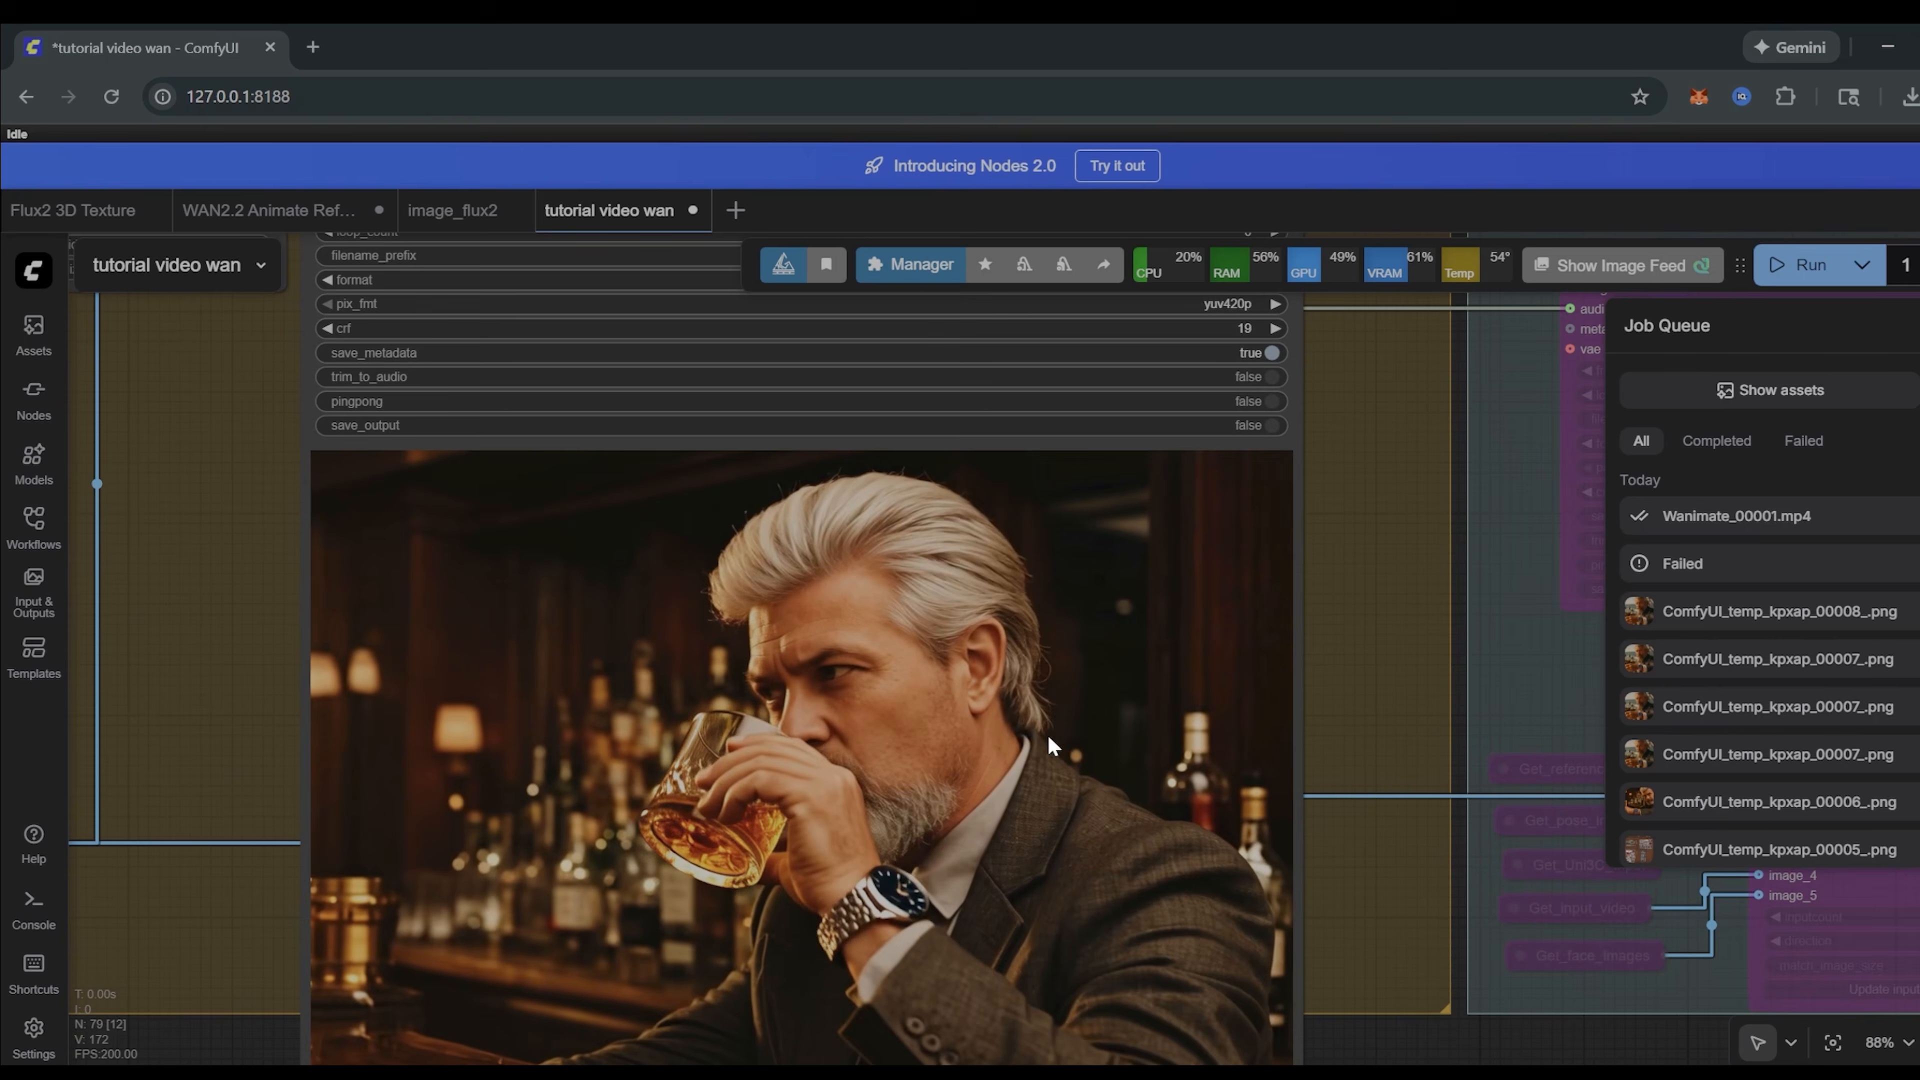
Step: Browse the available workflow templates in the template library
scroll(1047, 733, "down", 2)
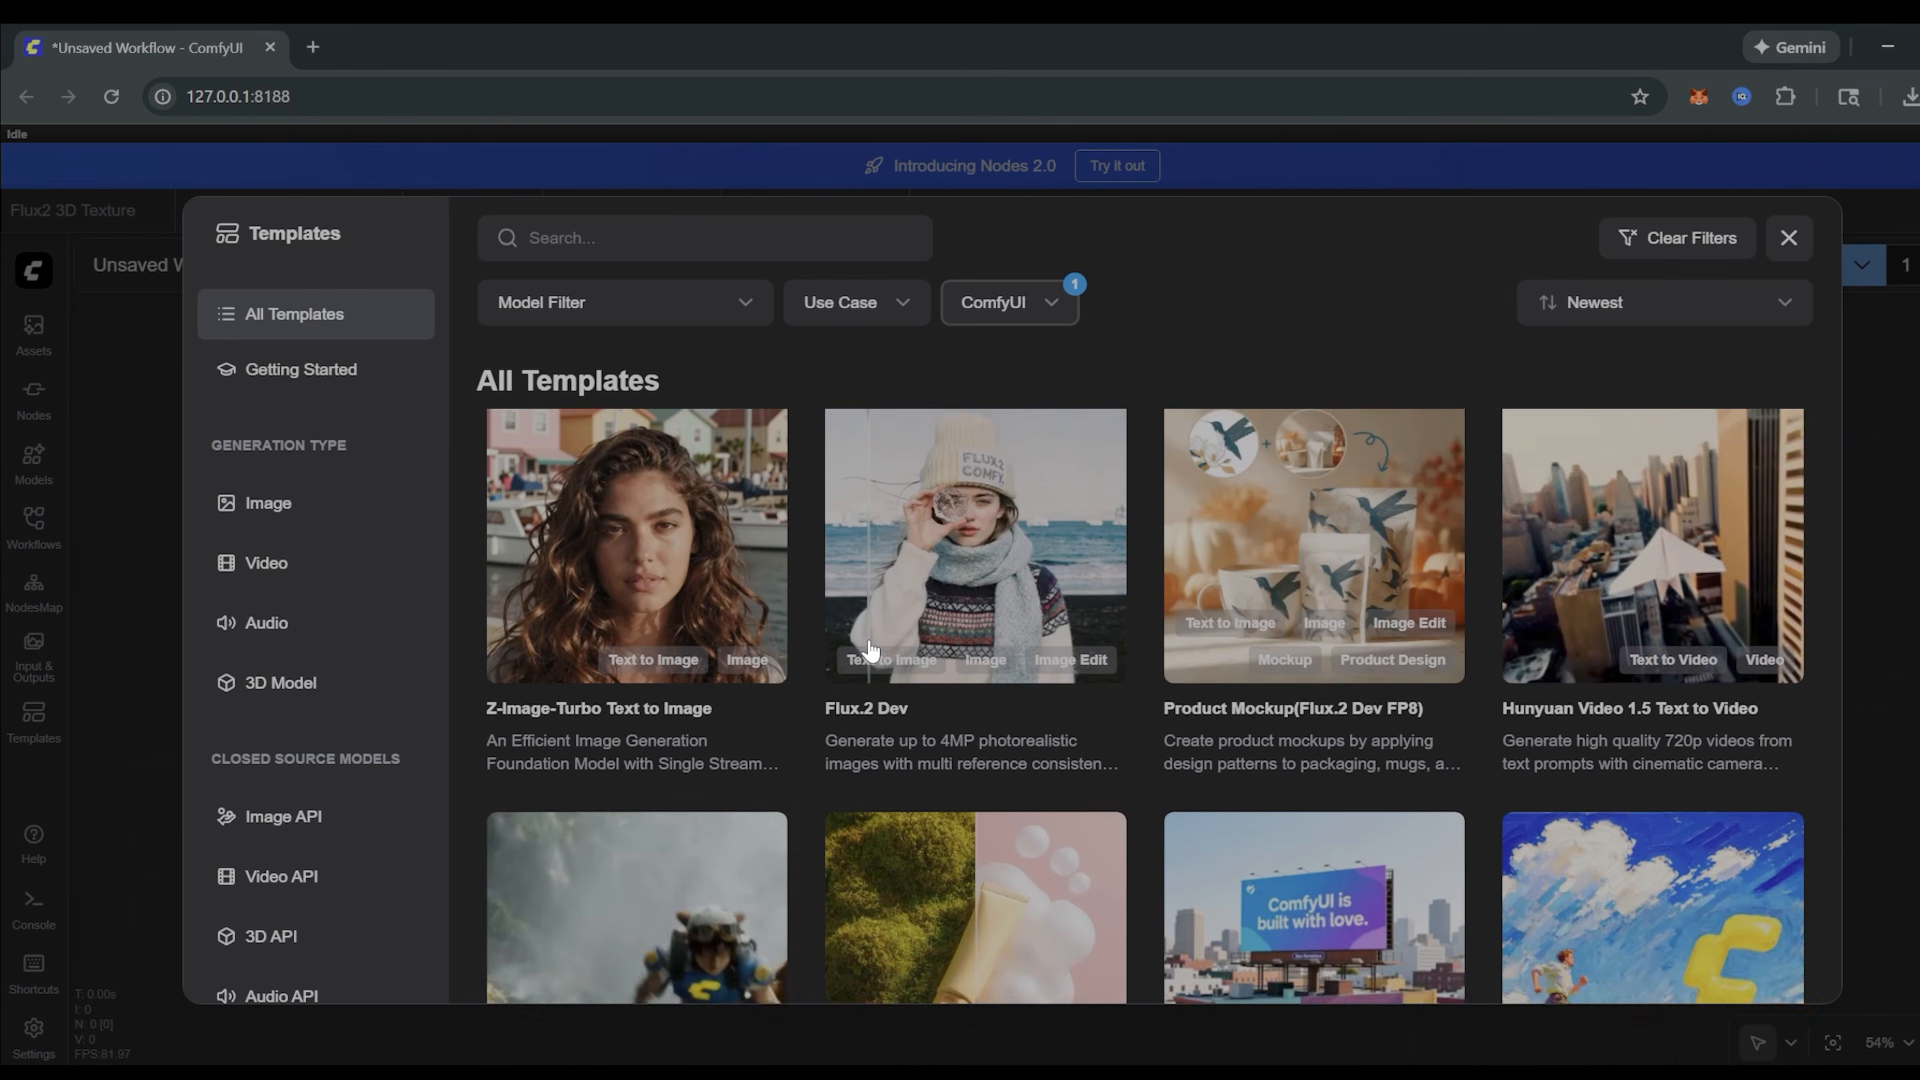
scroll(871, 651, "down", 6)
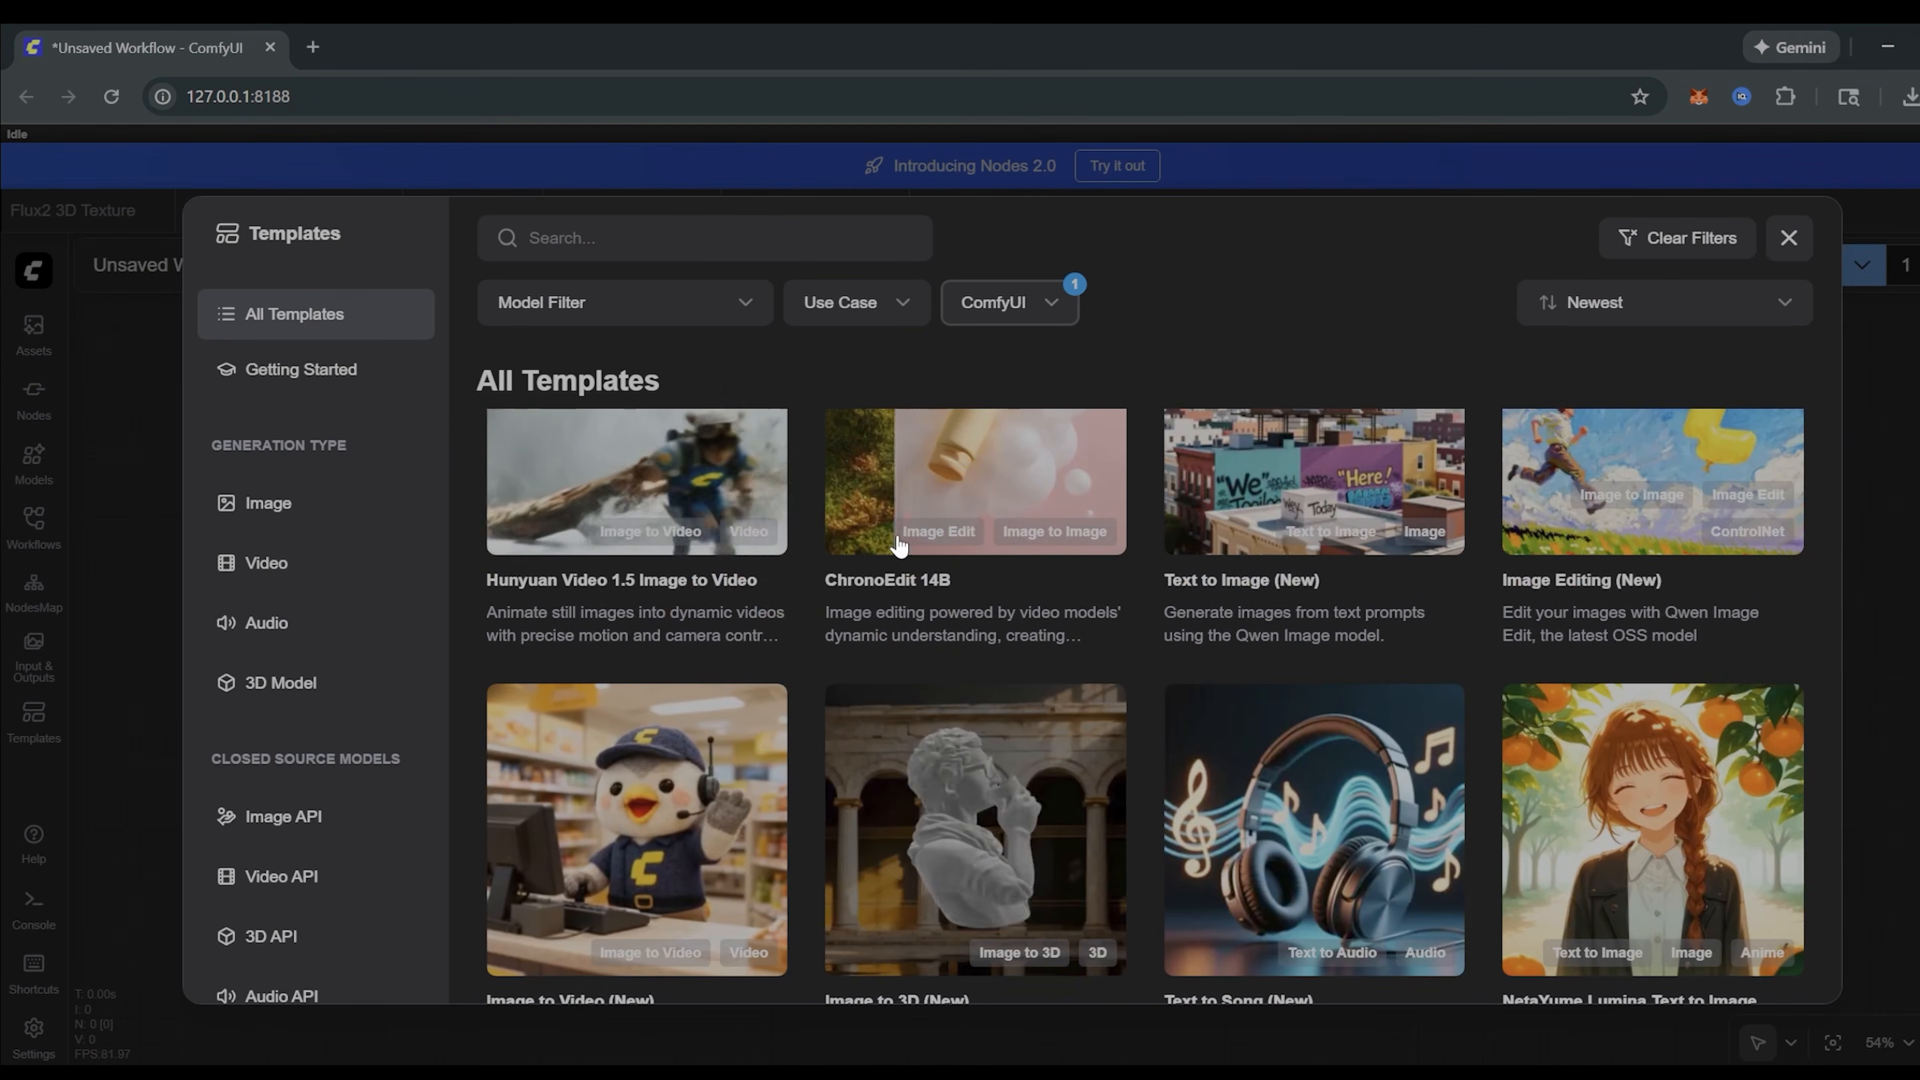
scroll(907, 650, "up", 3)
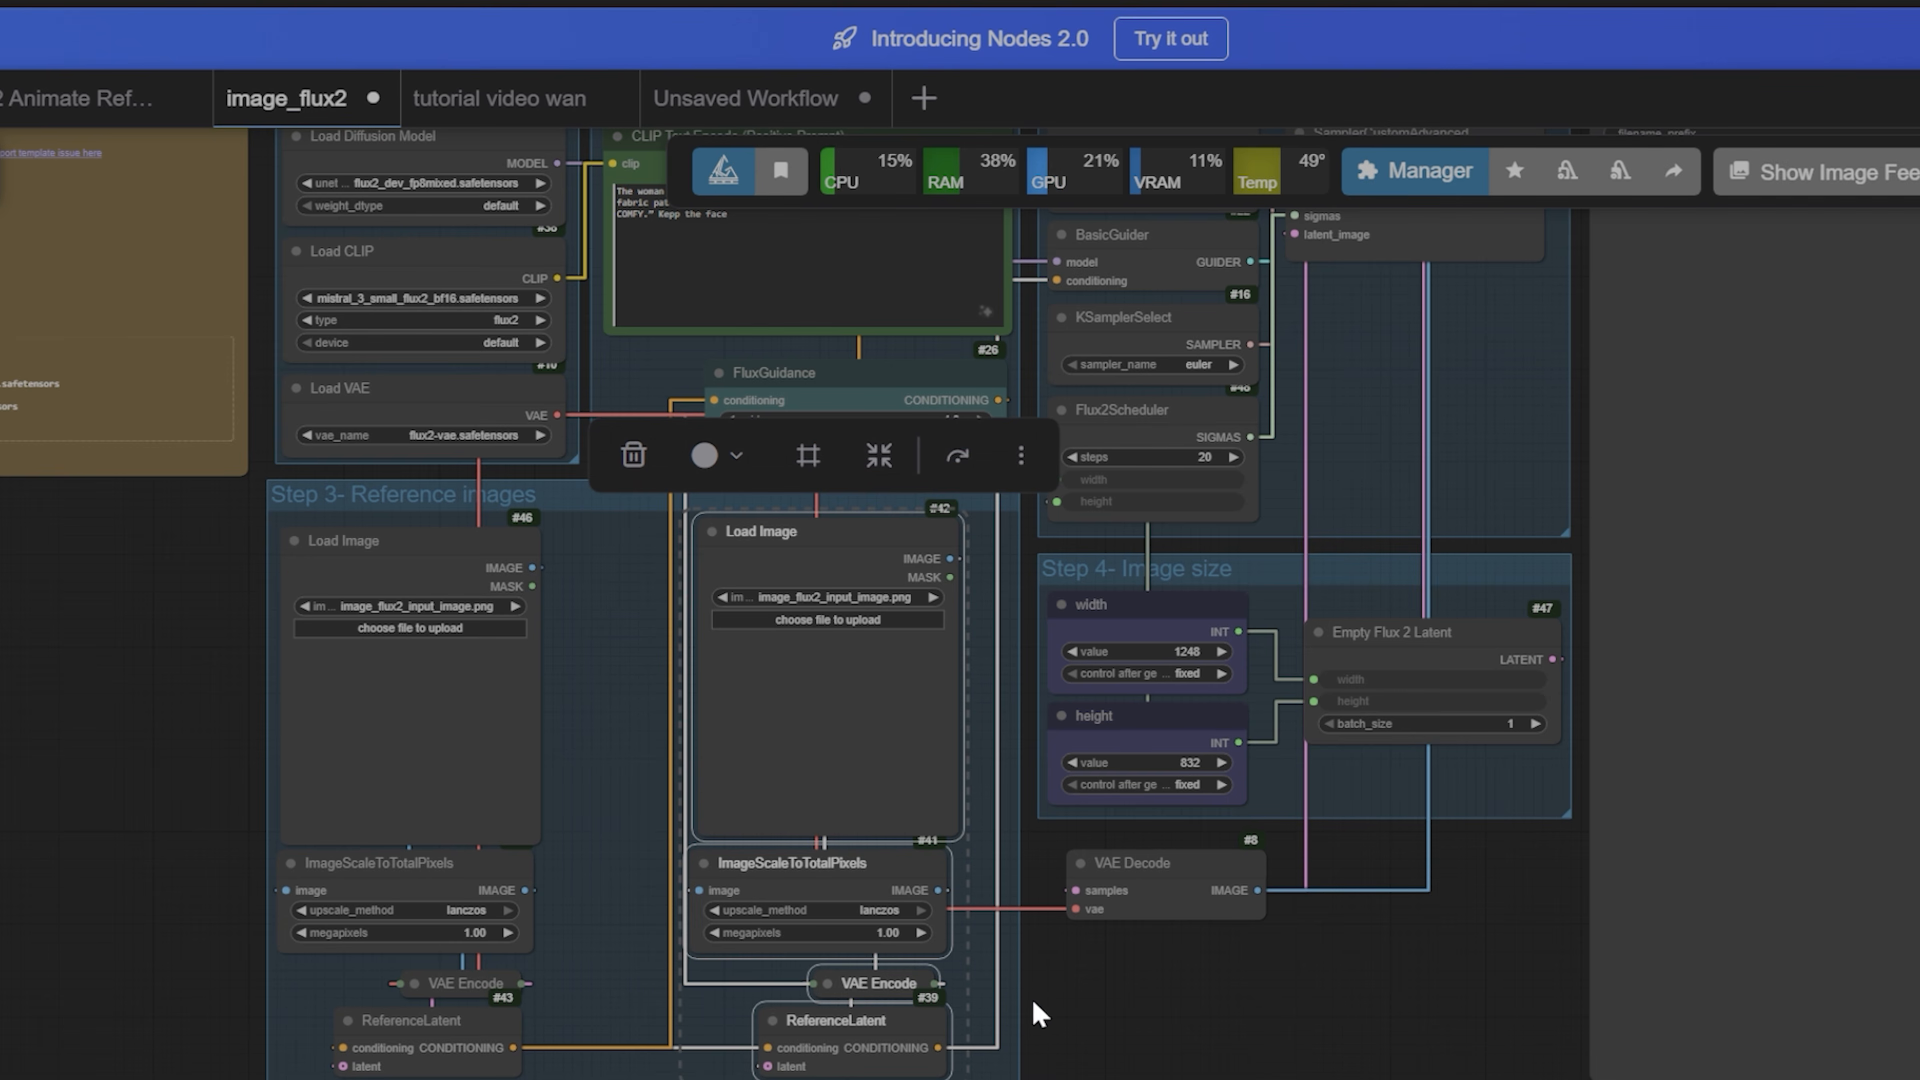
Step: Inspect the custom sampler, VAE Decode and Save Image nodes of the image_flux2 workflow
left_click_drag(1326, 439, 1274, 763)
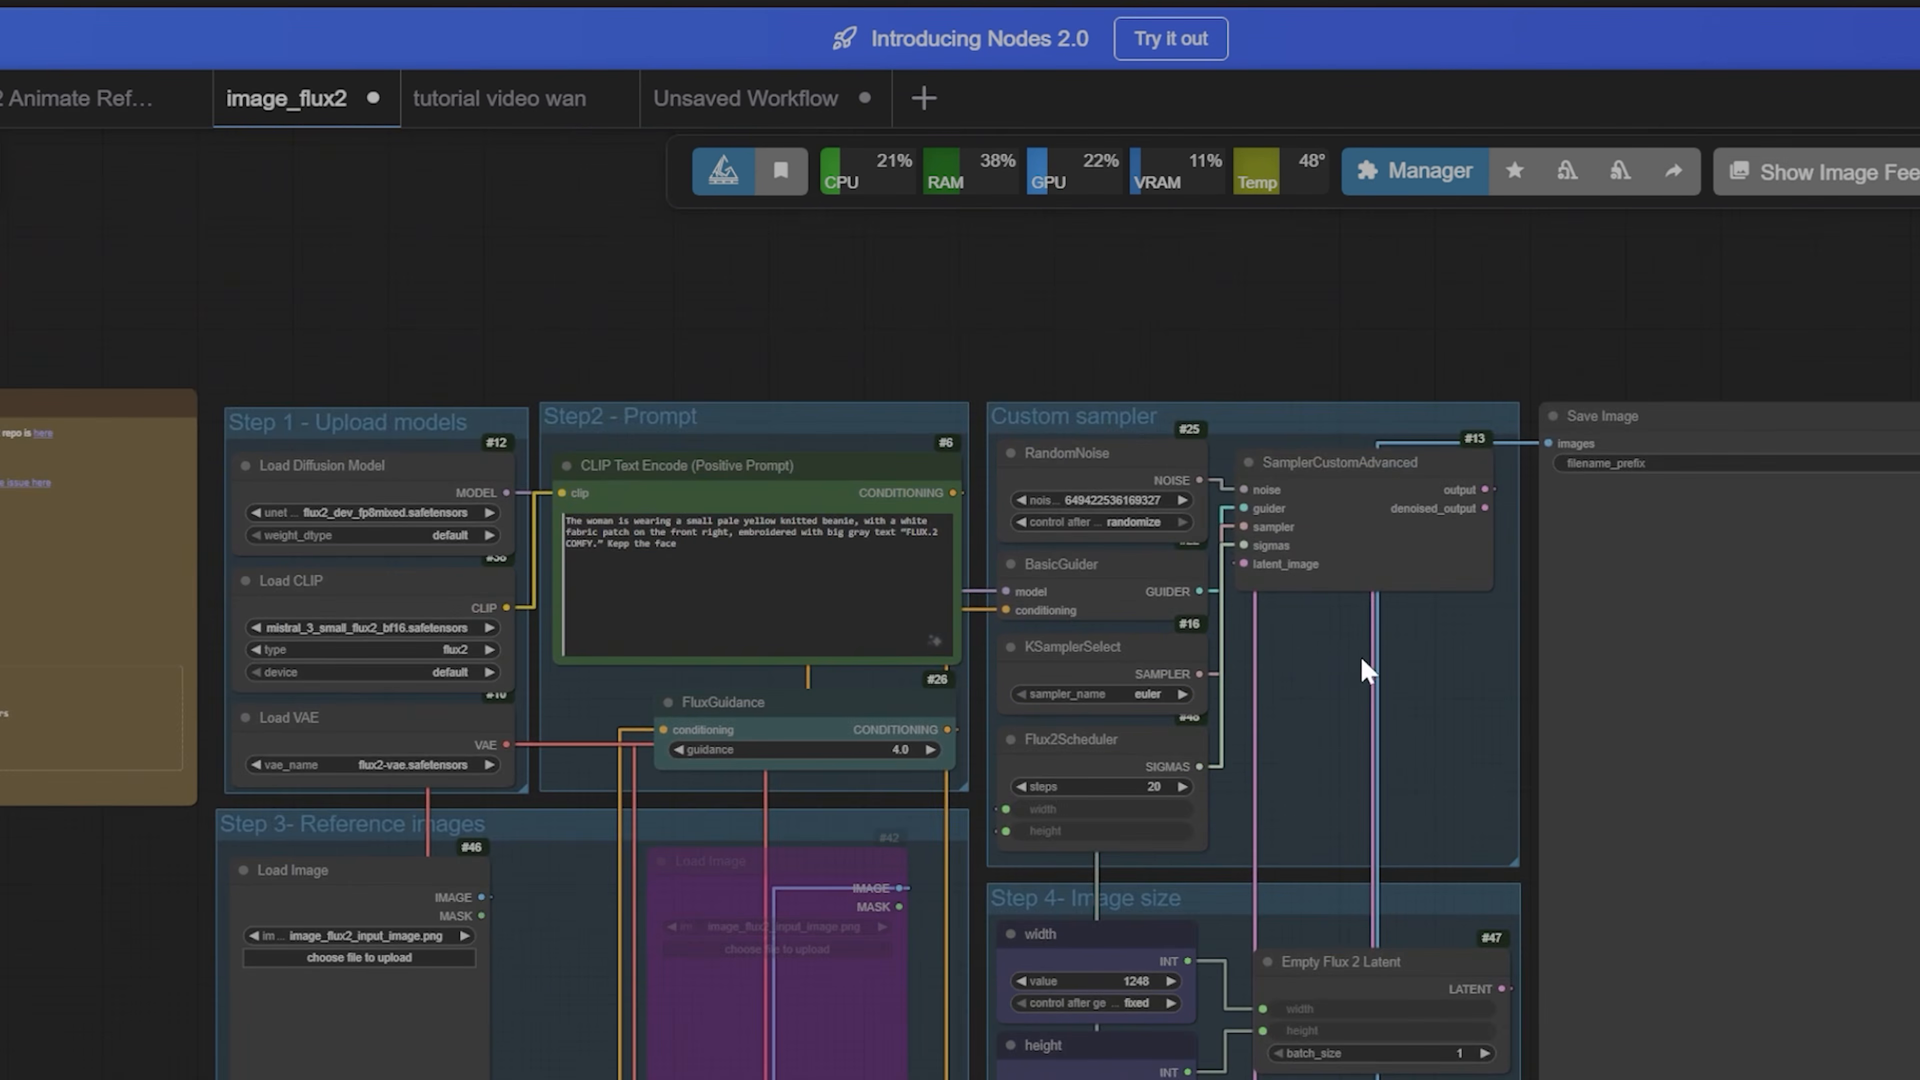
scroll(1363, 658, "up", 6)
left_click_drag(1371, 578, 1341, 662)
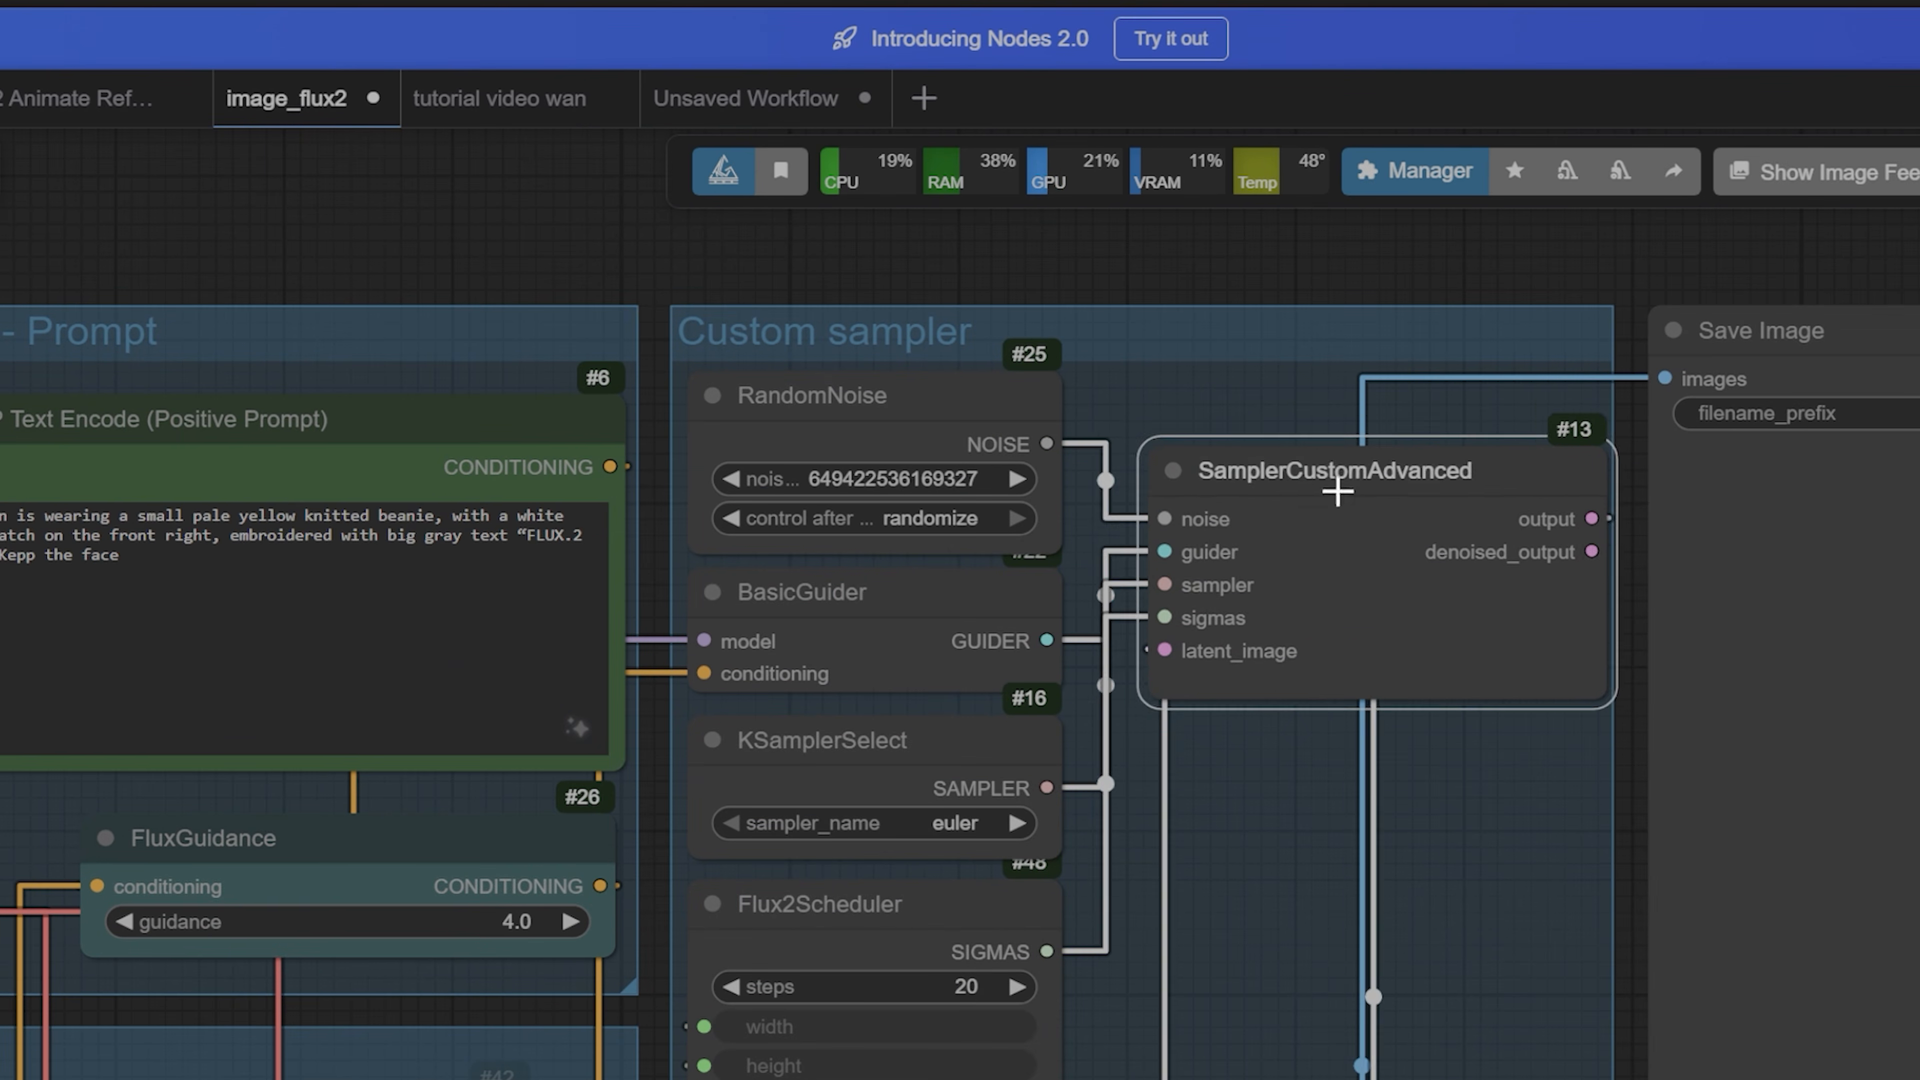
left_click_drag(1337, 492, 1328, 476)
left_click_drag(1345, 787, 1332, 817)
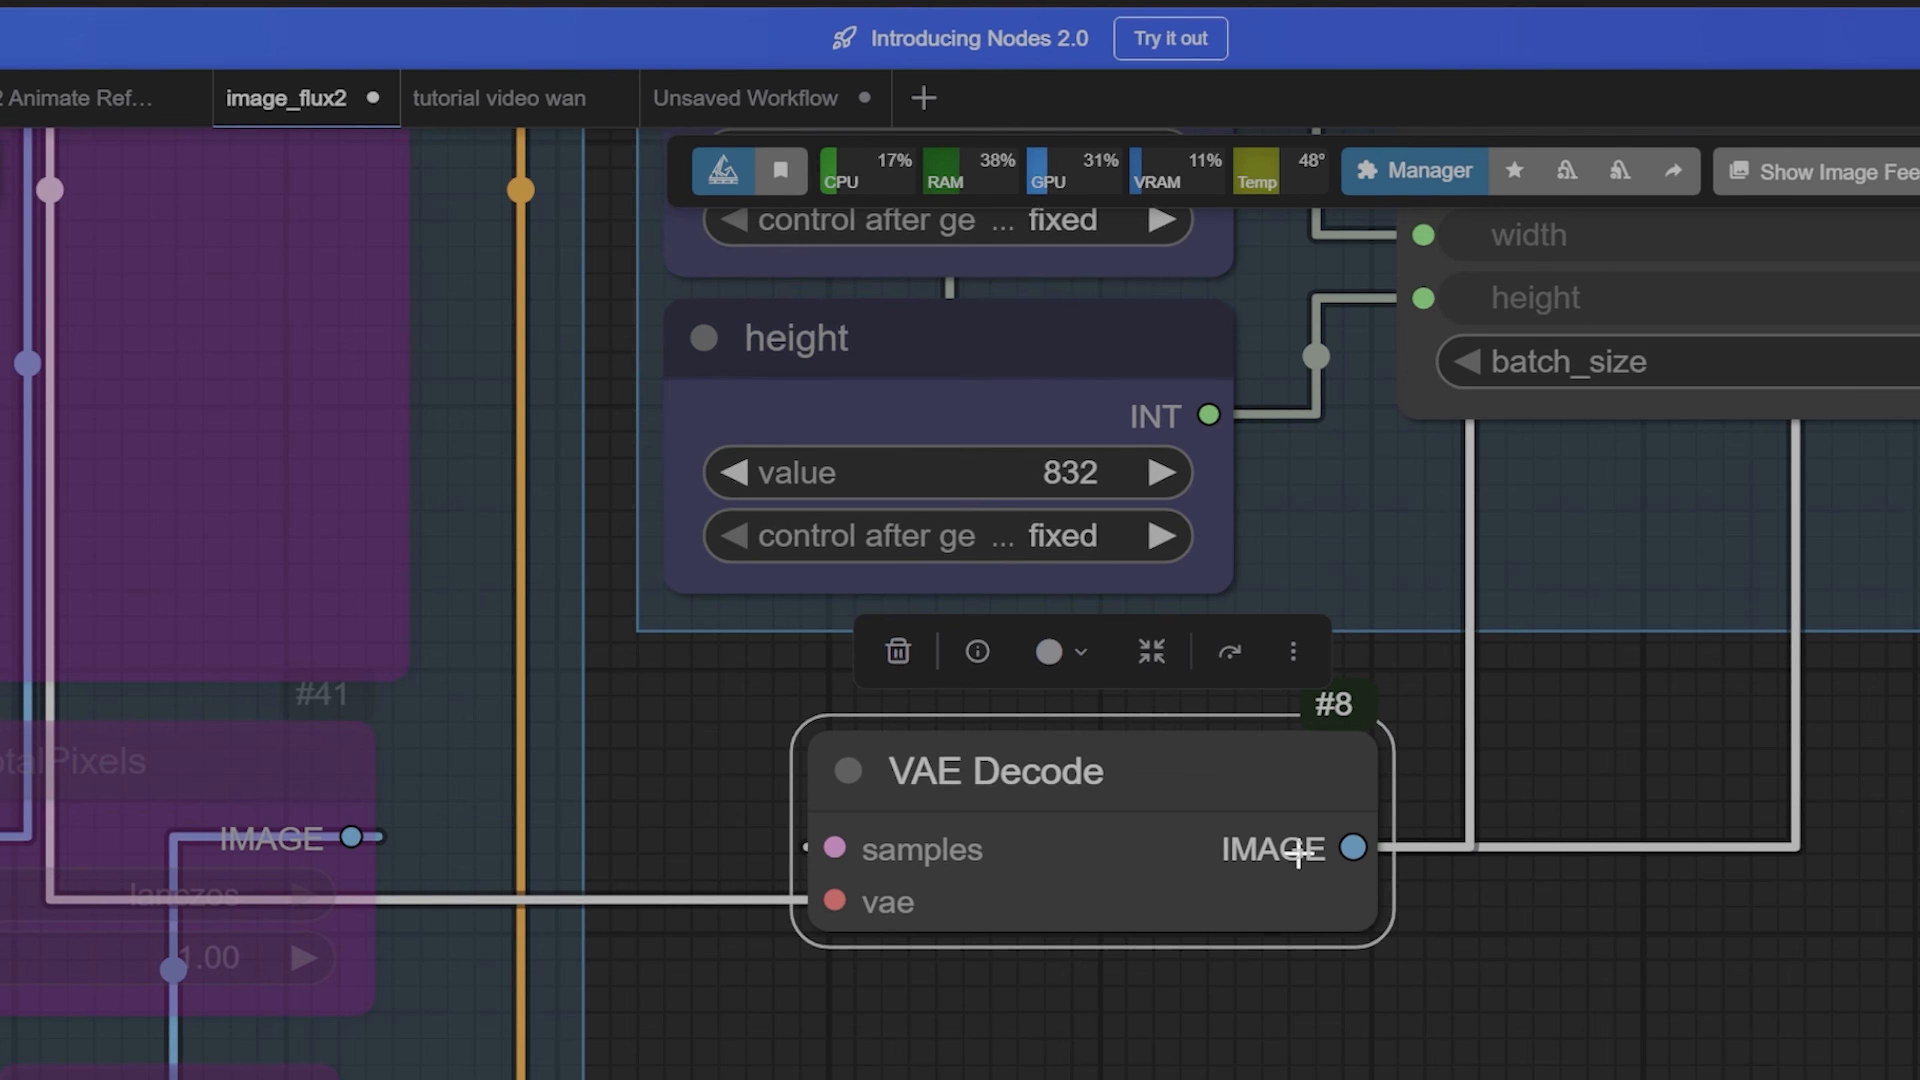
scroll(1393, 821, "down", 8)
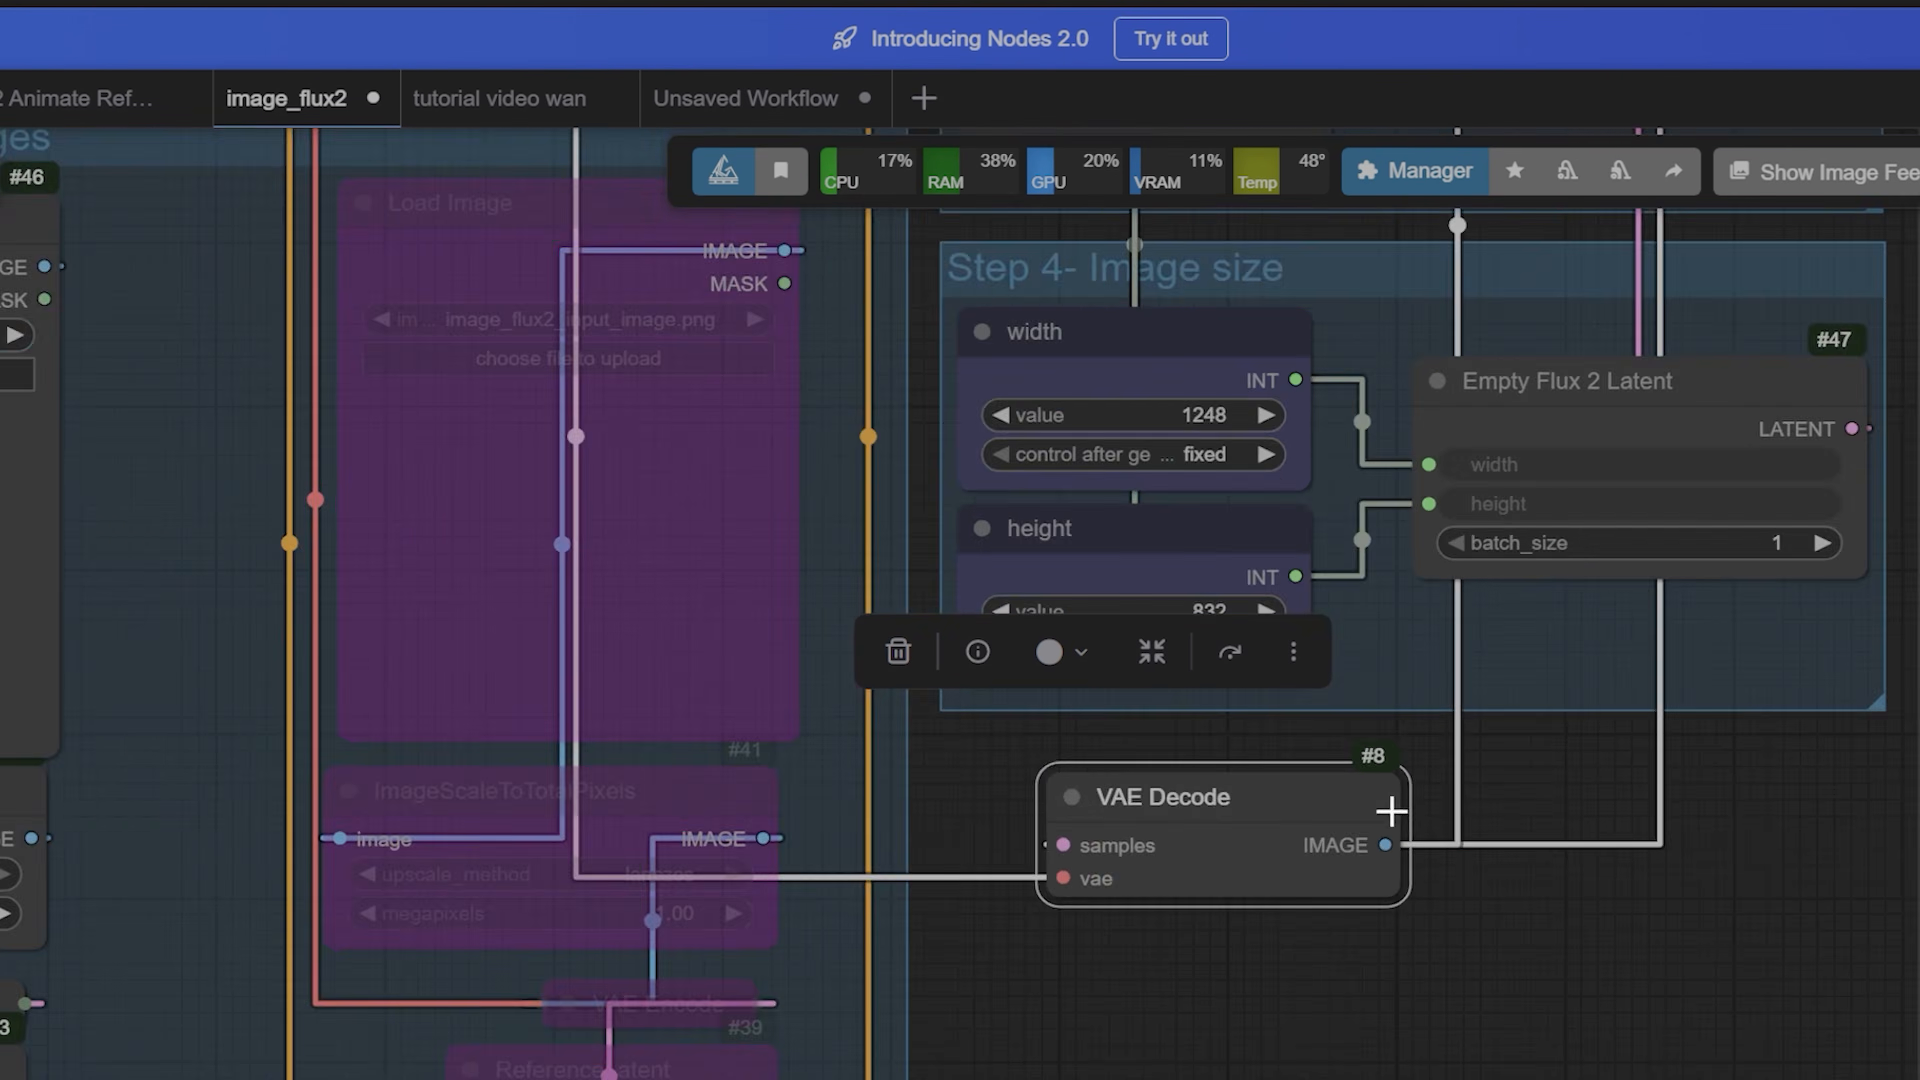
left_click_drag(1859, 438, 1543, 729)
scroll(1535, 680, "down", 1)
left_click_drag(1486, 365, 1448, 618)
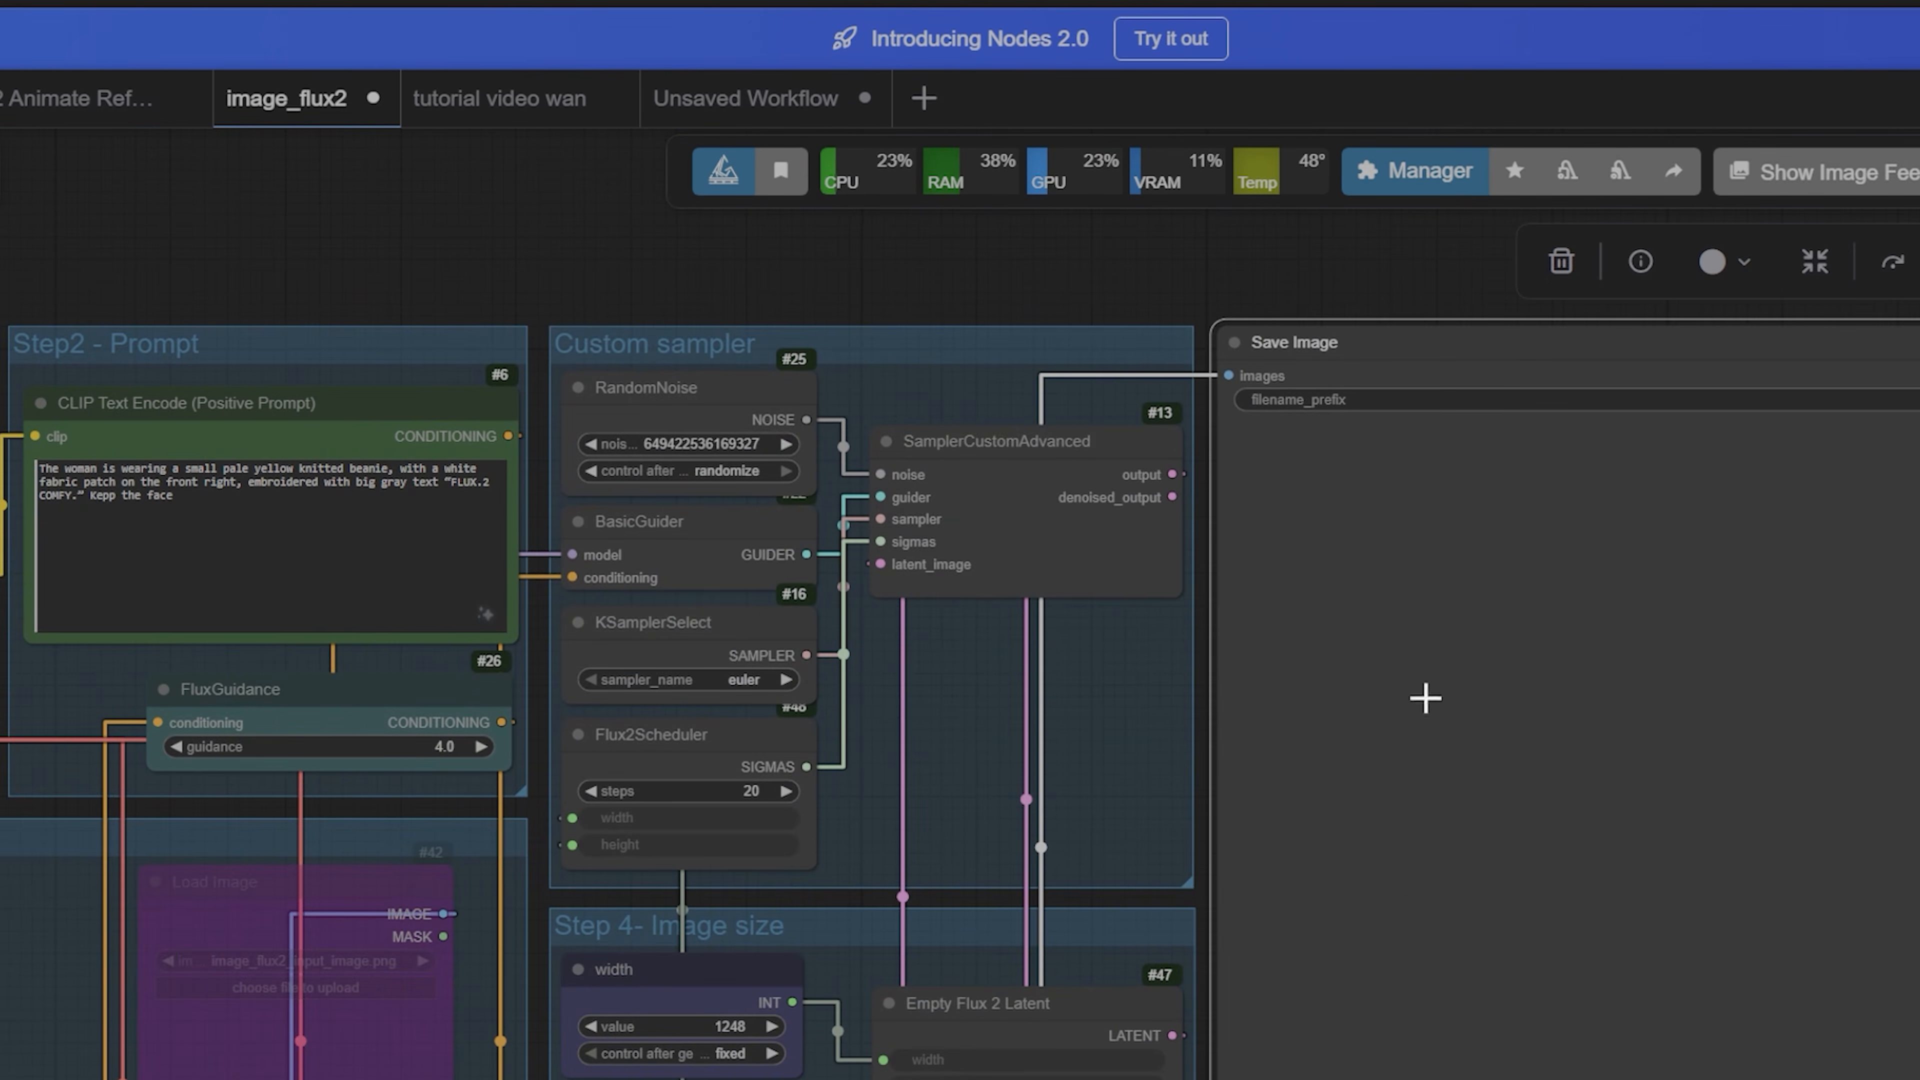
Step: Look over the Step 4 image size group and its connections to the sampler in the image_flux2 workflow
scroll(1400, 840, "down", 3)
left_click_drag(1230, 905, 1346, 796)
left_click(1342, 688)
left_click_drag(1366, 680, 1414, 636)
left_click_drag(1312, 735, 1458, 699)
scroll(1446, 703, "up", 4)
scroll(1407, 777, "up", 2)
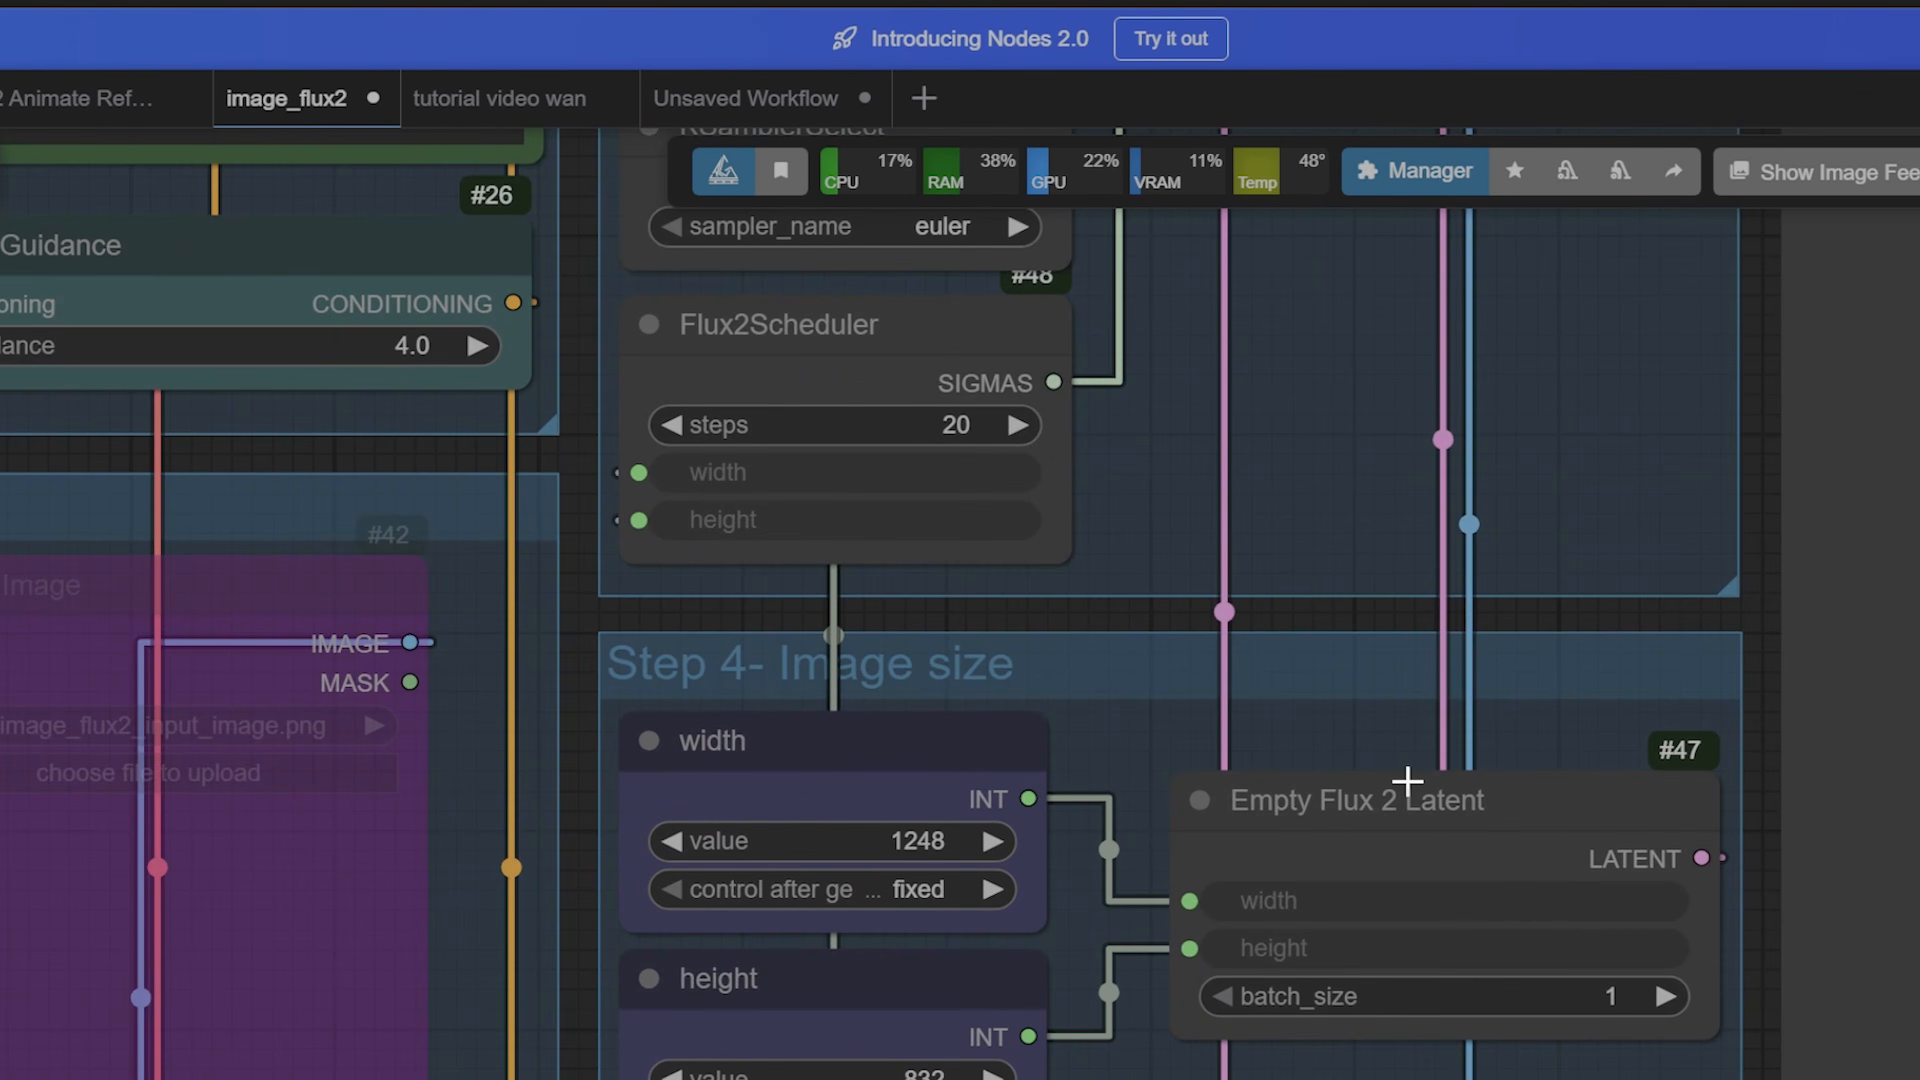
scroll(1402, 784, "down", 3)
left_click_drag(1398, 783, 1479, 506)
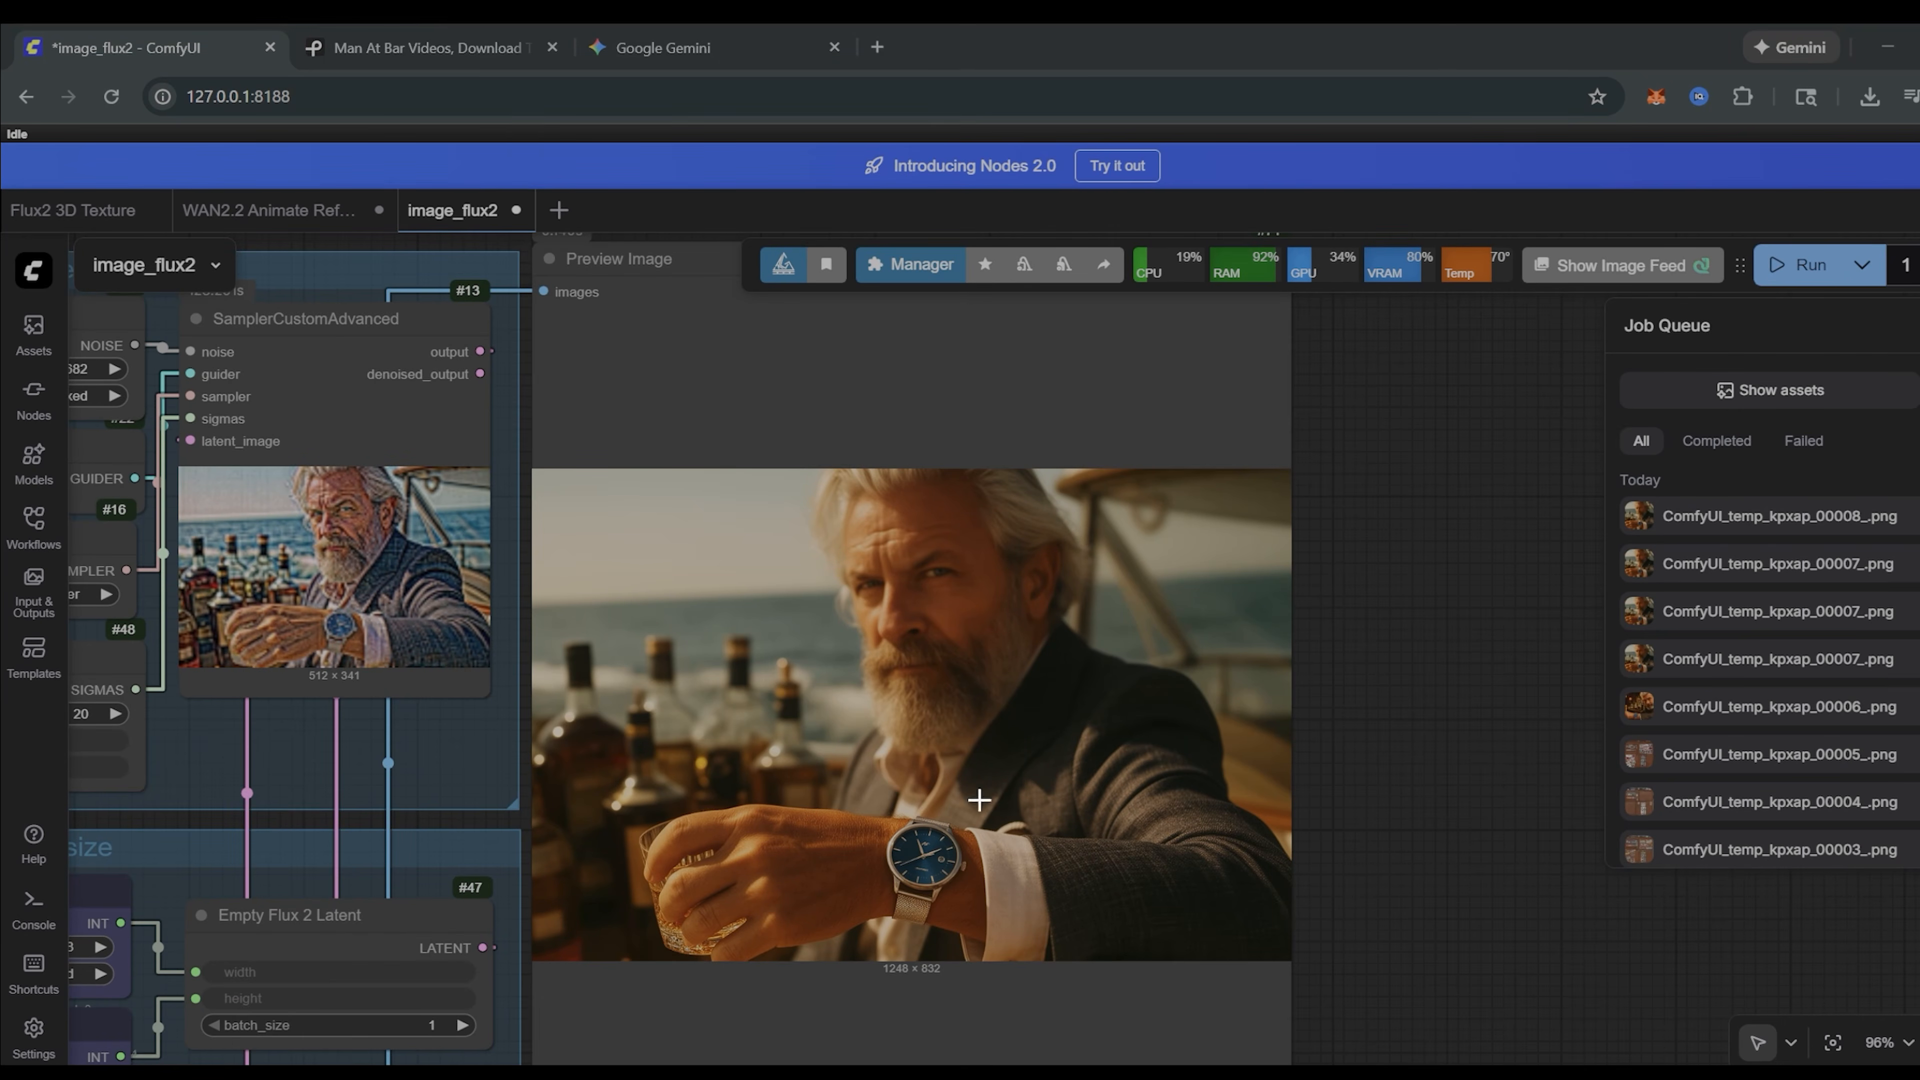
Step: Examine the SamplerCustomAdvanced preview and the full-size generated pictures of the man wearing the blue watch
left_click_drag(855, 789, 922, 771)
scroll(936, 756, "up", 5)
left_click_drag(396, 555, 1114, 789)
scroll(644, 643, "up", 4)
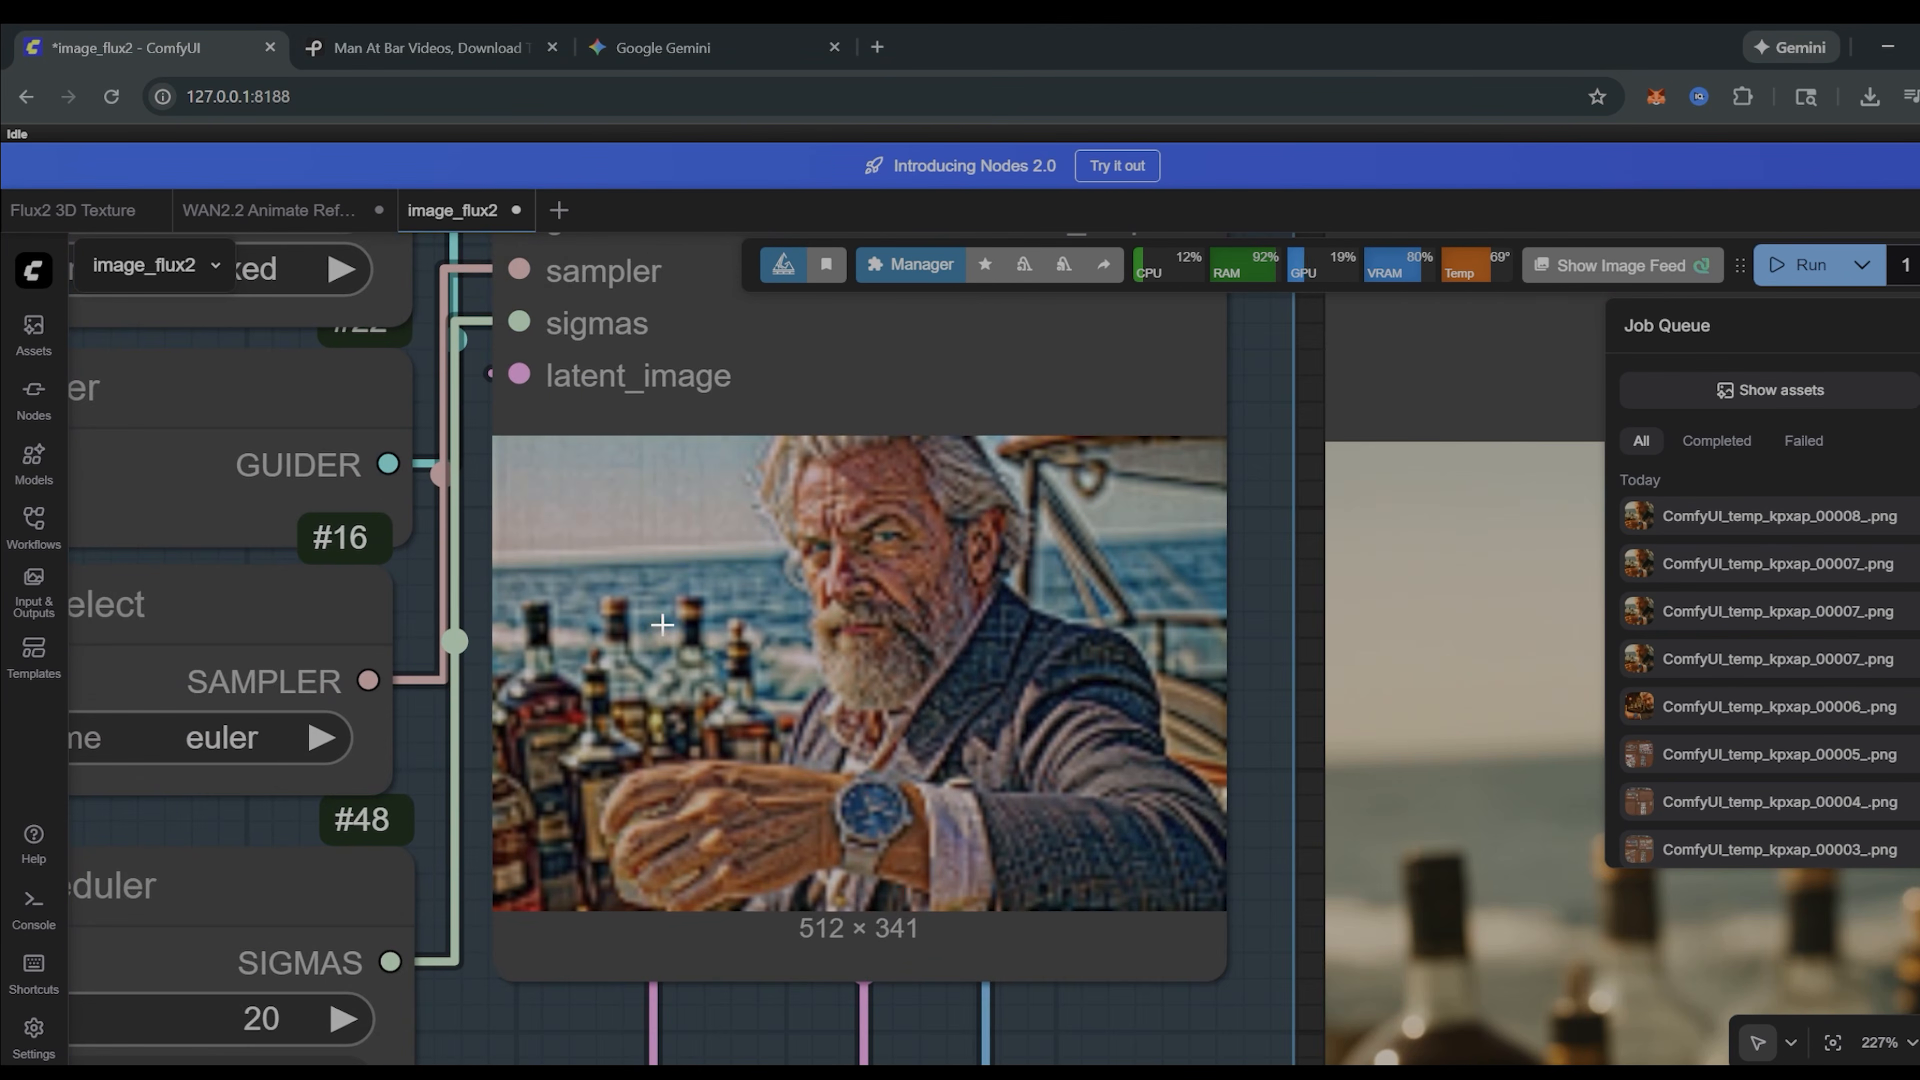
scroll(662, 625, "down", 6)
left_click_drag(1211, 742, 565, 643)
scroll(764, 781, "up", 5)
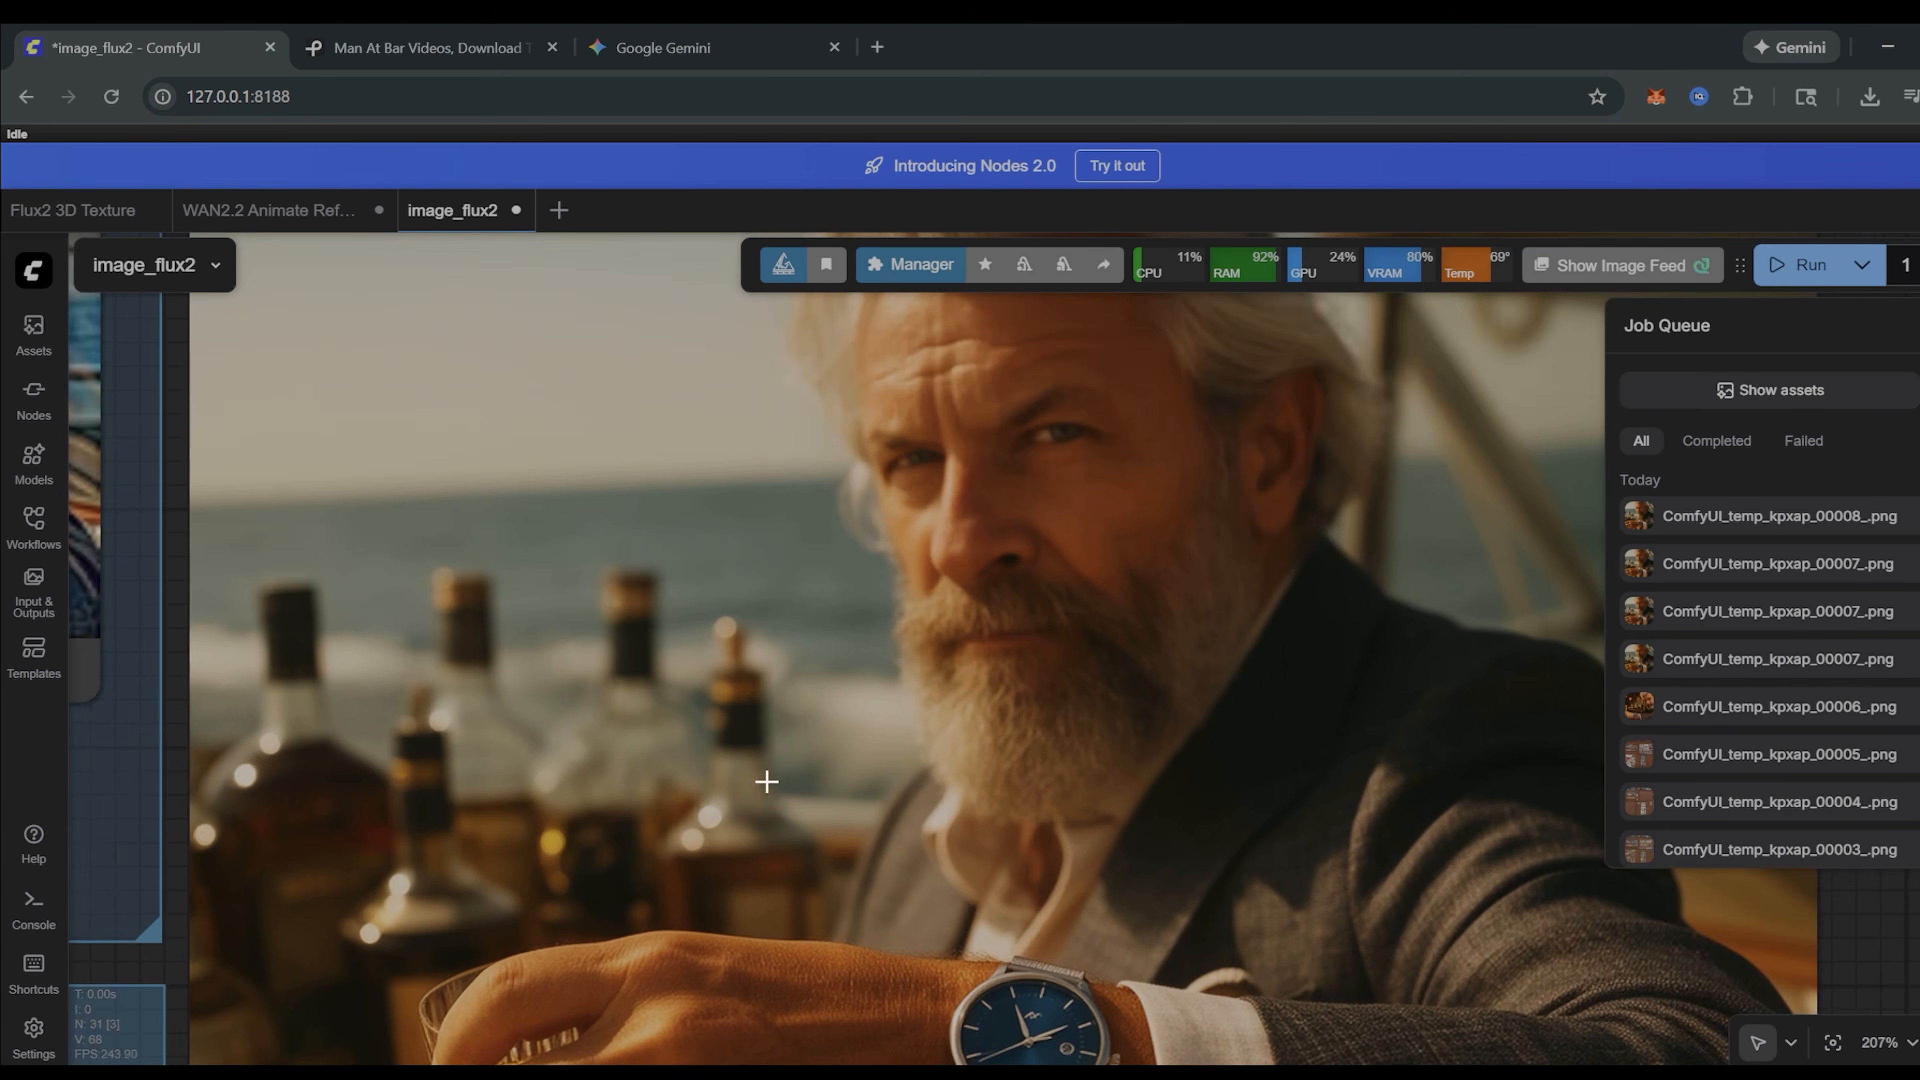
scroll(764, 726, "down", 4)
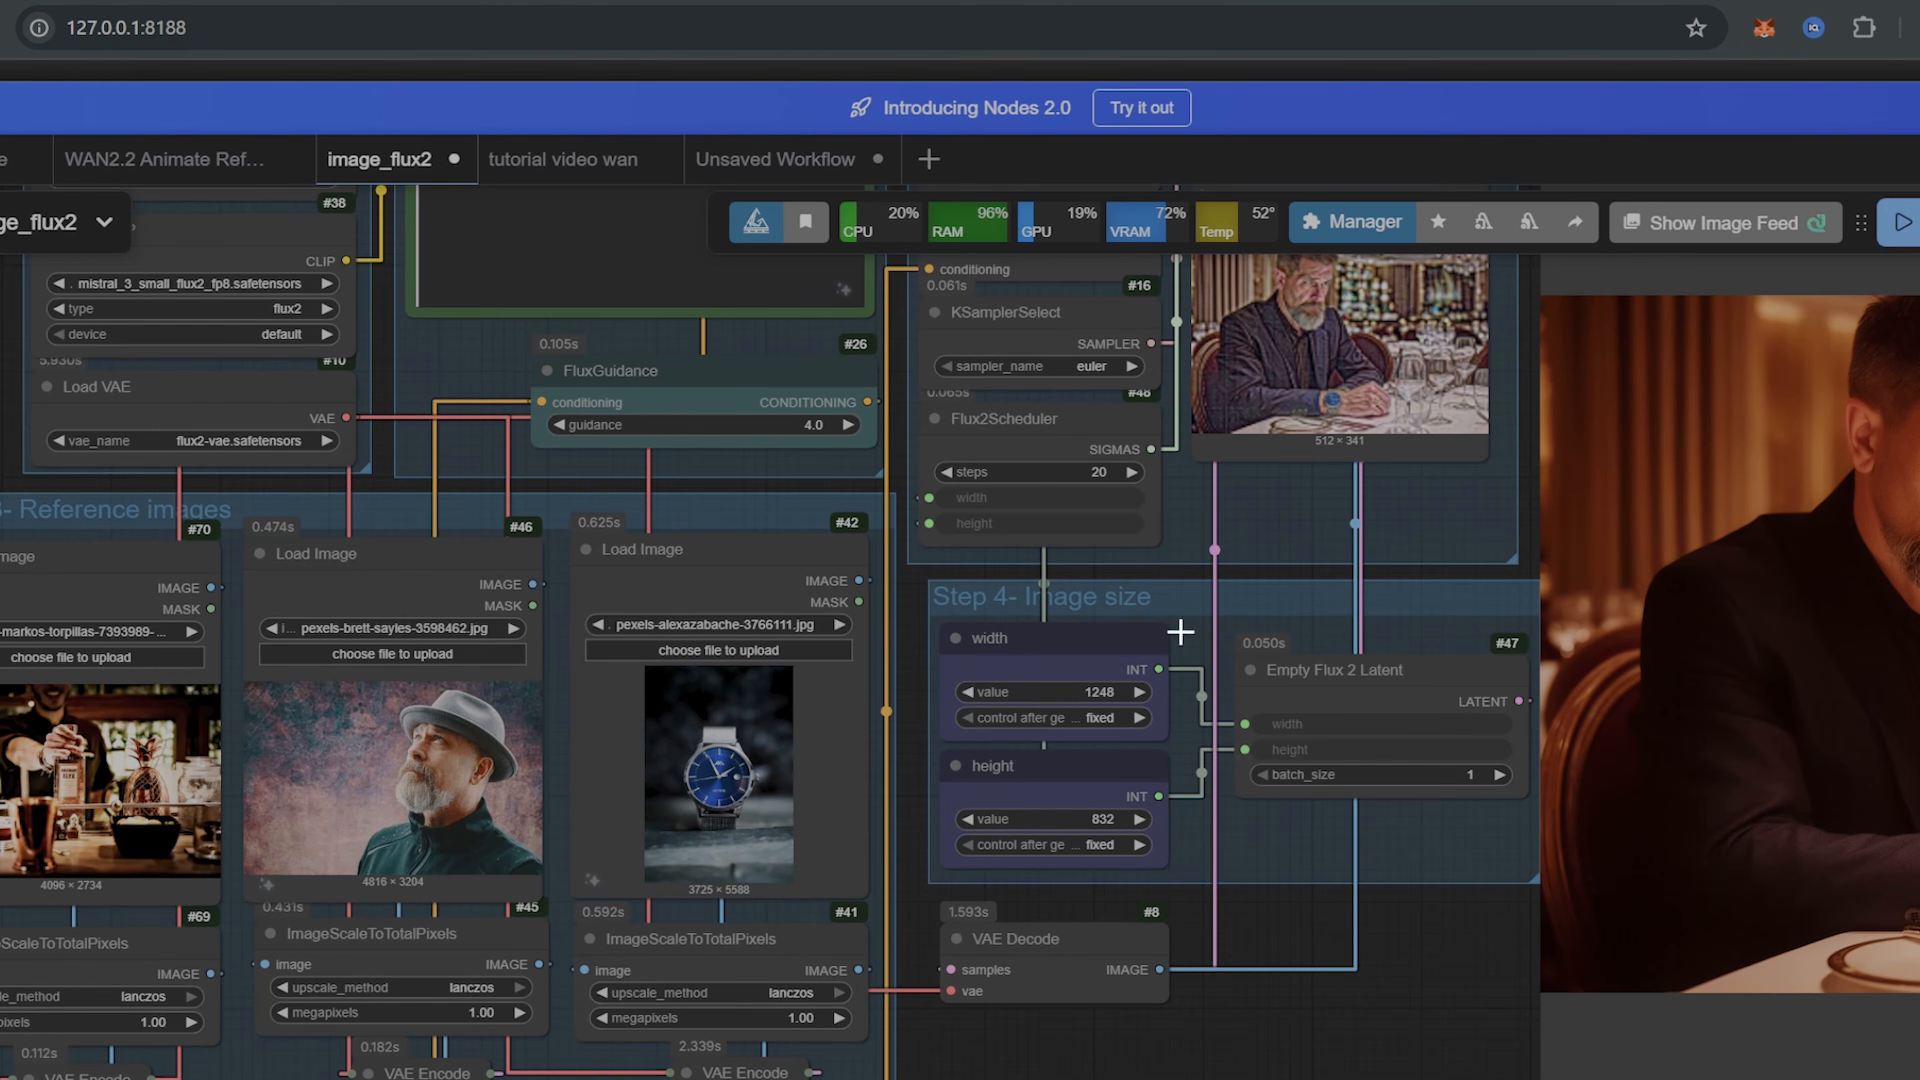
left_click_drag(1793, 683, 1509, 738)
scroll(1715, 838, "down", 2)
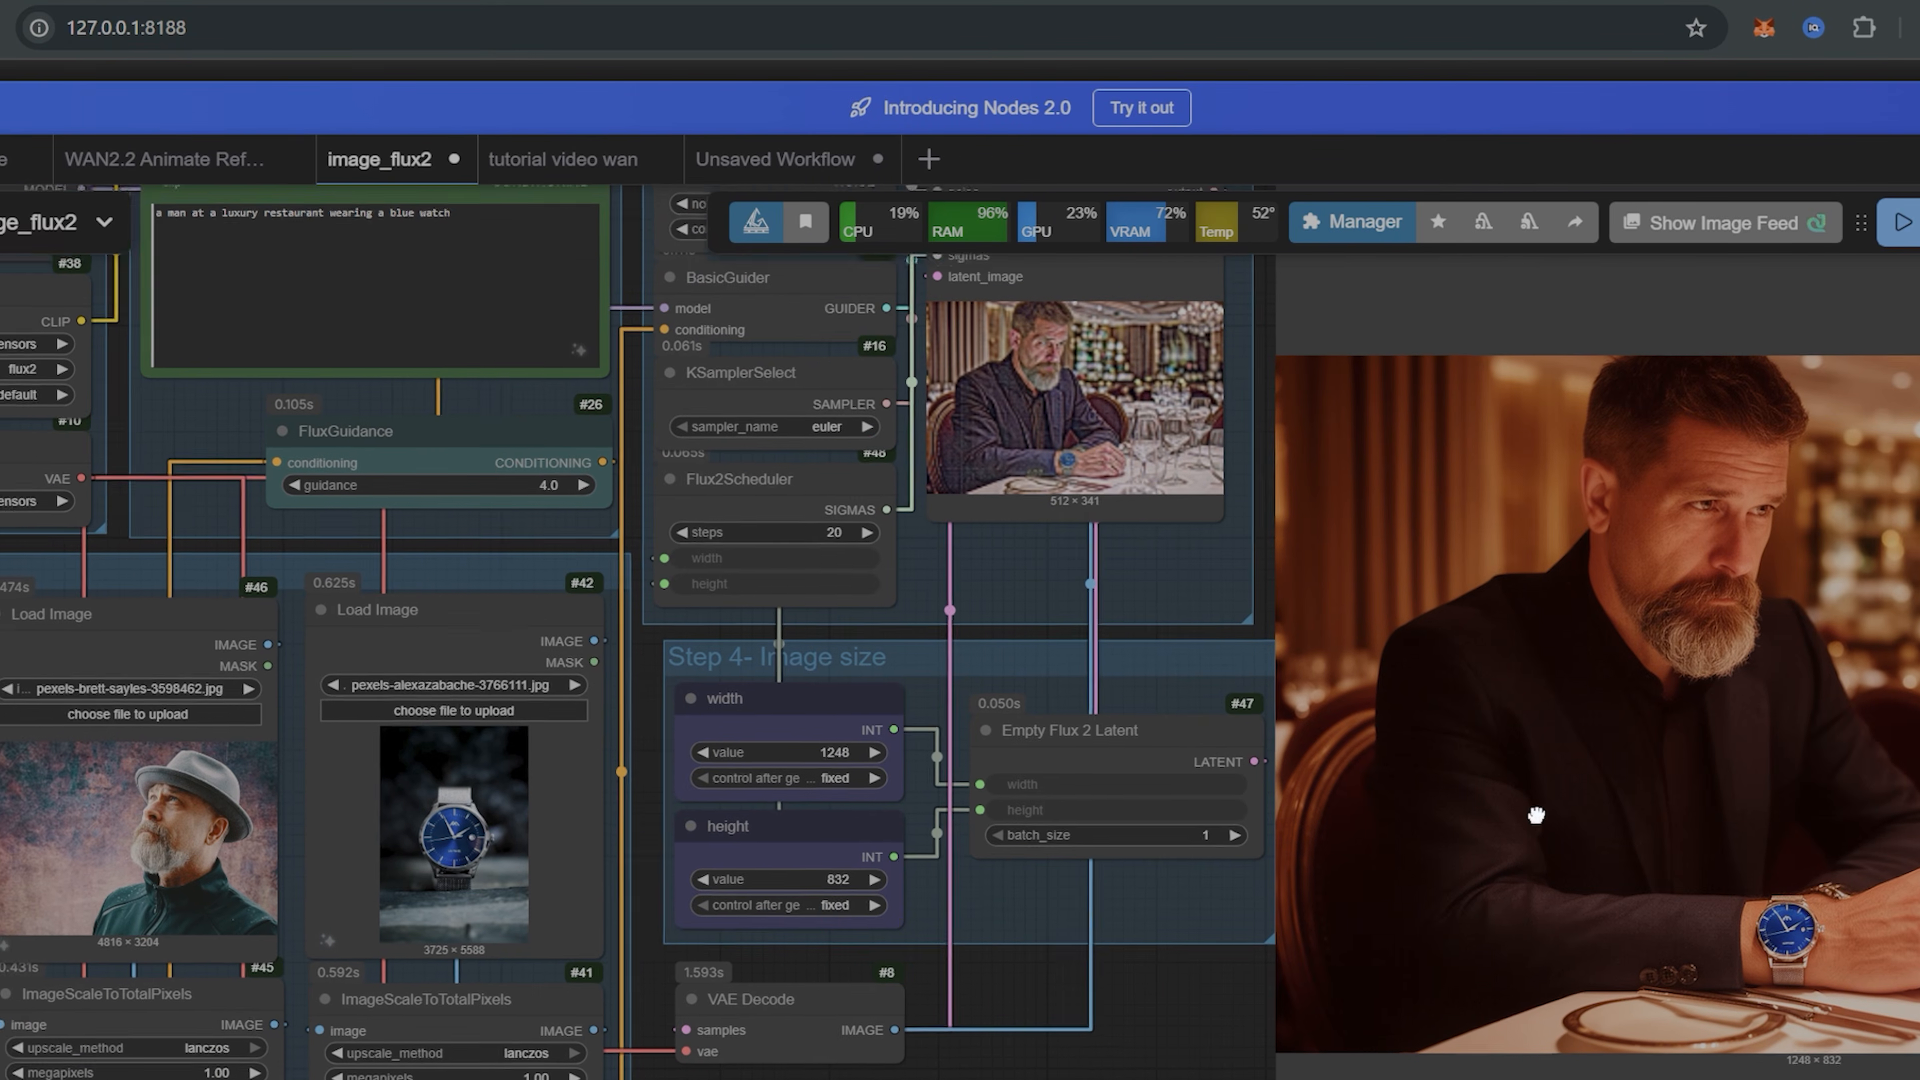
scroll(1849, 934, "up", 3)
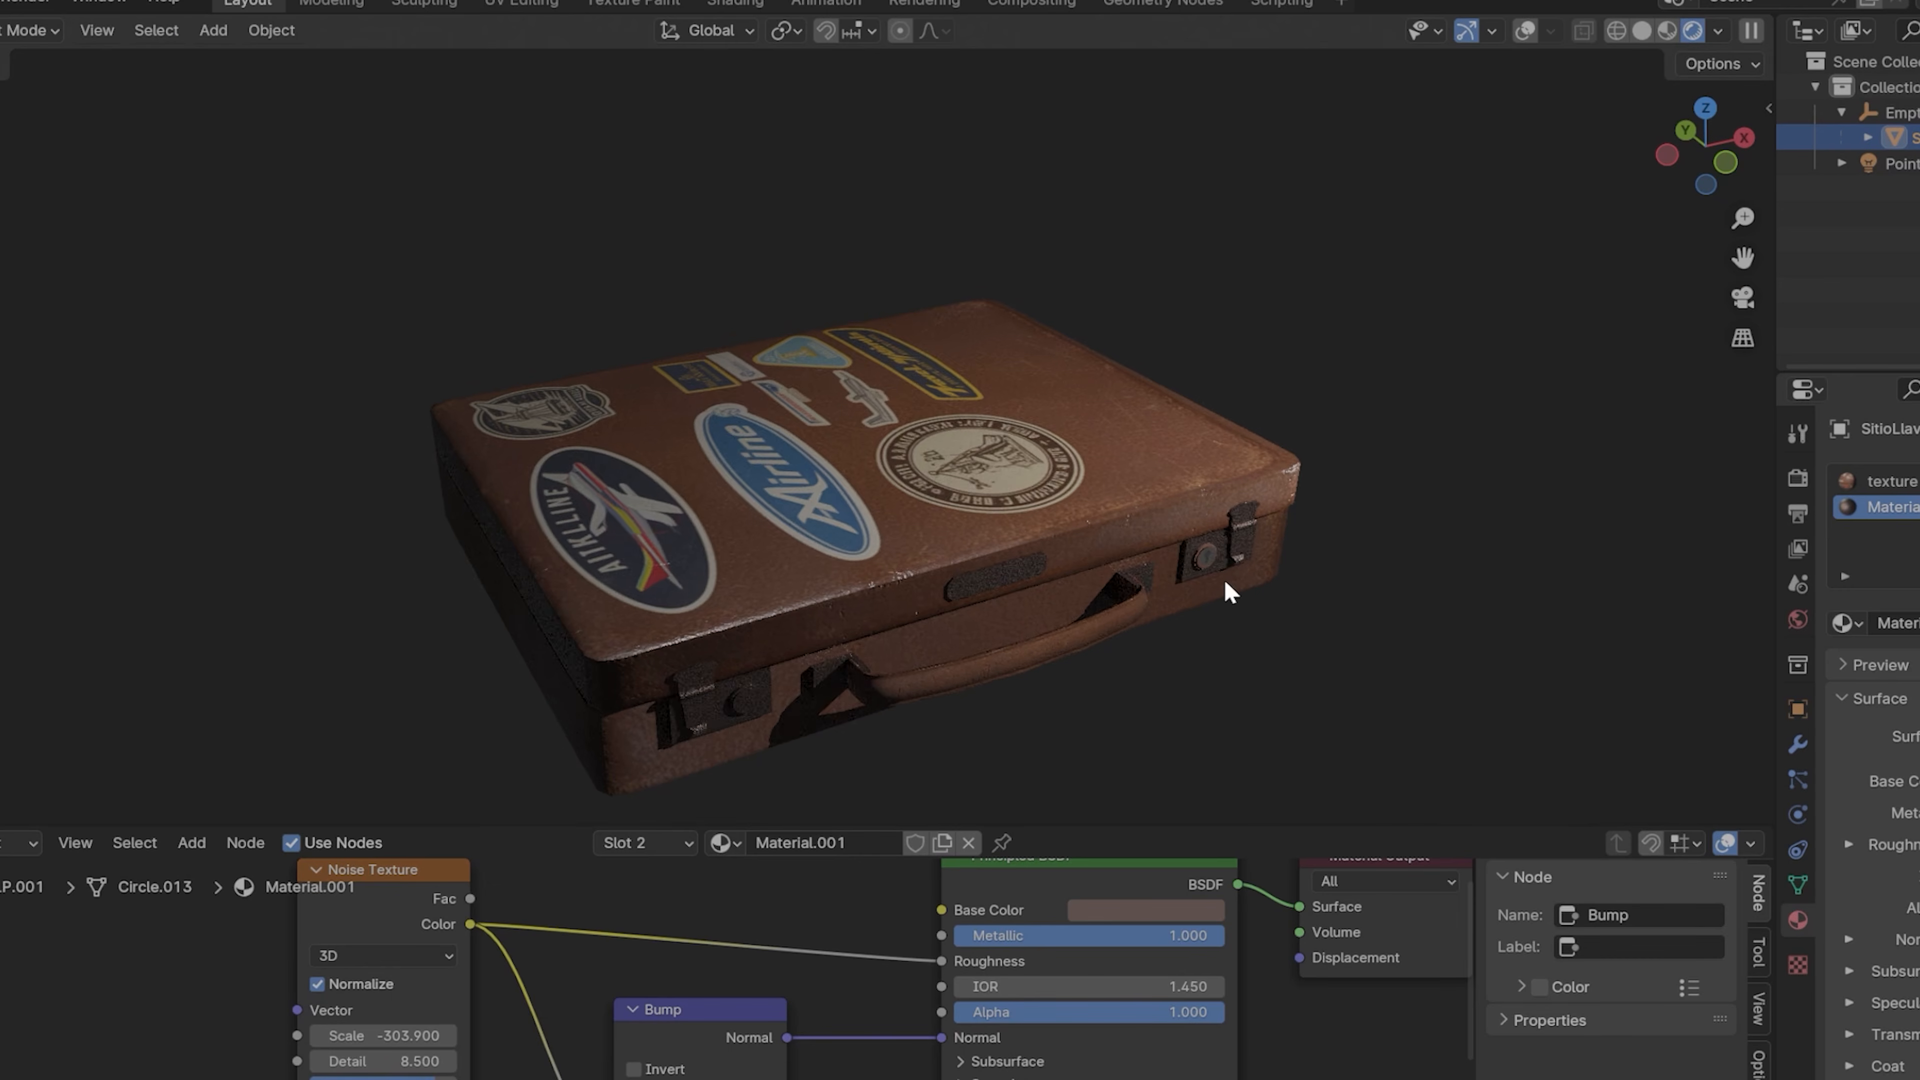
Step: Examine the blue watch reference image and the suitcase model with its airline sticker texture up close
left_click_drag(1209, 614, 1251, 591)
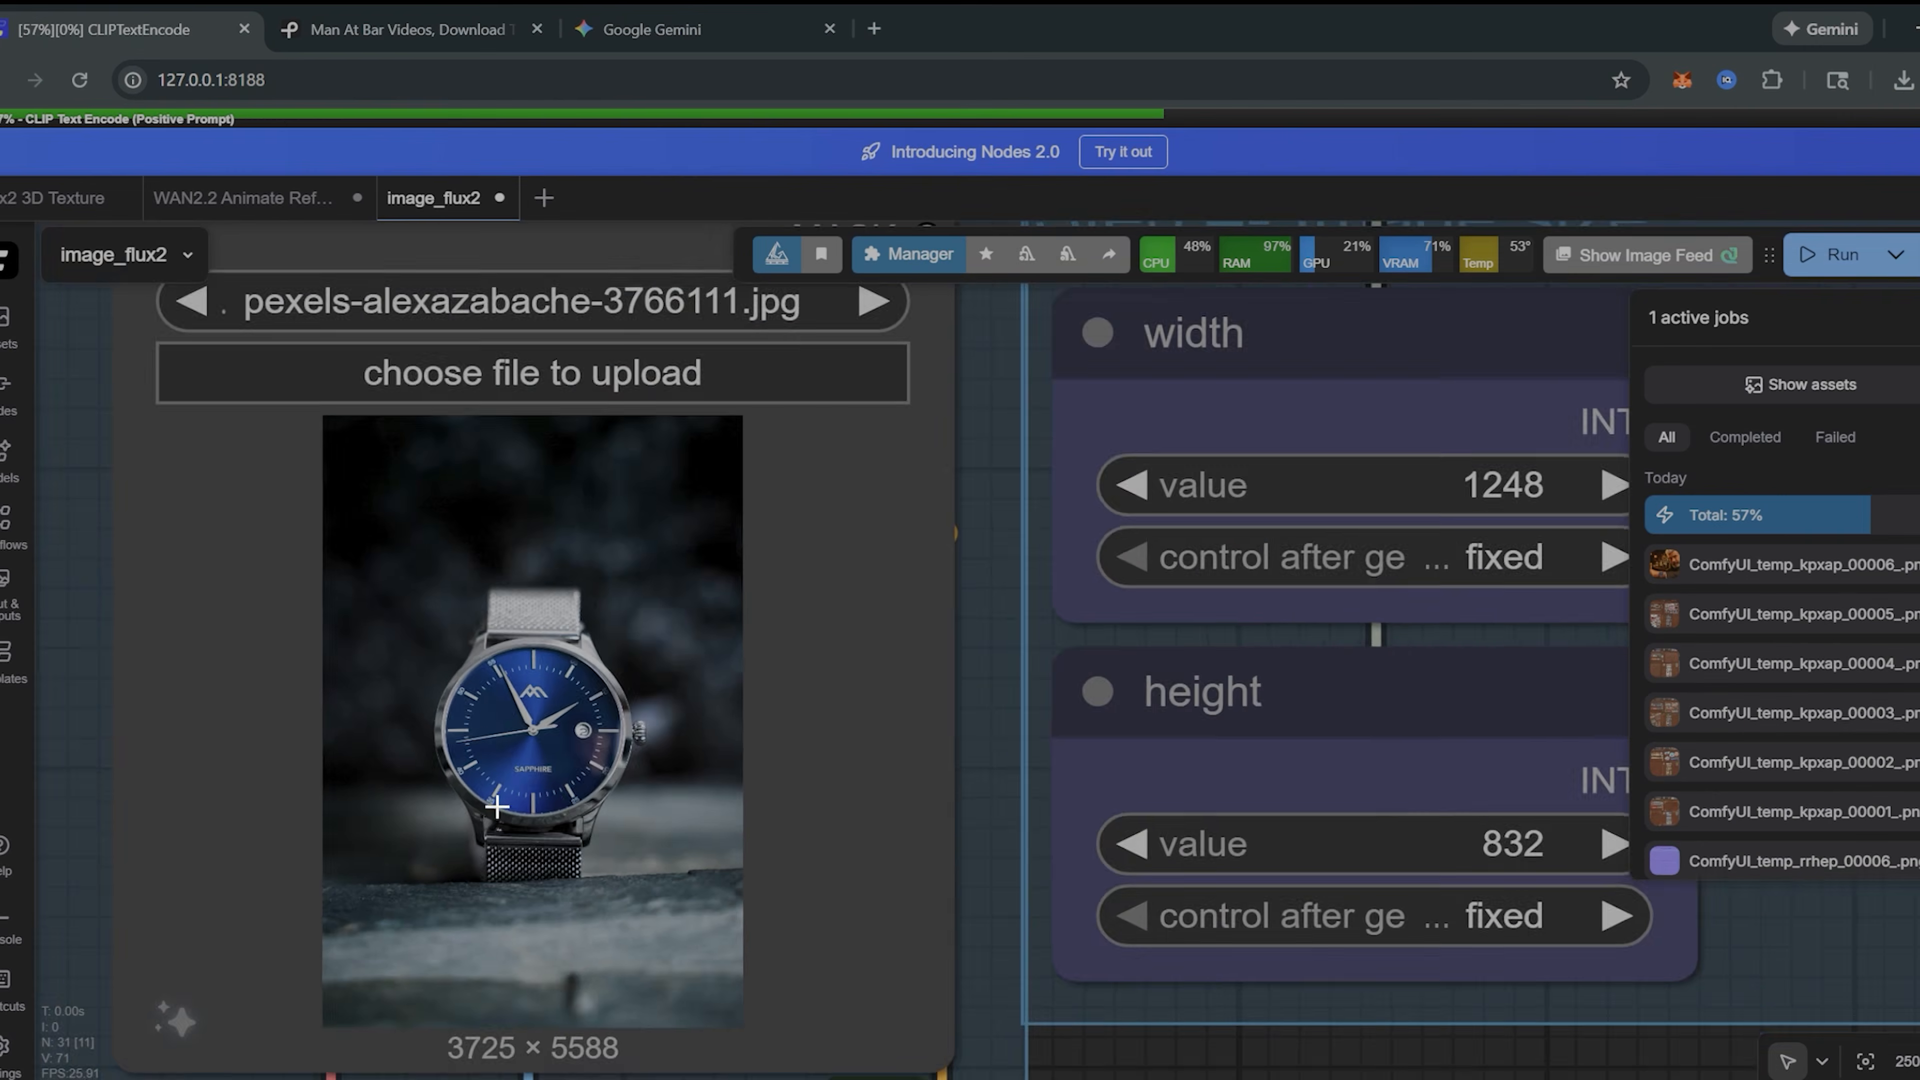
scroll(508, 728, "up", 3)
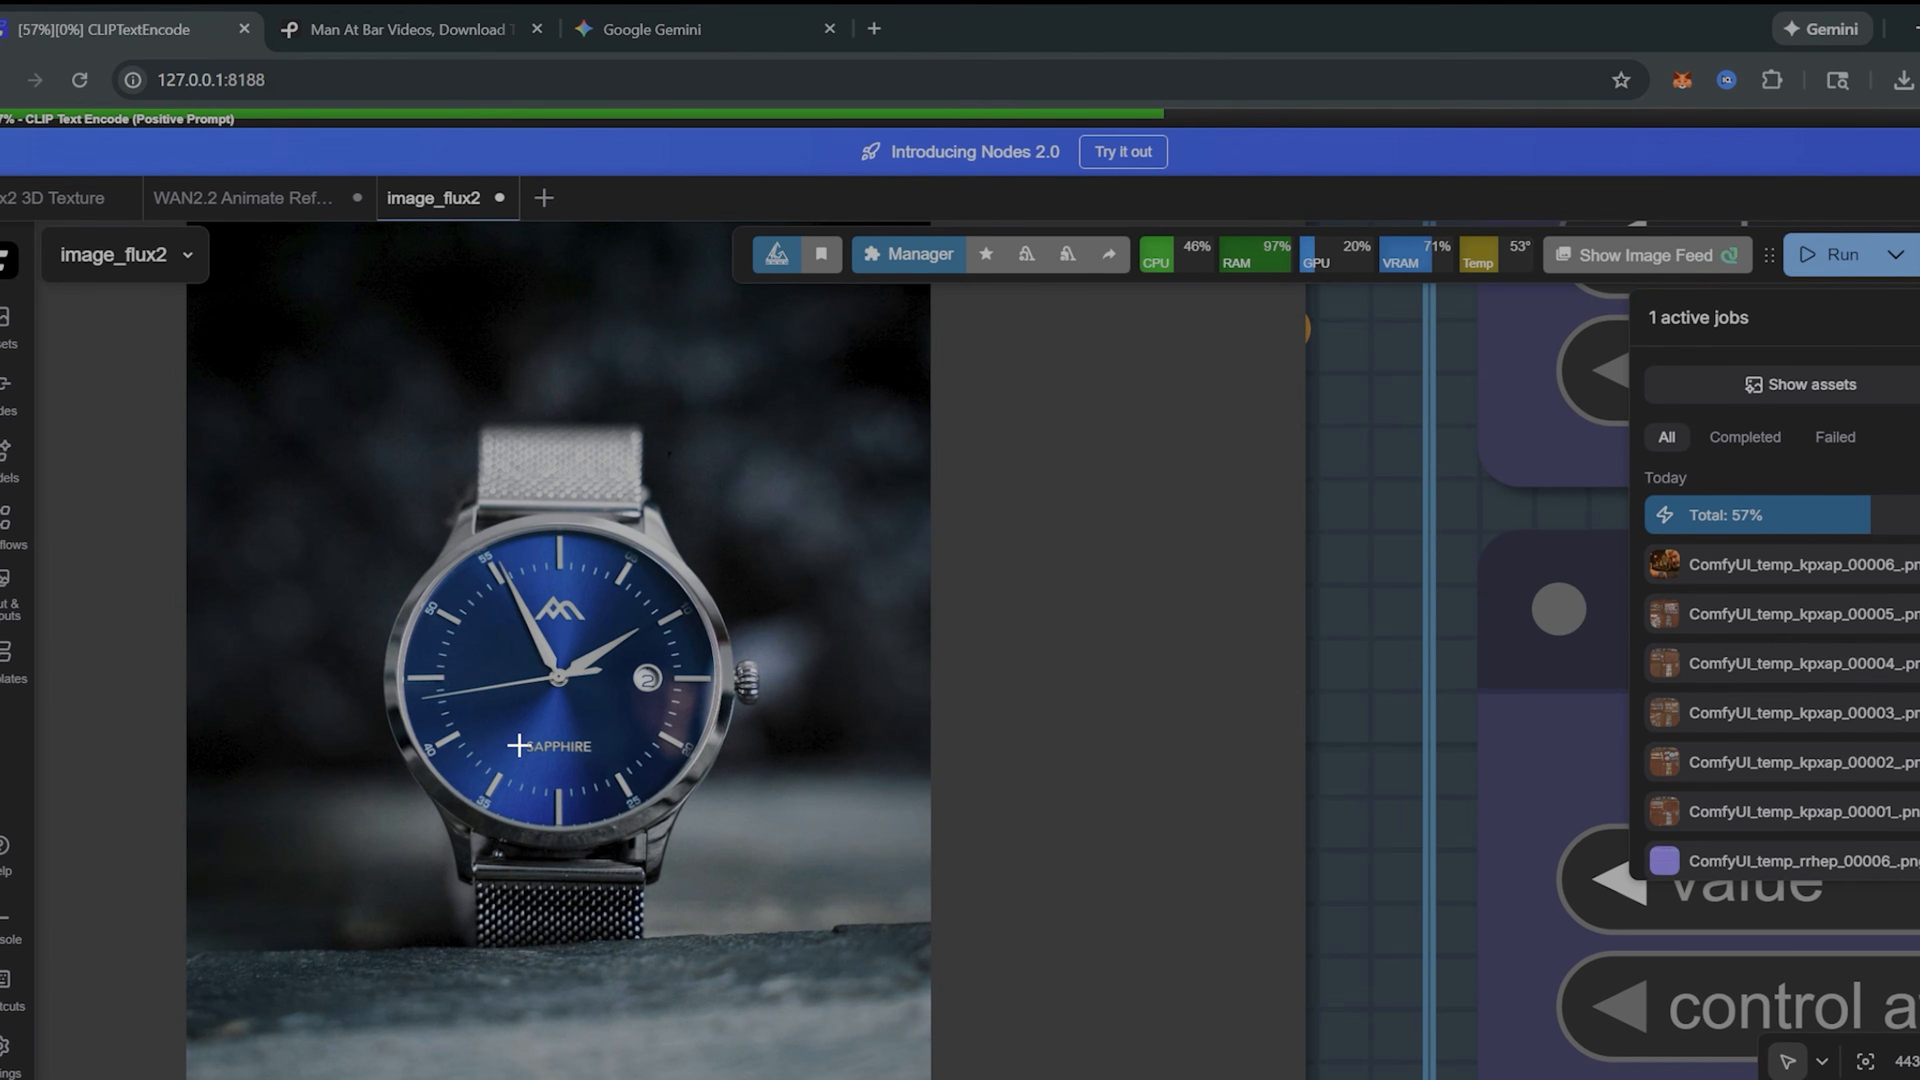
scroll(508, 729, "down", 3)
scroll(508, 728, "down", 3)
left_click_drag(1482, 691, 595, 738)
scroll(827, 748, "down", 3)
left_click_drag(1441, 653, 781, 872)
scroll(1108, 739, "up", 3)
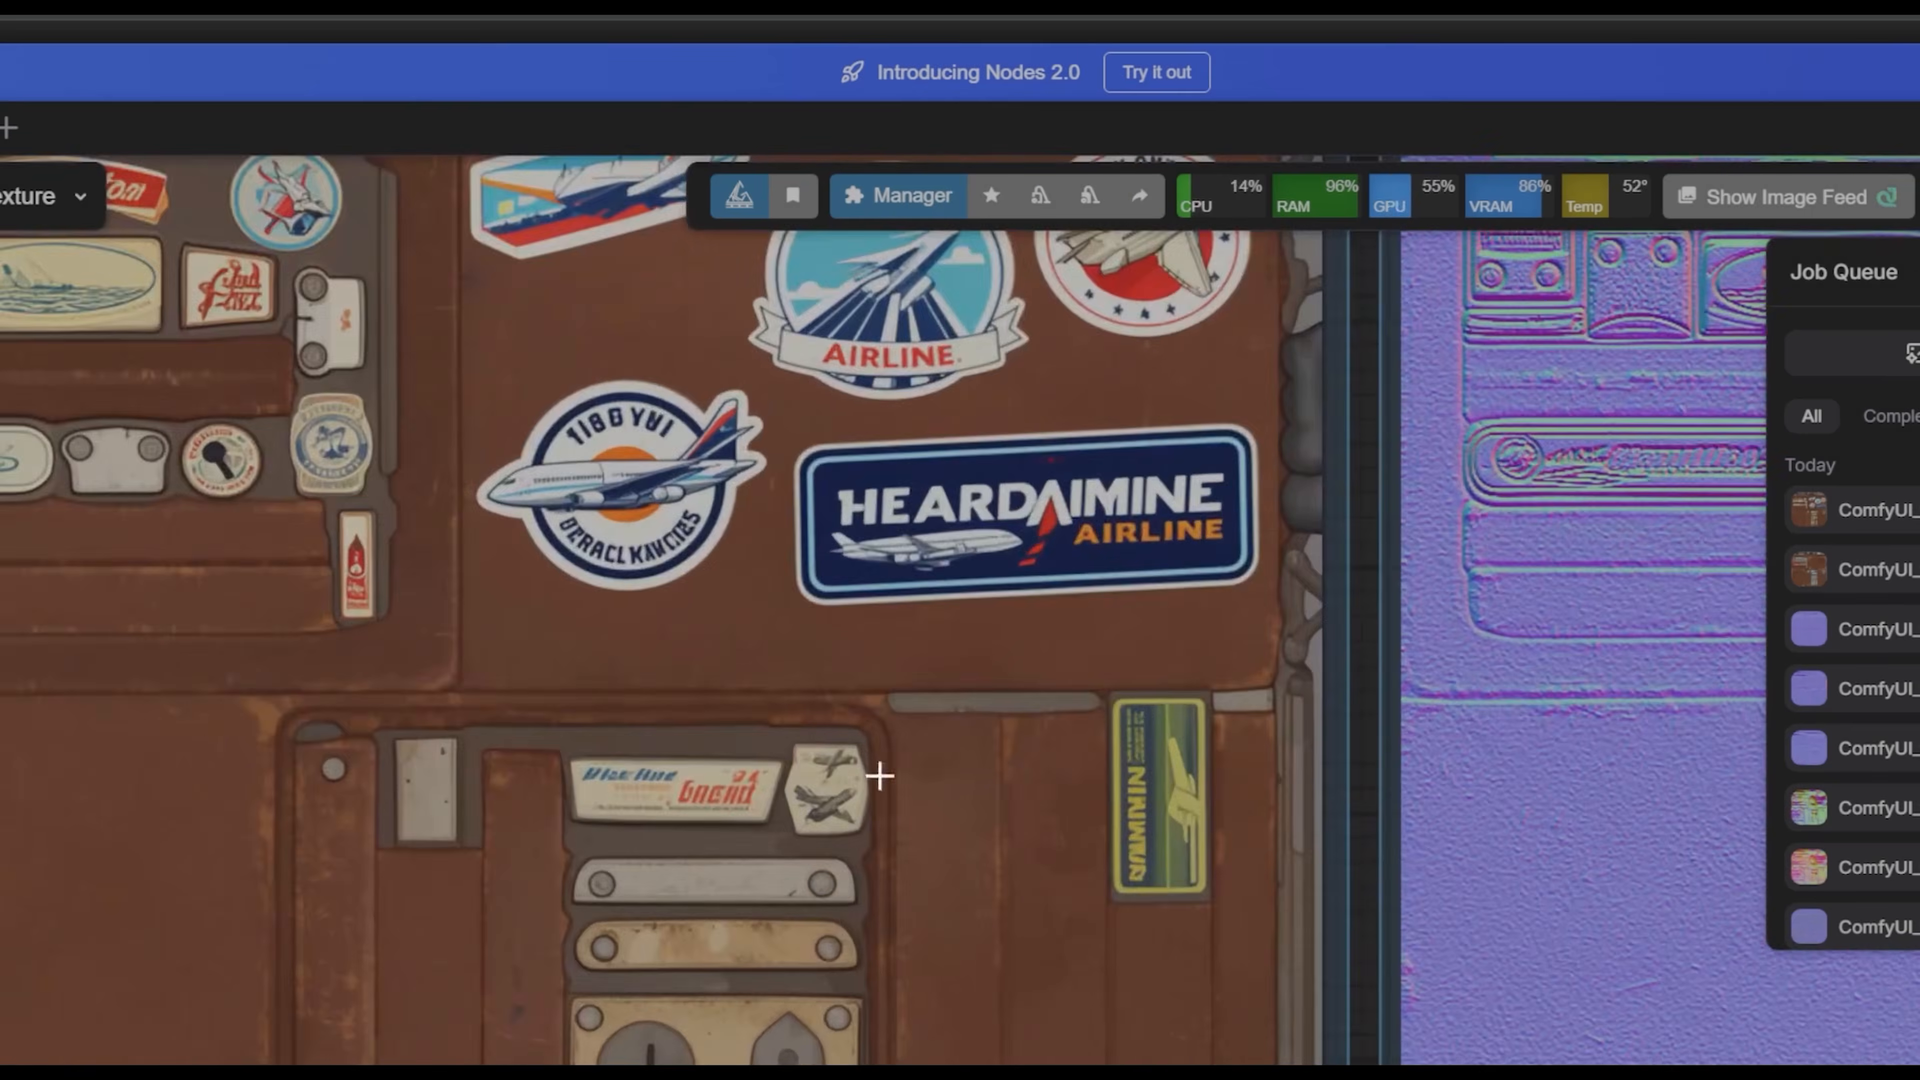
scroll(852, 789, "down", 5)
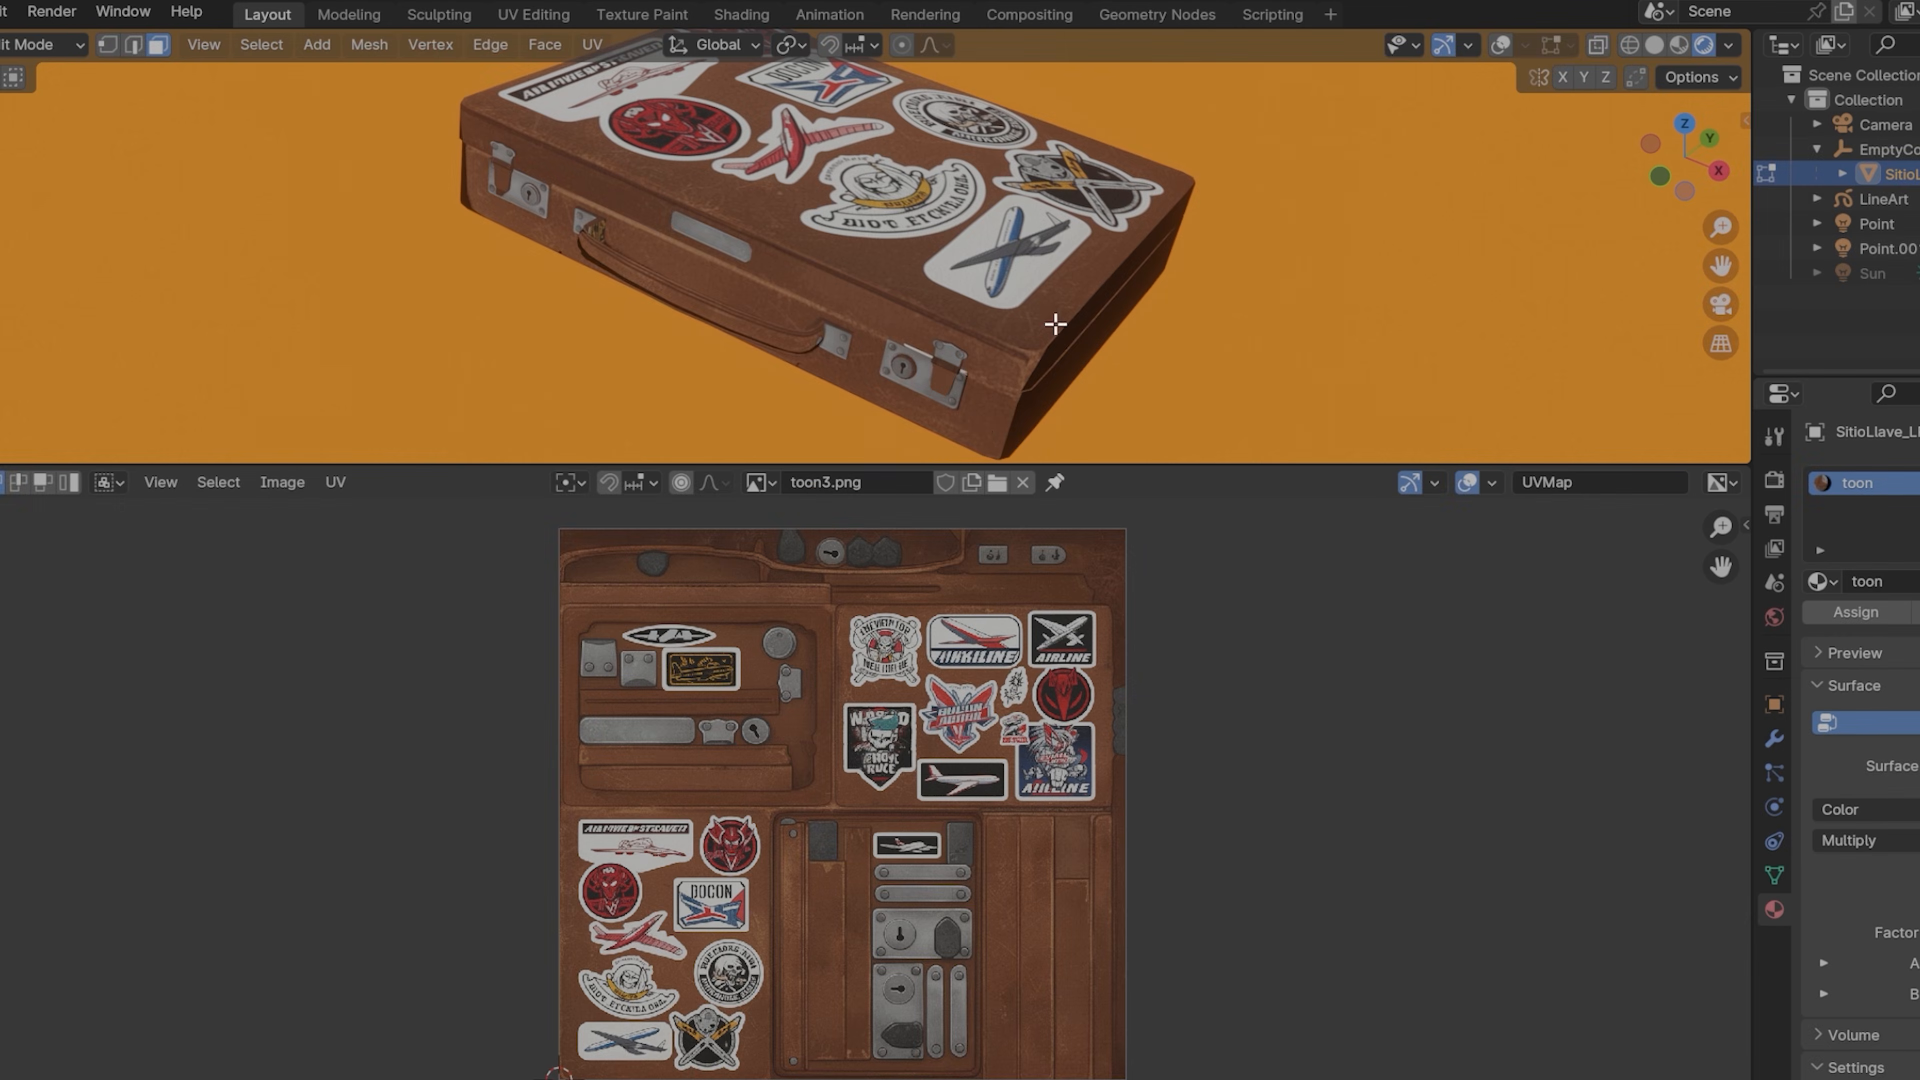
scroll(1041, 814, "up", 5)
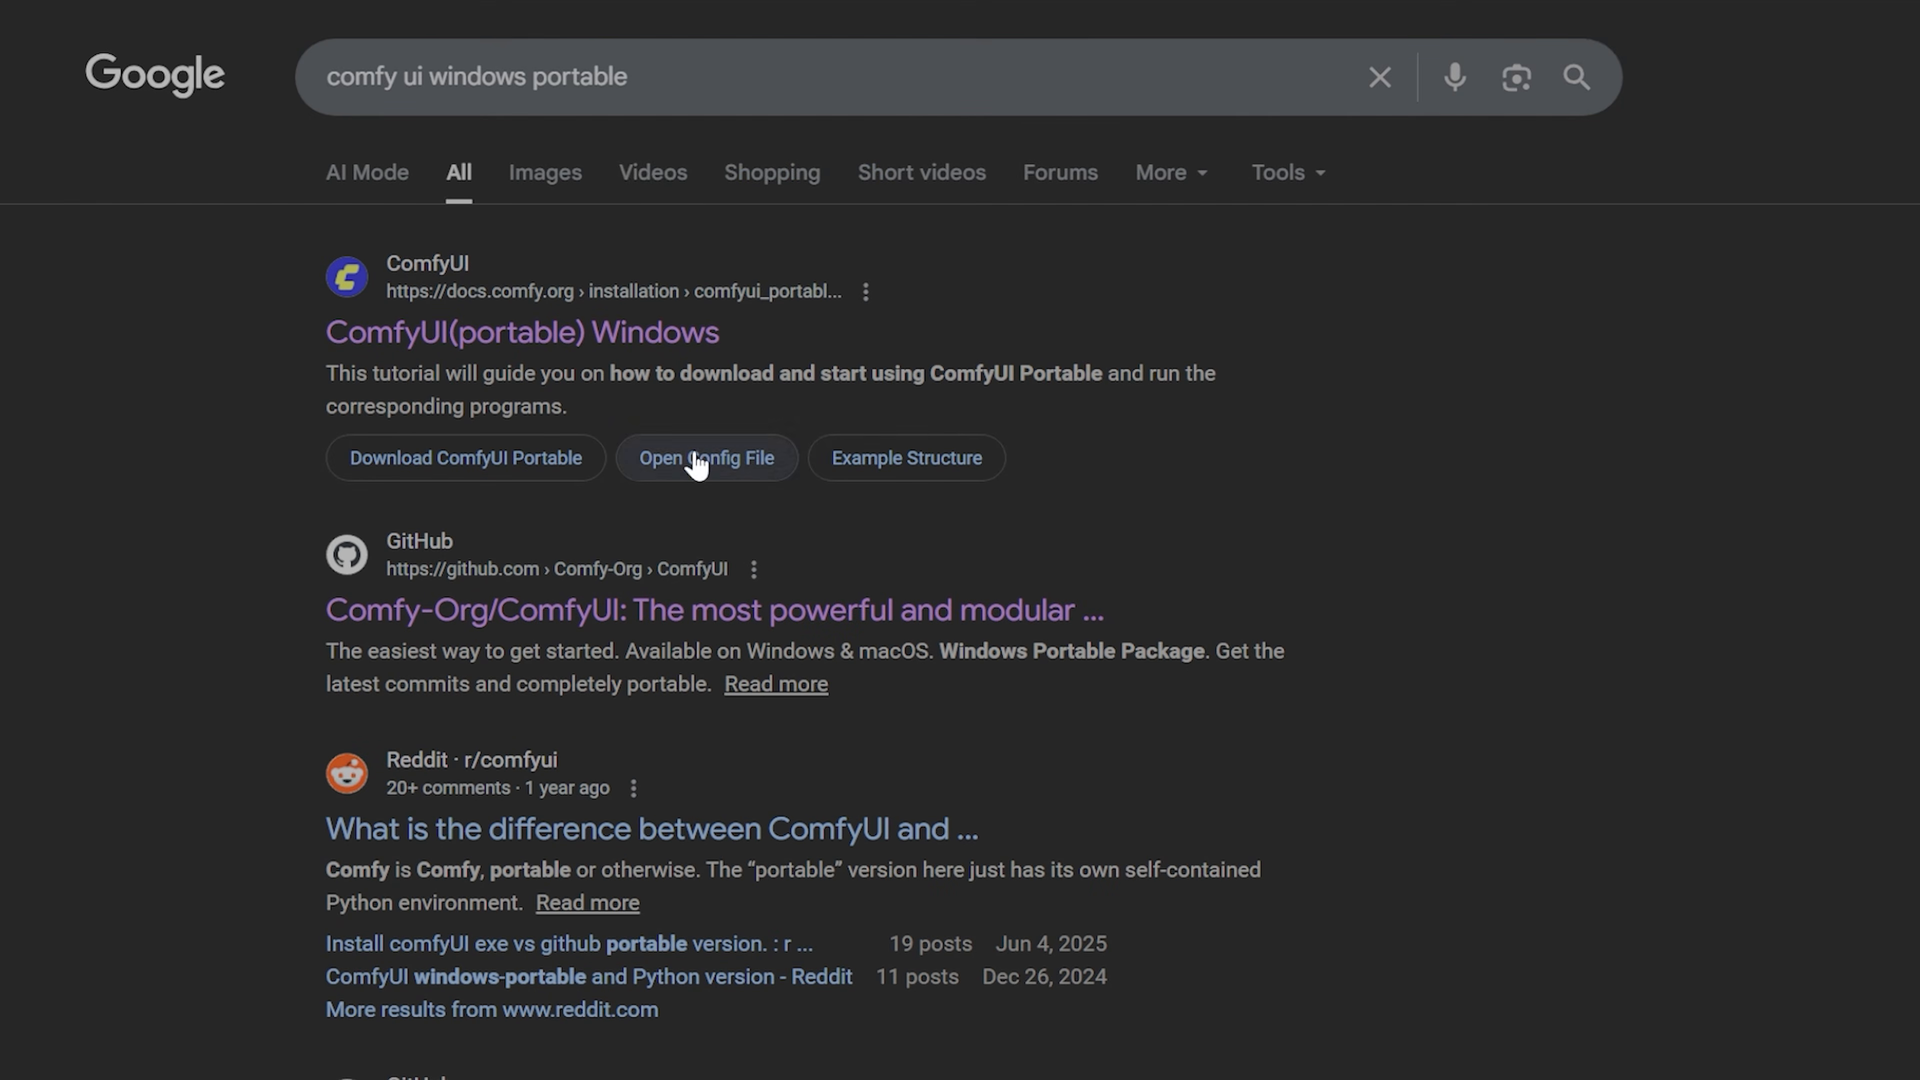
Step: Search the web for "comfy ui desktop"
left_click(629, 76)
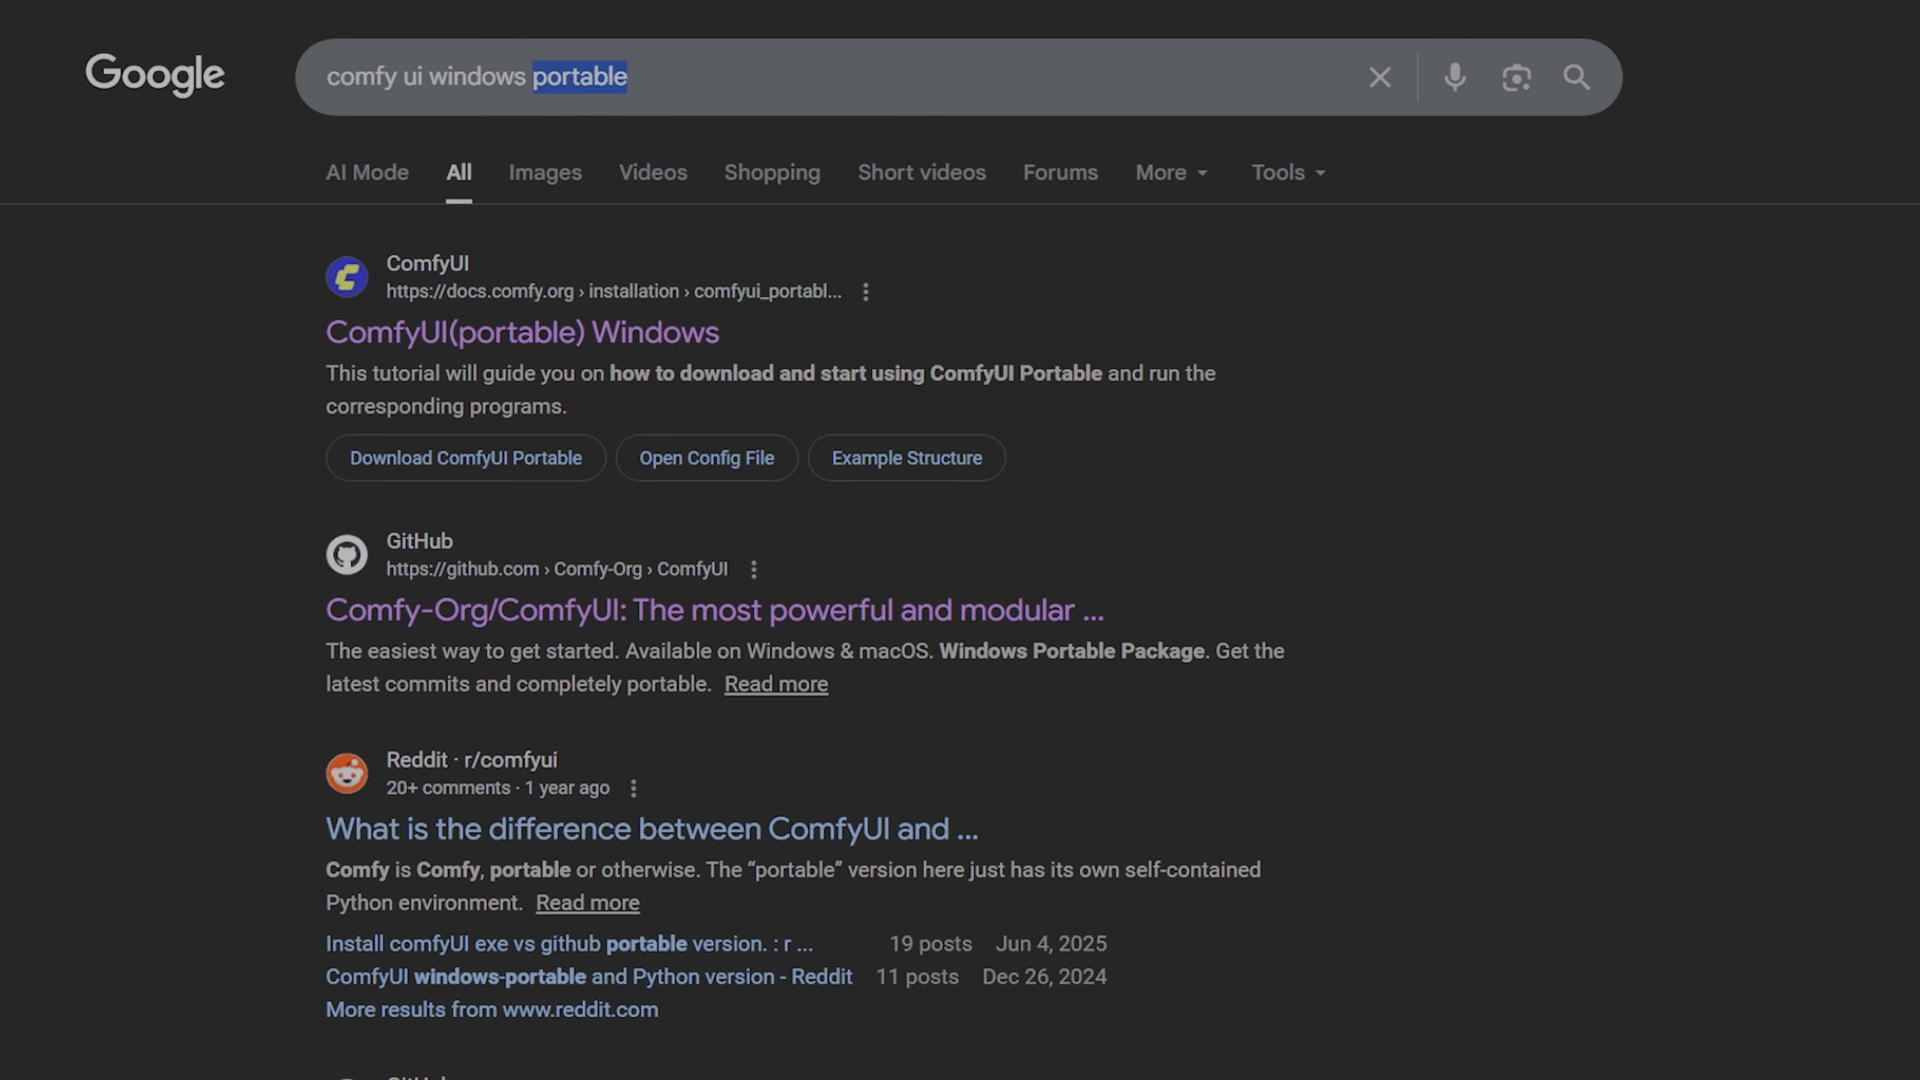
type("des")
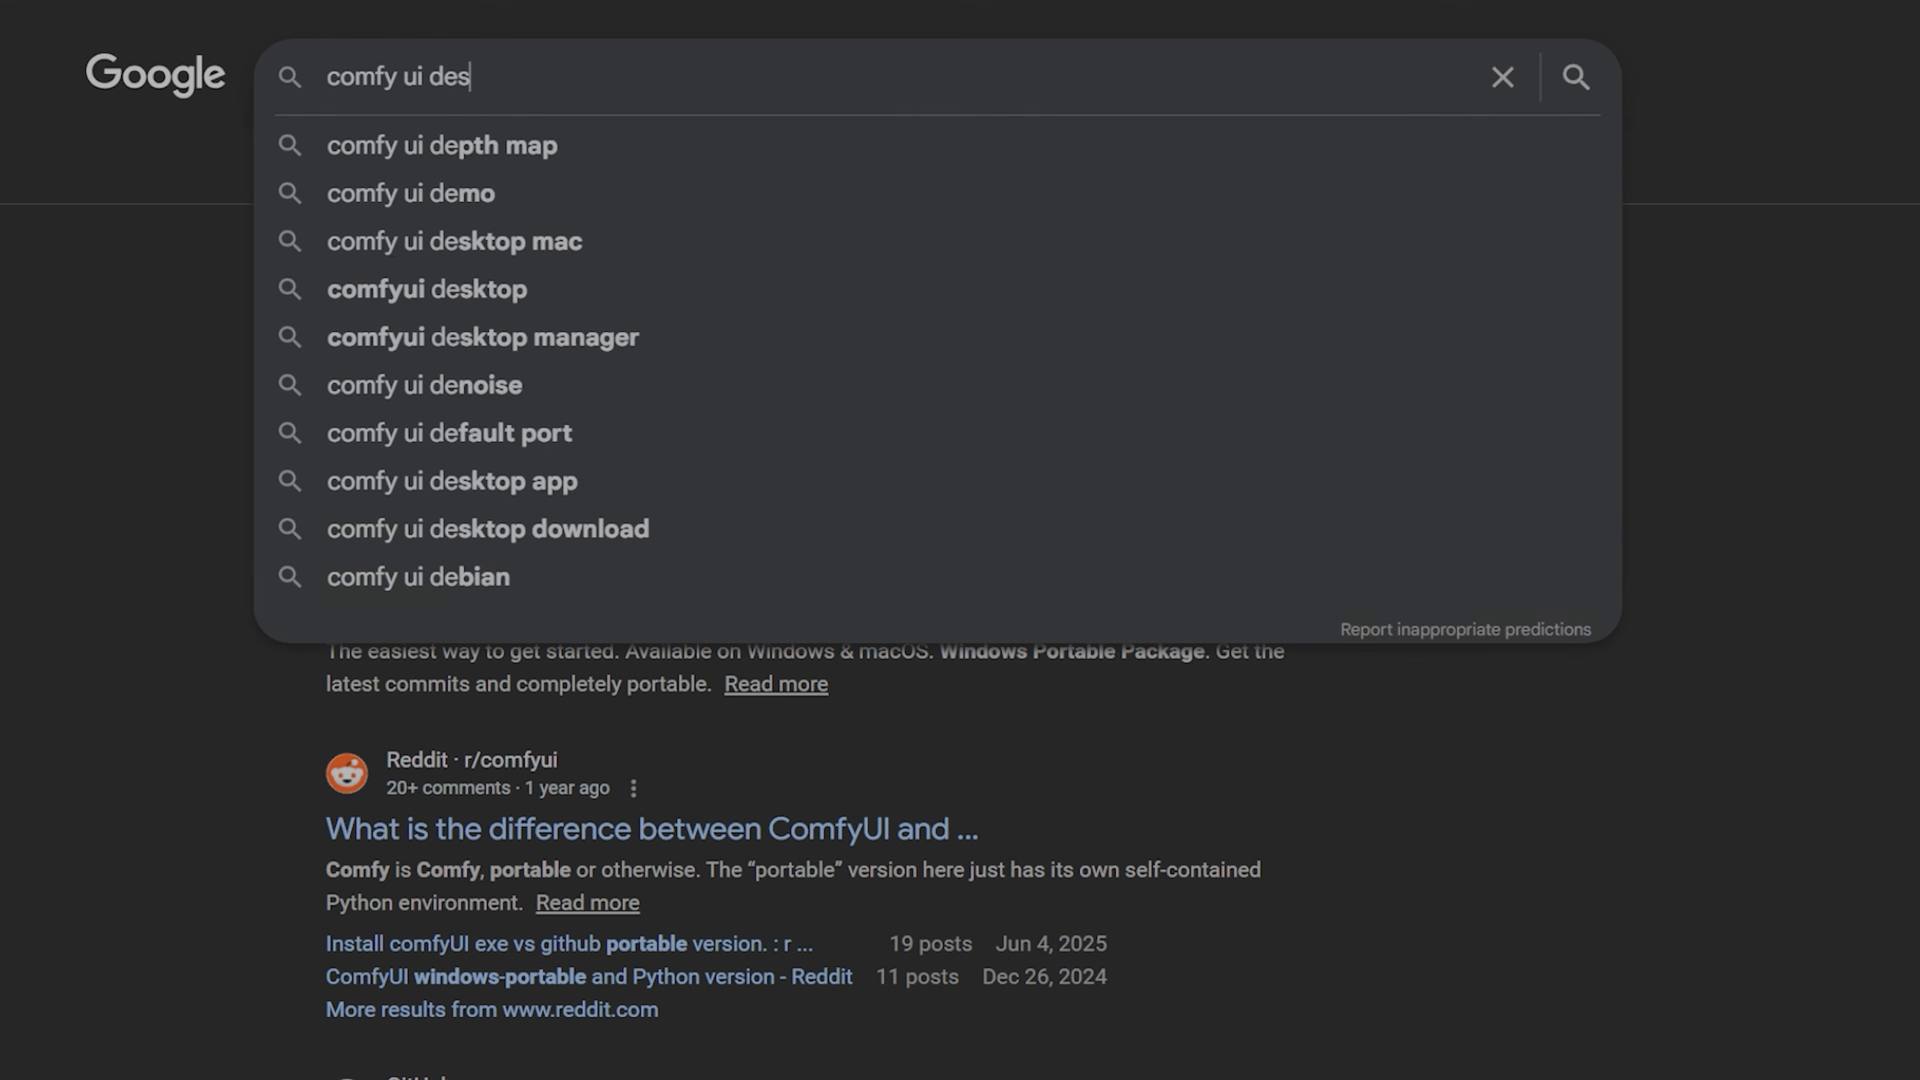
type("ktop")
key("Return")
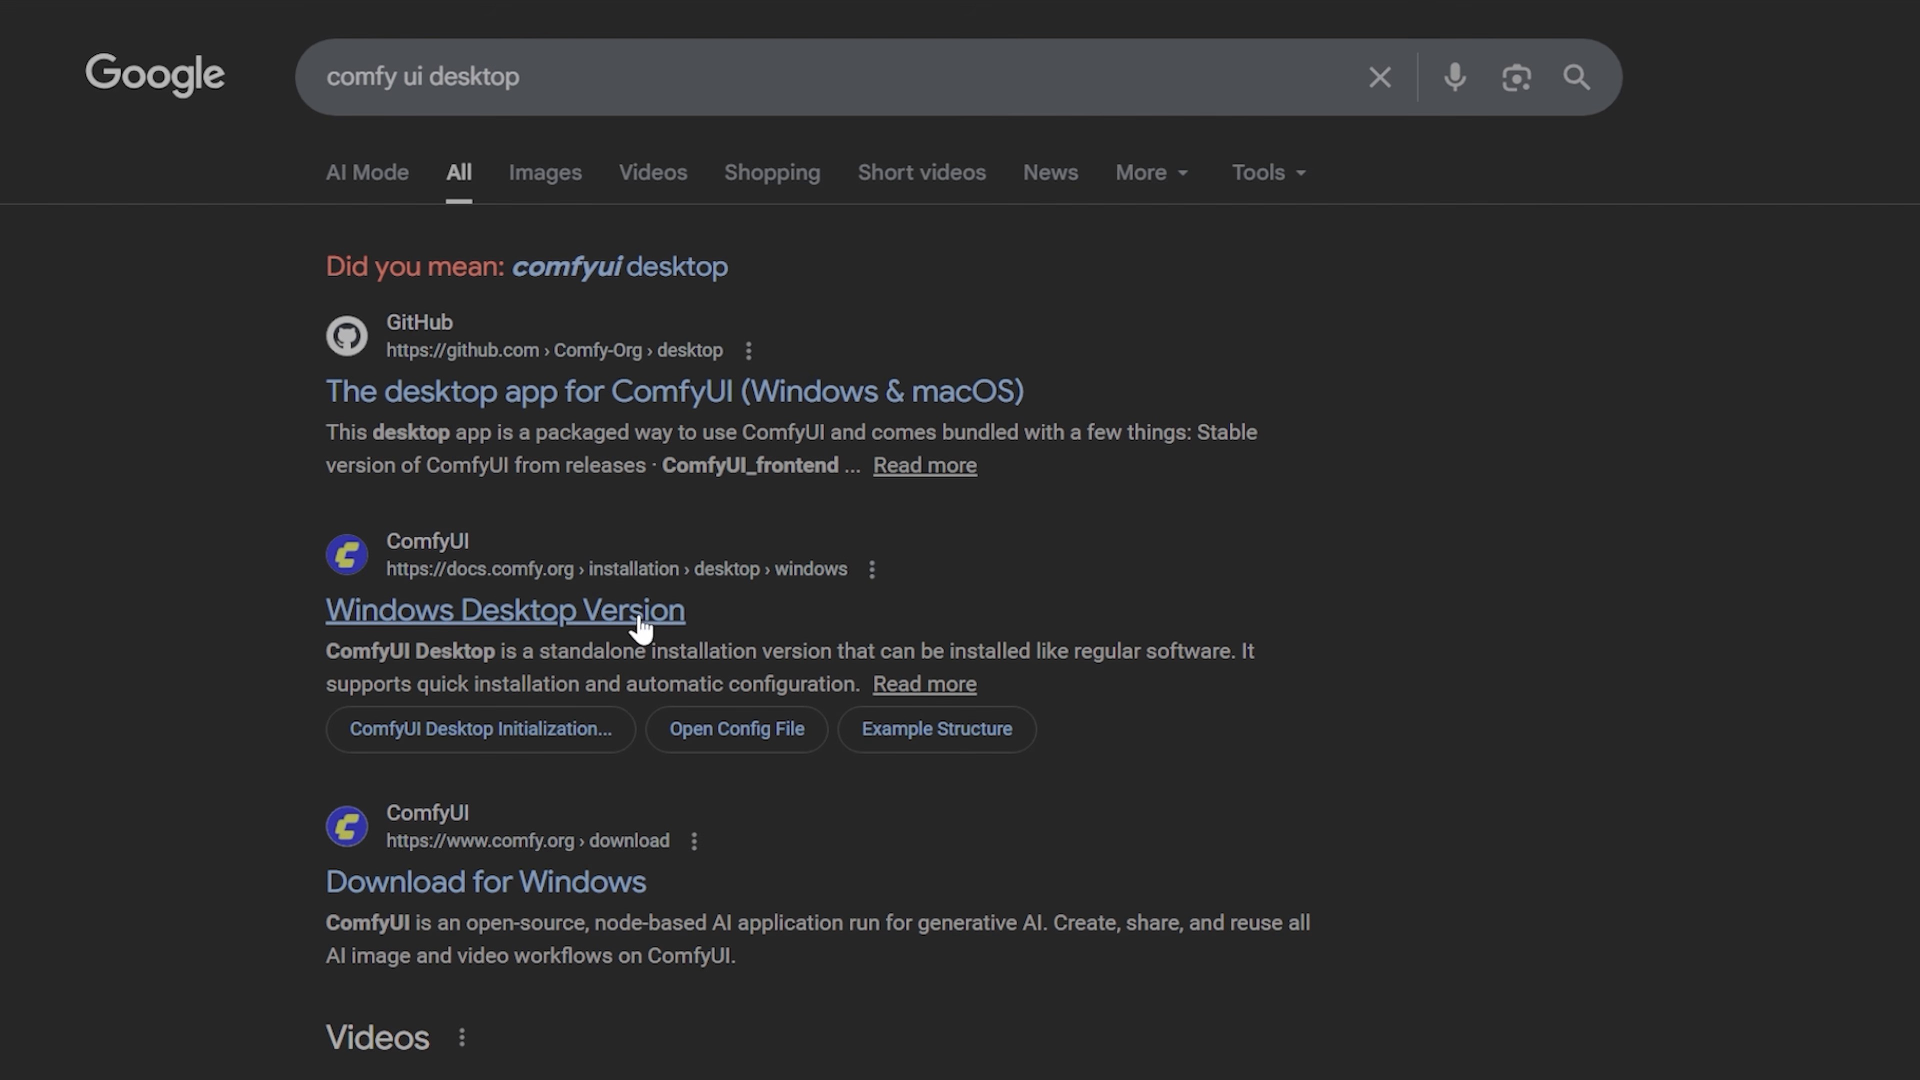
Step: Open the Windows Desktop Version documentation page and go to its ComfyUI Desktop download section
left_click(639, 614)
scroll(748, 551, "down", 5)
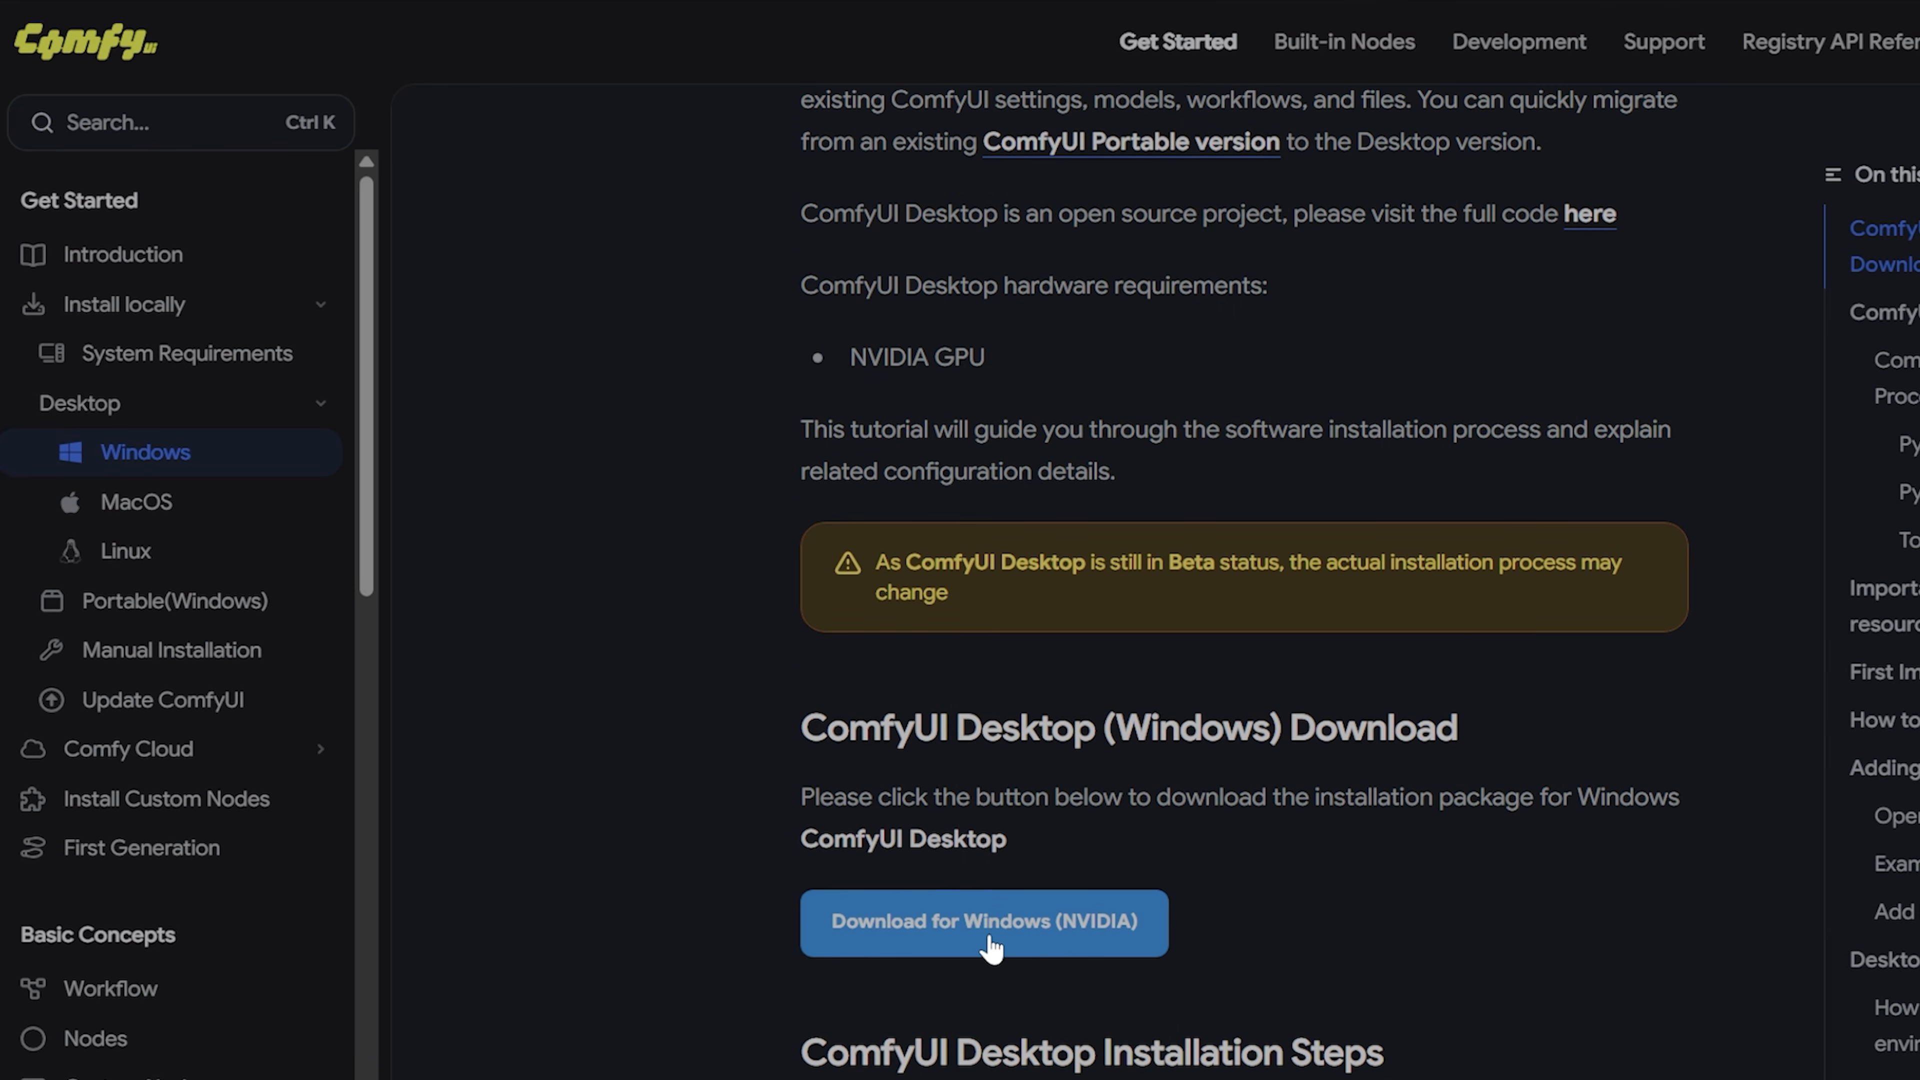
scroll(990, 947, "down", 3)
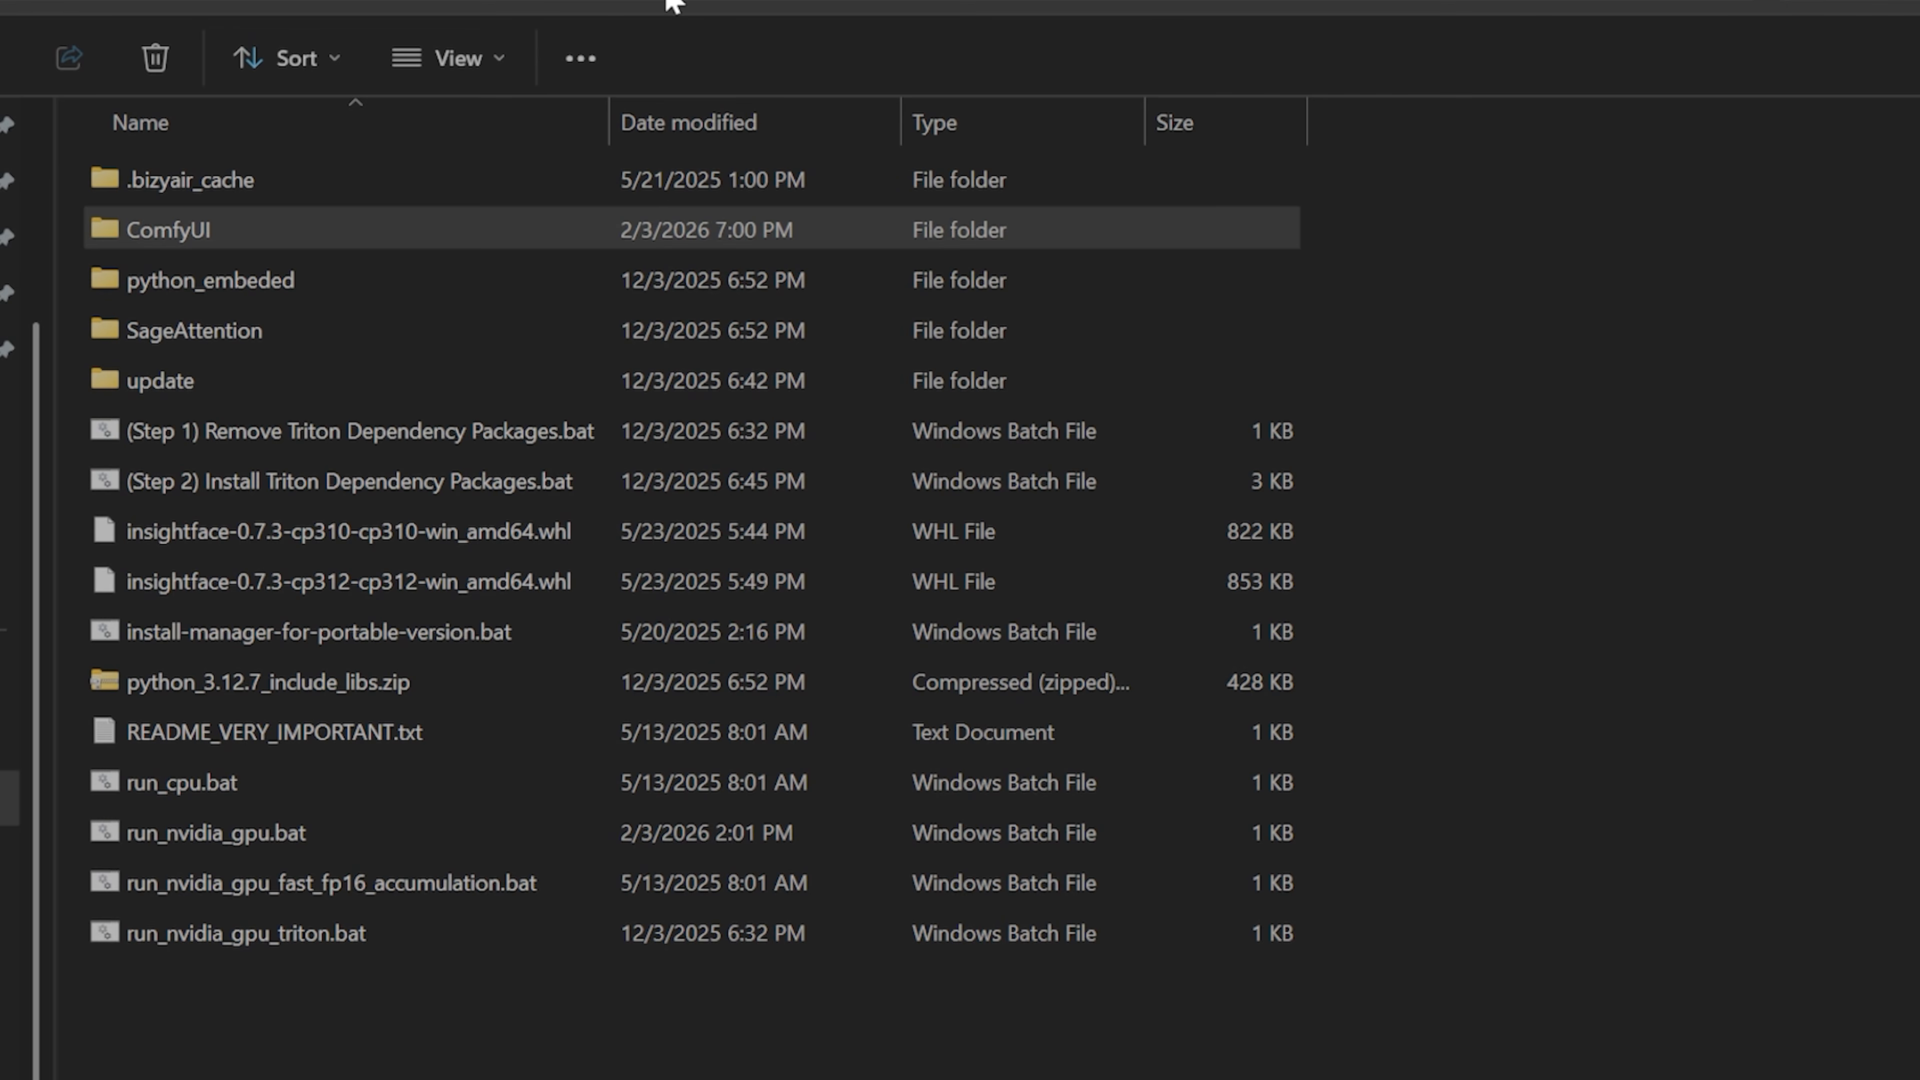
key("alt+Up")
double_click(244, 178)
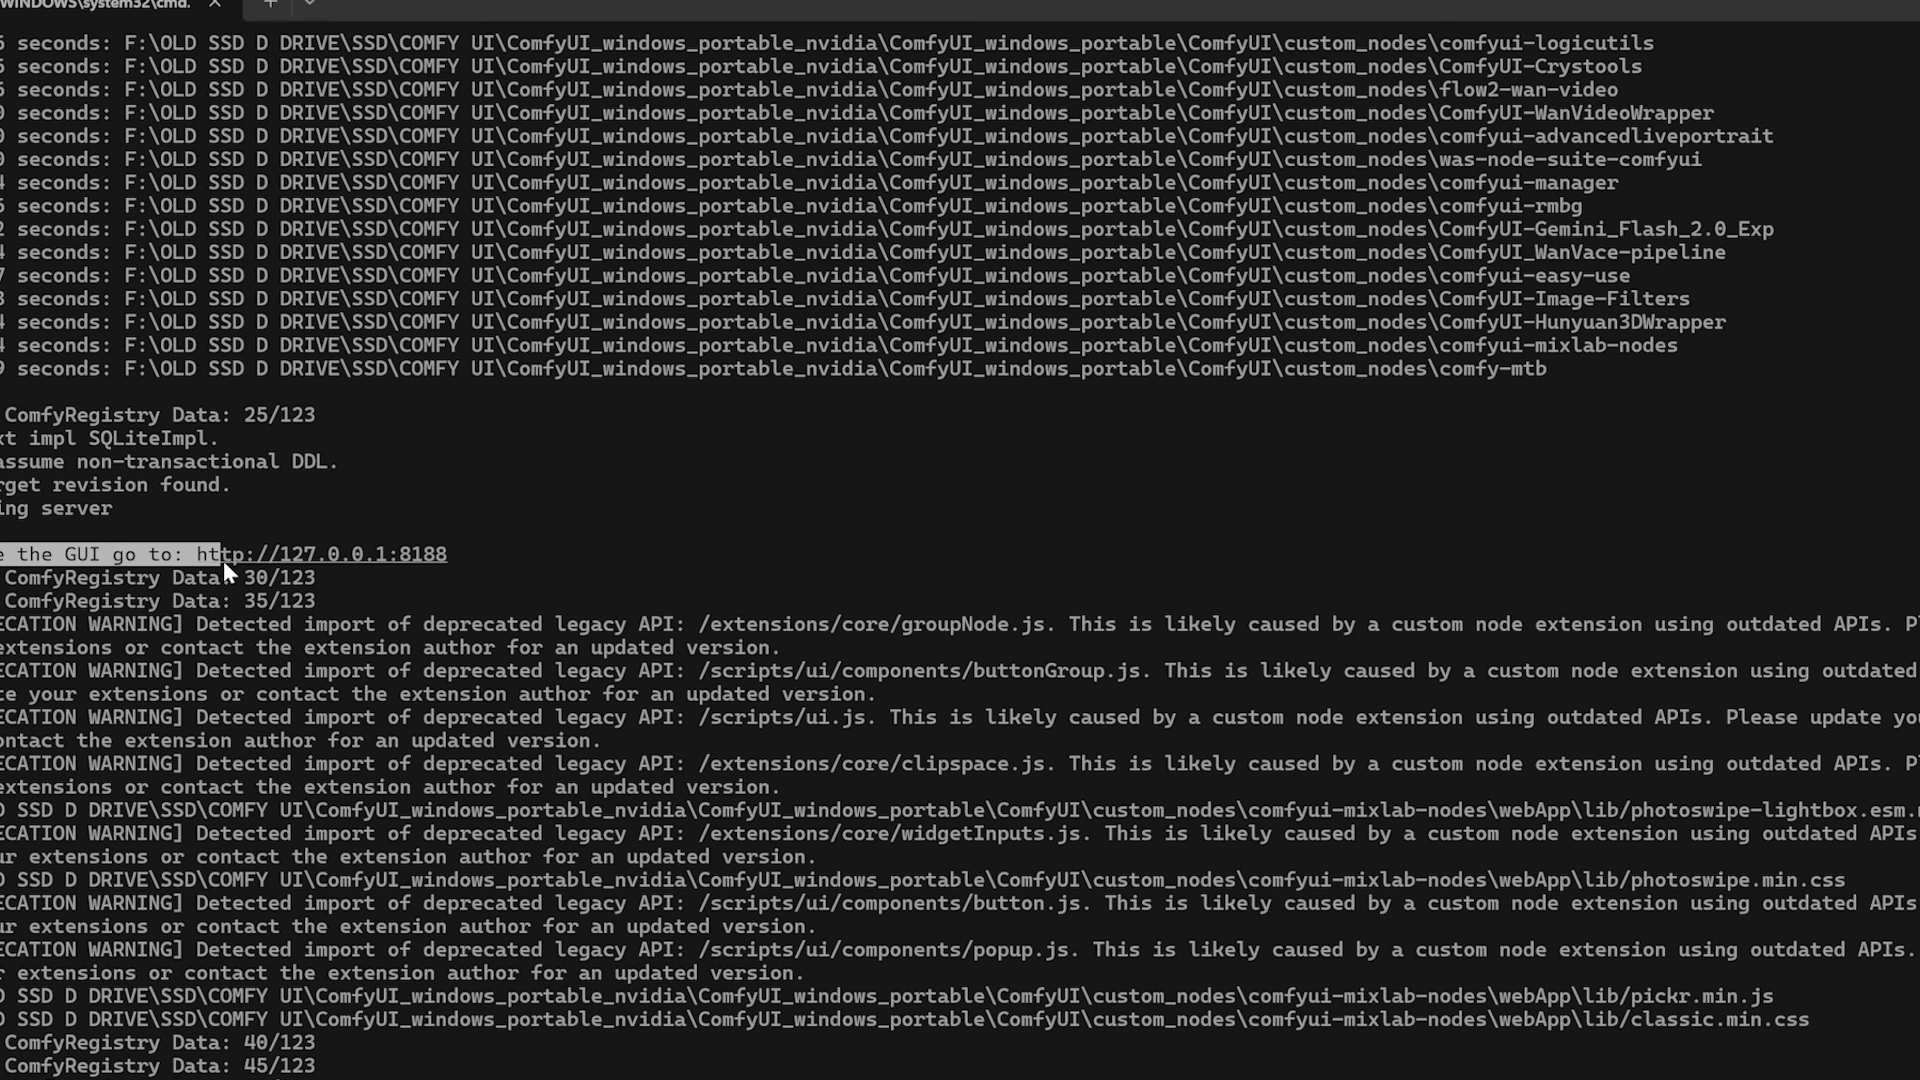
left_click_drag(224, 560, 471, 555)
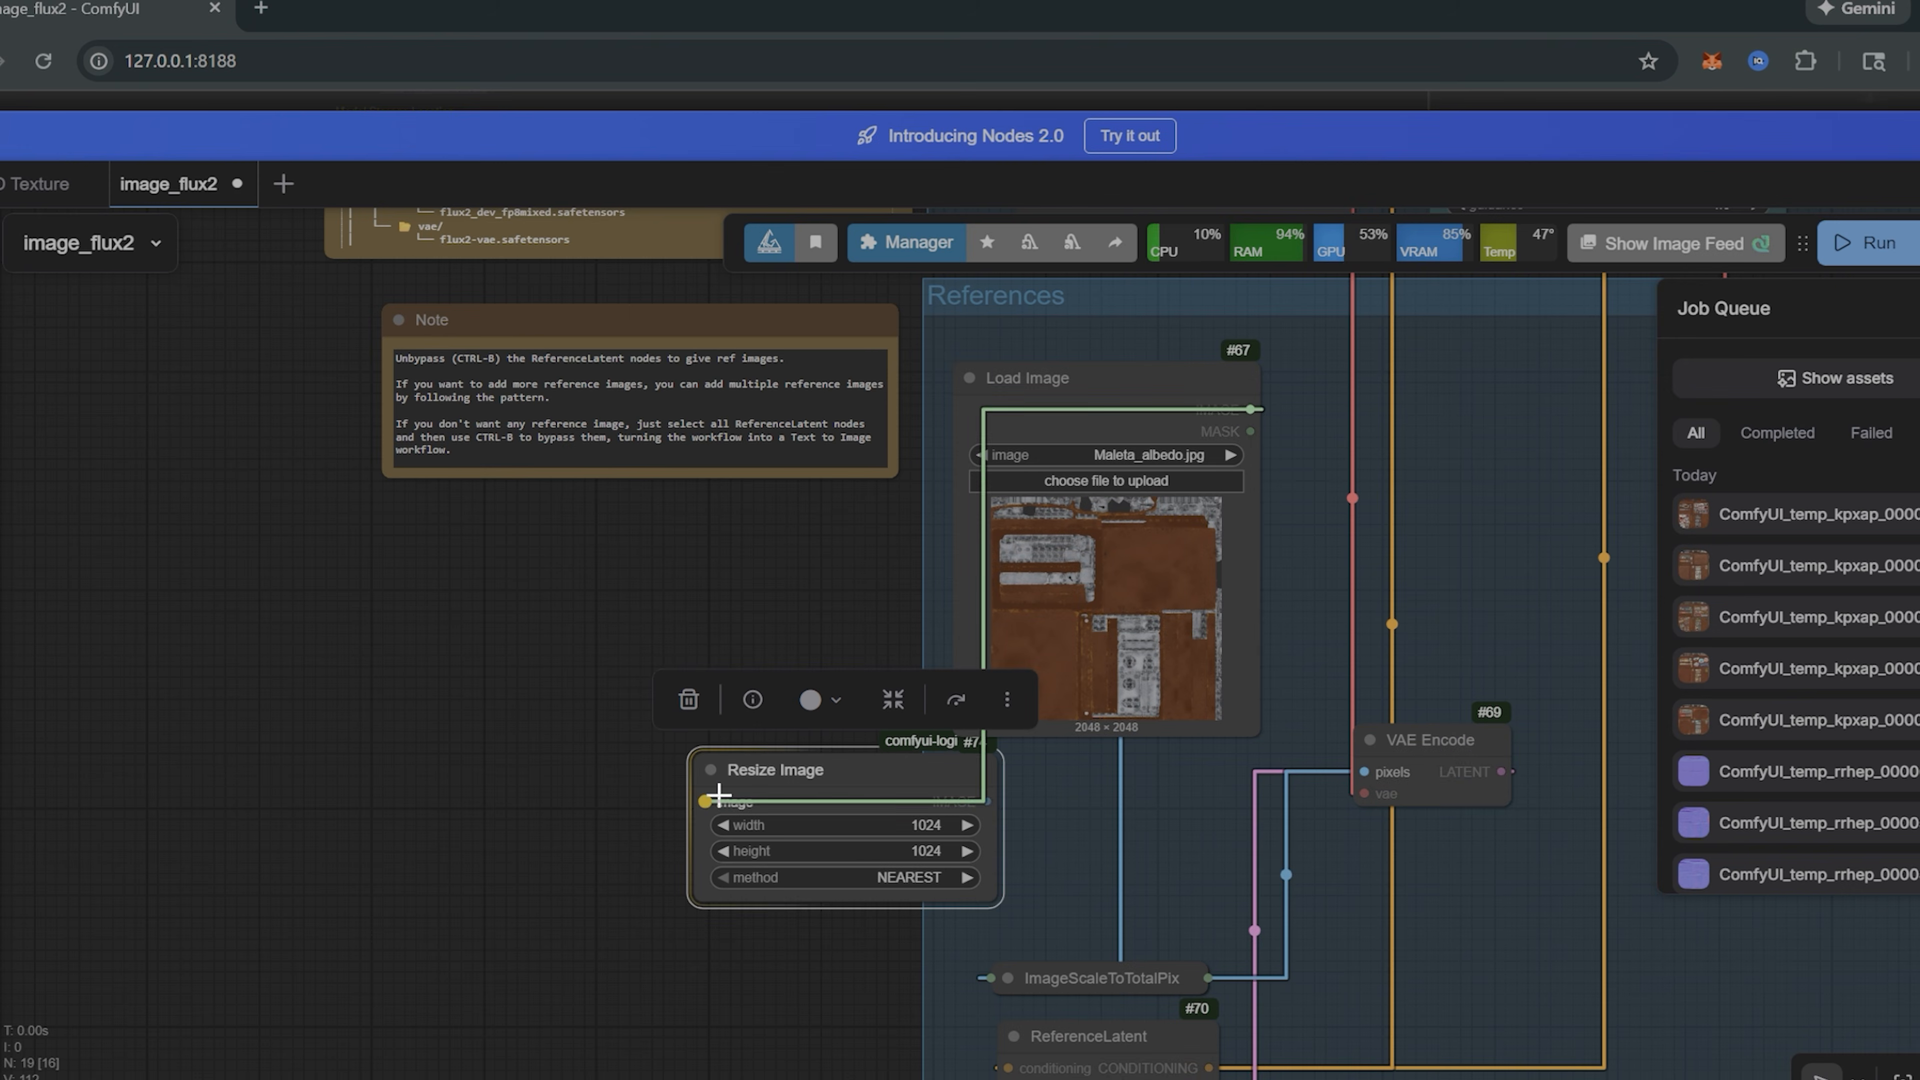
Step: Connect the Resize Image node's output to ImageScaleToTotalPixels and stack the node between Load Image and ImageScaleToTotalPixels
left_click_drag(1101, 1000, 1074, 842)
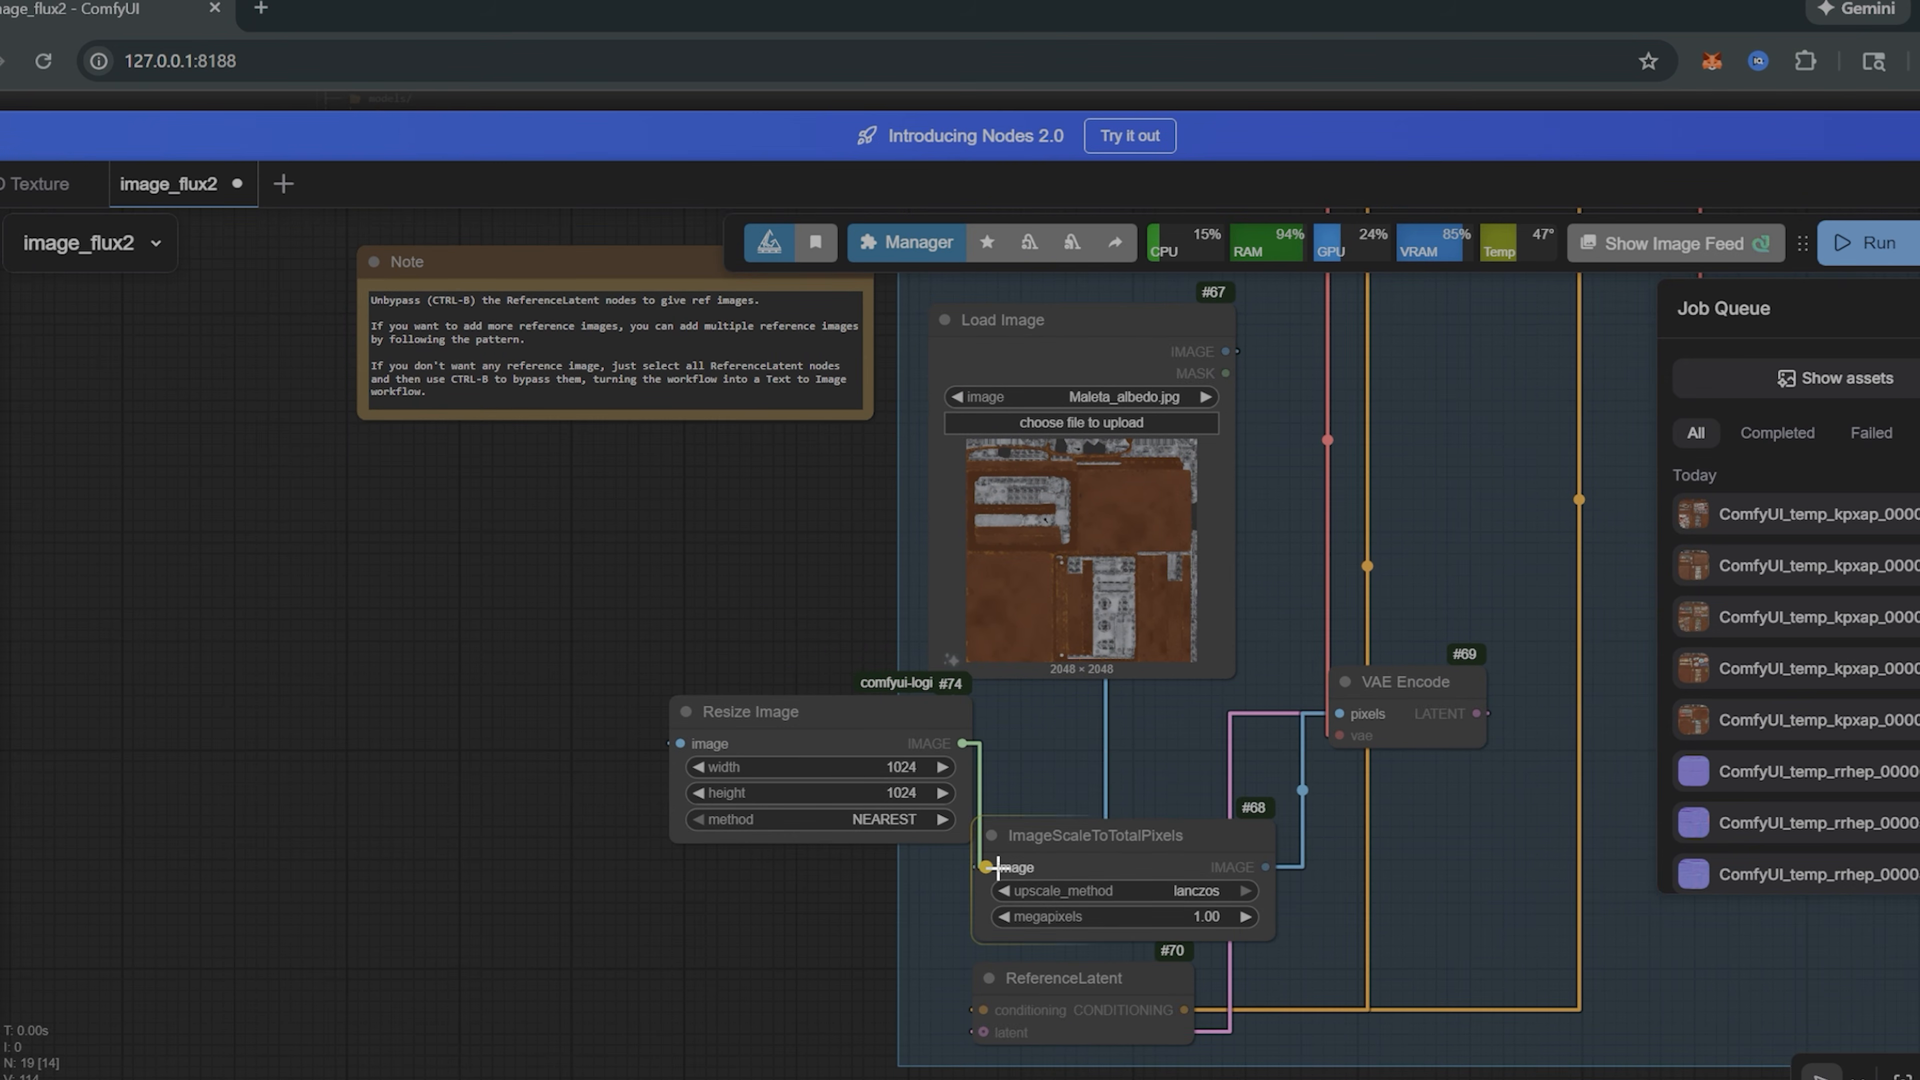
left_click_drag(1145, 493, 1179, 472)
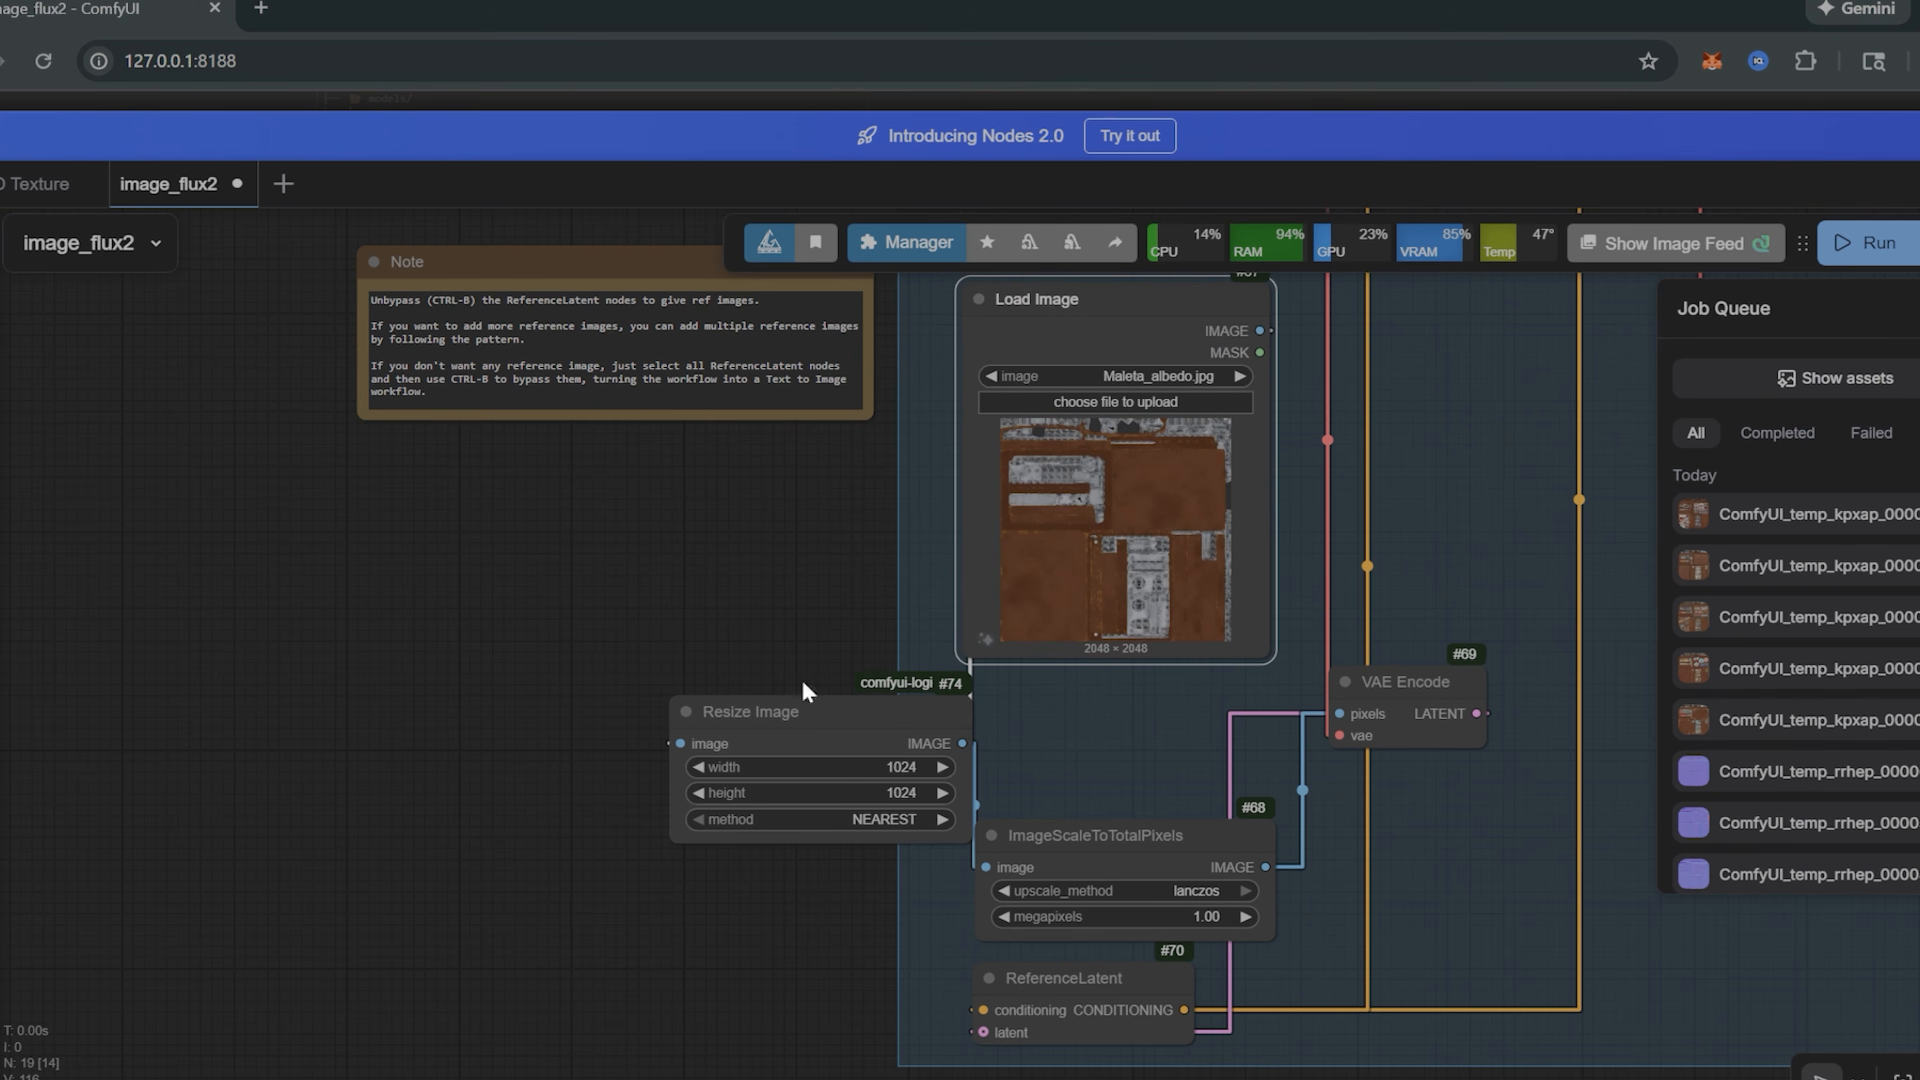
left_click_drag(827, 728, 1137, 687)
left_click_drag(893, 563, 770, 664)
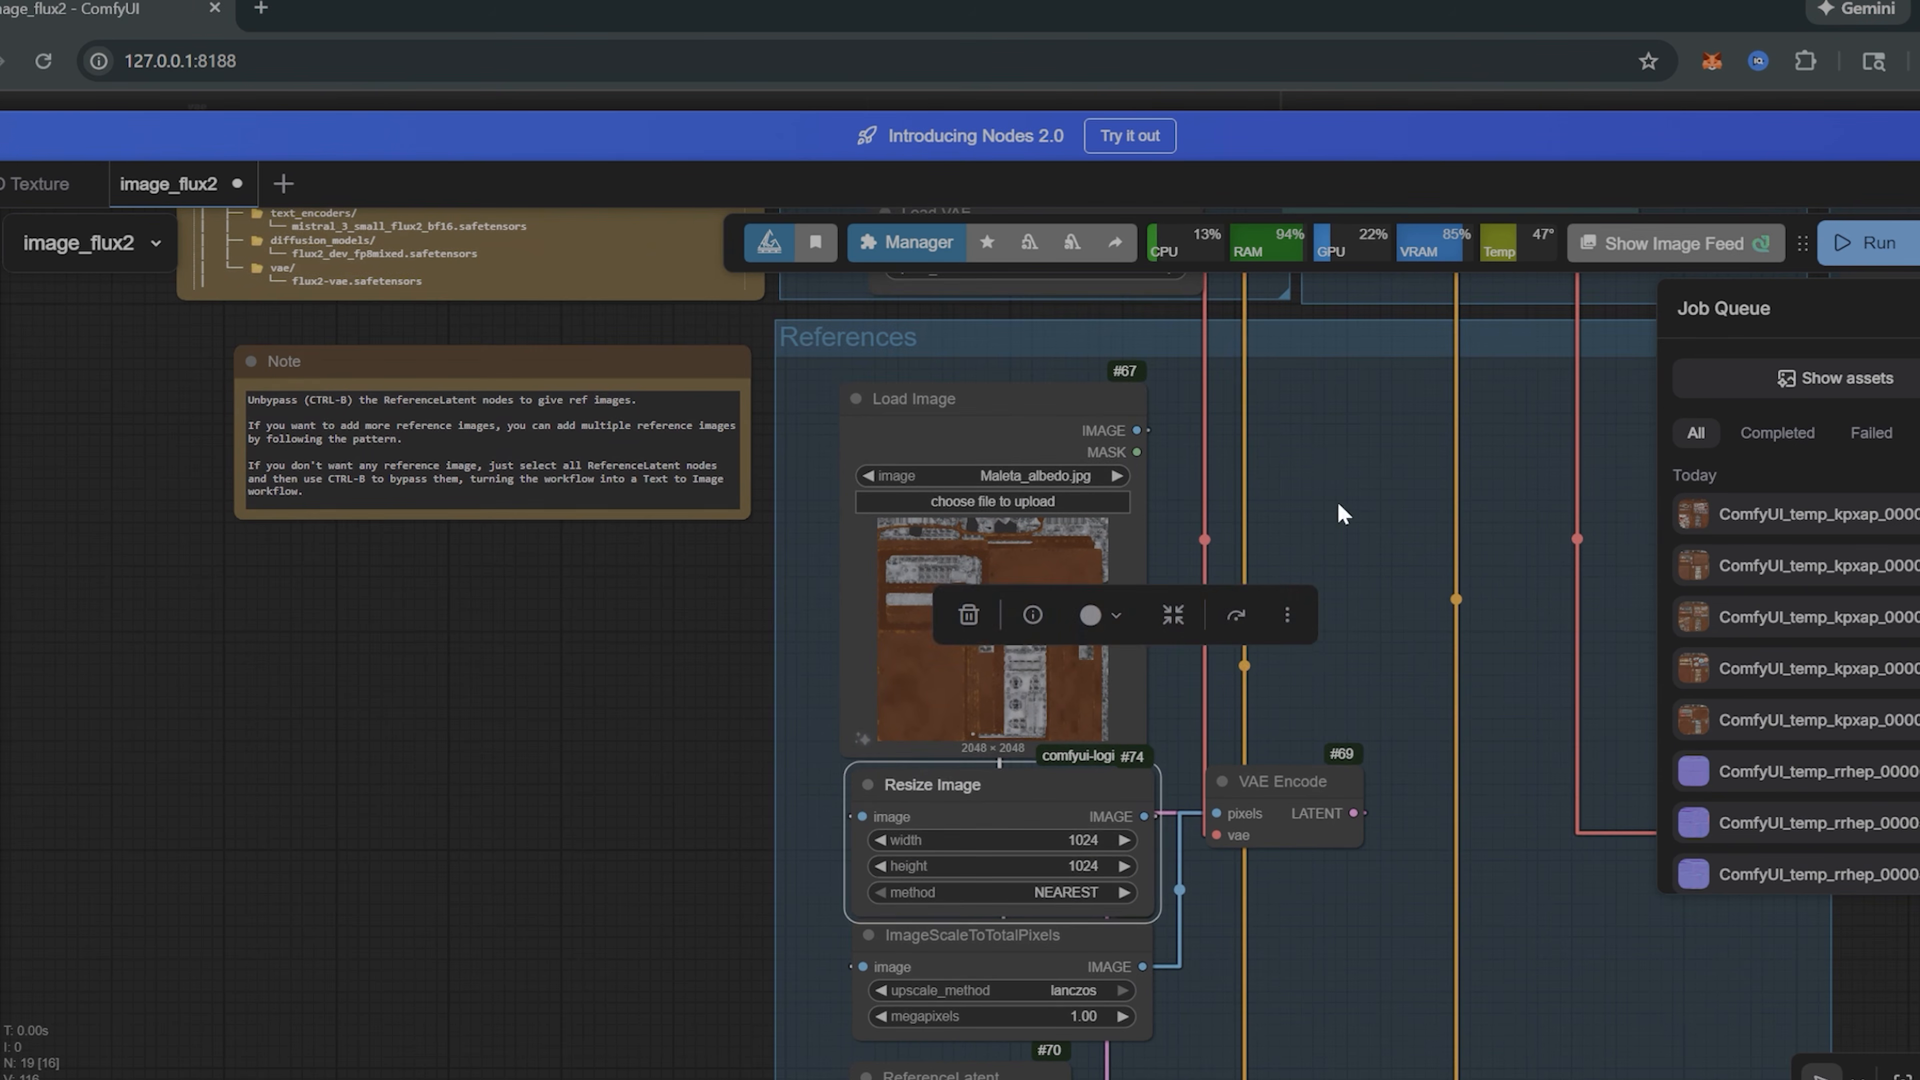
Step: Tidy the layout of the Load Image, VAE Encode and ReferenceLatent nodes in the References group
left_click_drag(942, 414, 948, 394)
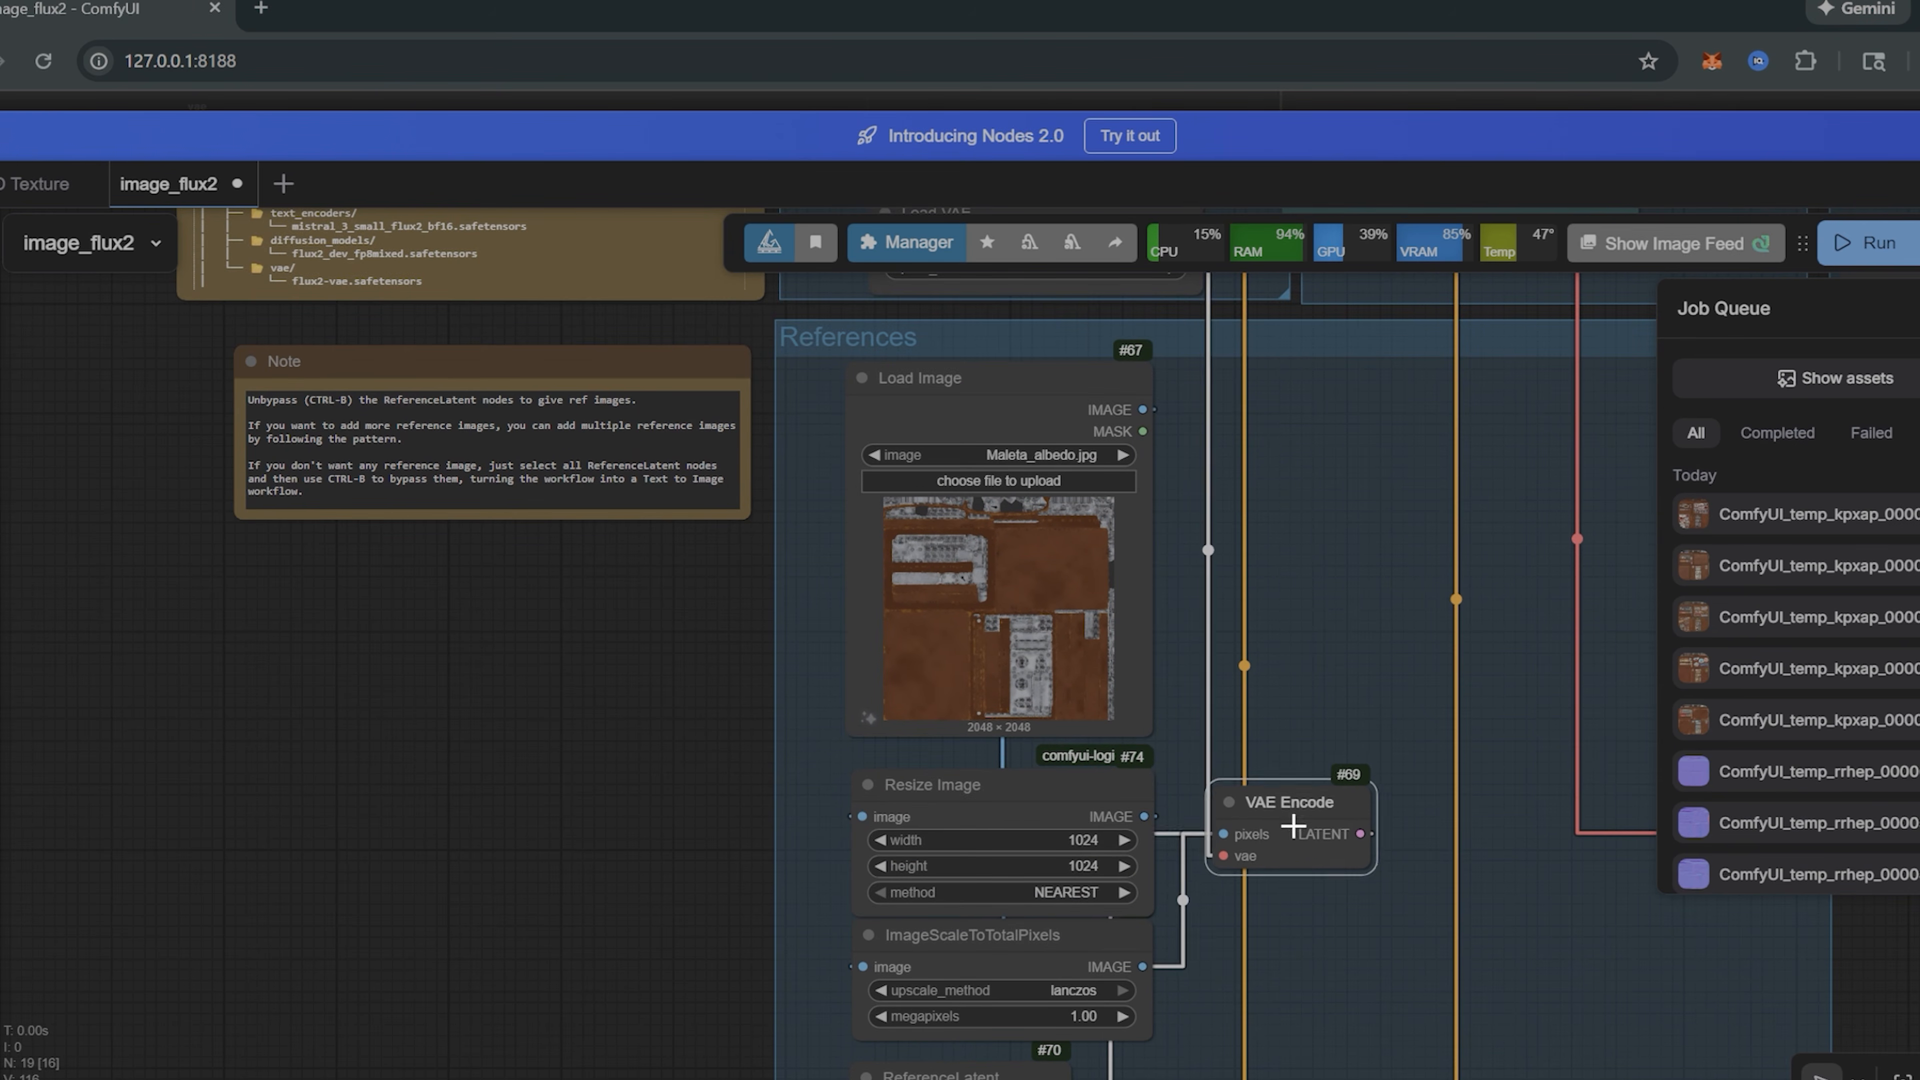
scroll(1010, 985, "down", 3)
left_click(943, 936)
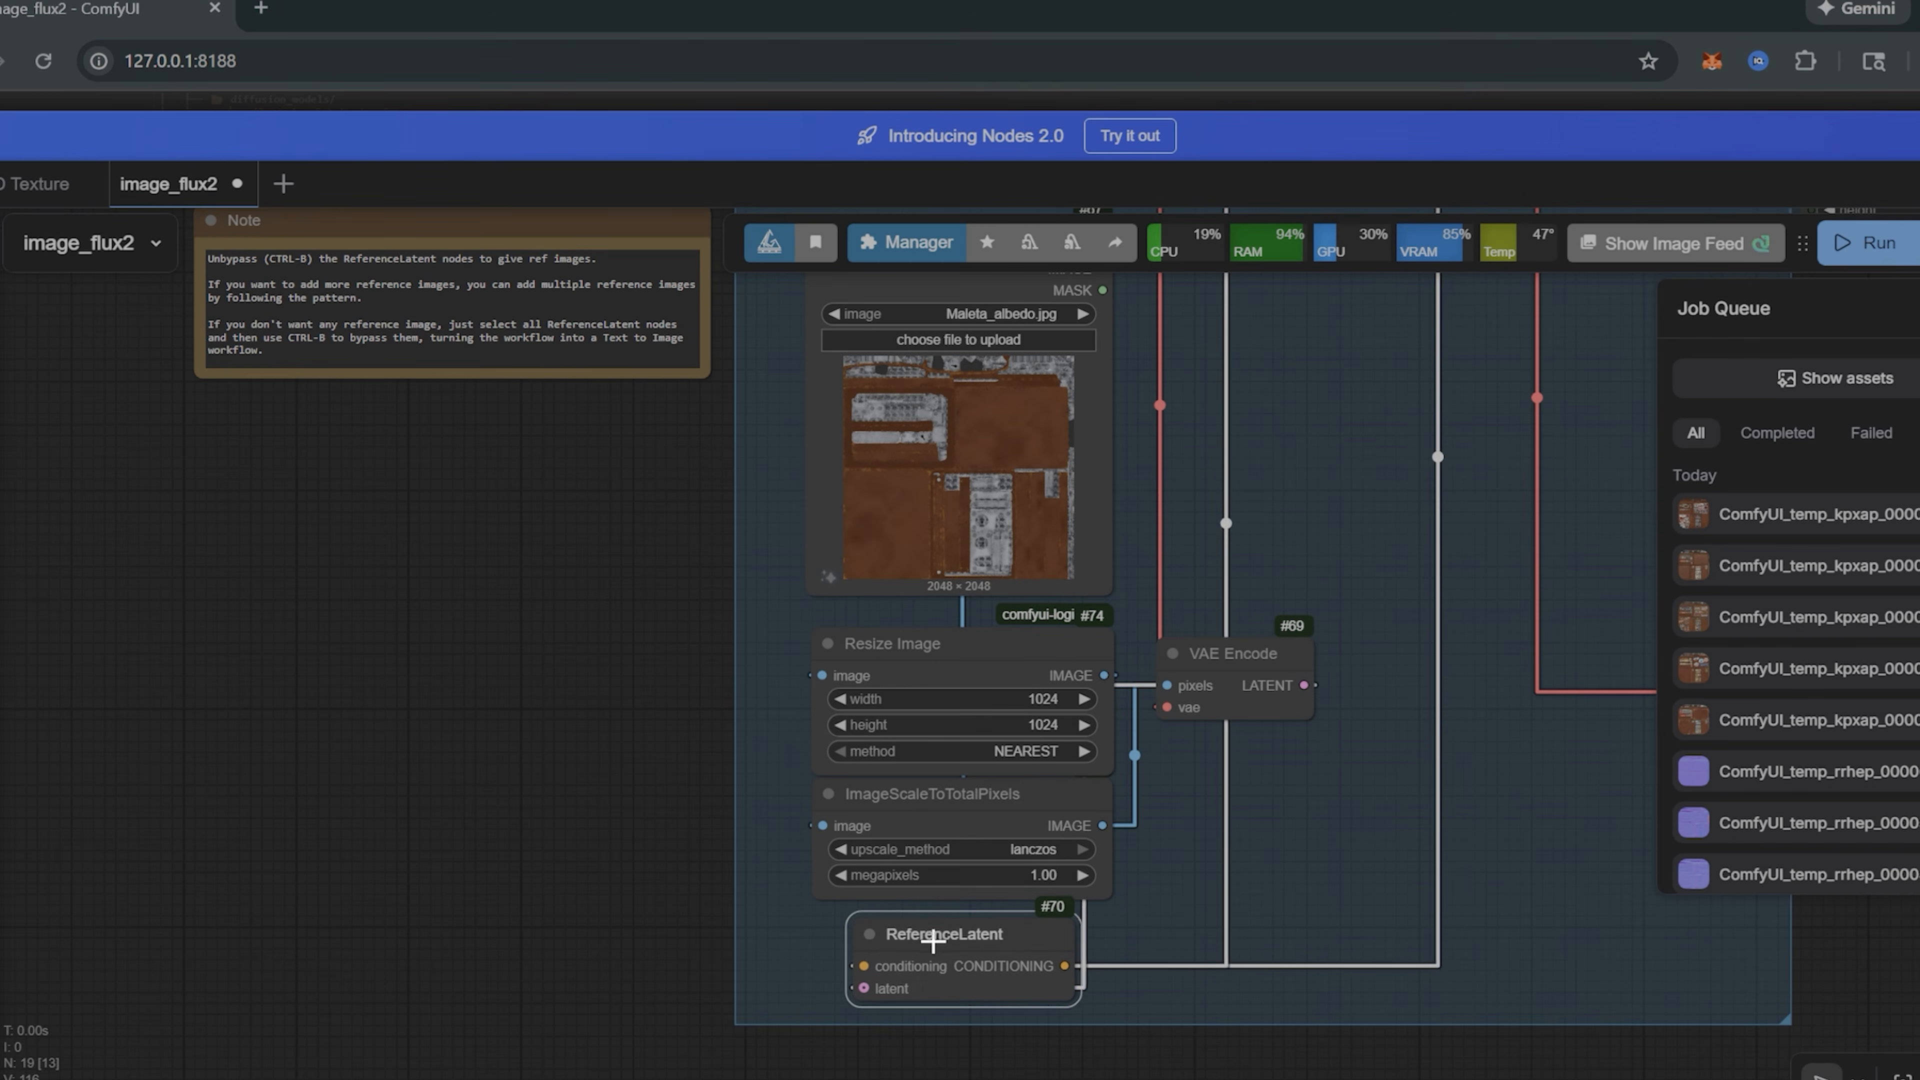
left_click_drag(1306, 798, 1224, 842)
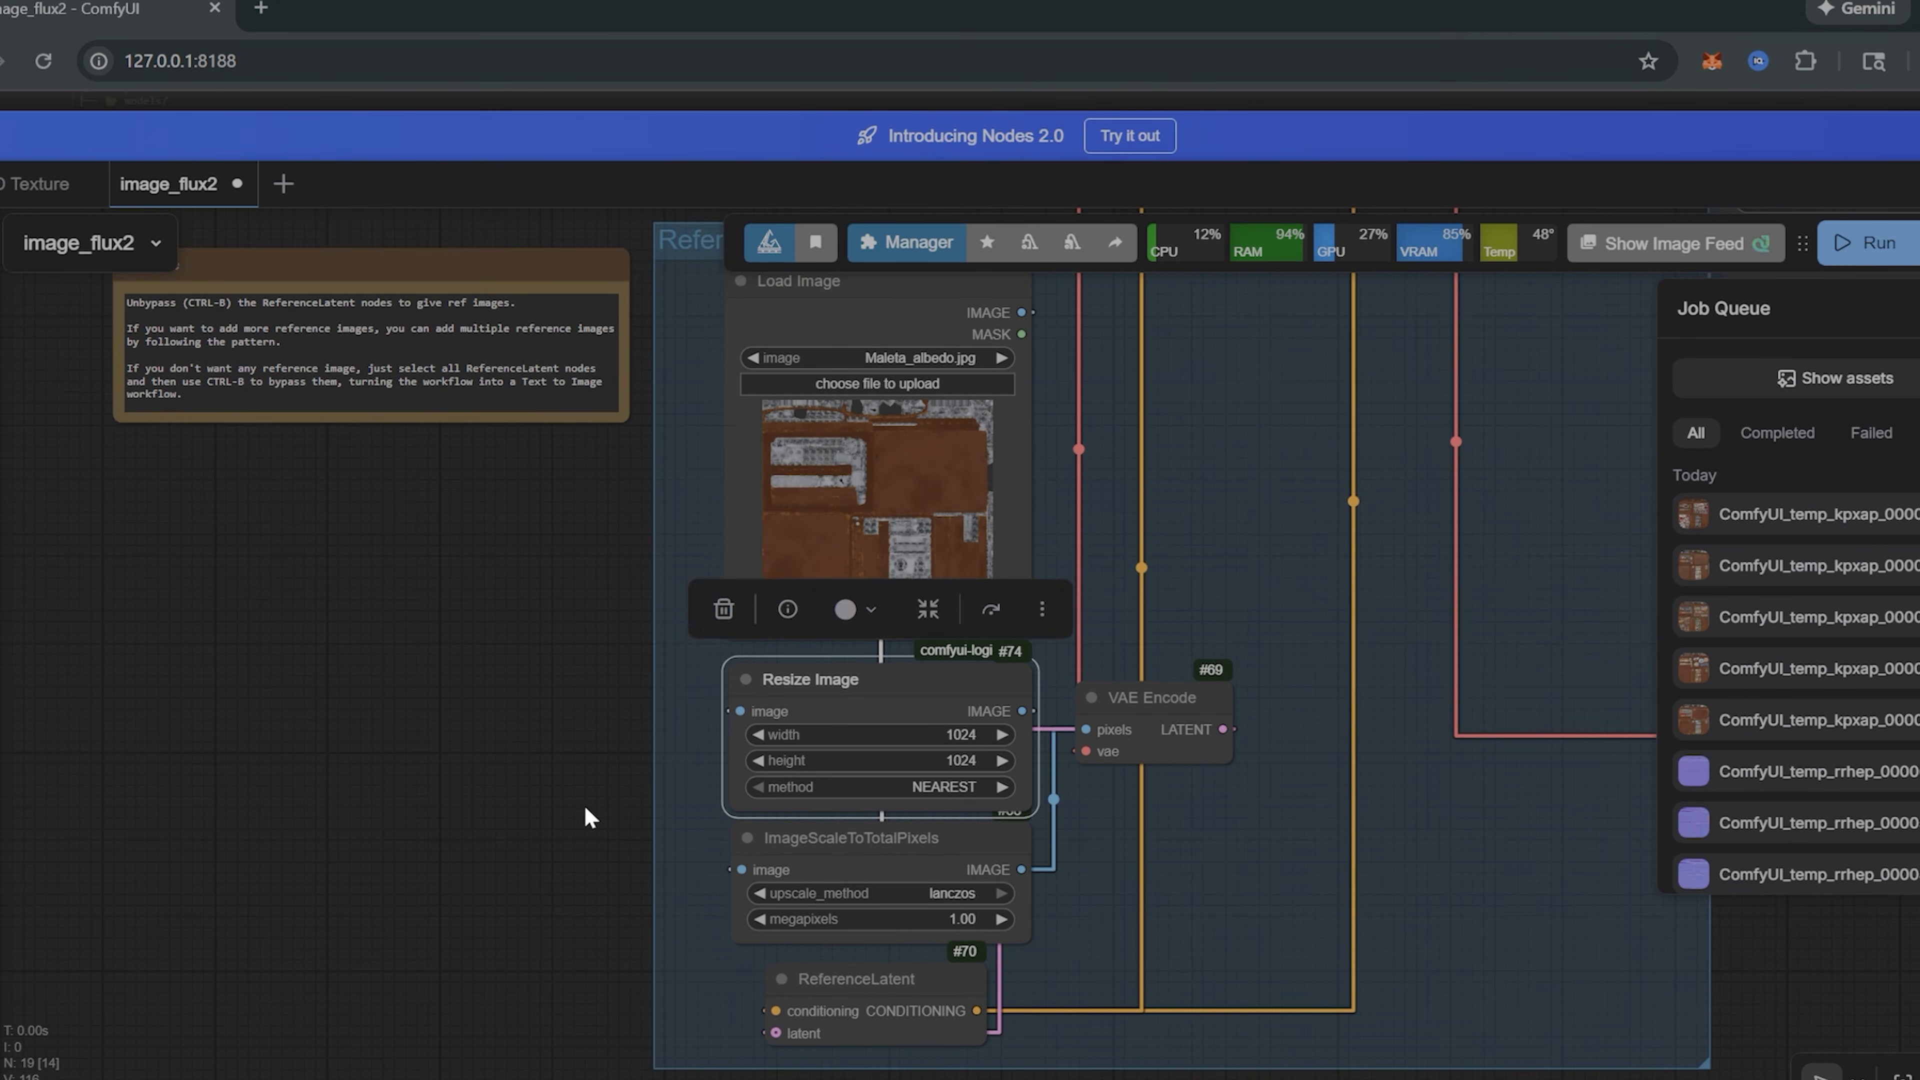
Step: Switch to the Flux2 3D Texture workflow and look closely at its reference nodes
left_click(3, 198)
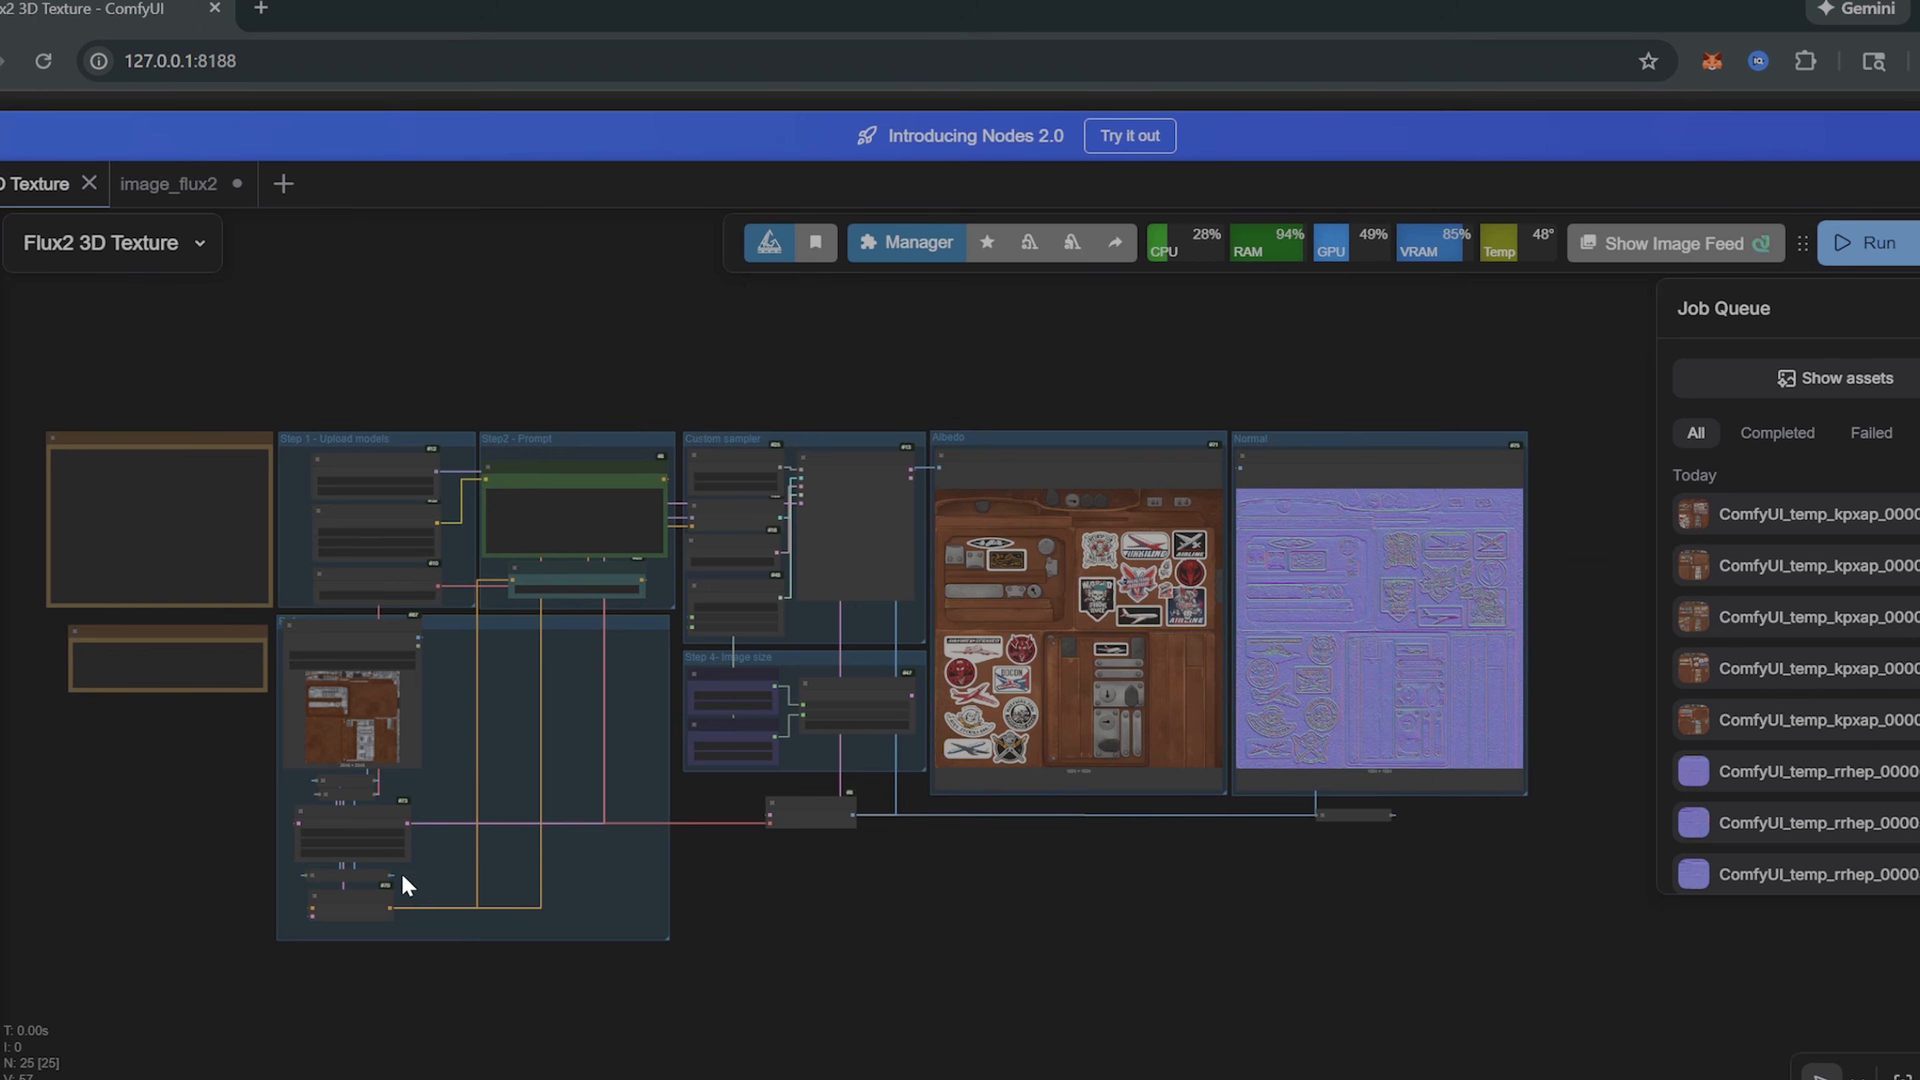
scroll(402, 874, "up", 10)
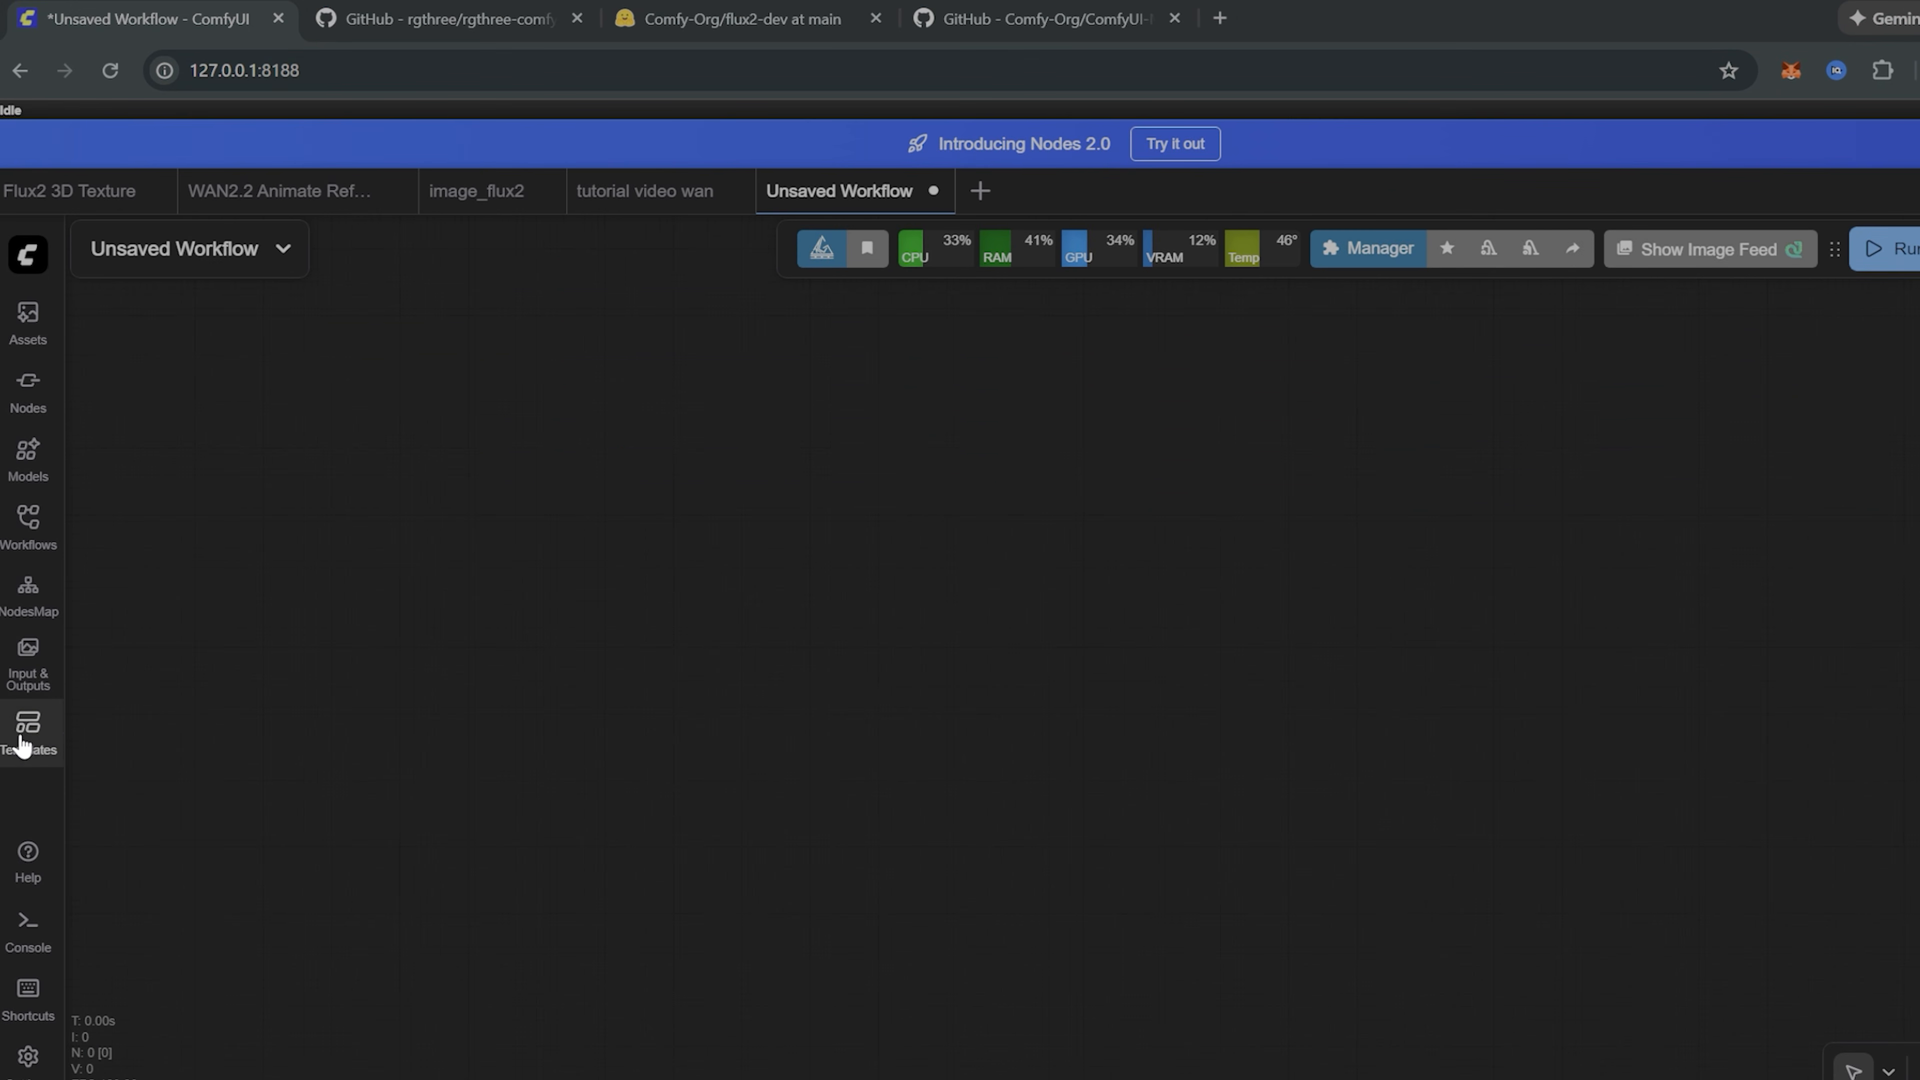
Step: Open the Flux.2 Dev template from the template library
left_click(25, 749)
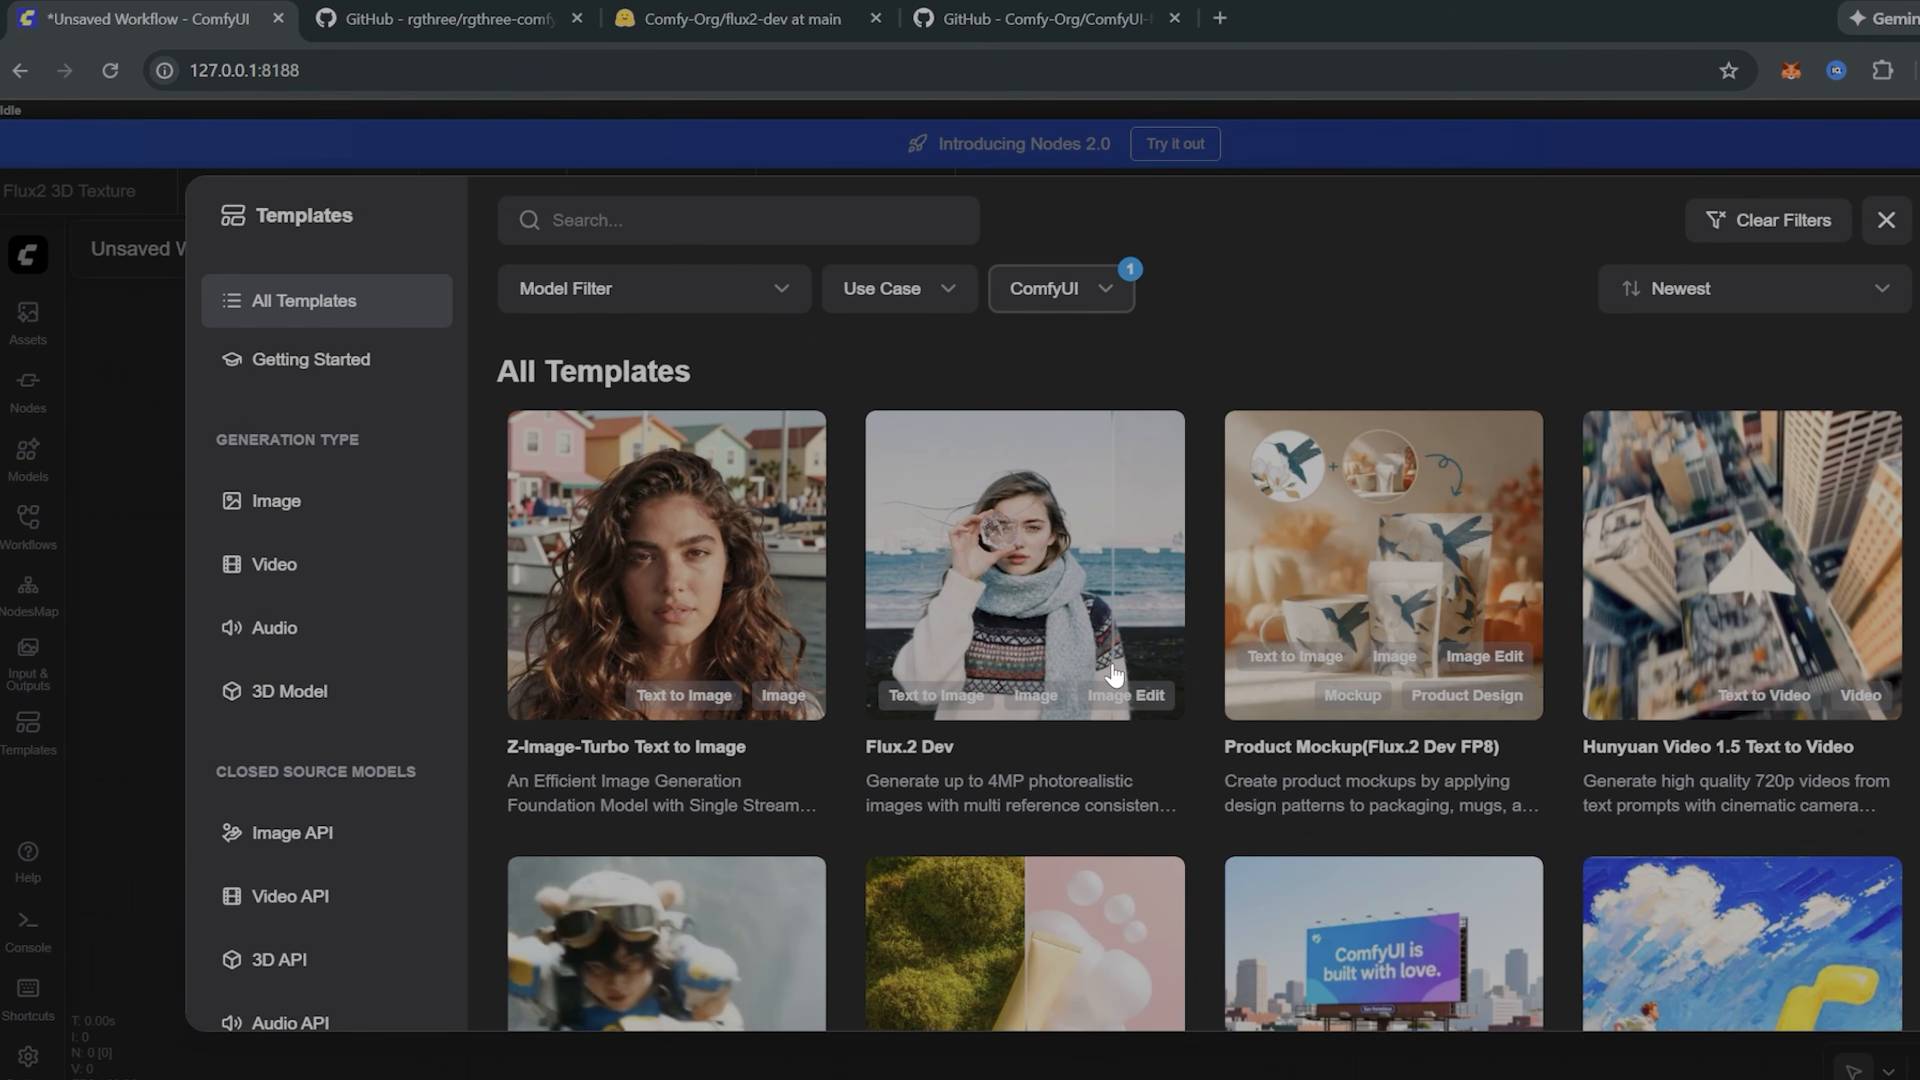
left_click(897, 640)
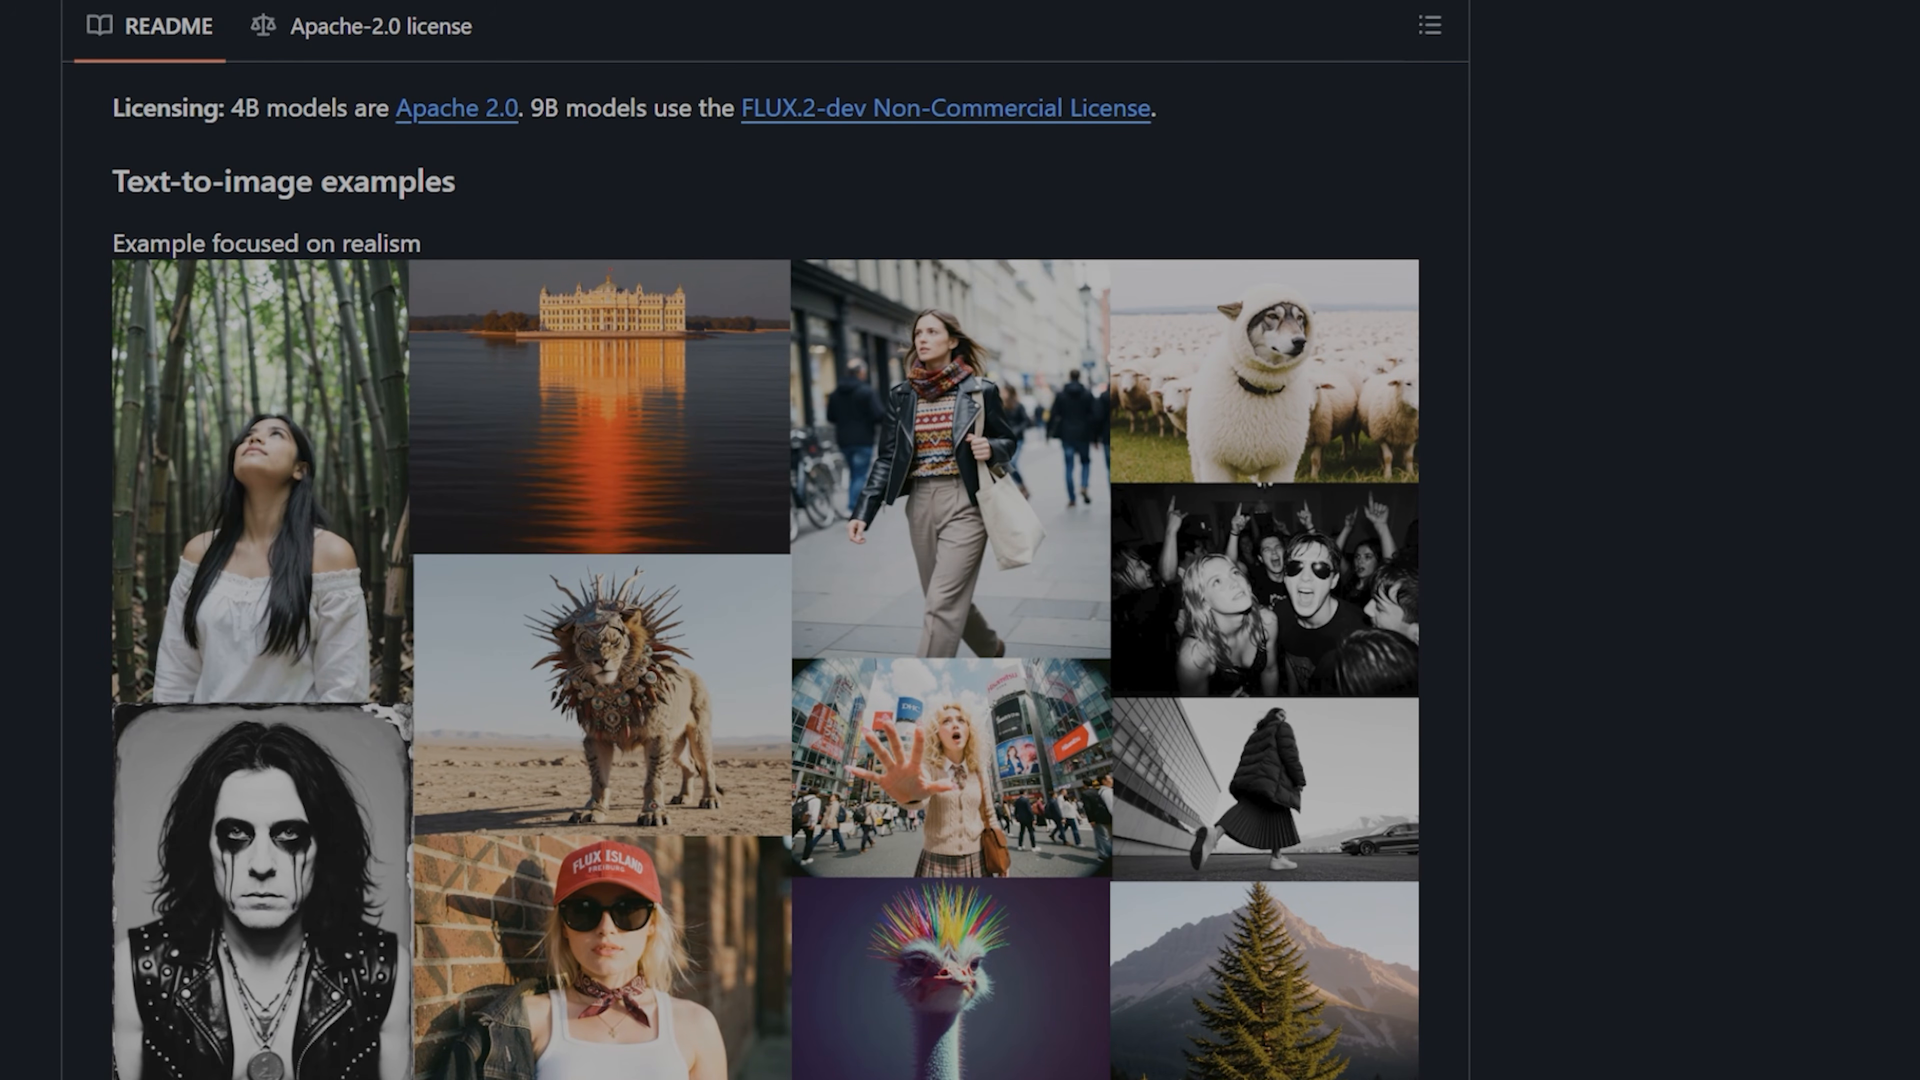
Step: Look through the text-to-image and editing examples in the FLUX.2 README on GitHub
scroll(765, 571, "down", 2)
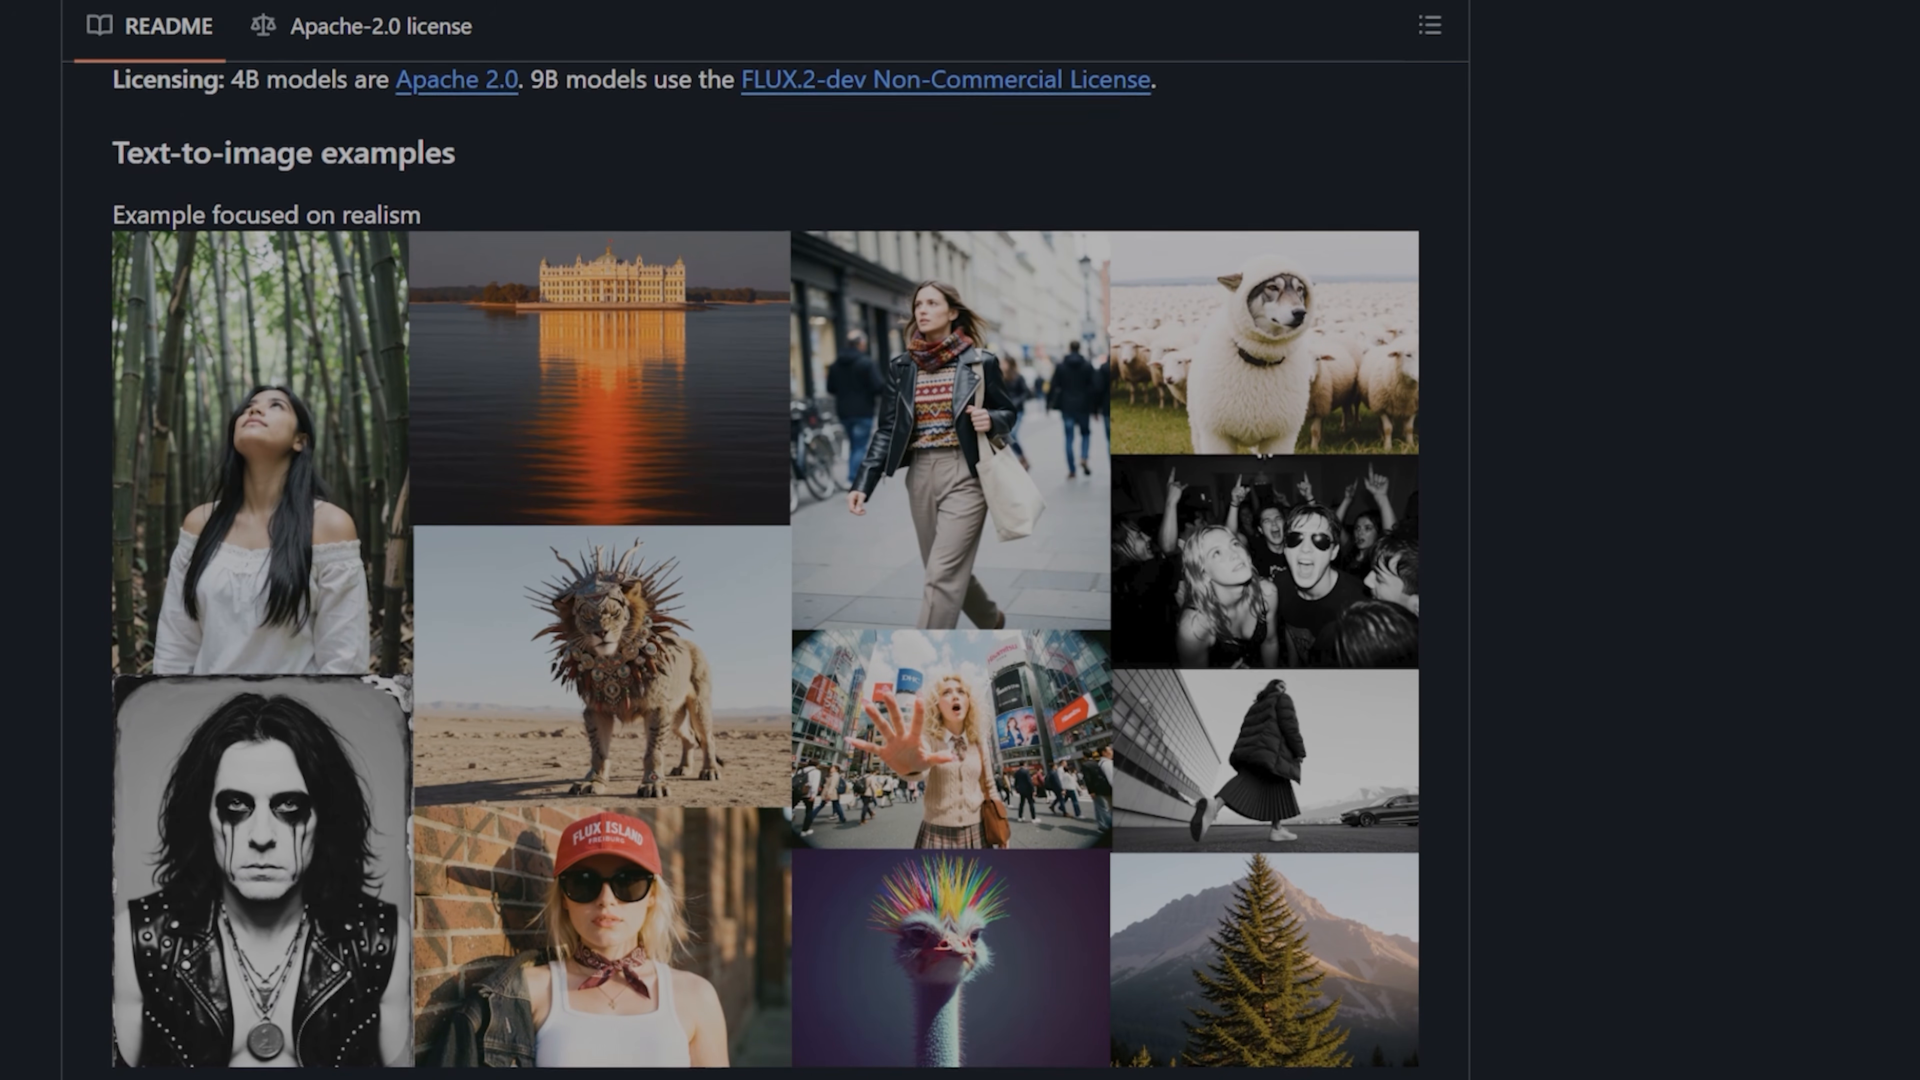
scroll(765, 571, "down", 5)
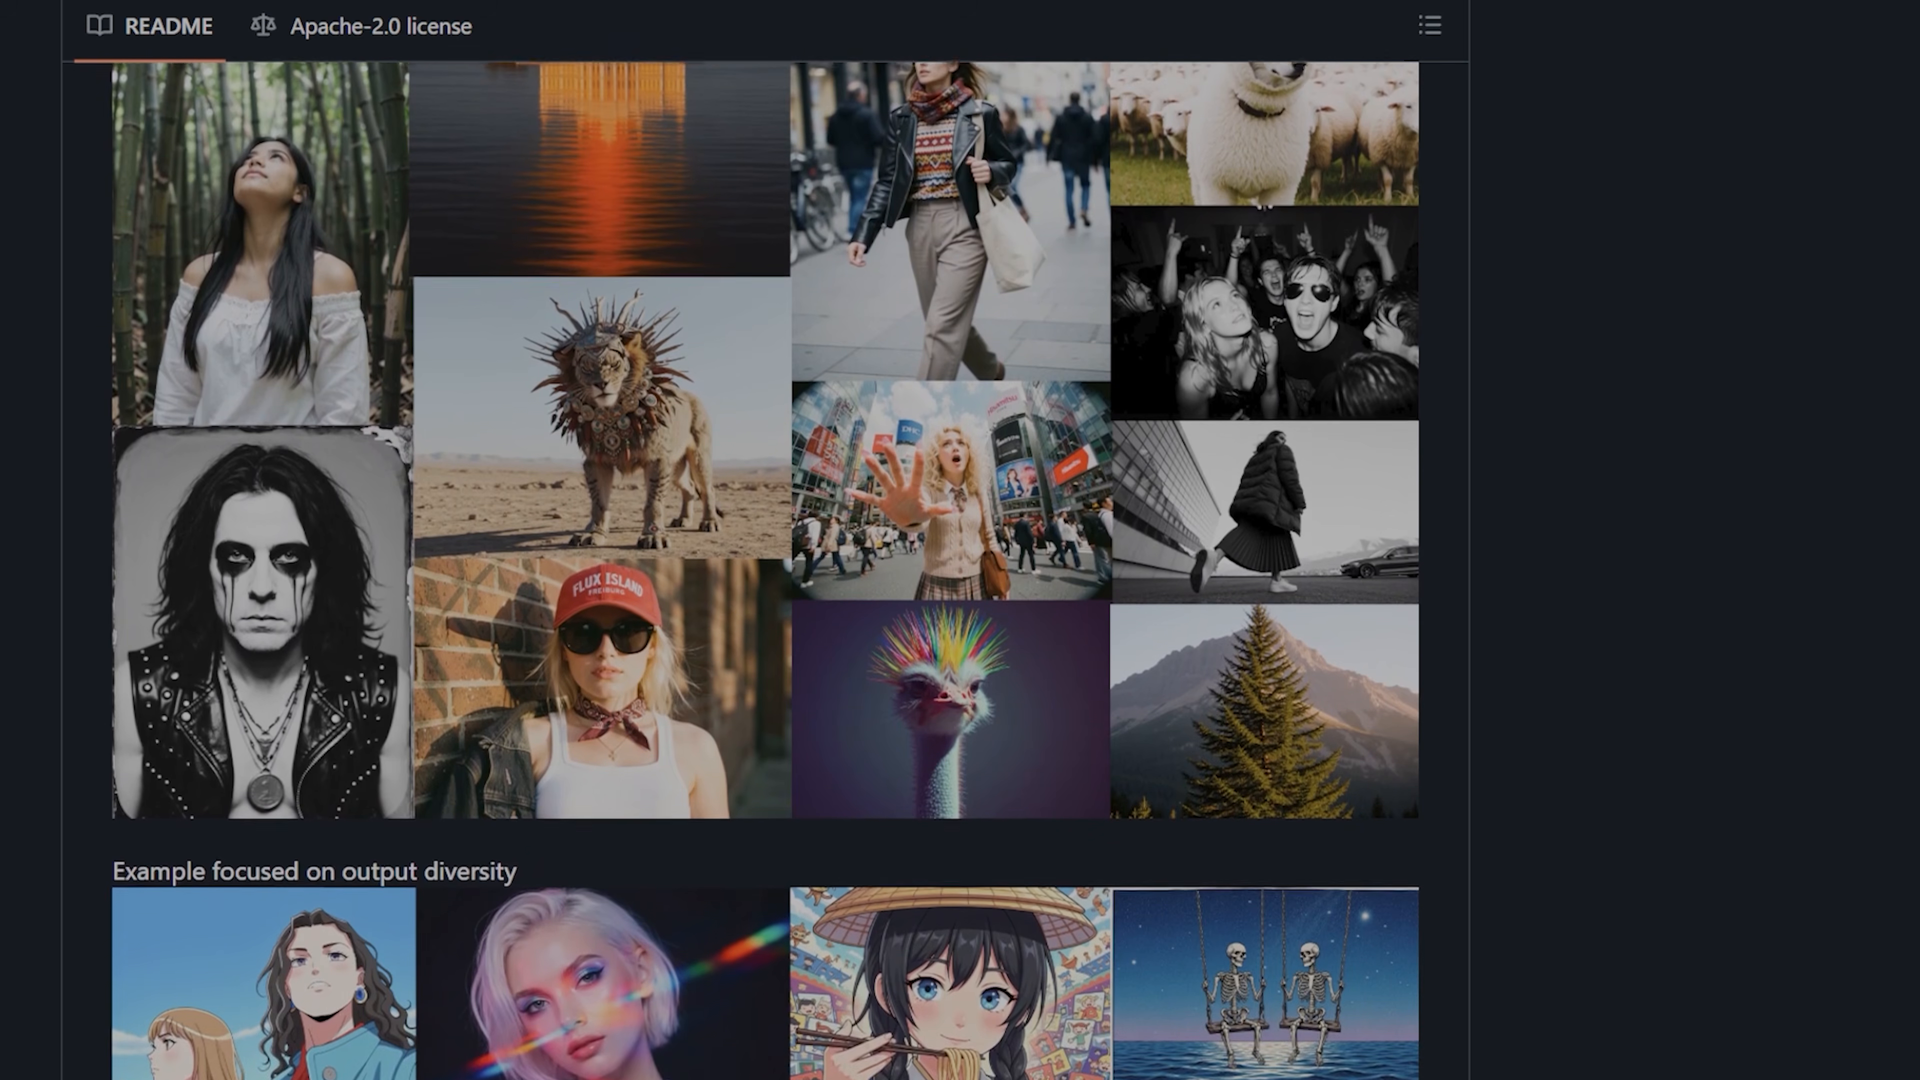
scroll(765, 571, "down", 7)
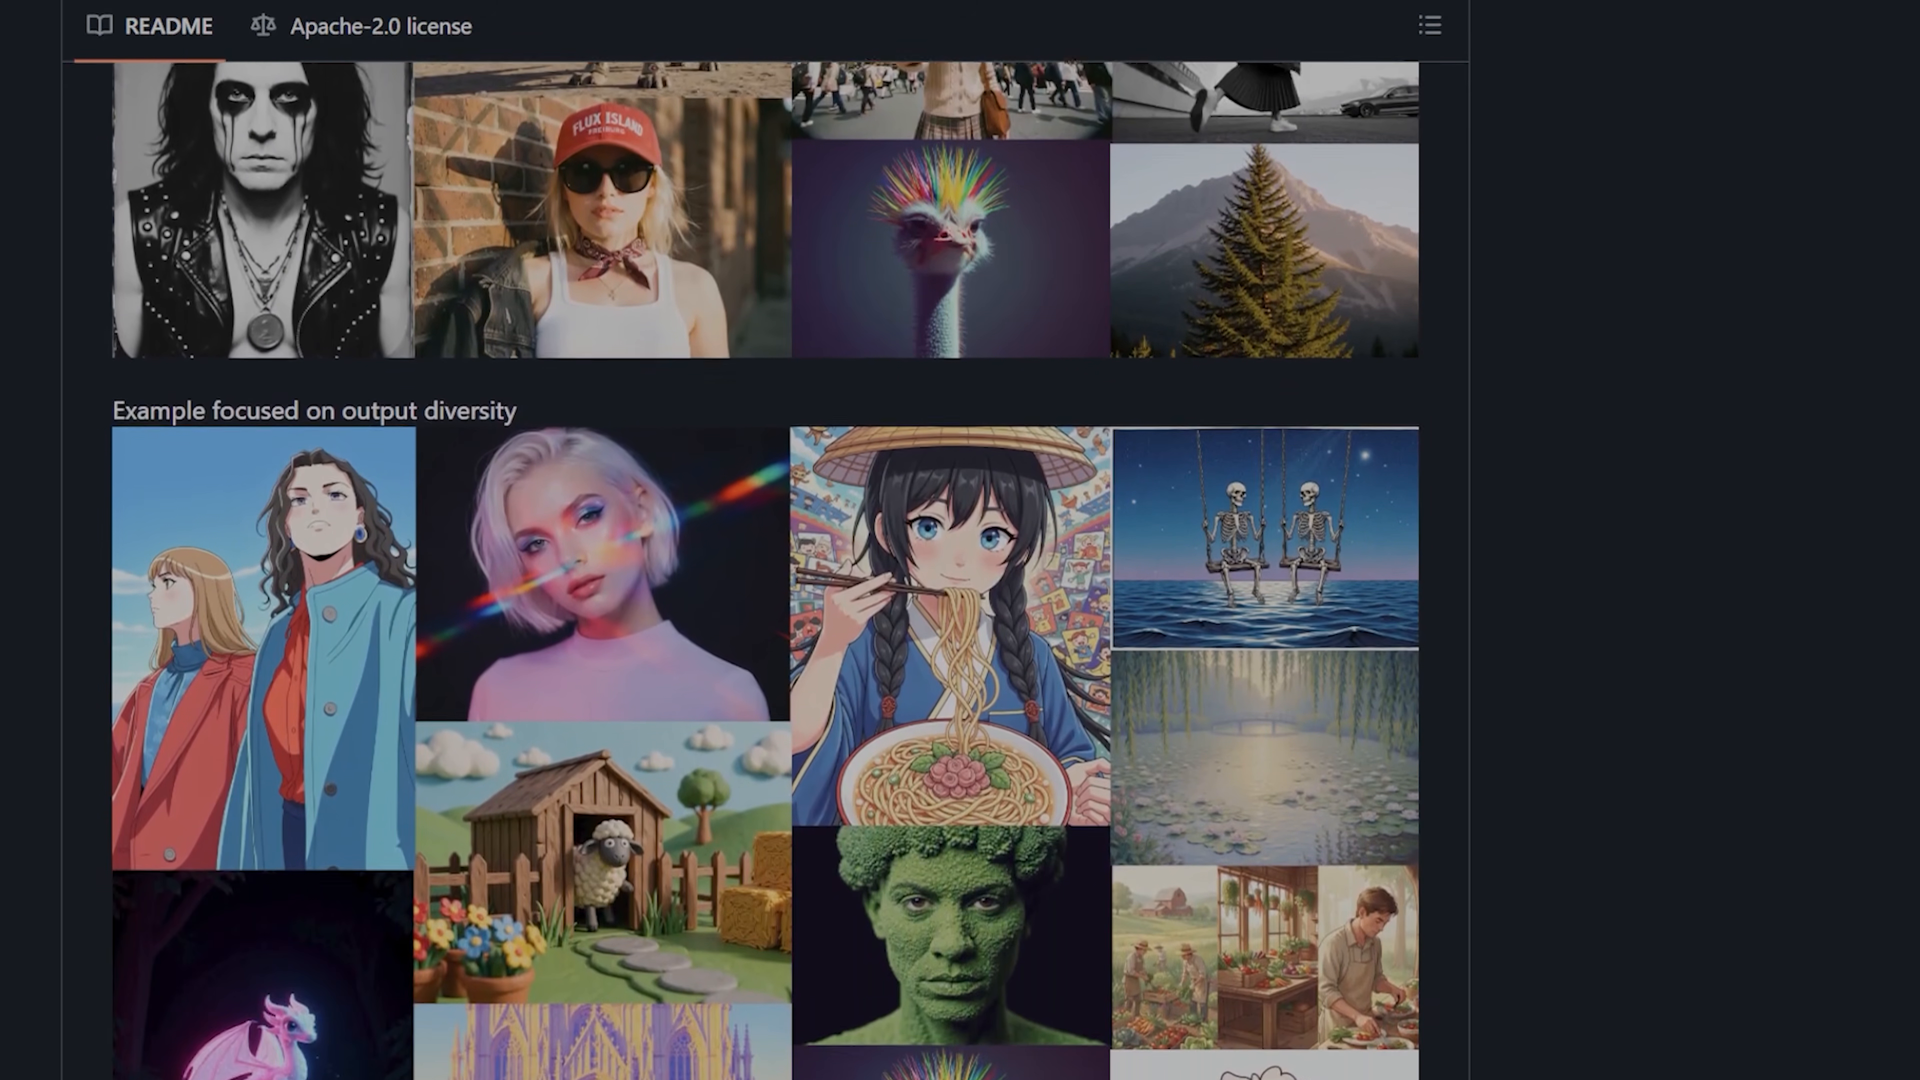
scroll(765, 571, "down", 7)
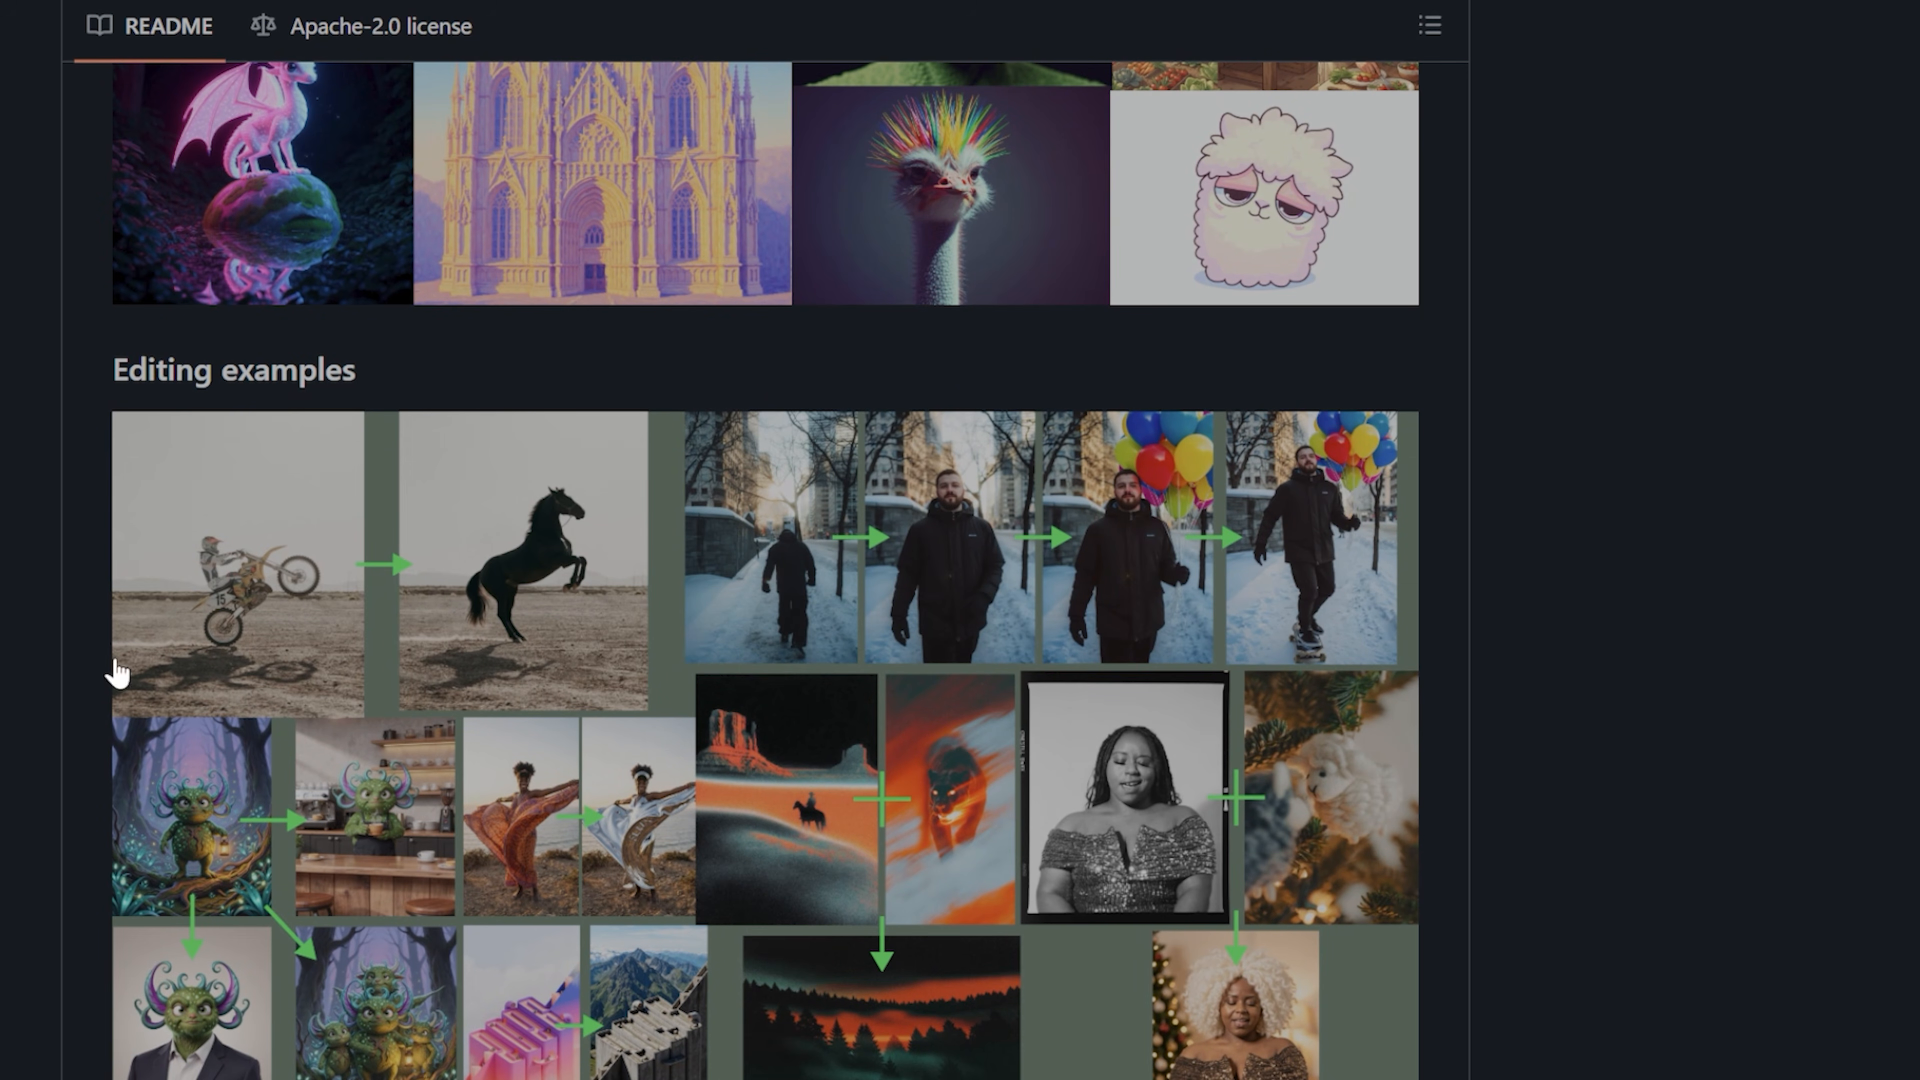
scroll(117, 673, "down", 10)
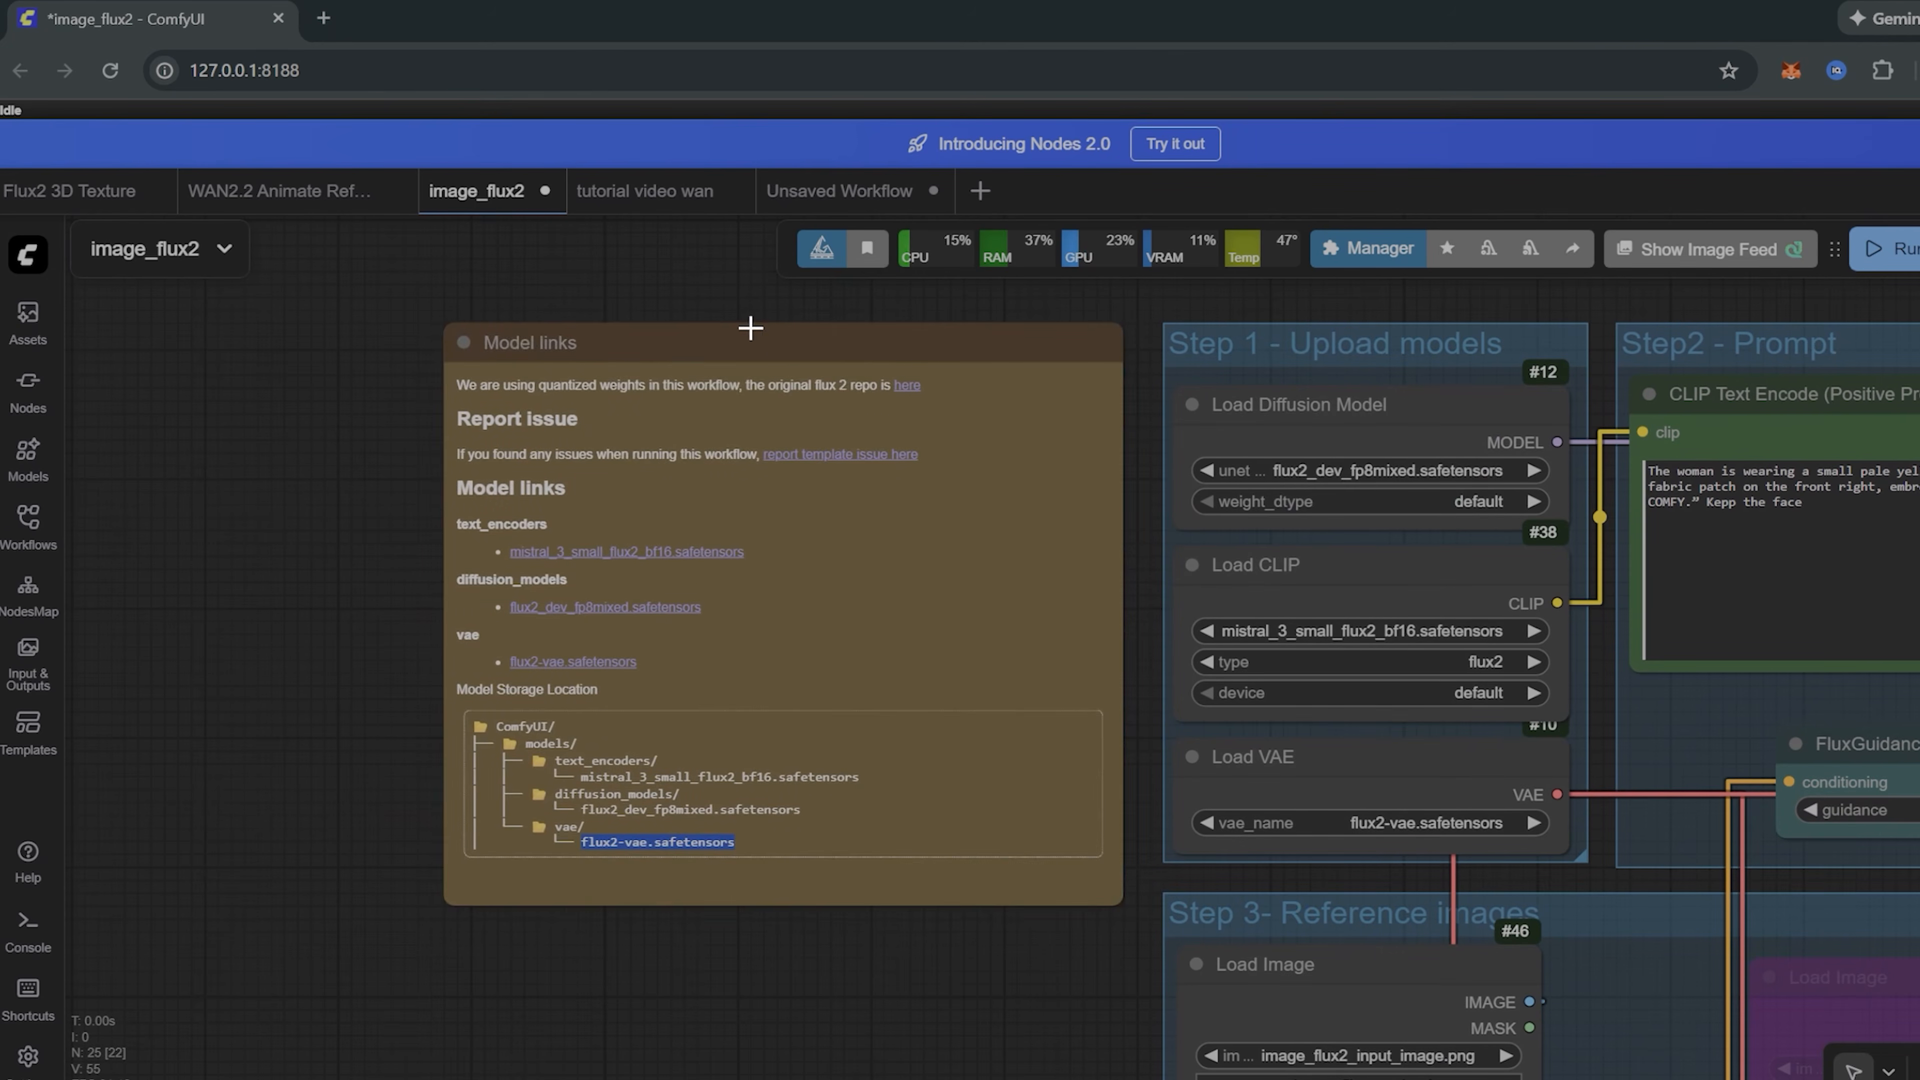
Step: Examine the download links and storage folders in the image_flux2 workflow's Model links note, highlighting text_encoders/
left_click(779, 368)
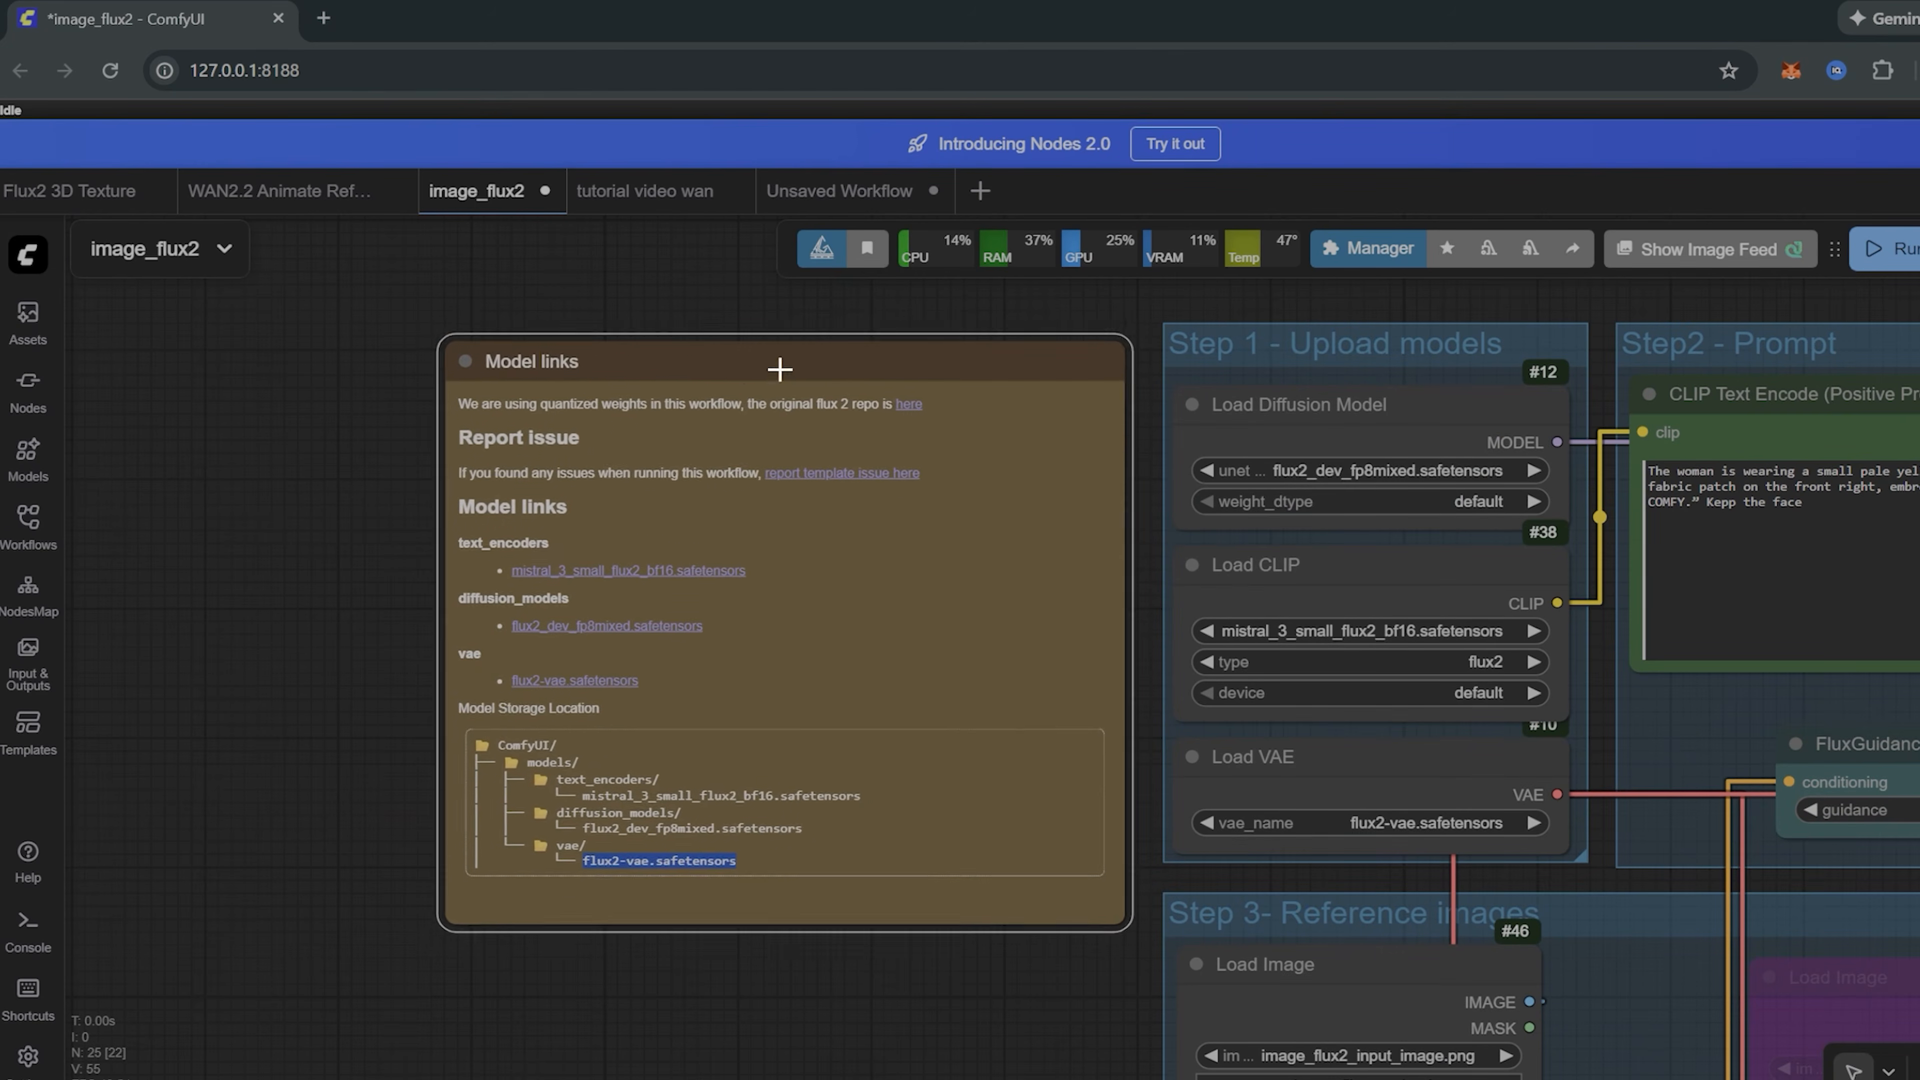
scroll(437, 752, "up", 4)
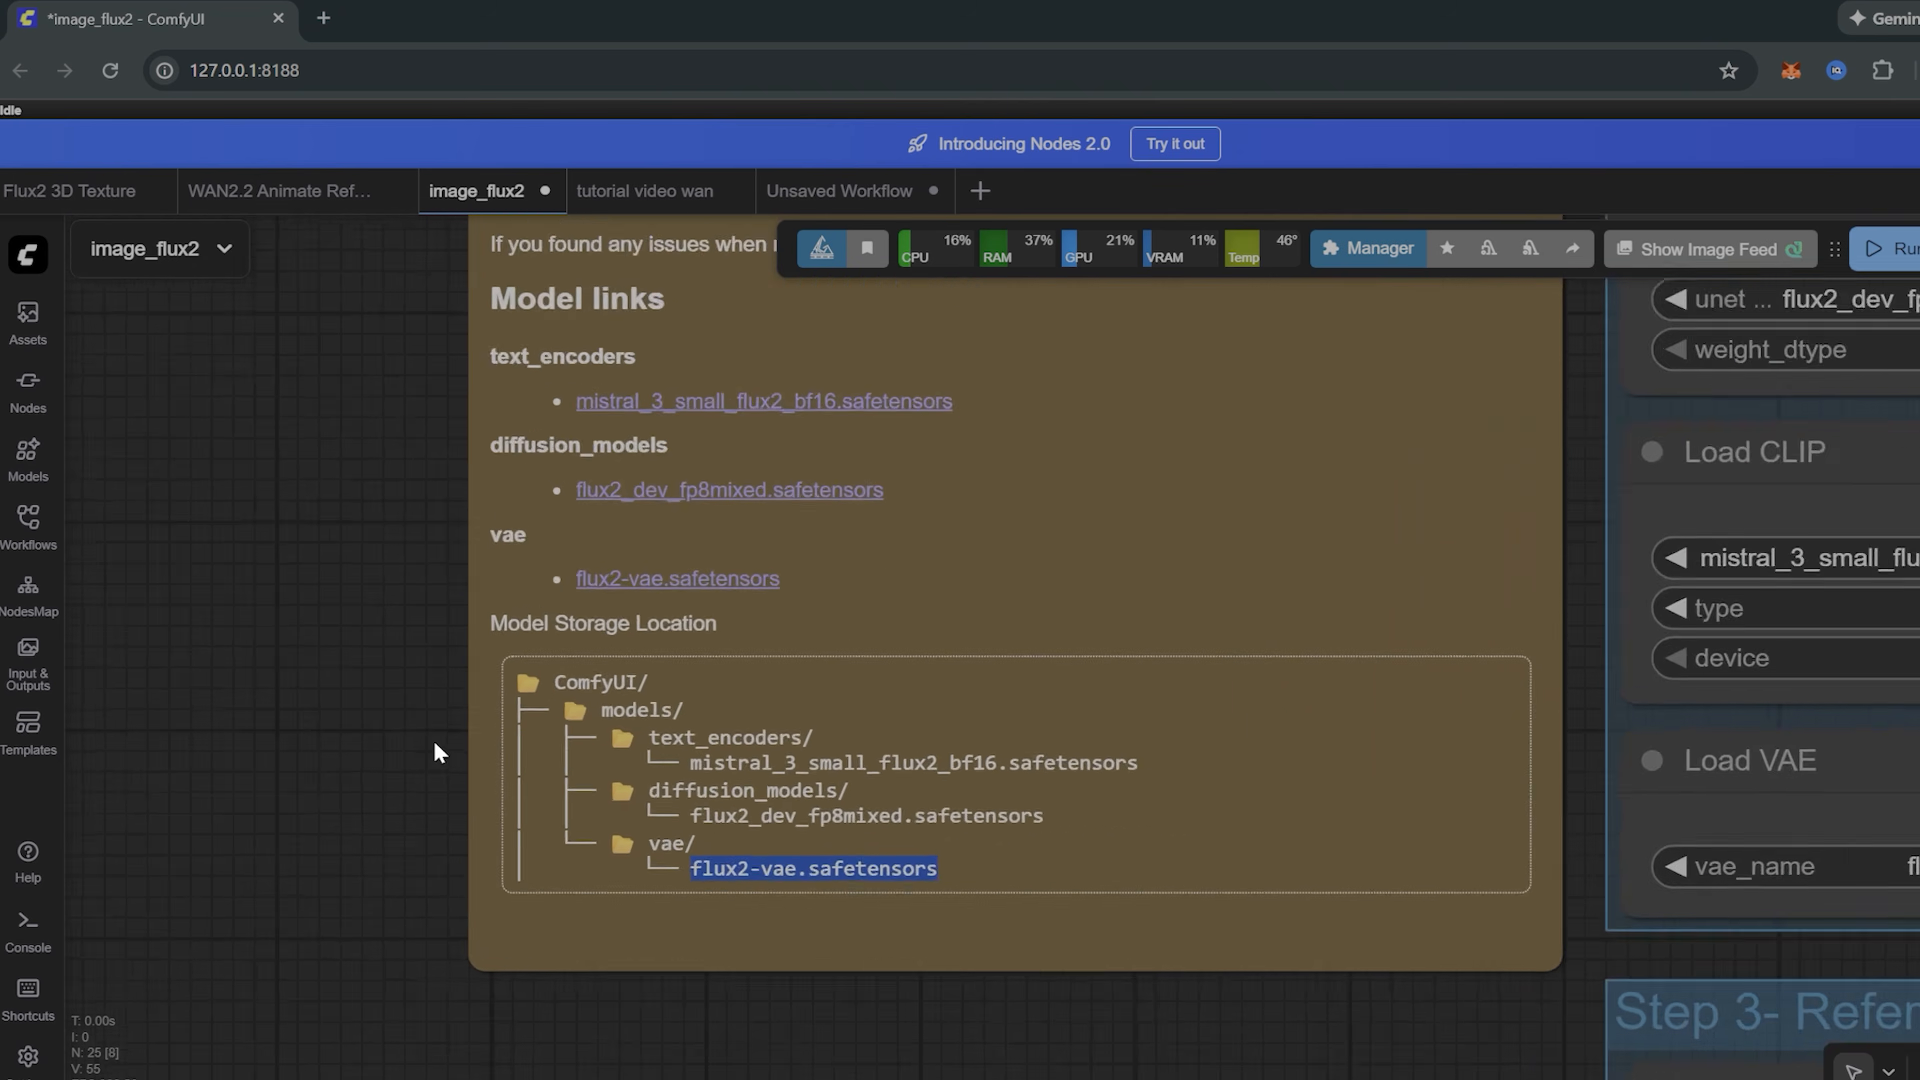
scroll(437, 753, "up", 6)
left_click_drag(889, 465, 928, 846)
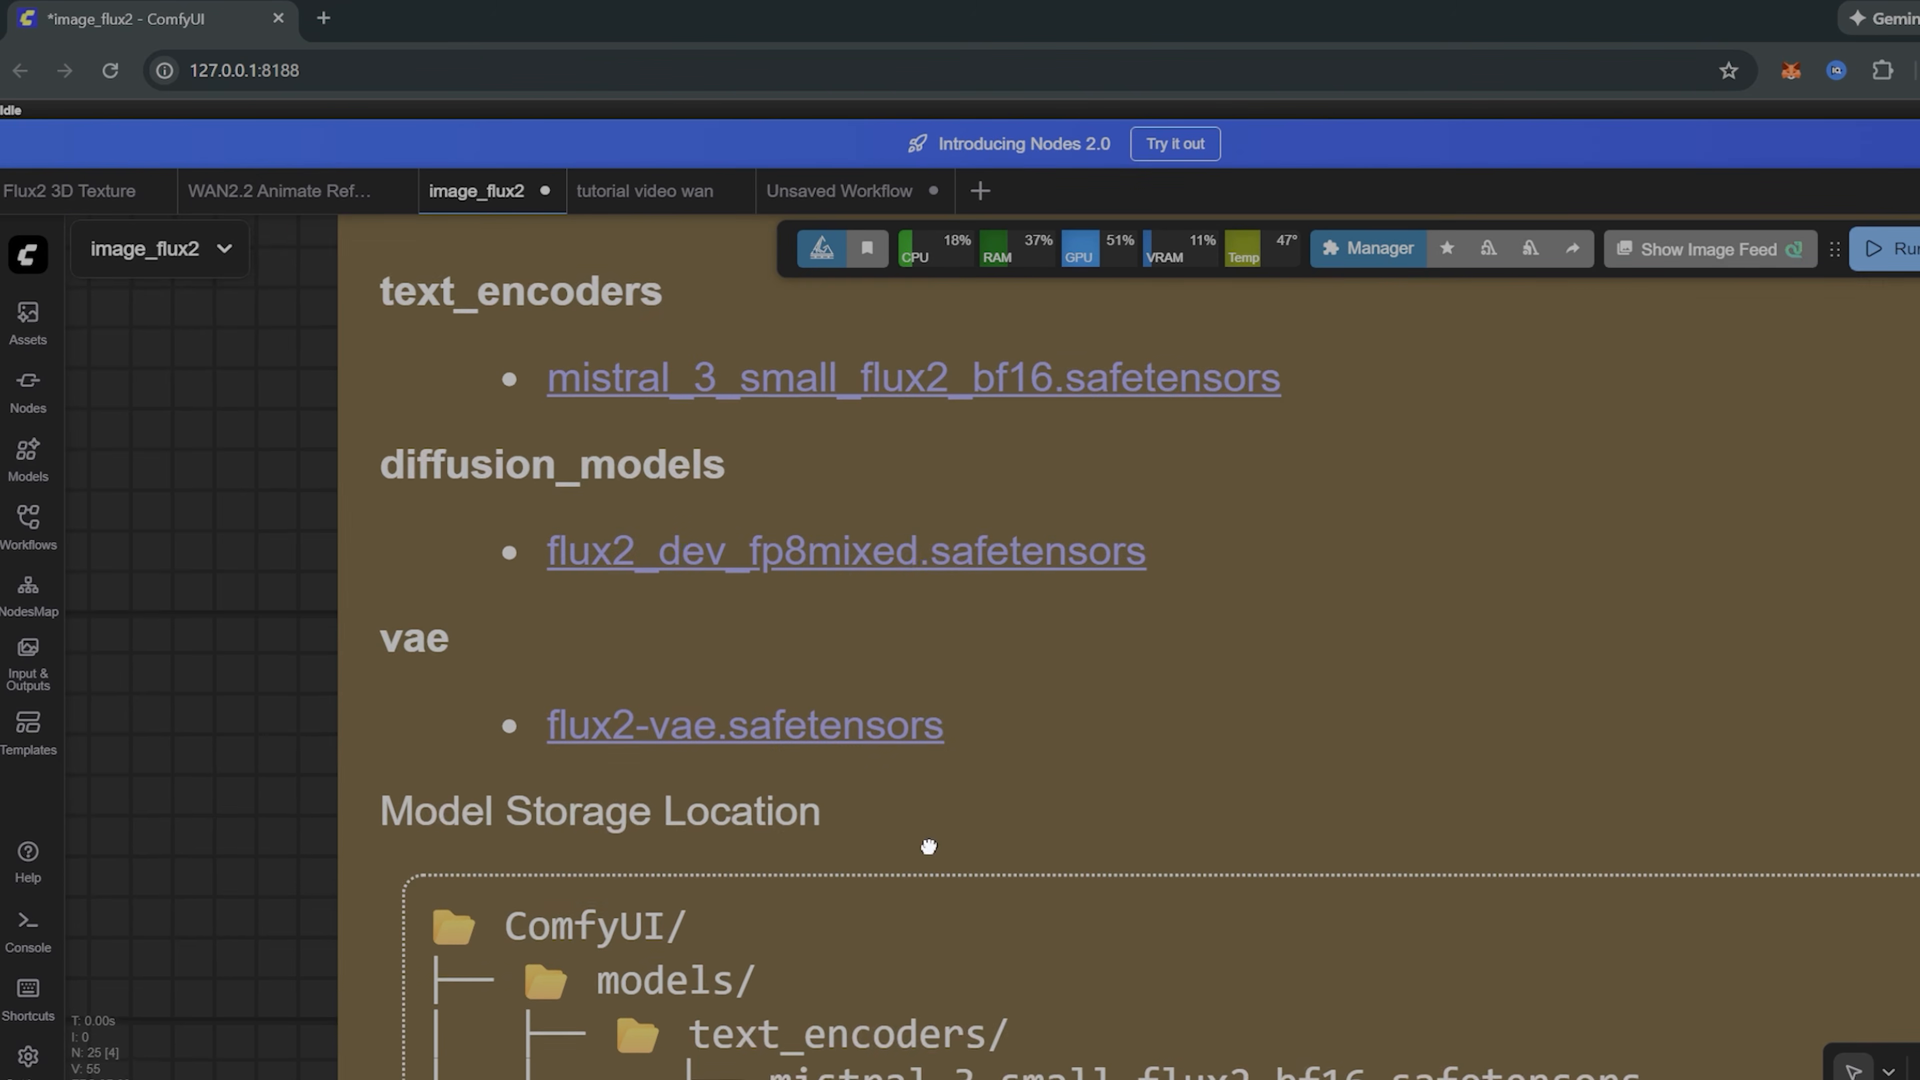
scroll(1121, 501, "down", 5)
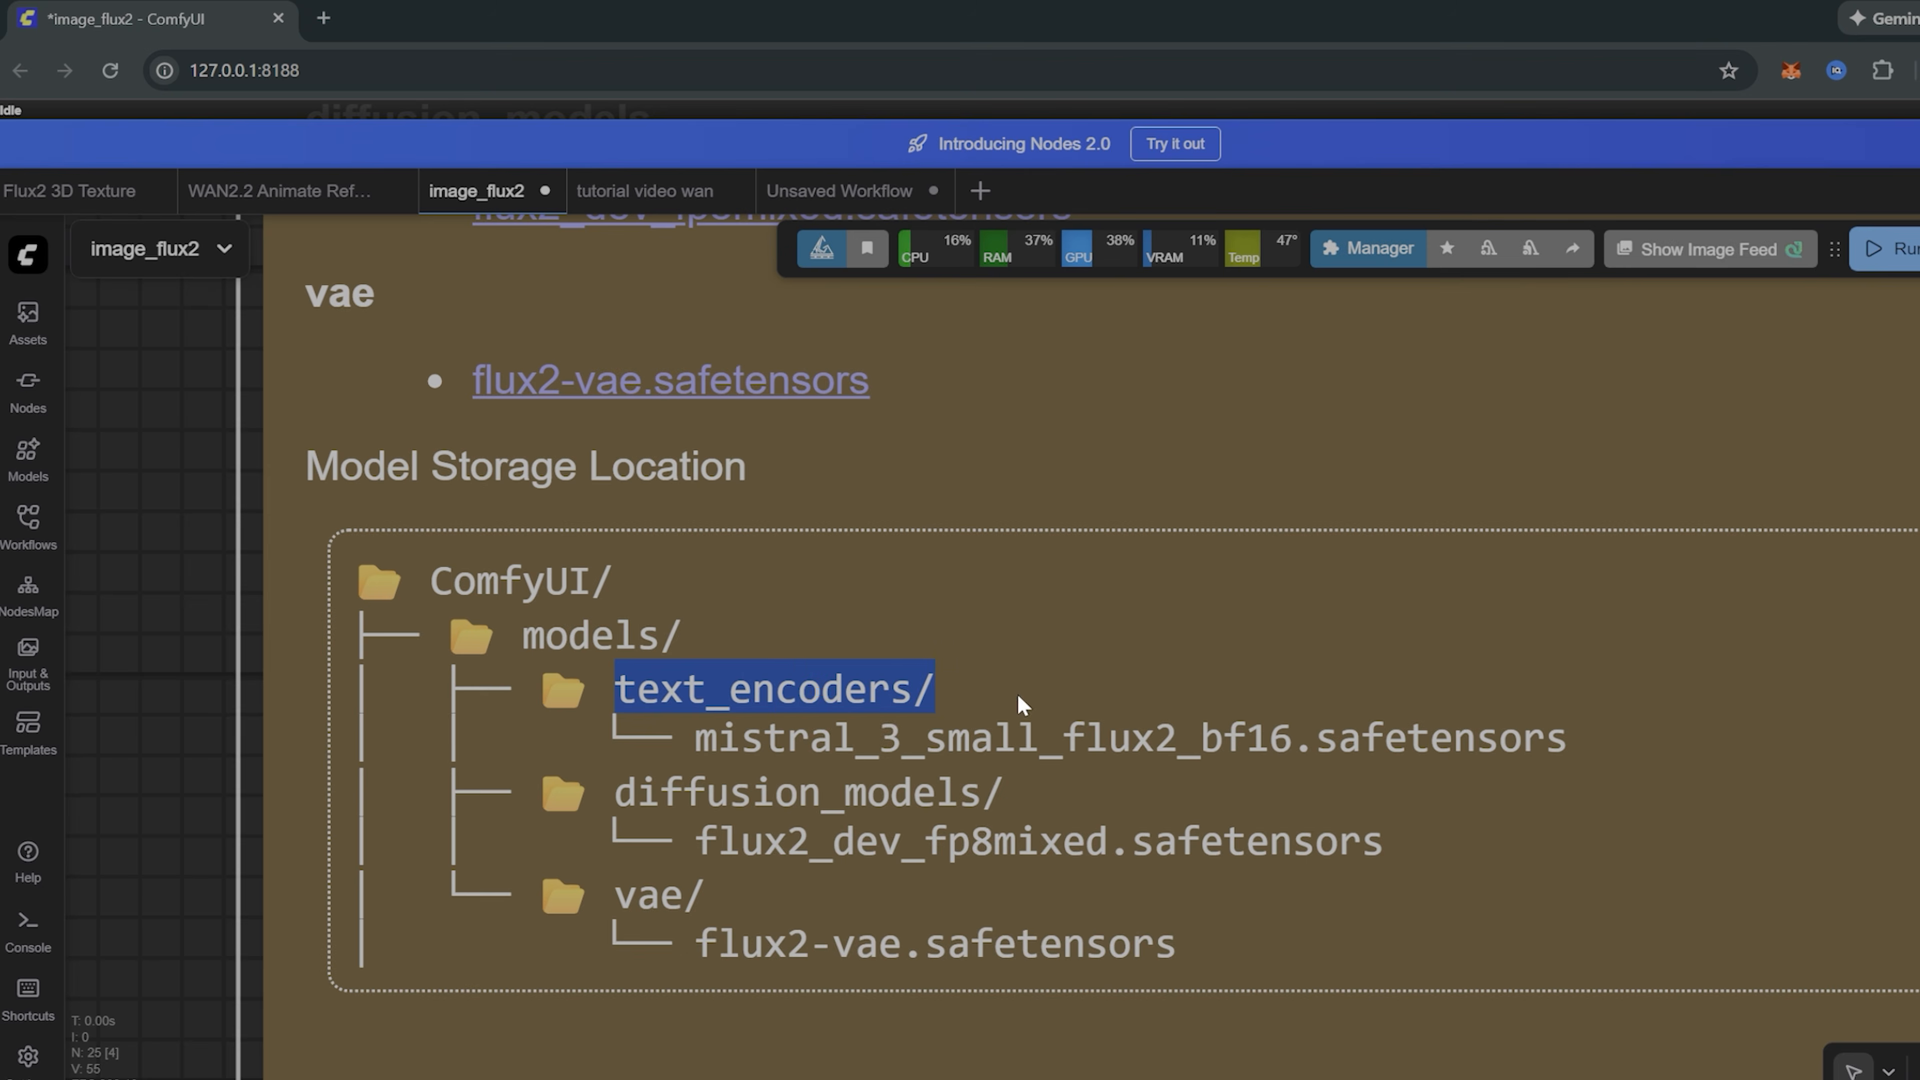
scroll(233, 603, "down", 8)
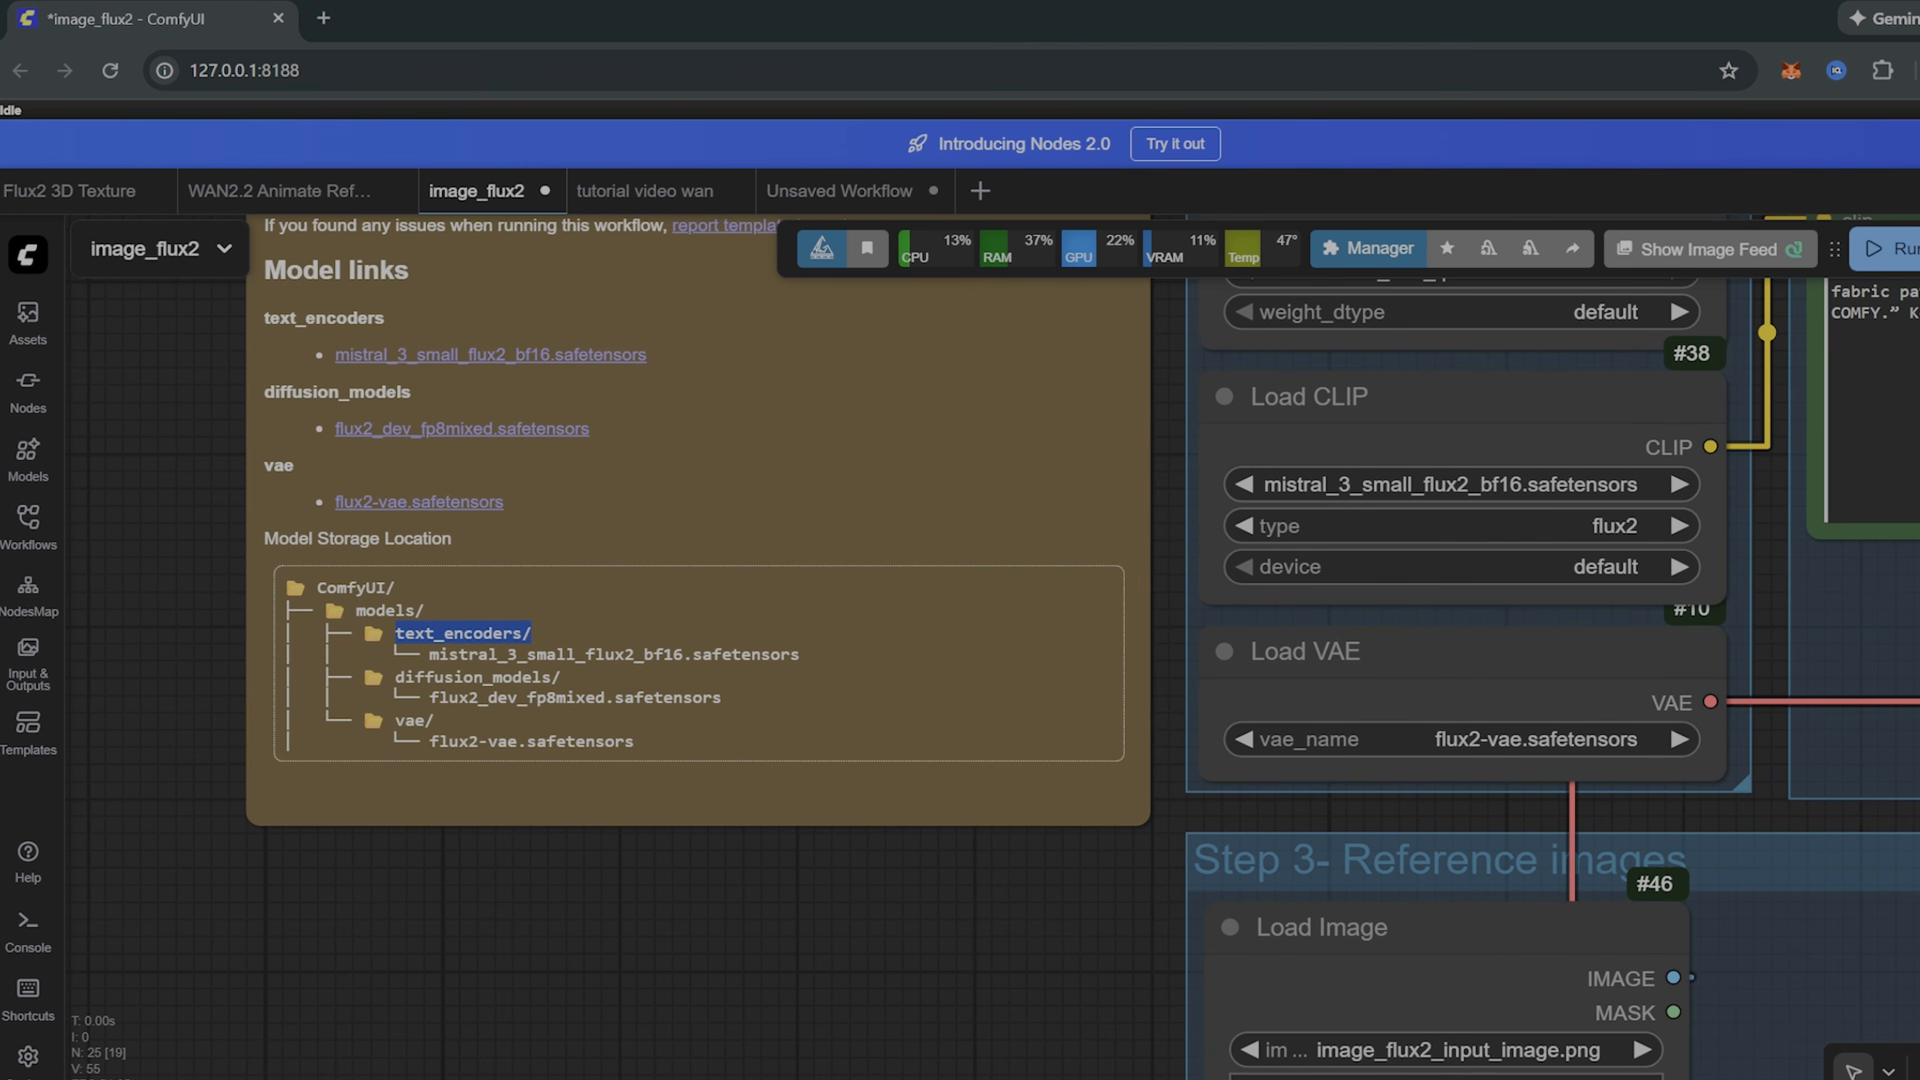
scroll(975, 932, "down", 3)
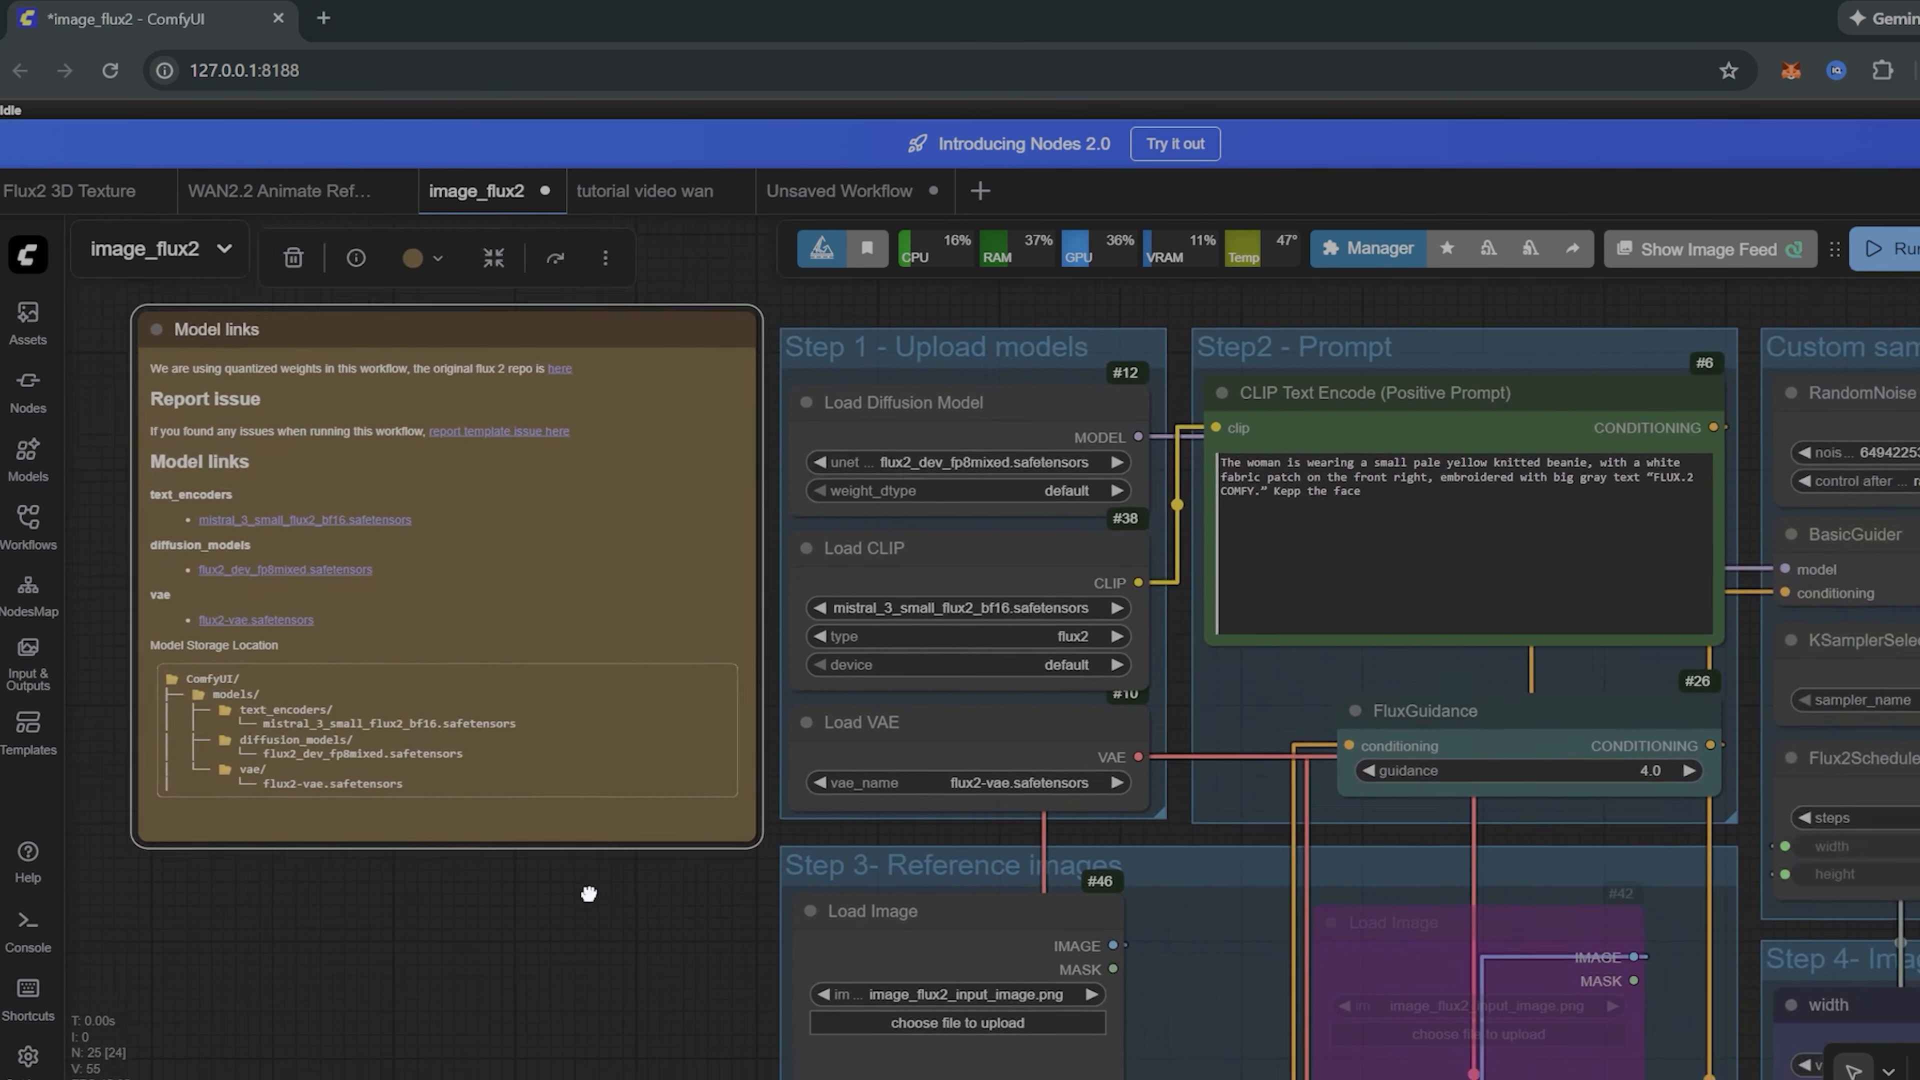
Step: Inspect the model file settings of the loader nodes in the Step 1 - Upload models group
scroll(925, 582, "up", 8)
scroll(953, 679, "up", 5)
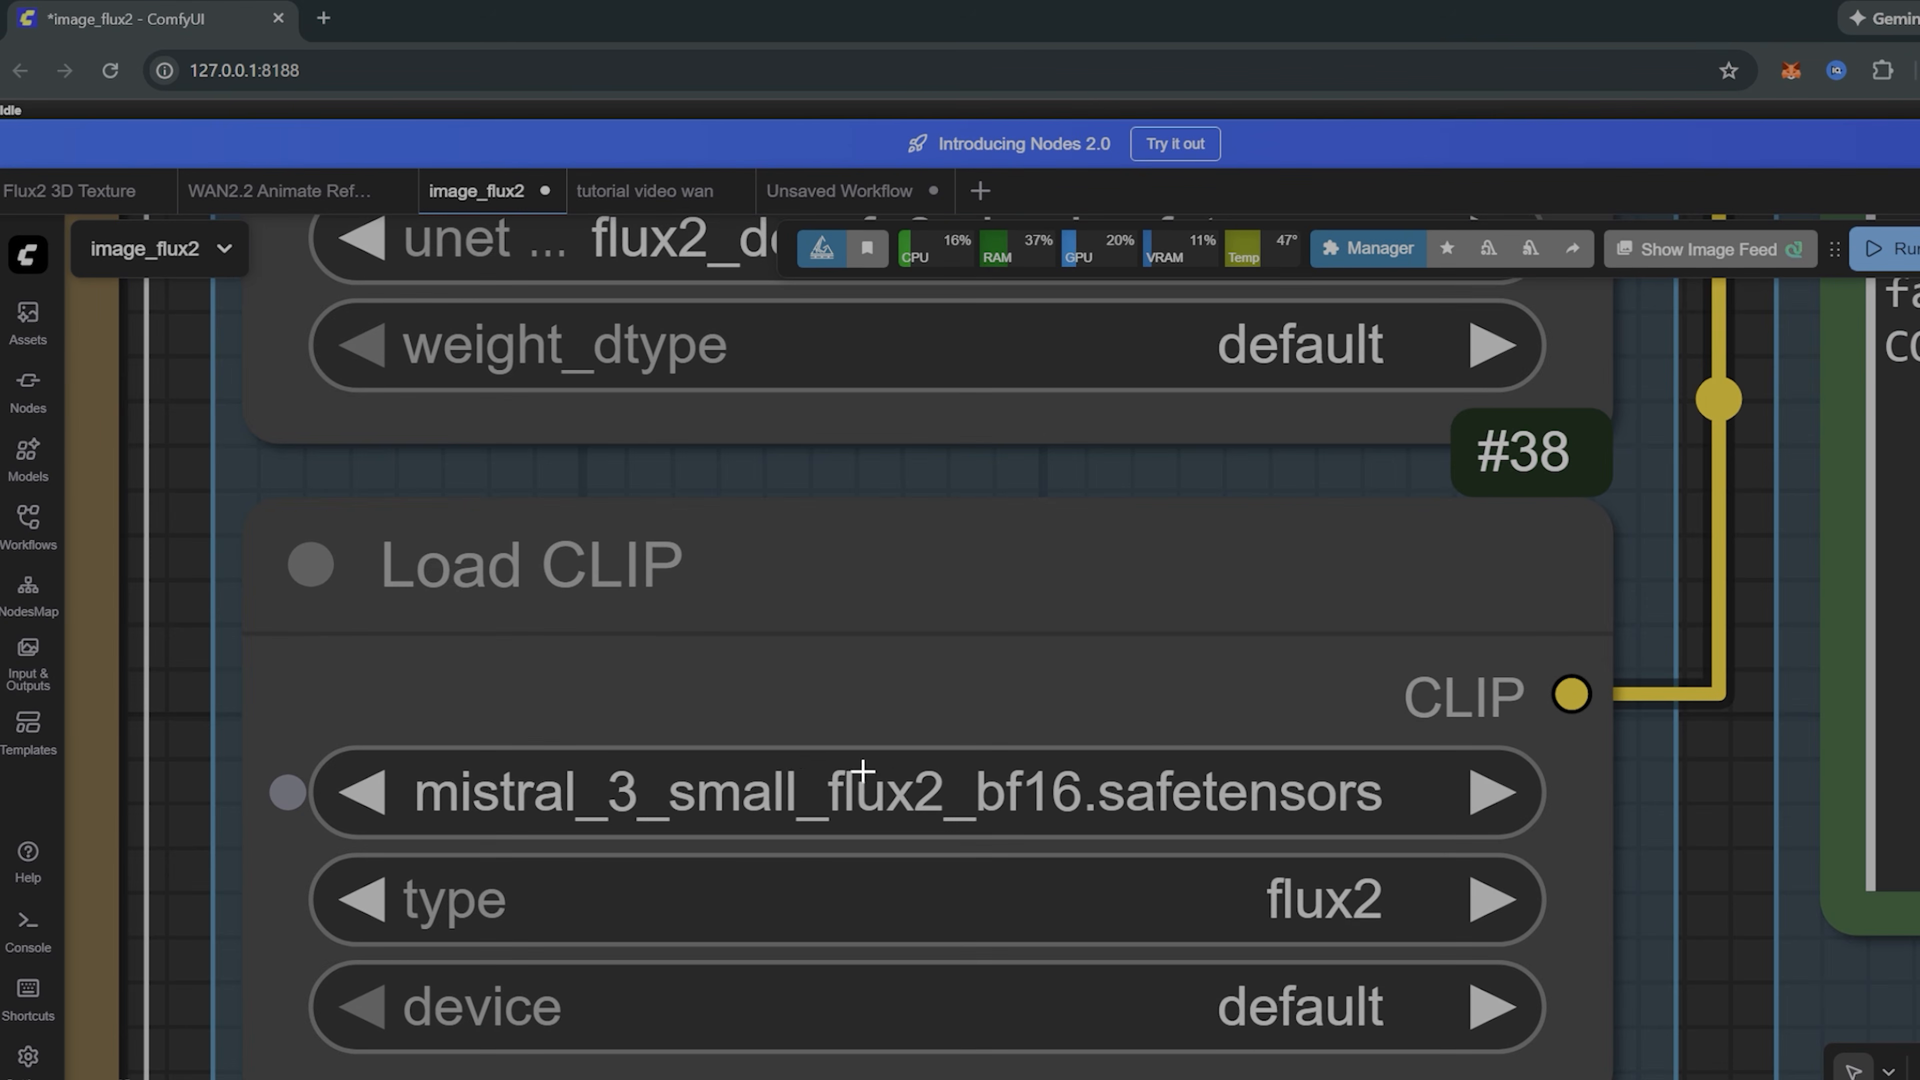
left_click_drag(806, 692, 790, 604)
left_click_drag(1000, 459, 975, 923)
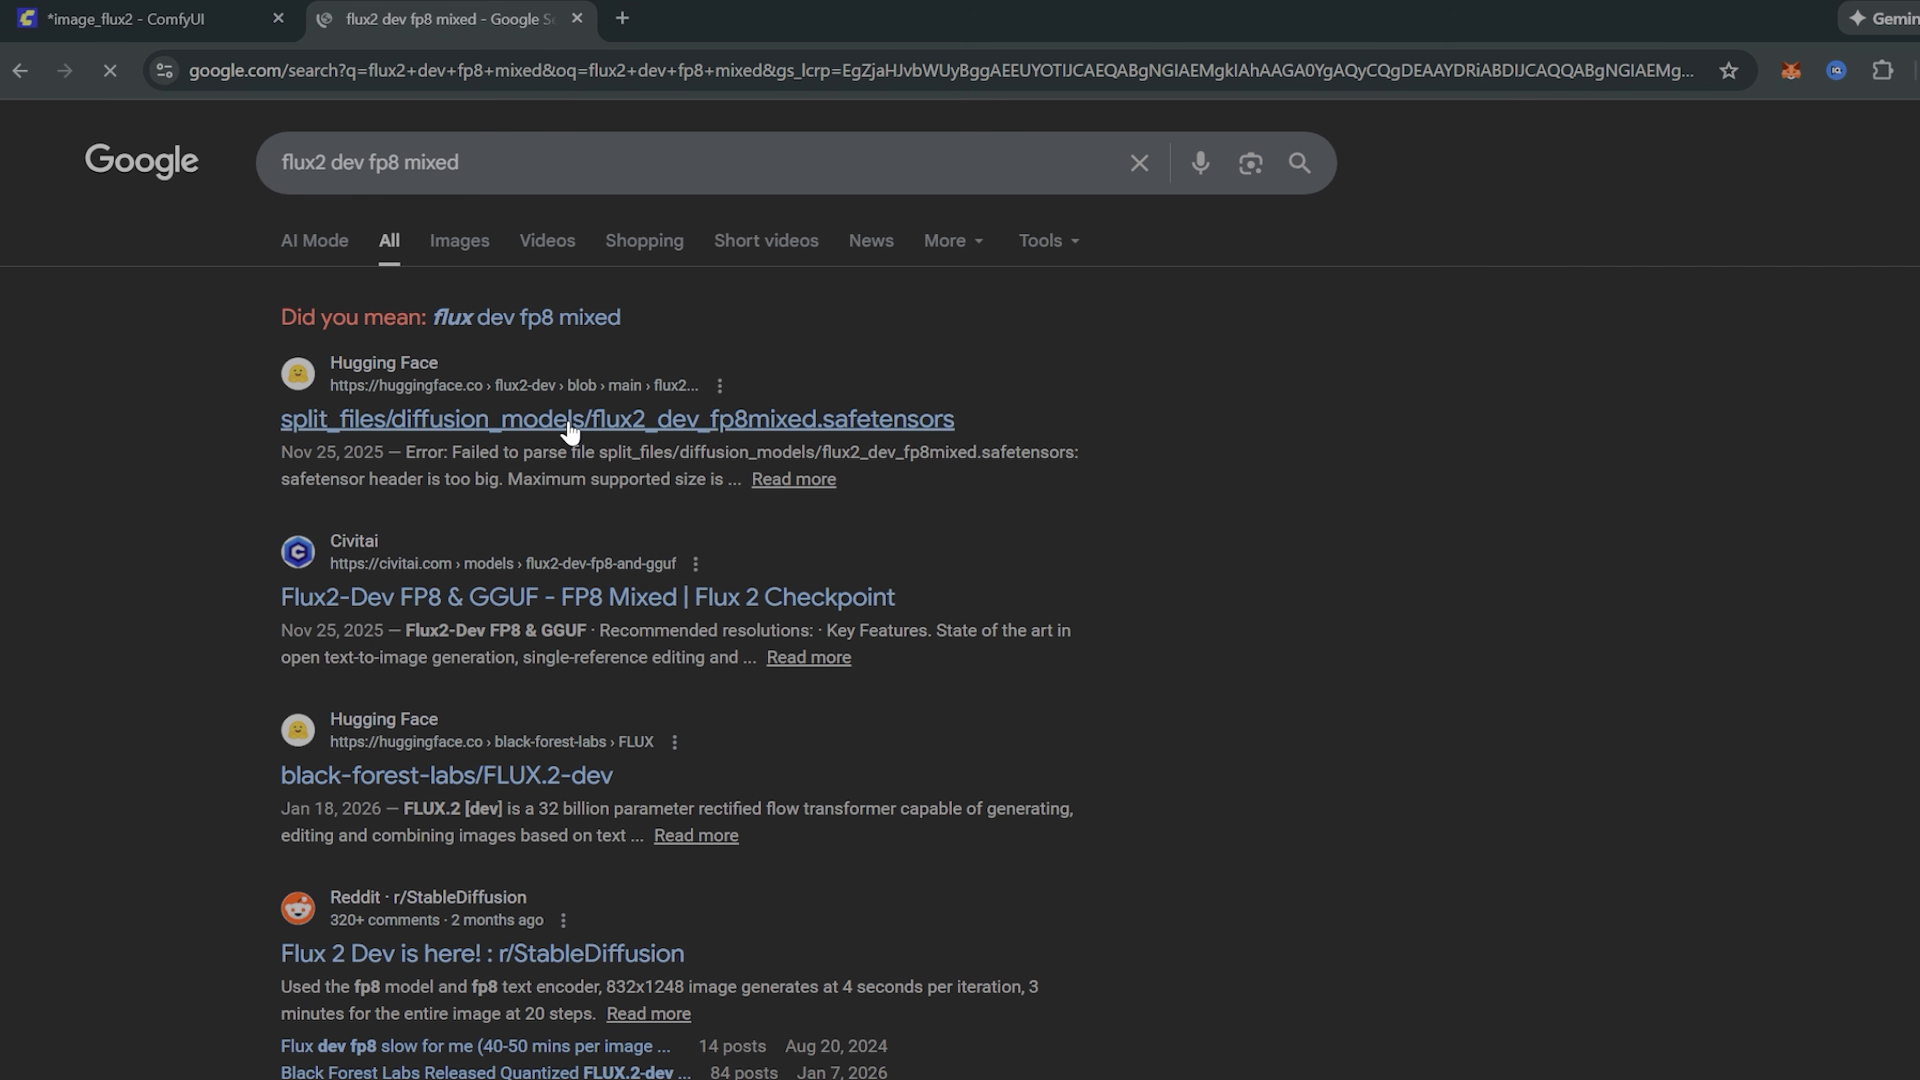
Step: Open the Hugging Face result for flux2_dev_fp8mixed.safetensors and go to the Comfy-Org/flux2-dev repository's file listing
left_click(568, 424)
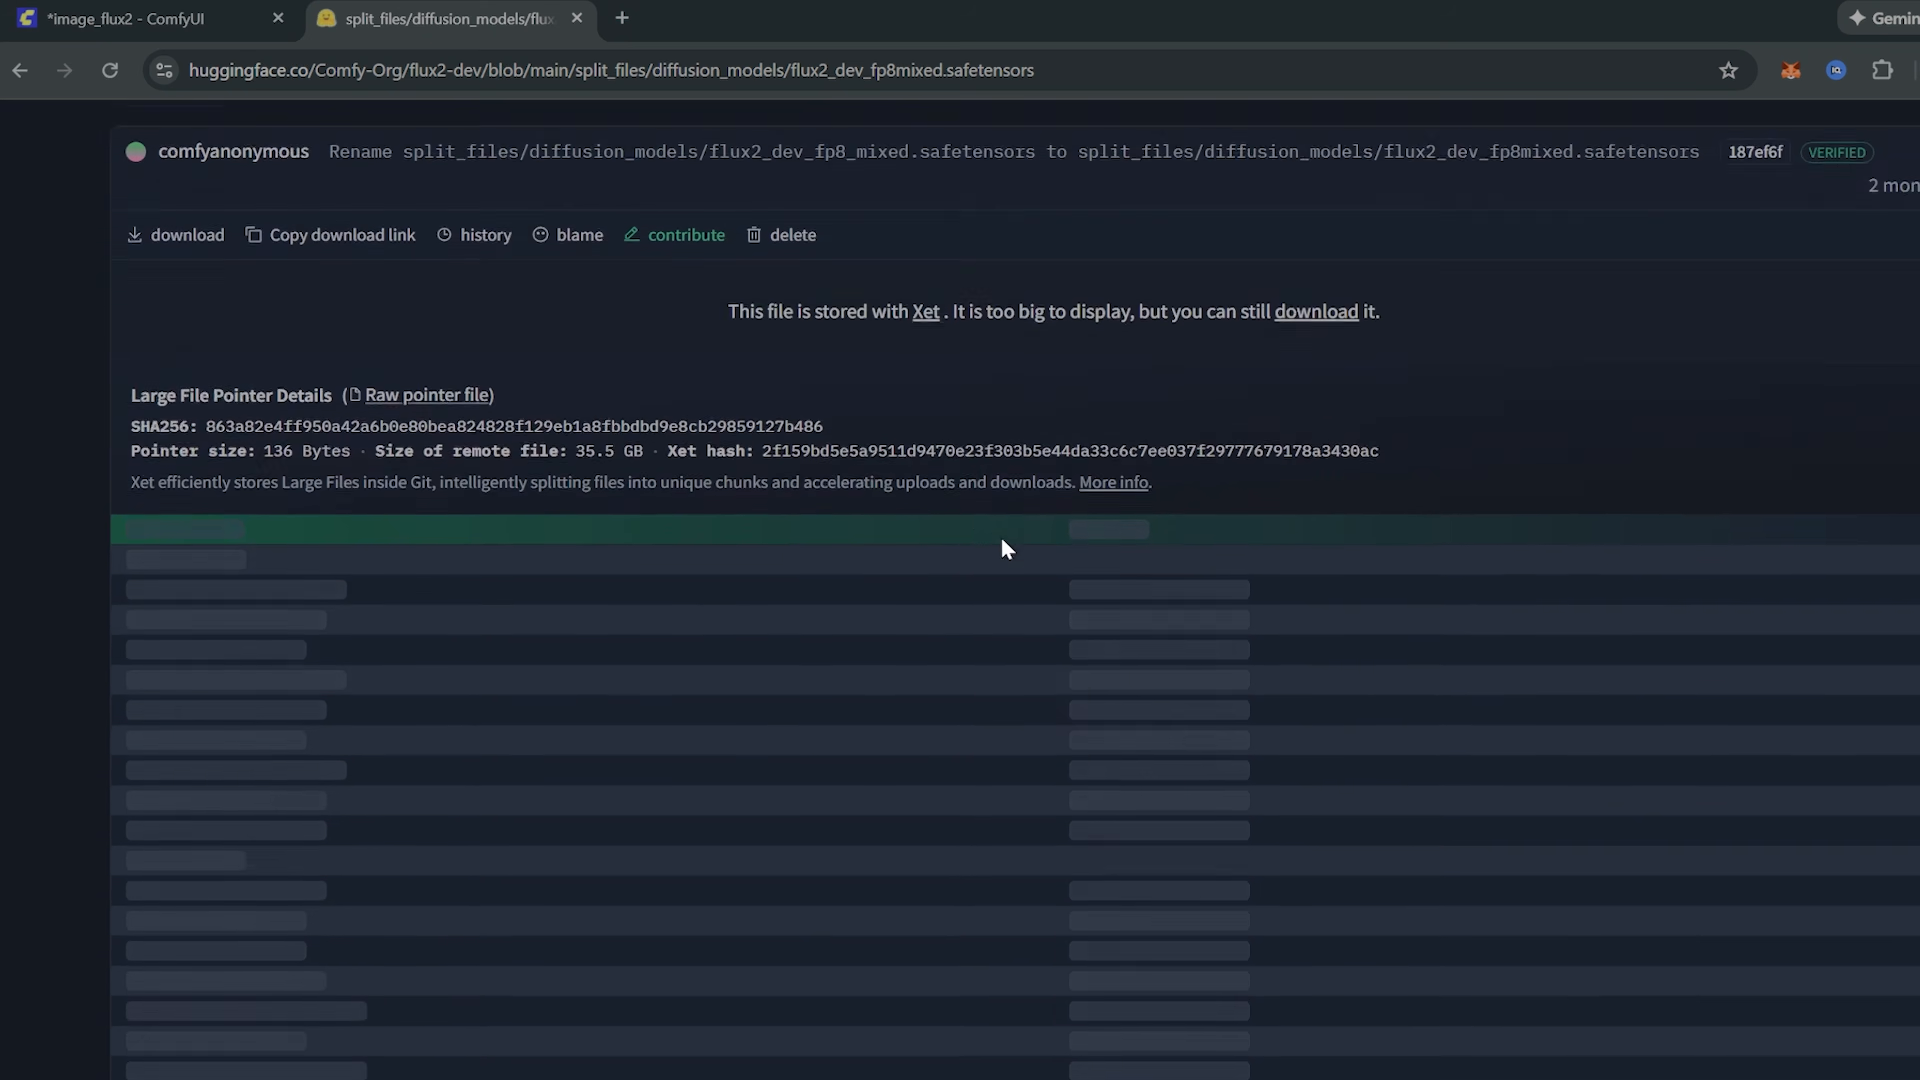
scroll(1006, 548, "up", 5)
left_click(529, 454)
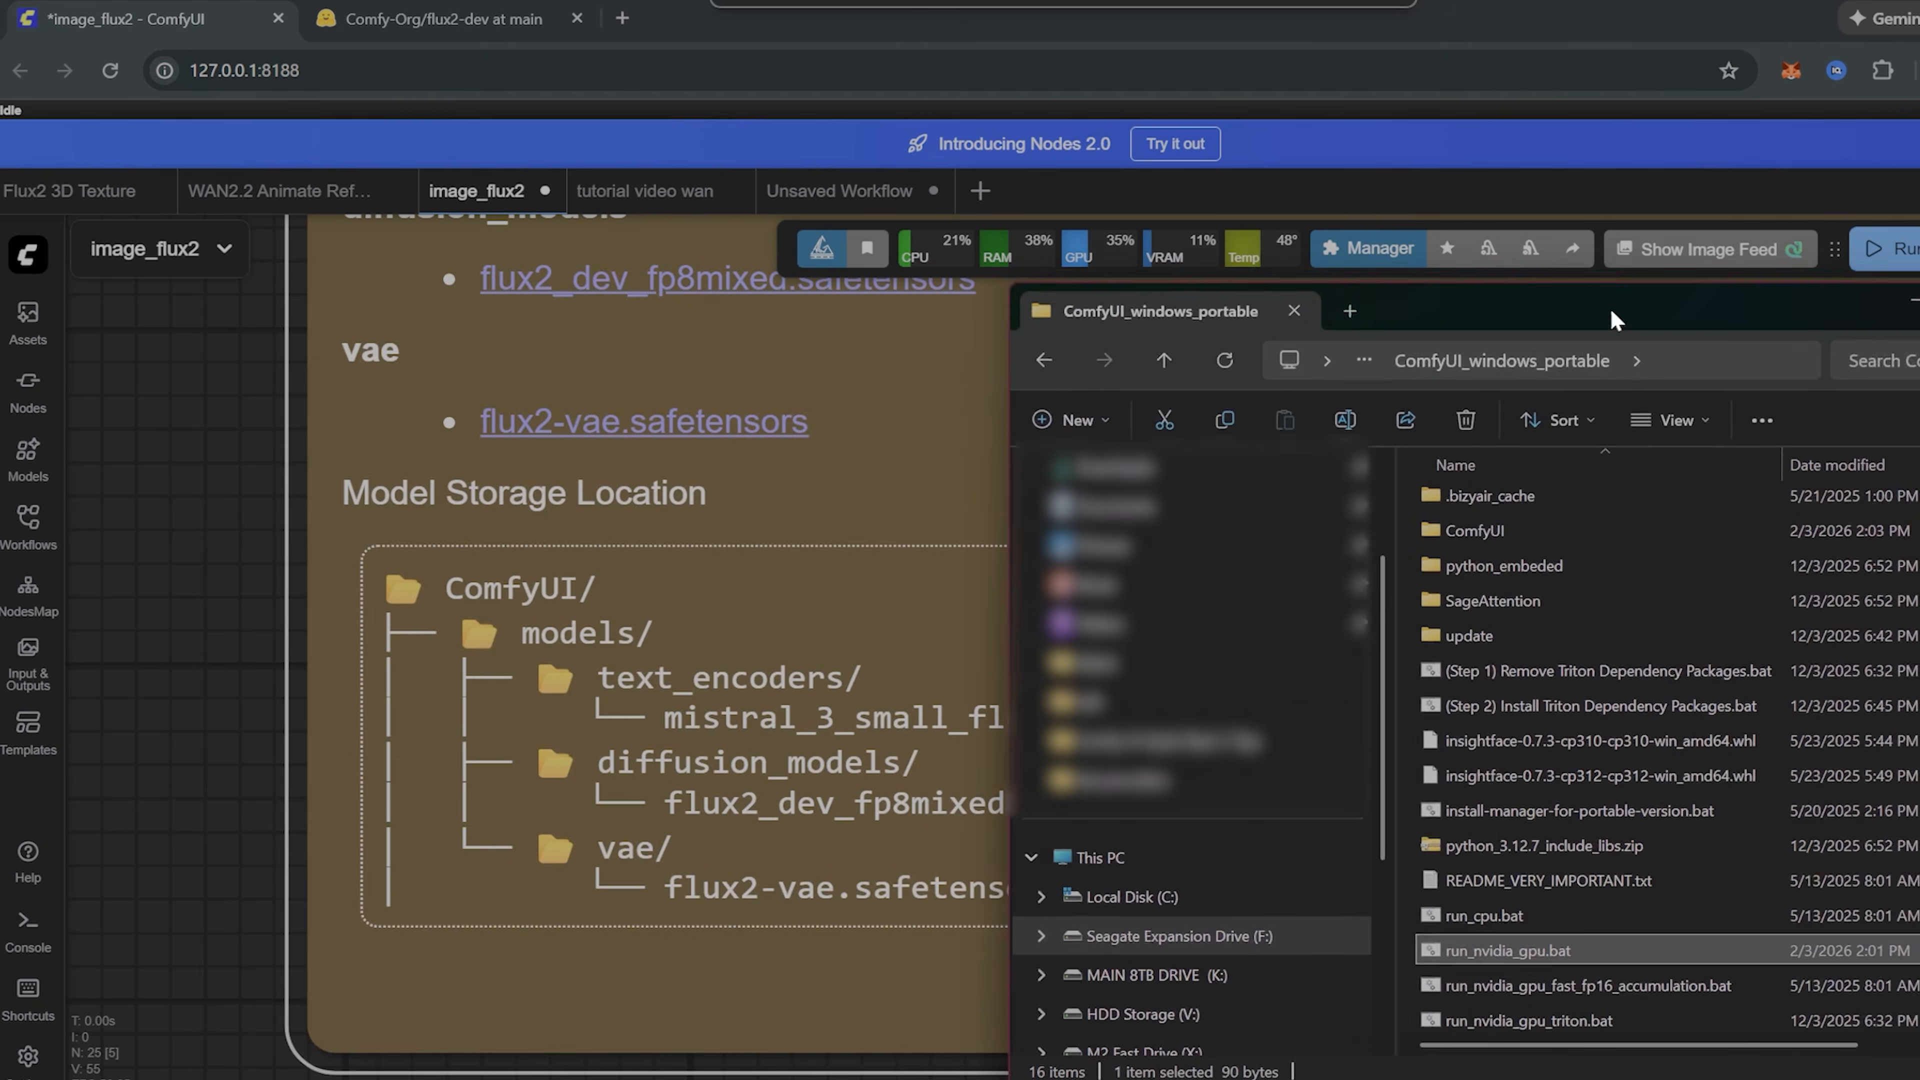
Step: Place the file manager beside the Model links note and open the models folder inside ComfyUI_windows_portable's ComfyUI folder
left_click_drag(1614, 318, 1712, 309)
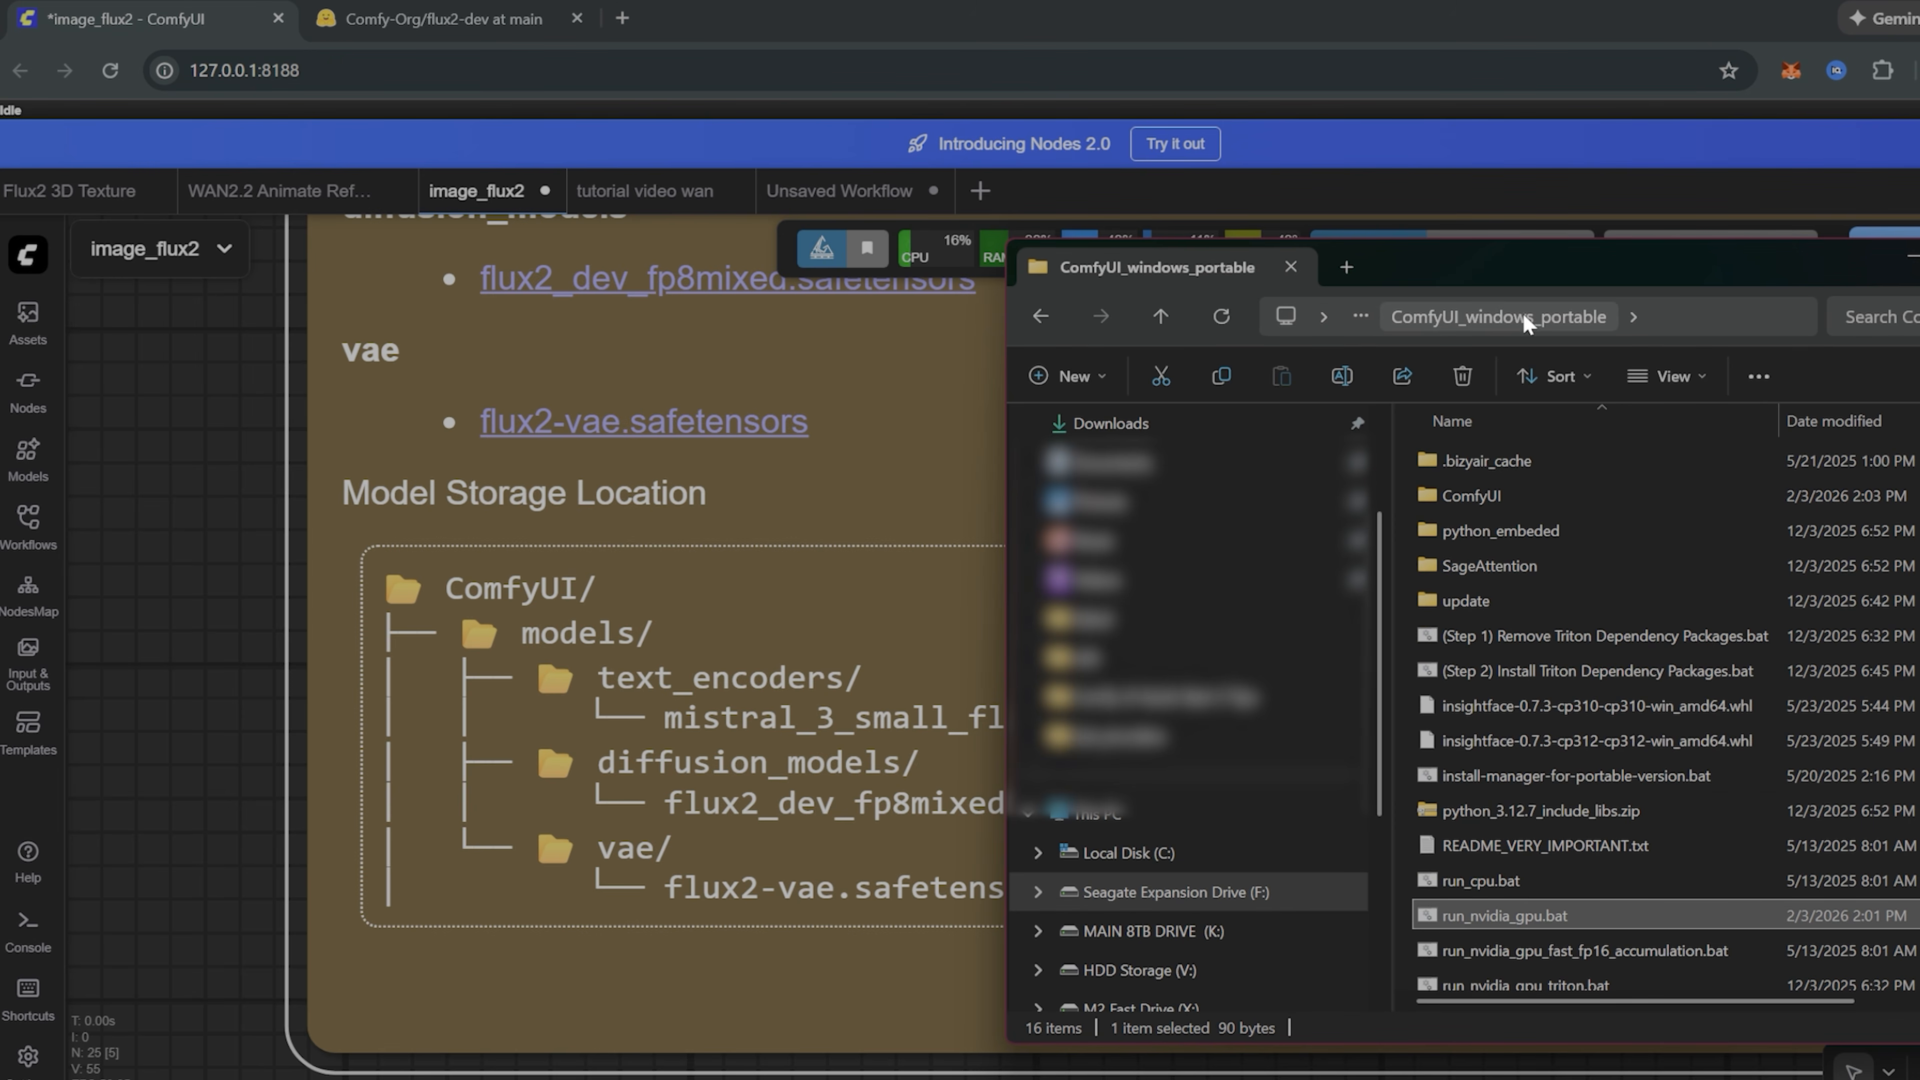
left_click_drag(1549, 277, 1472, 269)
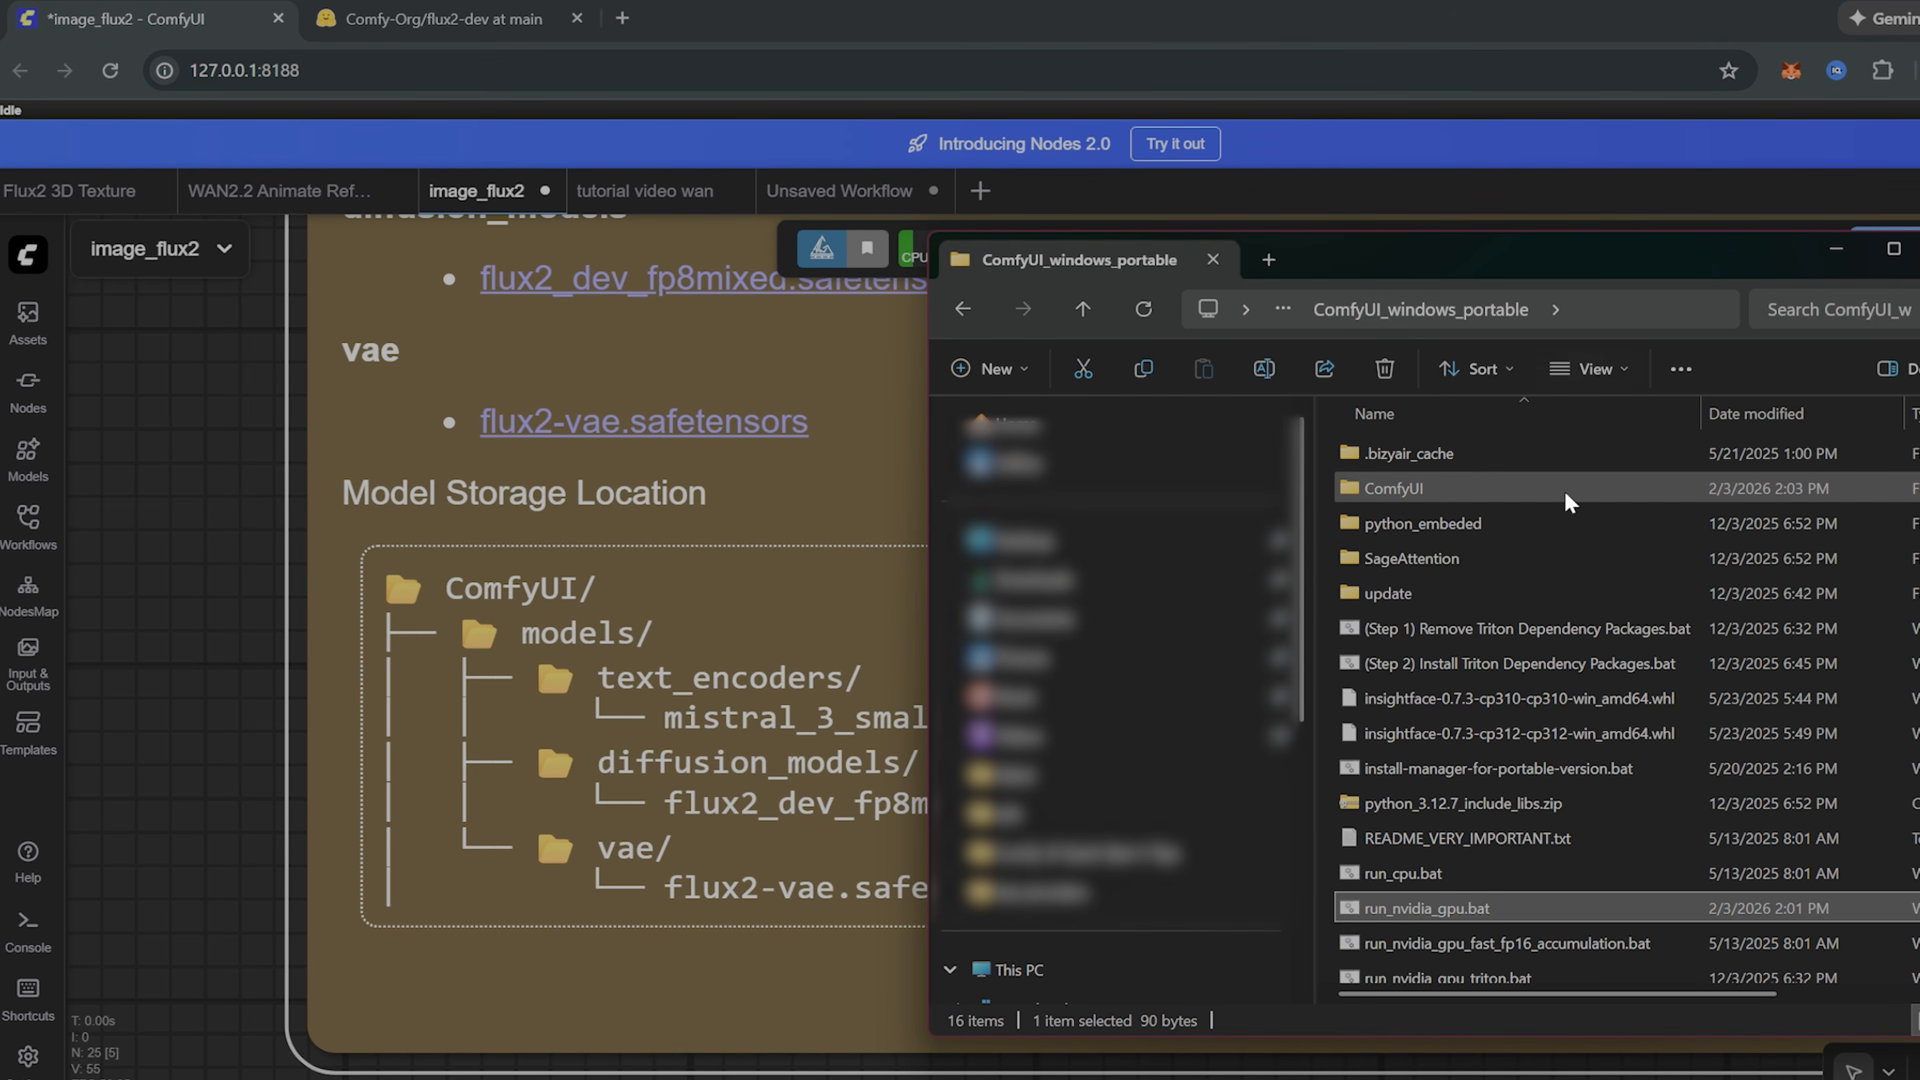
double_click(1420, 491)
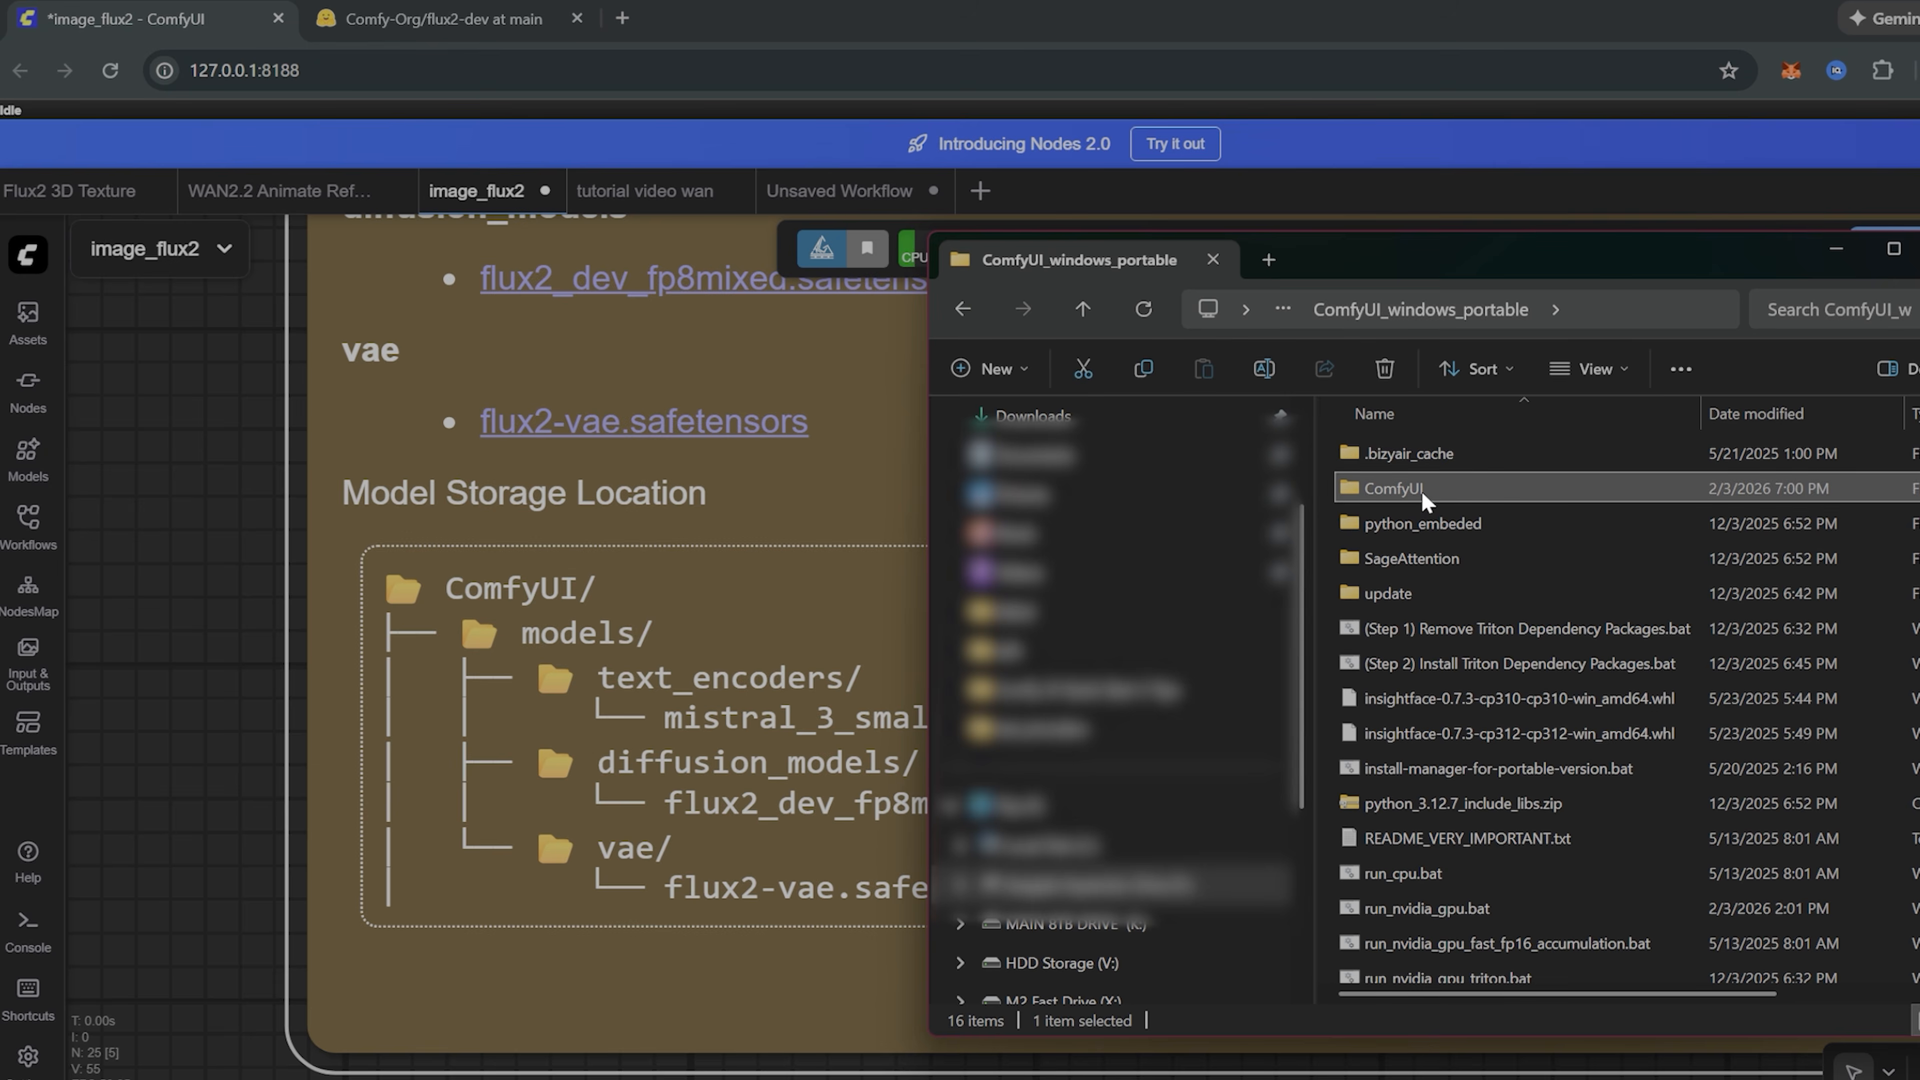
scroll(1473, 620, "down", 4)
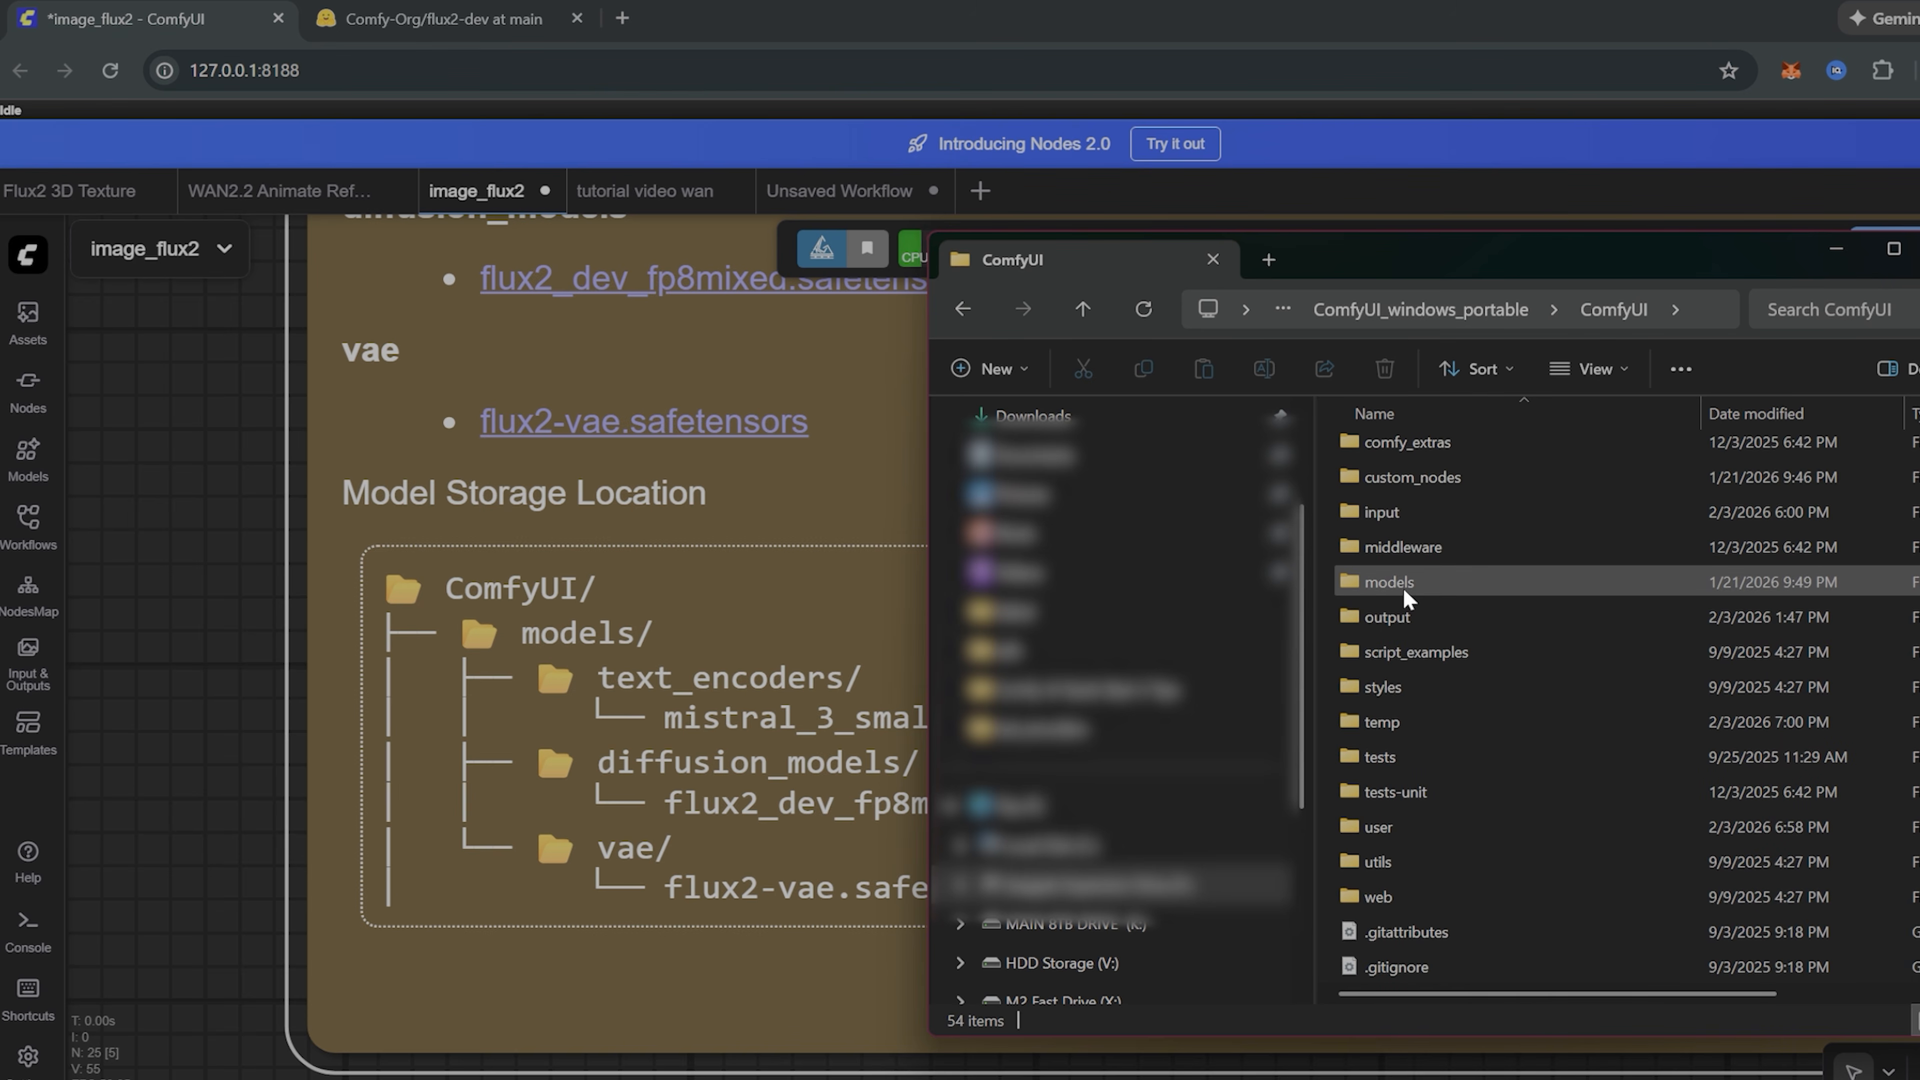
double_click(1418, 584)
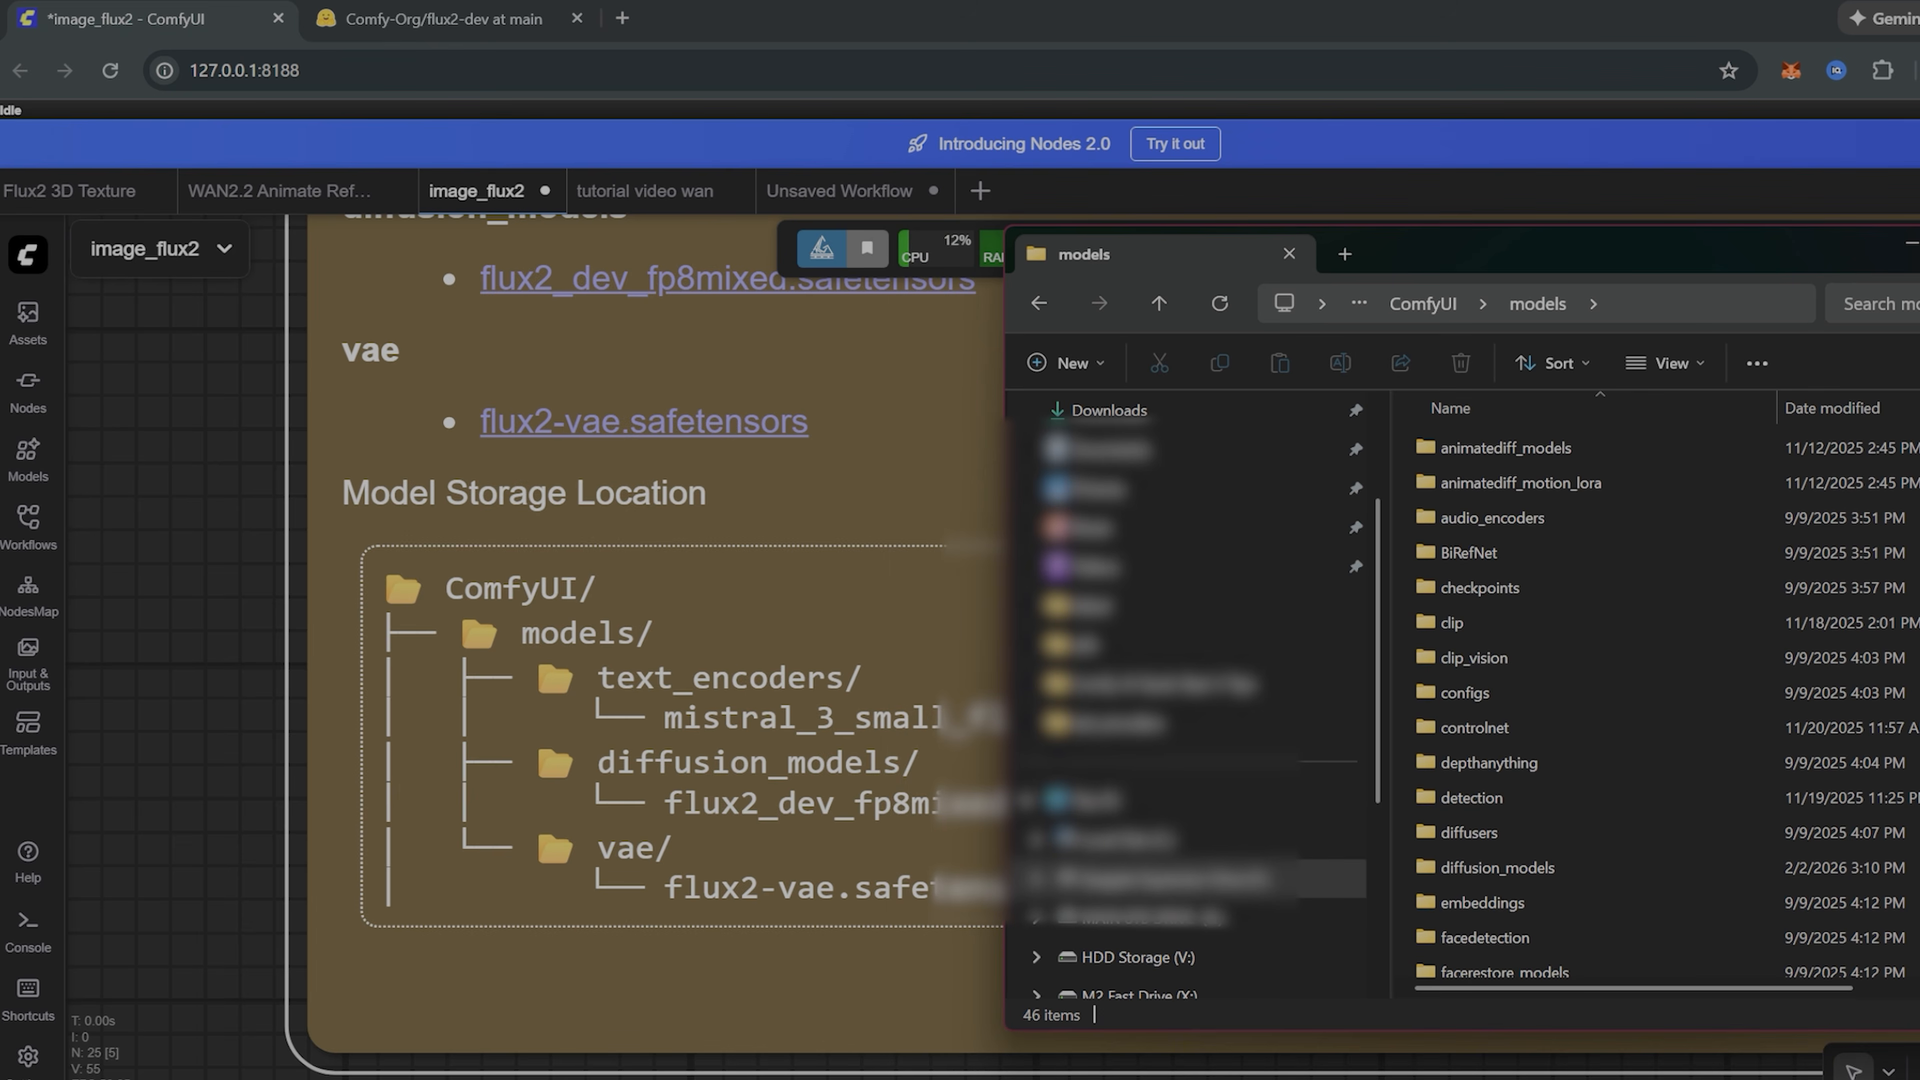
Step: Check the text_encoders and vae folders inside models, and put the file manager window away
left_click_drag(1407, 277, 1449, 289)
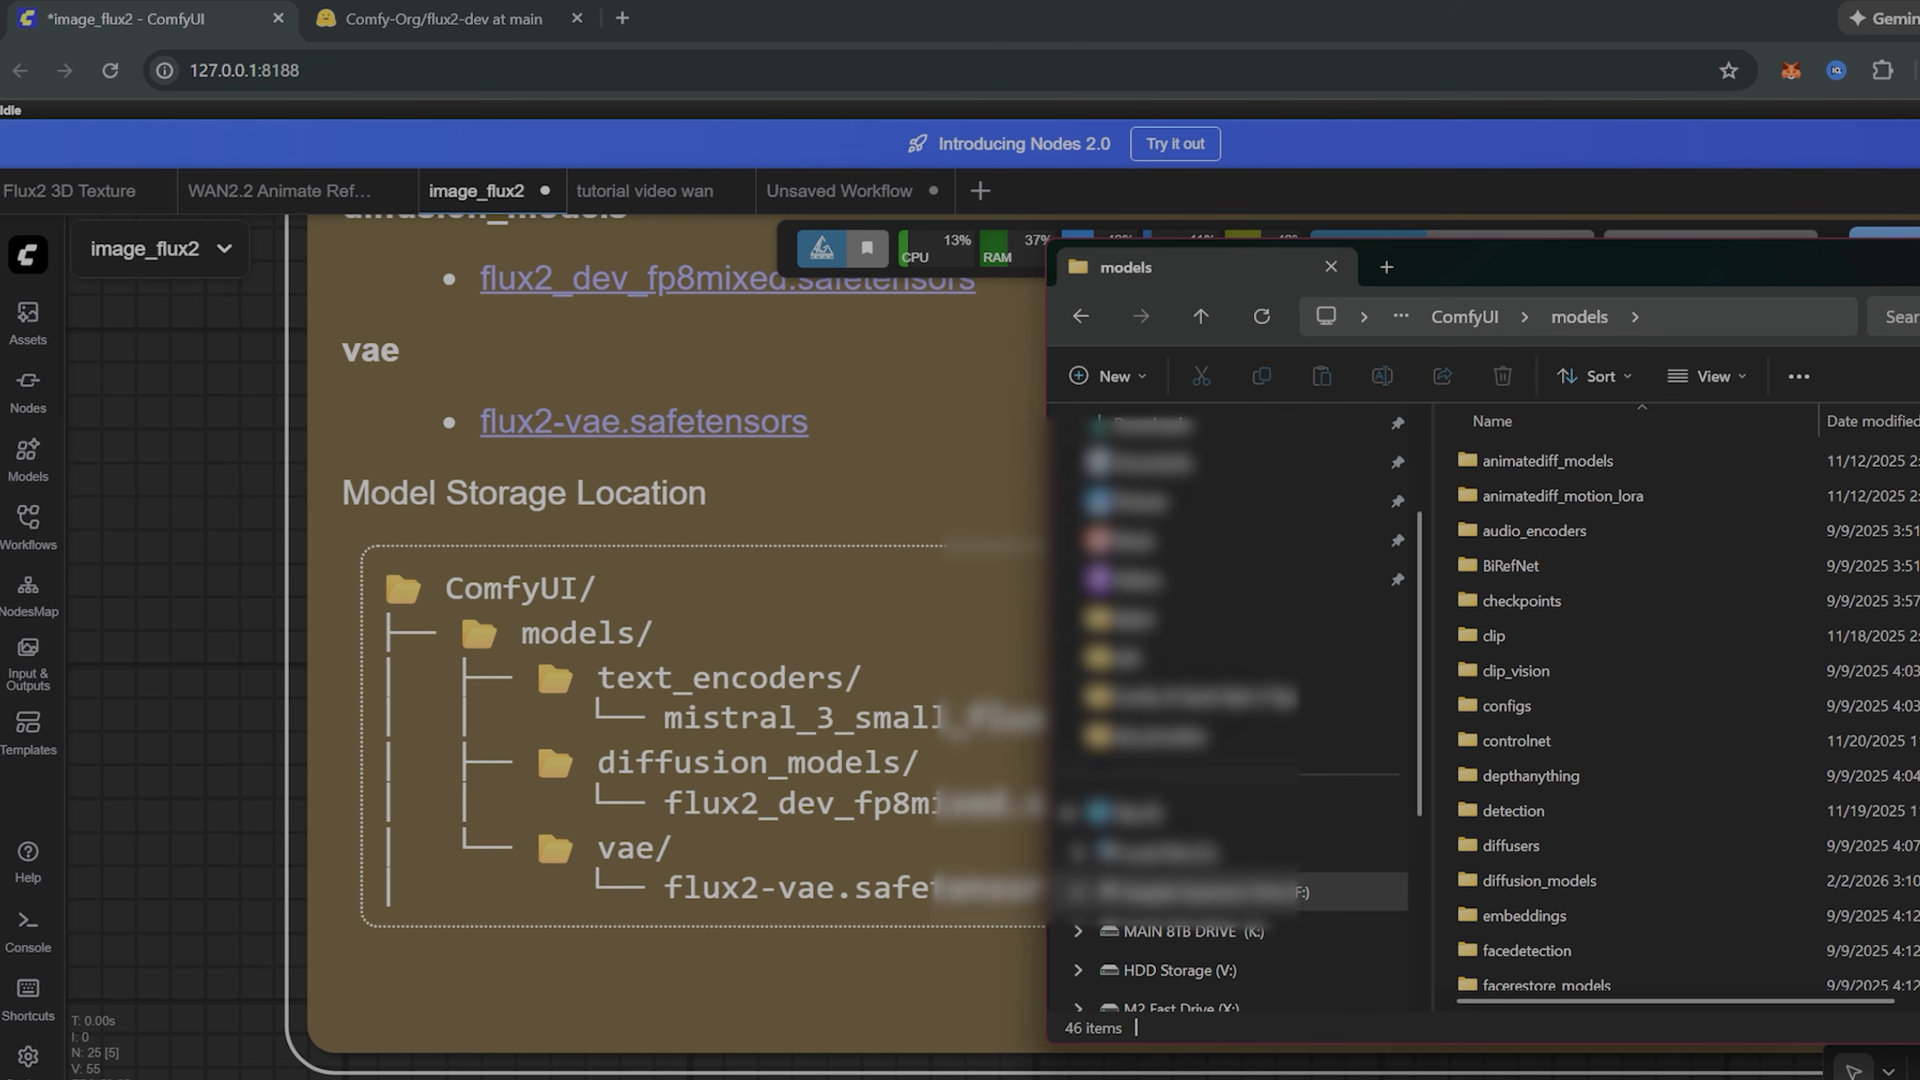
left_click_drag(1561, 270, 1540, 218)
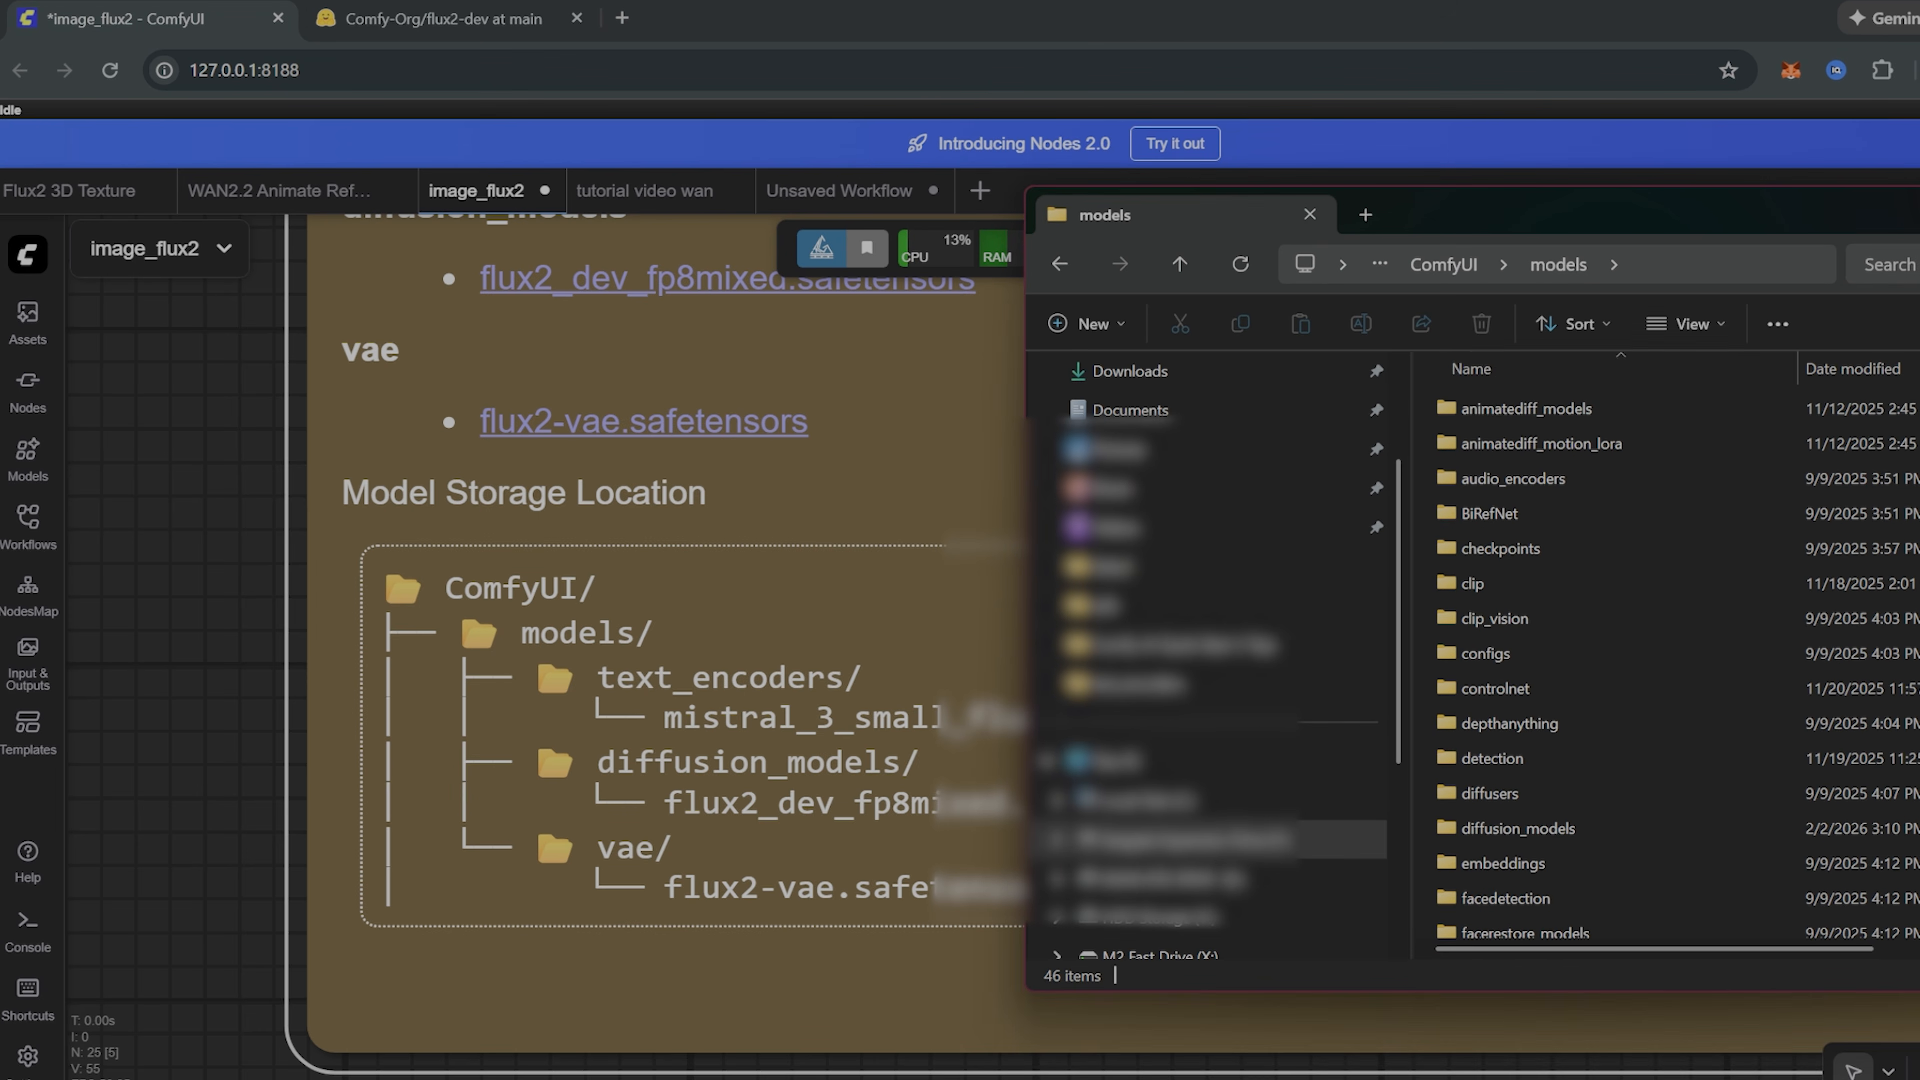
scroll(1542, 787, "down", 8)
scroll(1538, 772, "down", 2)
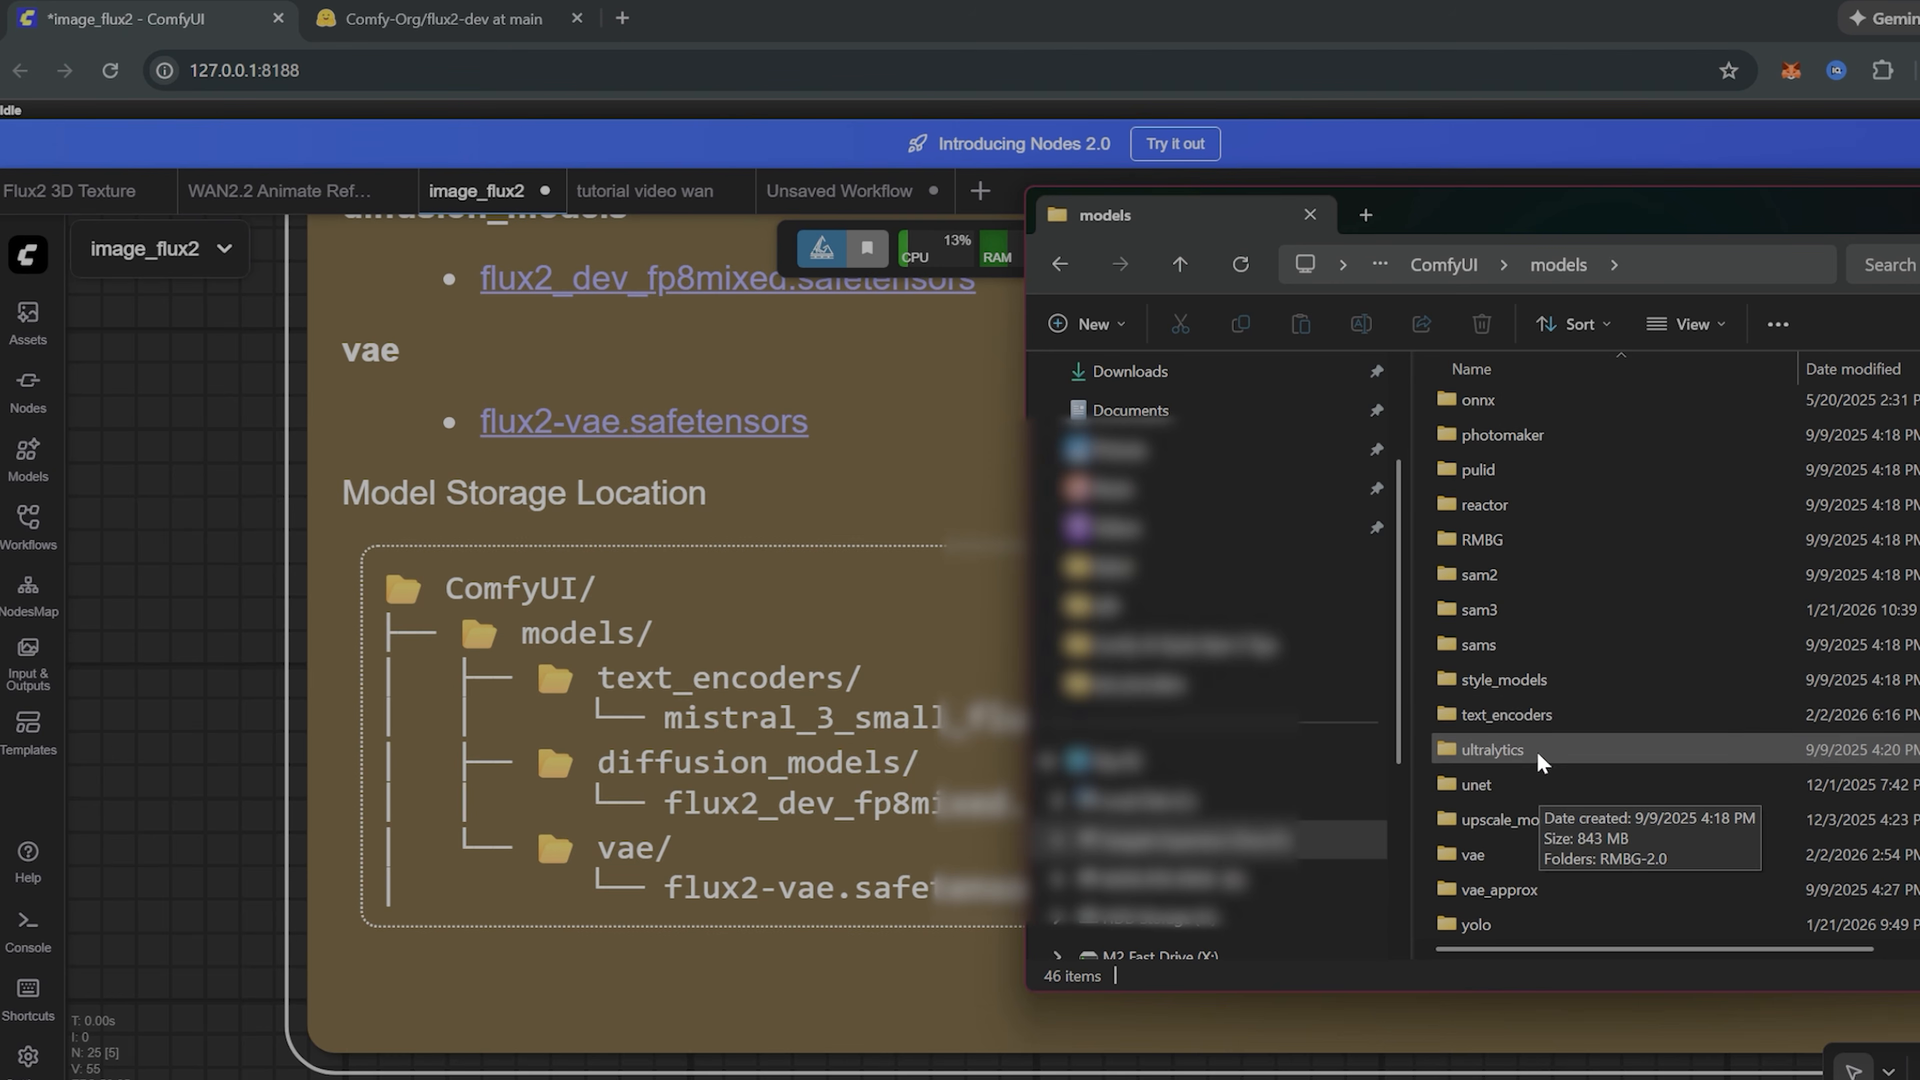
double_click(1499, 719)
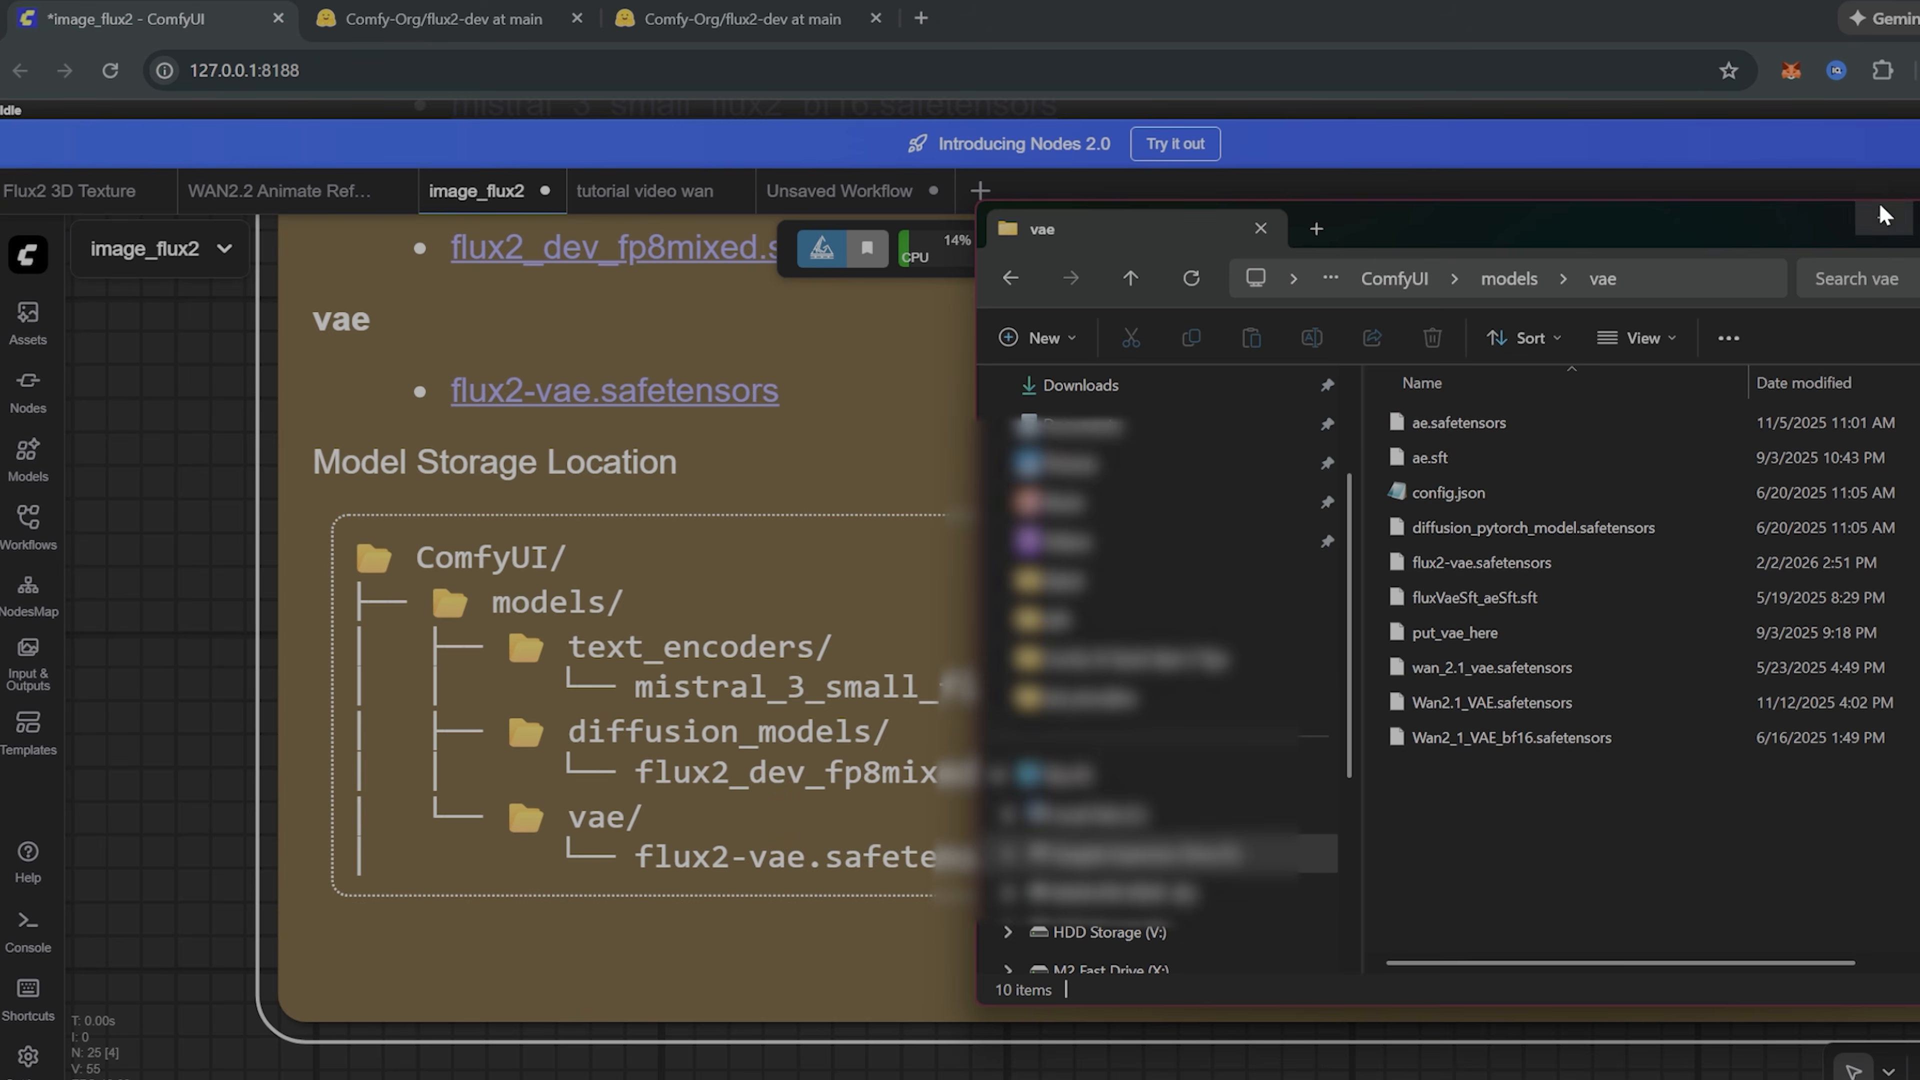
left_click(1882, 215)
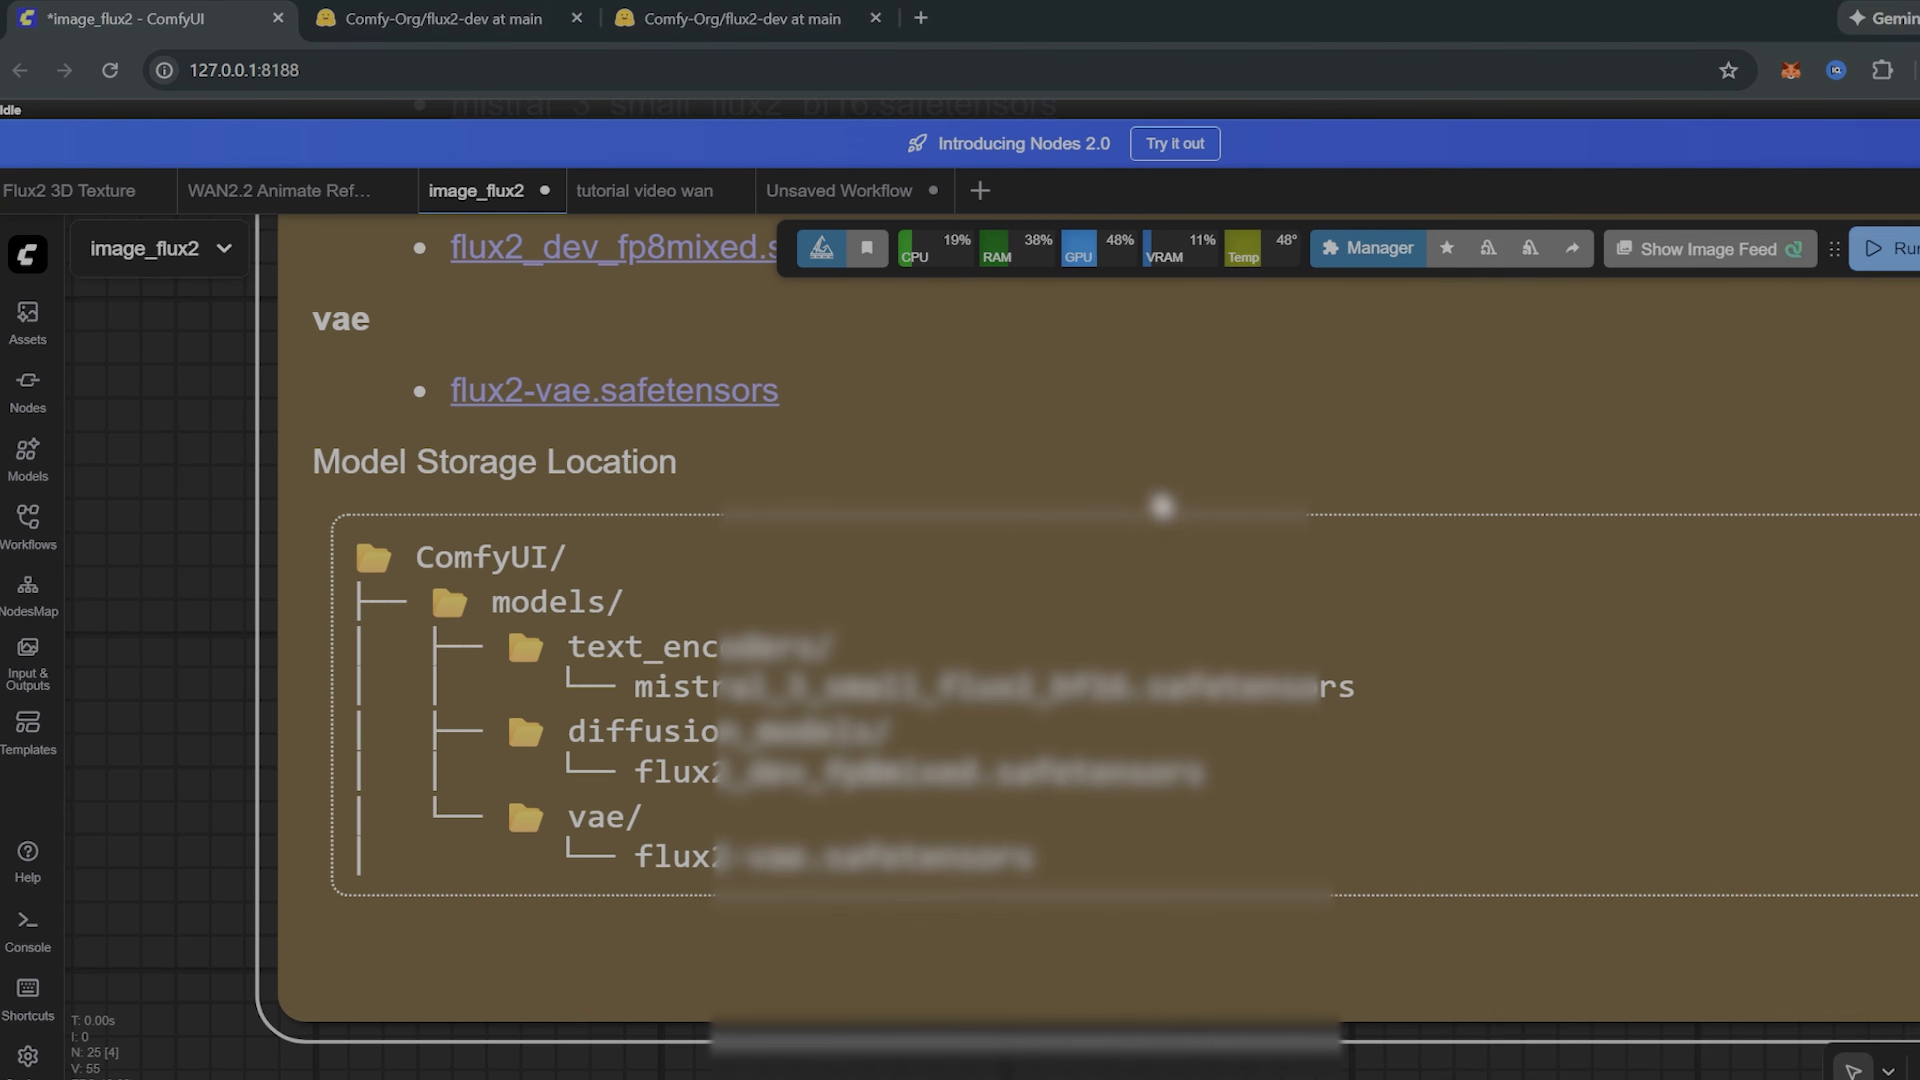
Step: Show the model library in ComfyUI and expand its text_encoders folder
scroll(160, 518, "down", 6)
left_click_drag(616, 676, 650, 894)
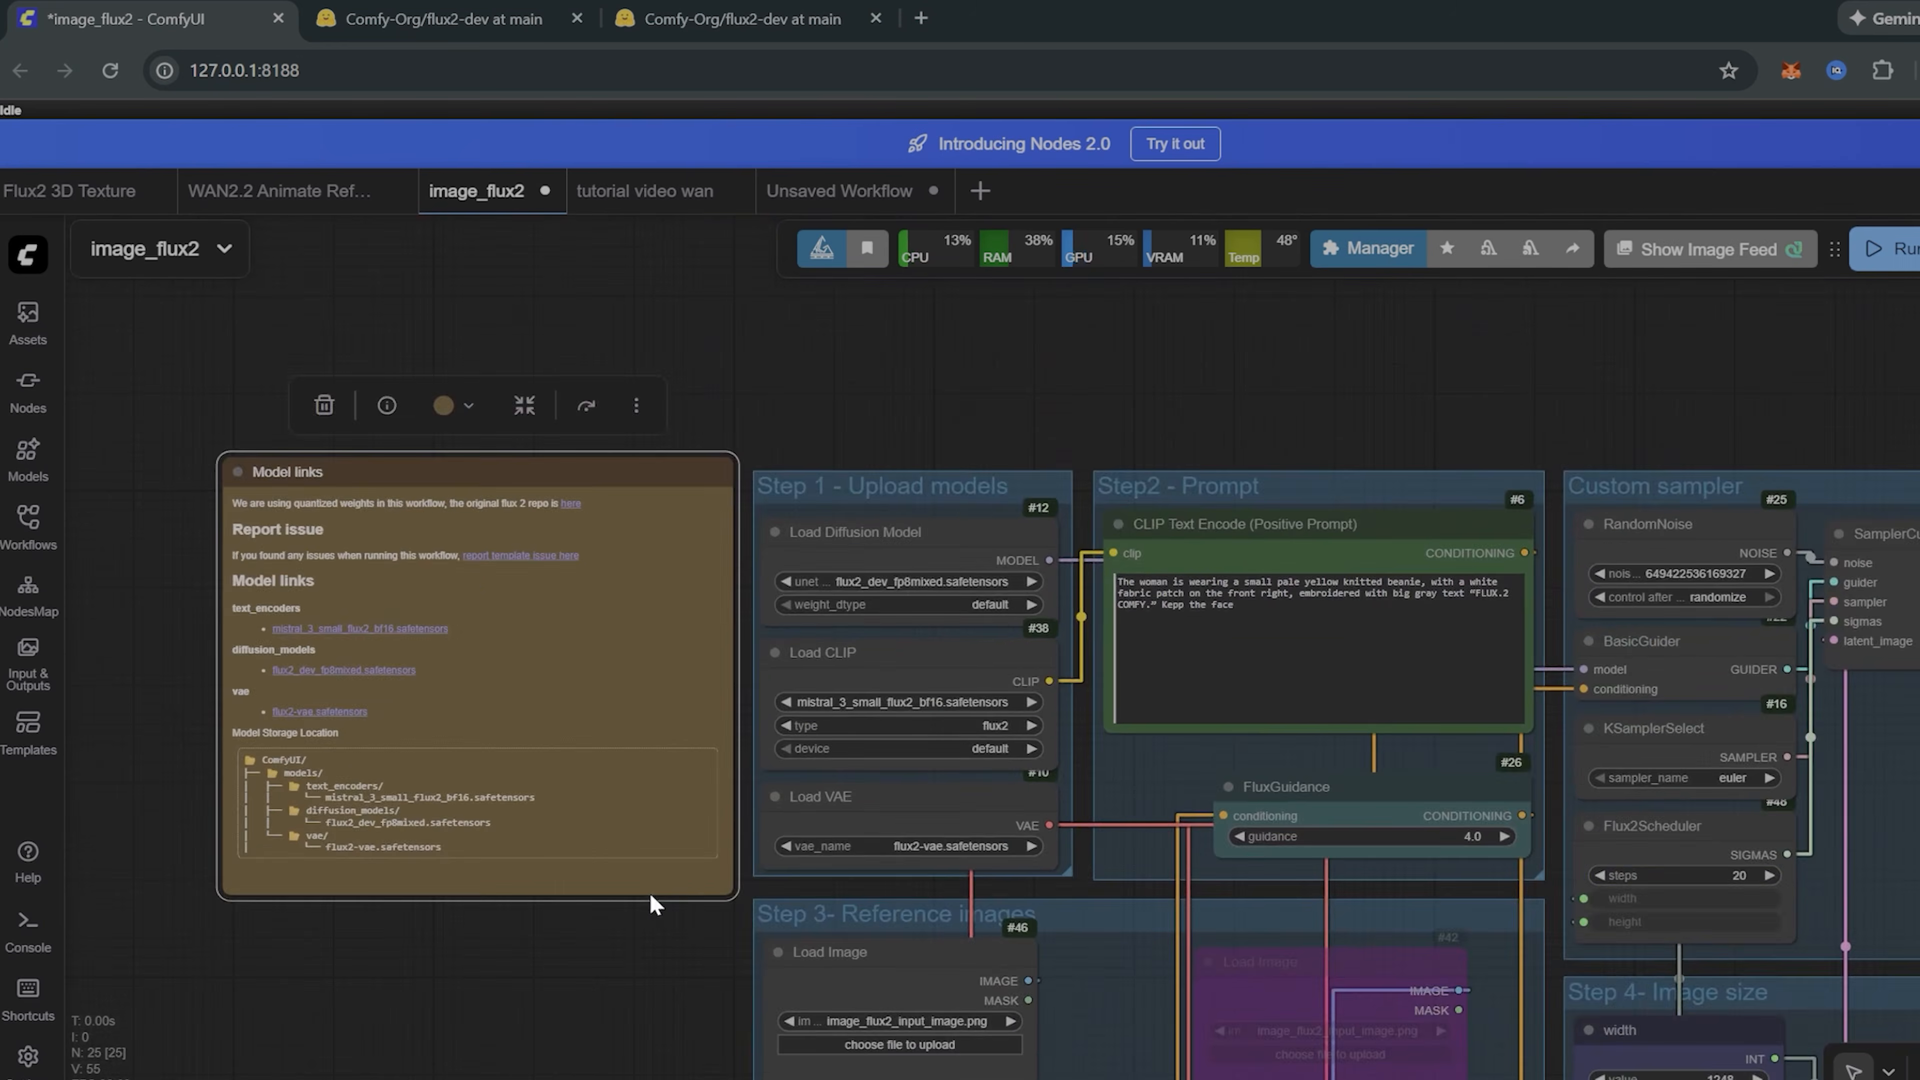
scroll(649, 893, "down", 4)
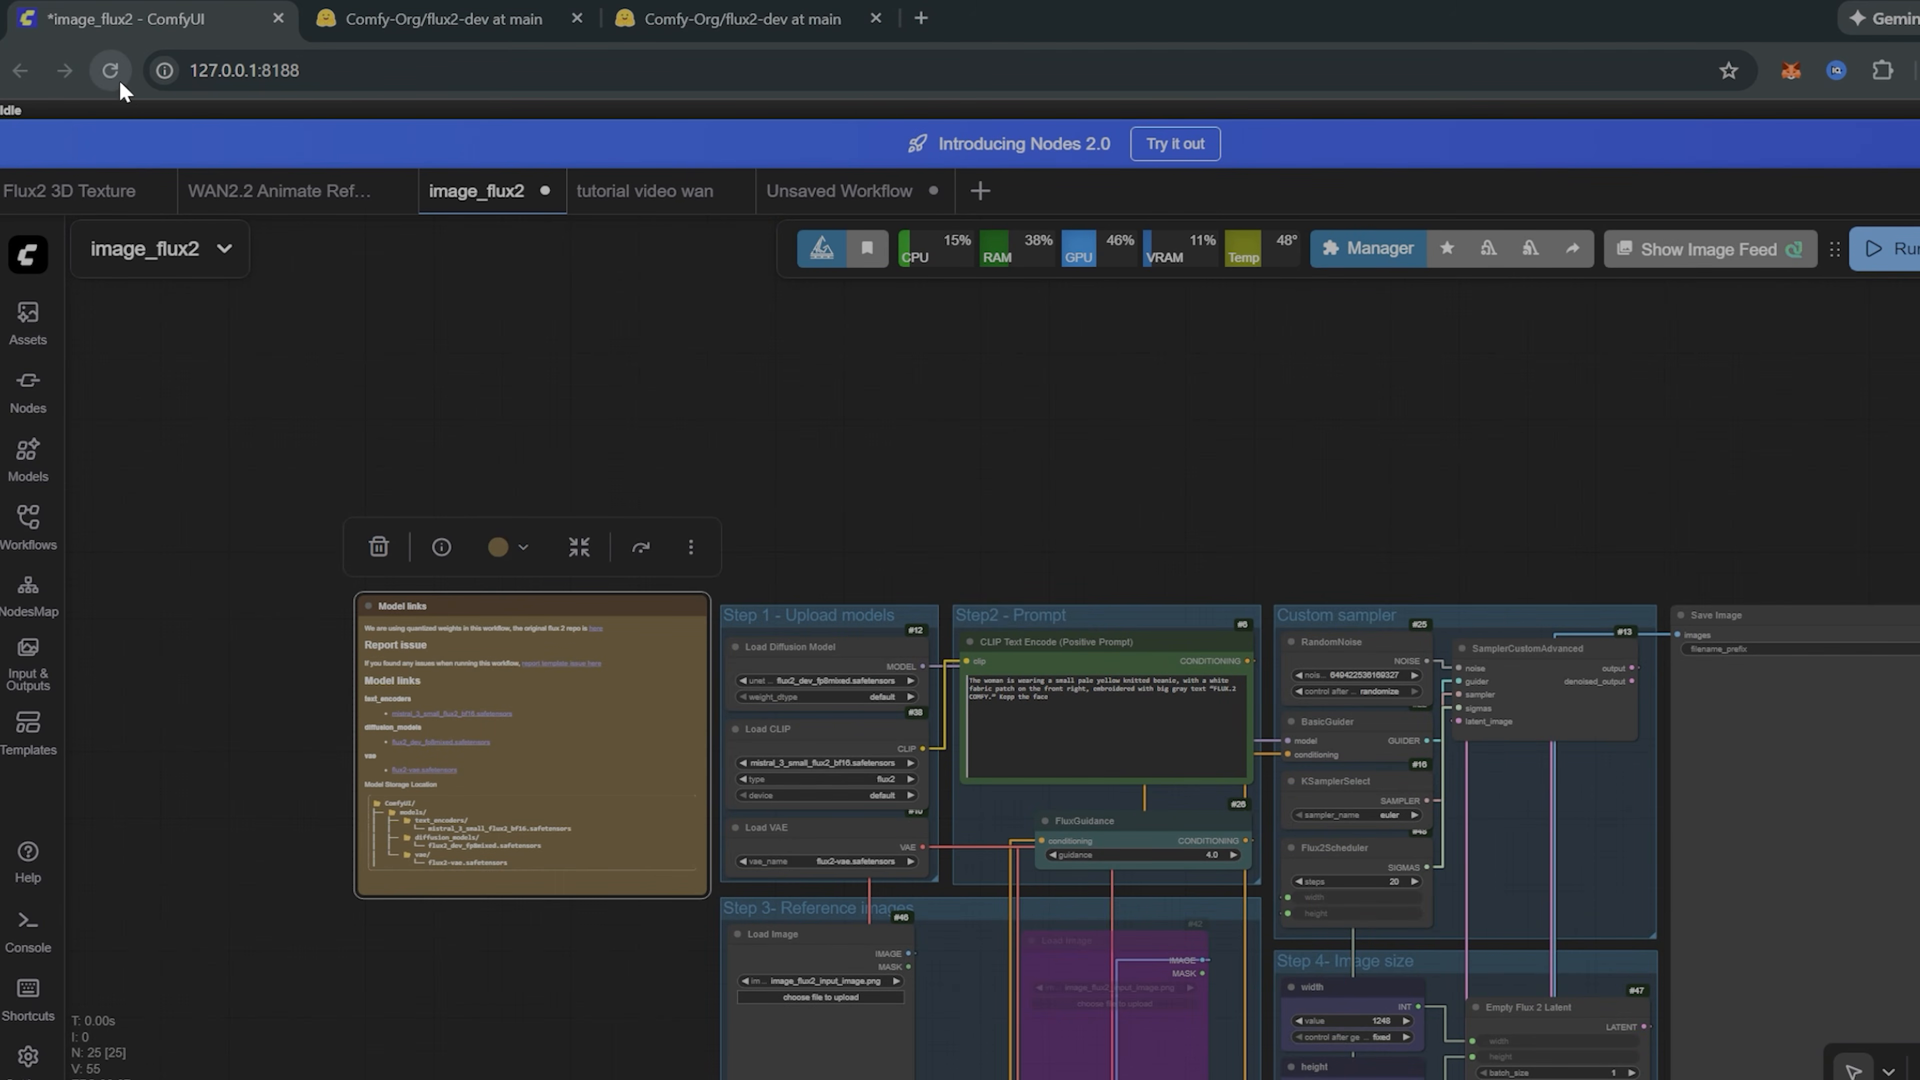
scroll(930, 366, "up", 4)
left_click(6, 463)
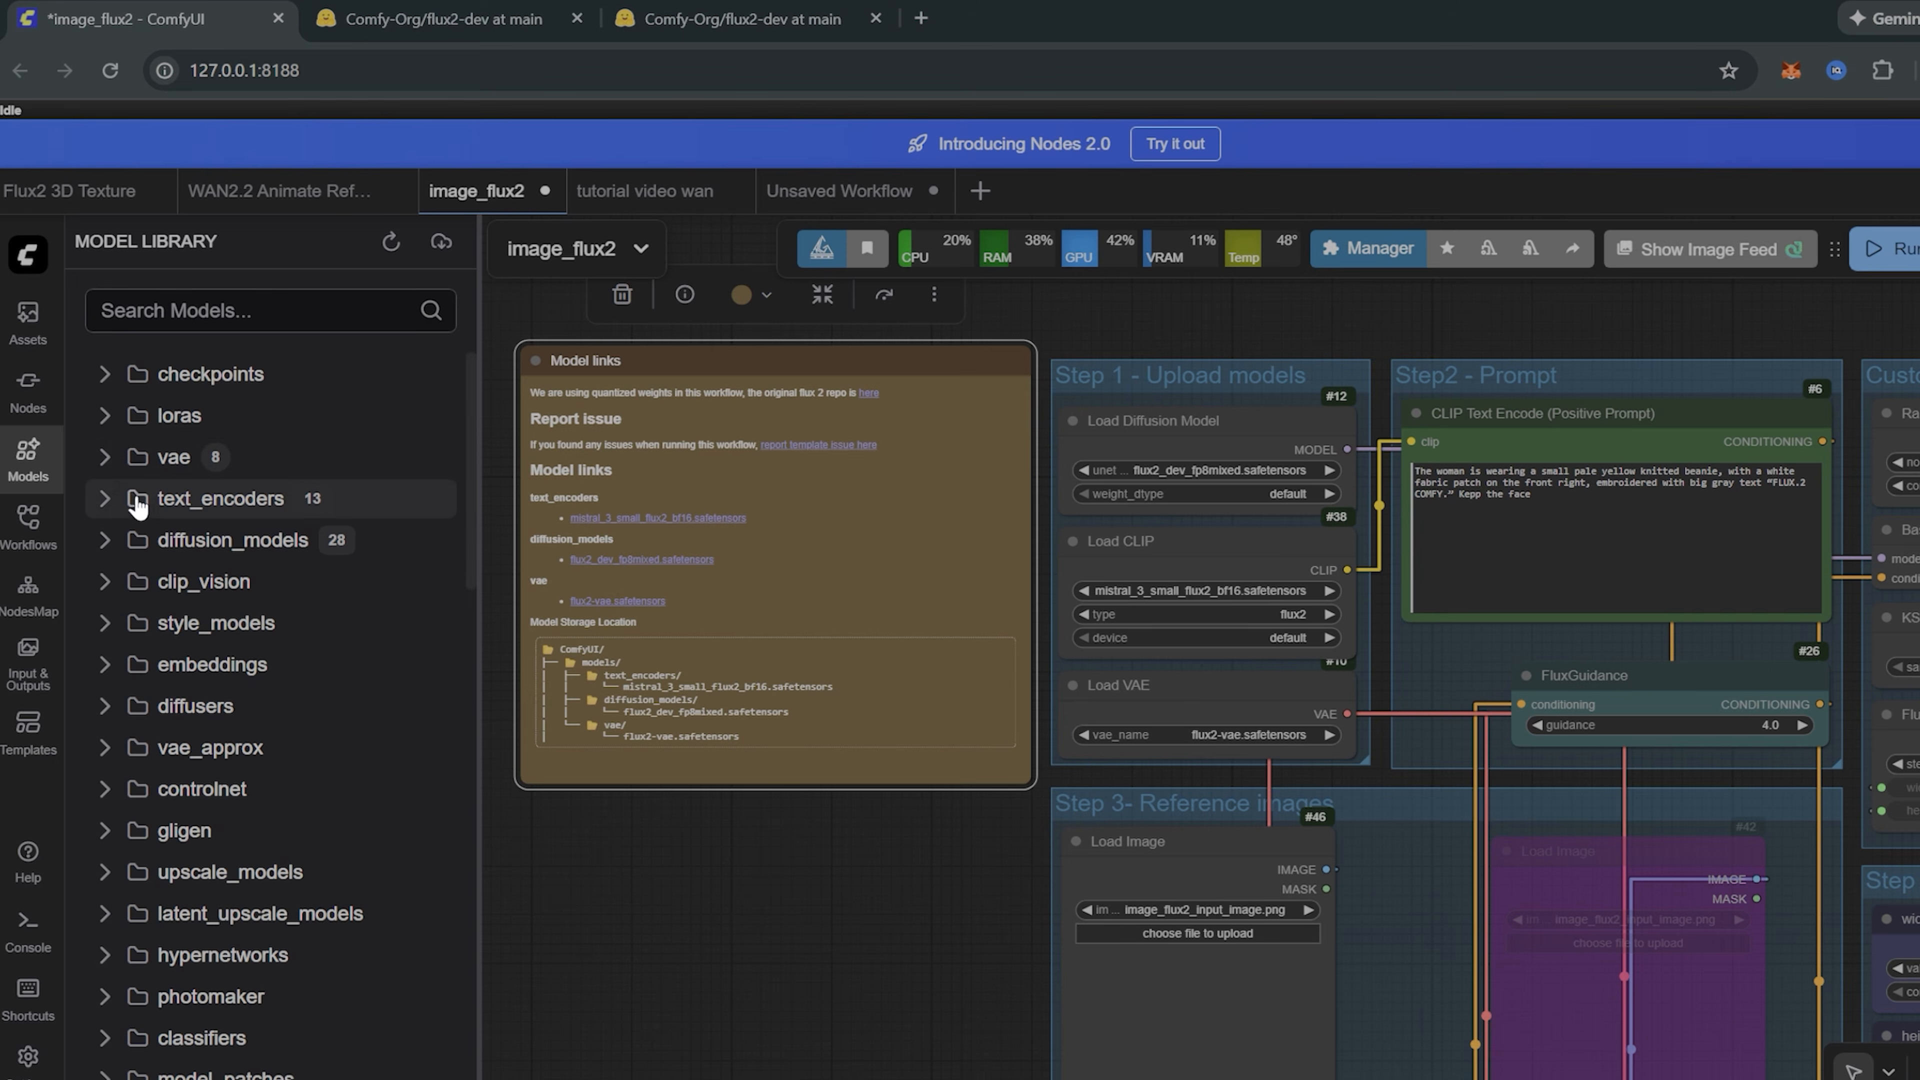
left_click(204, 498)
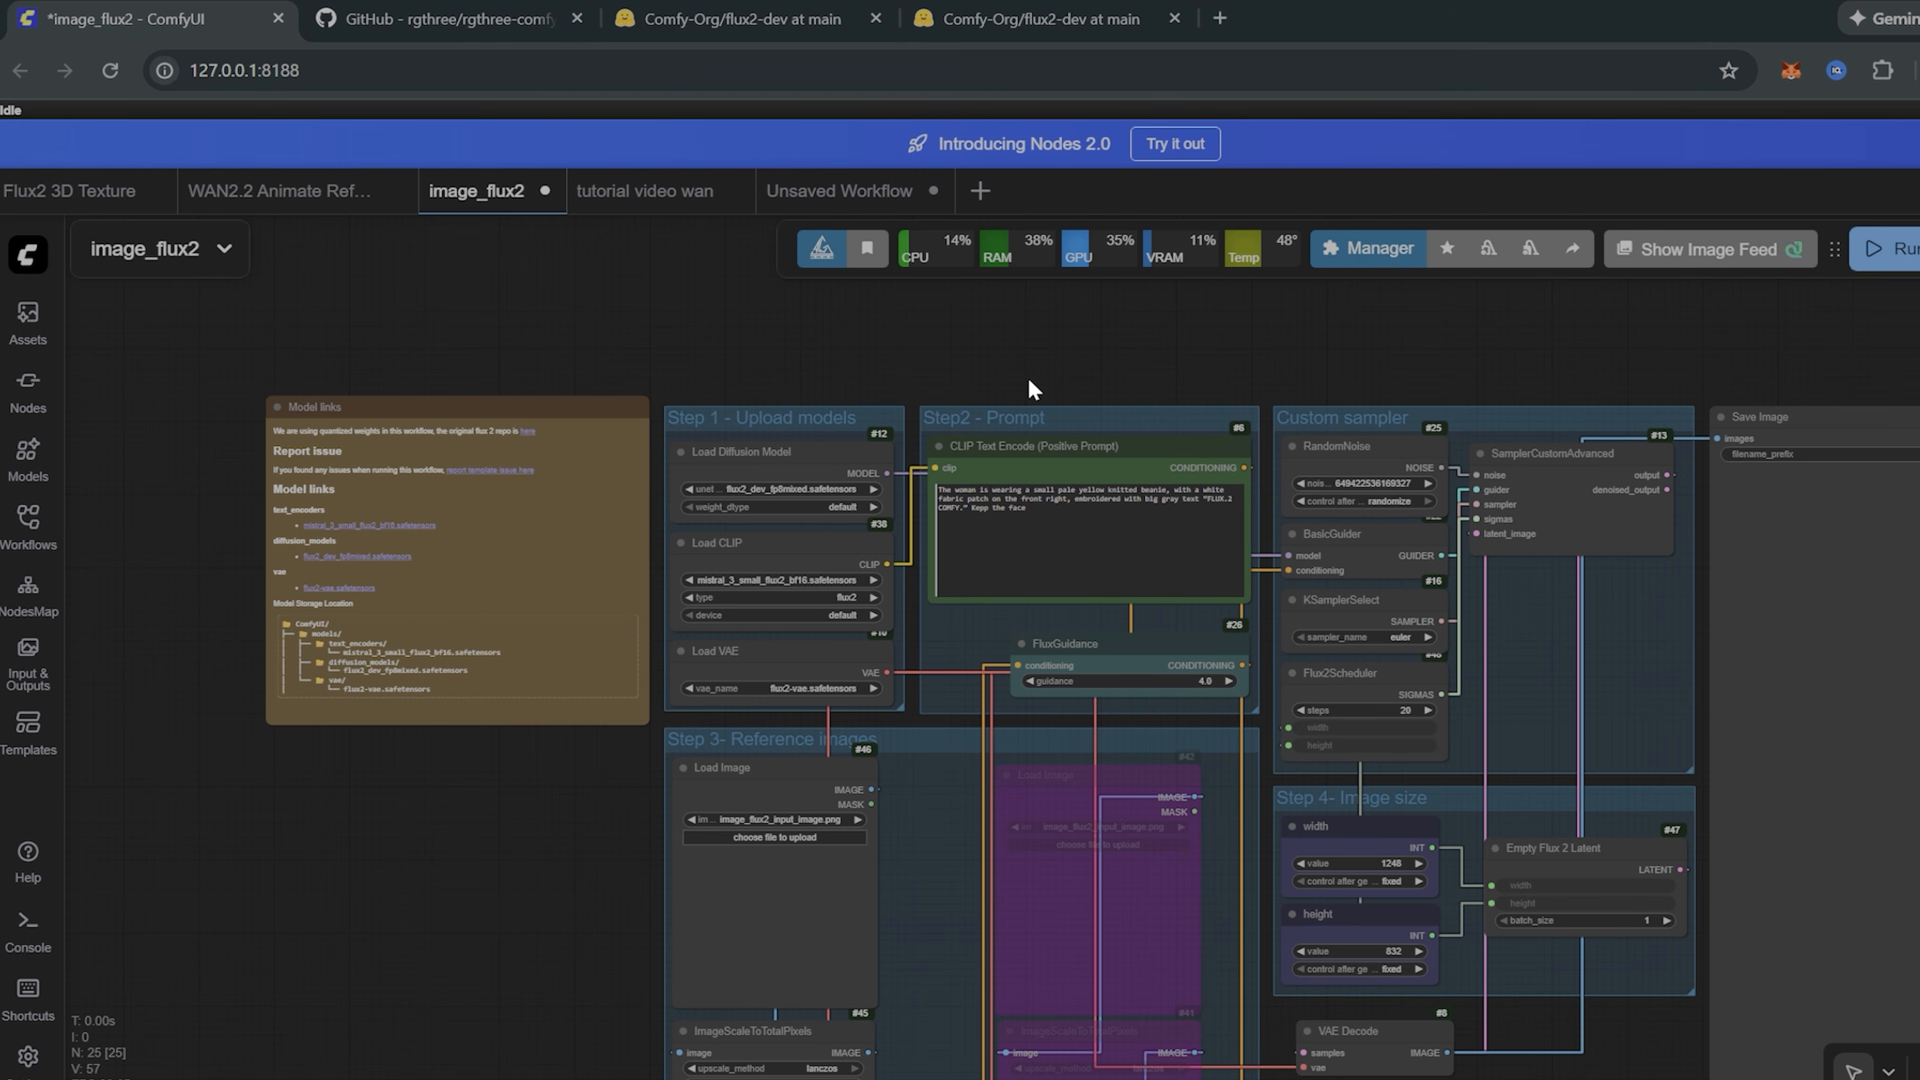
Step: Check the available diffusion models in the Load Diffusion Model node's unet list, keeping flux2_dev_fp8mixed.safetensors selected
scroll(1031, 390, "up", 3)
scroll(711, 288, "down", 5)
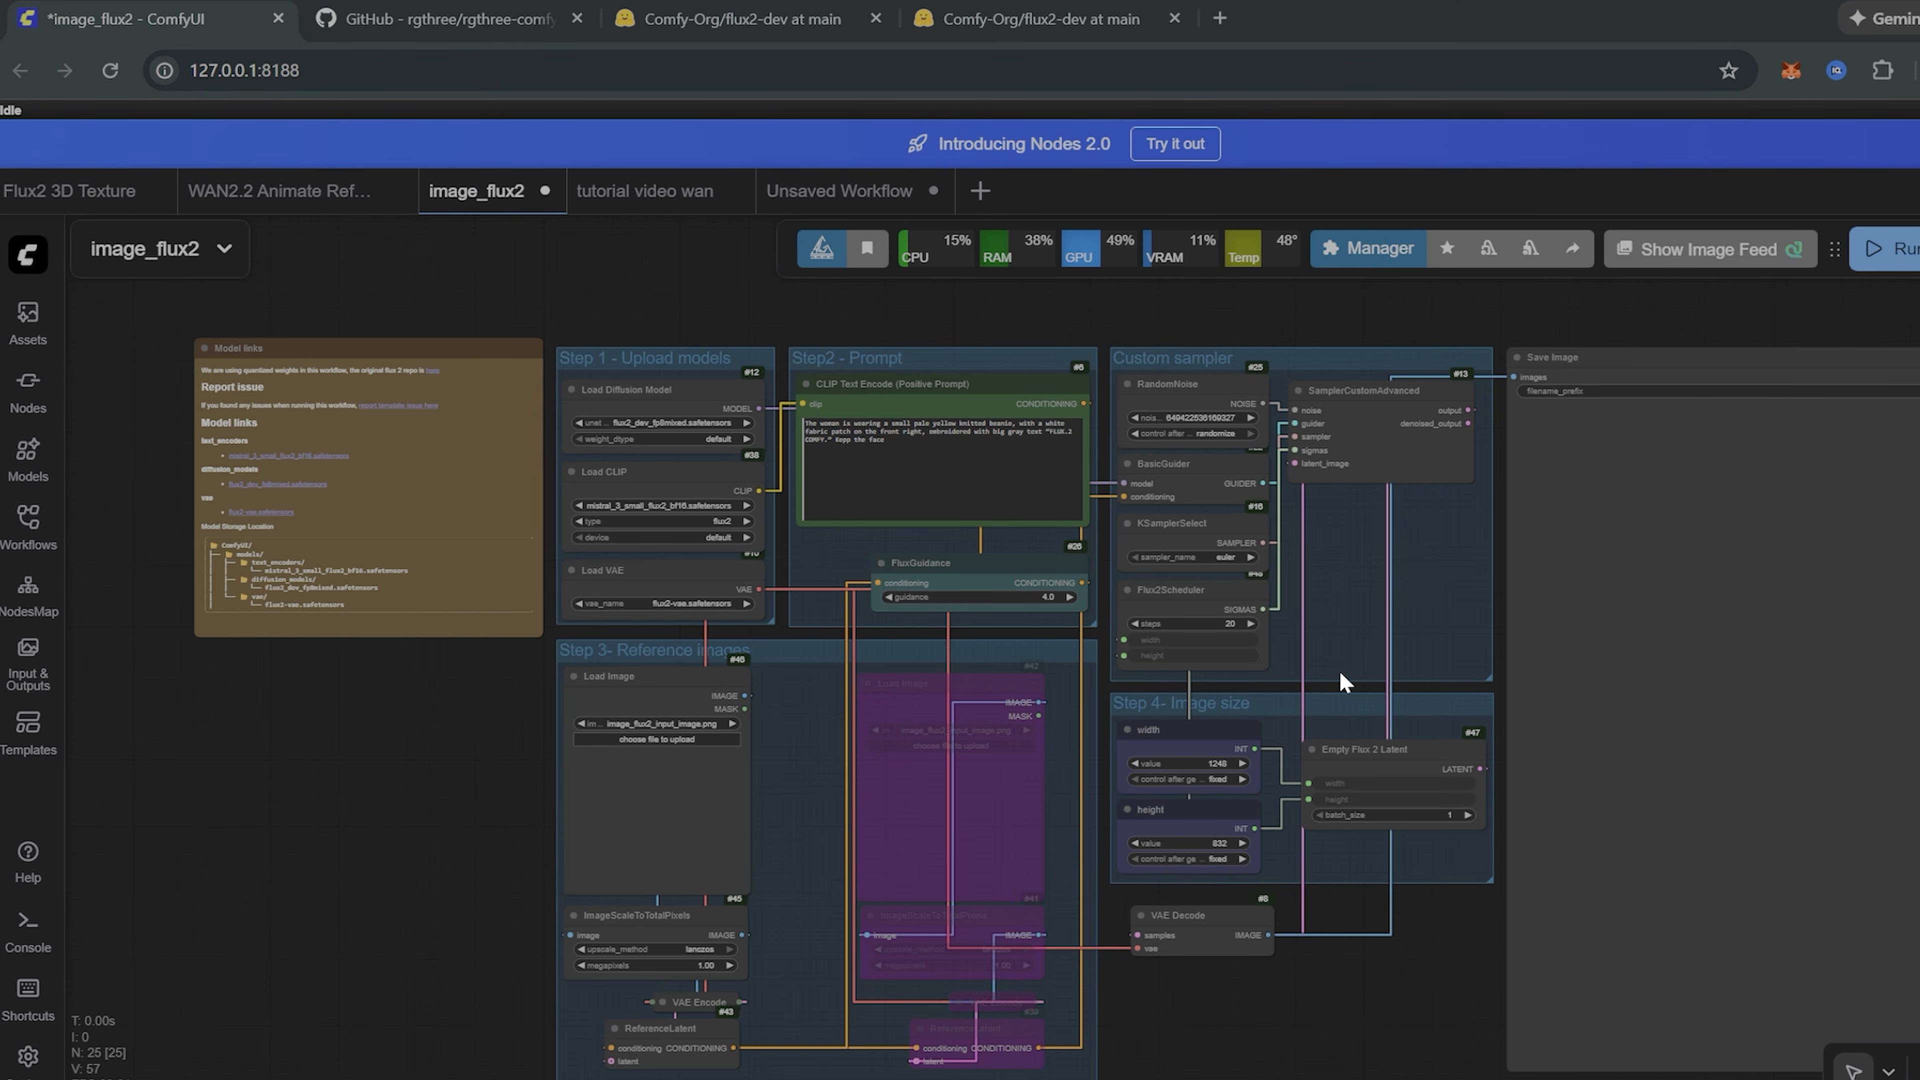
scroll(1164, 540, "up", 5)
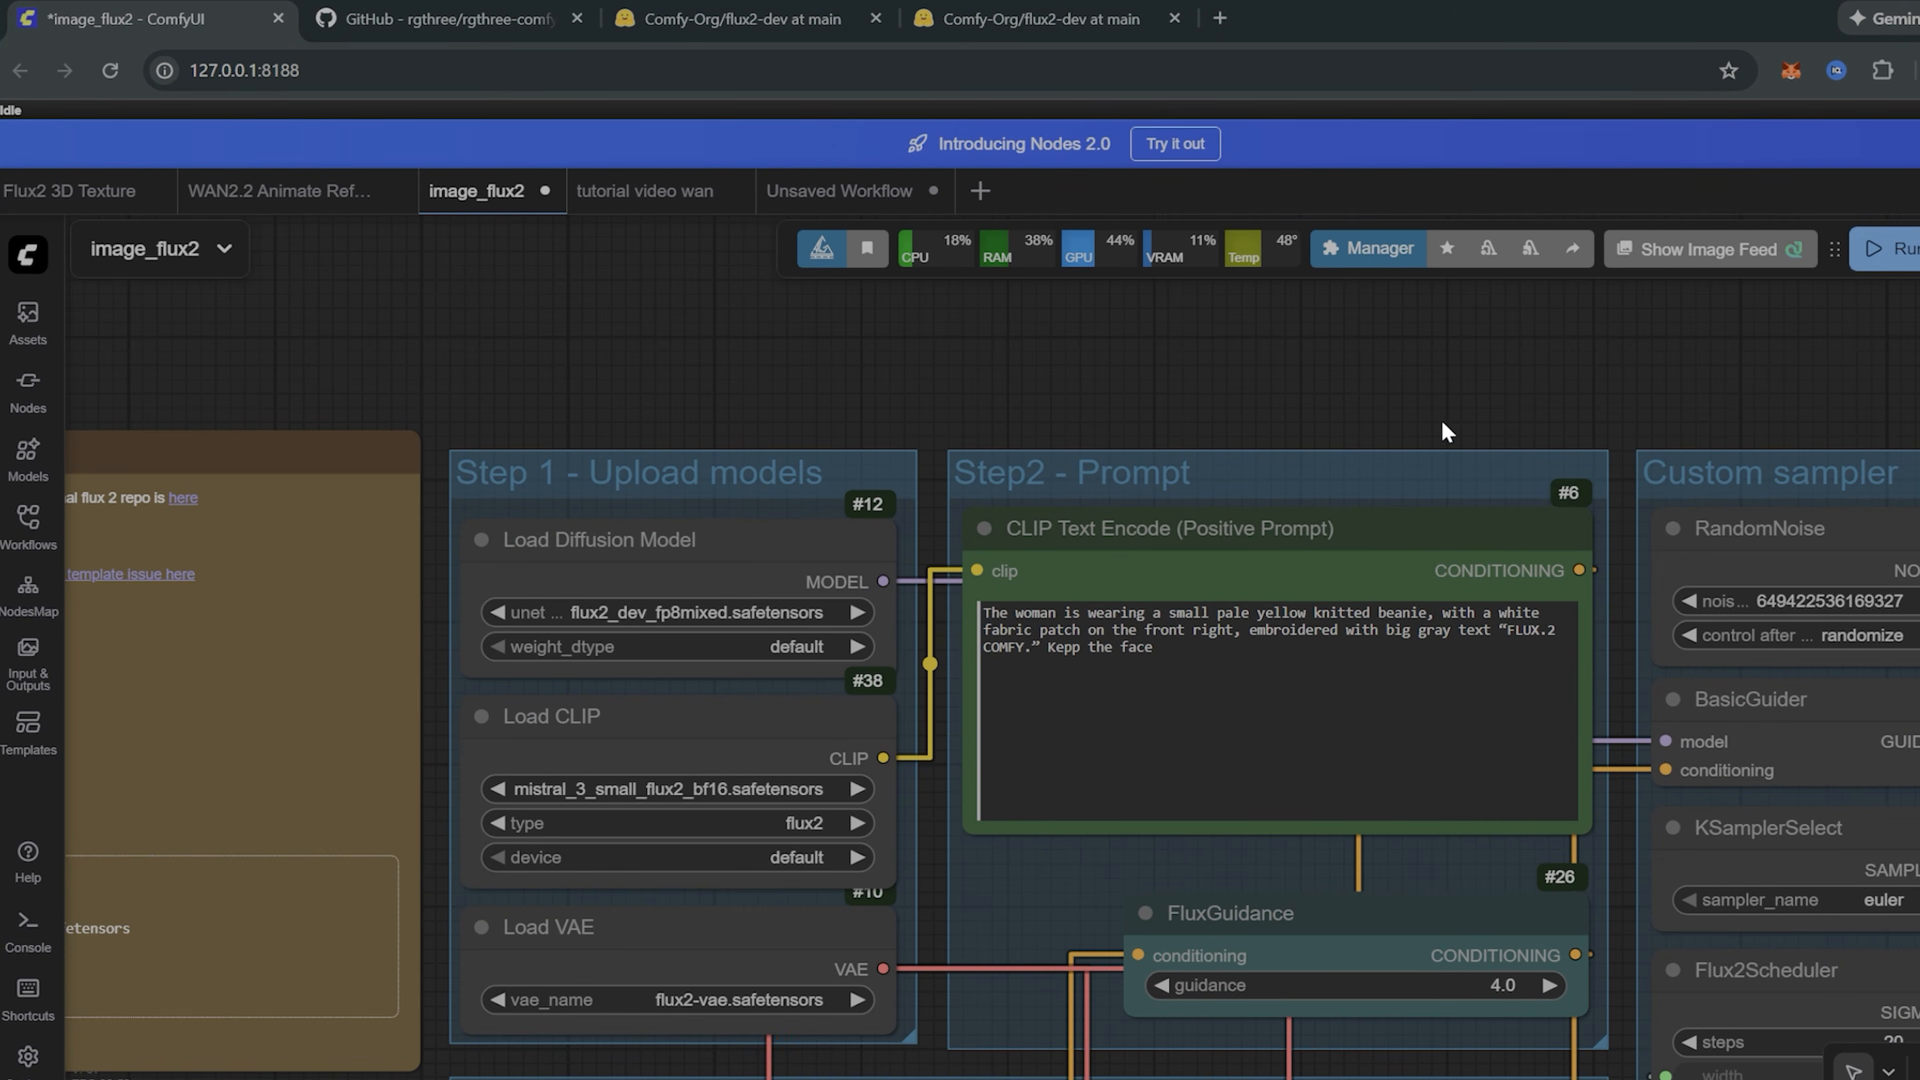
scroll(1103, 401, "down", 4)
scroll(1073, 398, "down", 2)
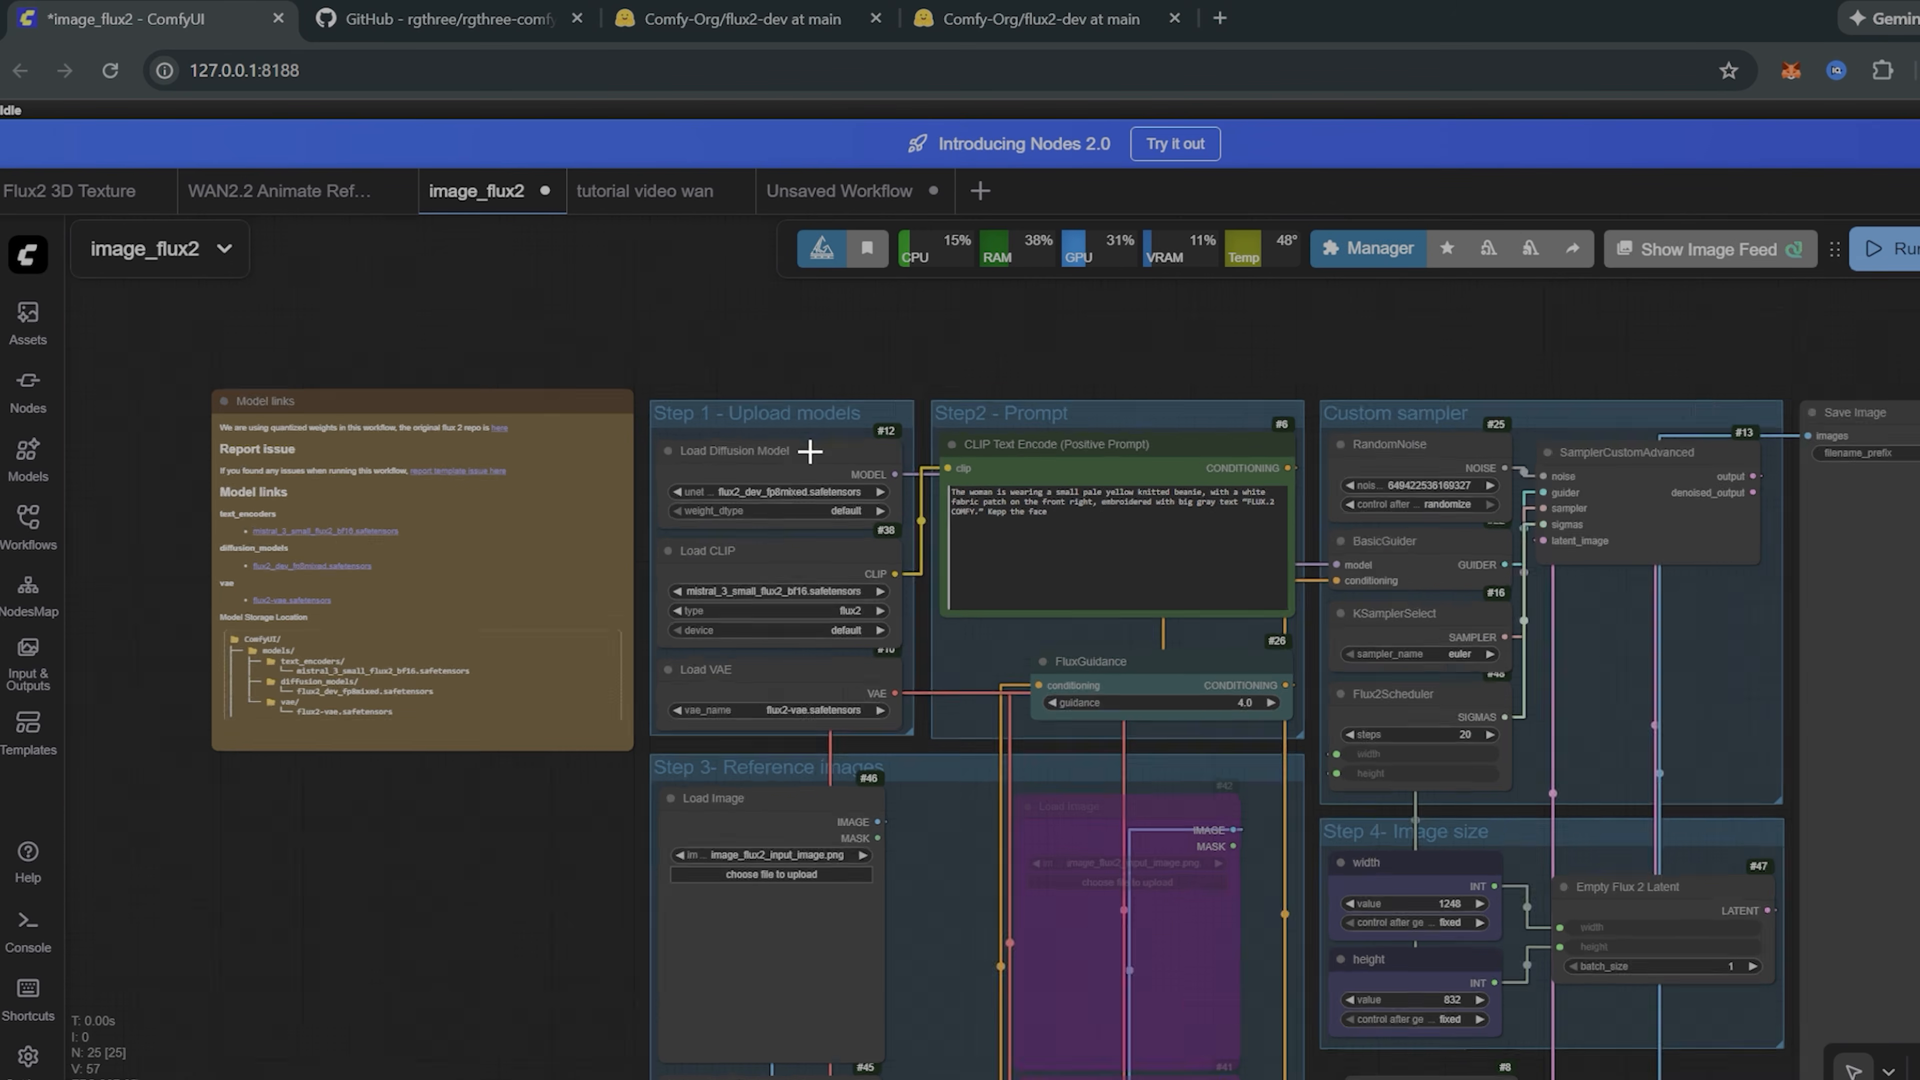
scroll(820, 465, "up", 5)
mouse_move(640, 313)
left_mouse_down()
mouse_move(660, 335)
mouse_move(631, 349)
mouse_move(650, 324)
left_mouse_up()
left_click(711, 514)
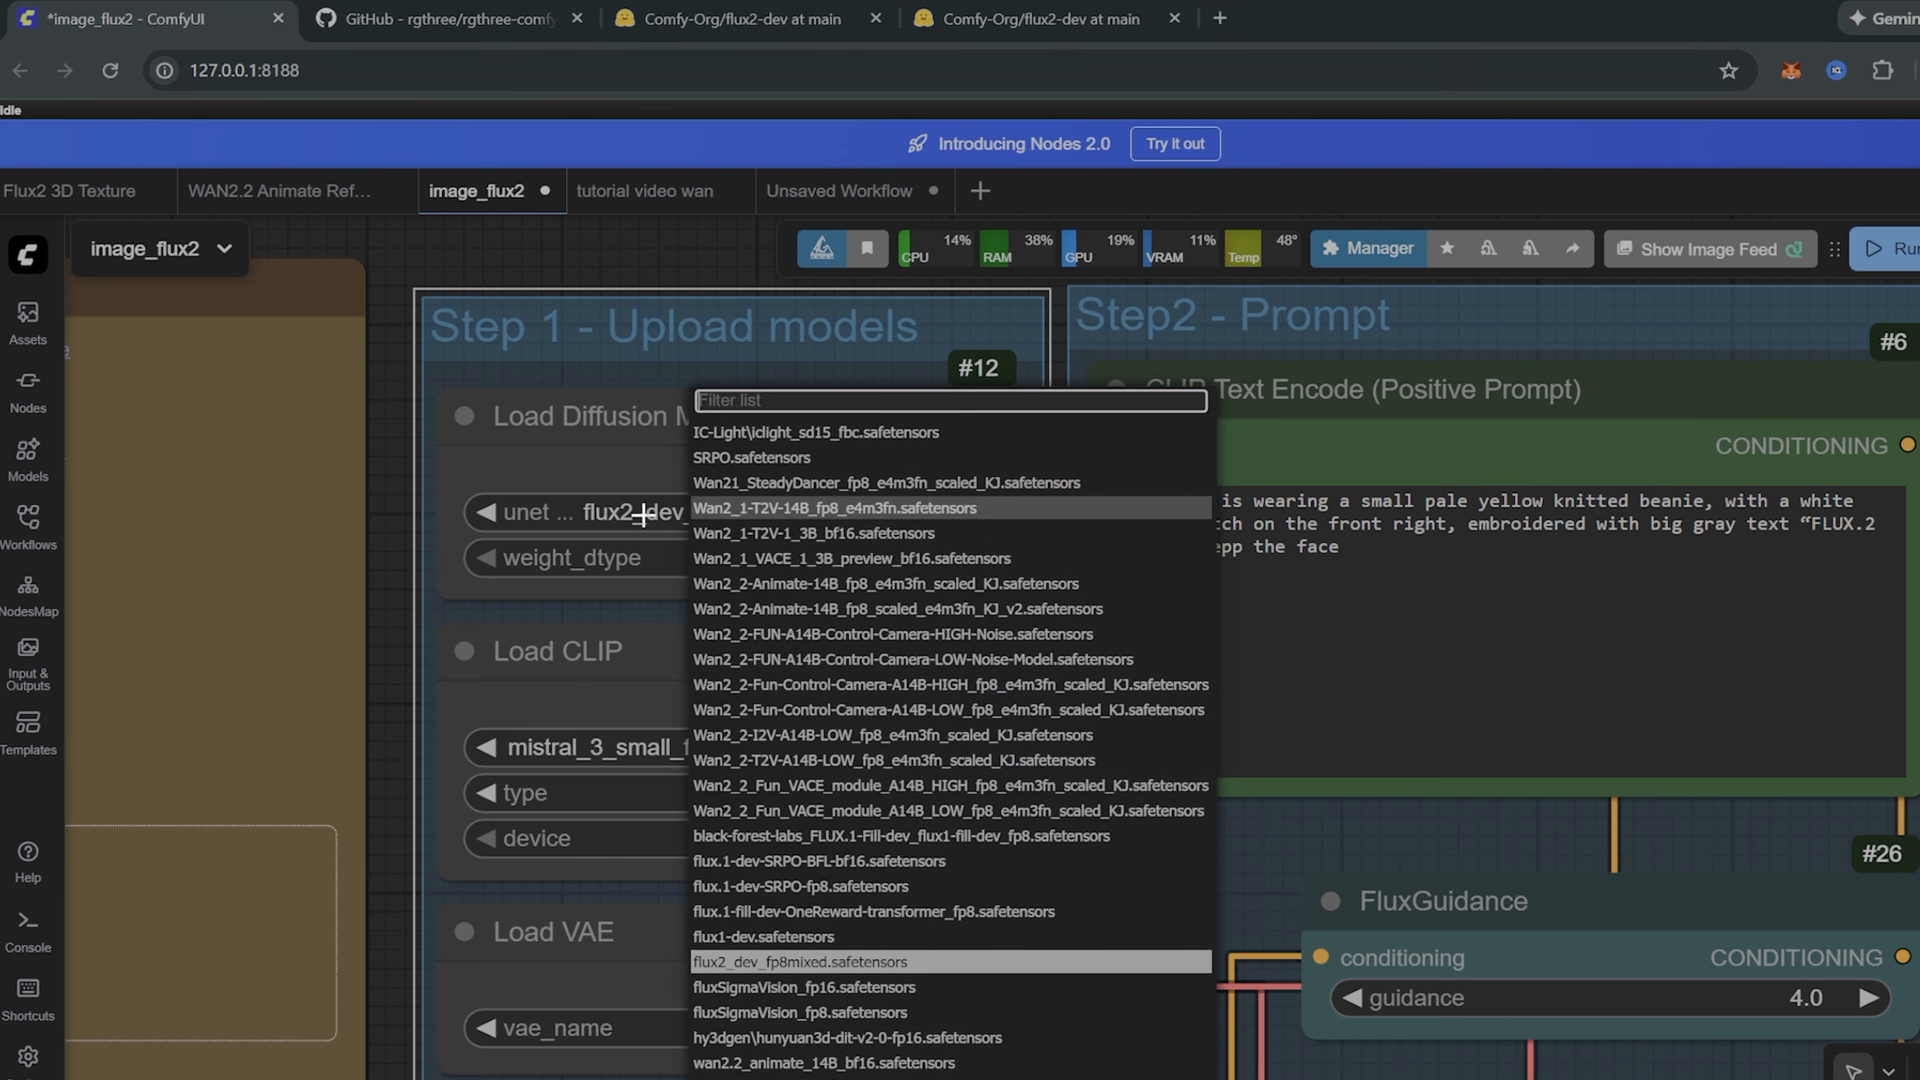
left_click(463, 723)
left_click(812, 474)
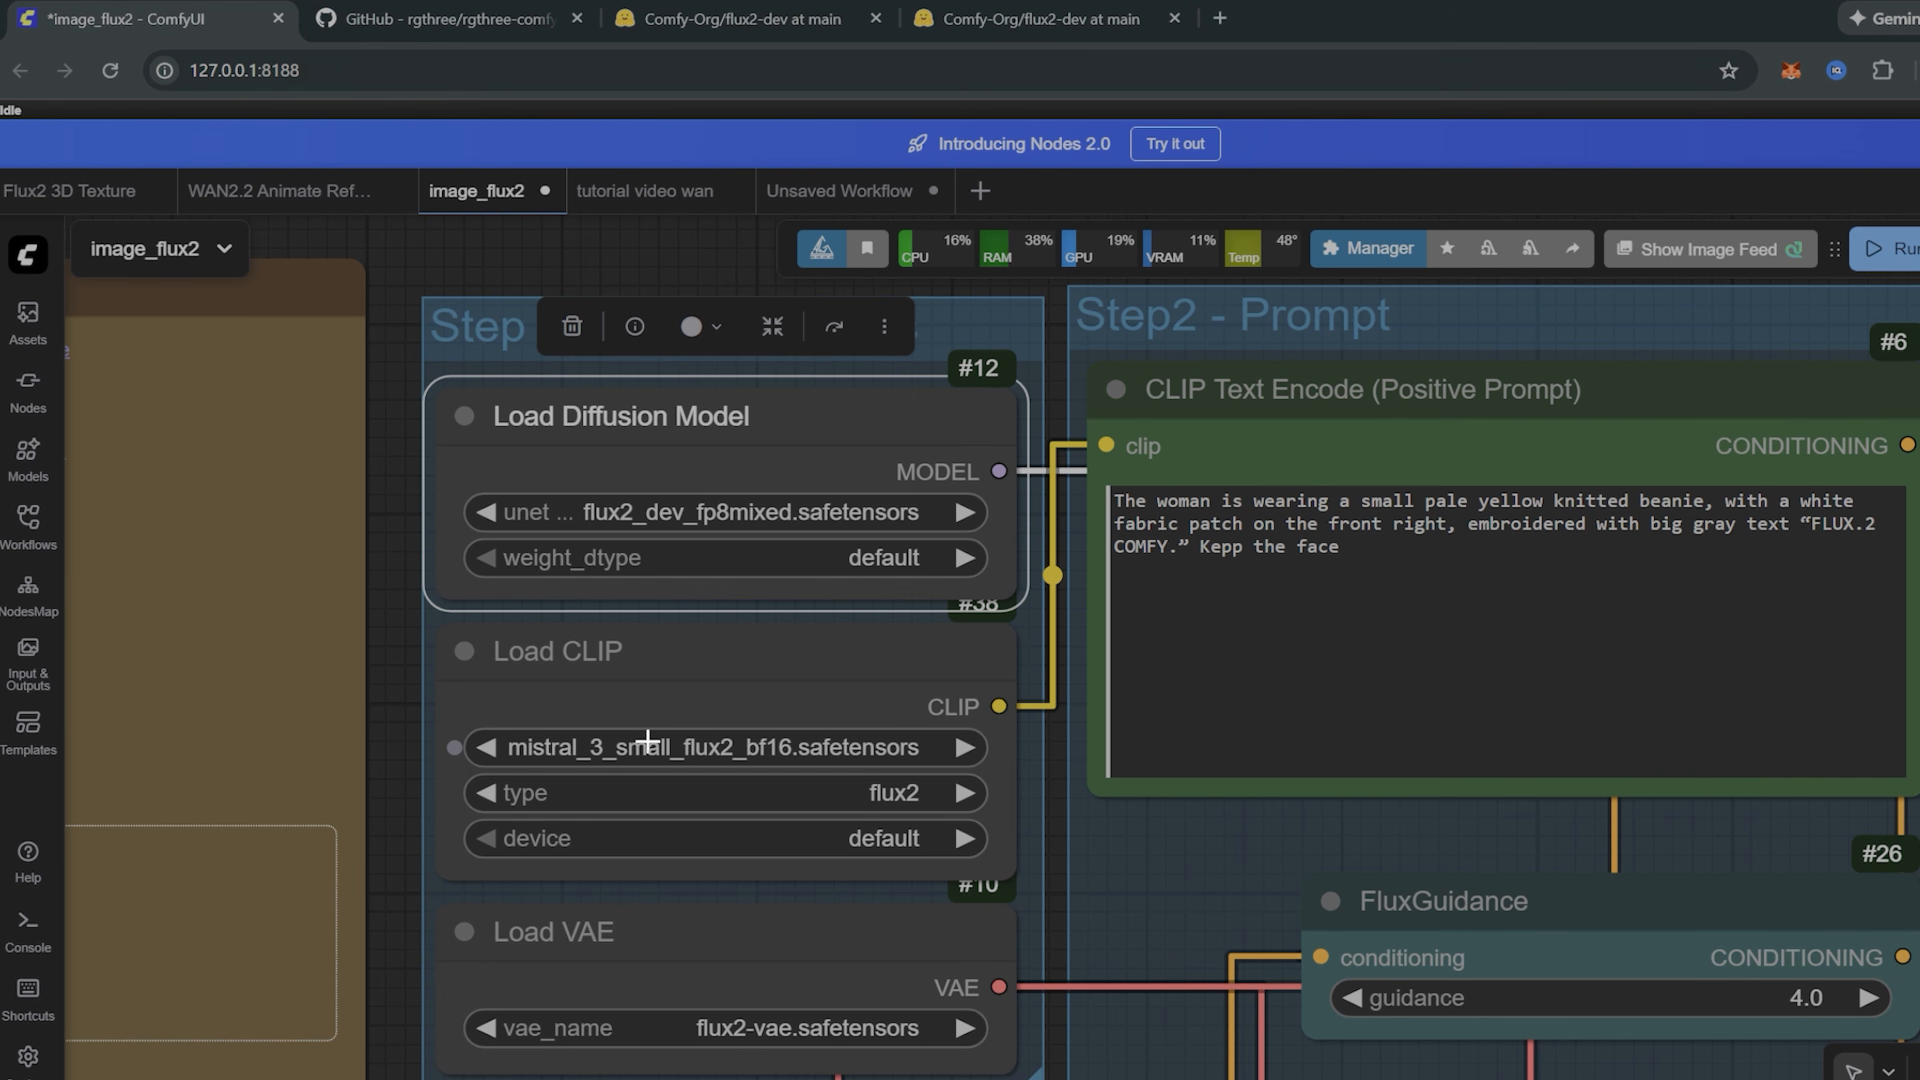
Step: Highlight the whole text in the CLIP Text Encode (Positive Prompt) node, and place the text cursor at its end
scroll(1255, 823, "right", 10)
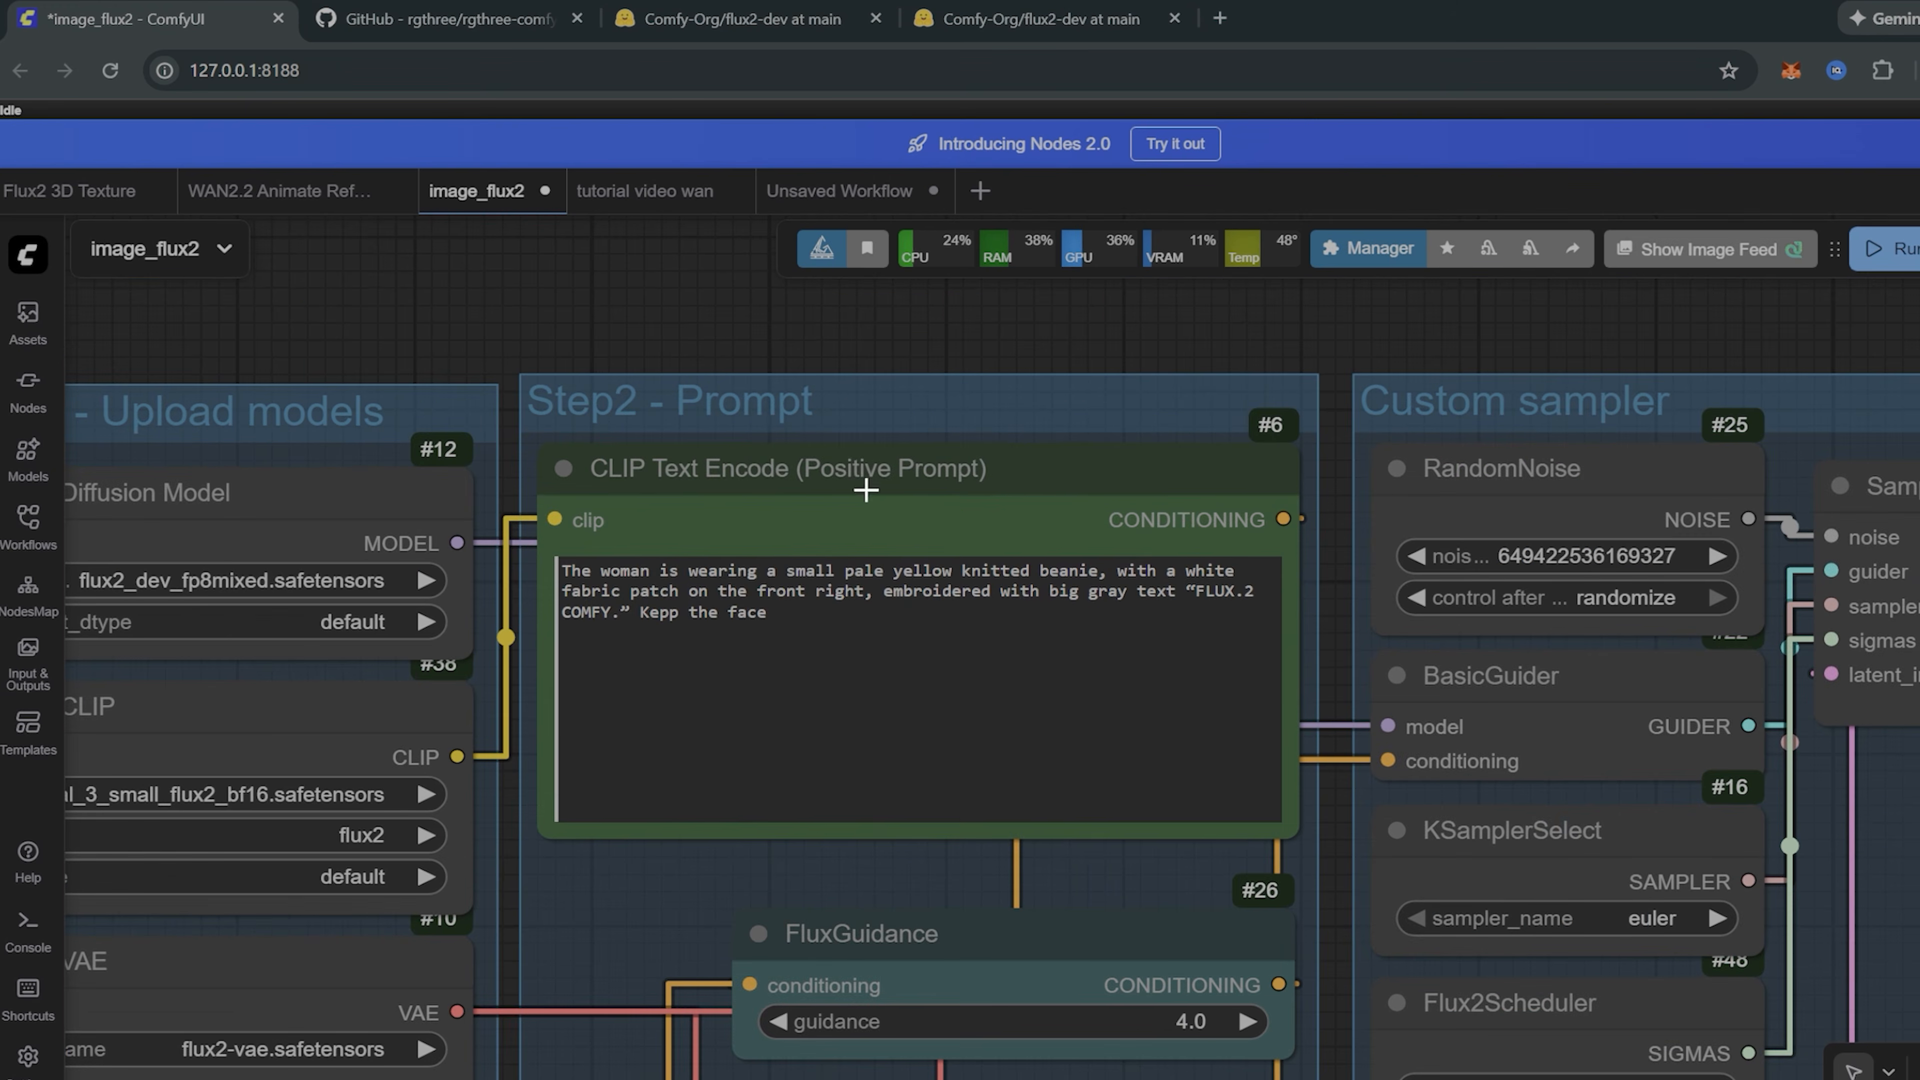
left_click(854, 493)
left_click_drag(775, 639, 536, 567)
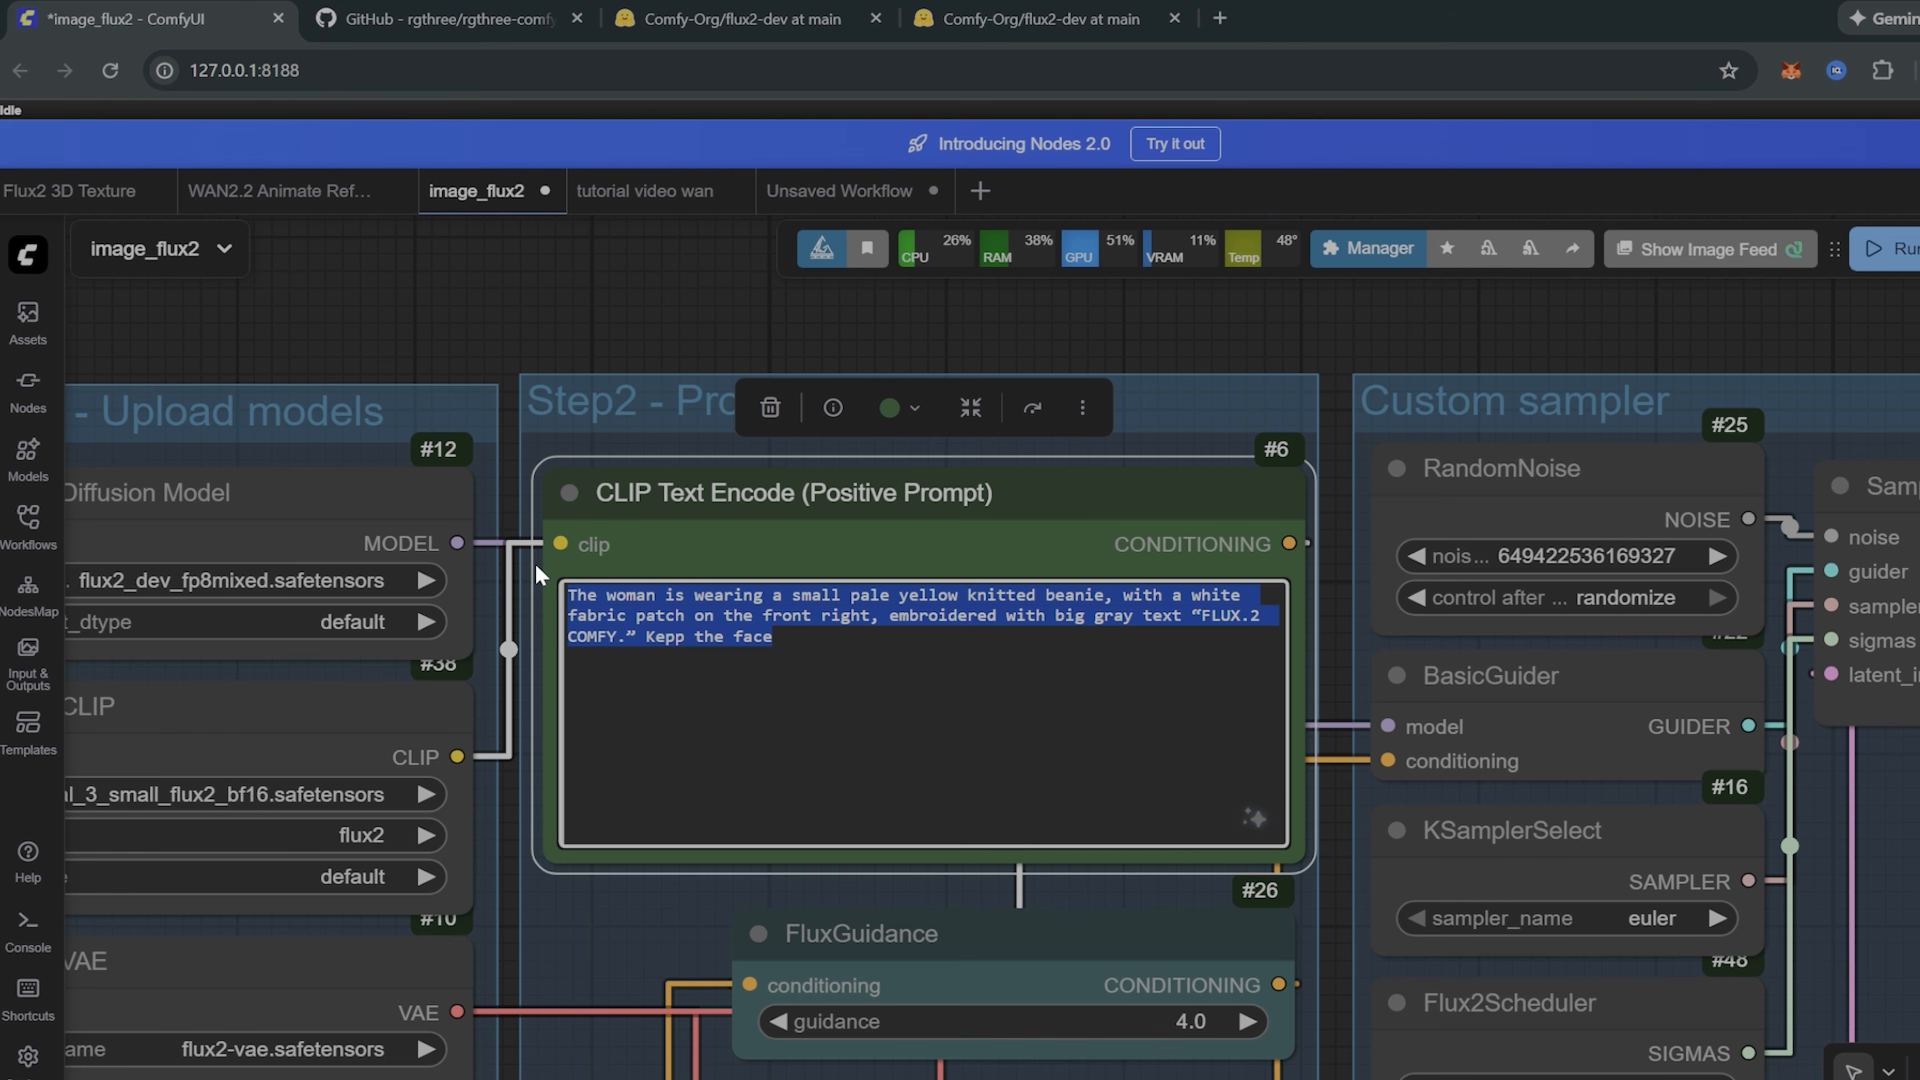
left_click(775, 638)
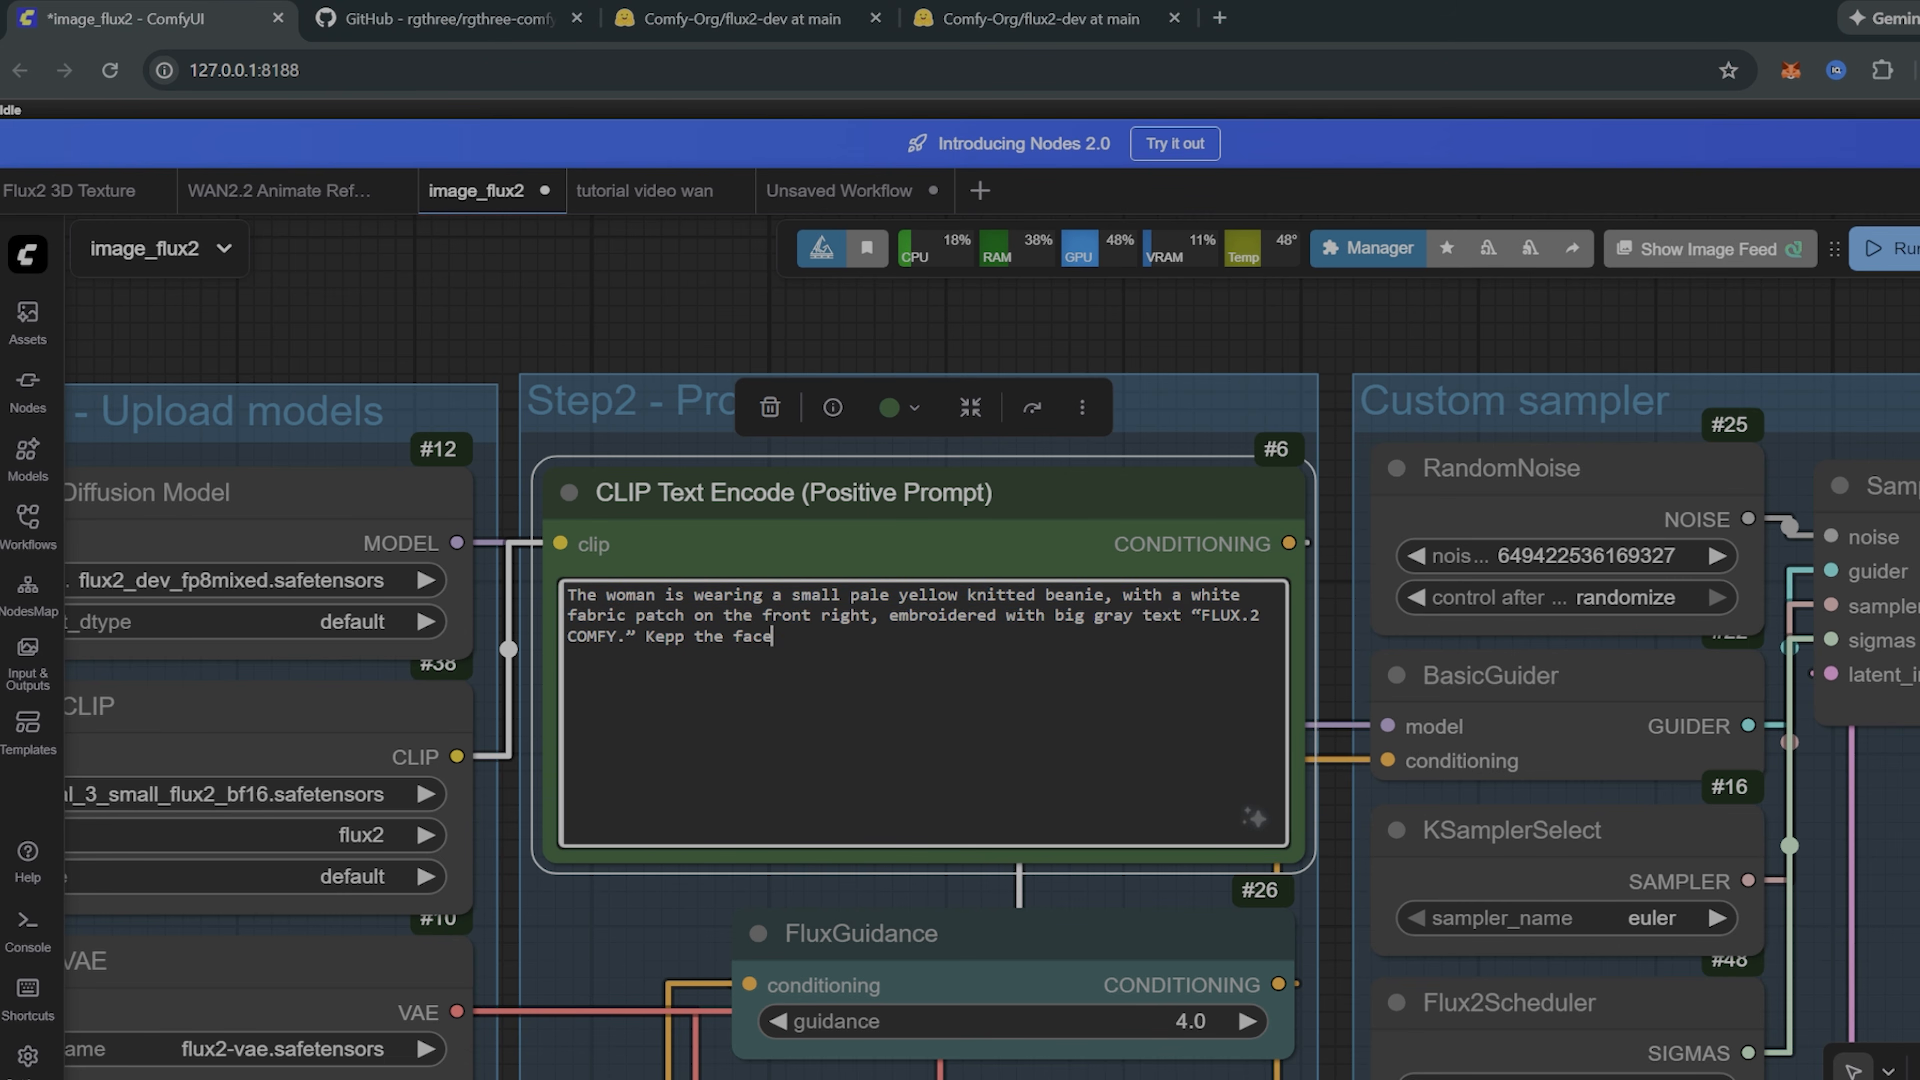
Step: Enable the bypassed second reference chain in Step 3: Load Image, ImageScaleToTotalPixels, VAE Encode and ReferenceLatent
scroll(709, 805, "down", 5)
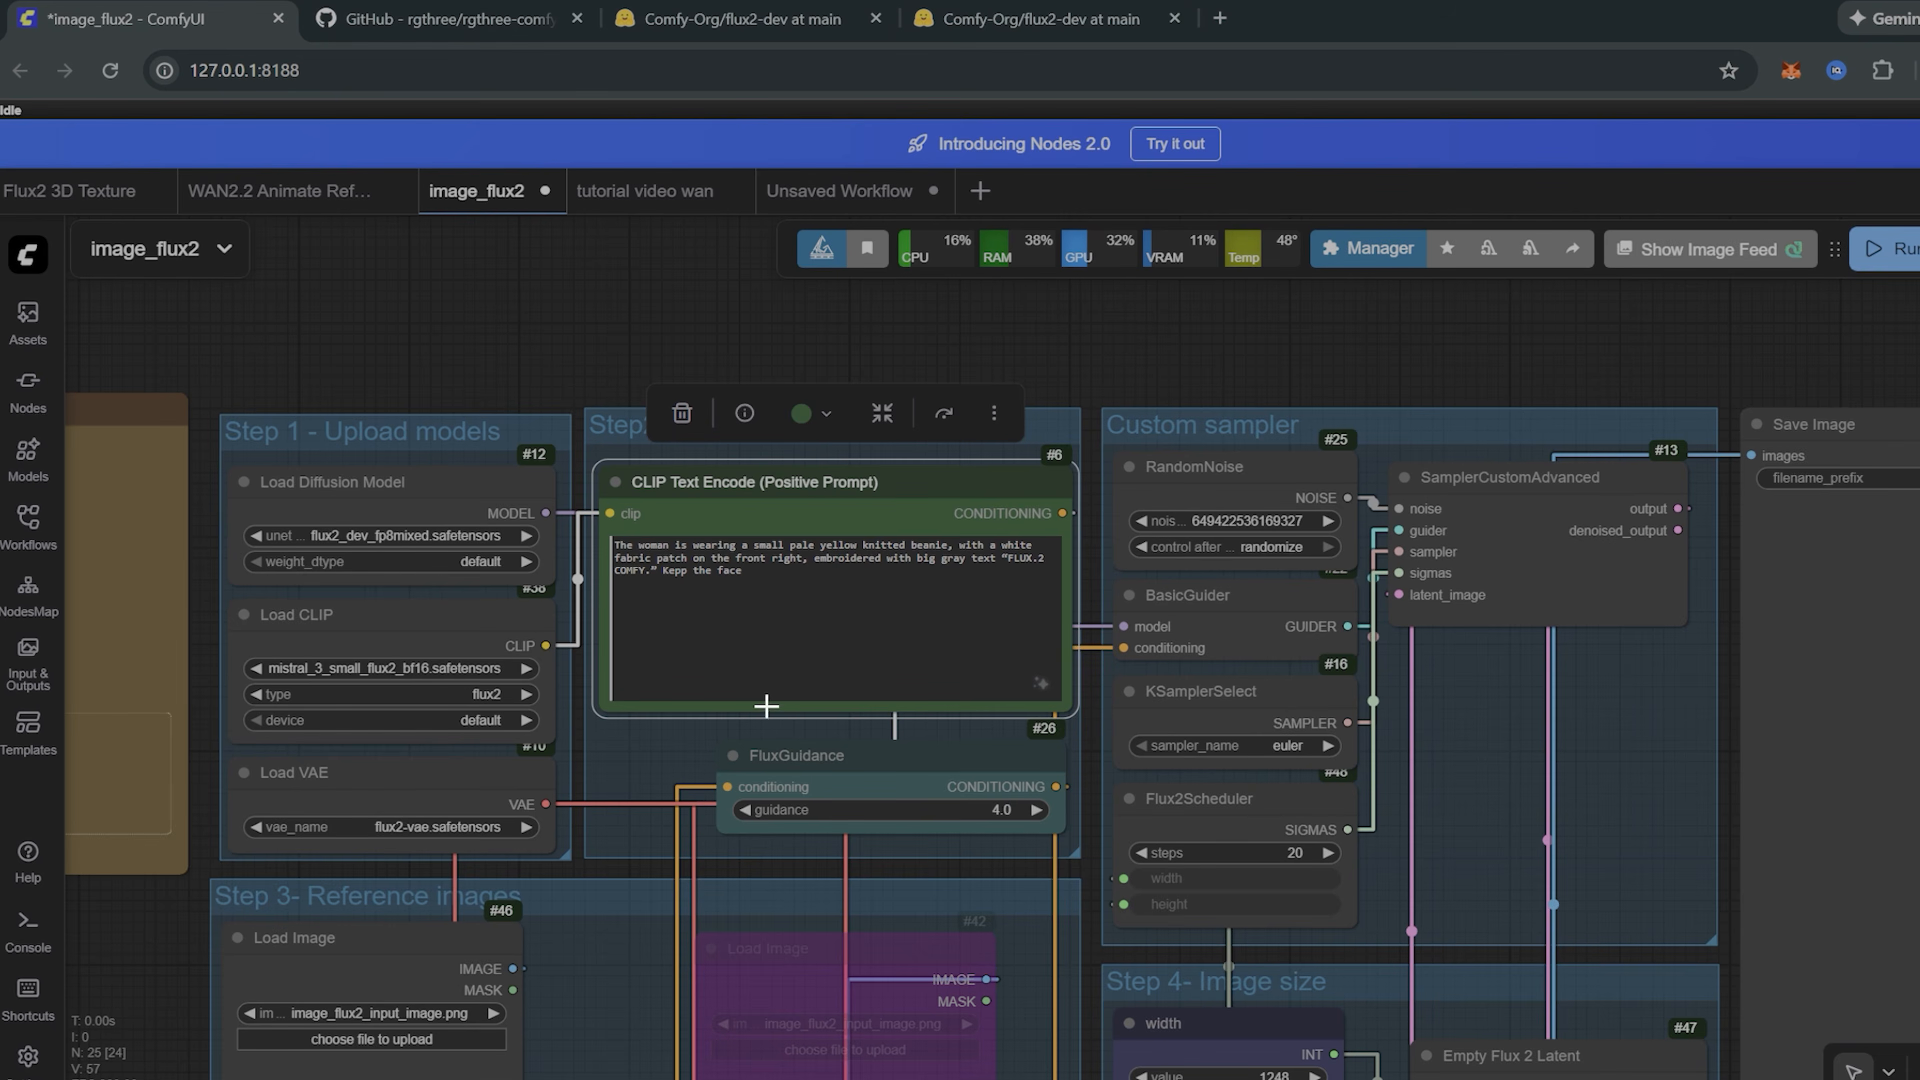
scroll(762, 699, "down", 3)
scroll(857, 652, "up", 5)
left_click_drag(721, 603, 1059, 643)
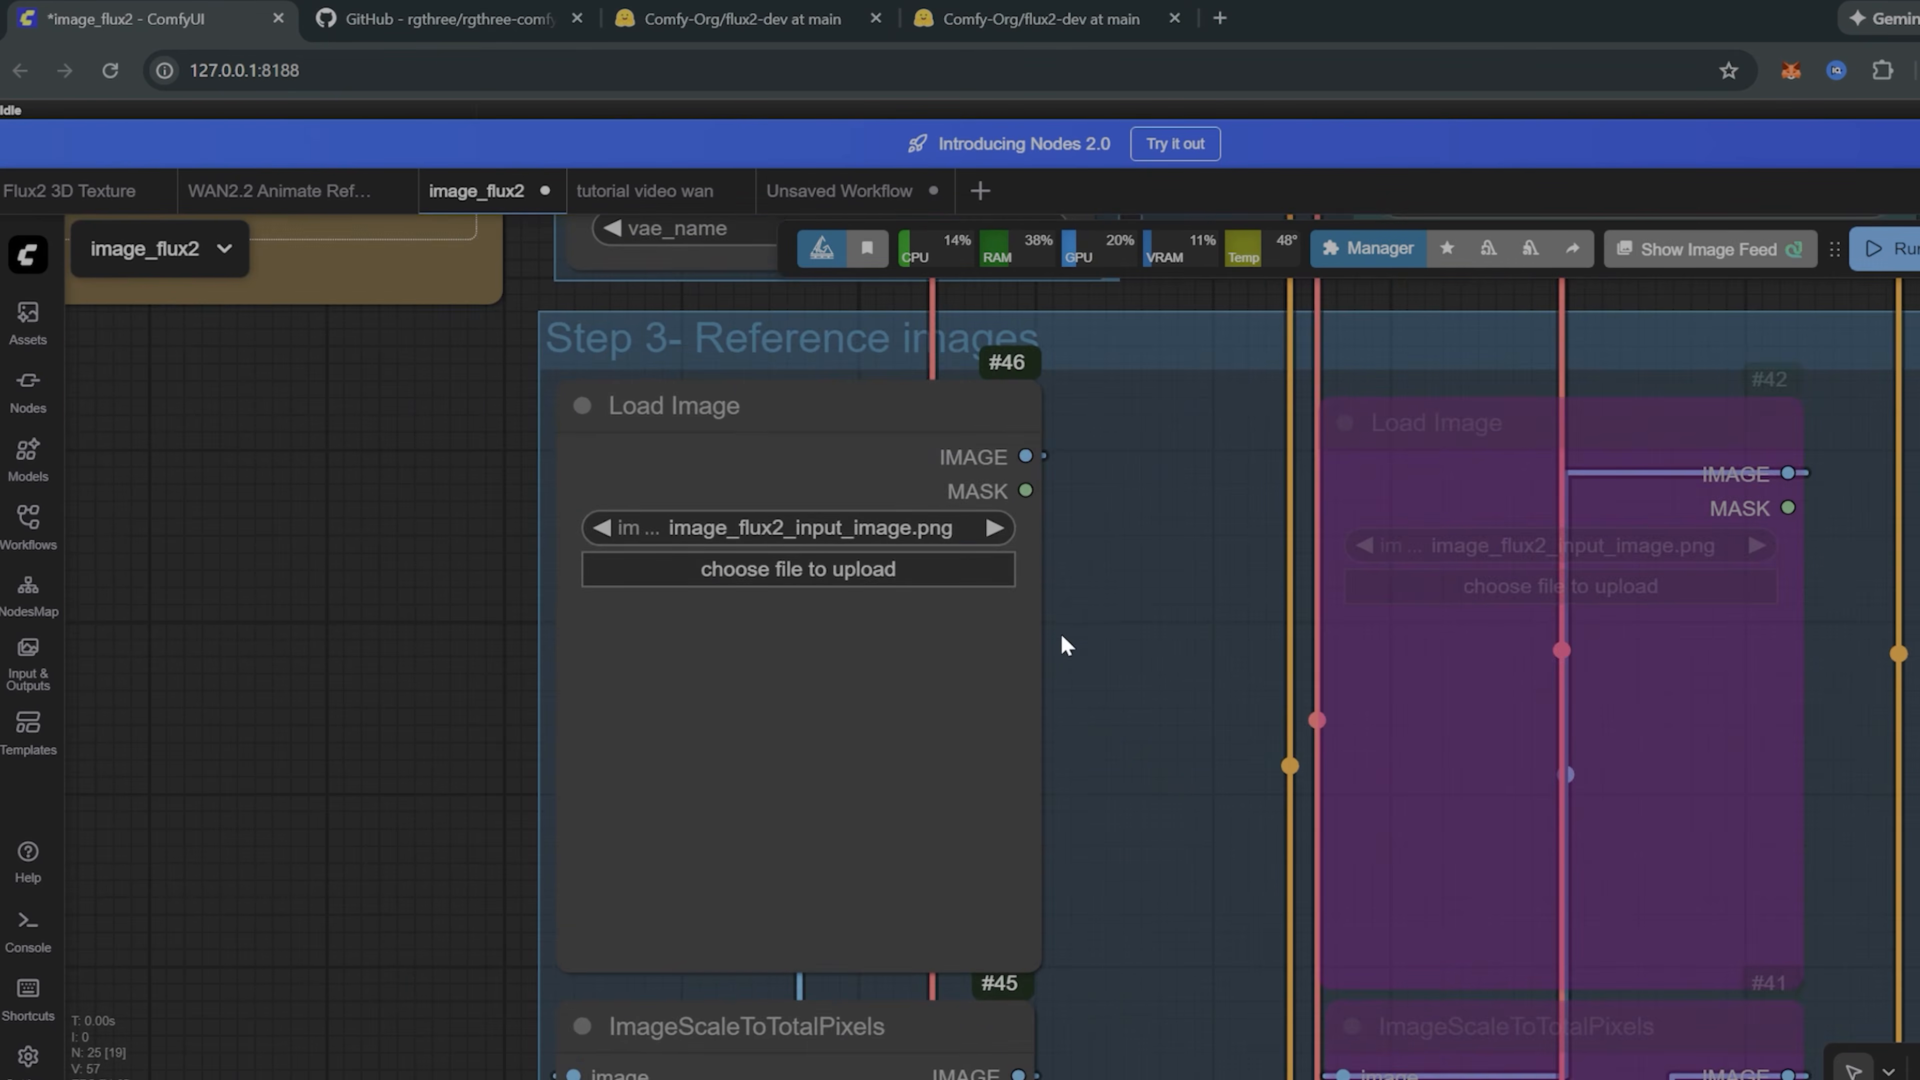
scroll(1066, 656, "down", 3)
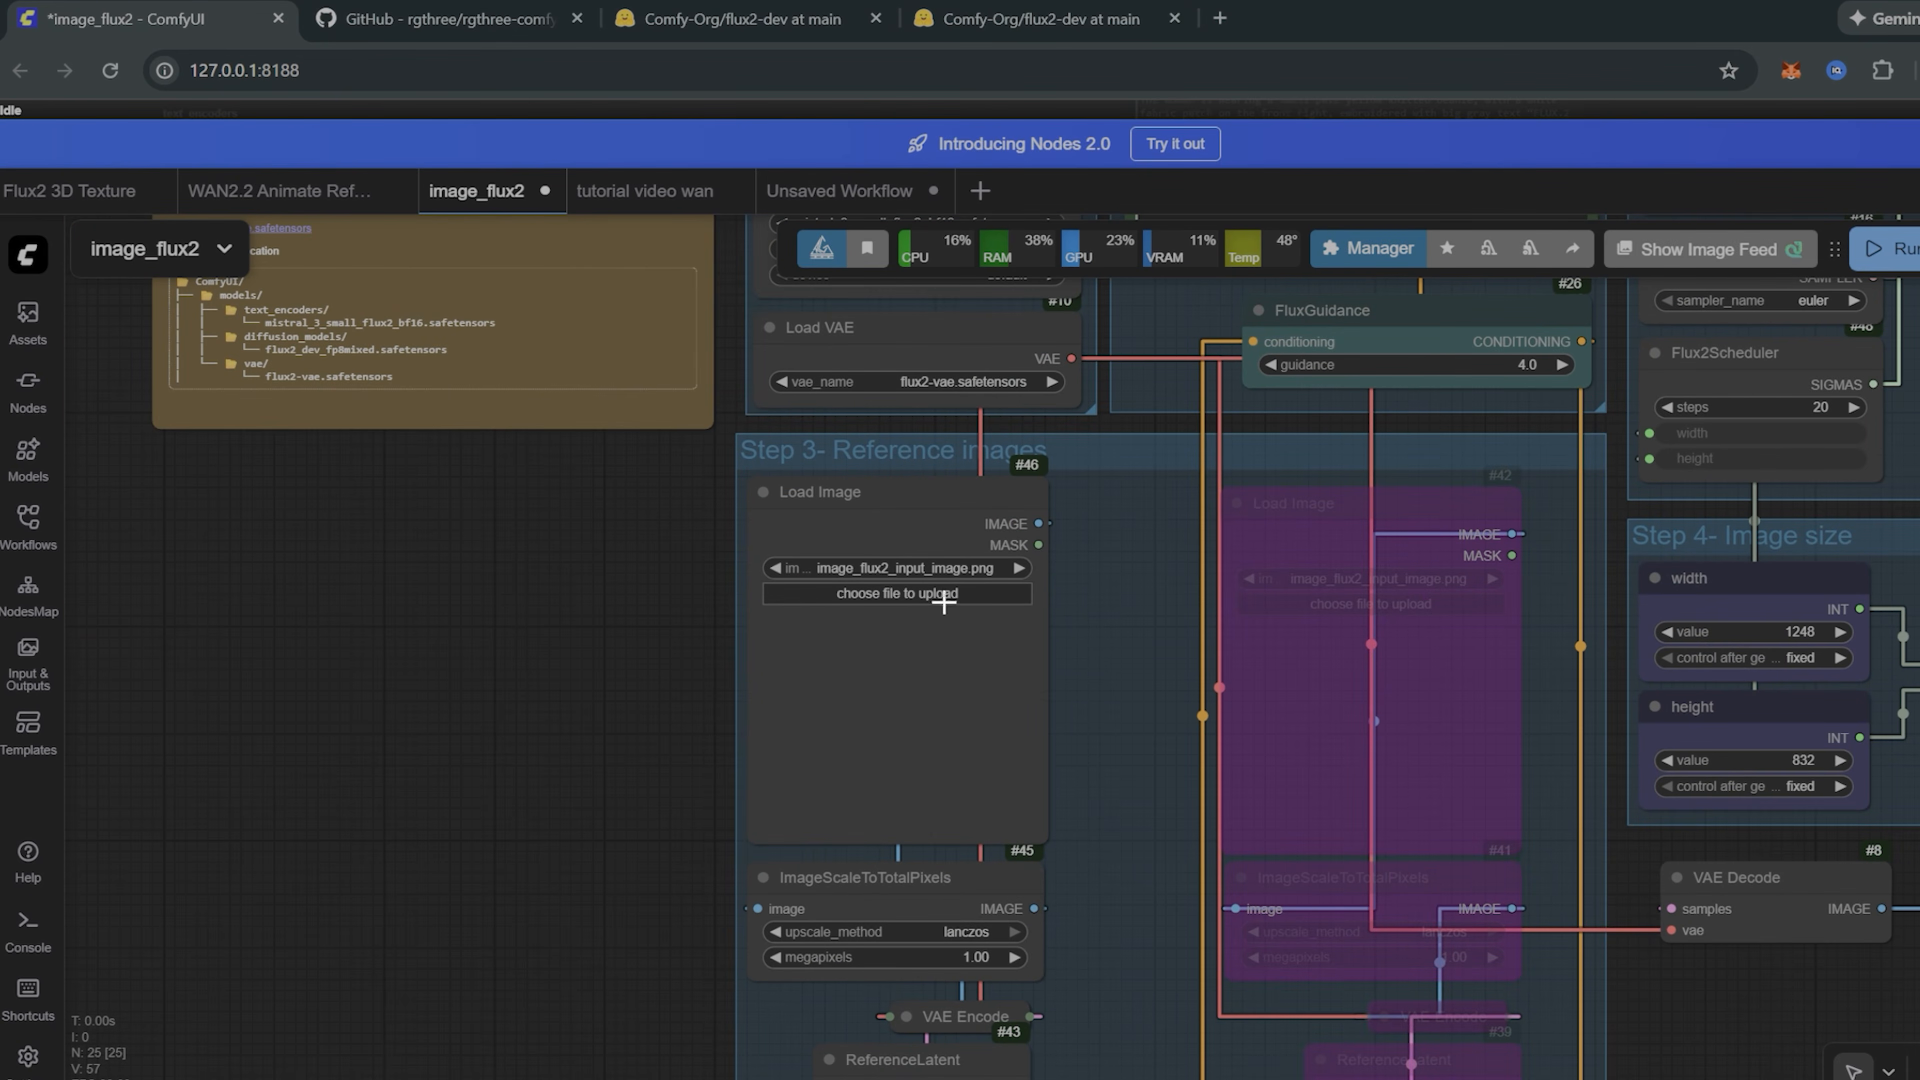
scroll(1096, 651, "right", 2)
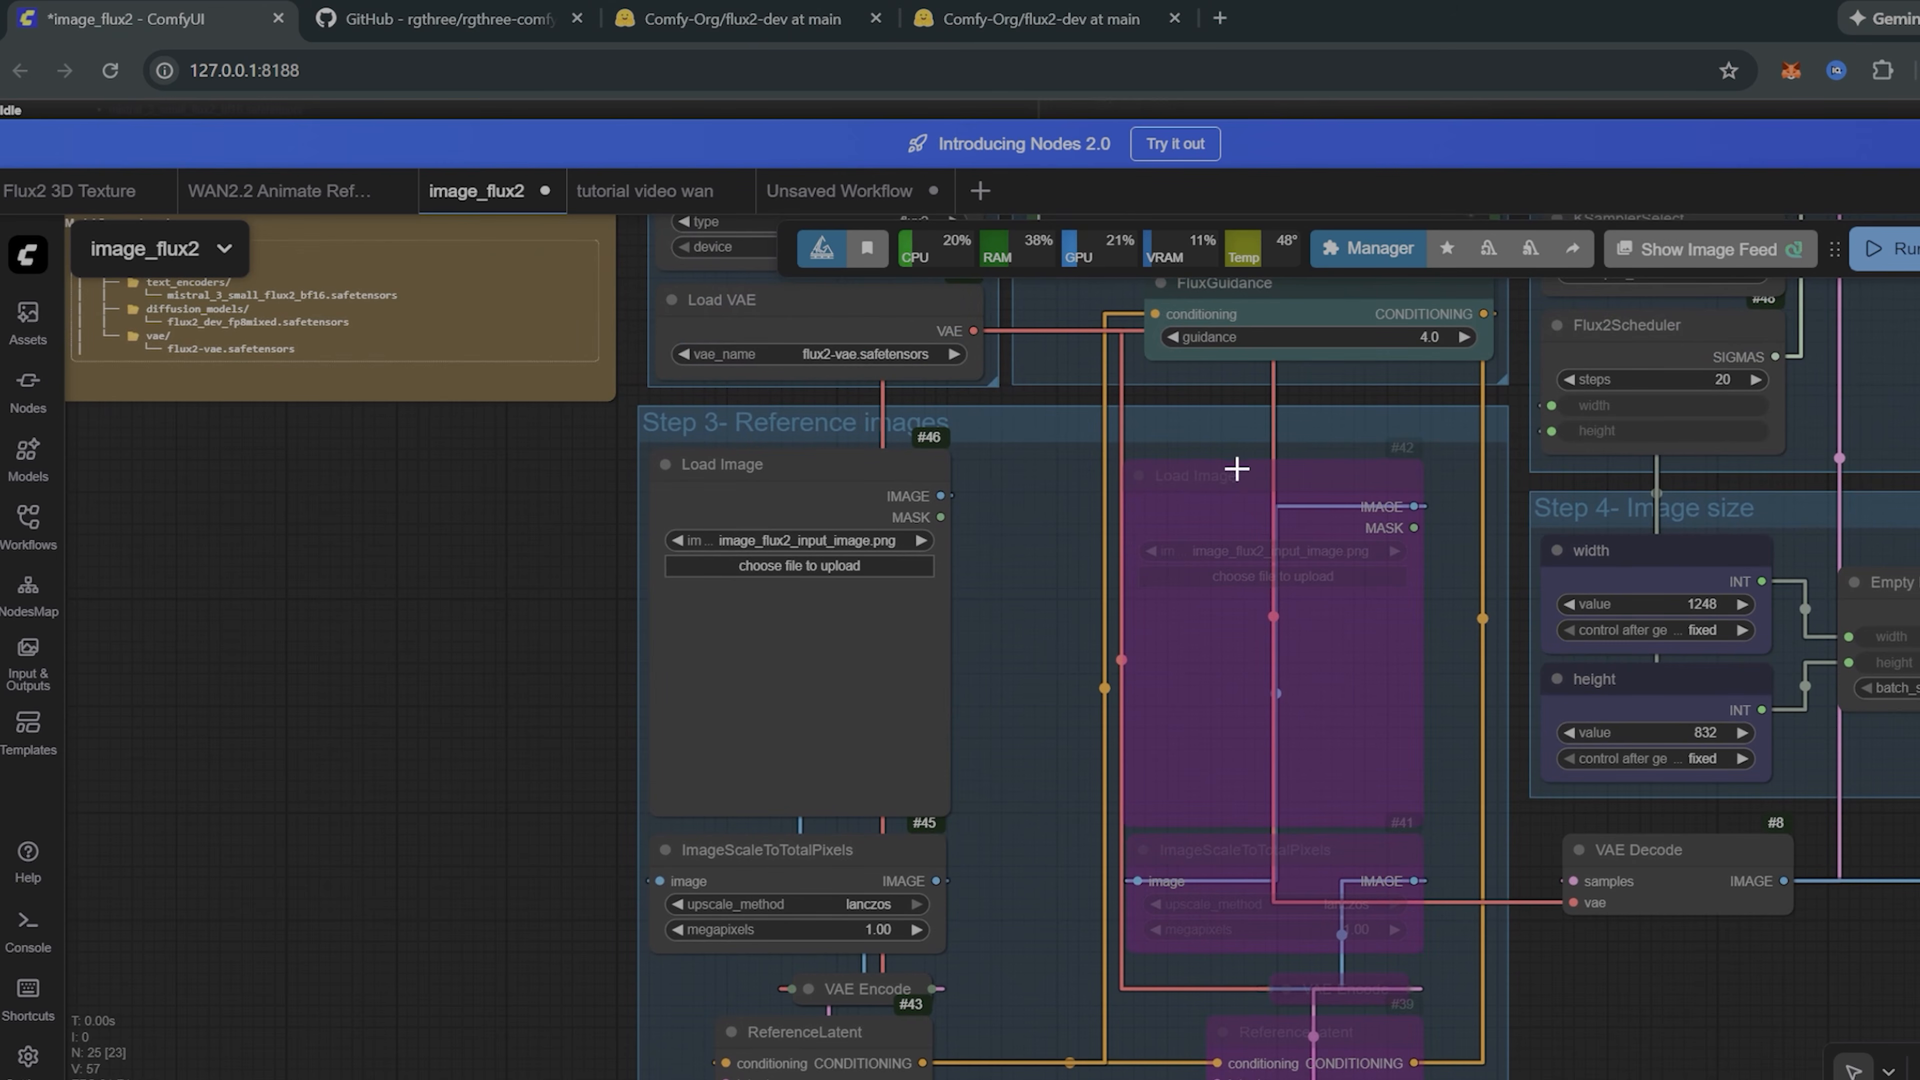
scroll(970, 583, "right", 2)
scroll(970, 582, "down", 2)
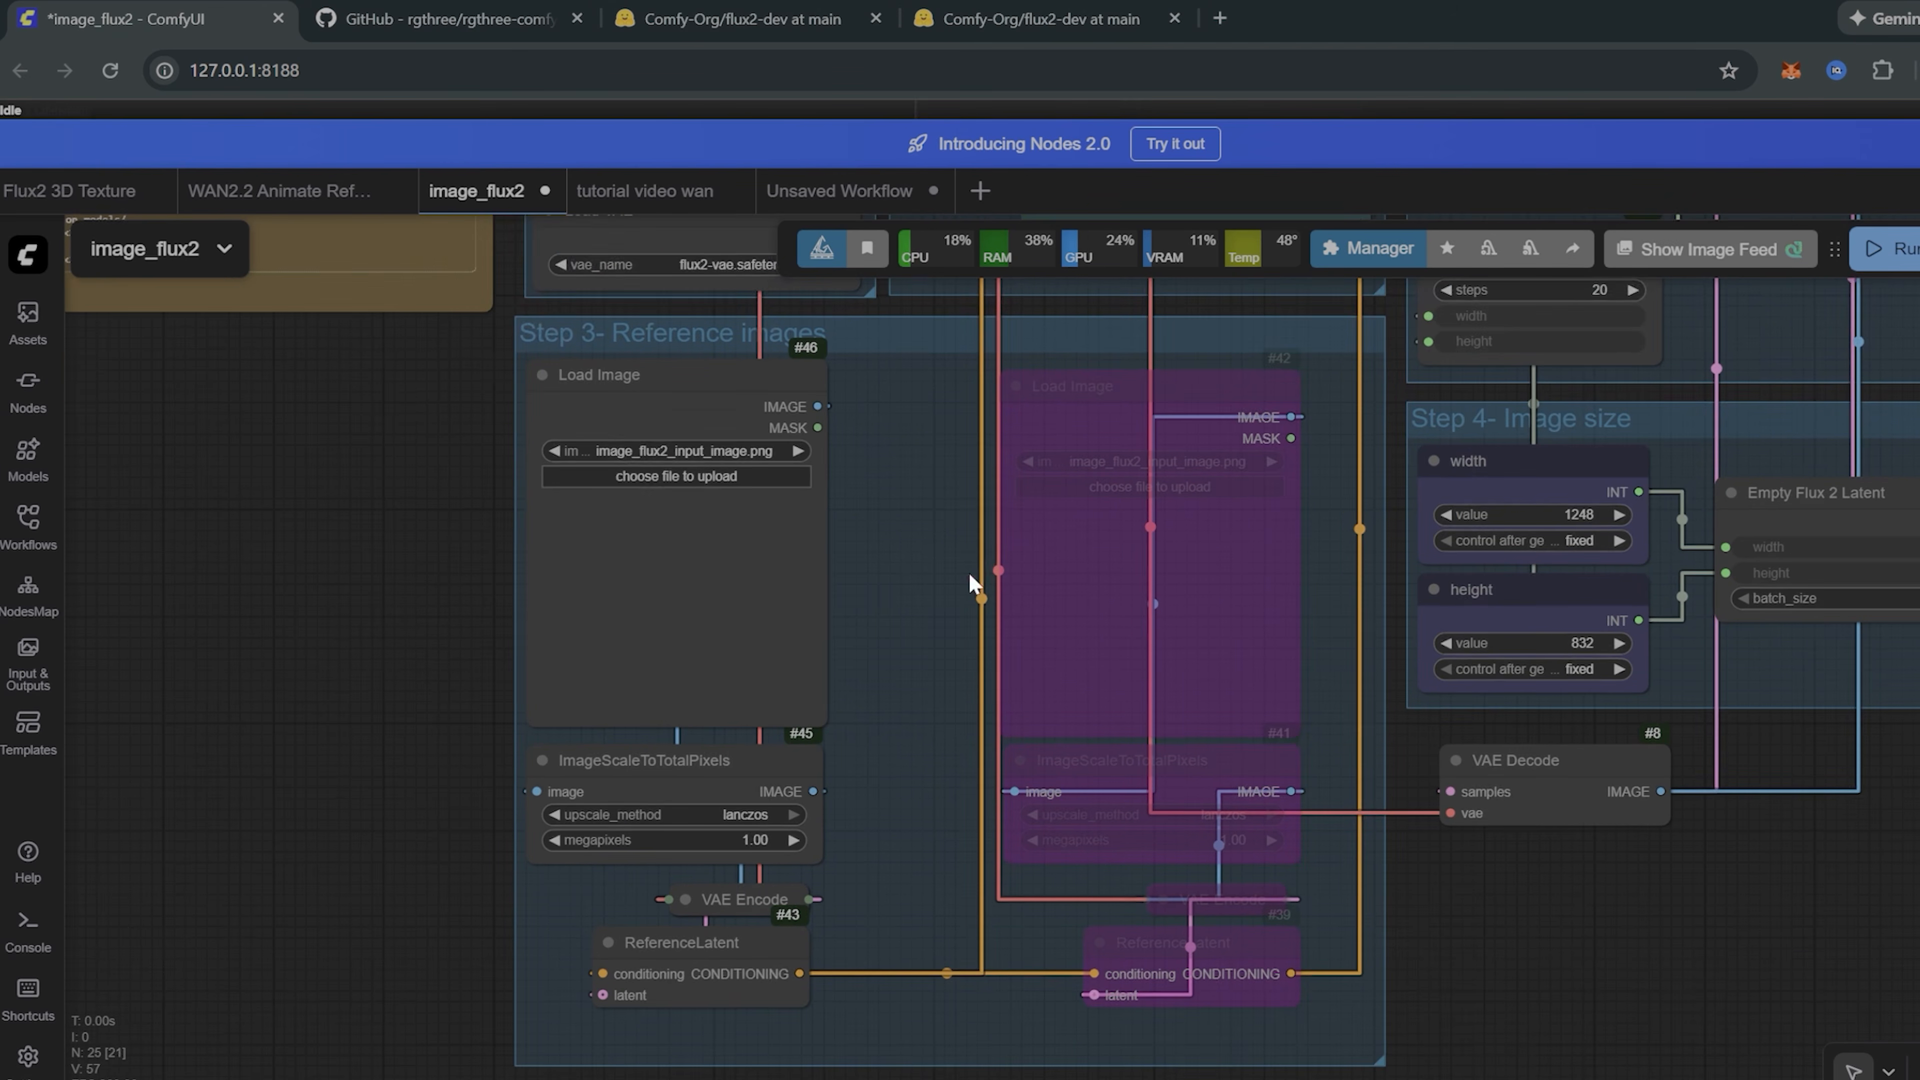
left_click_drag(913, 373, 1298, 1012)
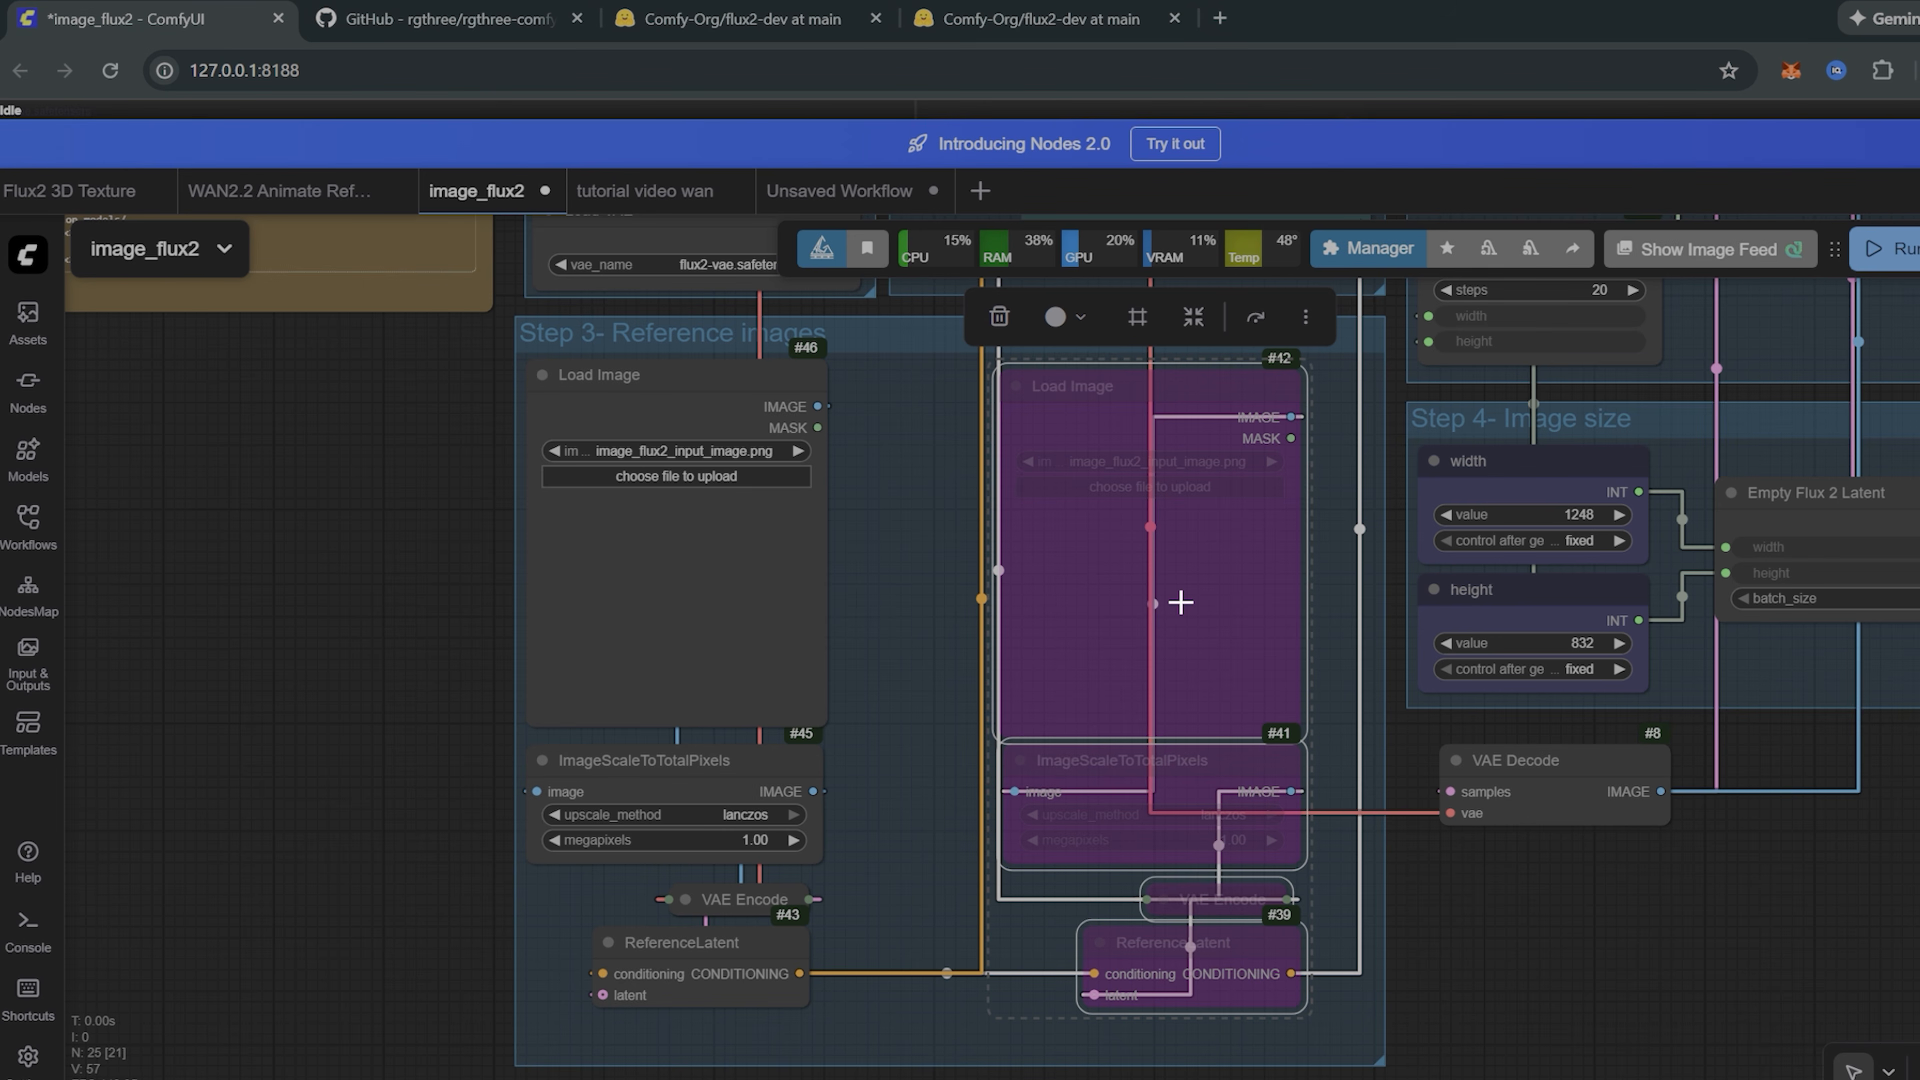
key("ctrl+b")
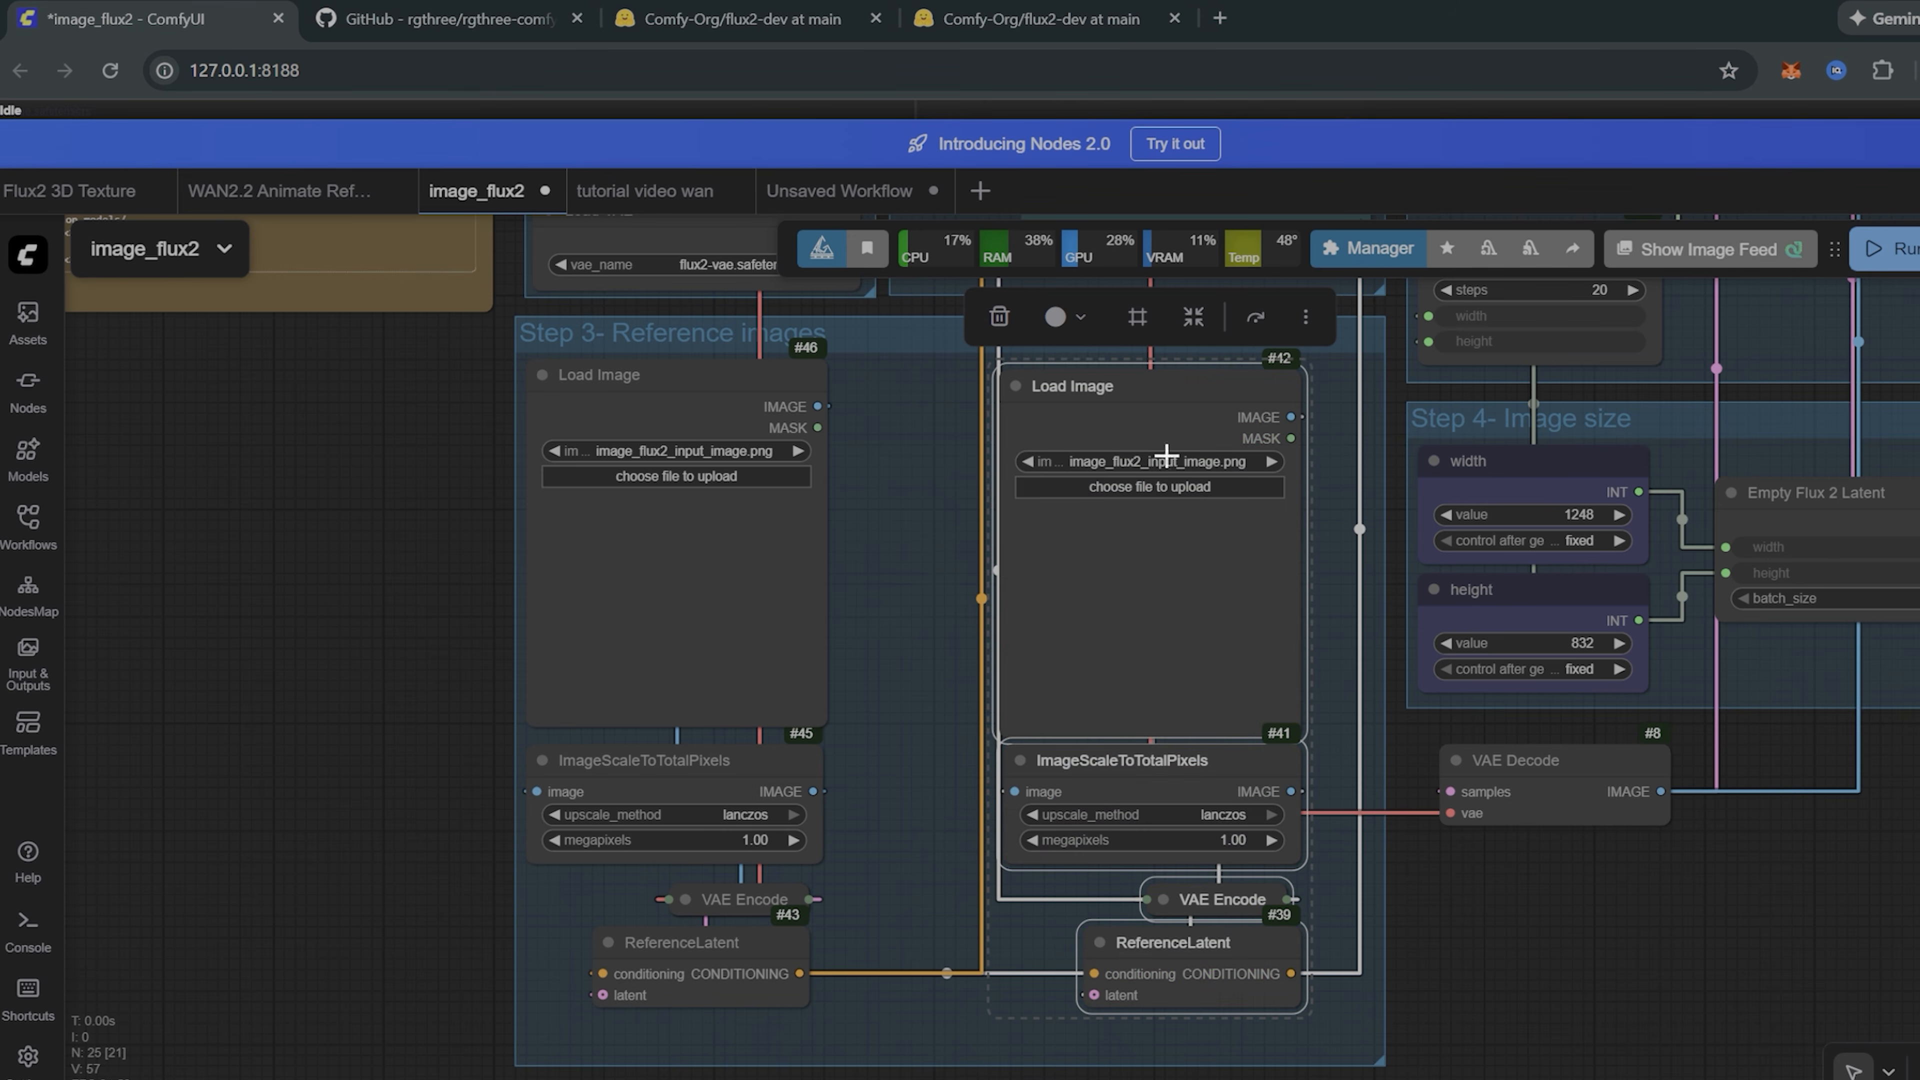
Step: Clear the node selection and nudge the second Load Image node slightly within the Step 3 reference images group
left_click(900, 478)
mouse_move(1140, 408)
left_mouse_down()
mouse_move(1051, 405)
mouse_move(1171, 401)
mouse_move(1127, 398)
left_mouse_up()
scroll(908, 399, "up", 3)
left_click(965, 588)
scroll(964, 587, "up", 3)
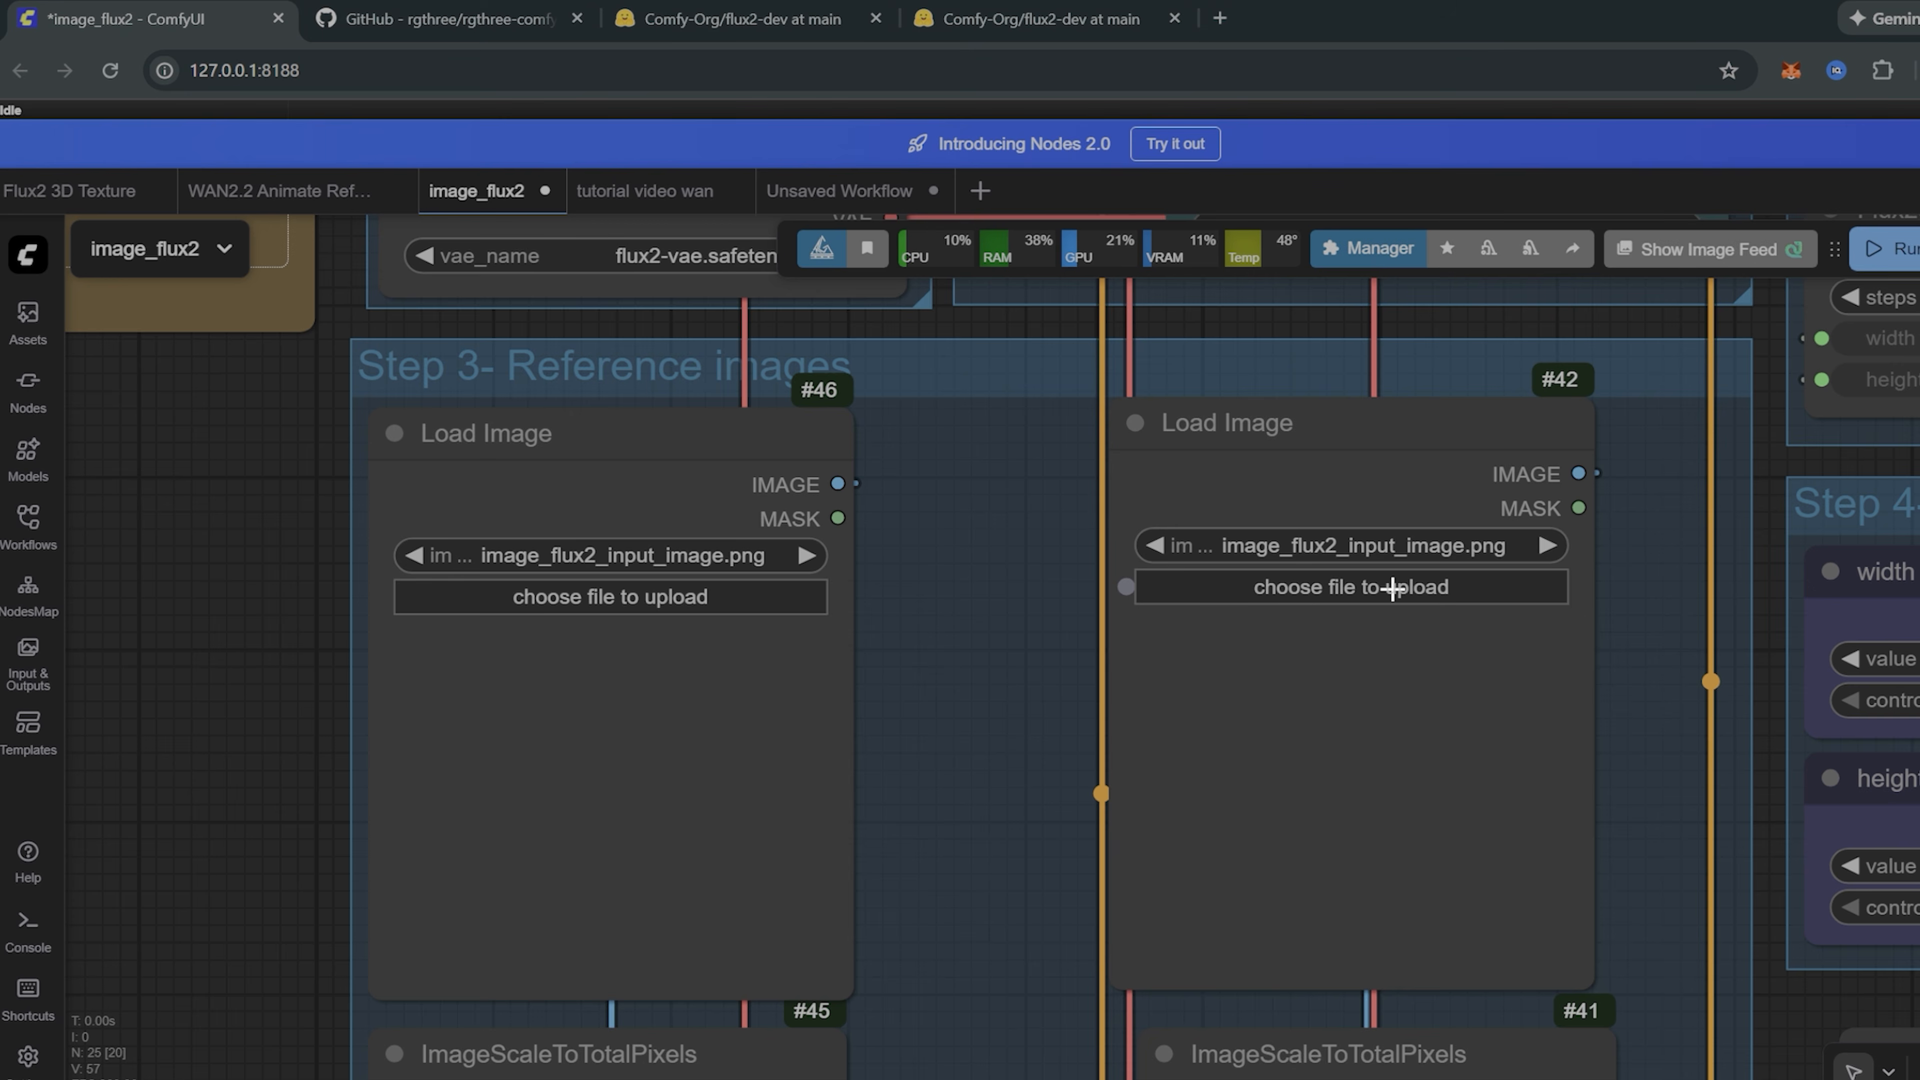
Step: Adjust the positions of both Load Image nodes slightly above their ImageScaleToTotalPixels nodes
scroll(1393, 589, "down", 3)
left_click_drag(1521, 694, 1281, 652)
scroll(1281, 652, "up", 5)
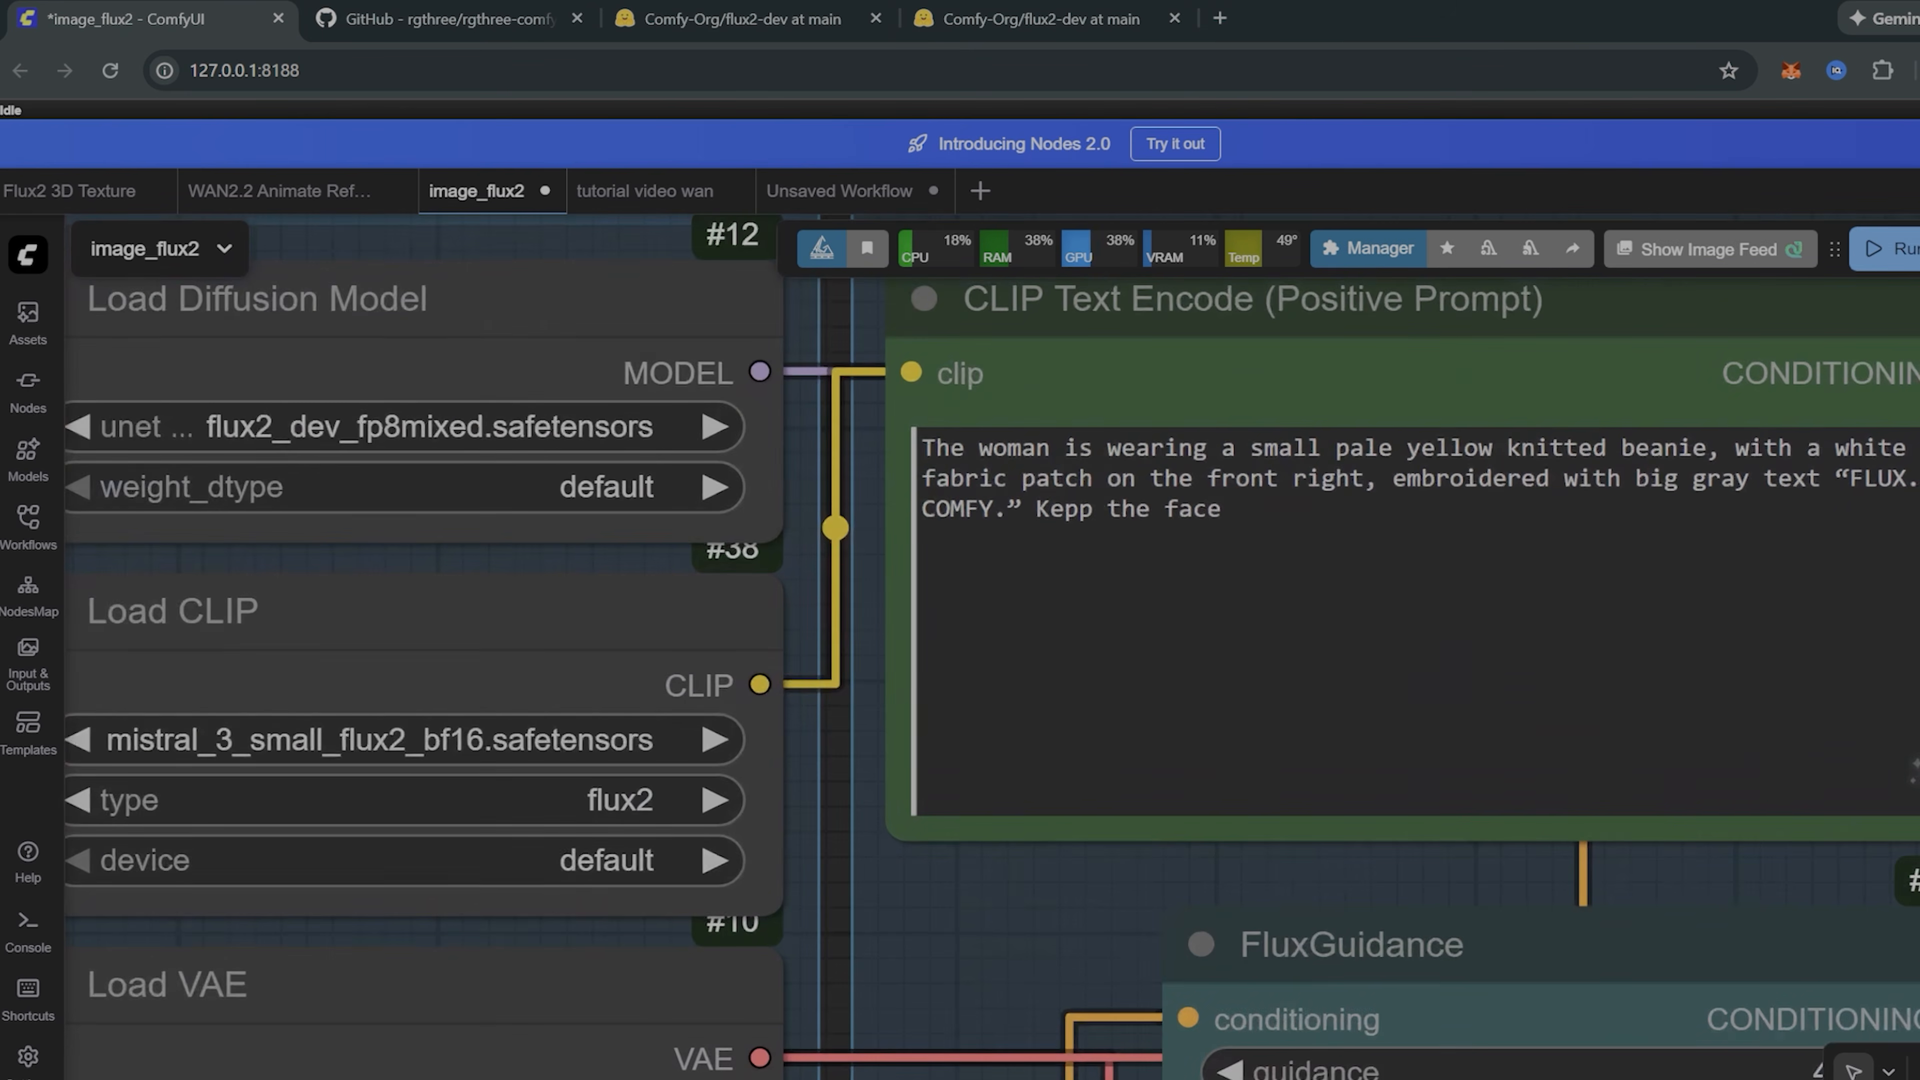
scroll(1604, 528, "down", 10)
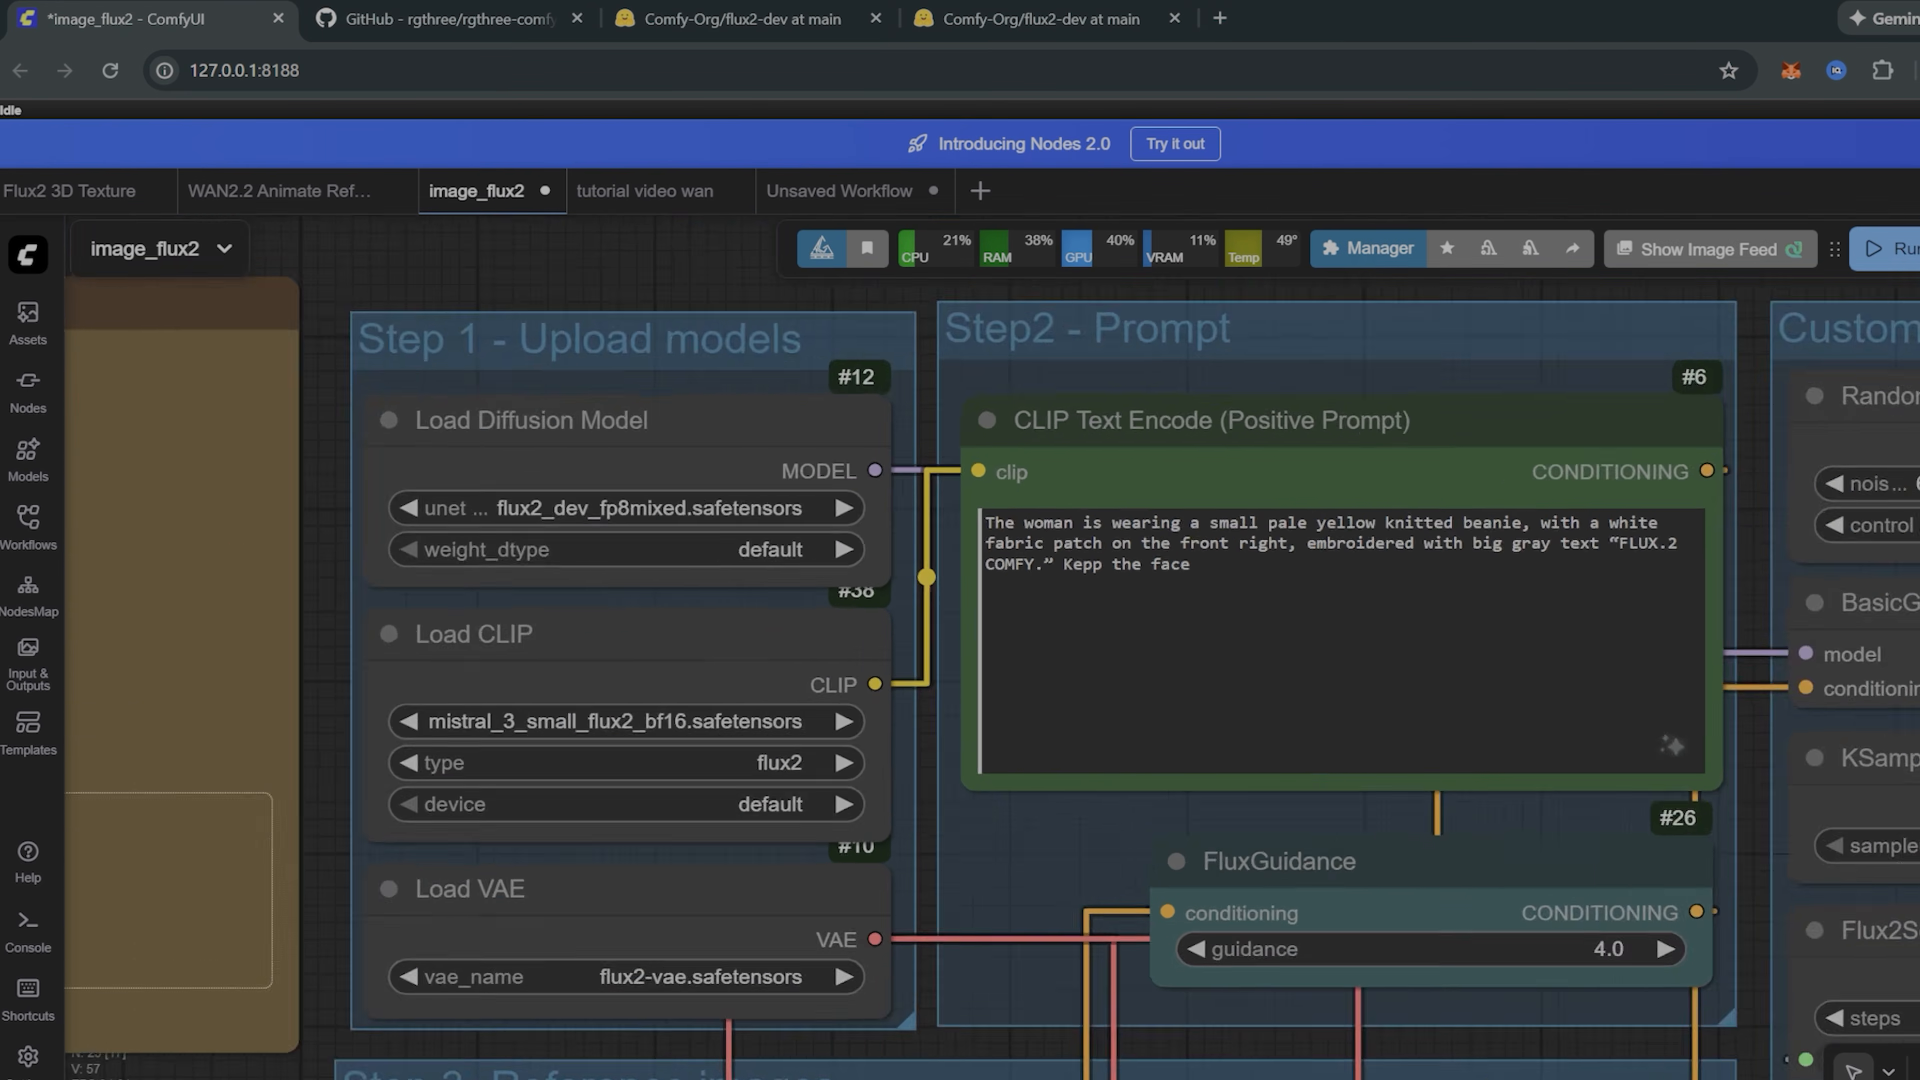
scroll(1641, 596, "down", 5)
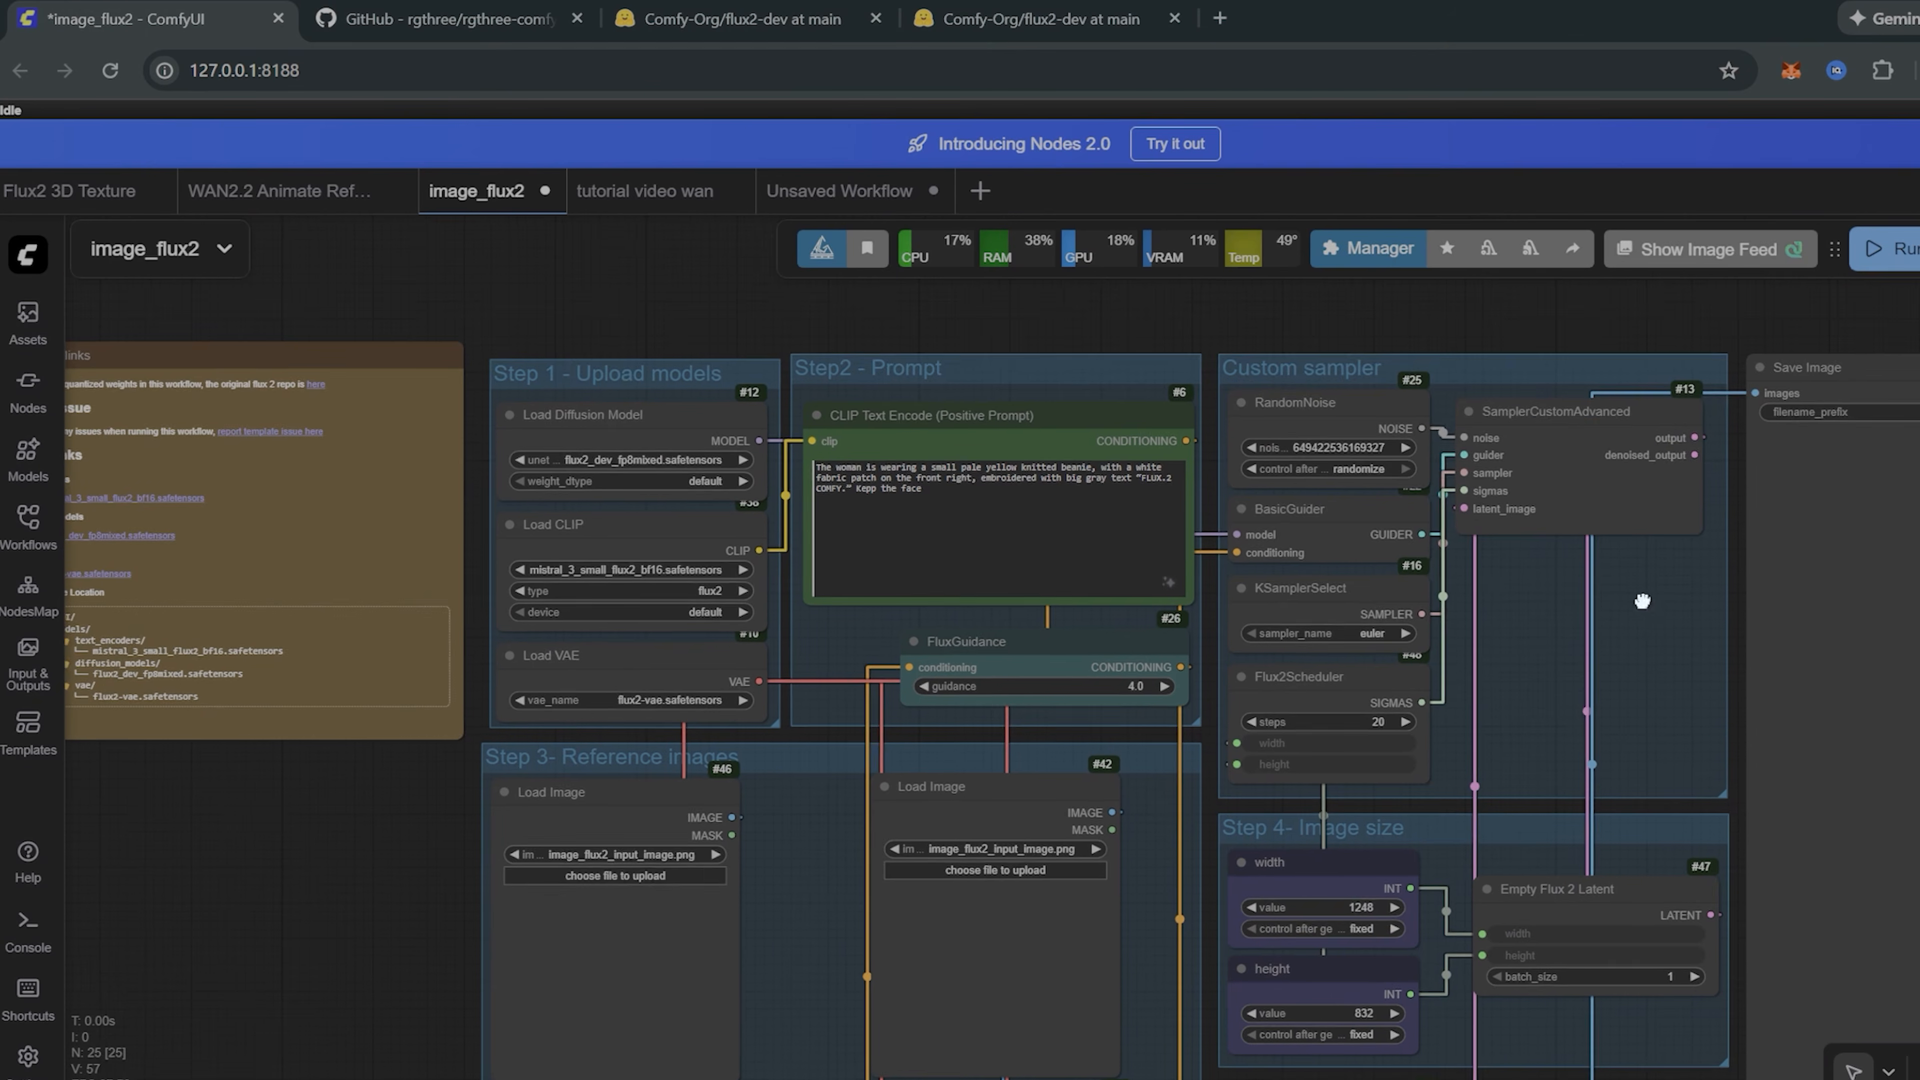
left_click(540, 684)
left_click_drag(945, 680, 962, 680)
scroll(1134, 879, "down", 5)
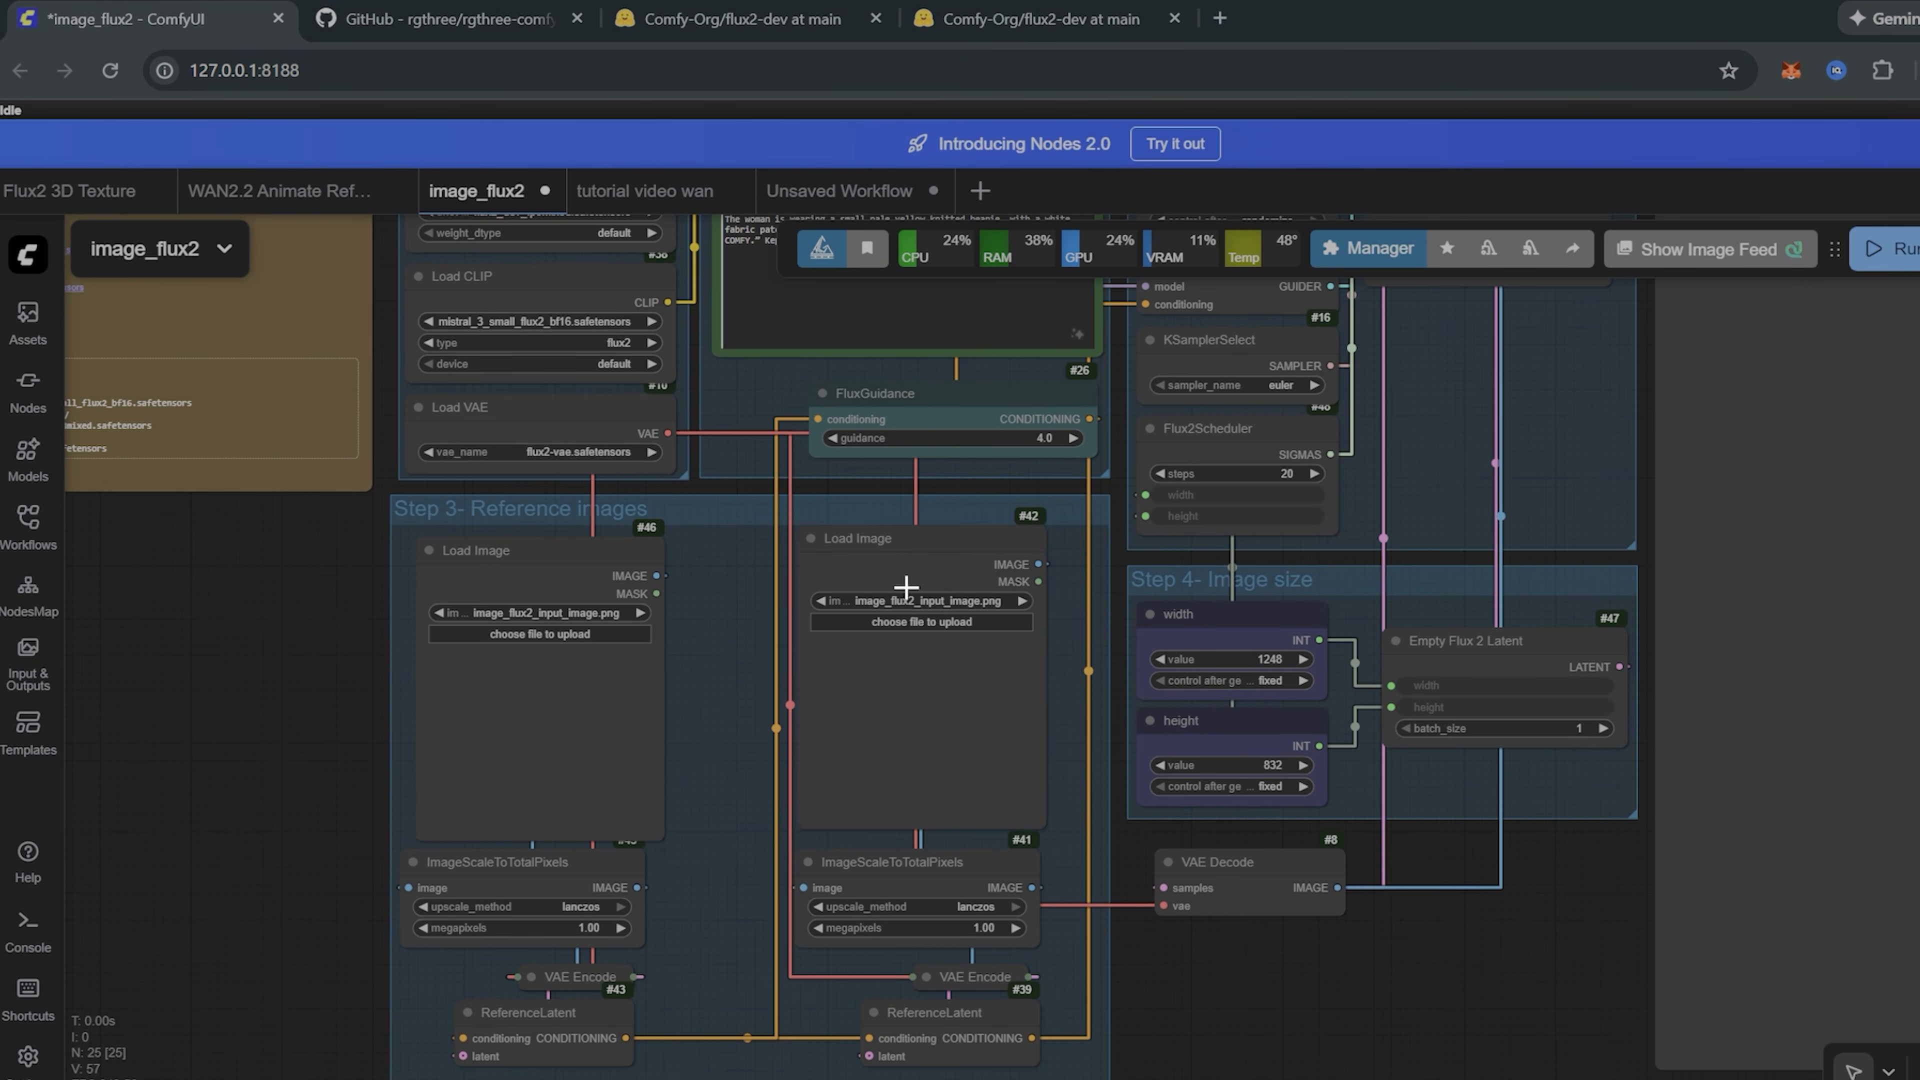
left_click_drag(905, 586, 908, 604)
left_click_drag(530, 572, 519, 575)
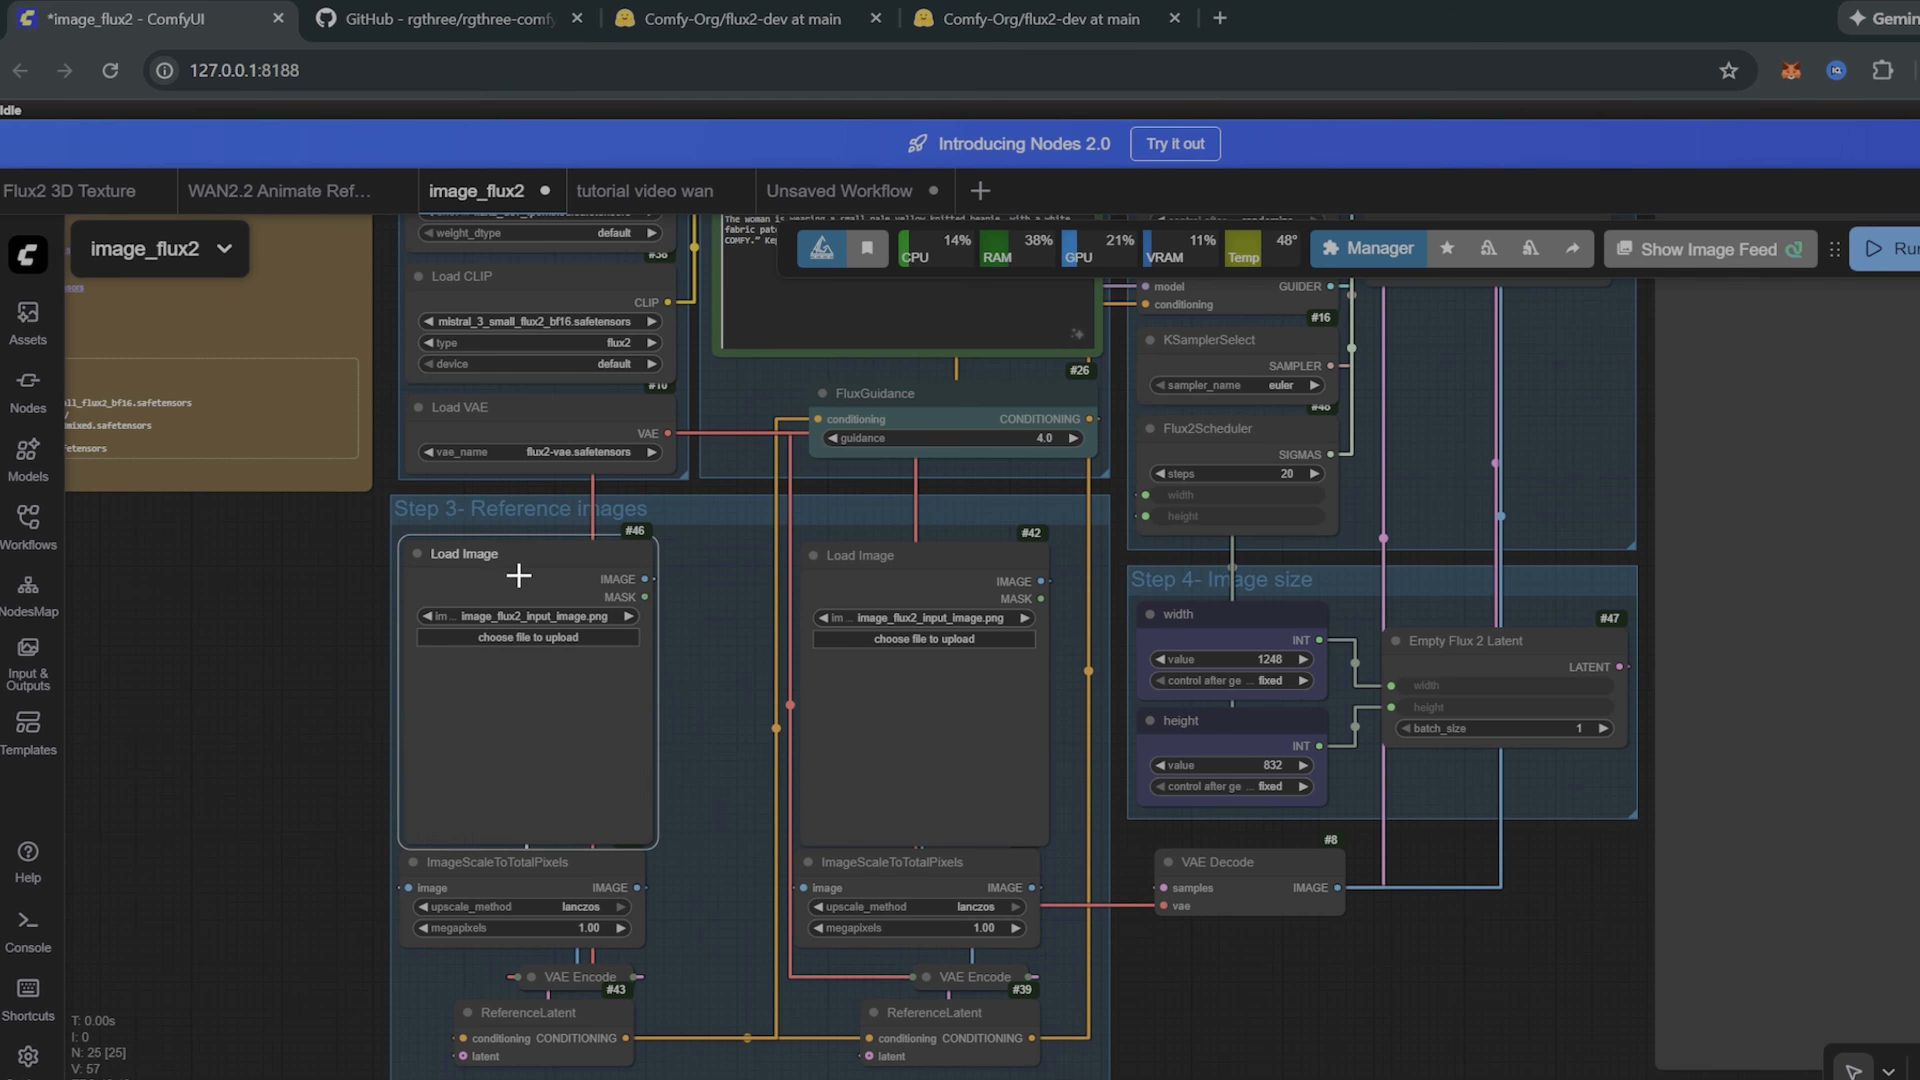
left_click_drag(892, 563, 895, 553)
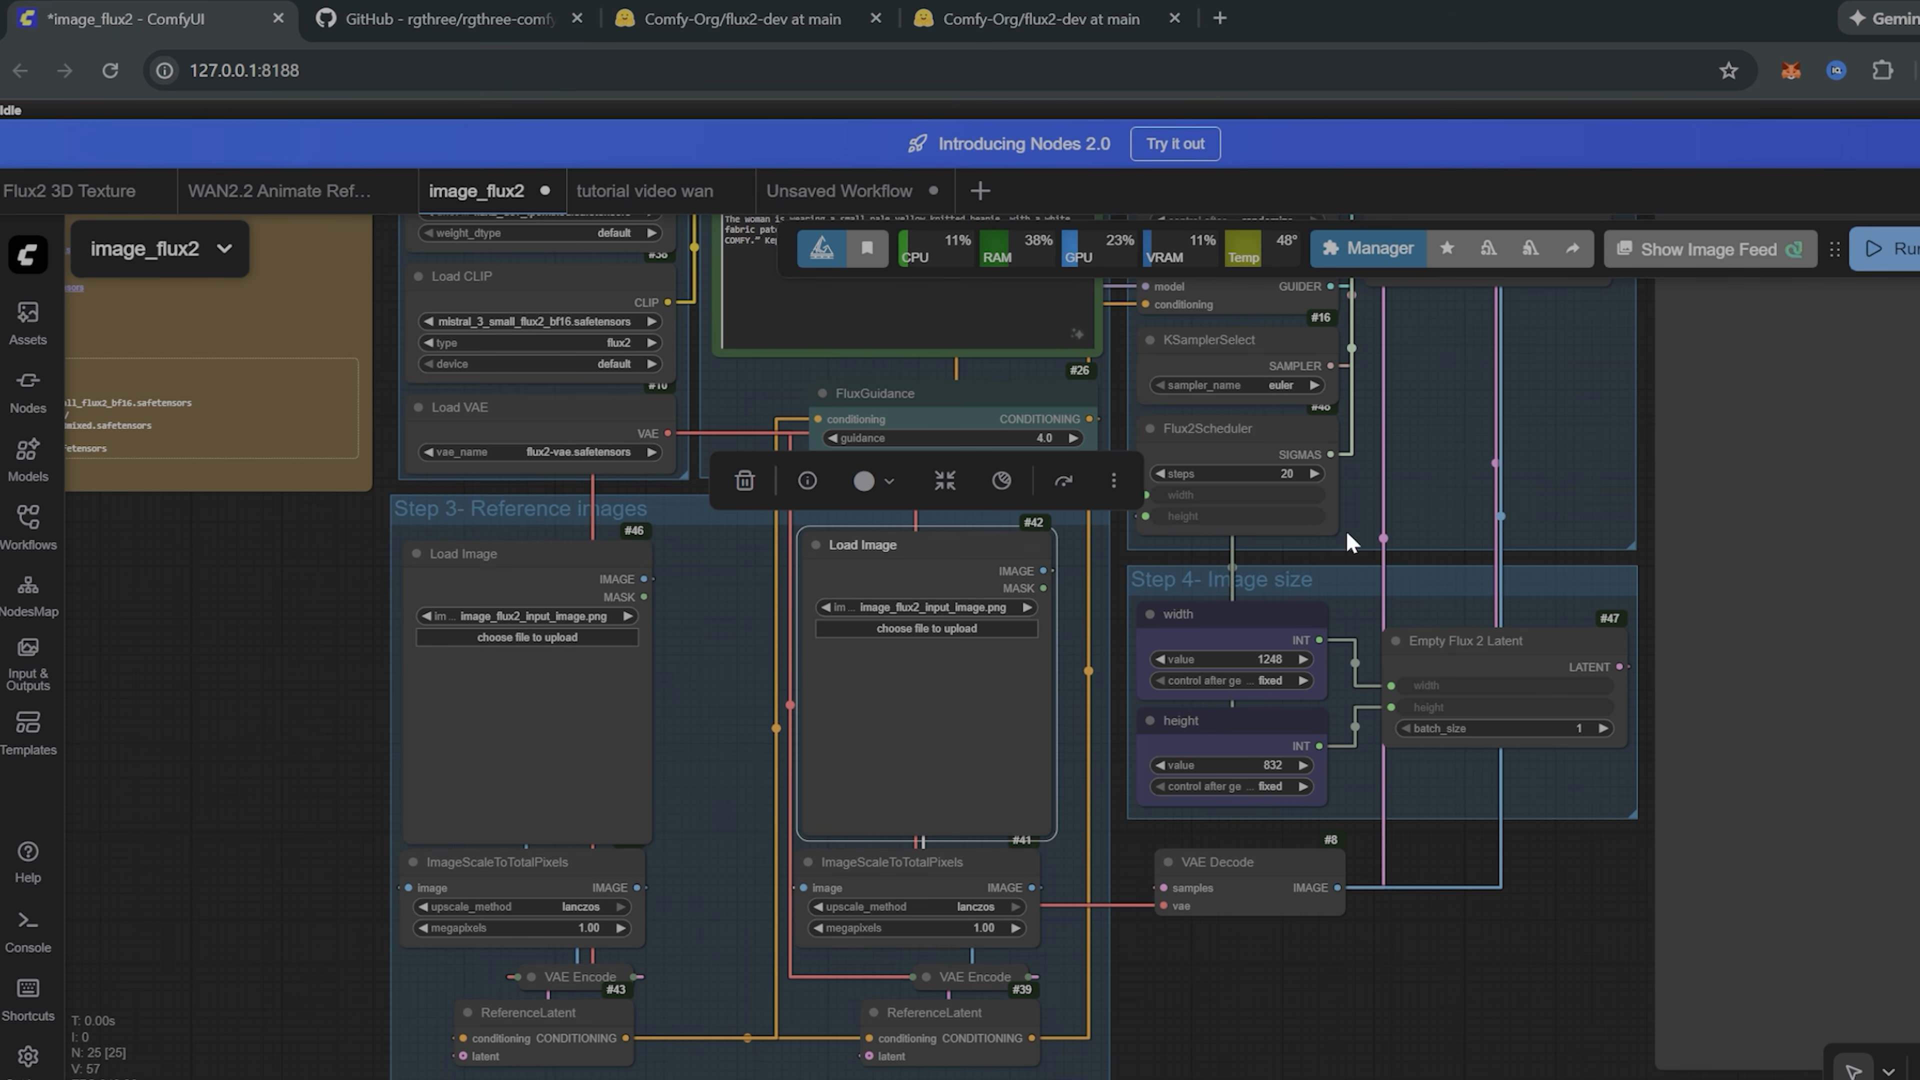
Step: Bypass the second reference chain again, from its Load Image node down to its ReferenceLatent node
scroll(795, 478, "down", 2)
left_click_drag(759, 543, 1010, 981)
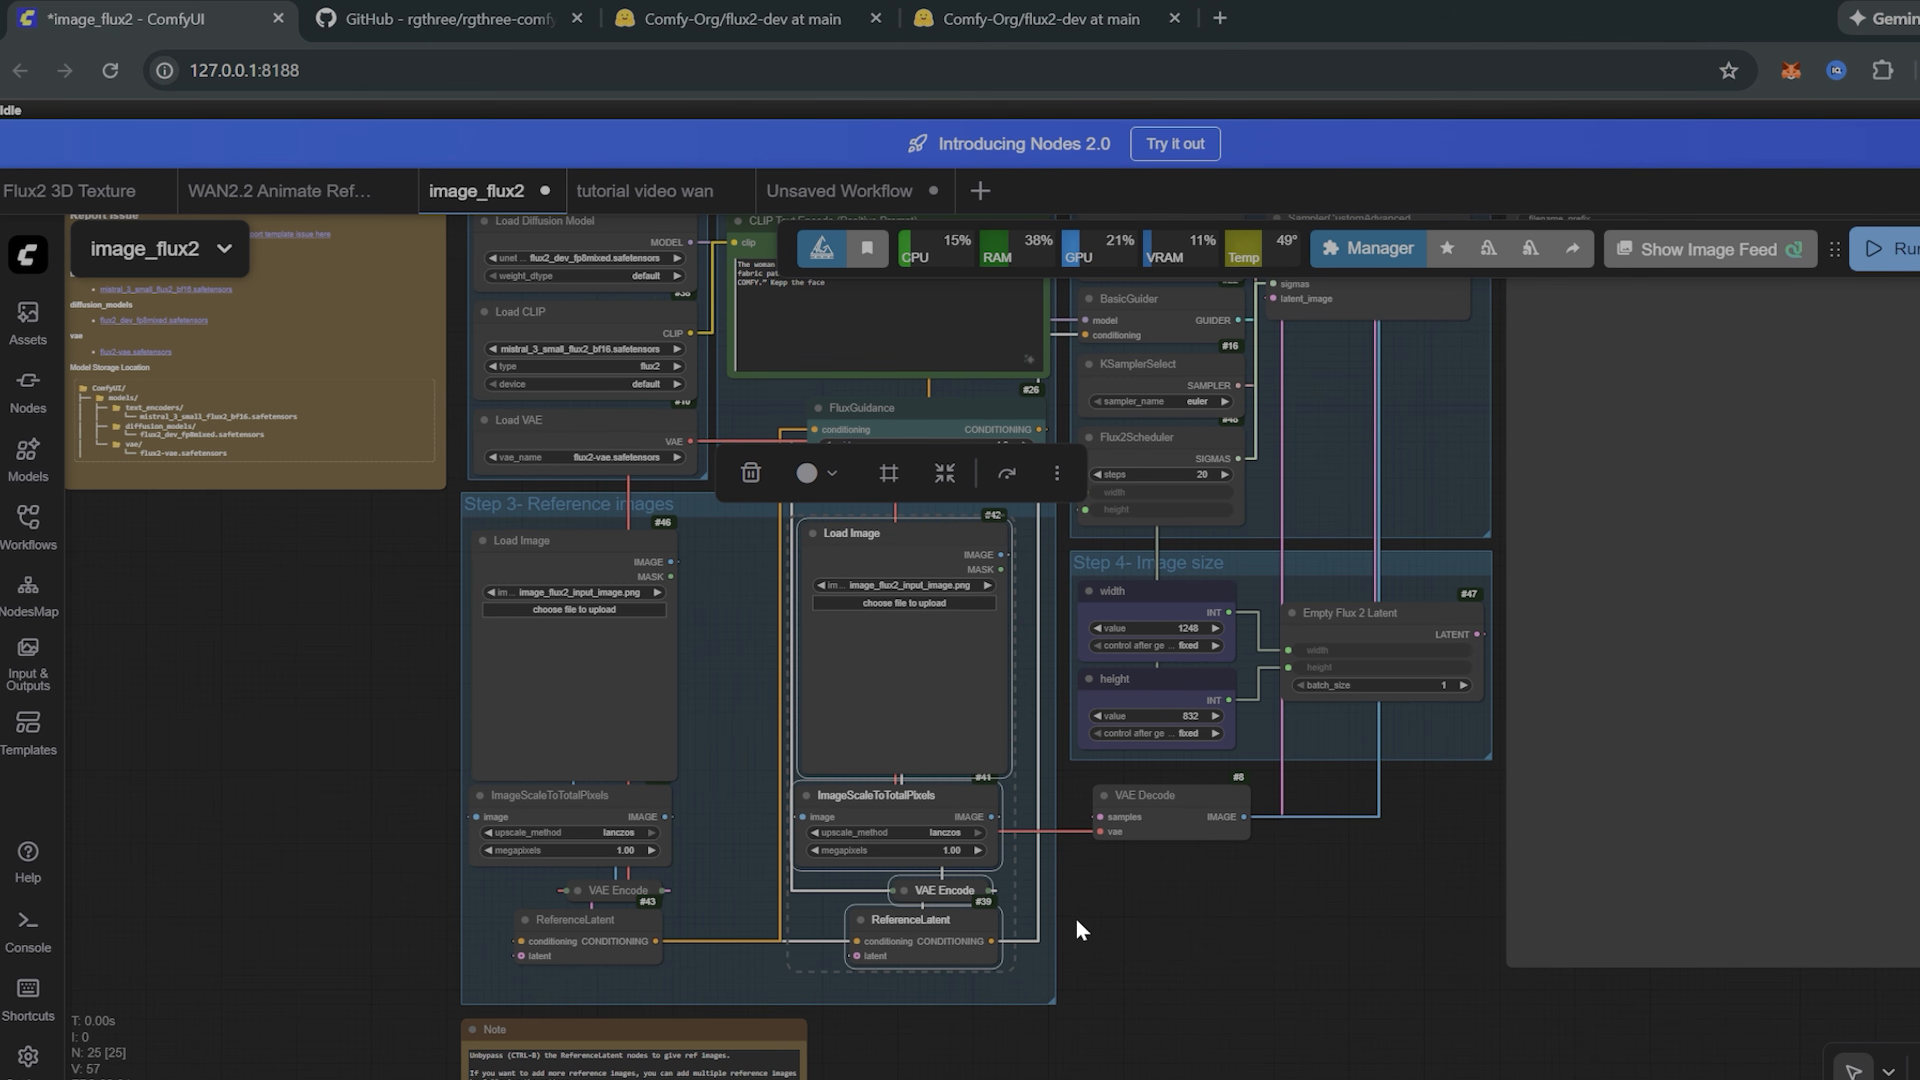
key("ctrl+b")
Step: Open the width and height values for inspection in the Step 4- Image size group
scroll(1210, 499, "up", 5)
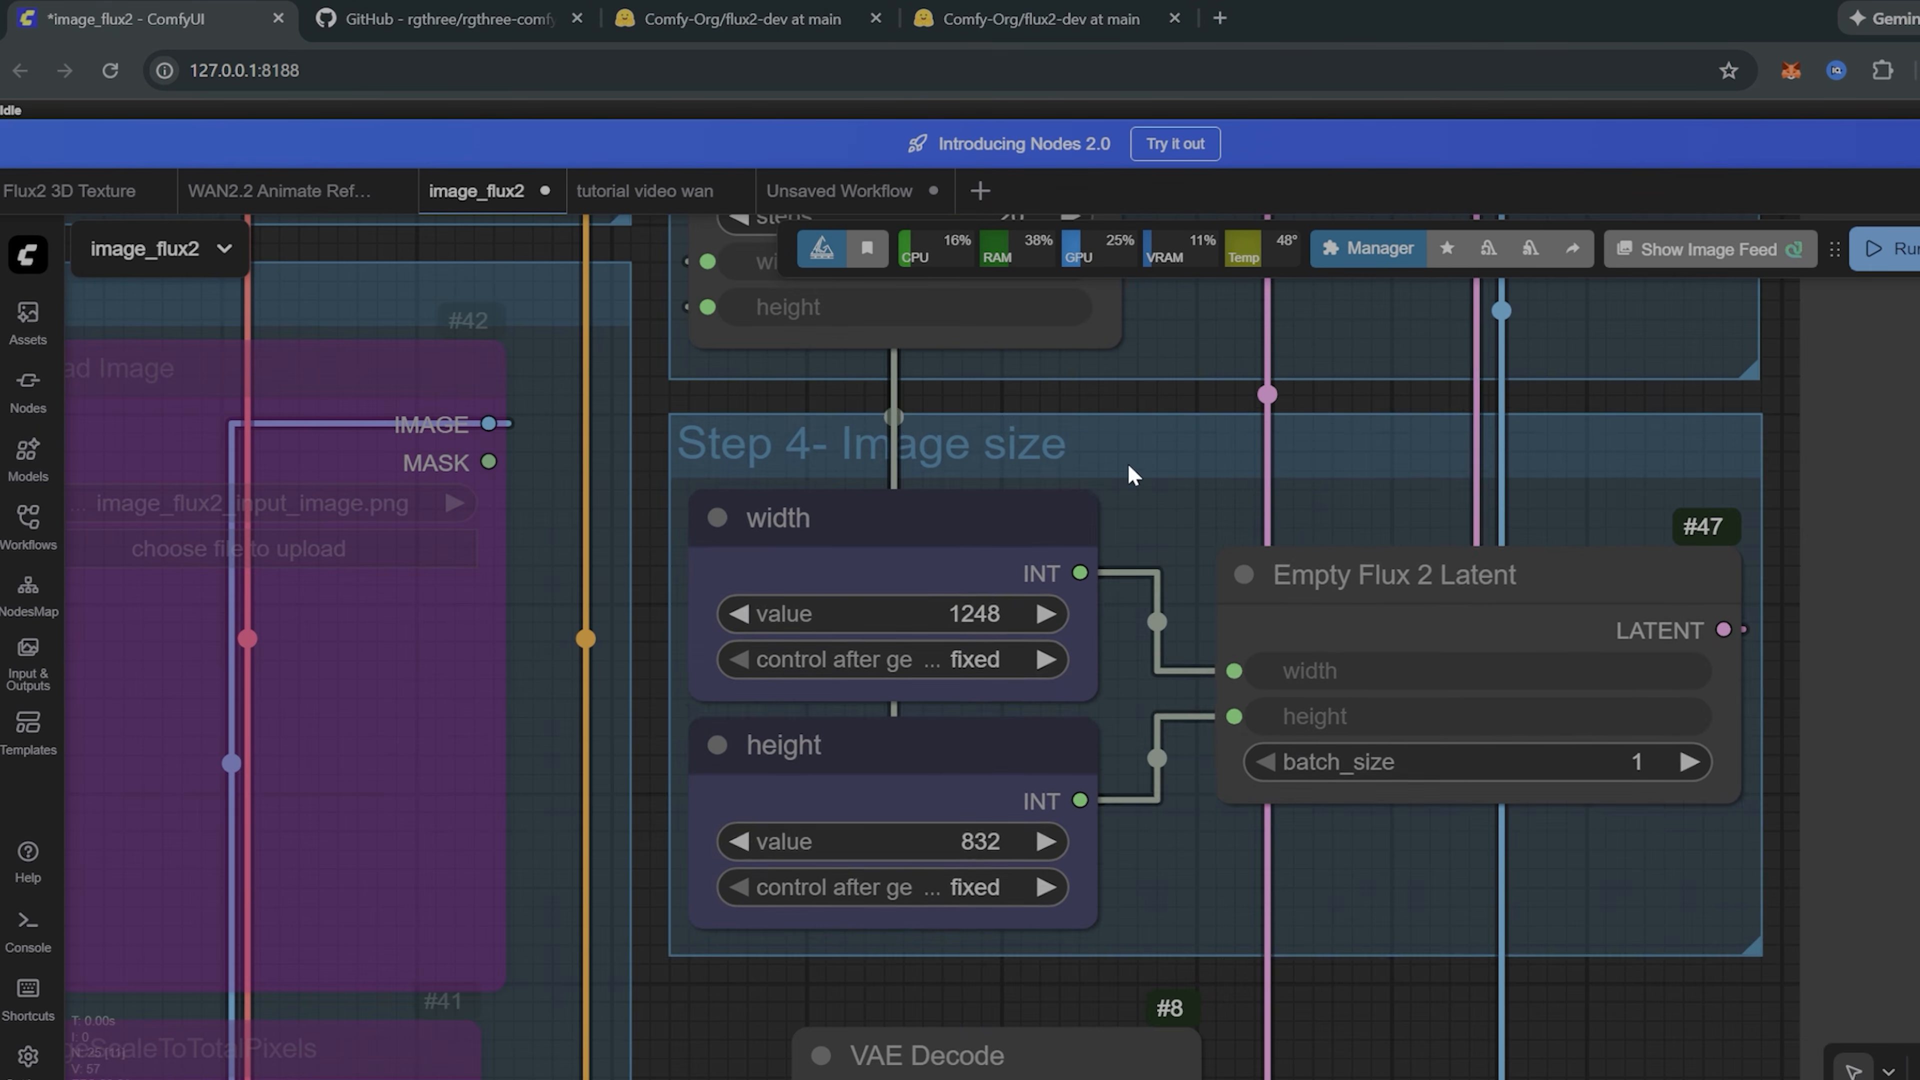
left_click_drag(1100, 444, 1074, 447)
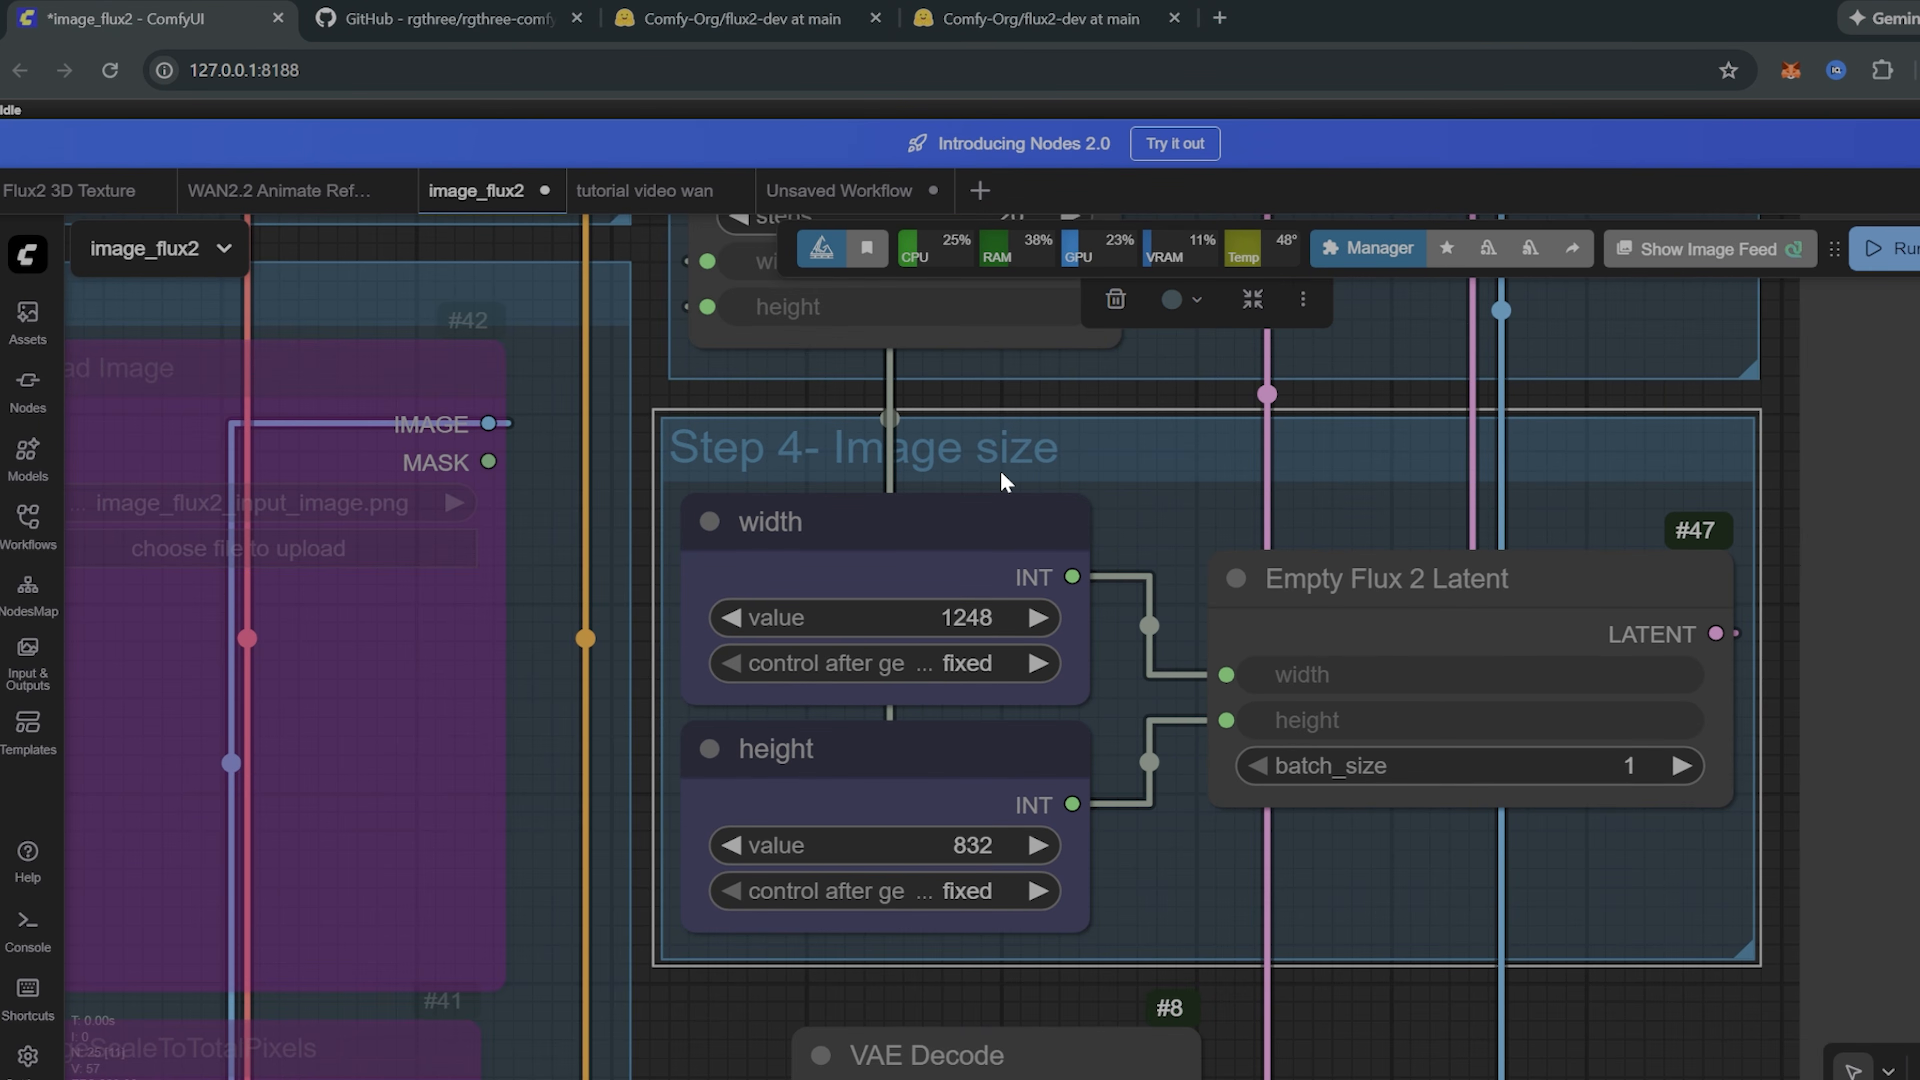
left_click(971, 628)
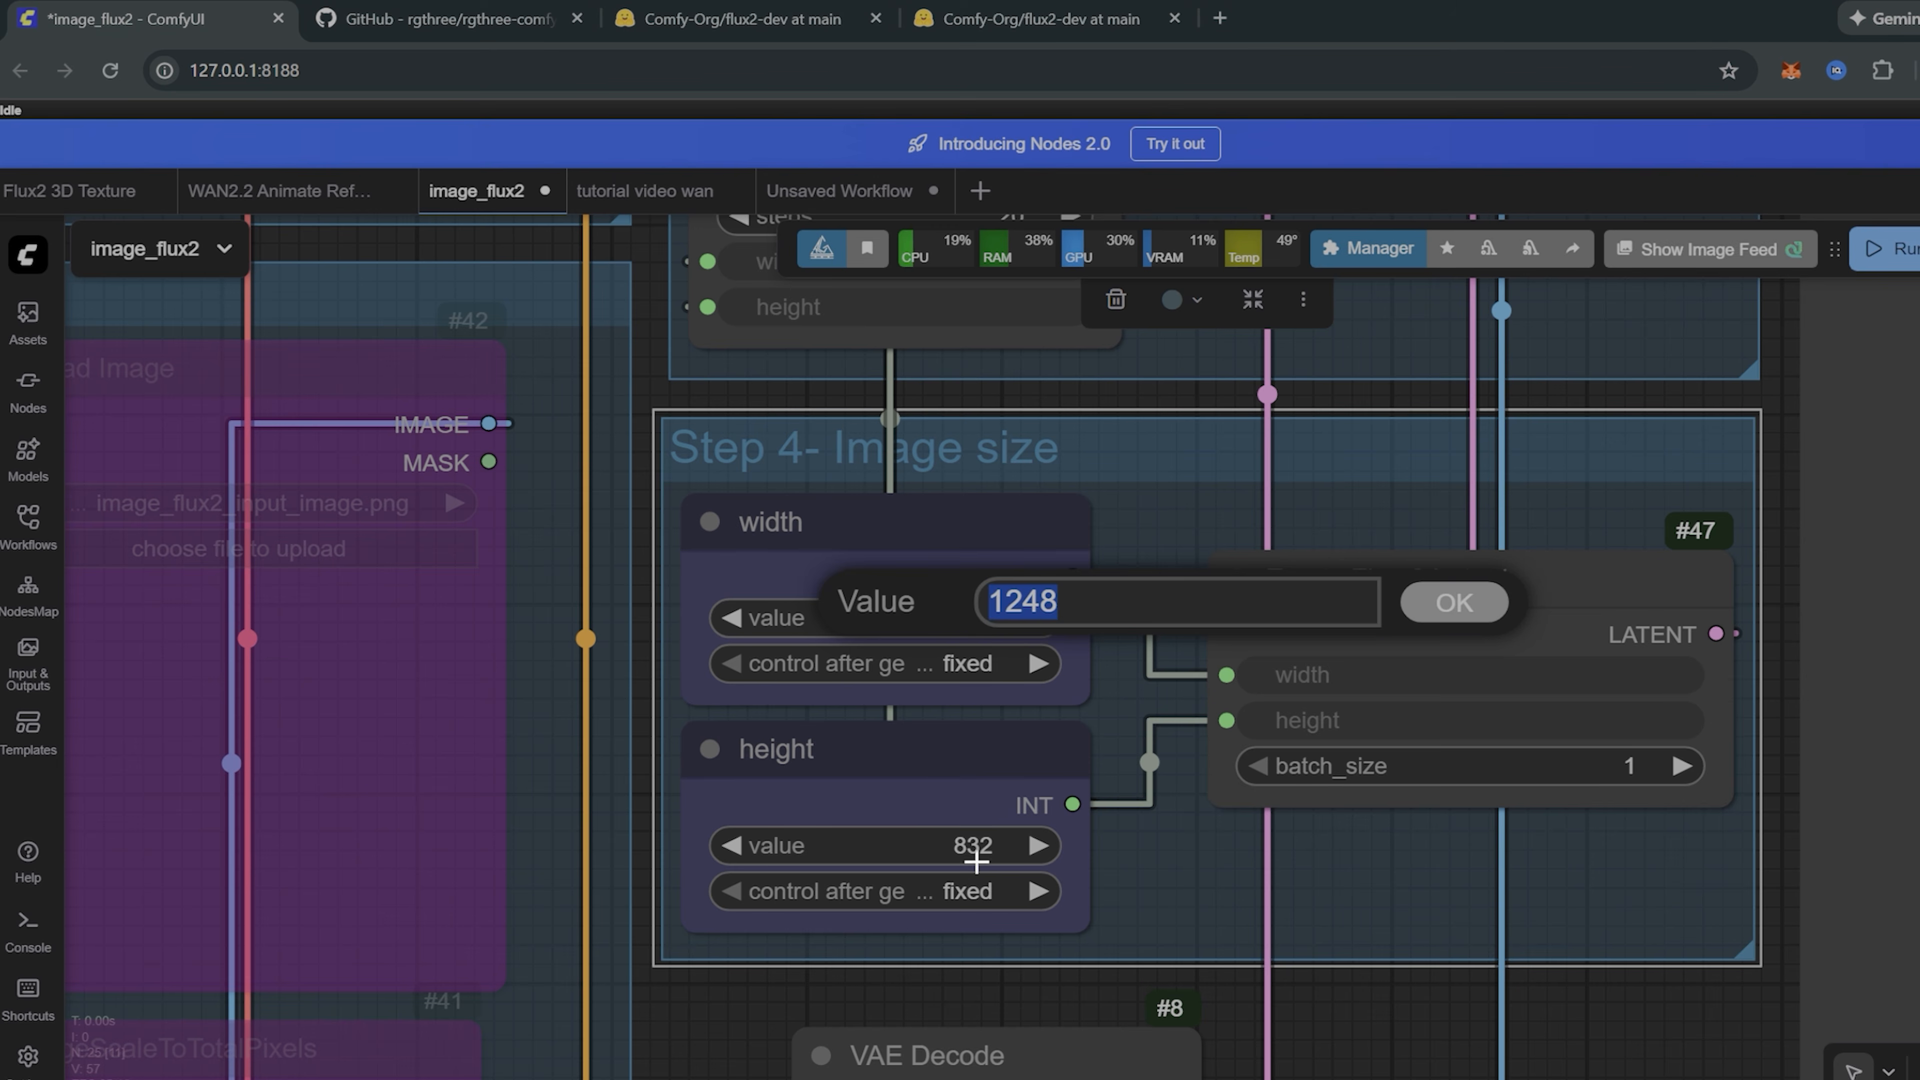
left_click(949, 845)
left_click(1224, 881)
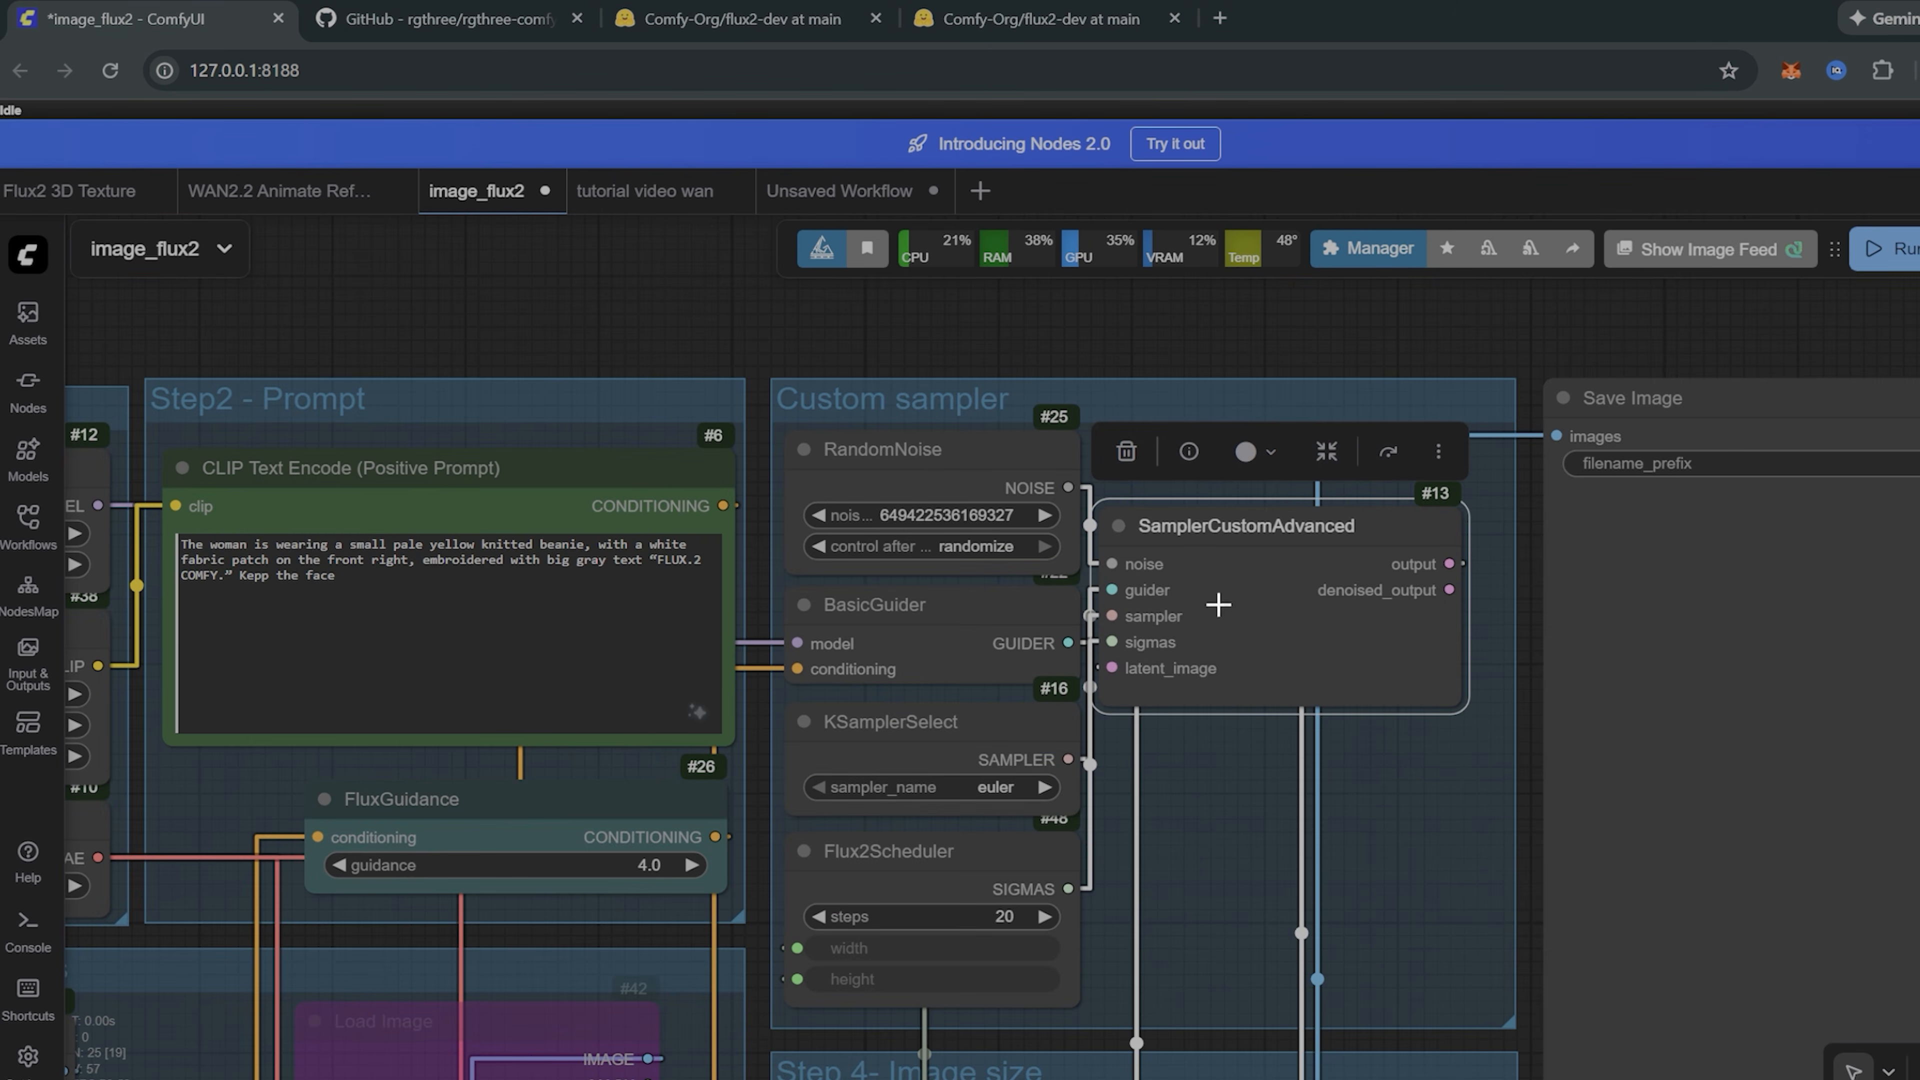
Step: Shift the SamplerCustomAdvanced node slightly up and to the right inside the Custom sampler group
mouse_move(1160, 514)
left_mouse_down()
mouse_move(1203, 502)
mouse_move(1182, 501)
left_mouse_up()
left_click_drag(1477, 792, 1341, 742)
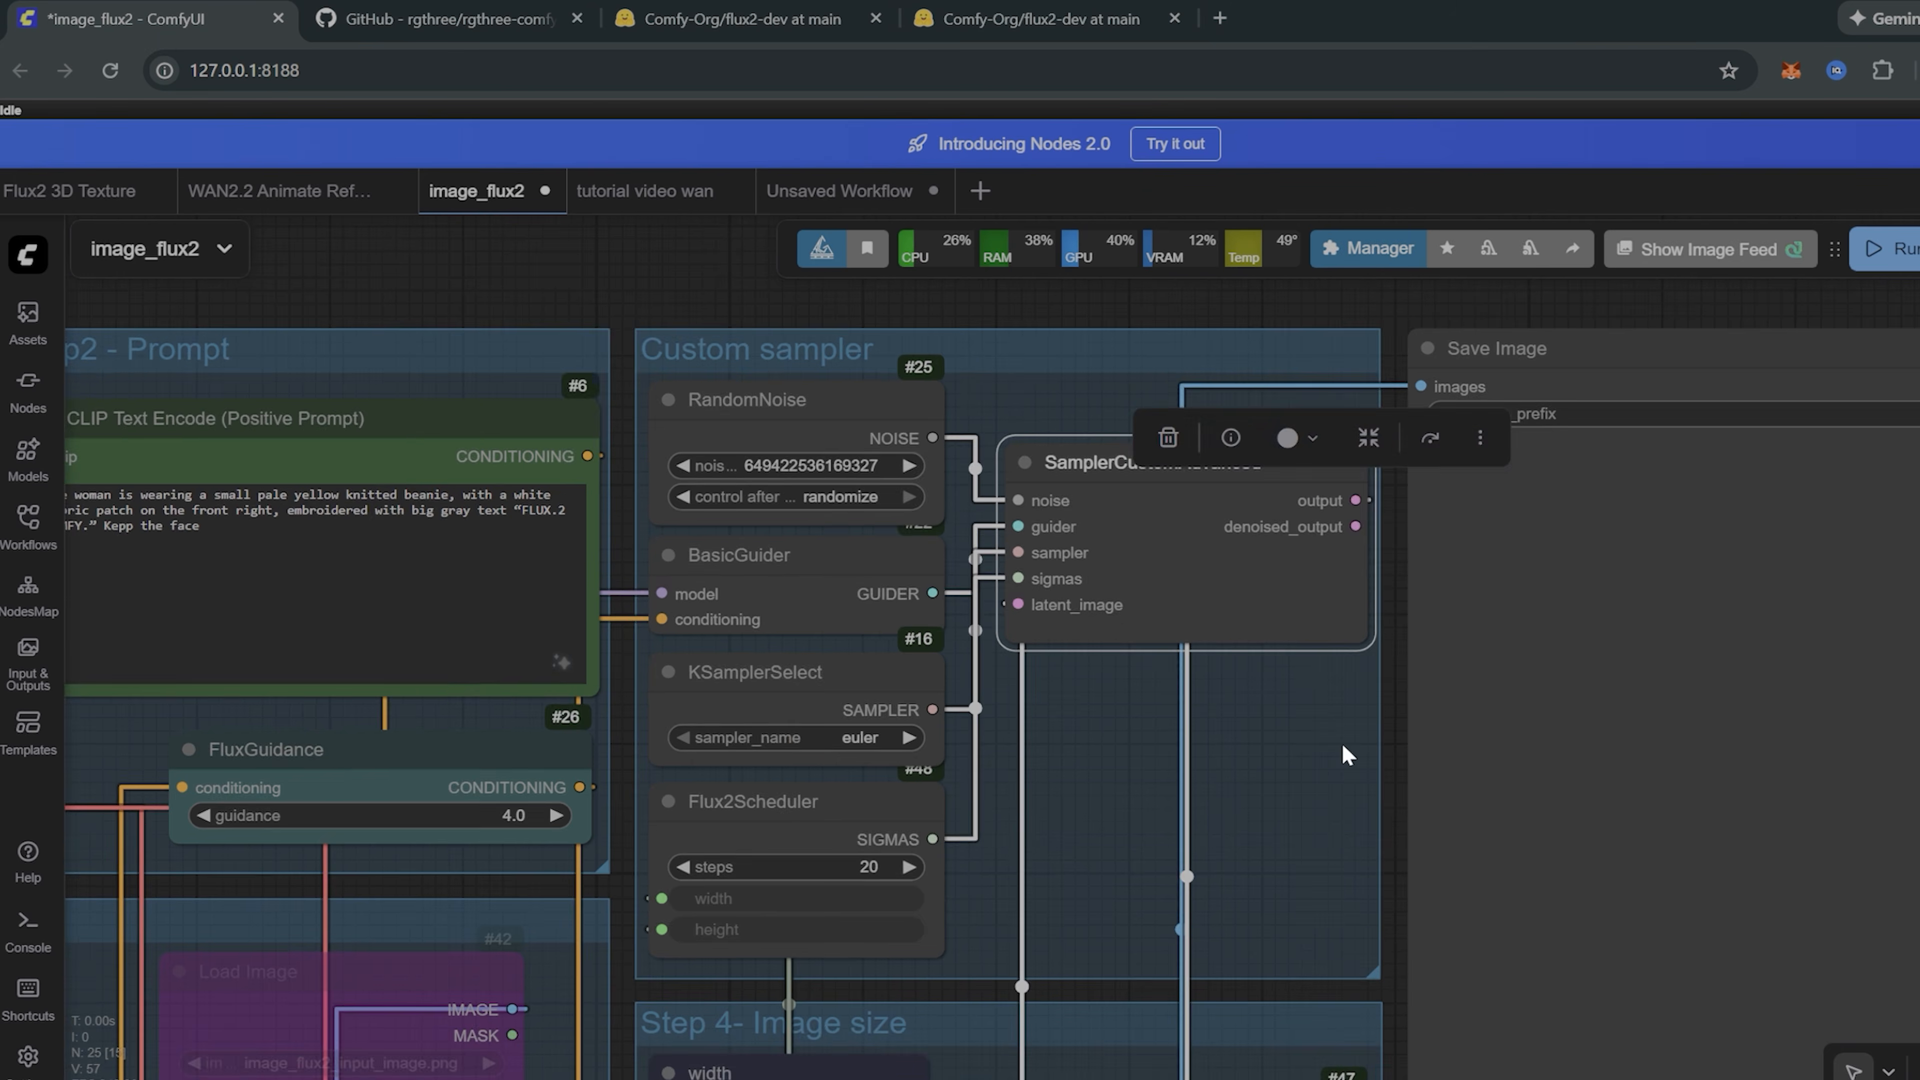
scroll(1343, 798, "down", 3)
left_click(1346, 830)
left_click_drag(1345, 829, 1176, 359)
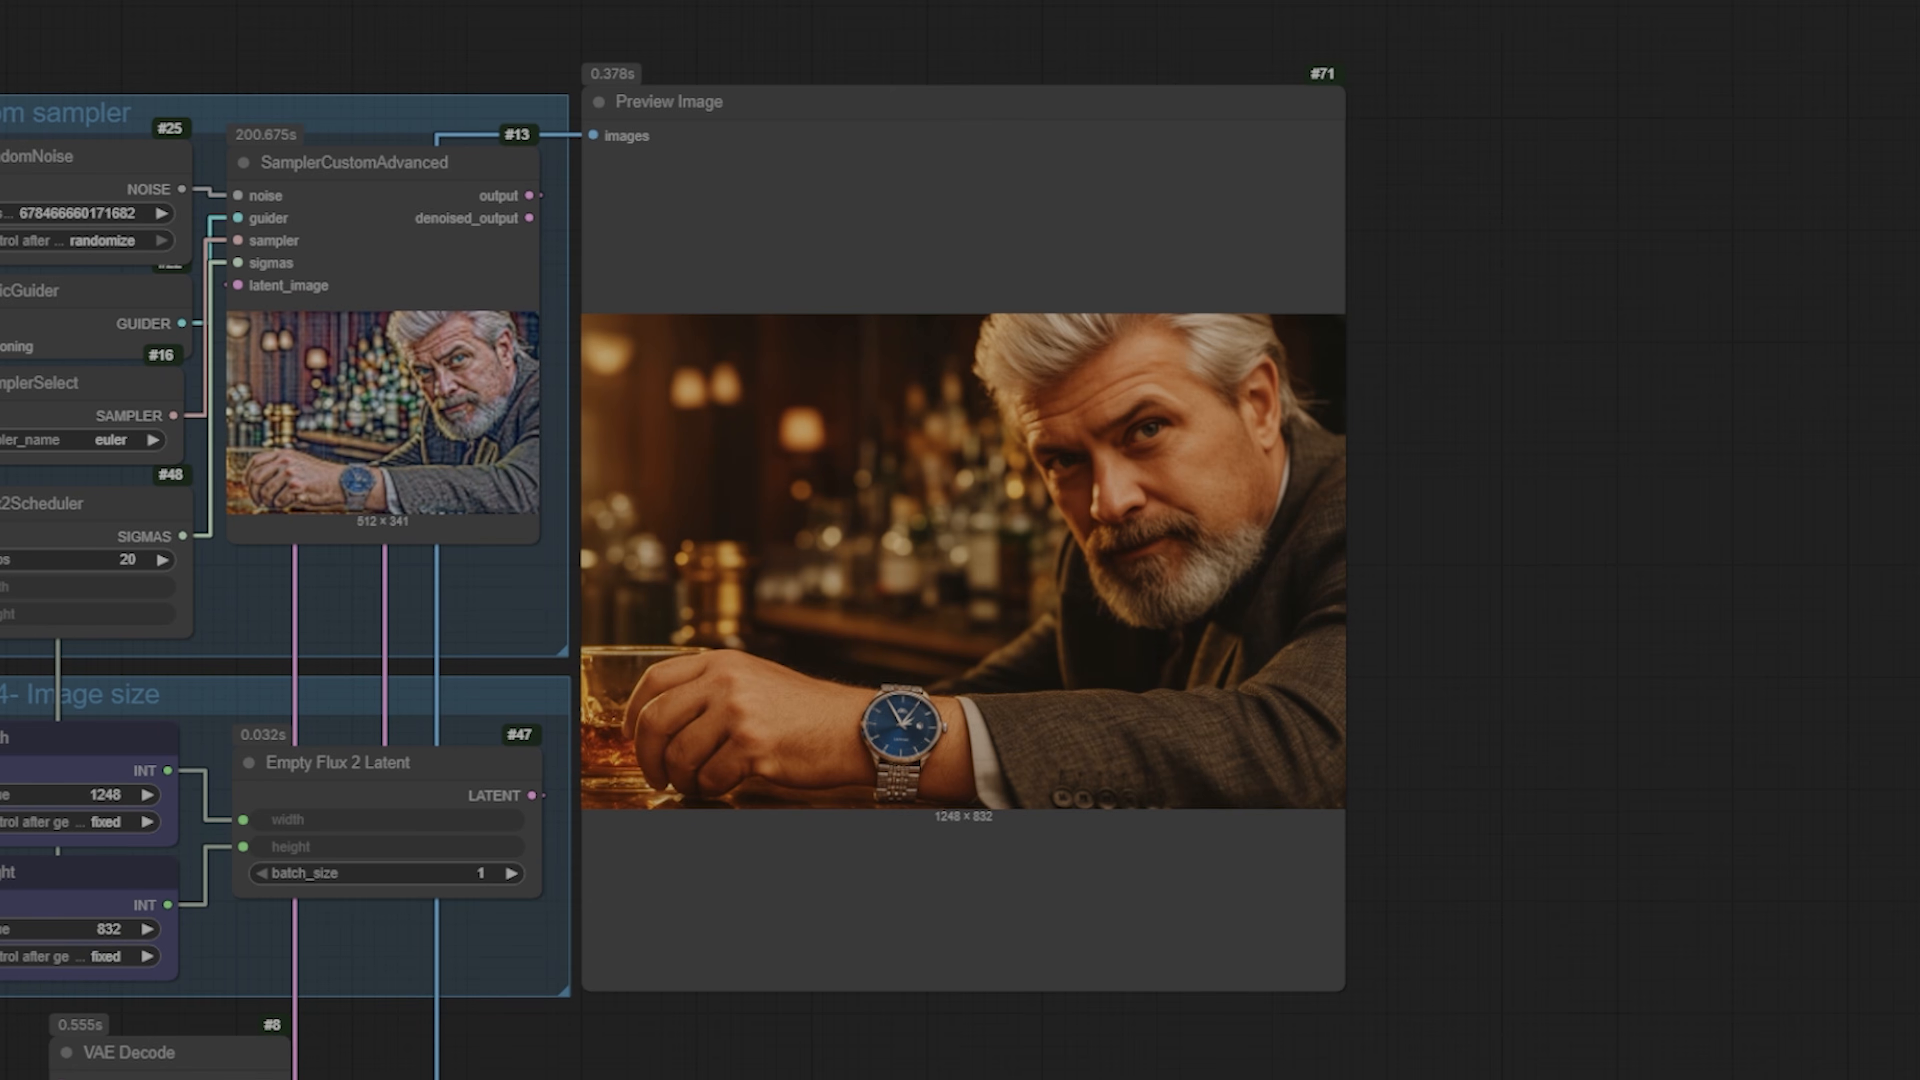
Step: Examine the generated image up close in the Preview Image node
left_click_drag(1349, 650, 1209, 707)
scroll(847, 667, "up", 10)
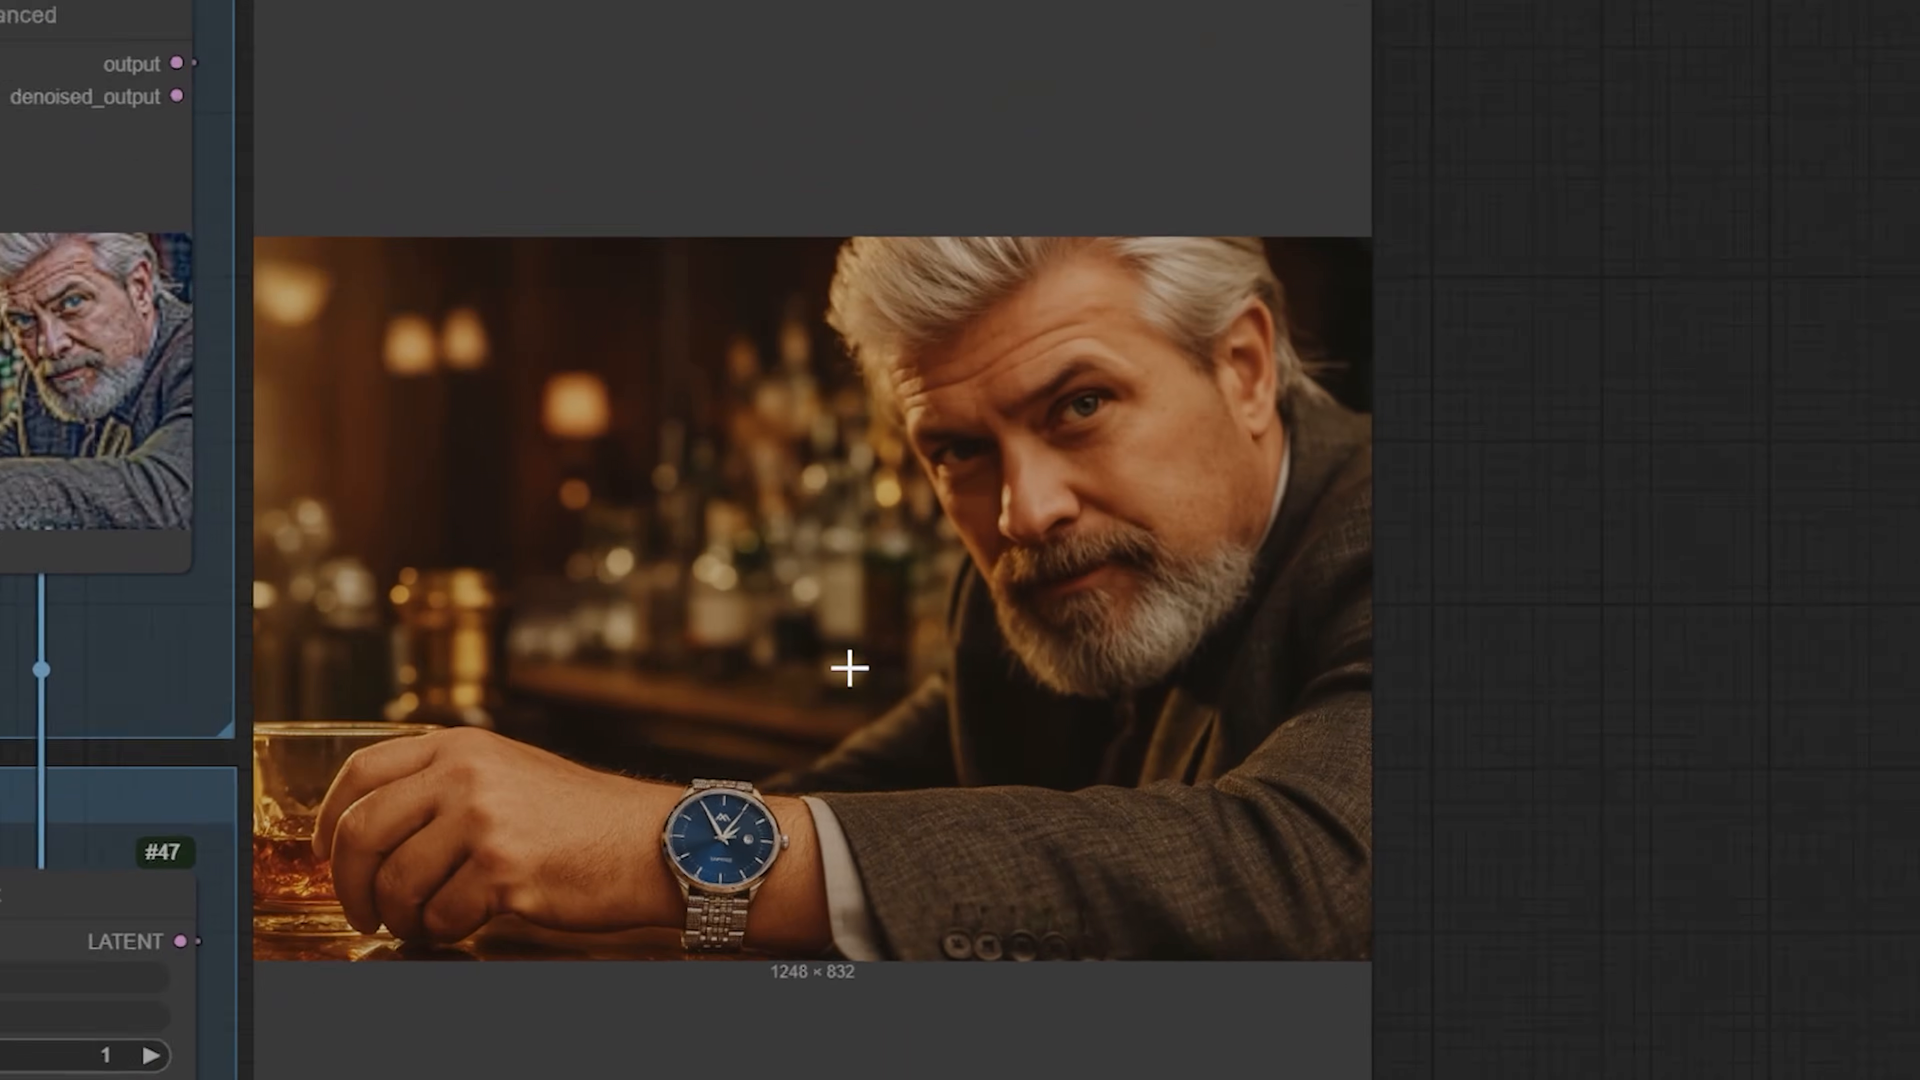
scroll(845, 681, "down", 4)
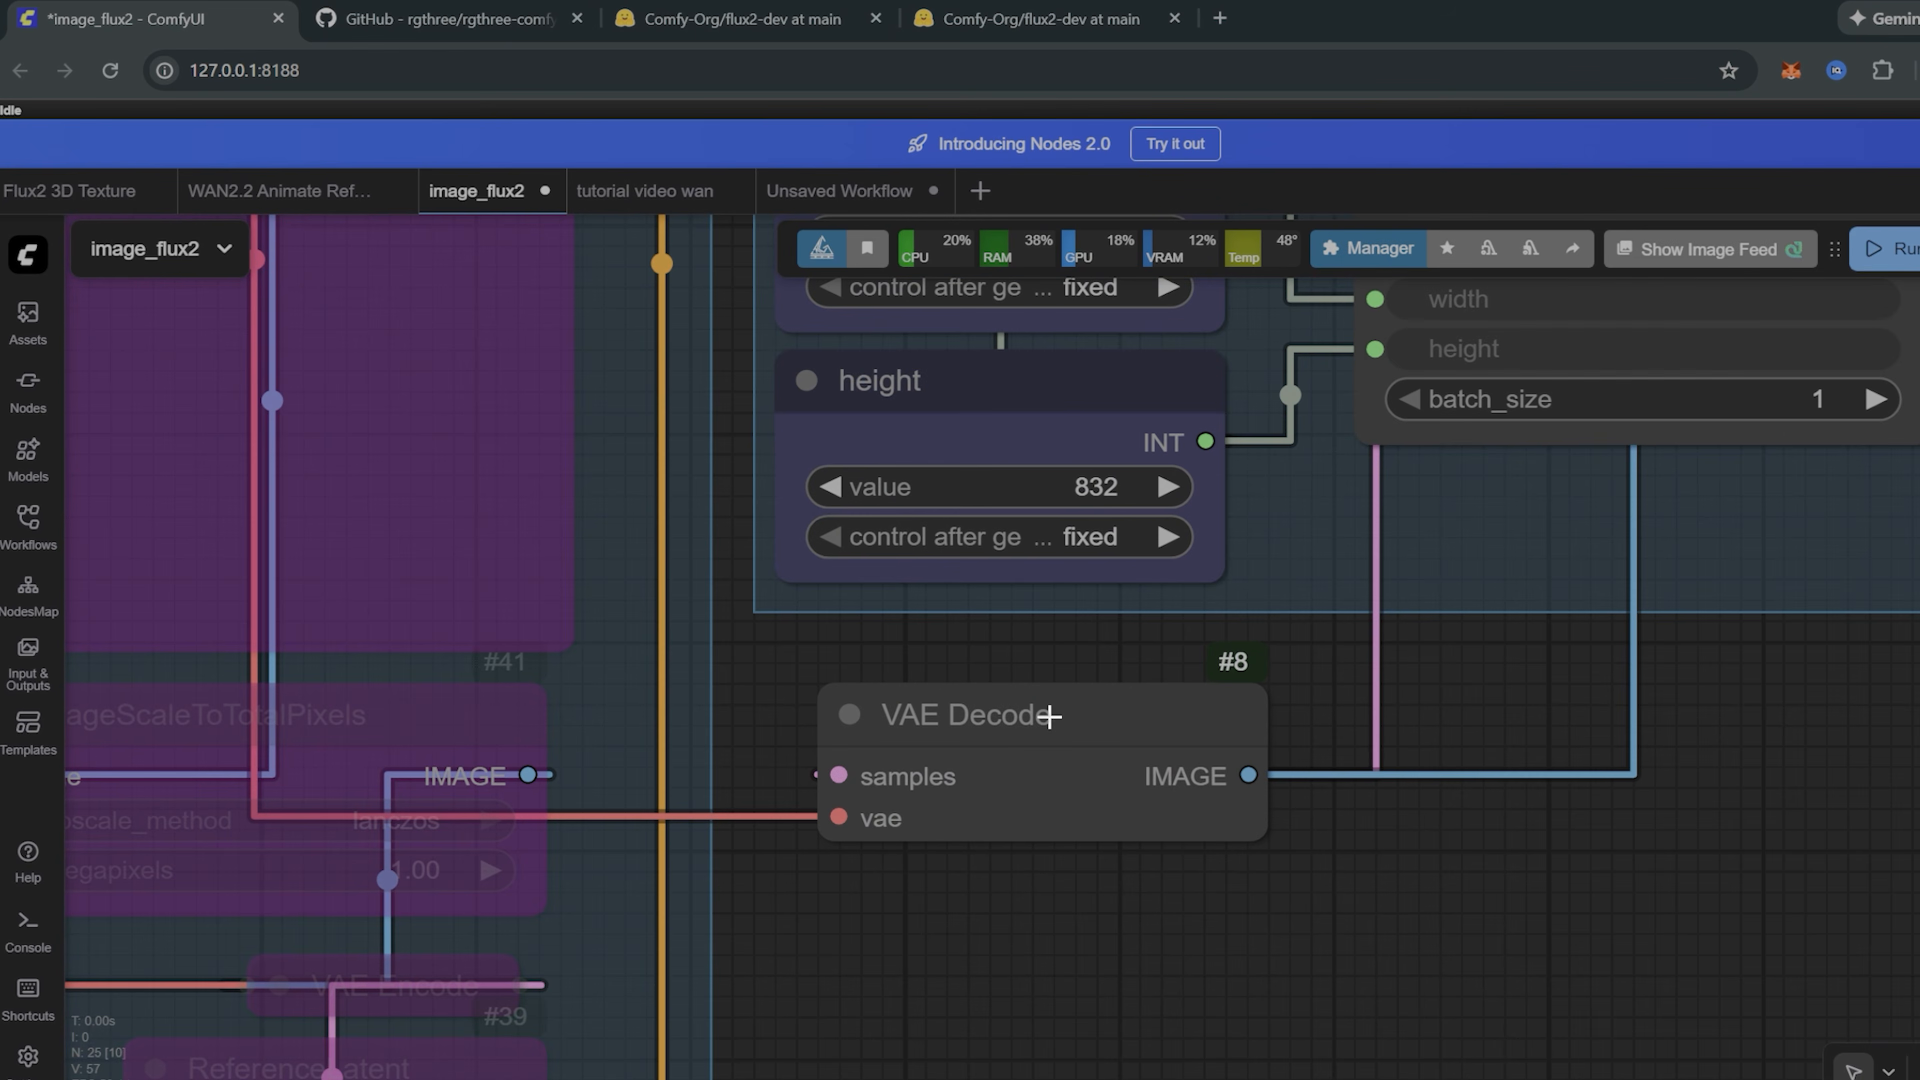
Step: Move the VAE Decode node slightly to the right below the Image size group, and select the Save Image node
left_click_drag(1048, 716, 1122, 716)
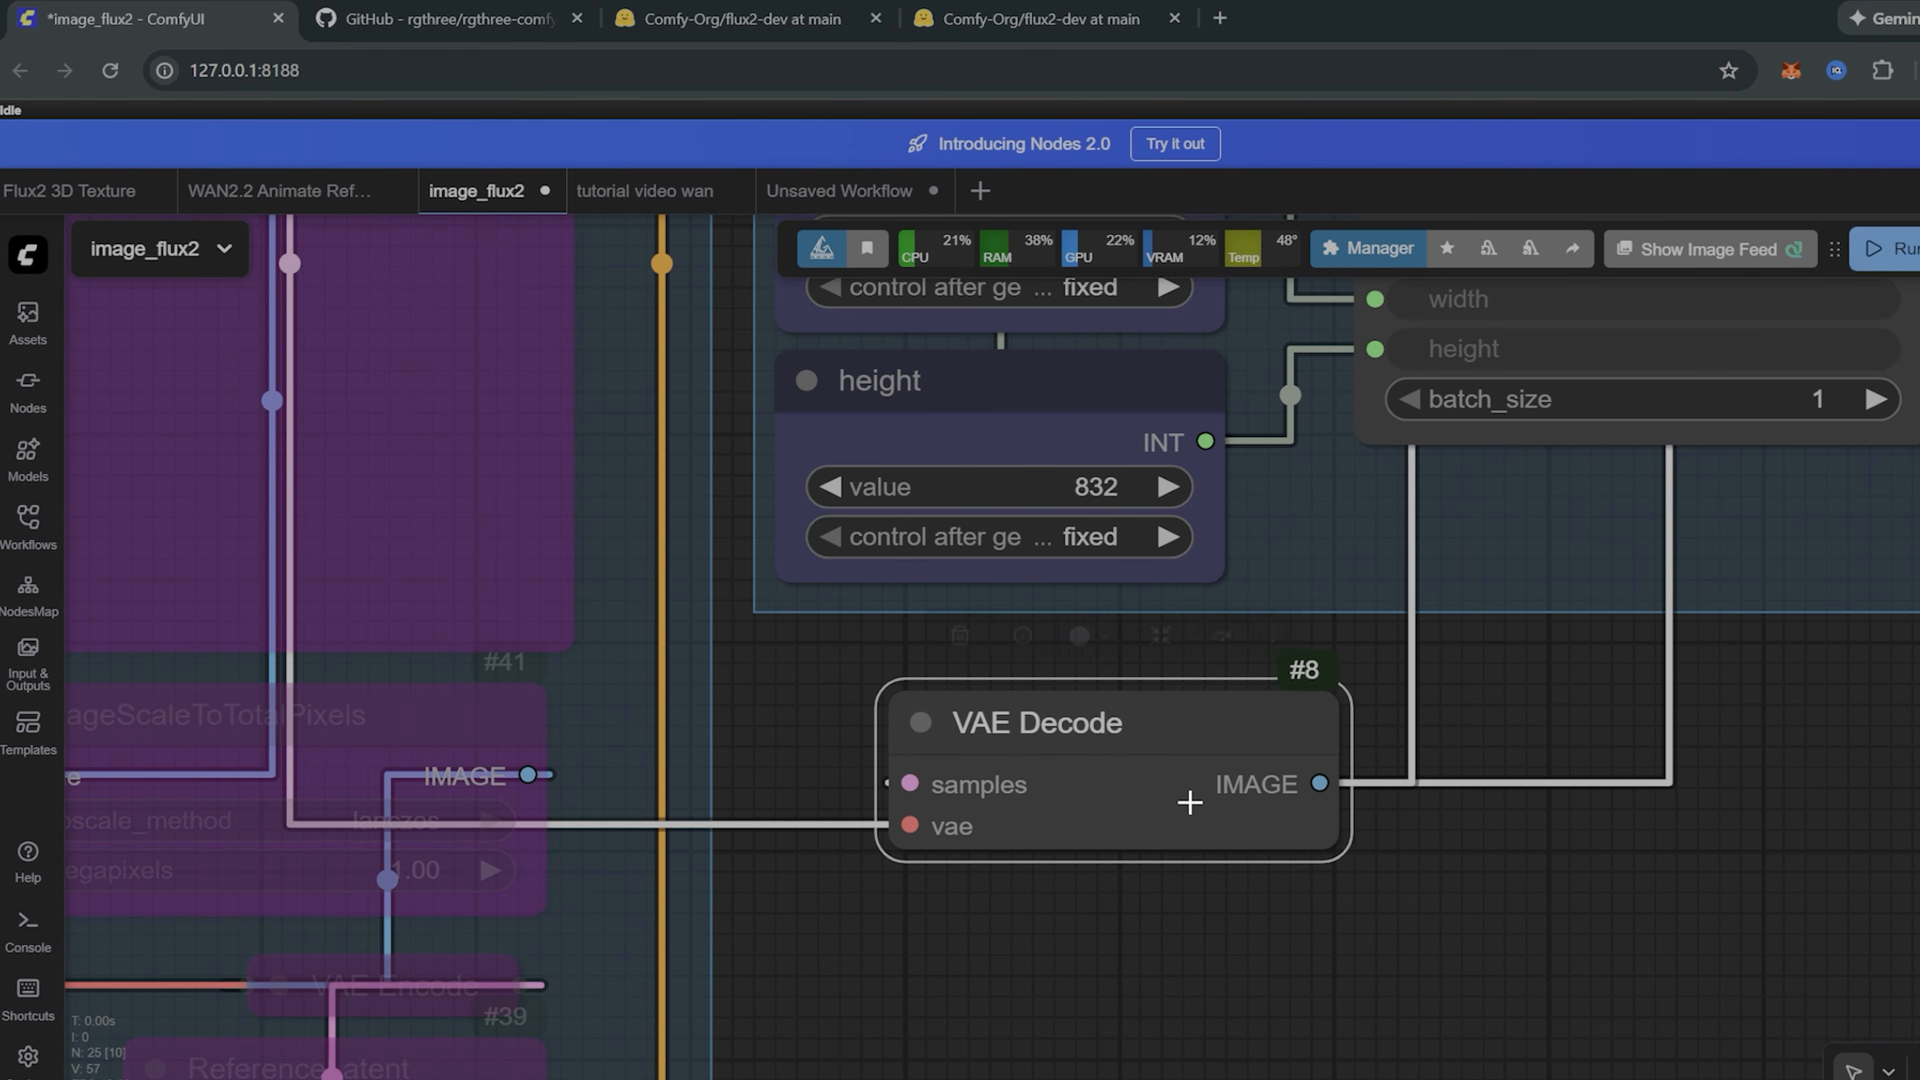
scroll(1360, 772, "down", 5)
scroll(1364, 770, "down", 4)
left_click_drag(1796, 491, 1385, 673)
scroll(1427, 459, "up", 1)
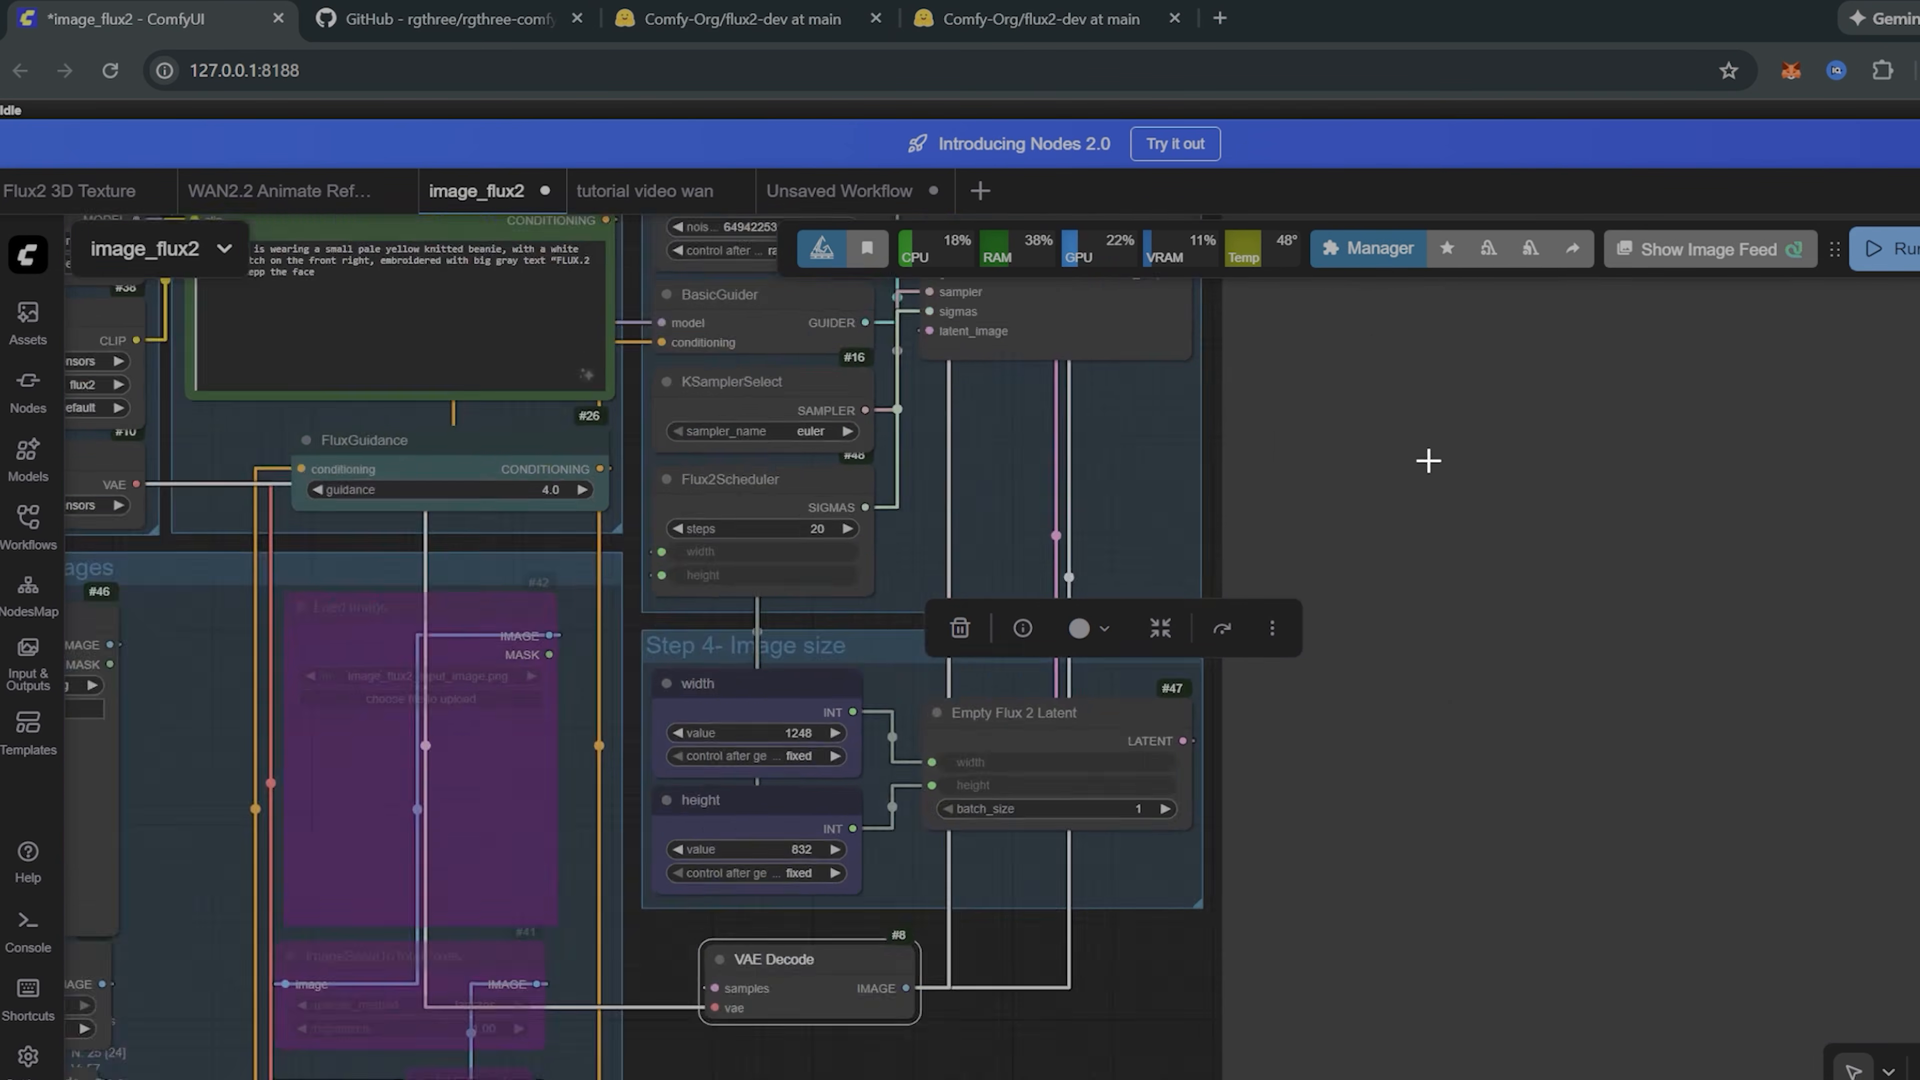
scroll(1426, 459, "down", 1)
left_click_drag(1421, 459, 1407, 677)
left_click(1355, 383)
Step: Clear the Save Image selection and look over the workflow from the model loaders to VAE Decode
scroll(1360, 811, "down", 3)
left_click_drag(1189, 749, 1277, 662)
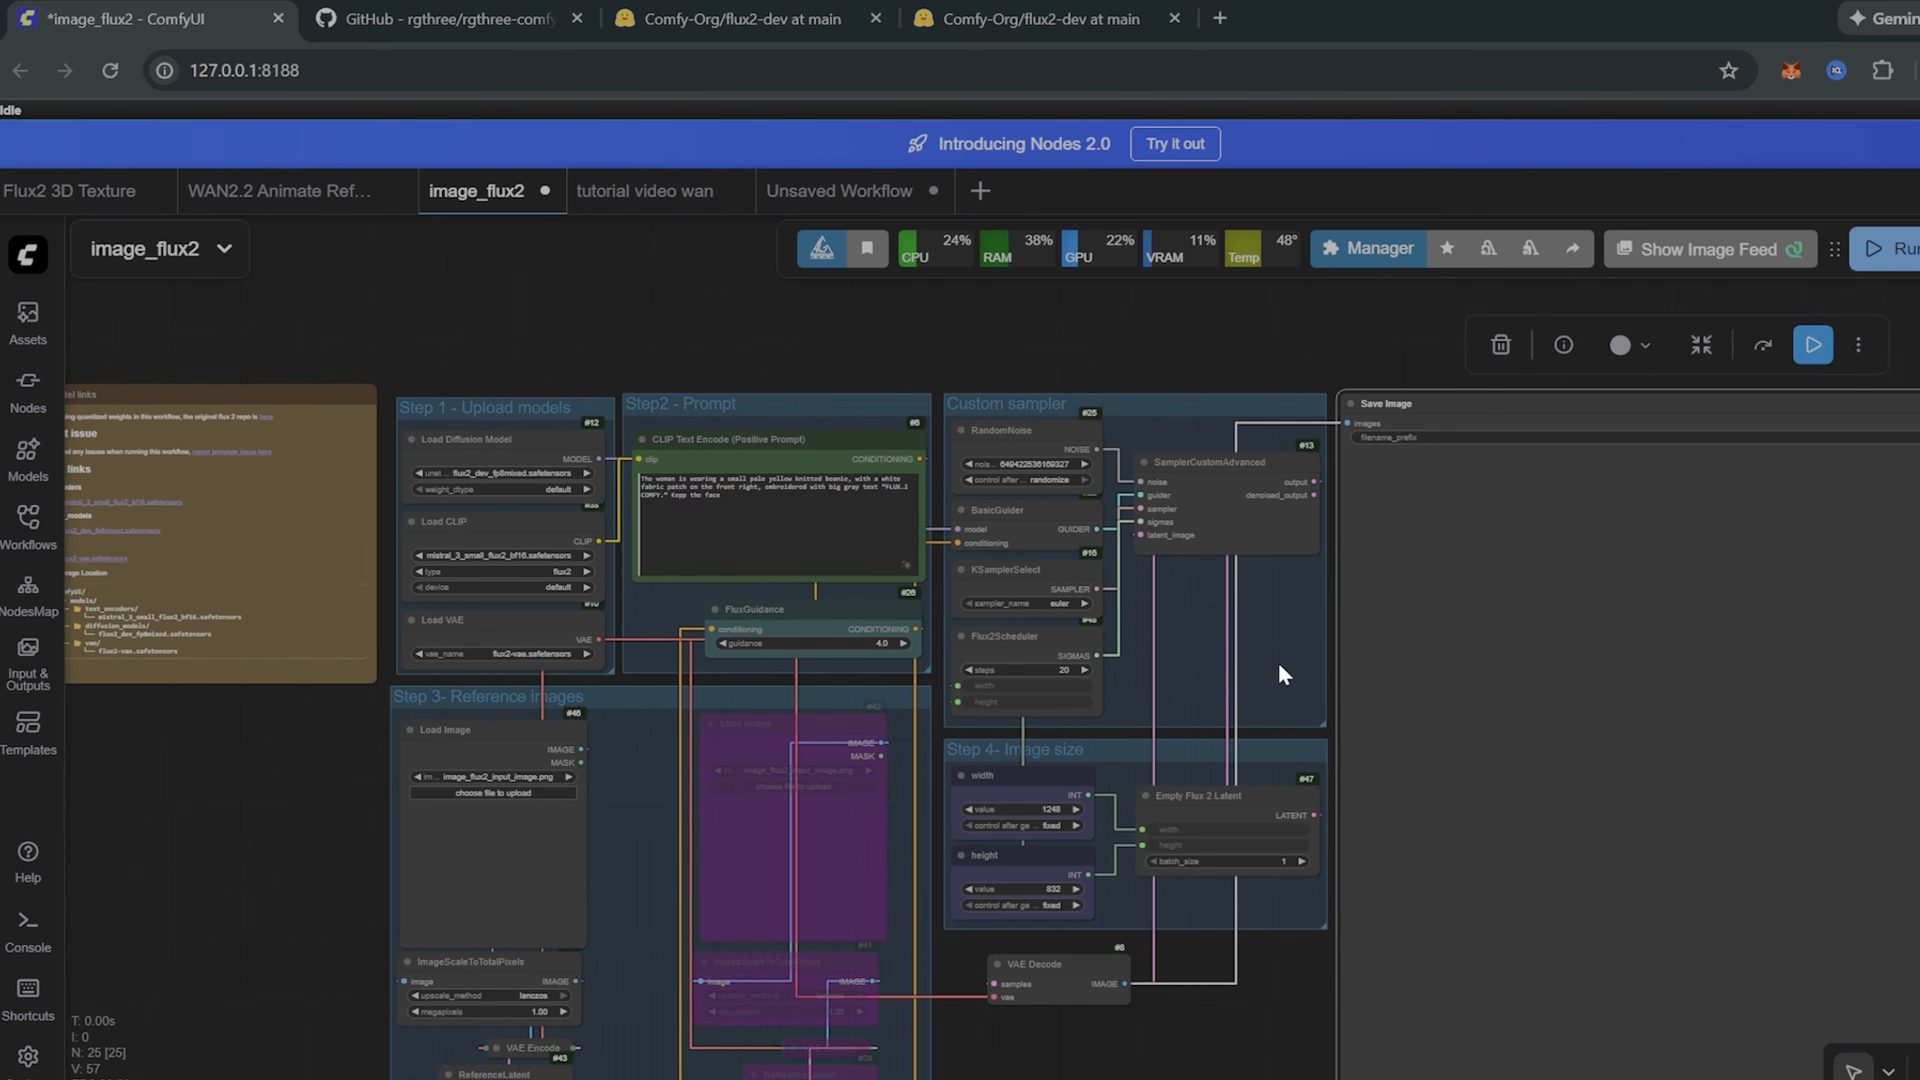
left_click(1278, 662)
left_click_drag(1252, 785, 1401, 709)
scroll(1394, 671, "up", 3)
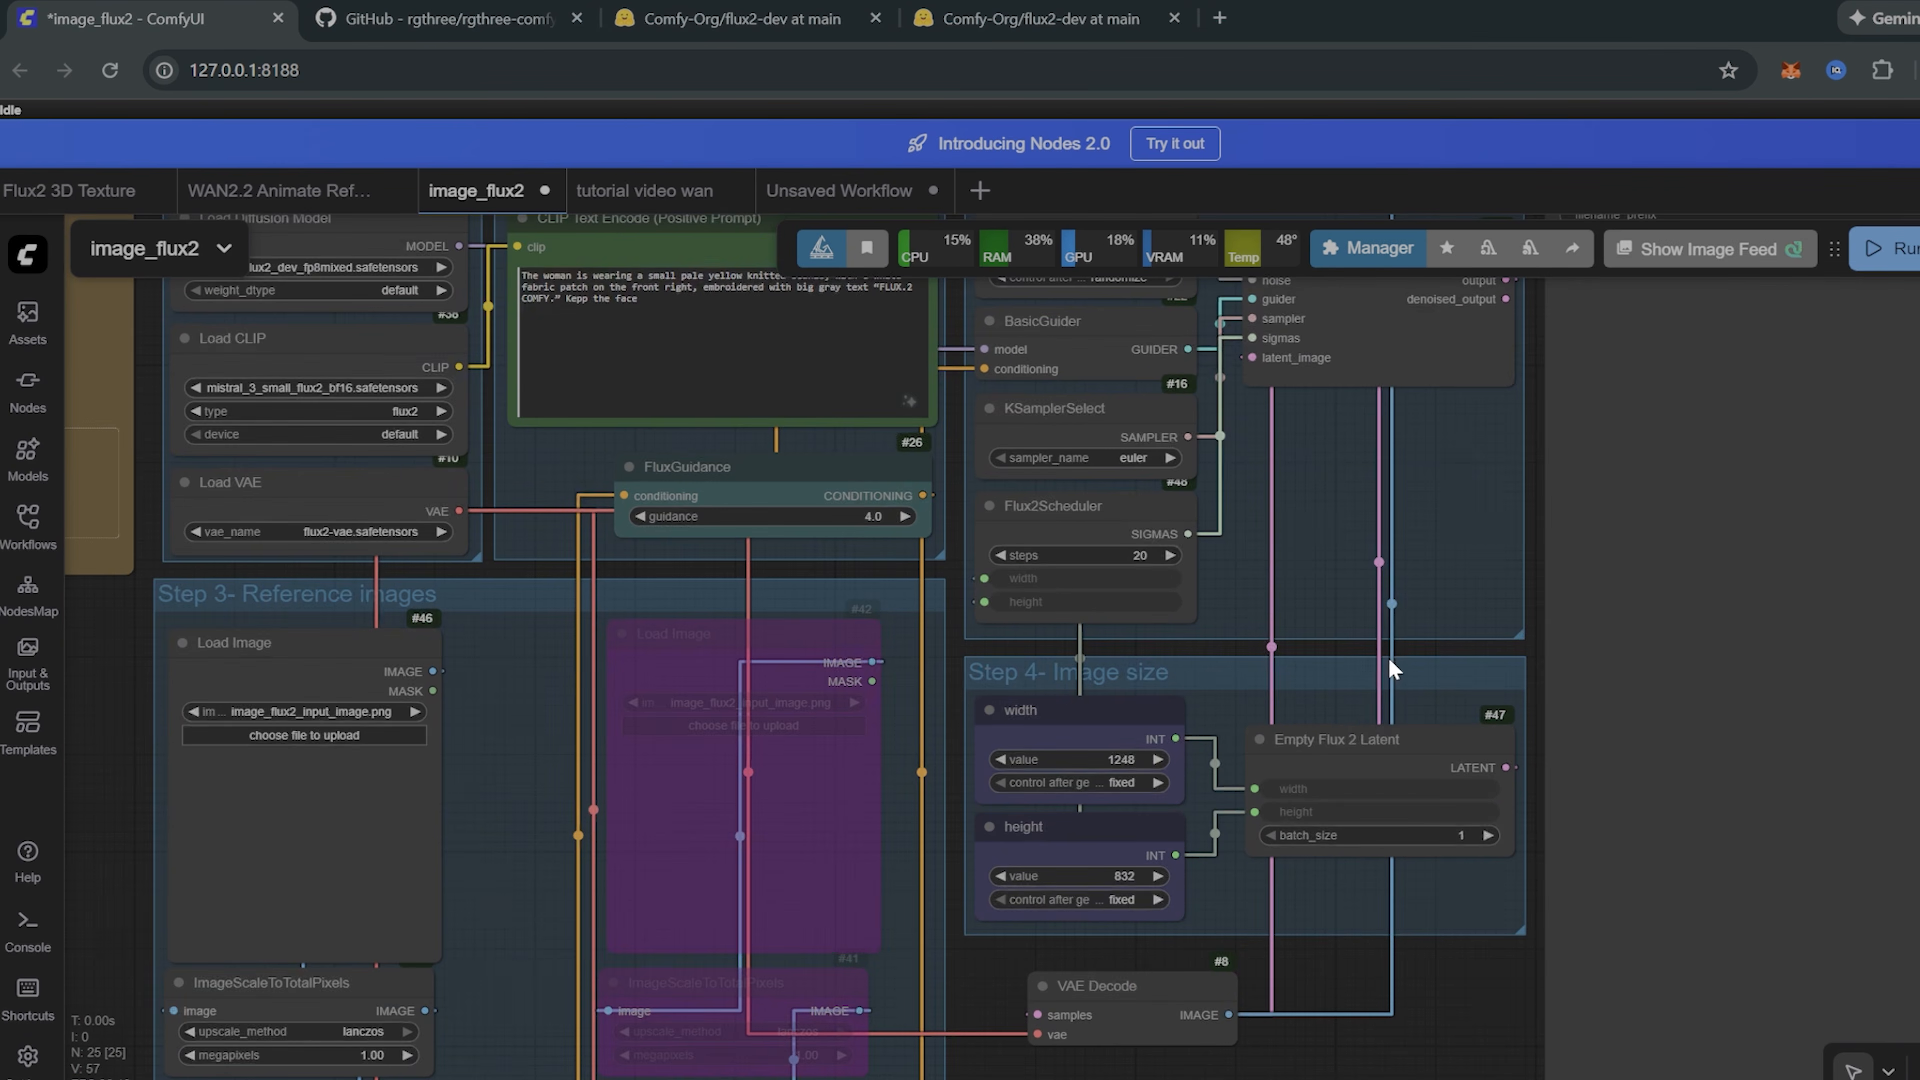
Step: Look over the Flux2Scheduler node and the Image size group with its width, height and Empty Flux 2 Latent nodes
scroll(1363, 729, "up", 5)
scroll(1360, 732, "down", 4)
left_click_drag(1285, 541, 1251, 606)
scroll(1251, 606, "up", 6)
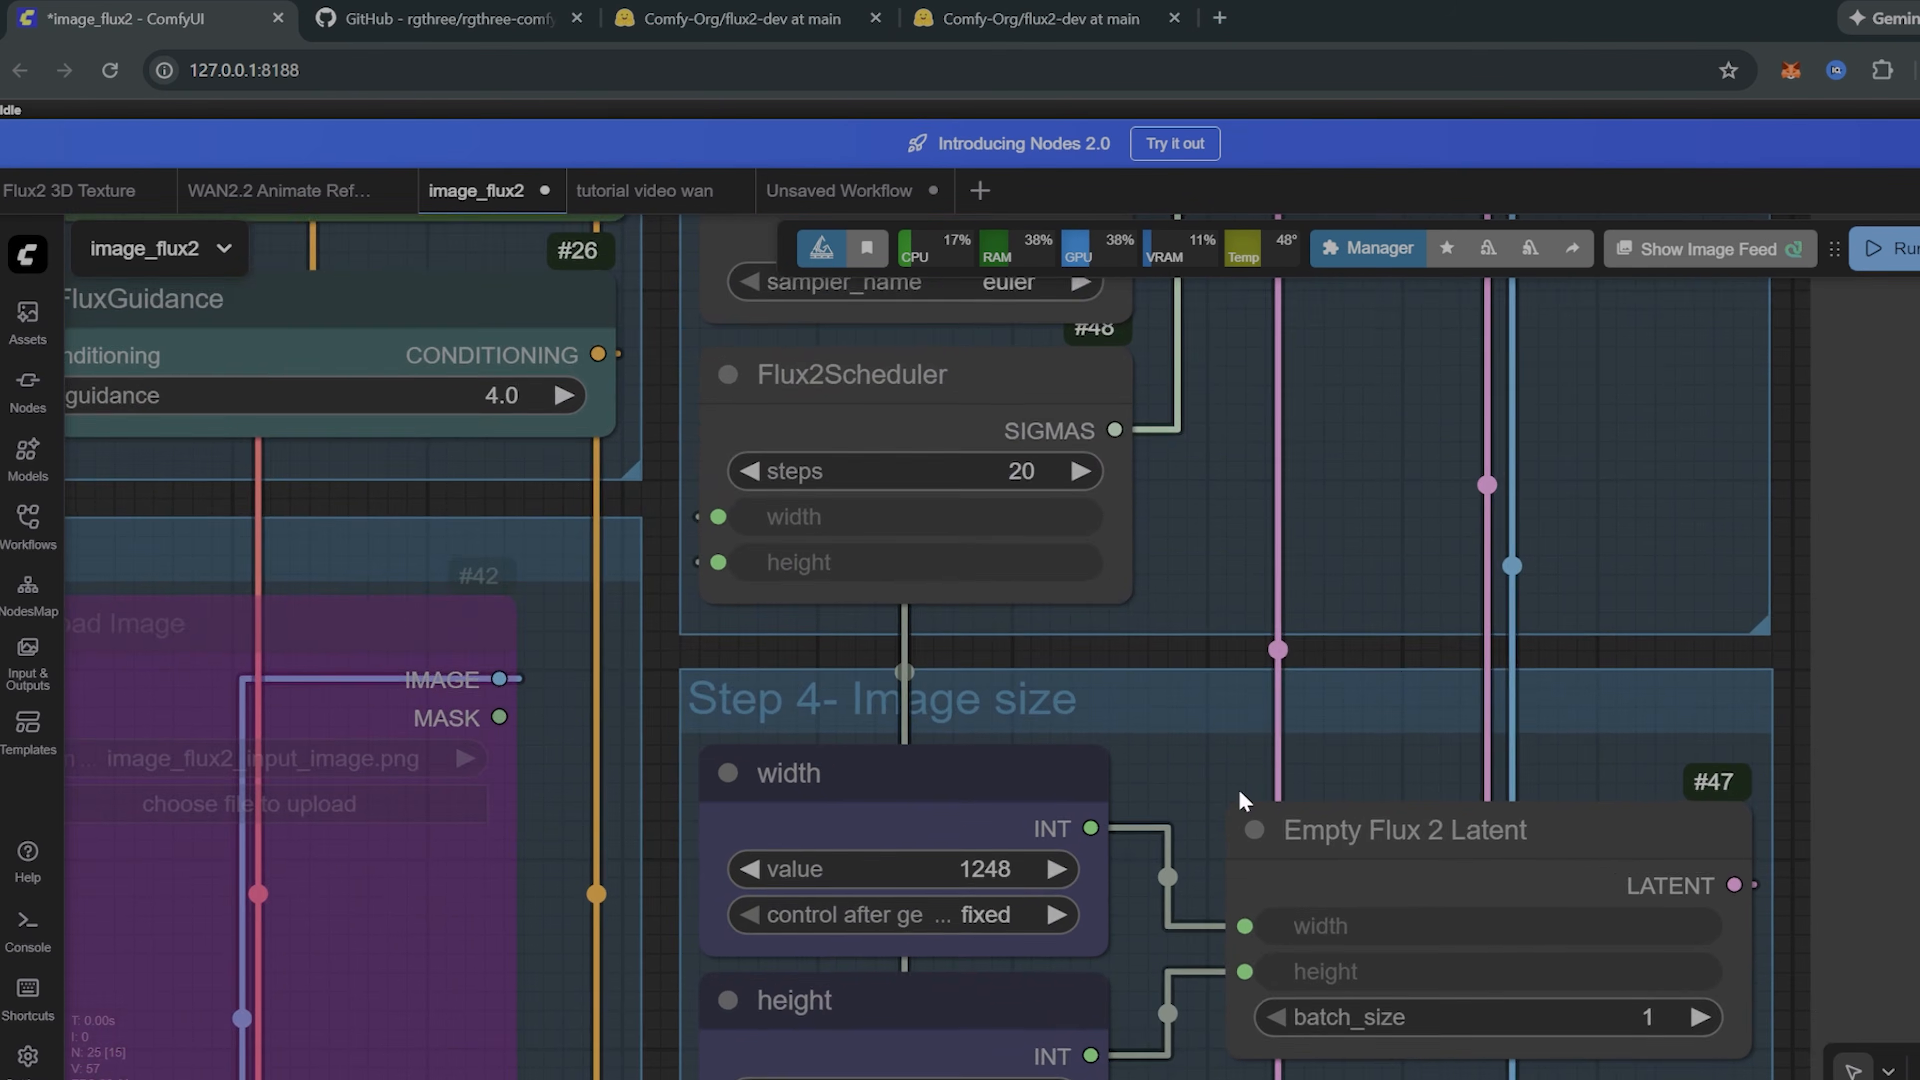
left_click_drag(1242, 797, 1234, 541)
left_click_drag(1081, 445, 1074, 449)
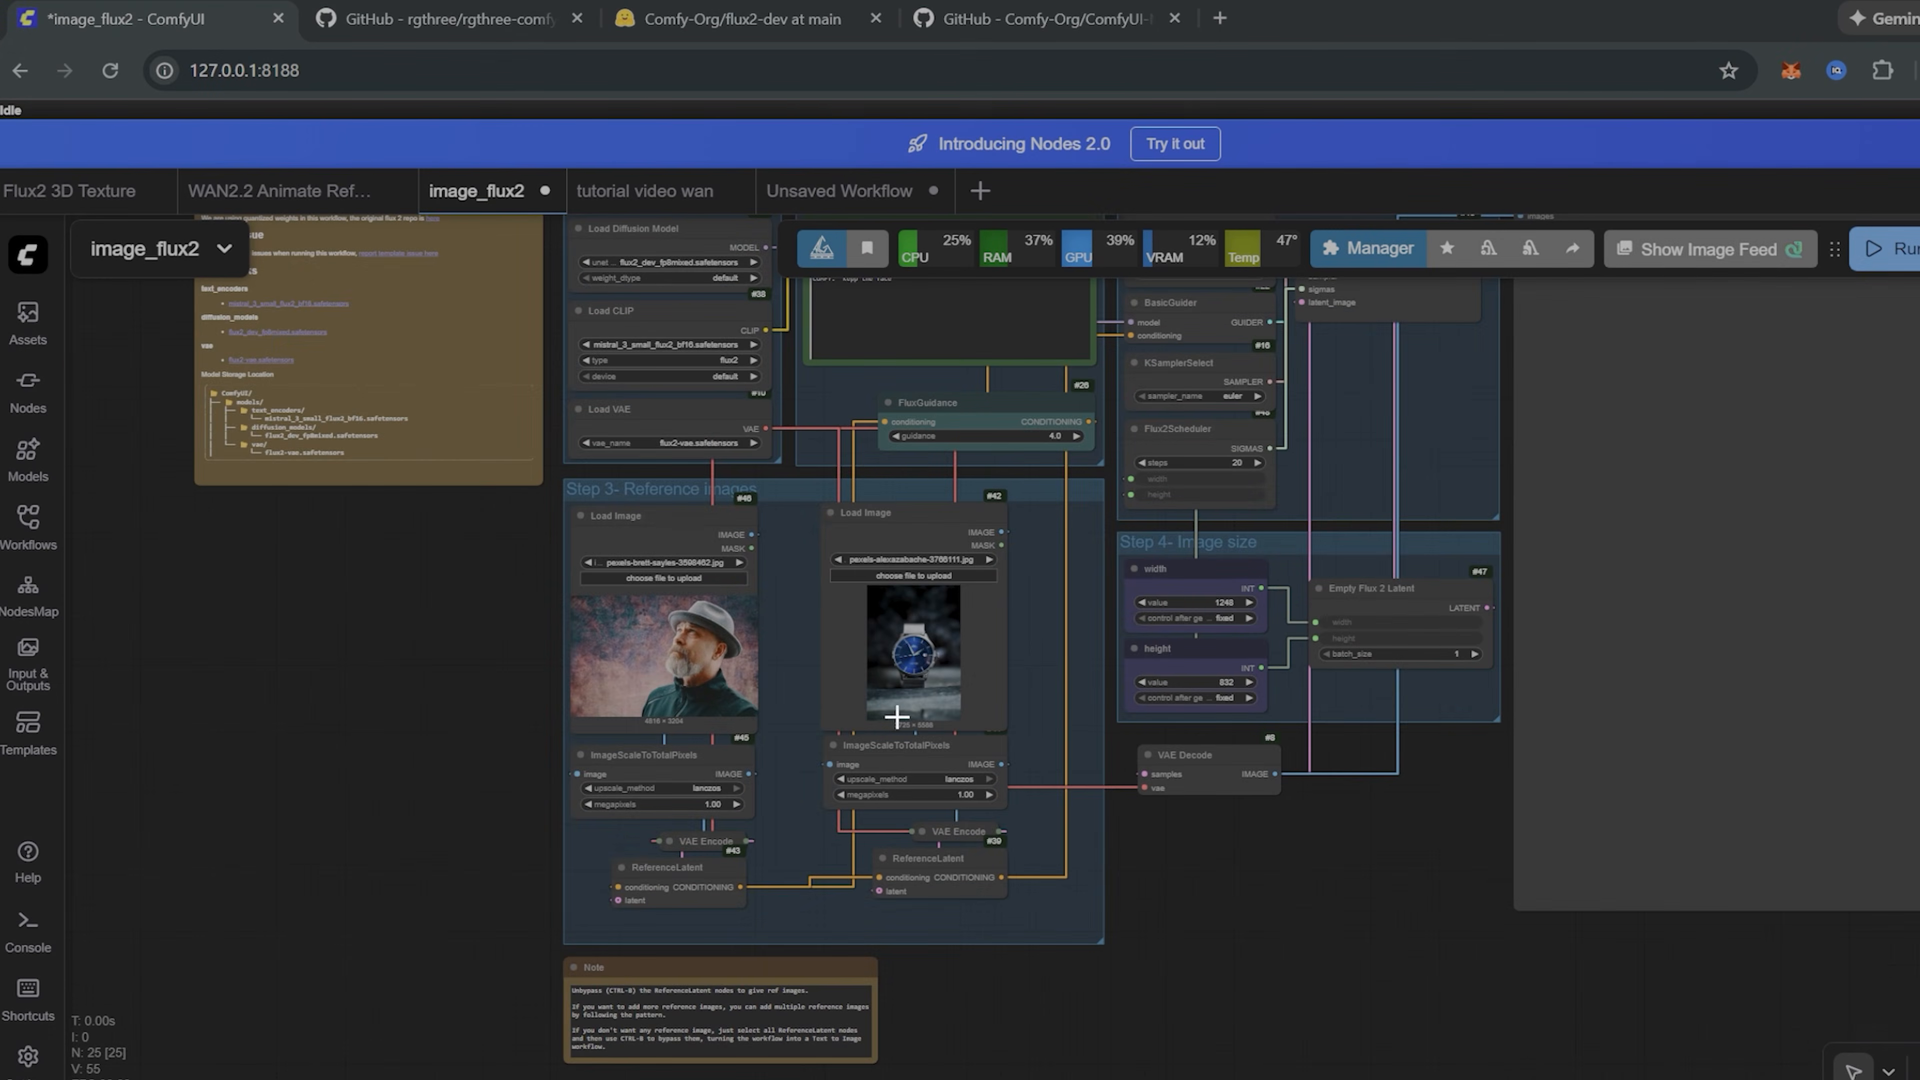
Step: Duplicate the portrait's reference chain from Load Image to ReferenceLatent and place the copy to the left of the Reference images group
scroll(986, 674, "up", 5)
left_click_drag(789, 640, 855, 639)
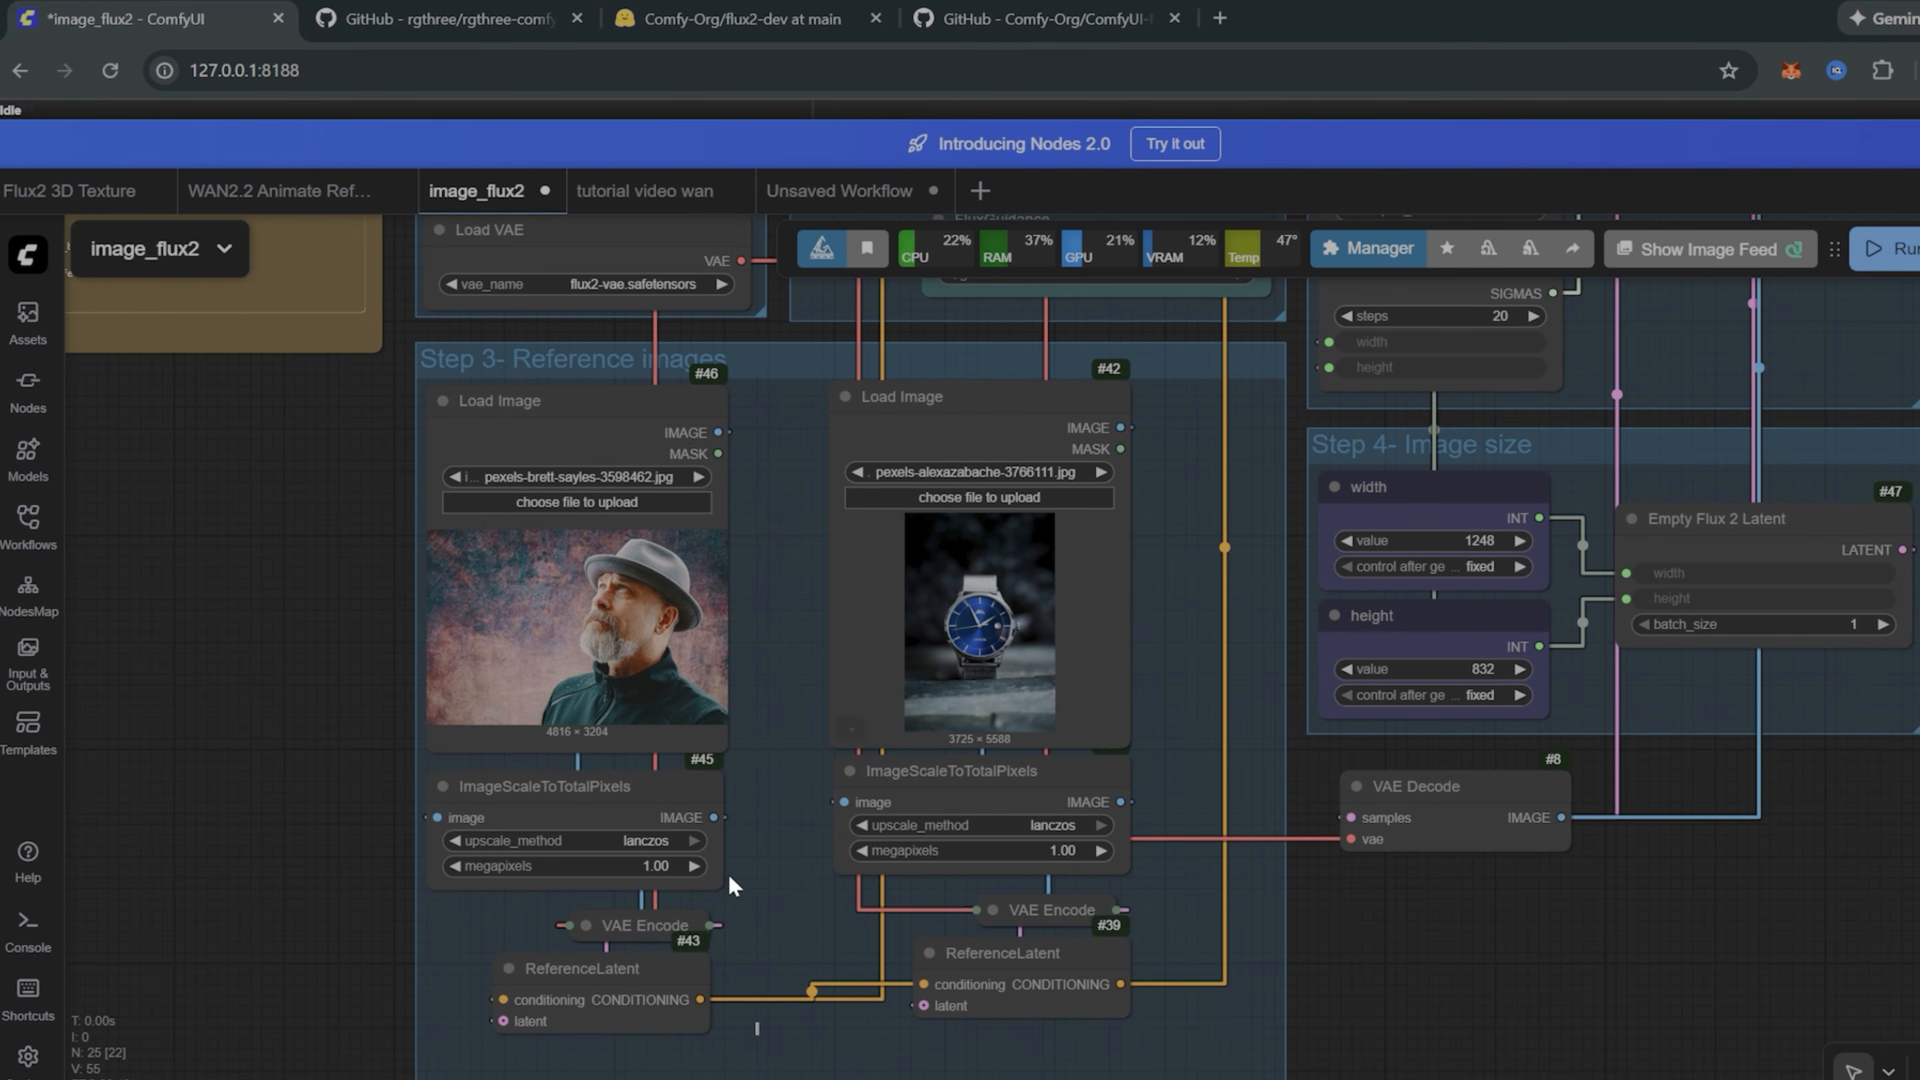
left_click_drag(731, 885, 665, 559)
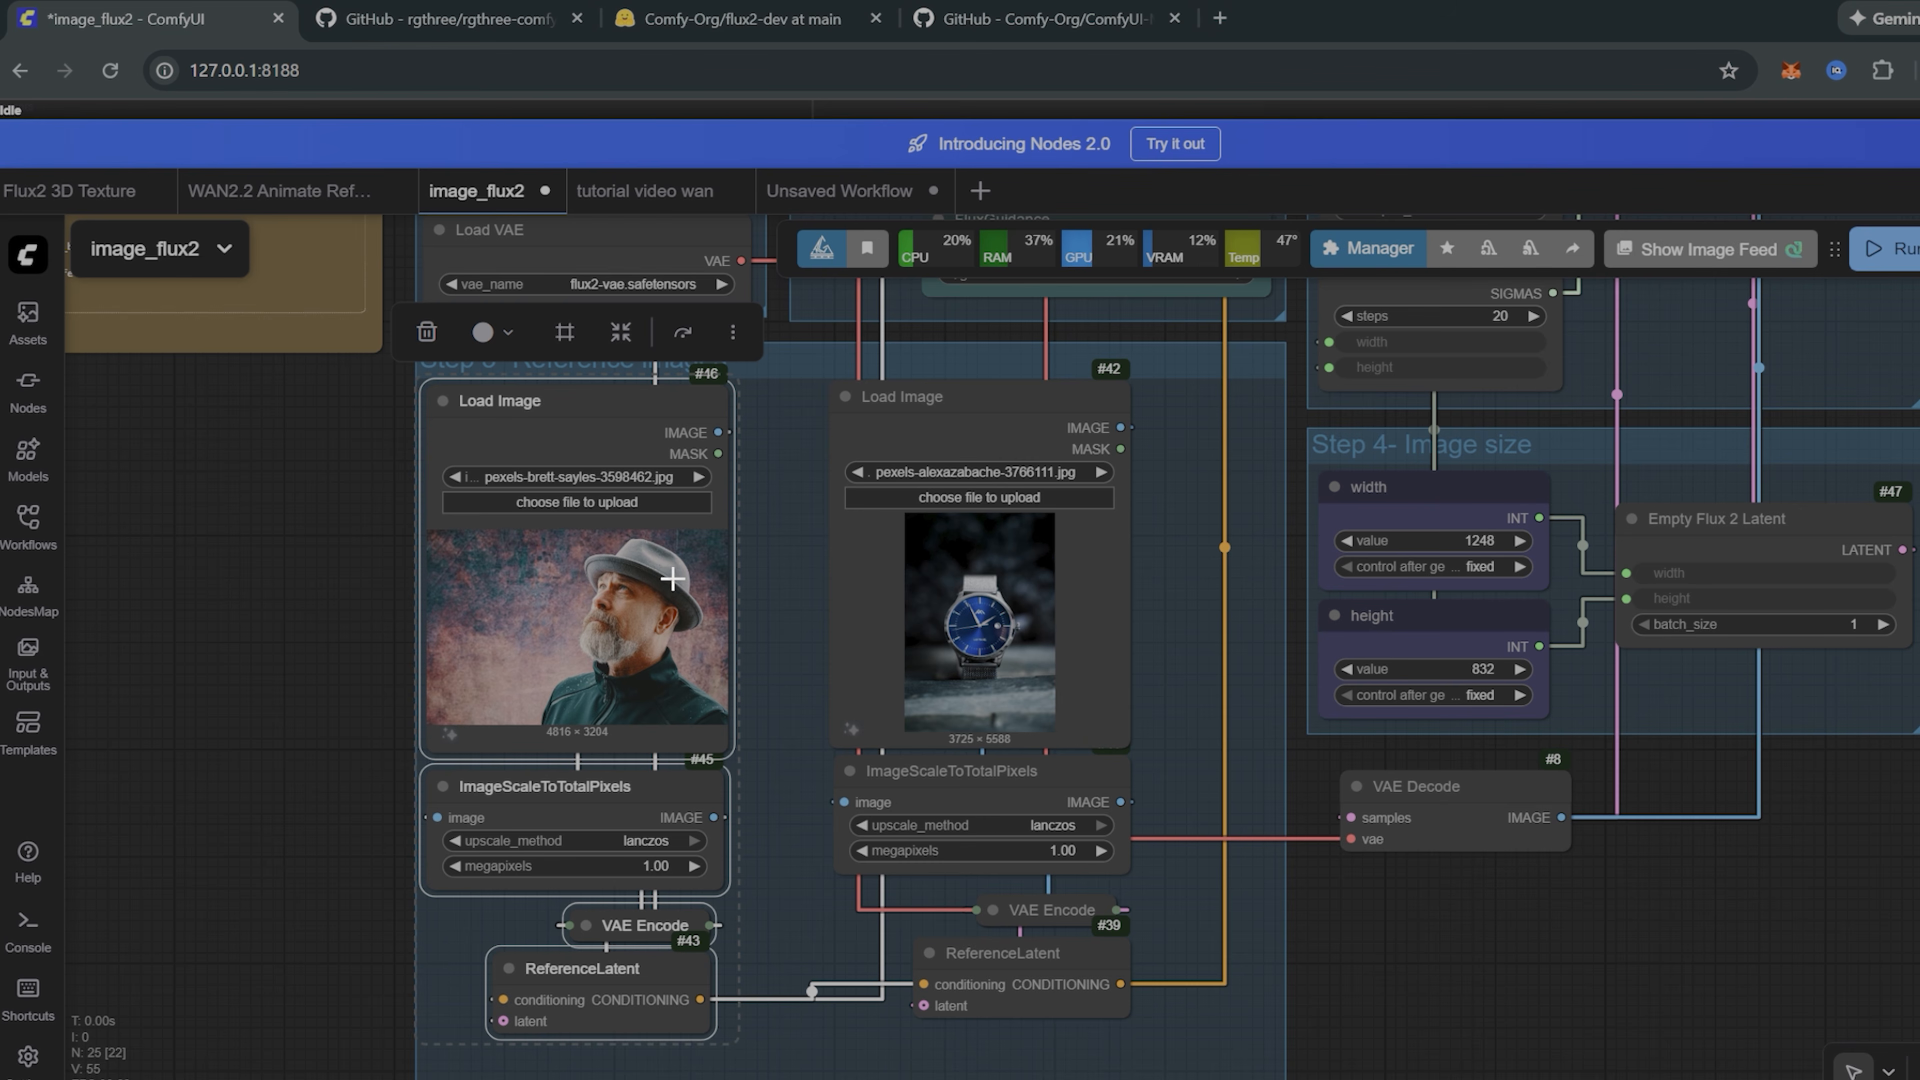
key("ctrl+b")
key("ctrl+b")
key("ctrl+v")
left_click_drag(584, 615, 749, 546)
left_click_drag(1020, 528, 365, 345)
left_click(597, 910)
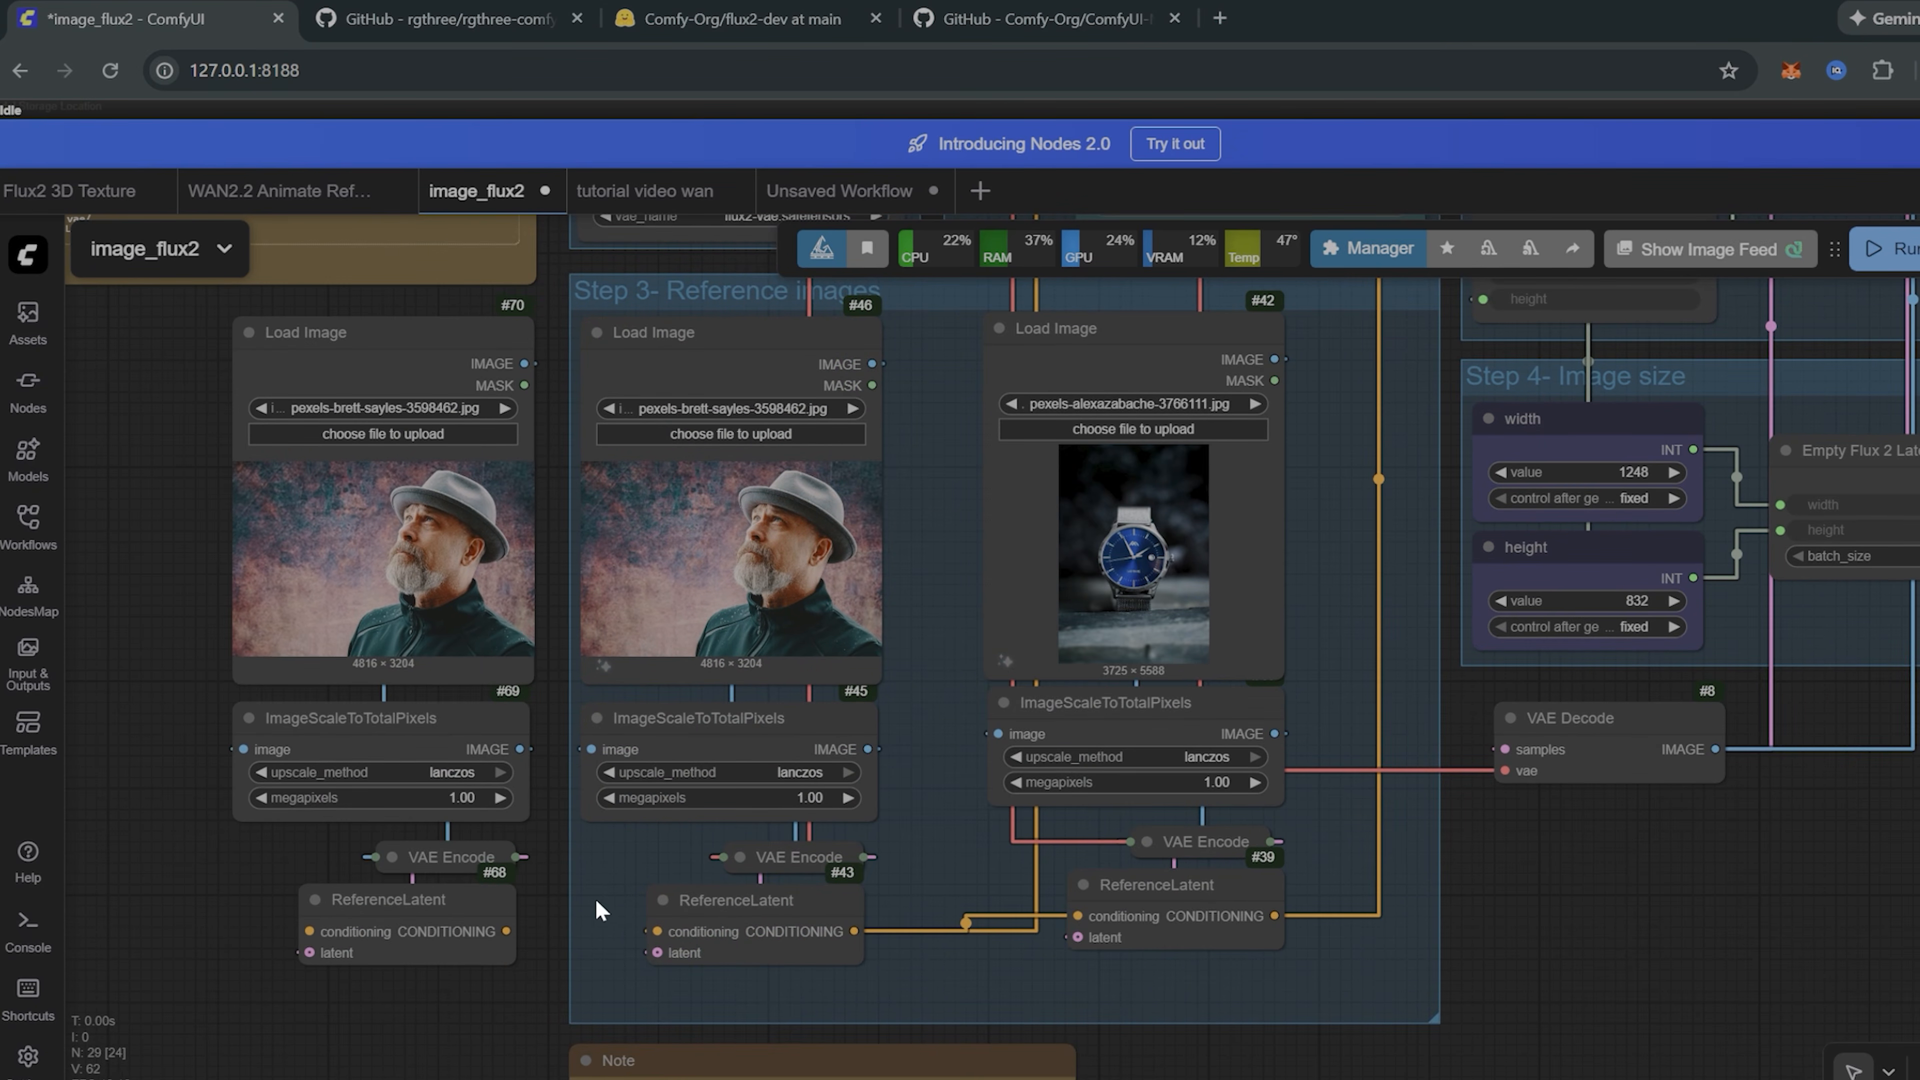
Step: Connect the duplicated ReferenceLatent to the portrait's ReferenceLatent conditioning input, and feed FluxGuidance's conditioning output into the duplicate
scroll(597, 910, "up", 8)
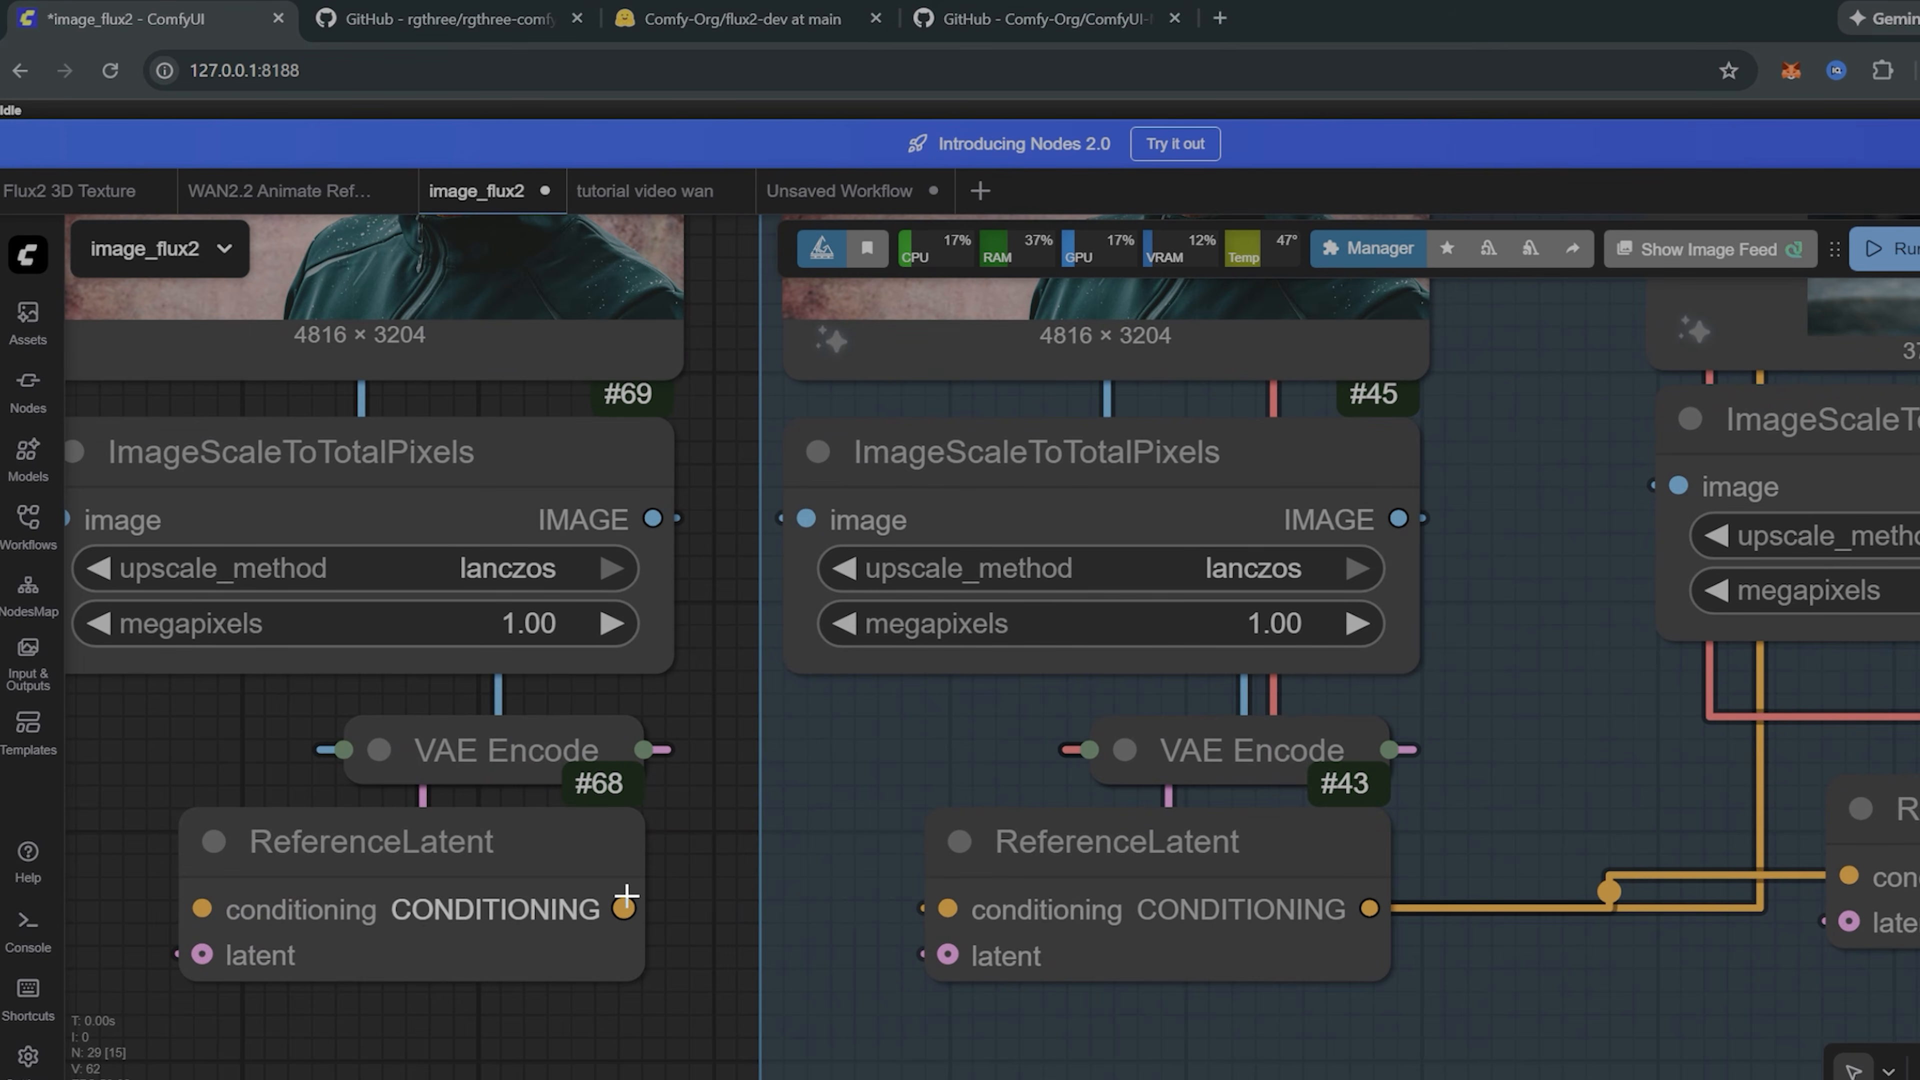
left_click_drag(624, 907, 948, 908)
scroll(750, 842, "down", 6)
left_click(1453, 408)
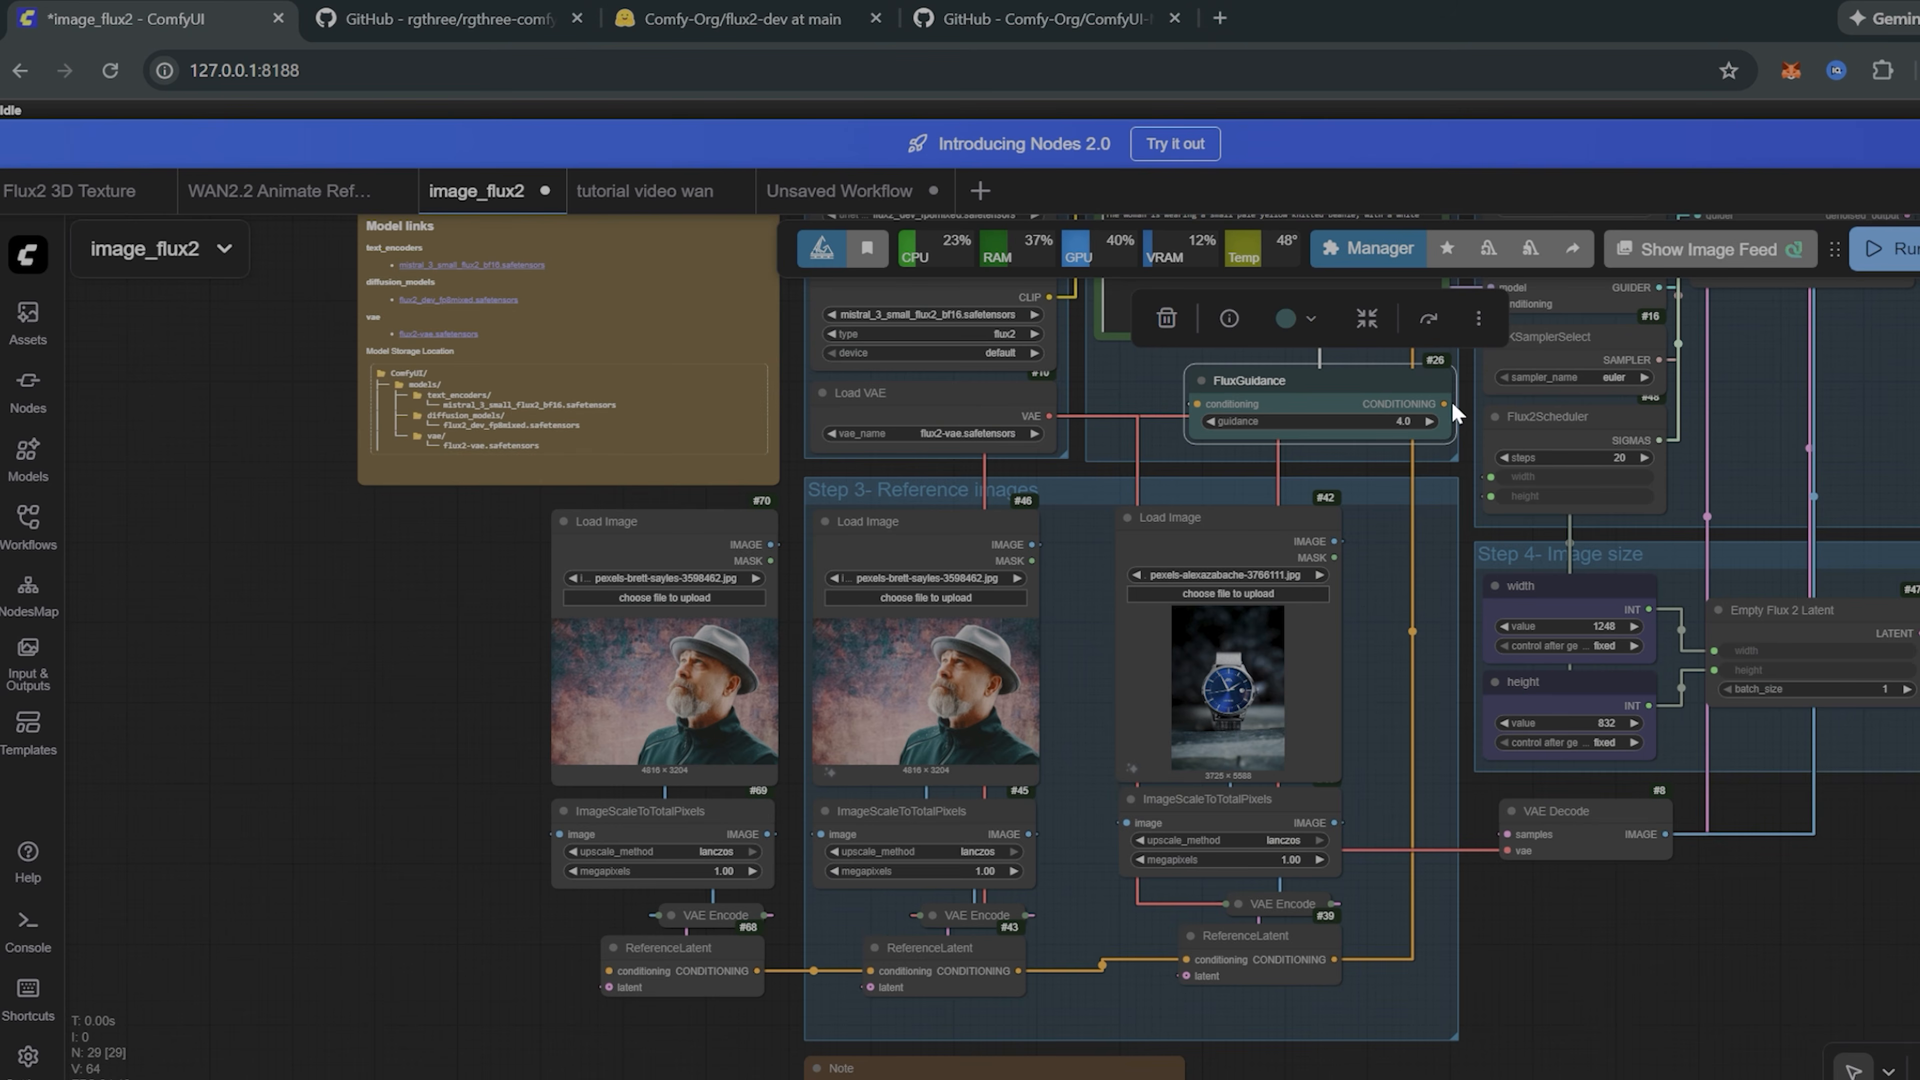
left_click_drag(1444, 406, 609, 974)
left_click(556, 976)
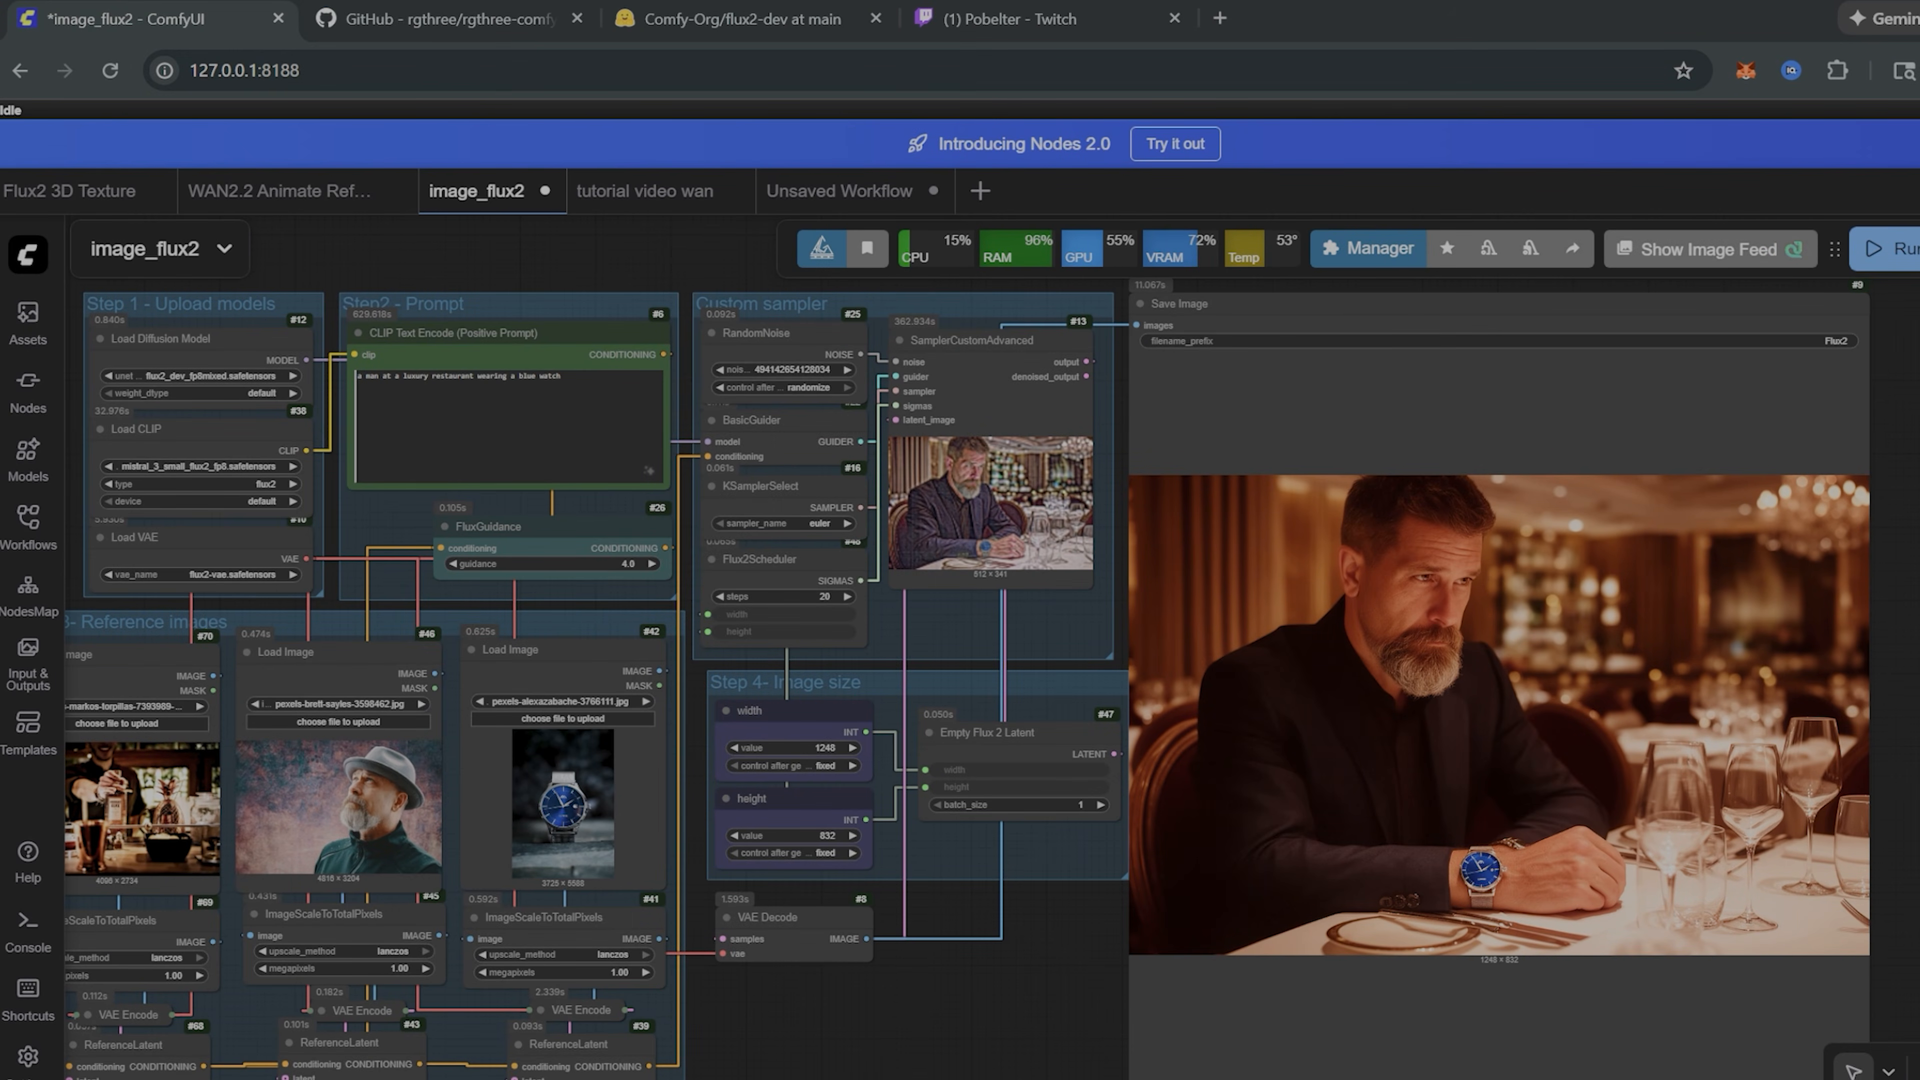
Step: Switch to Gemini and select the text of the "Elite Chronograph" luxury watch prompt
scroll(1280, 637, "down", 2)
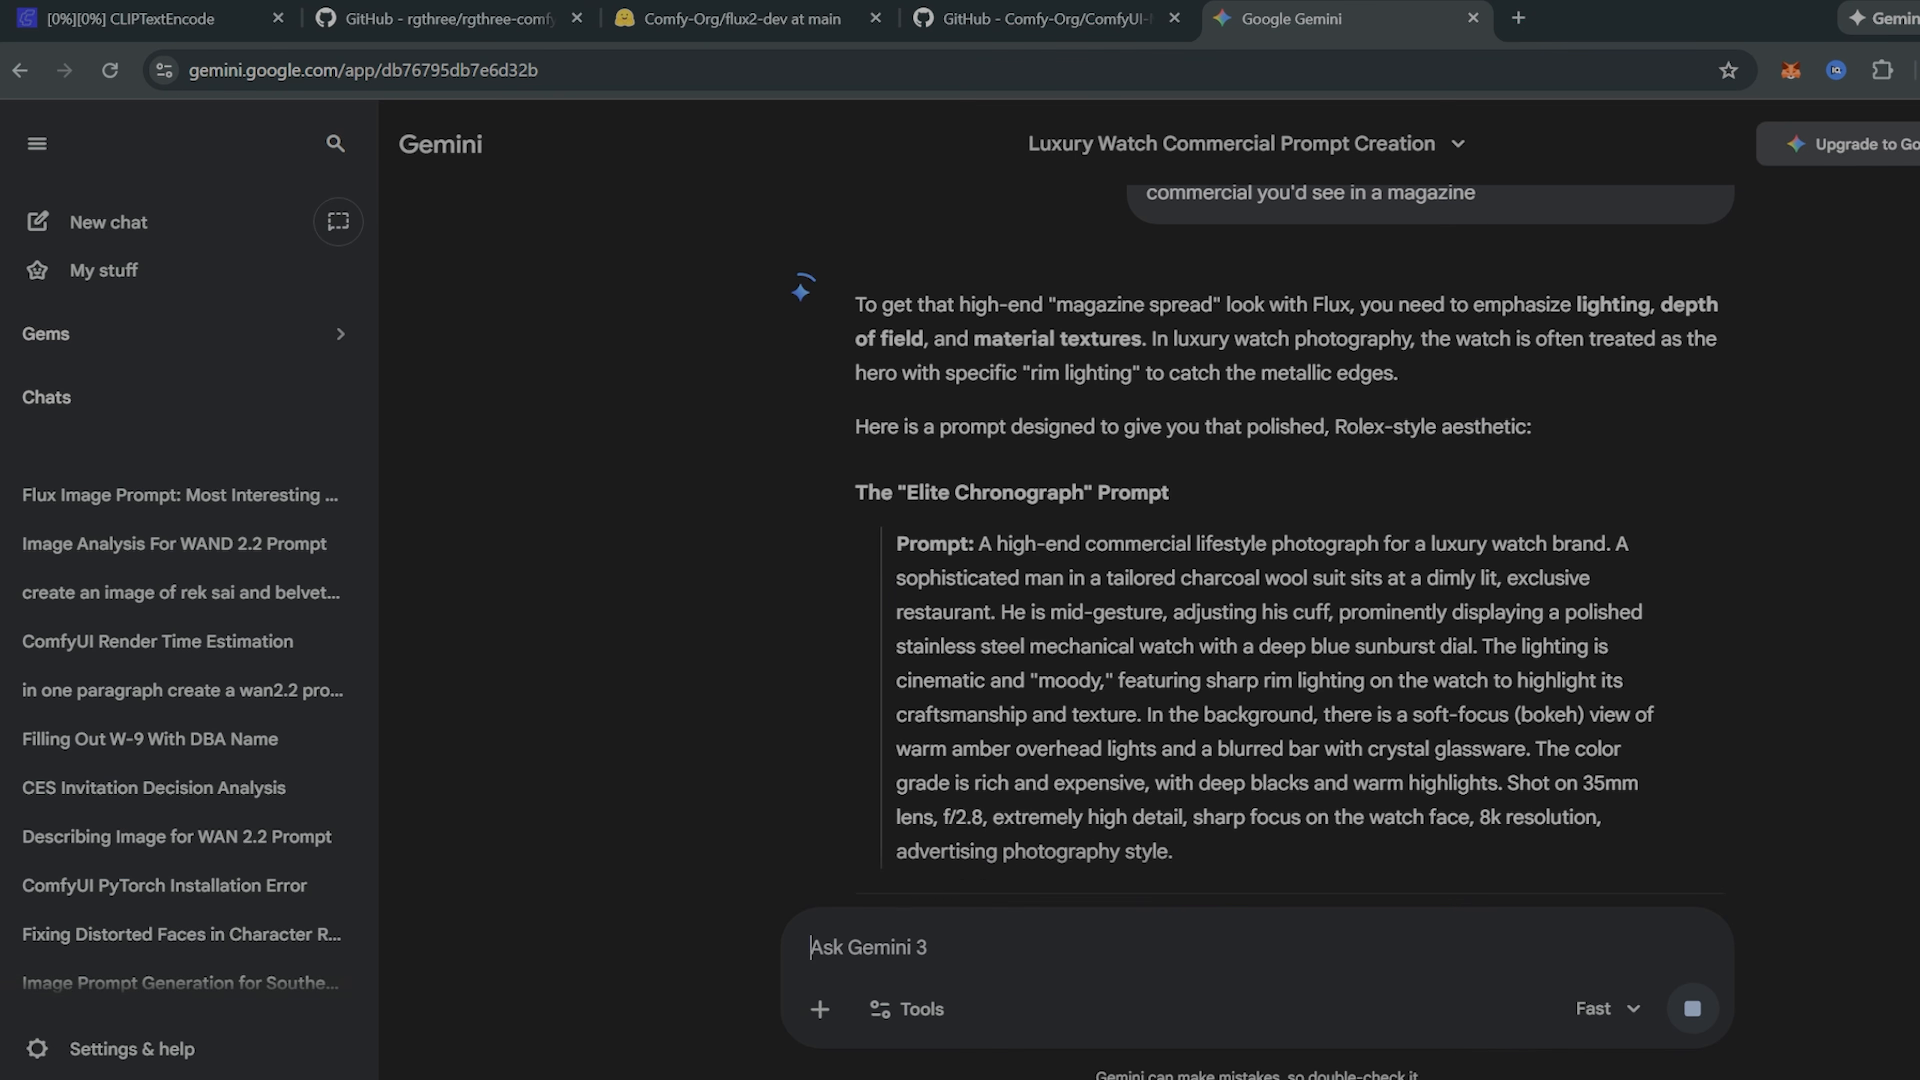
left_click_drag(979, 543, 1512, 823)
left_click(1106, 572)
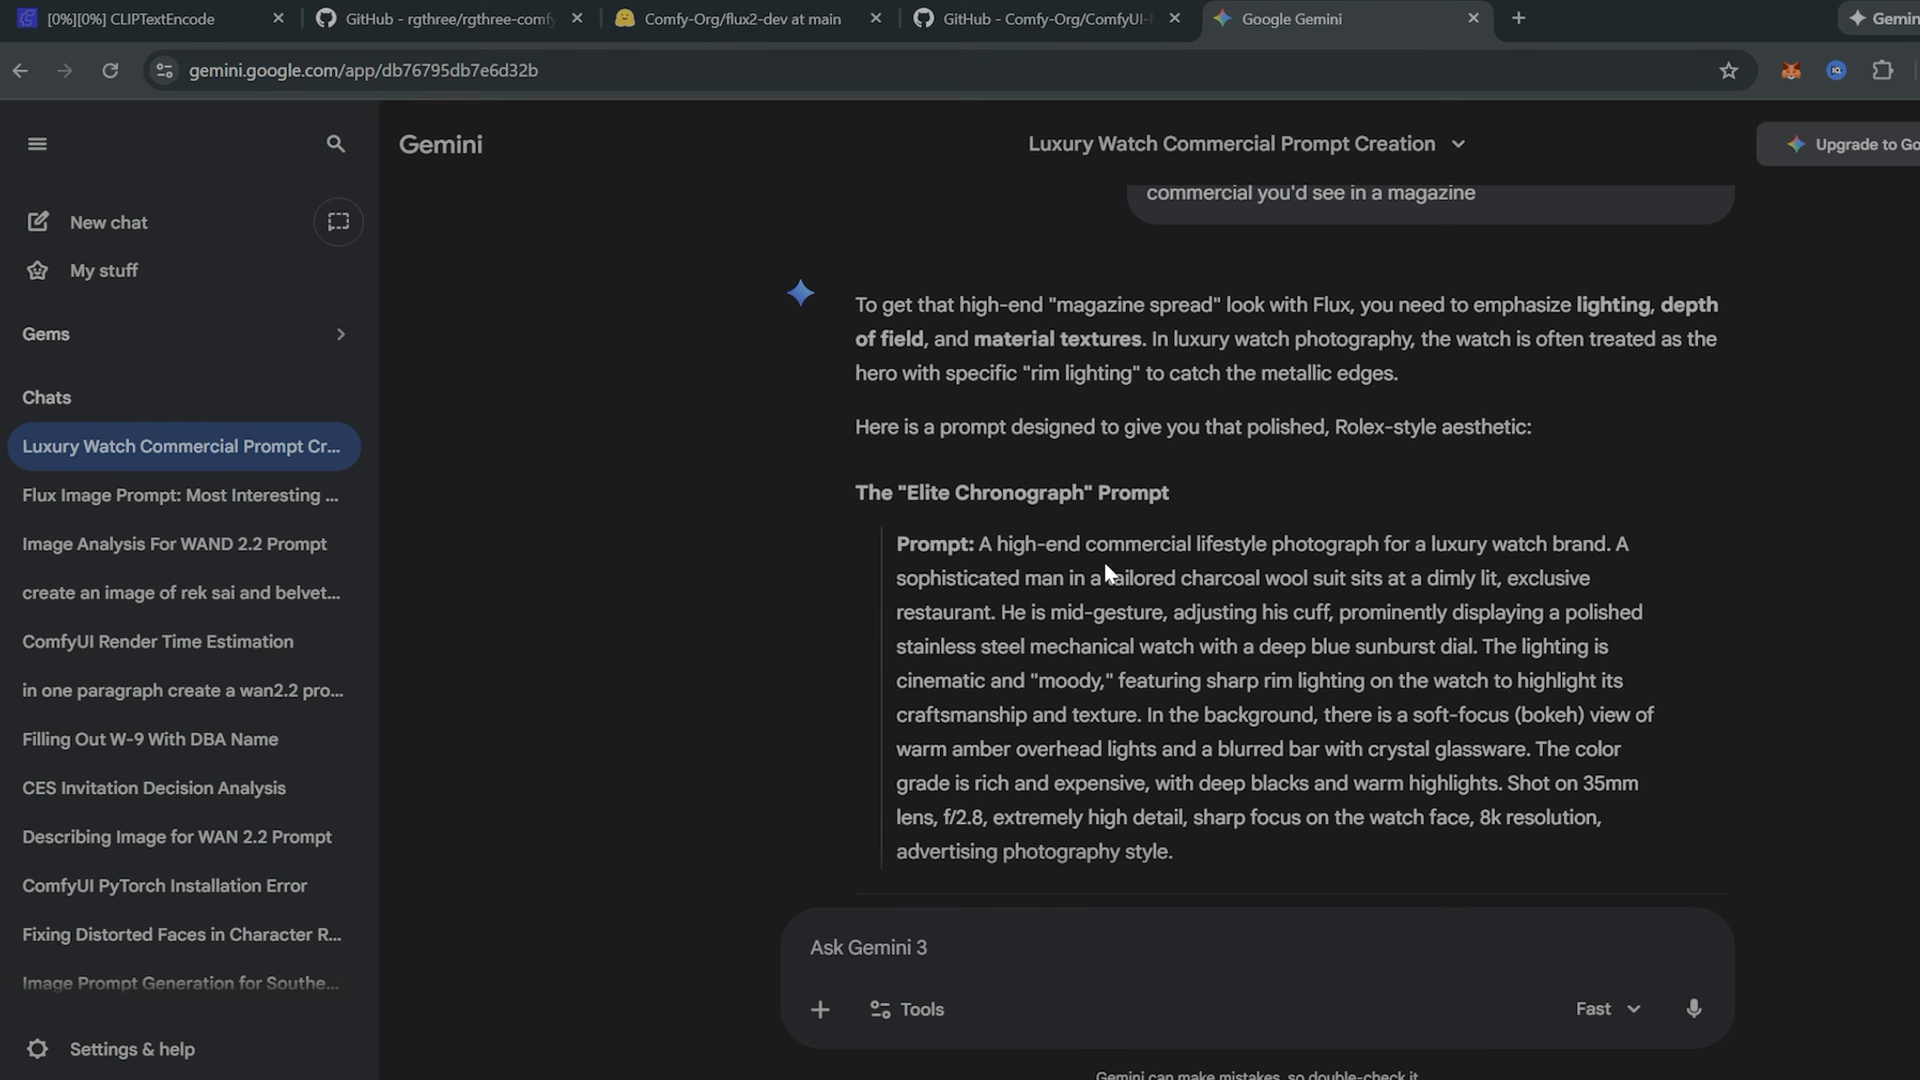
left_click_drag(991, 544, 1197, 838)
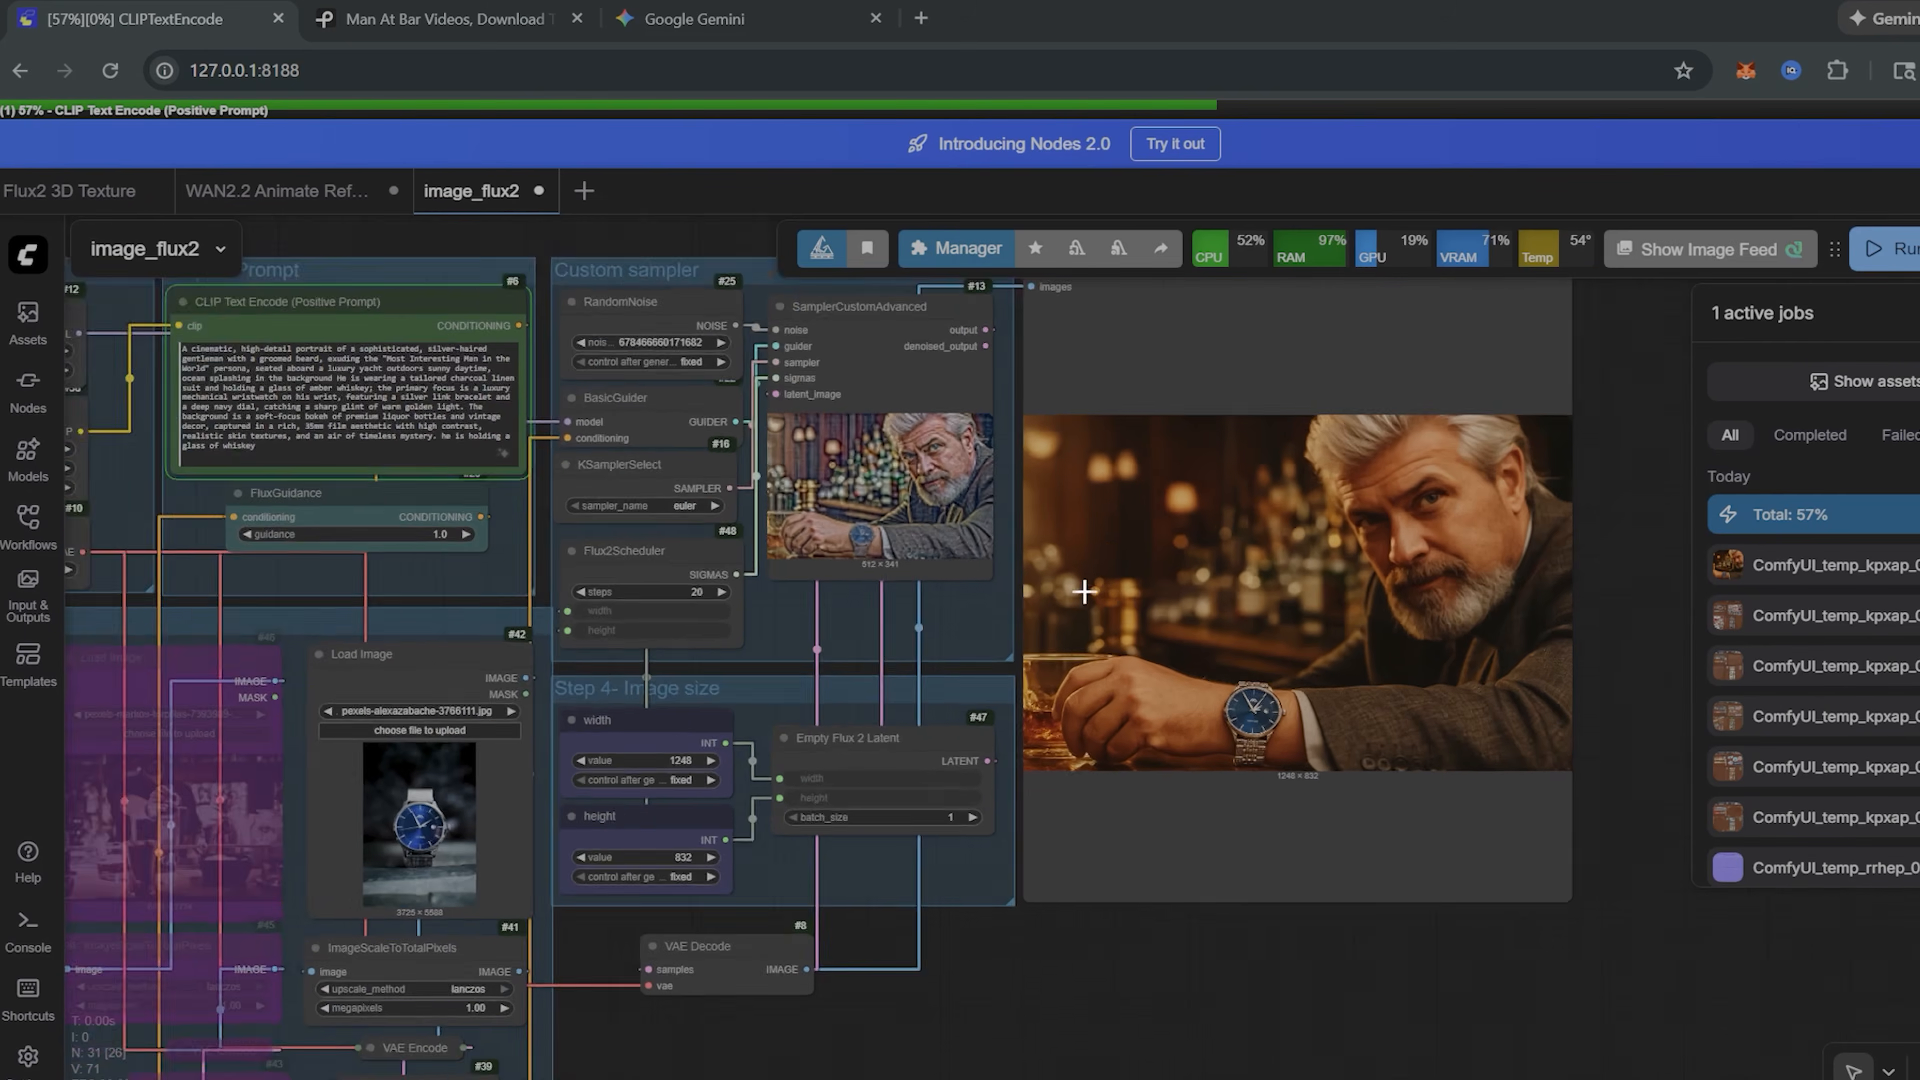
Step: Examine the generated image of the man at the bar, including the wristwatch up close
scroll(1457, 570, "up", 3)
left_click_drag(1457, 570, 1172, 671)
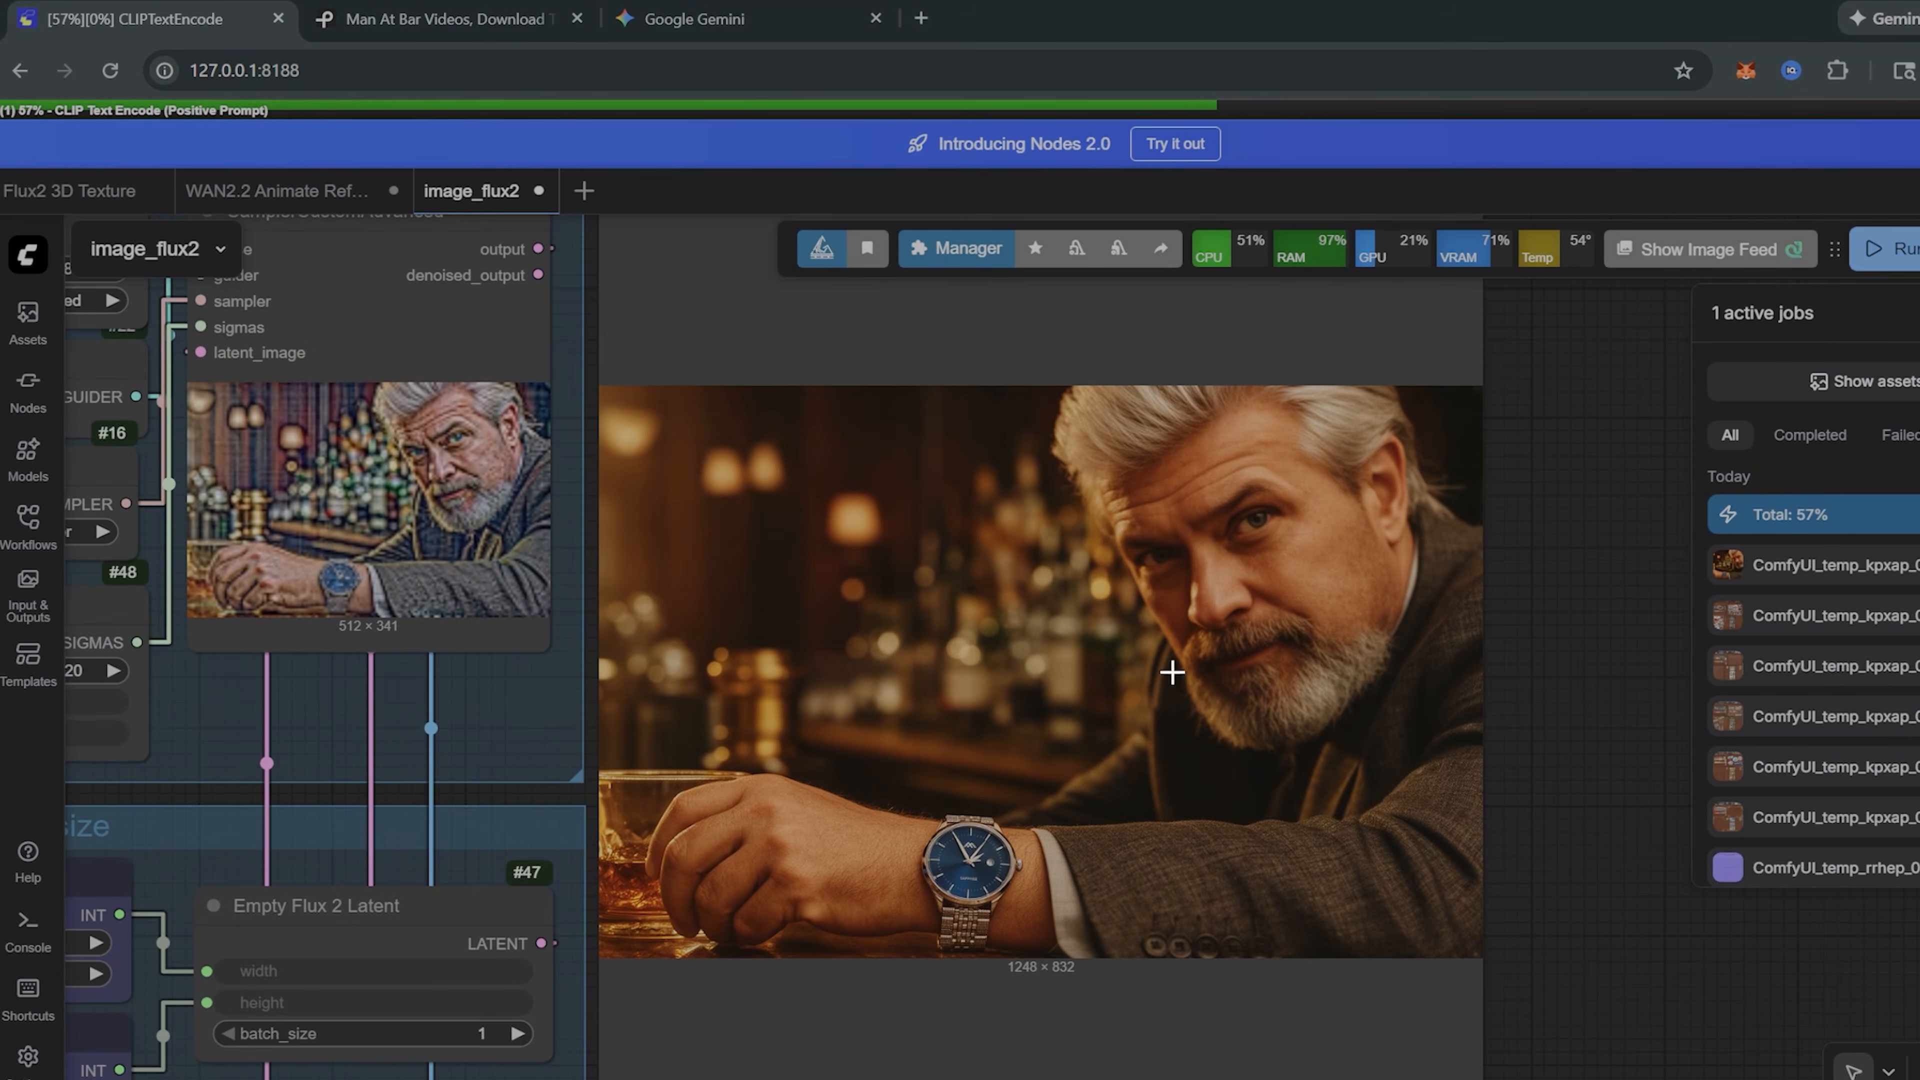
scroll(1400, 774, "up", 1)
scroll(1402, 760, "down", 2)
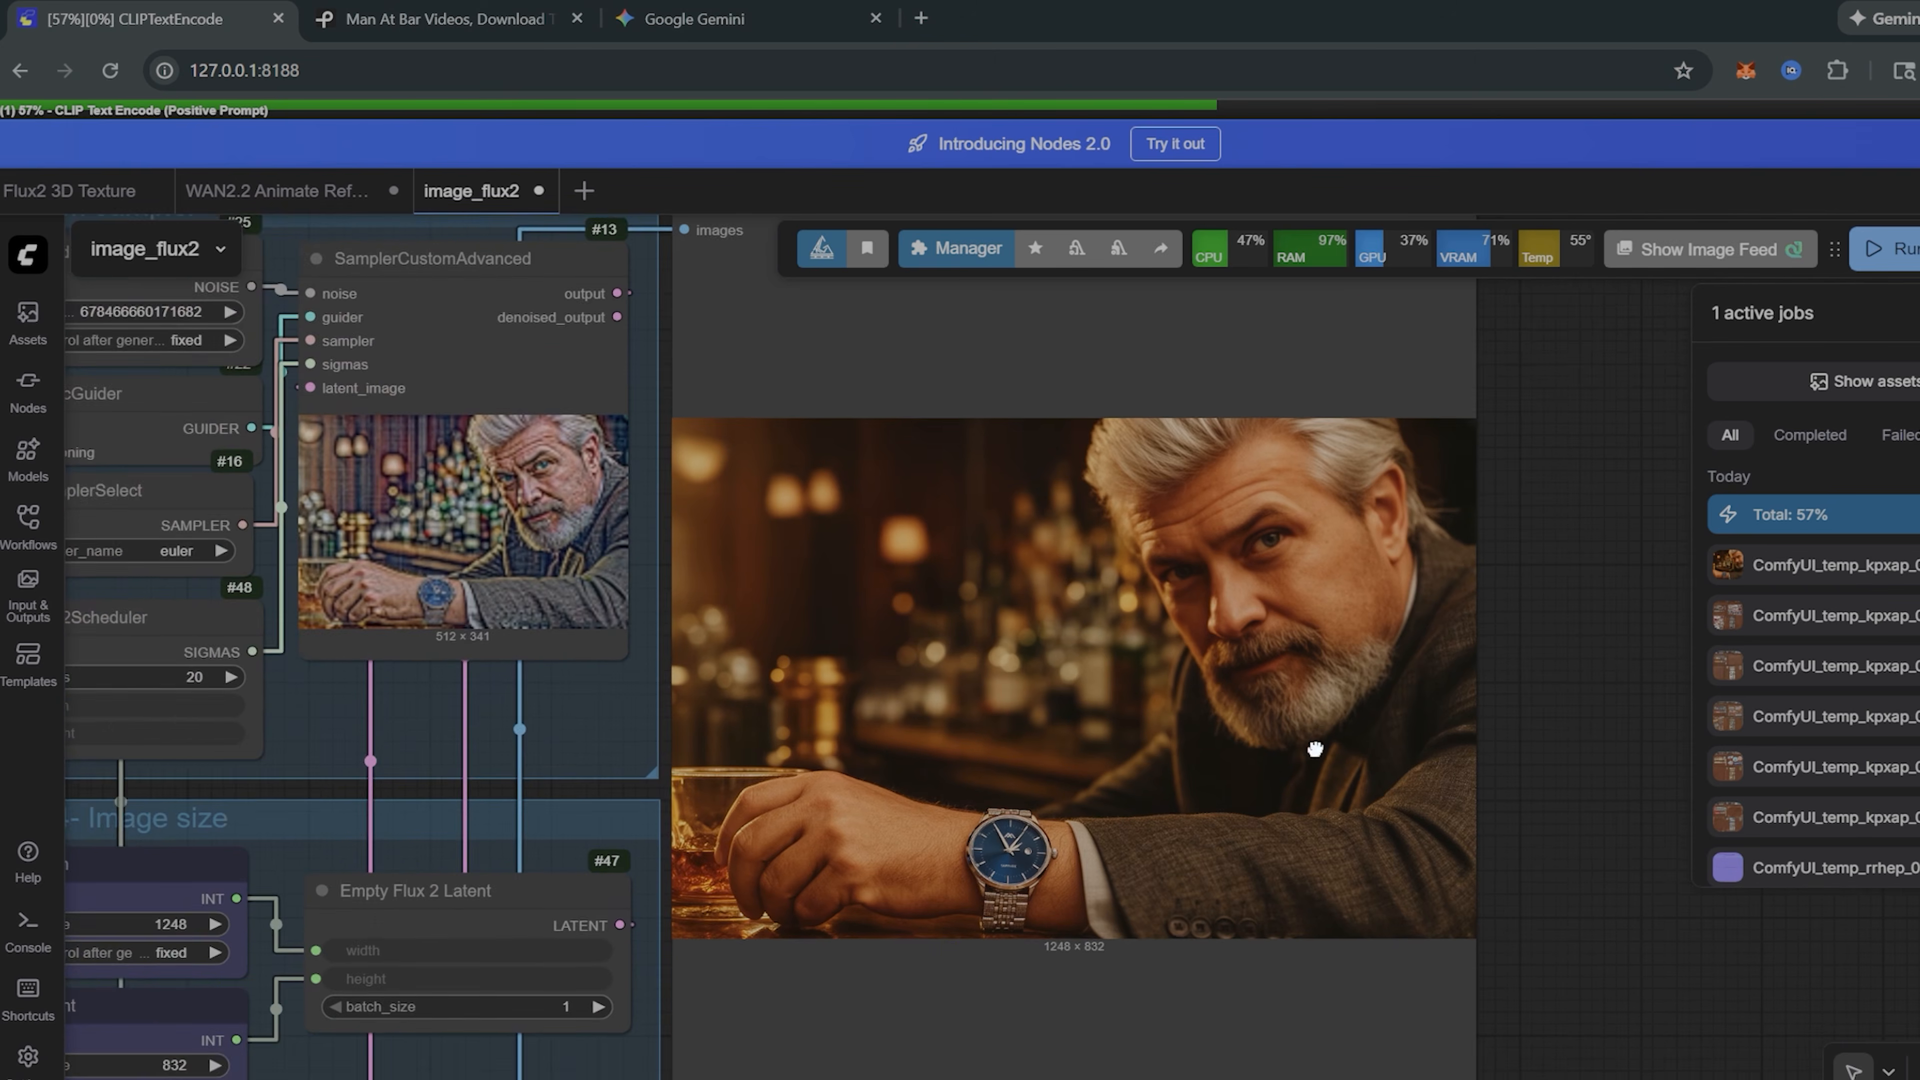
scroll(1307, 763, "up", 1)
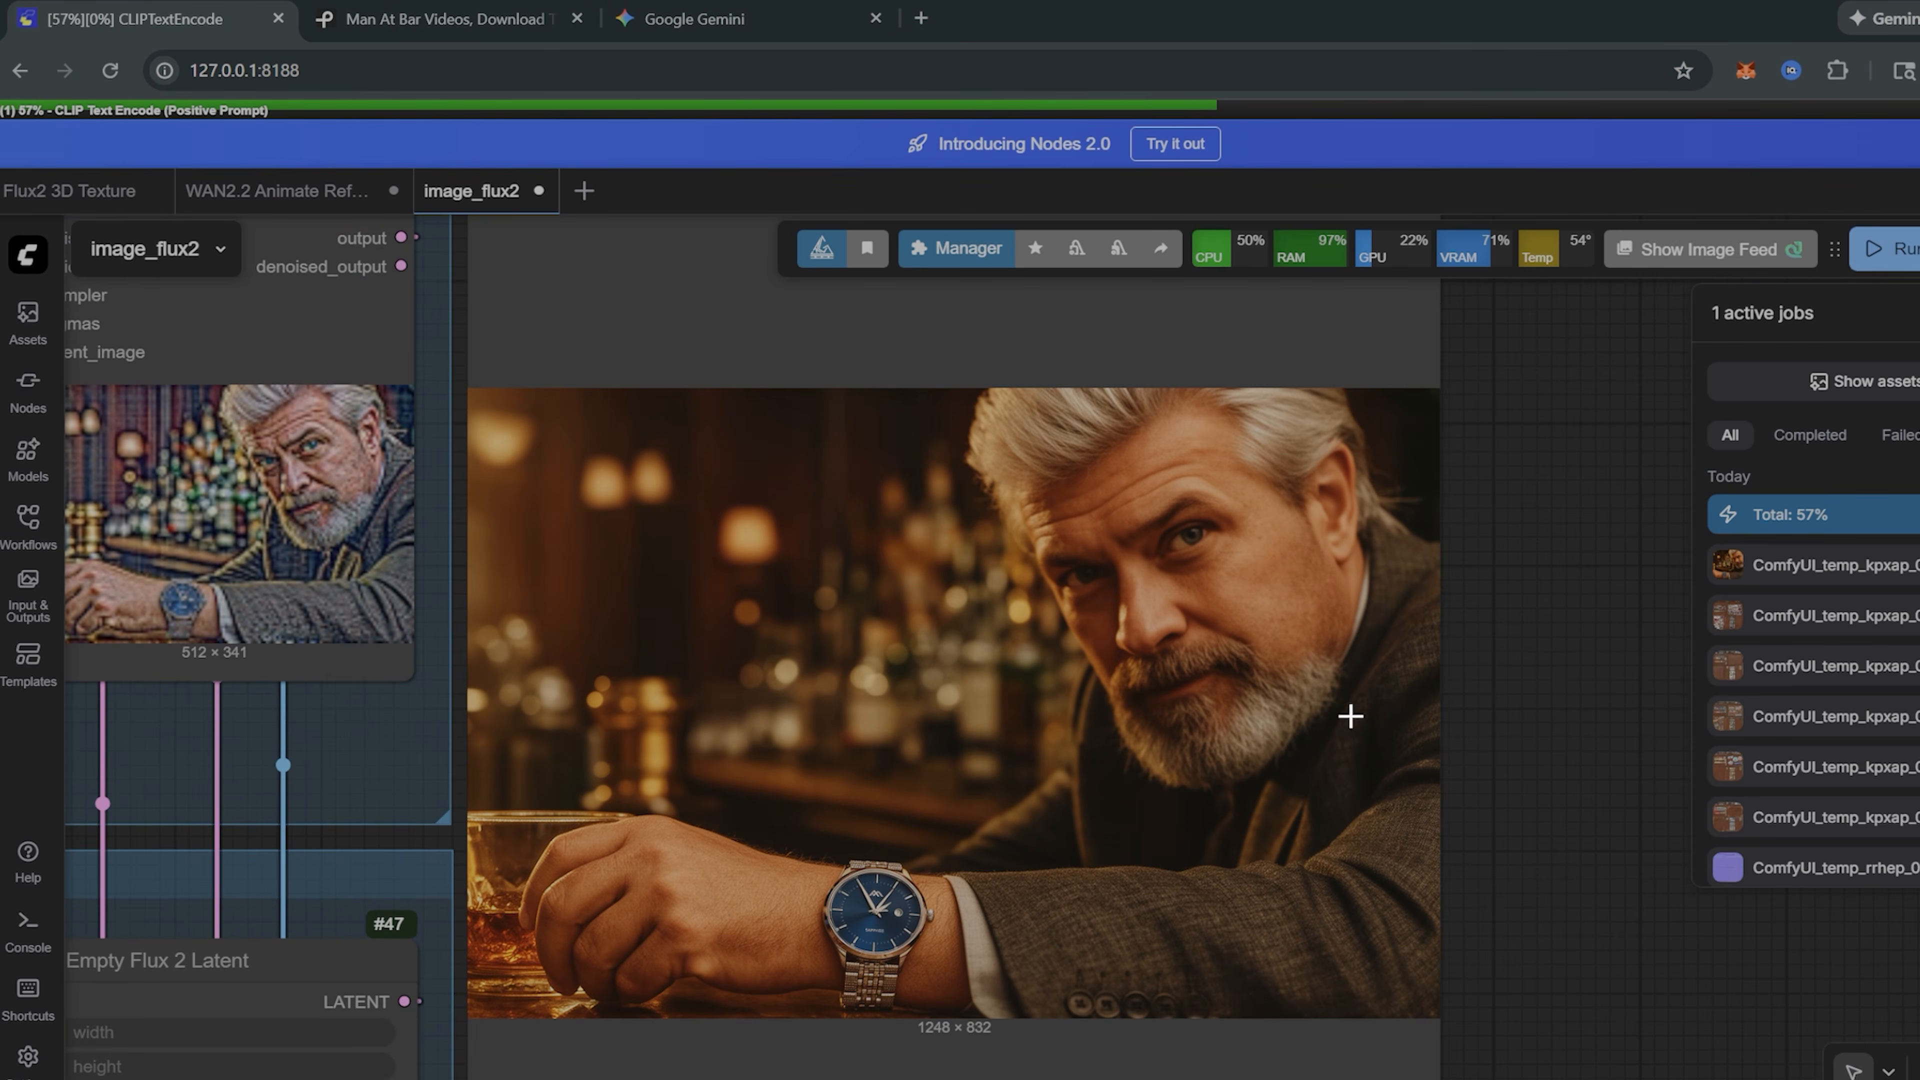
scroll(1168, 824, "up", 3)
left_click_drag(1127, 827, 1193, 698)
scroll(870, 807, "up", 3)
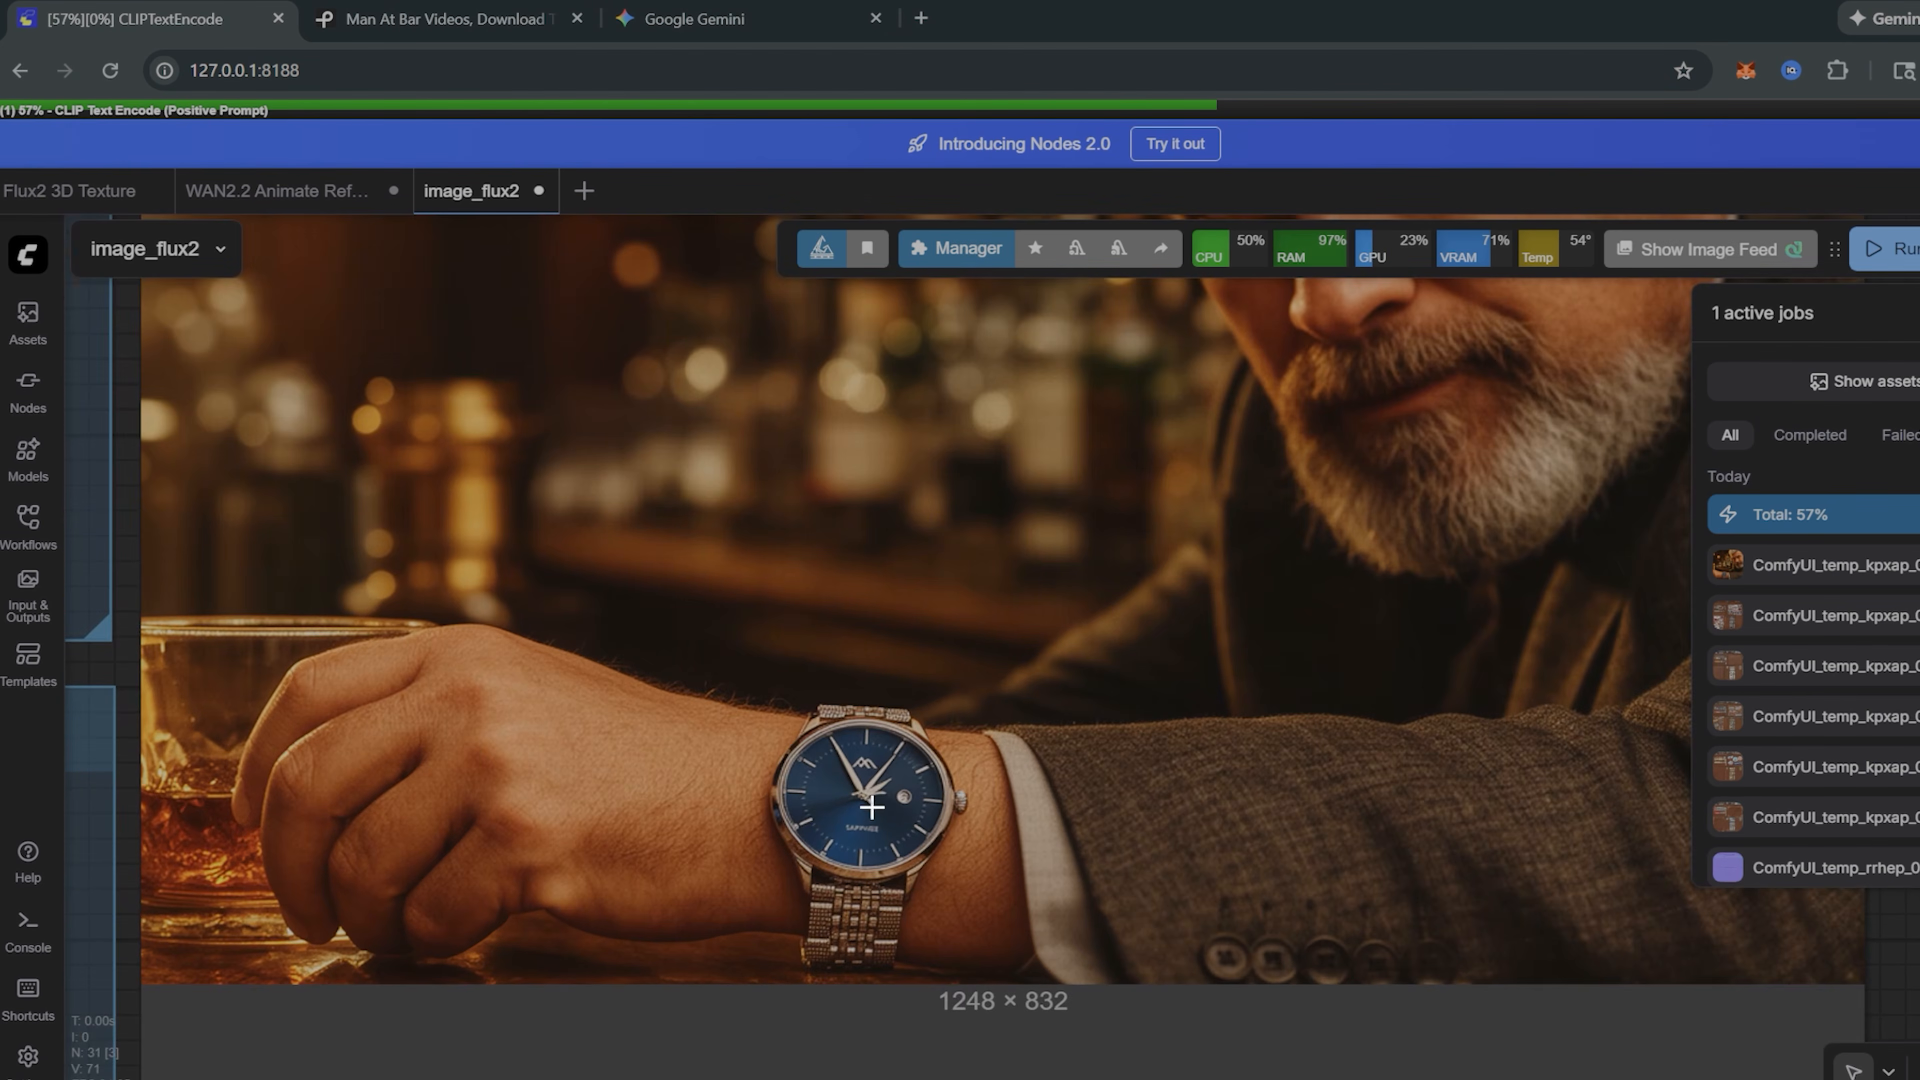
scroll(1129, 787, "down", 2)
scroll(1124, 795, "down", 2)
Step: Inspect the blue watch reference photo in the Load Image node up close
left_click_drag(1004, 795, 1588, 577)
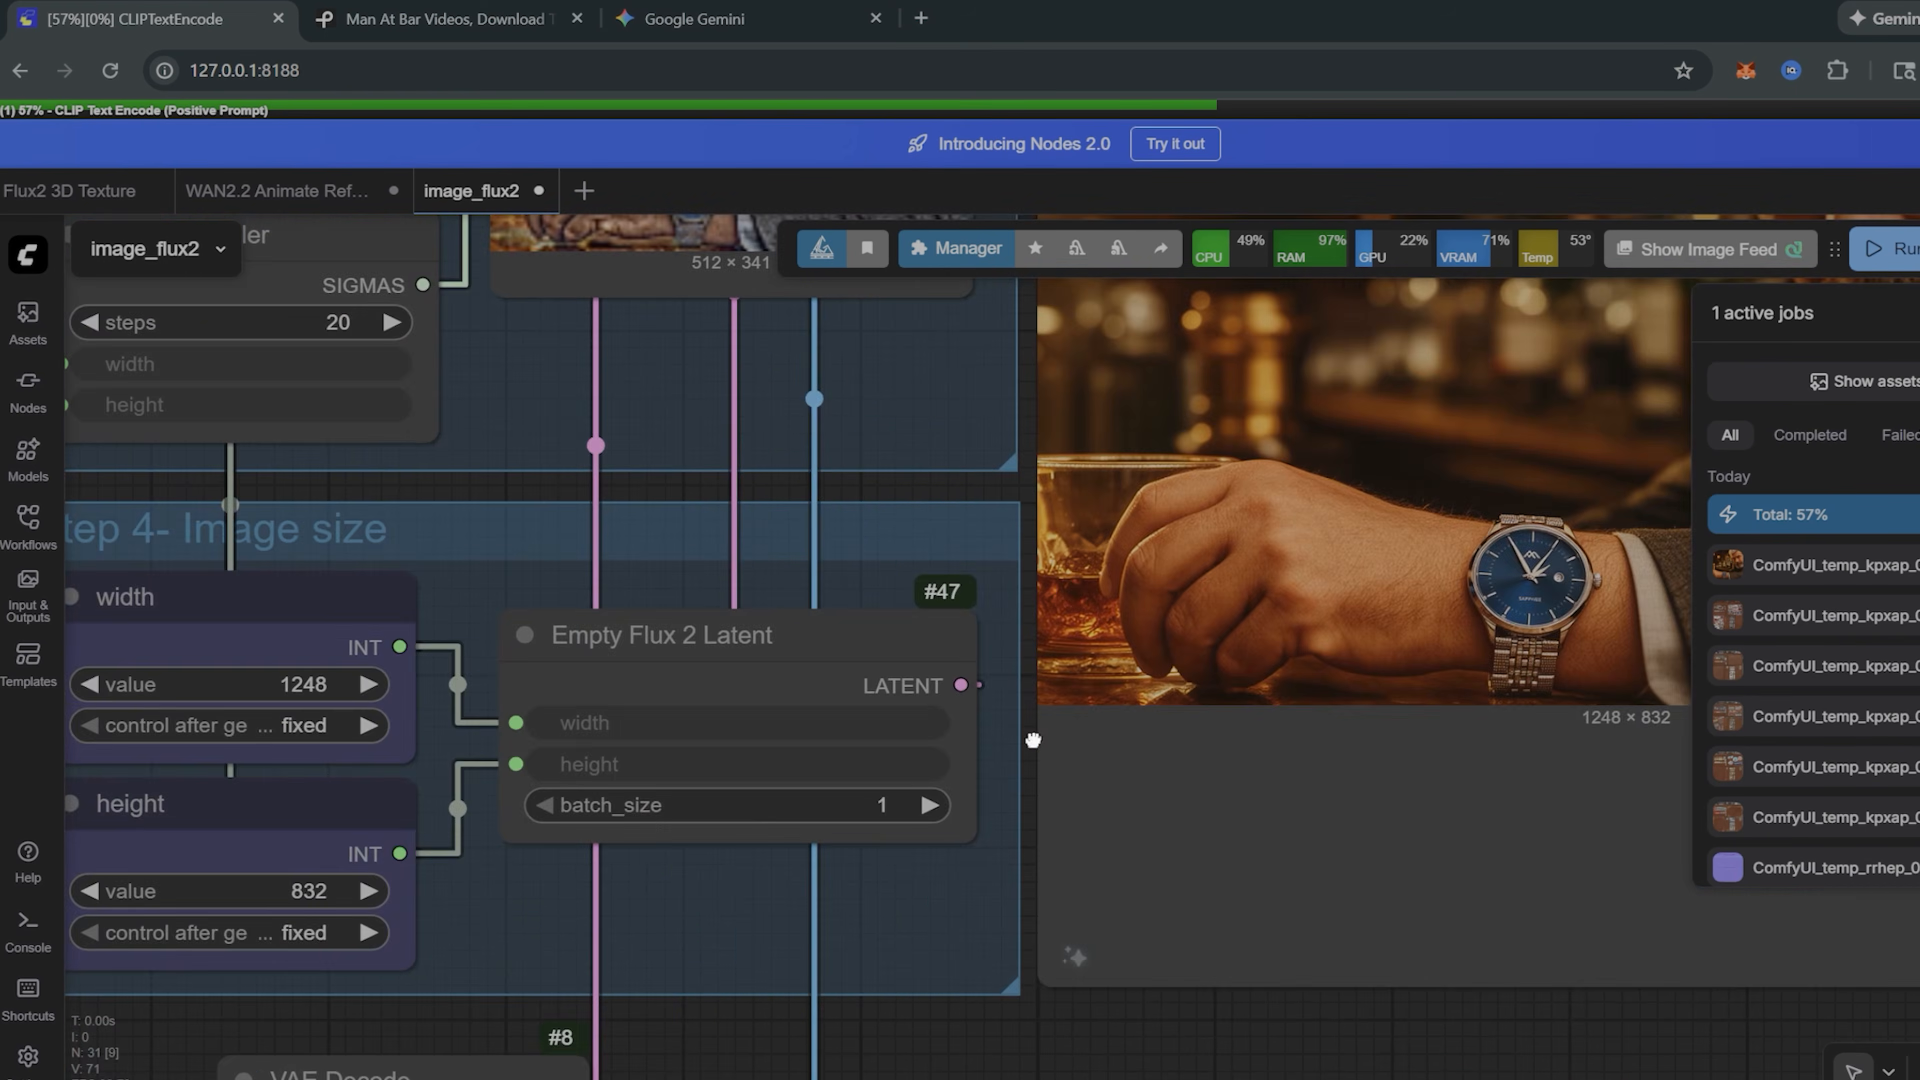
left_click_drag(1032, 741, 1875, 670)
scroll(613, 770, "up", 3)
scroll(530, 802, "up", 3)
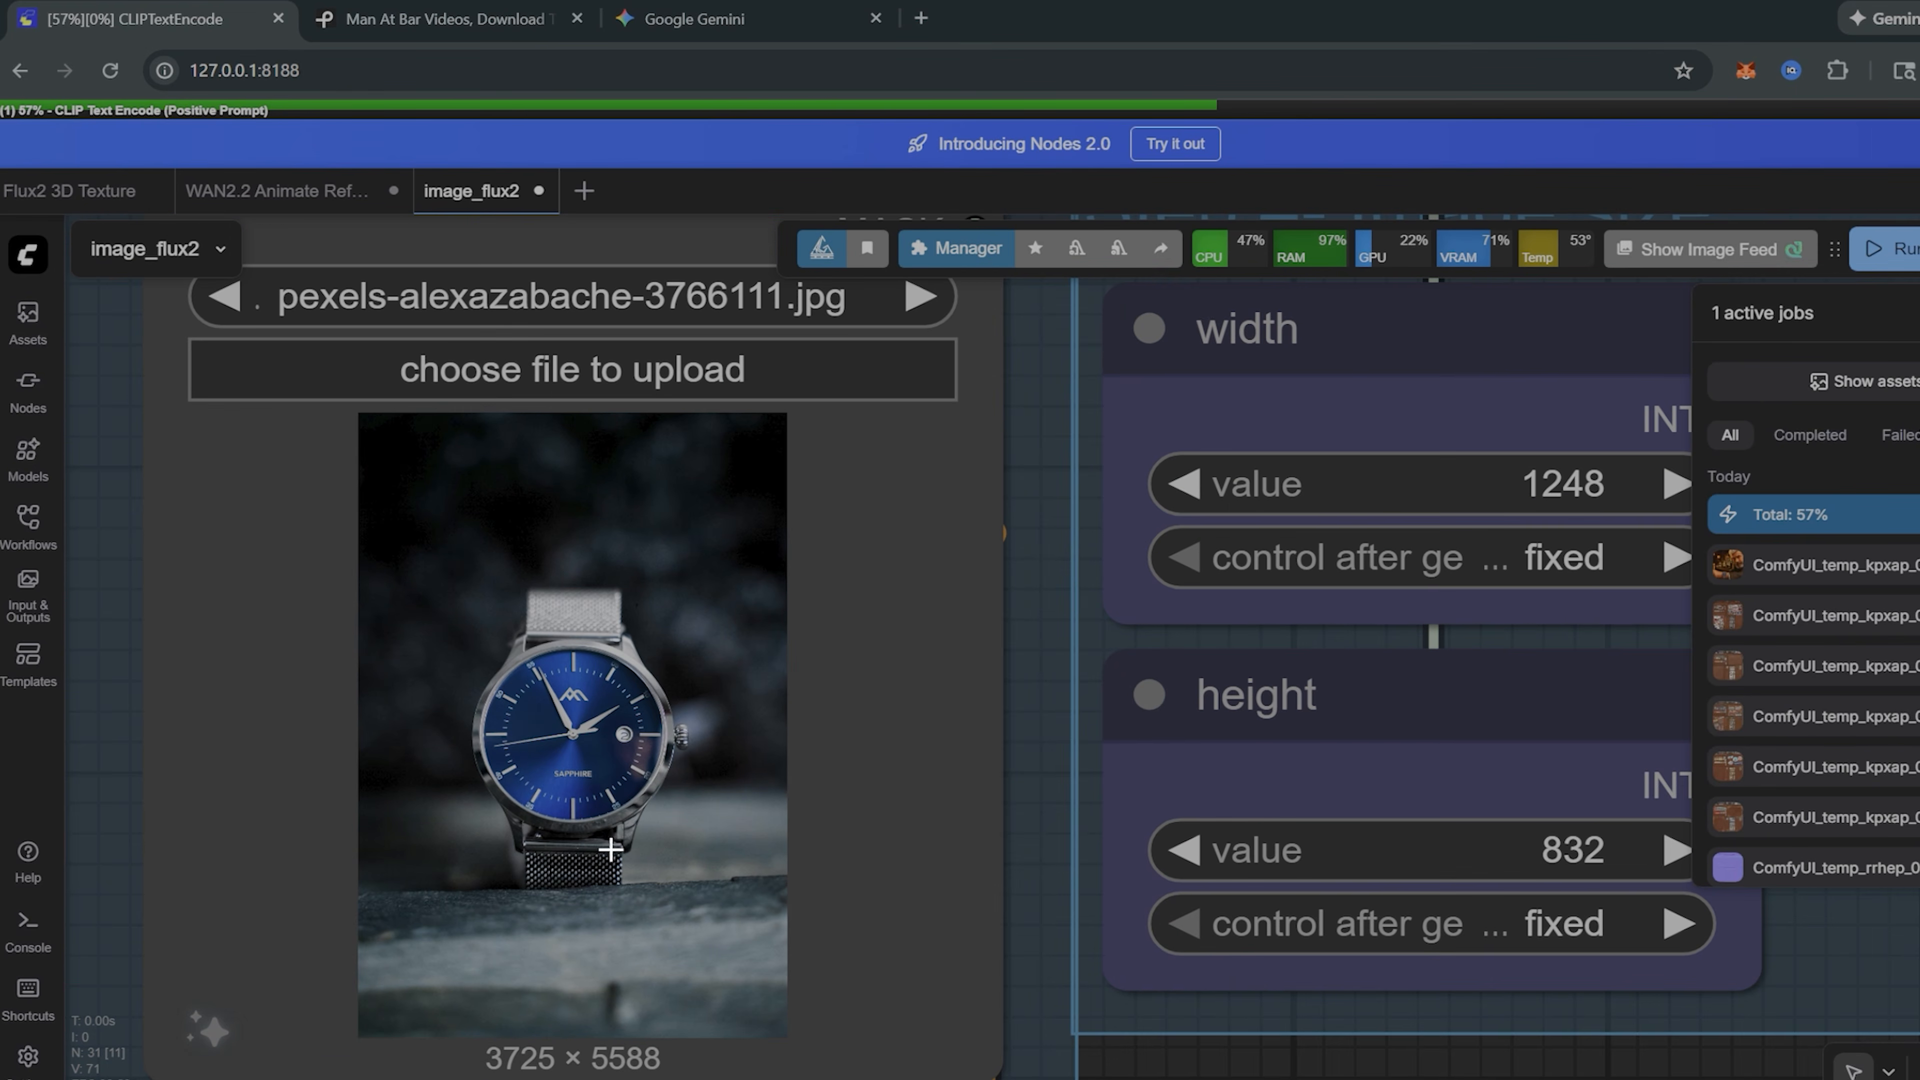
scroll(542, 803, "up", 5)
scroll(558, 746, "down", 6)
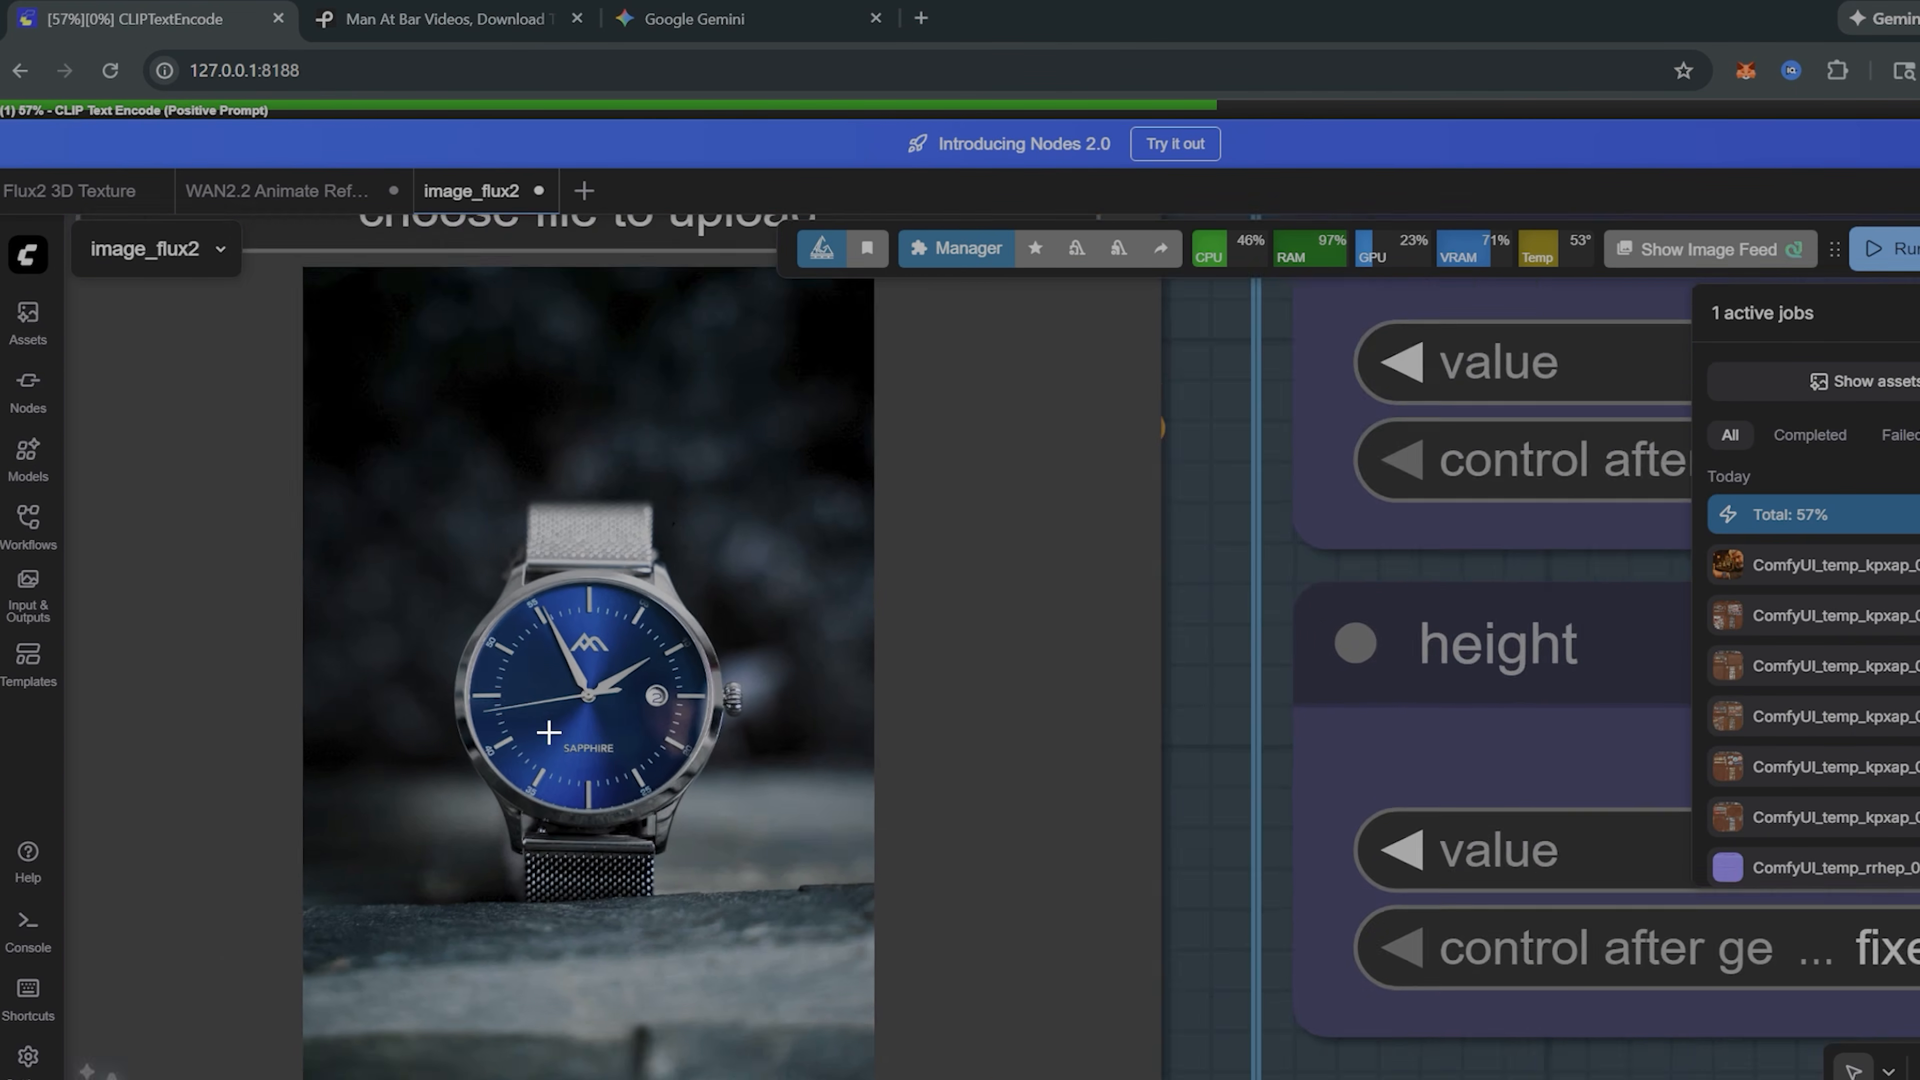
Step: Compare the watch in the generated image with the reference photo, and look over the Image size group
left_click_drag(1588, 711, 689, 759)
scroll(893, 755, "down", 3)
left_click_drag(1459, 724, 769, 945)
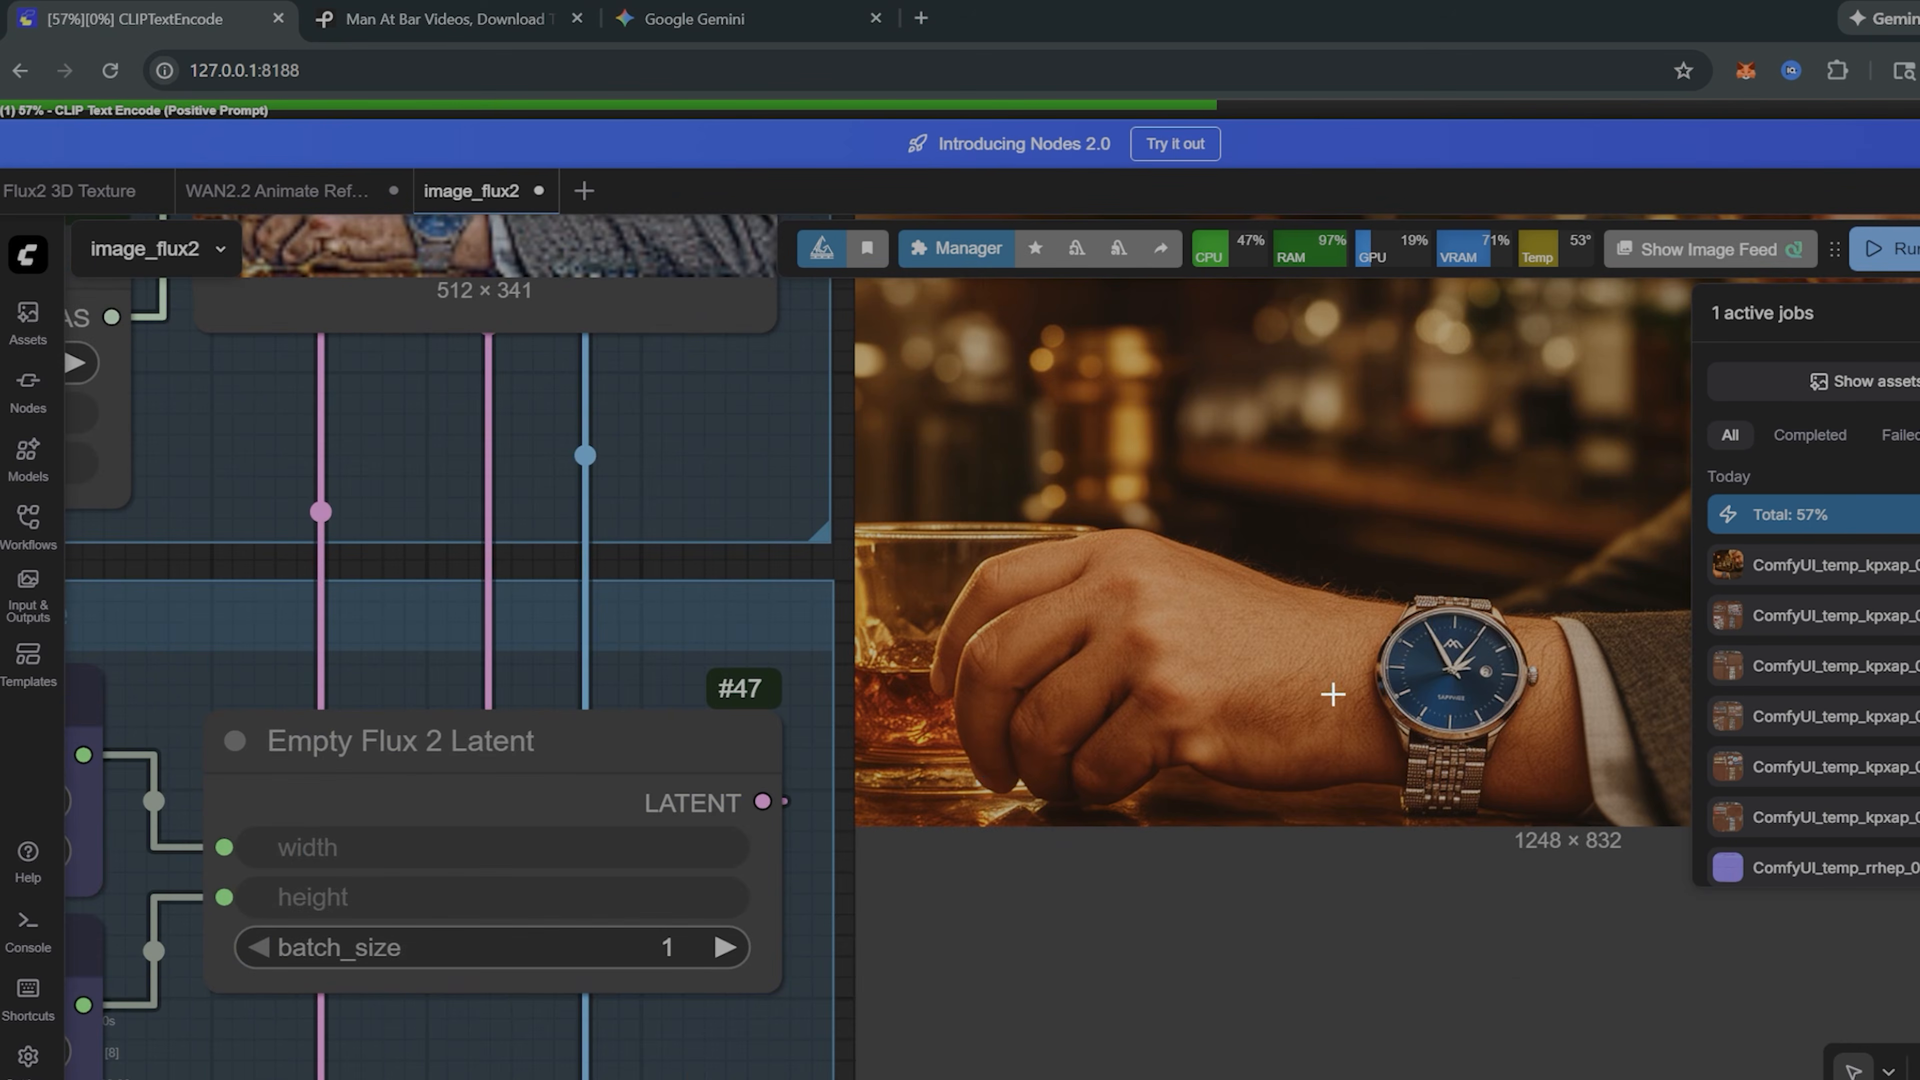
left_click_drag(1538, 692, 1022, 806)
scroll(1021, 807, "up", 2)
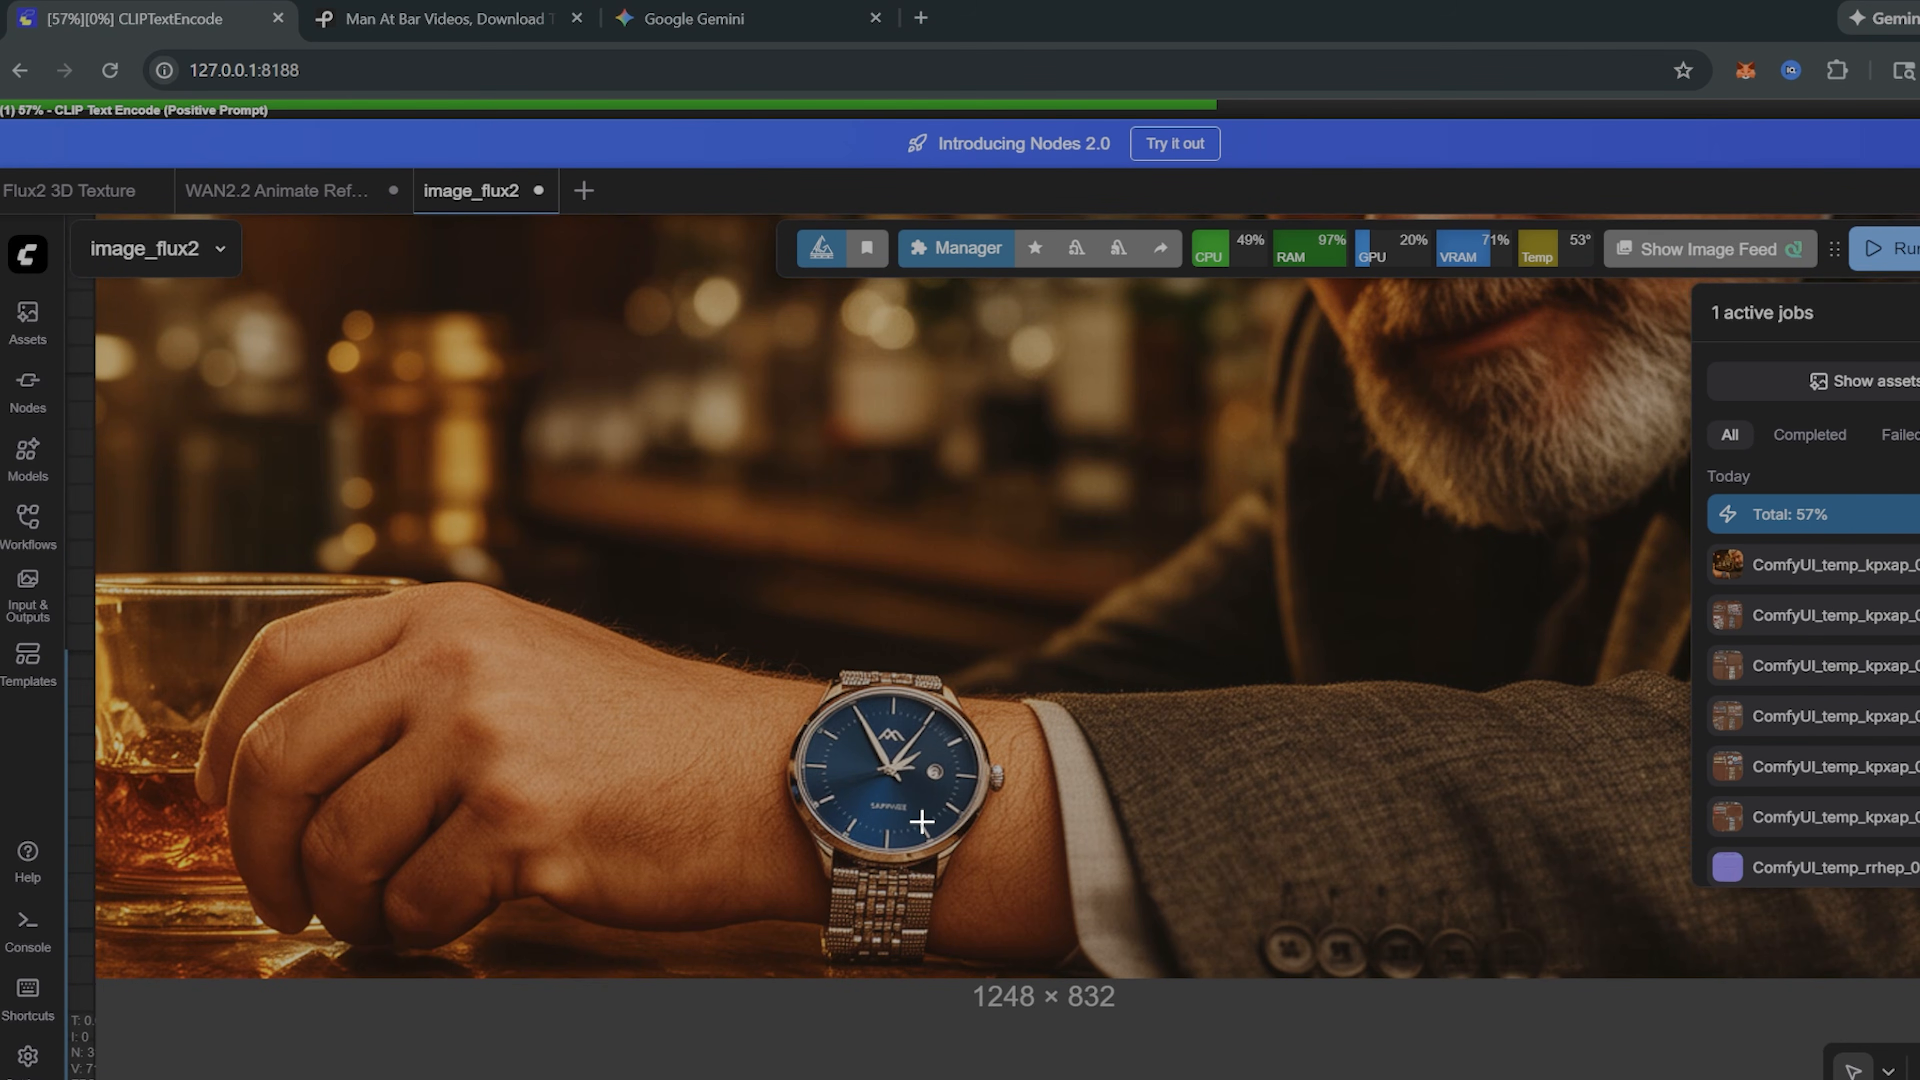
scroll(921, 822, "down", 8)
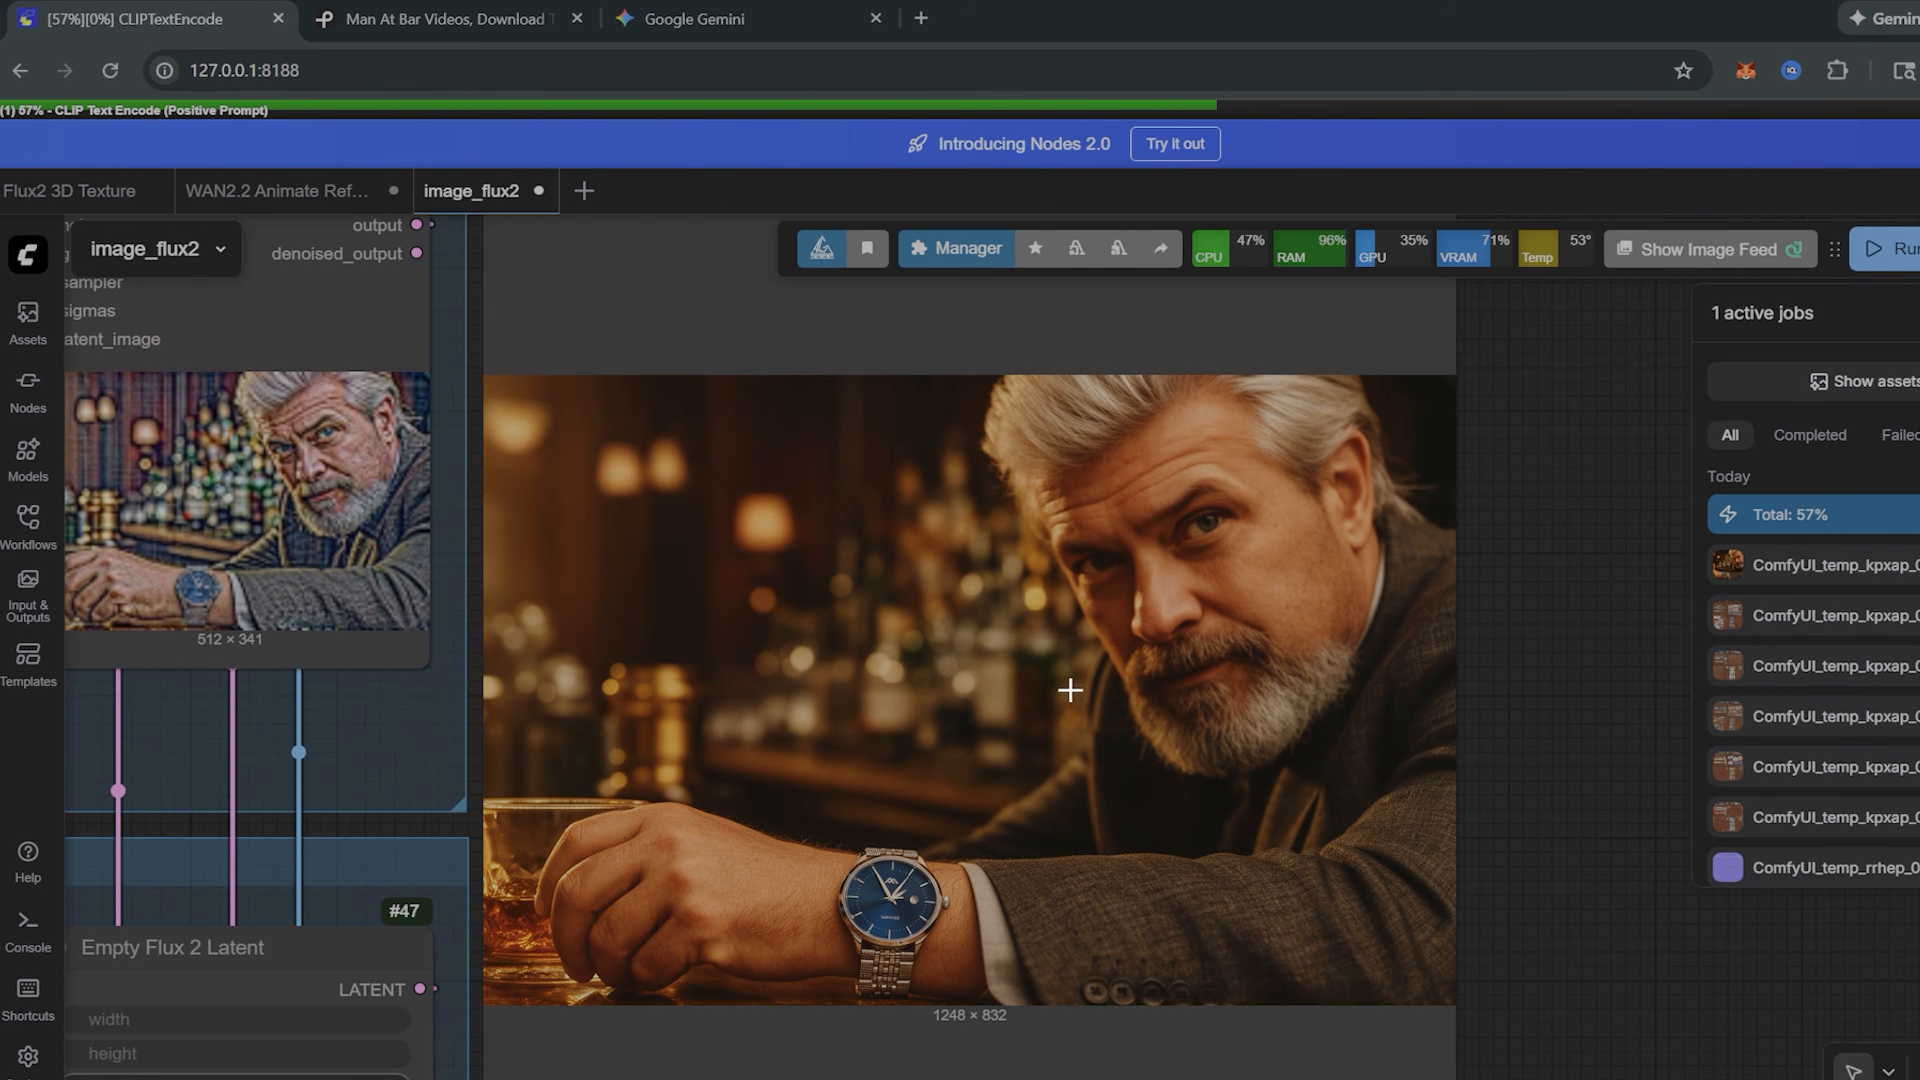
scroll(1075, 680, "down", 2)
scroll(1093, 673, "up", 3)
scroll(1114, 686, "down", 2)
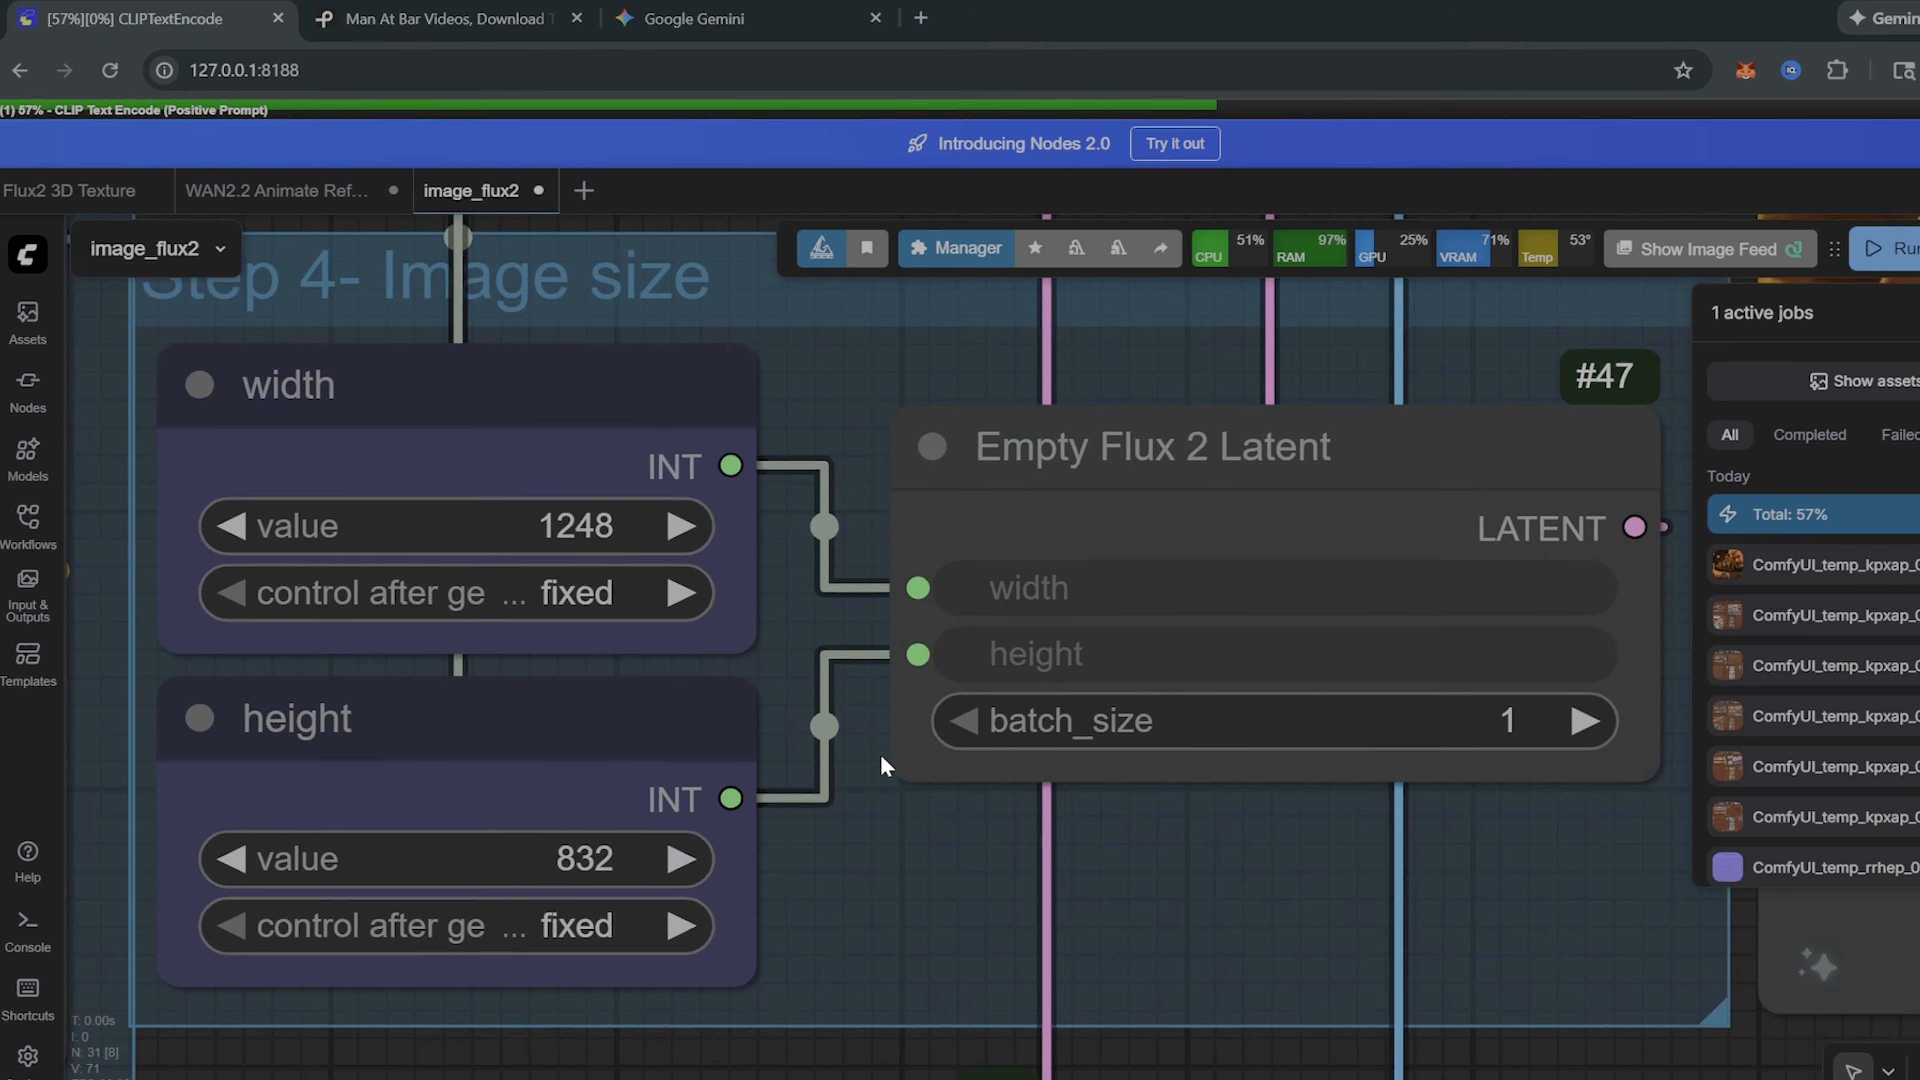
scroll(878, 755, "down", 1)
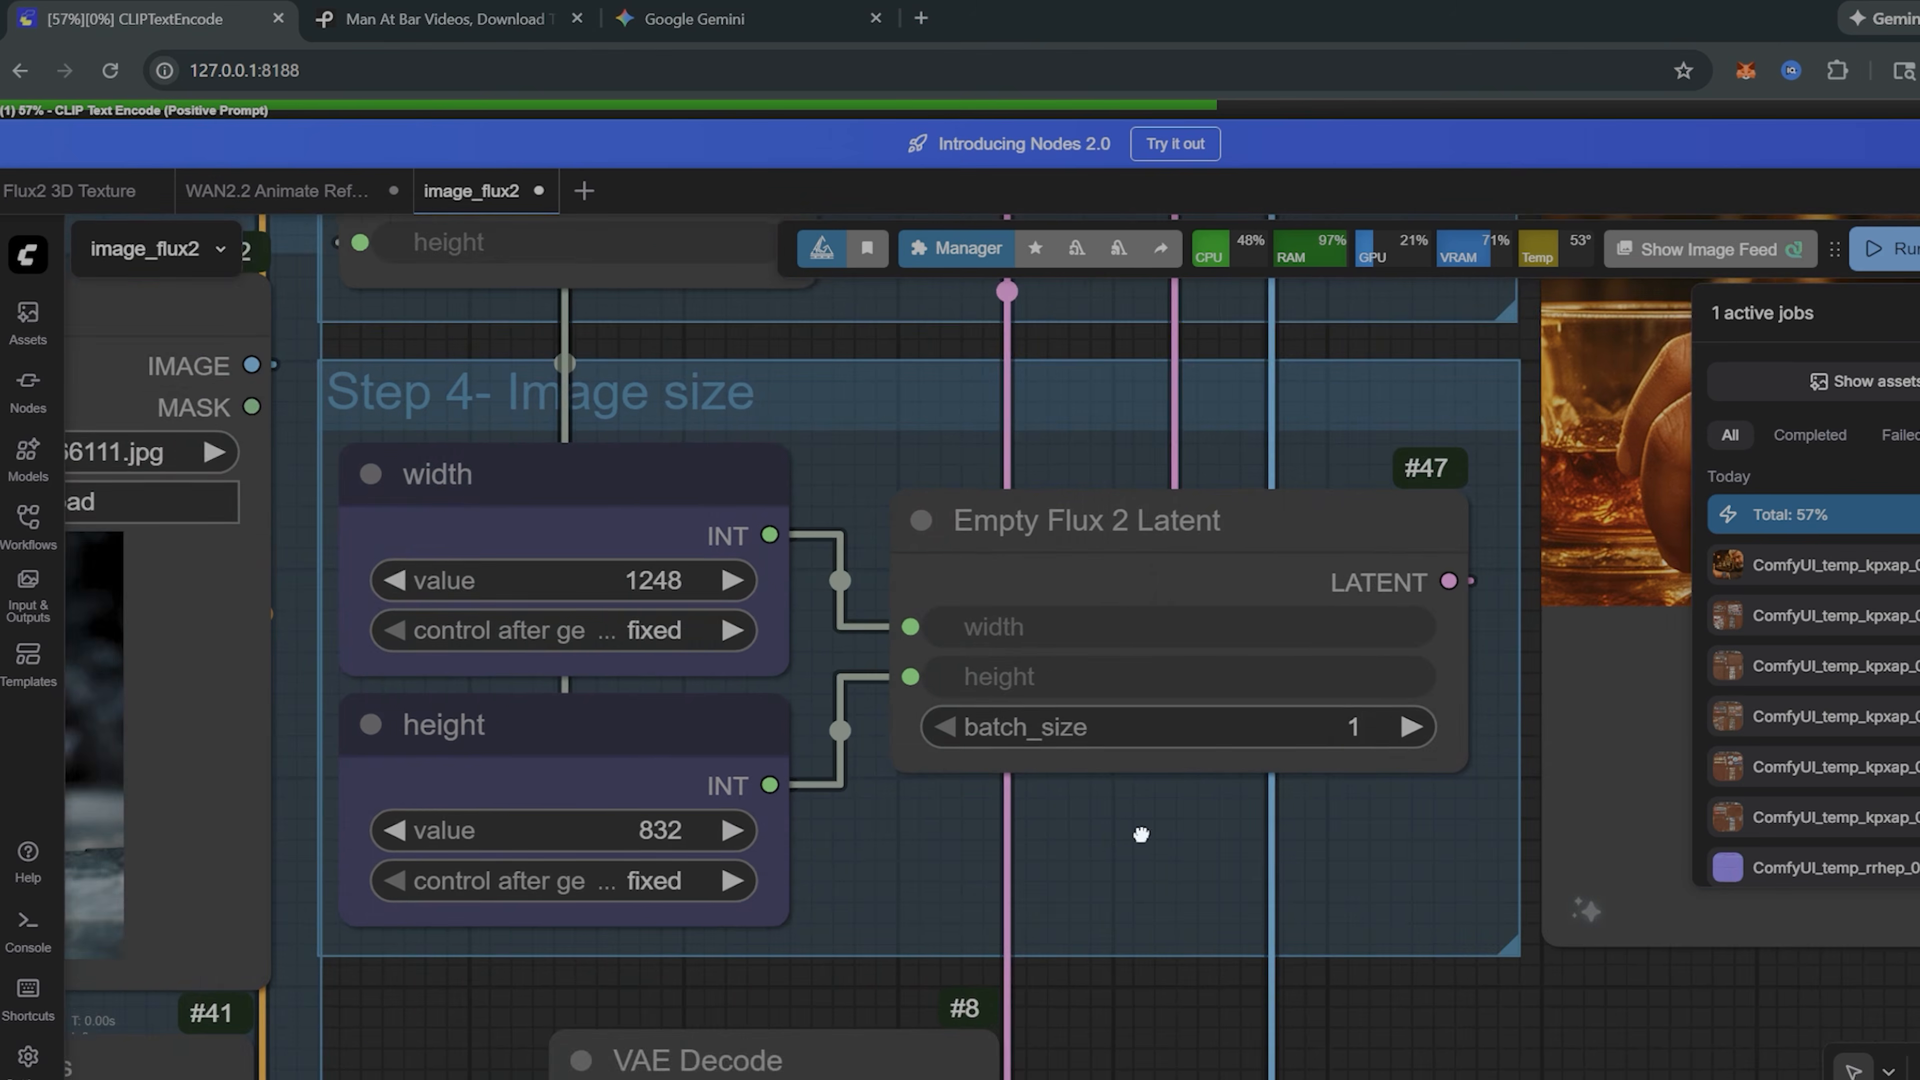
left_click_drag(879, 755, 1213, 737)
scroll(1073, 813, "up", 3)
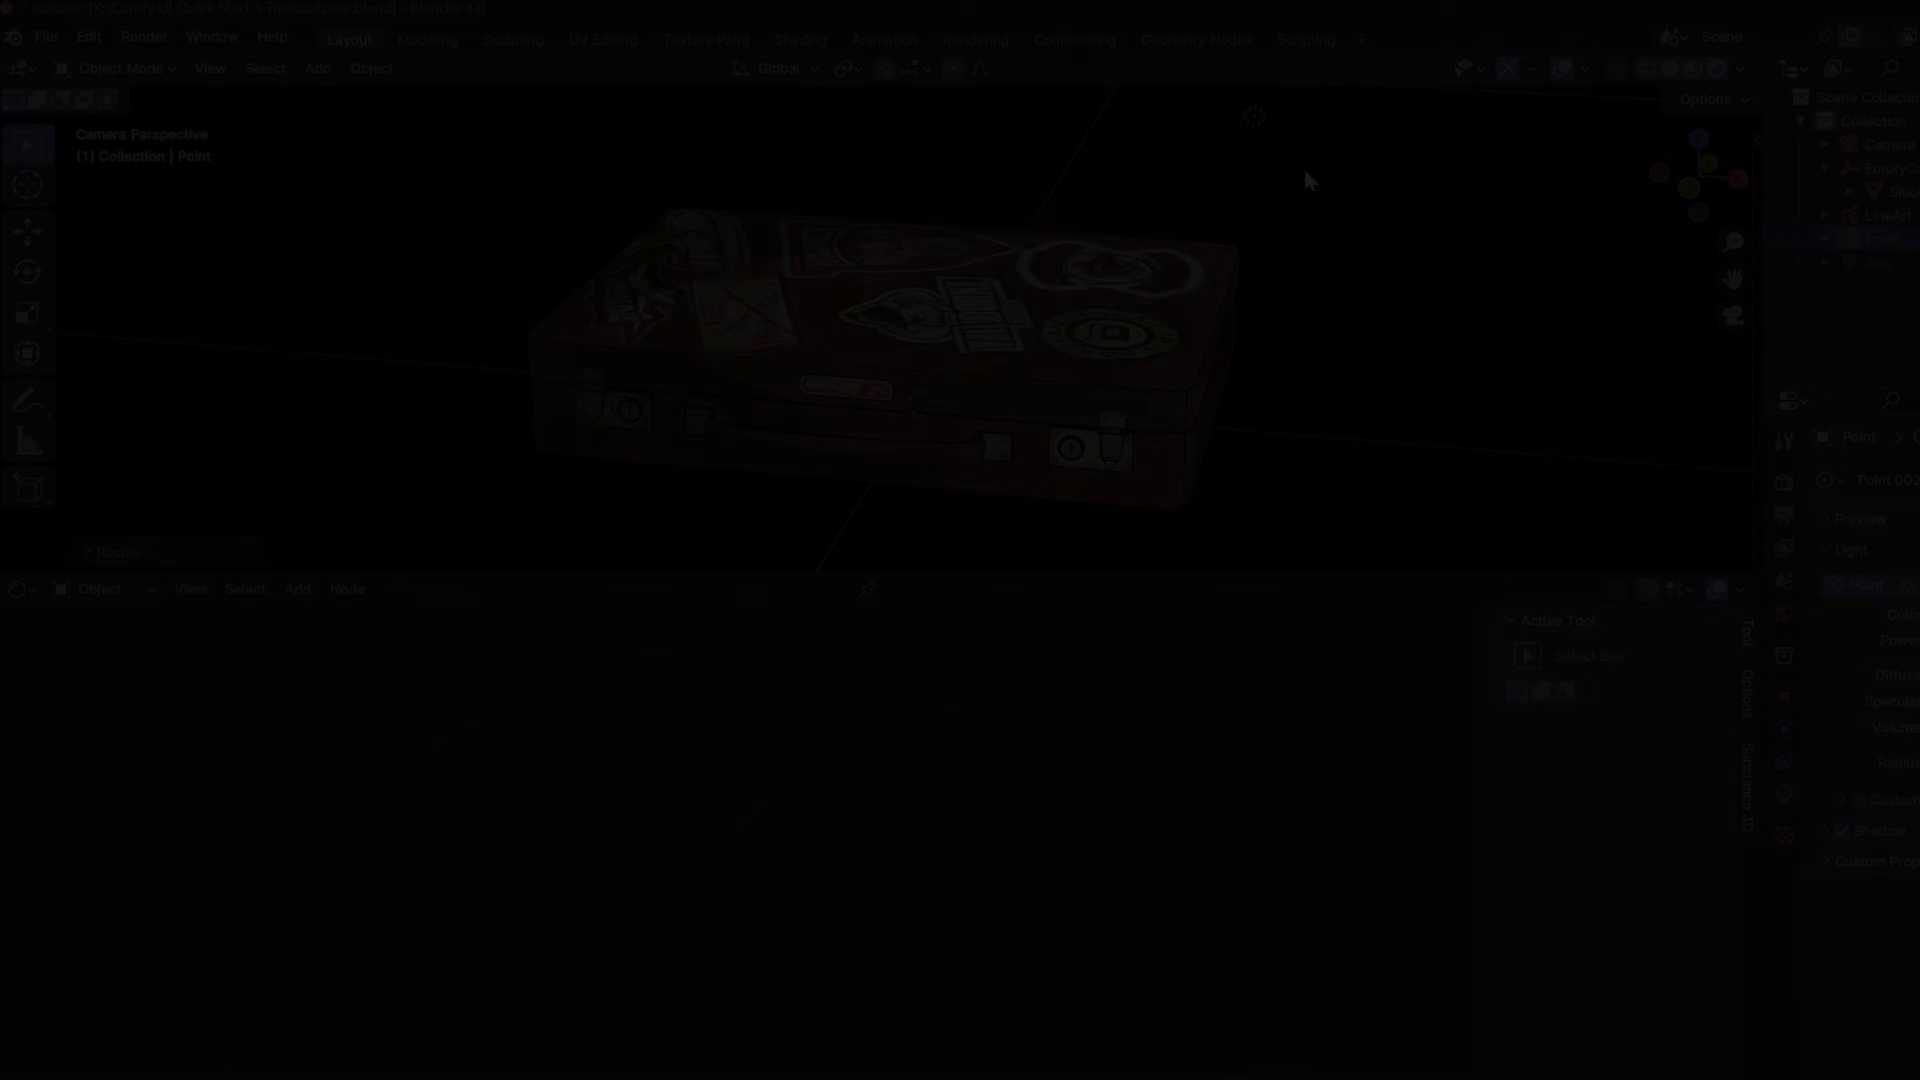
Step: Switch to Blender, enlarge the 3D viewport and examine the stickered suitcase model
scroll(1206, 390, "down", 3)
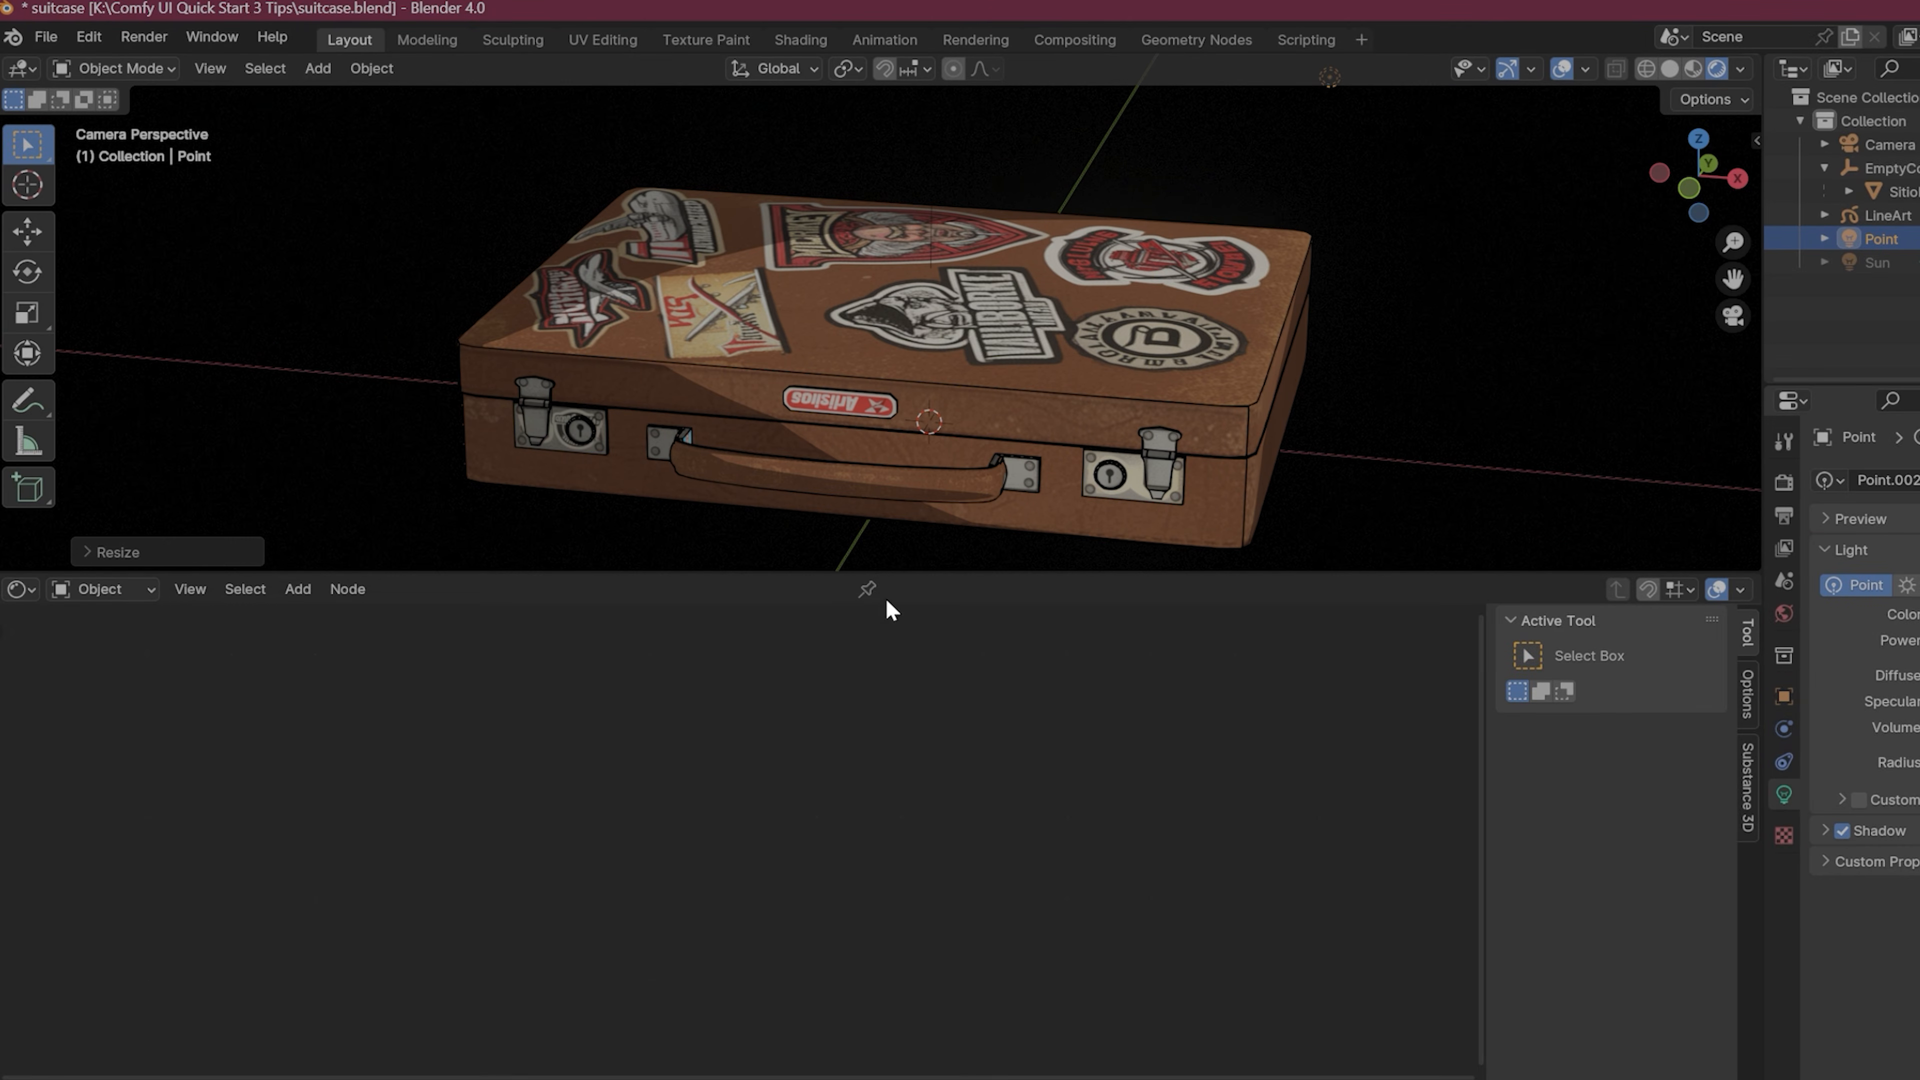
left_click_drag(905, 570, 903, 810)
scroll(1369, 577, "up", 3)
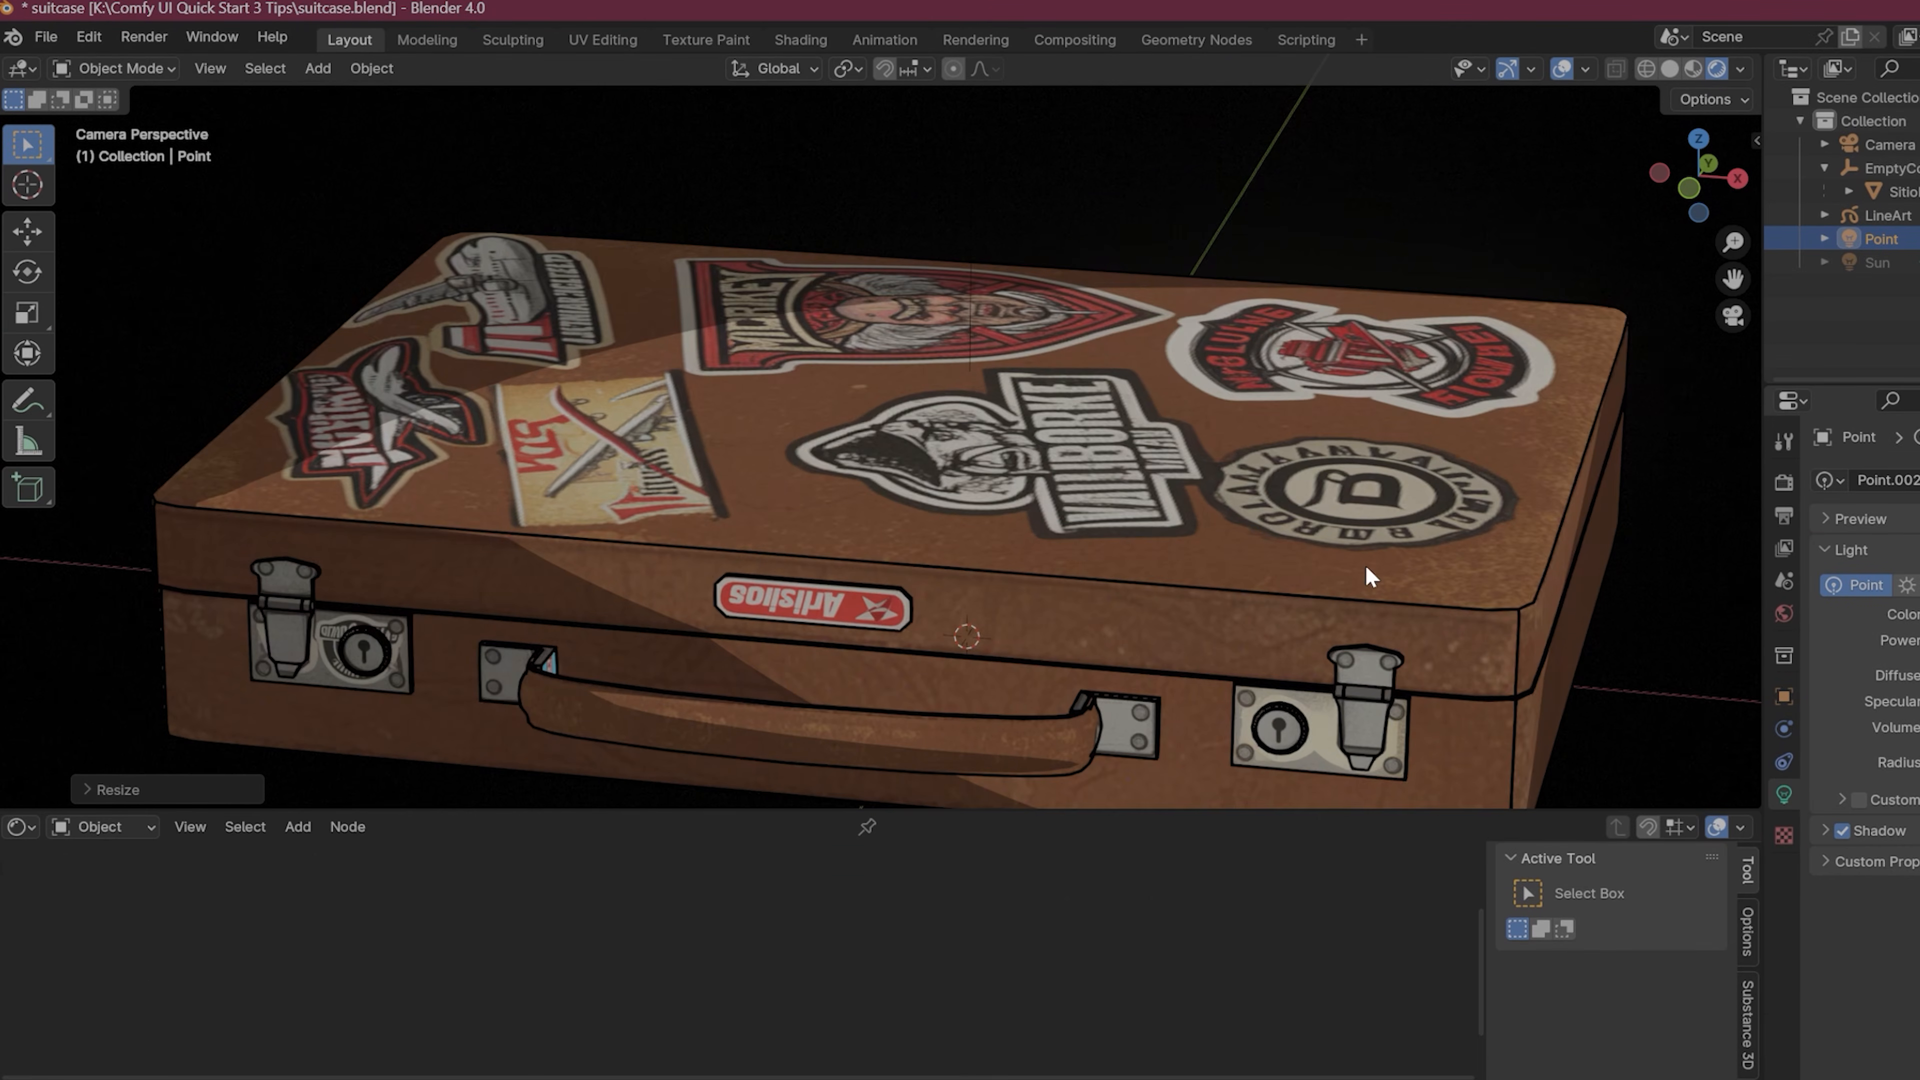
scroll(1365, 573, "down", 4)
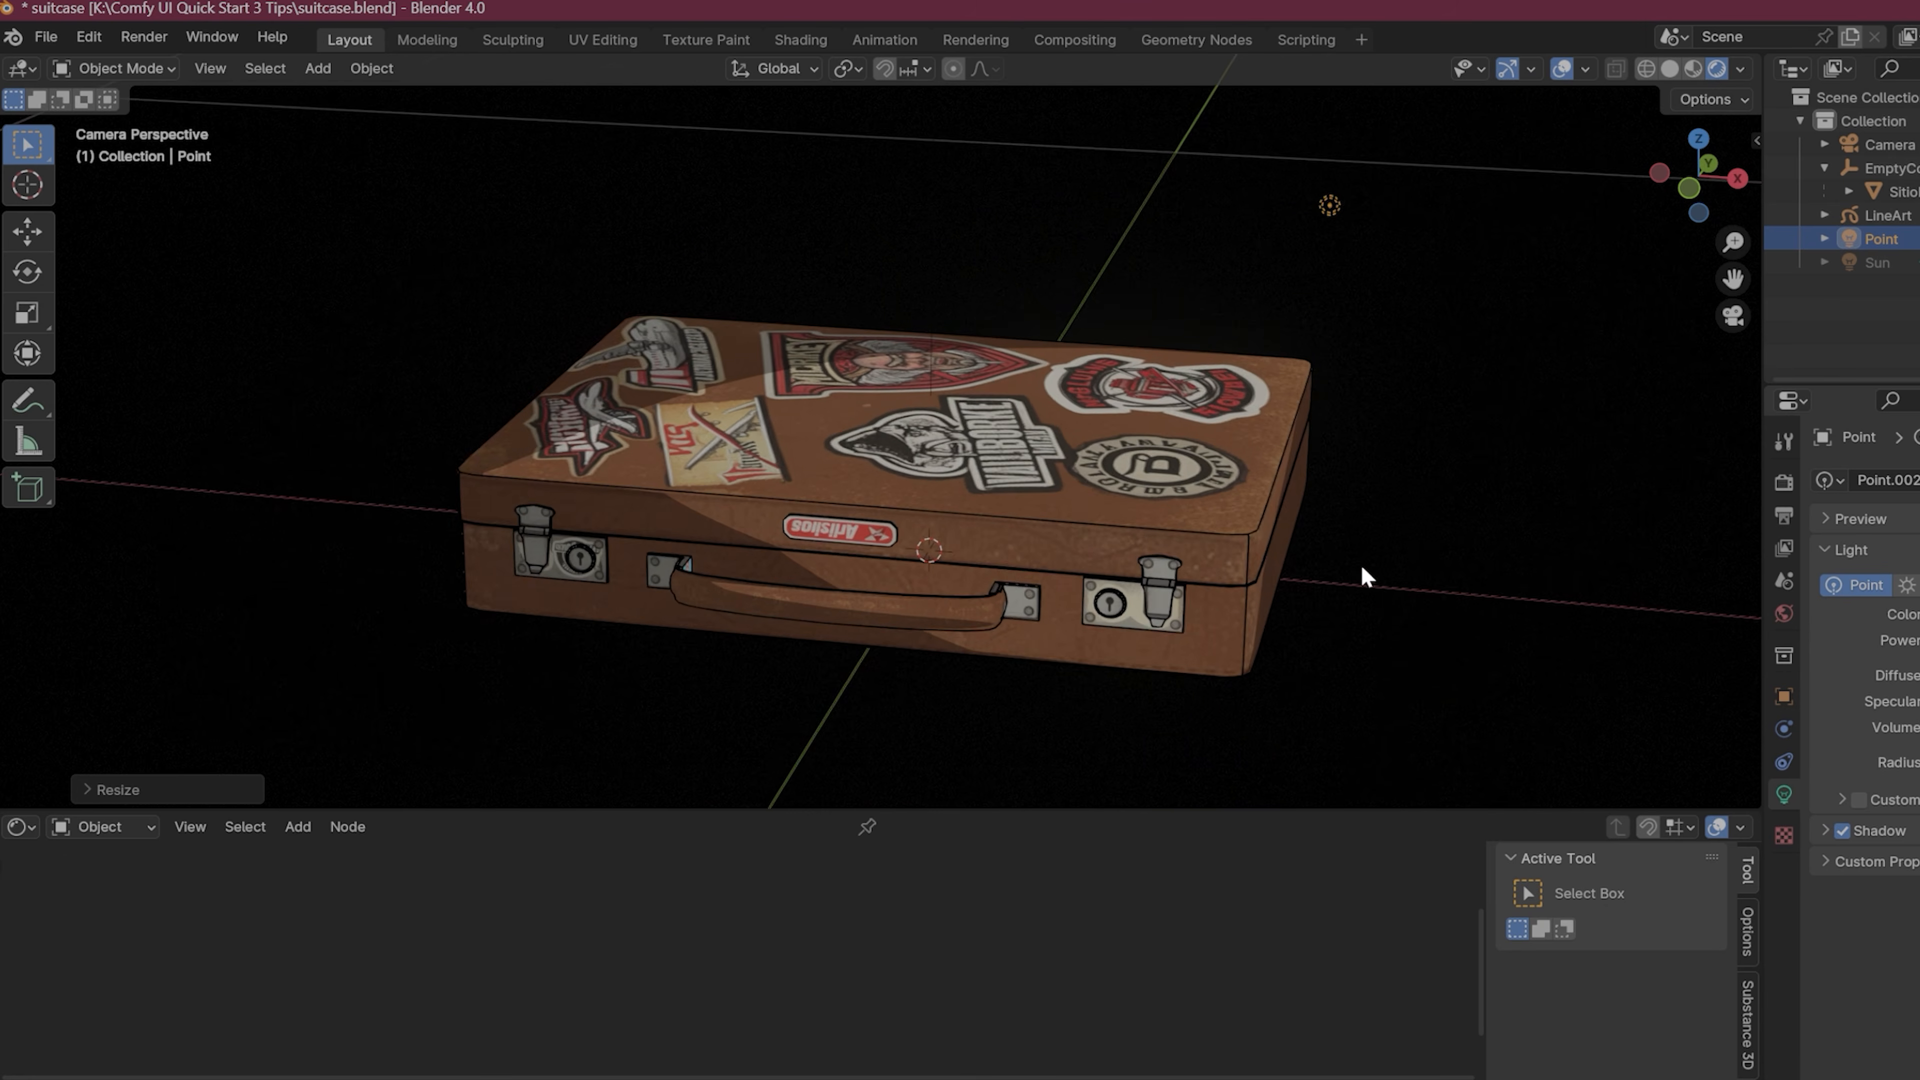
scroll(1298, 533, "up", 2)
scroll(1296, 543, "down", 2)
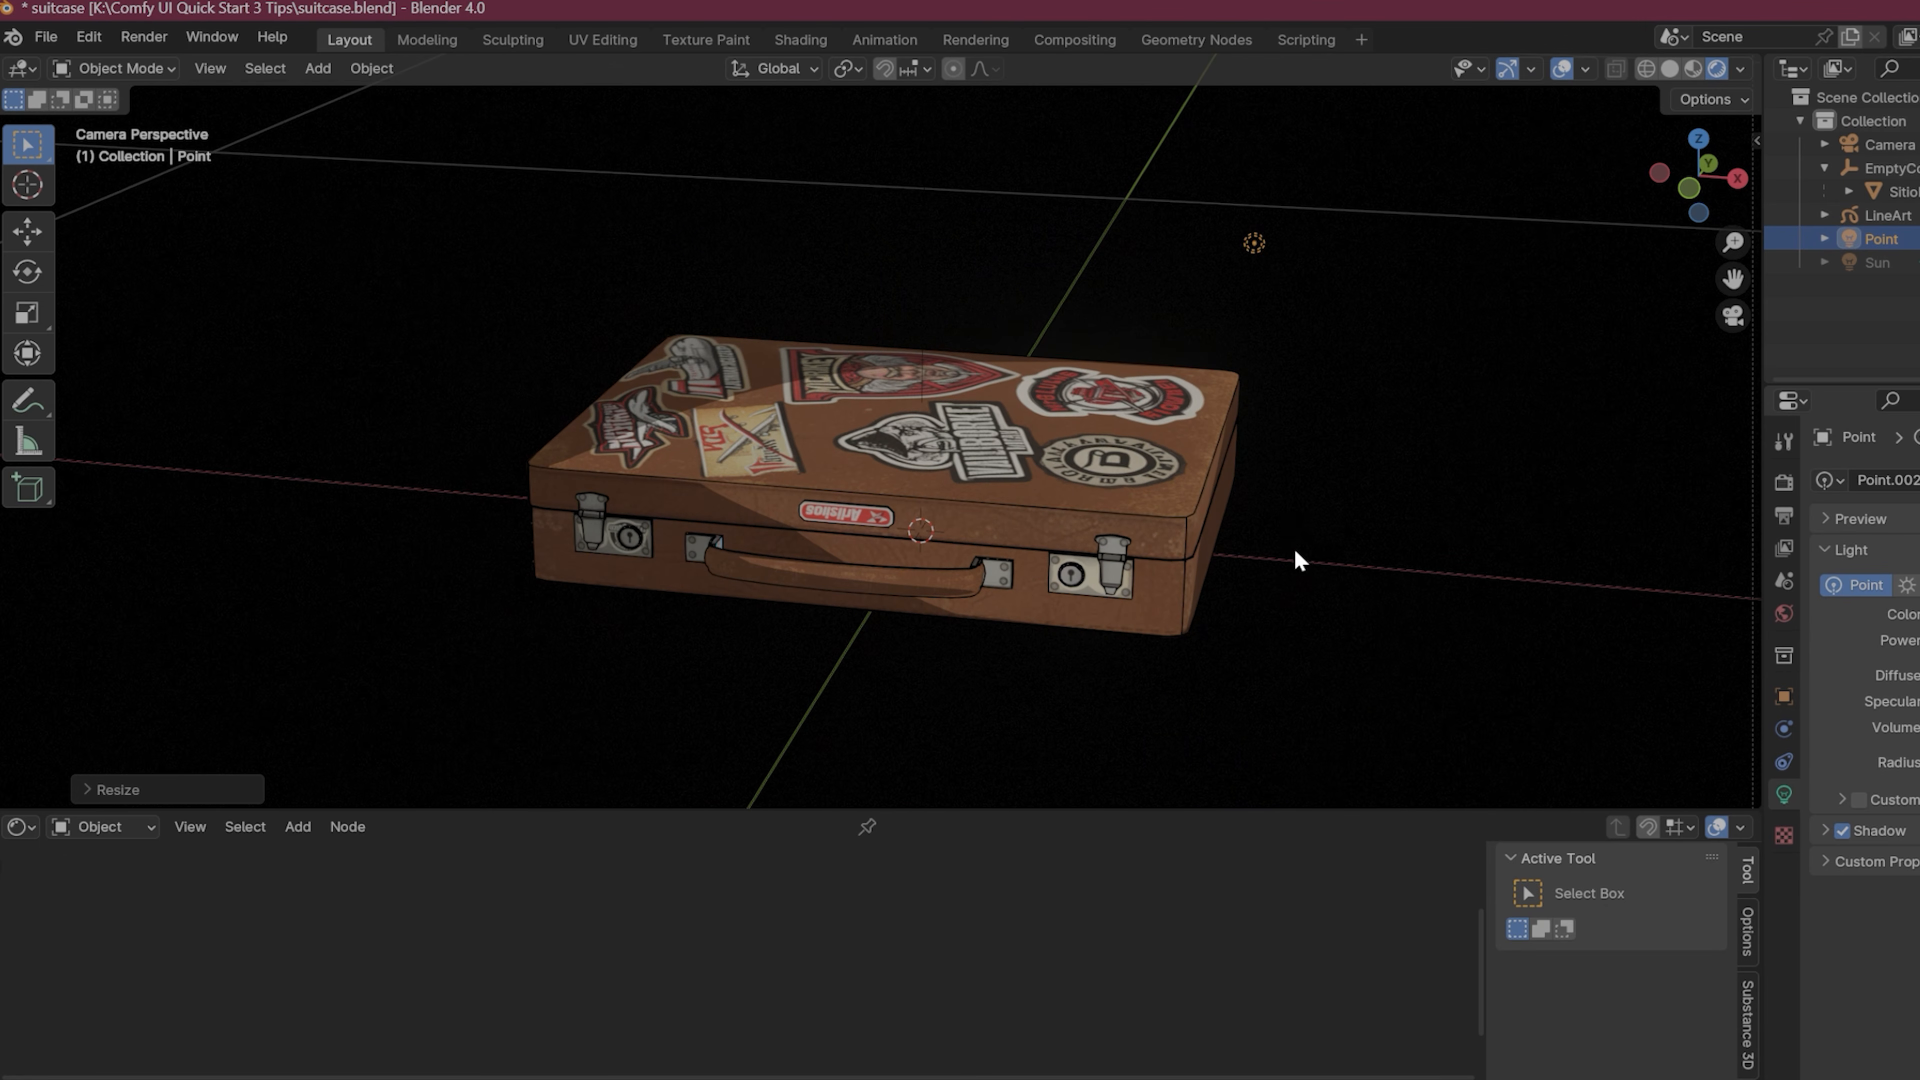
left_click_drag(1295, 551, 1237, 496)
scroll(1237, 496, "up", 4)
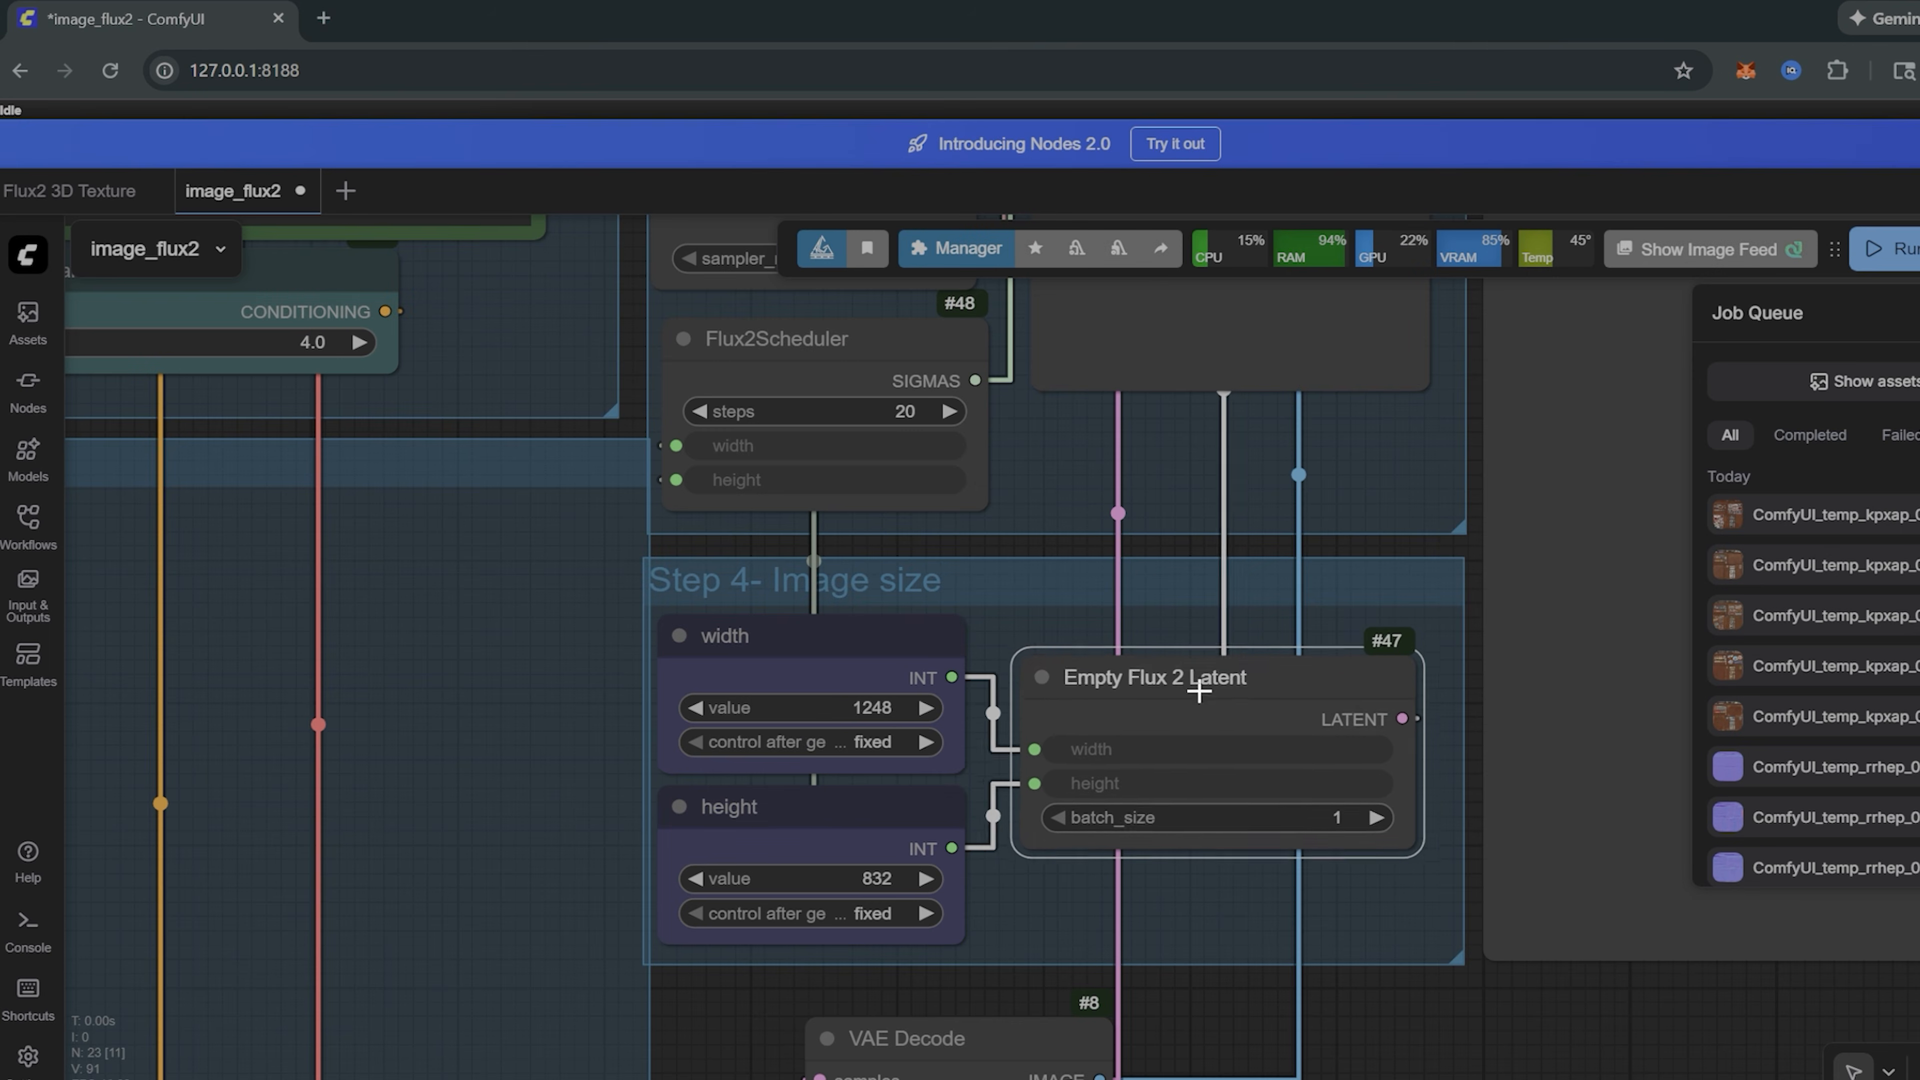
Step: Nudge the Empty Flux 2 Latent node slightly down and to the right, and look over the suitcase texture workflow
left_click_drag(1199, 692, 1203, 701)
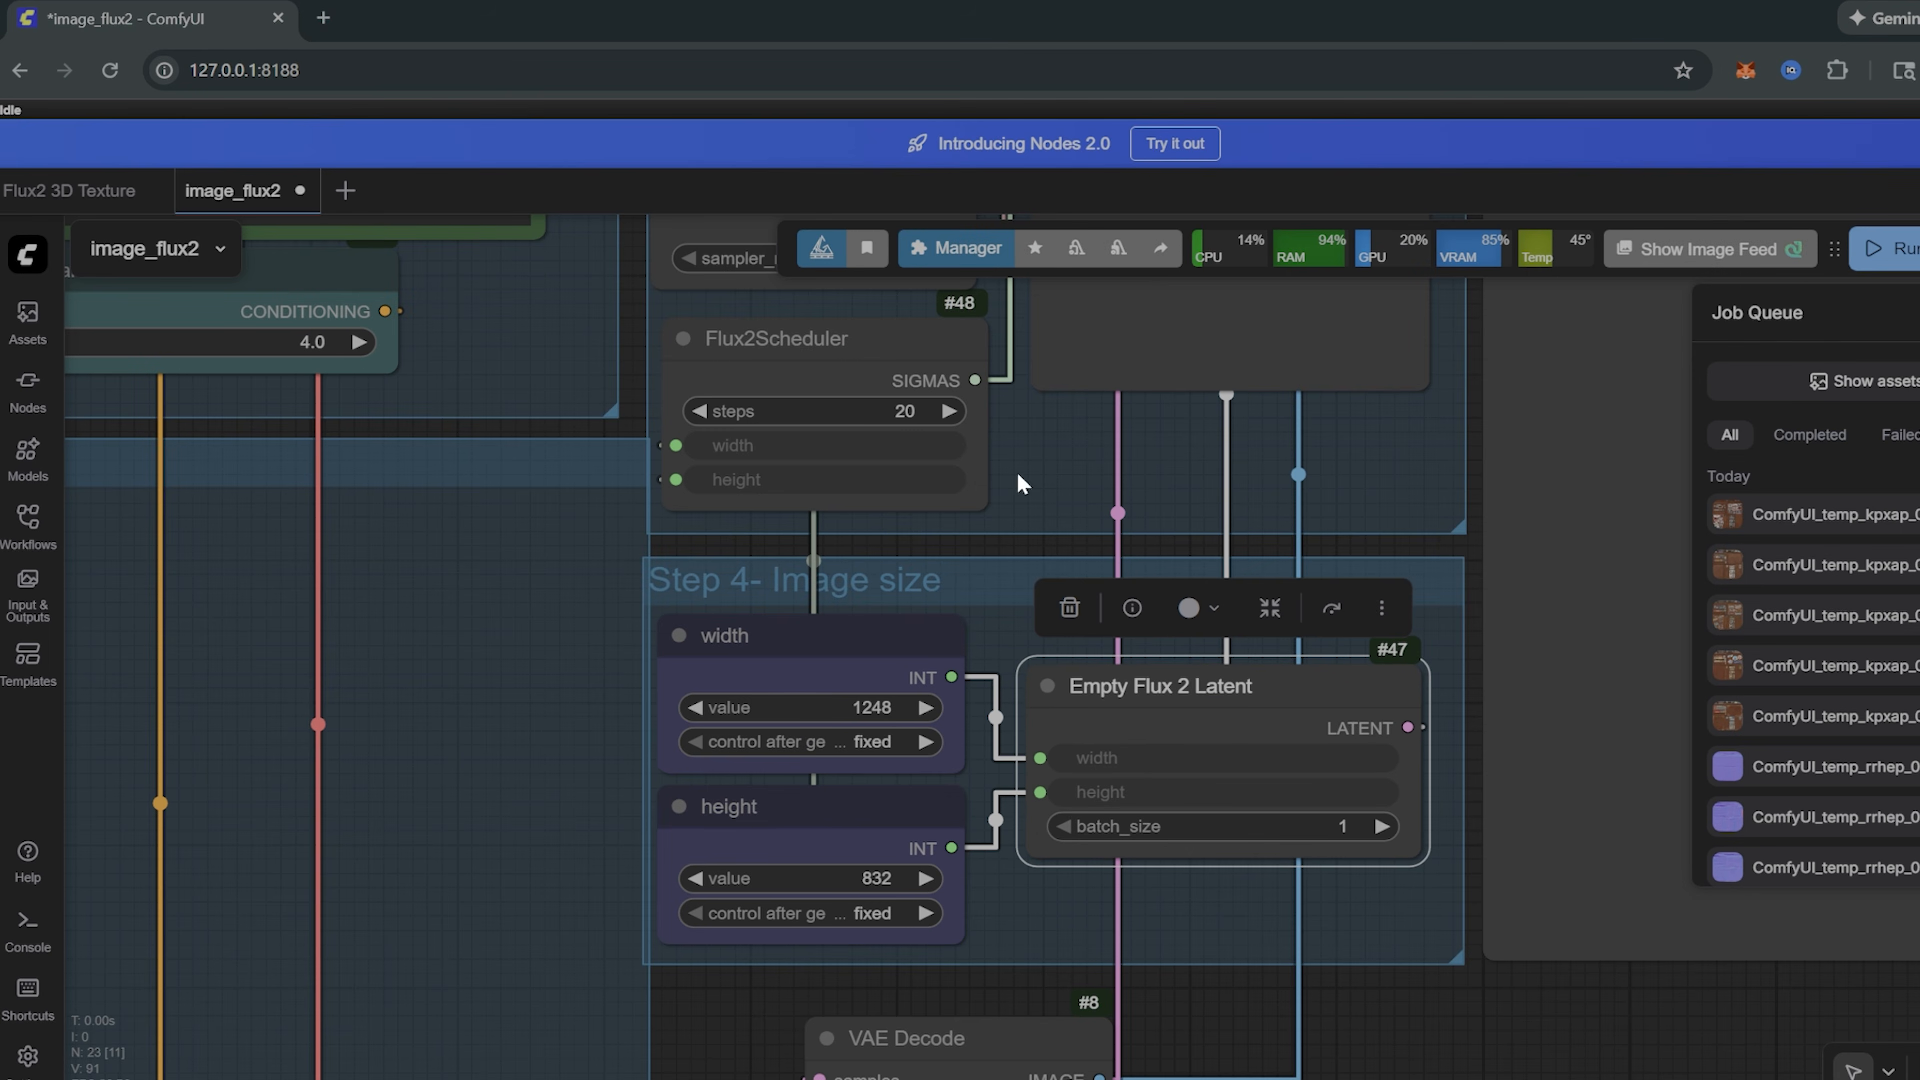
scroll(1000, 488, "down", 7)
left_click_drag(594, 623, 1104, 634)
mouse_move(715, 532)
left_mouse_down()
mouse_move(737, 506)
mouse_move(731, 522)
left_mouse_up()
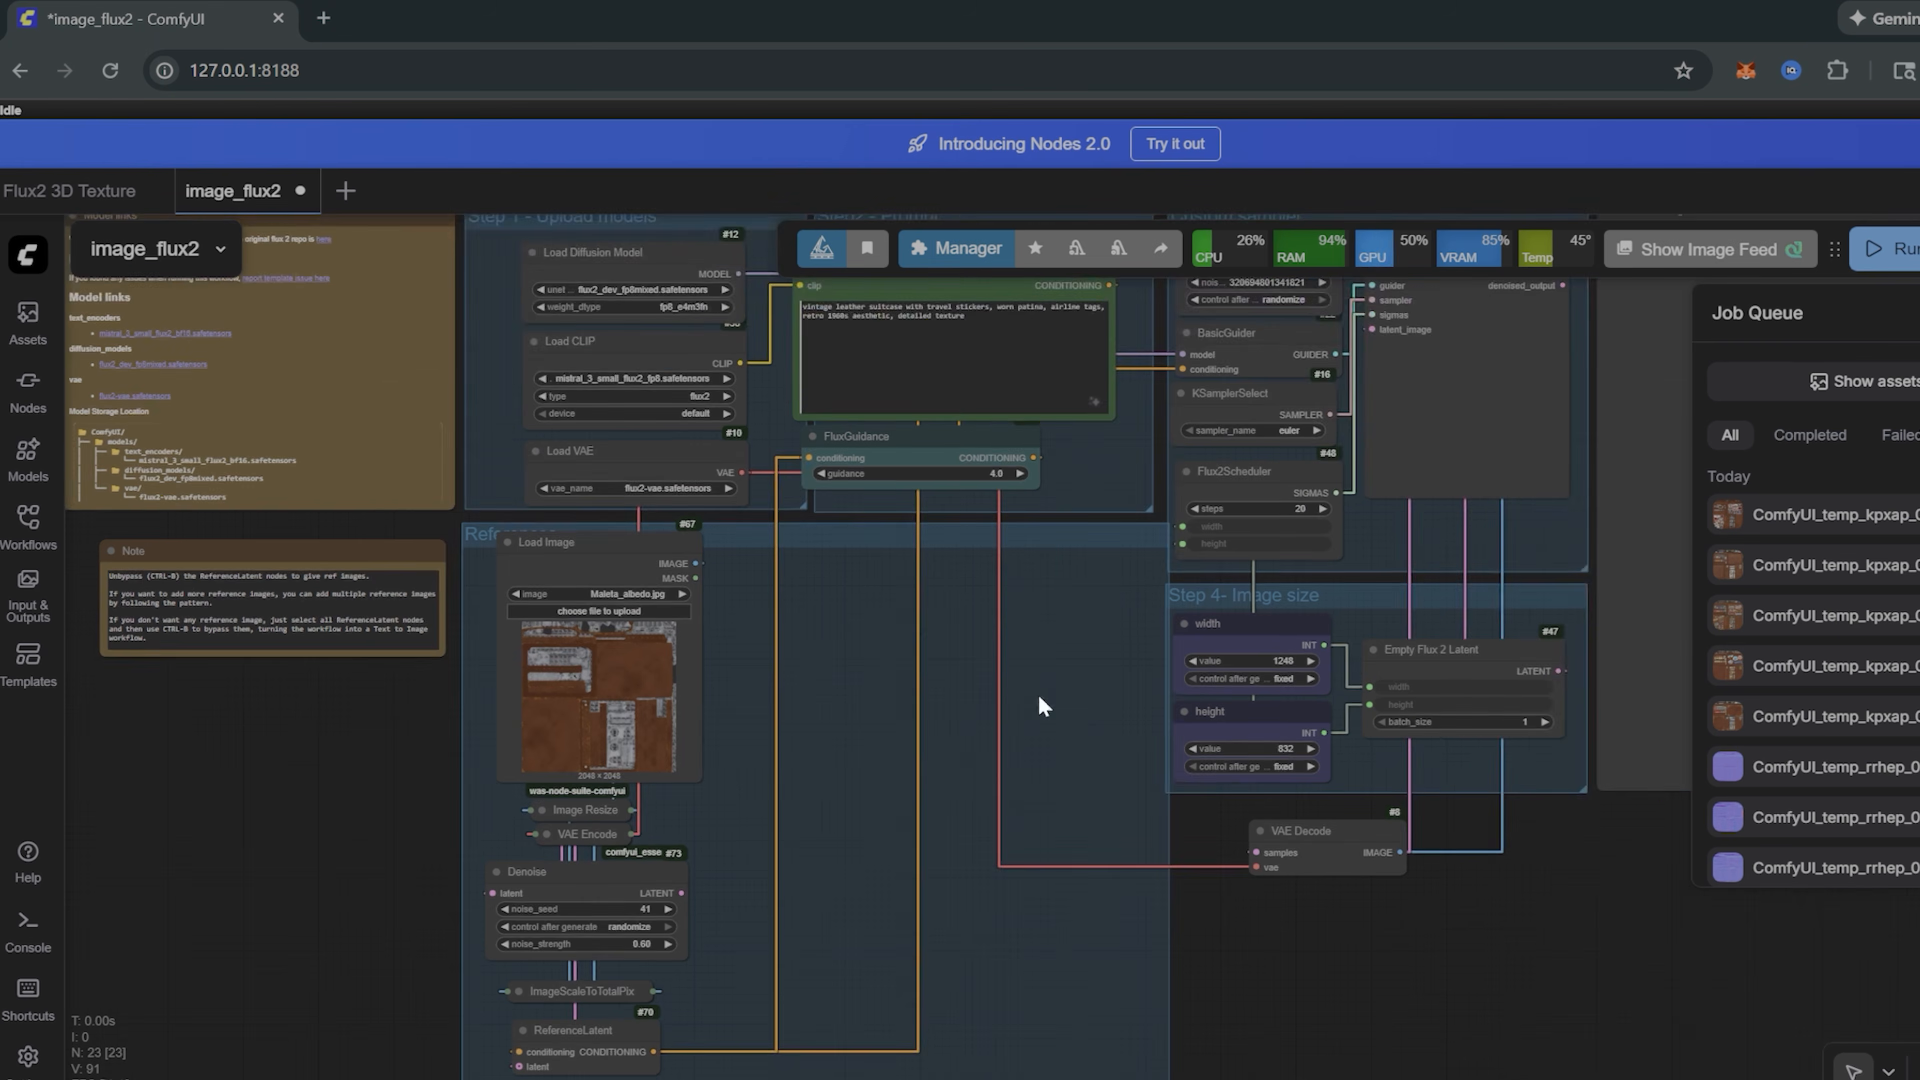
Step: Expand the VAE Encode node and move it to the left outside the reference group, and nudge the Denoise node slightly left
scroll(1037, 699, "up", 5)
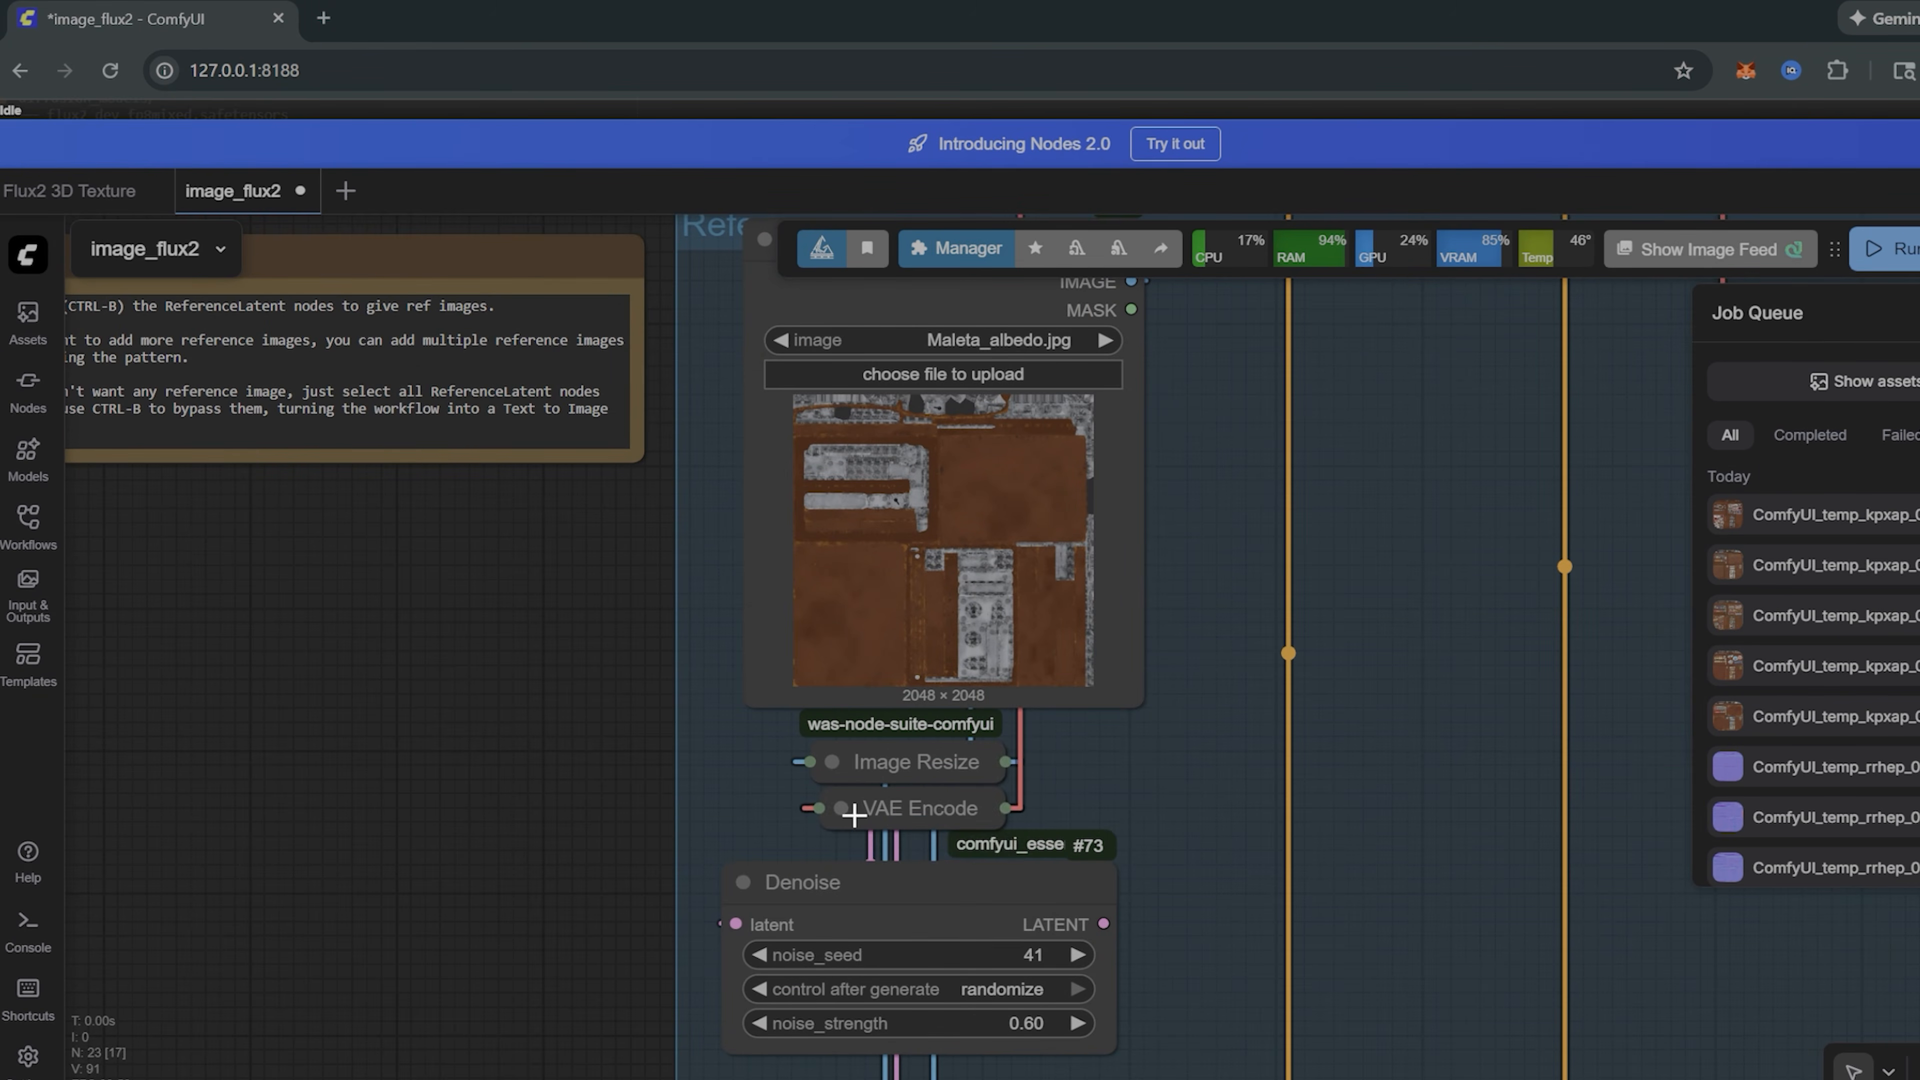
left_click(852, 811)
left_click_drag(904, 831, 519, 798)
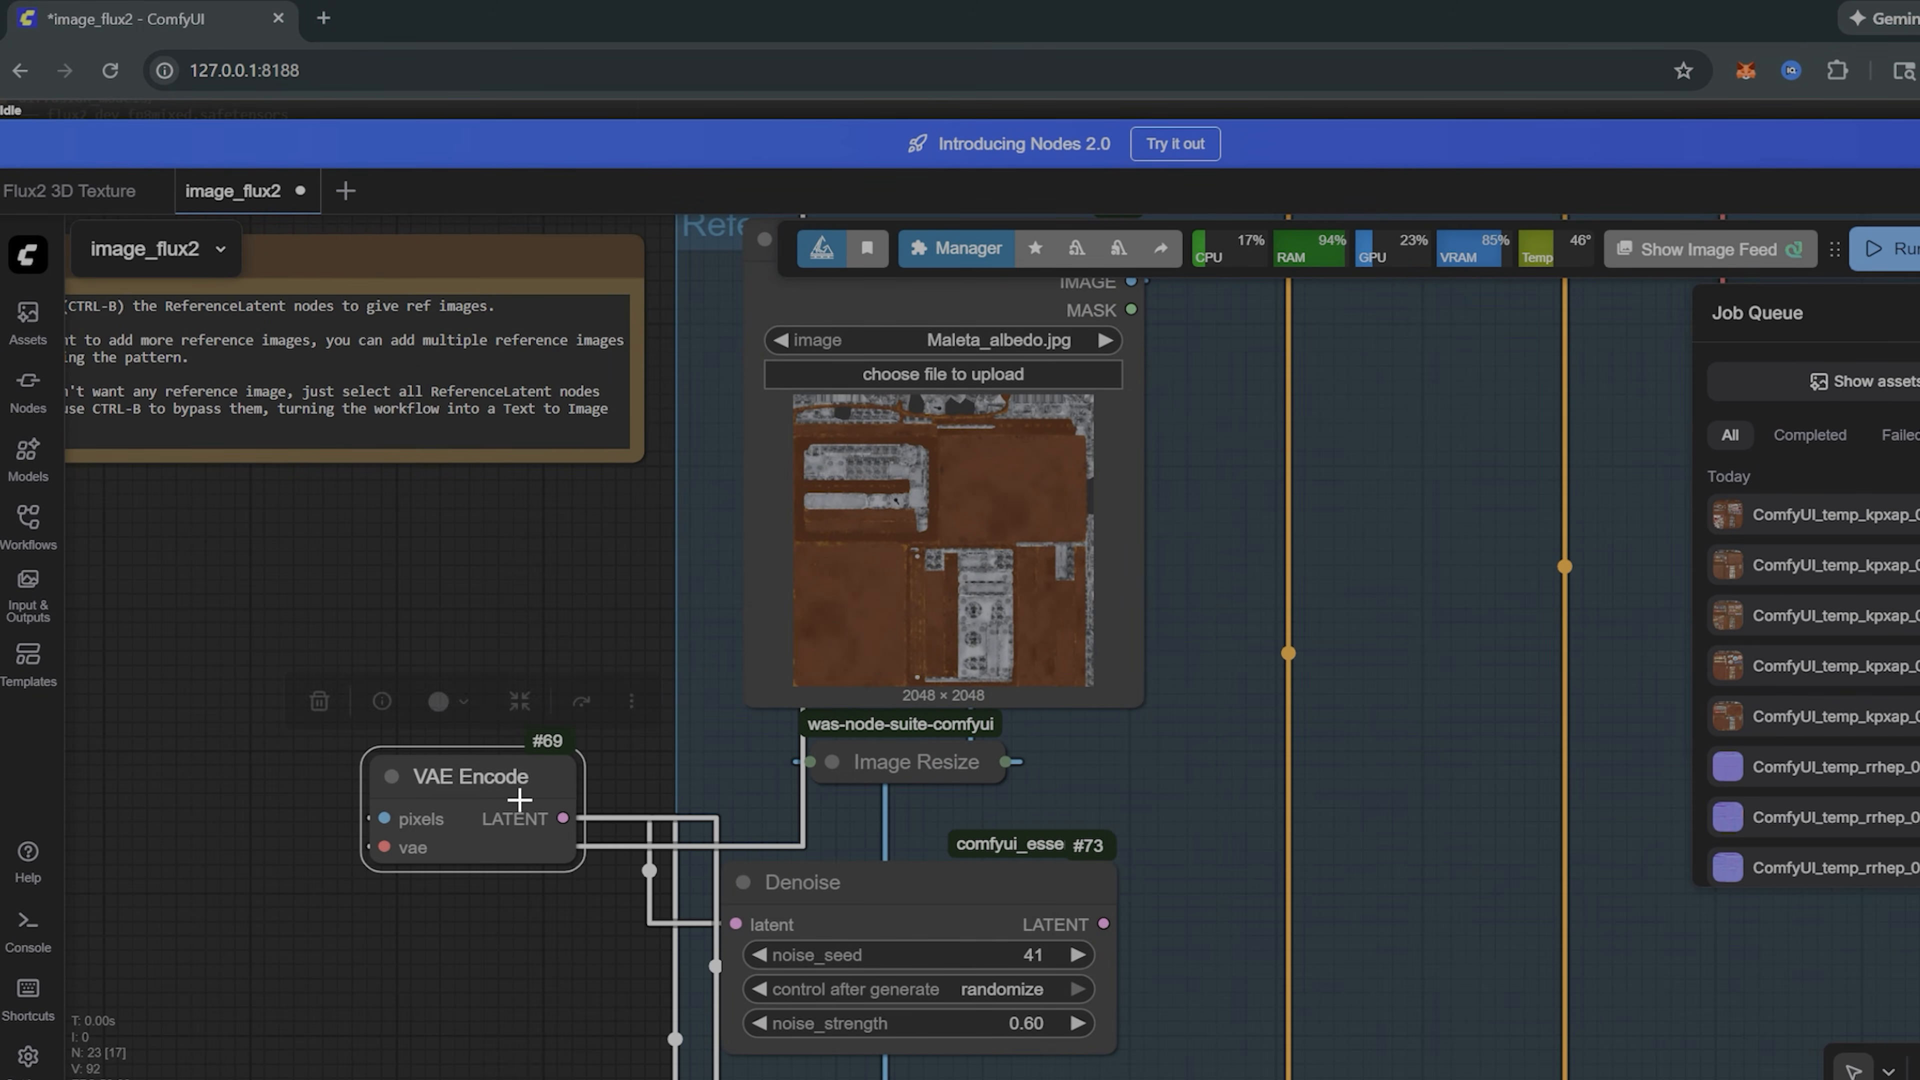
left_click(850, 884)
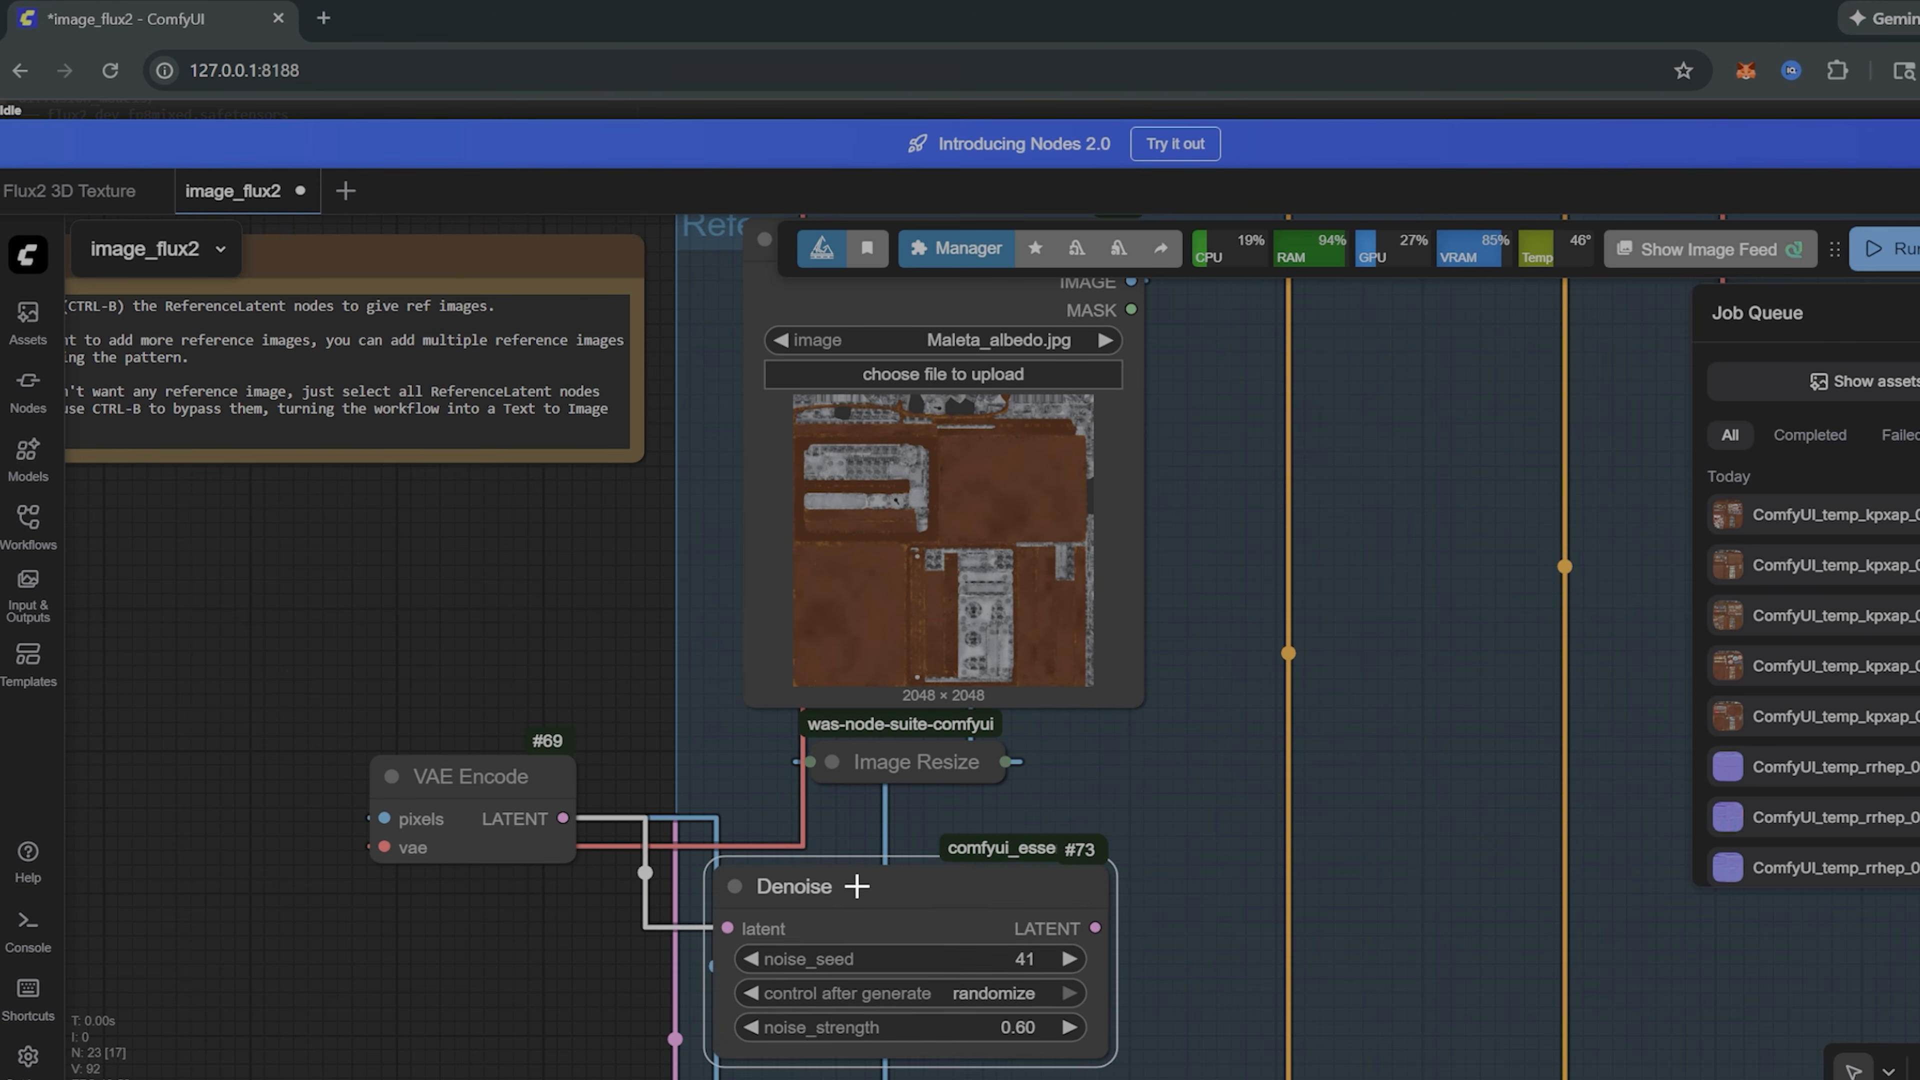
left_click_drag(664, 848, 640, 789)
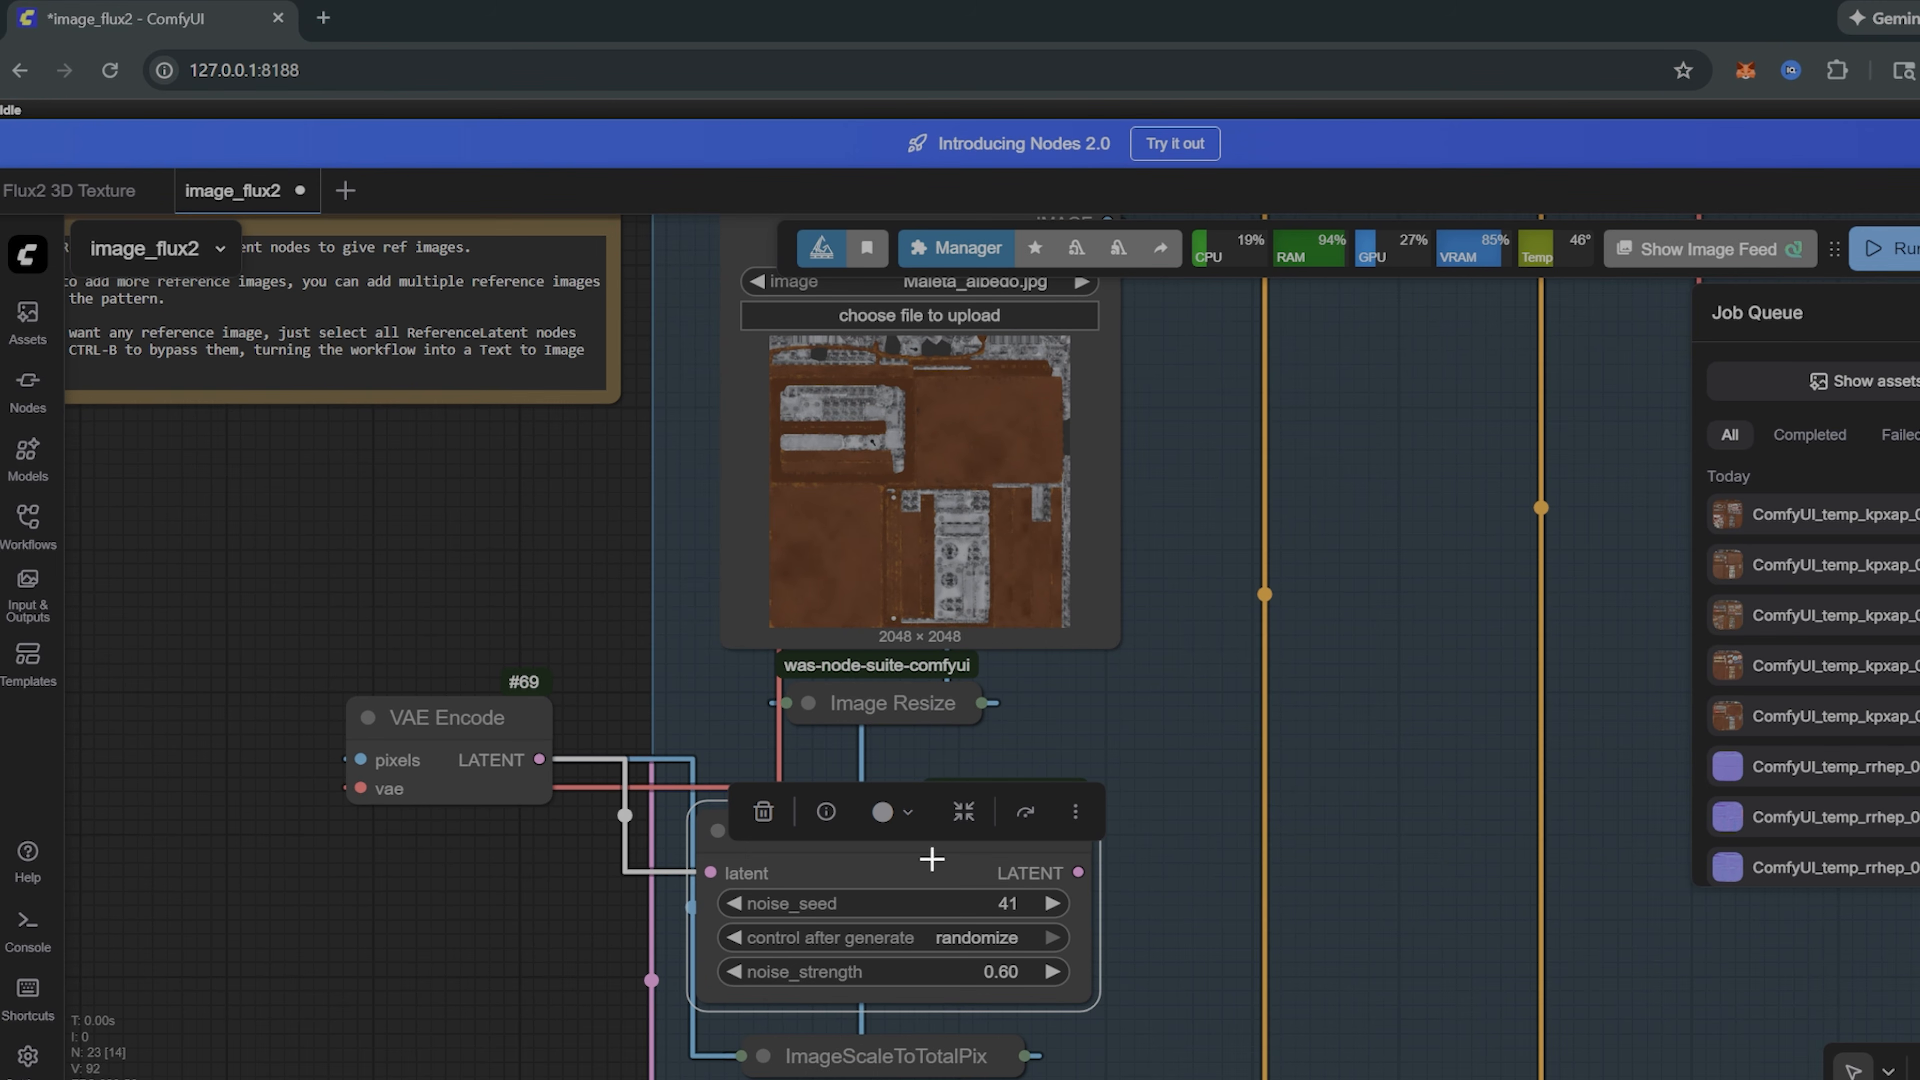
Step: Delete the Denoise and Image Resize nodes, and move the VAE Encode node back under the Load Image node
key("Delete")
left_click_drag(533, 730, 972, 795)
key("Delete")
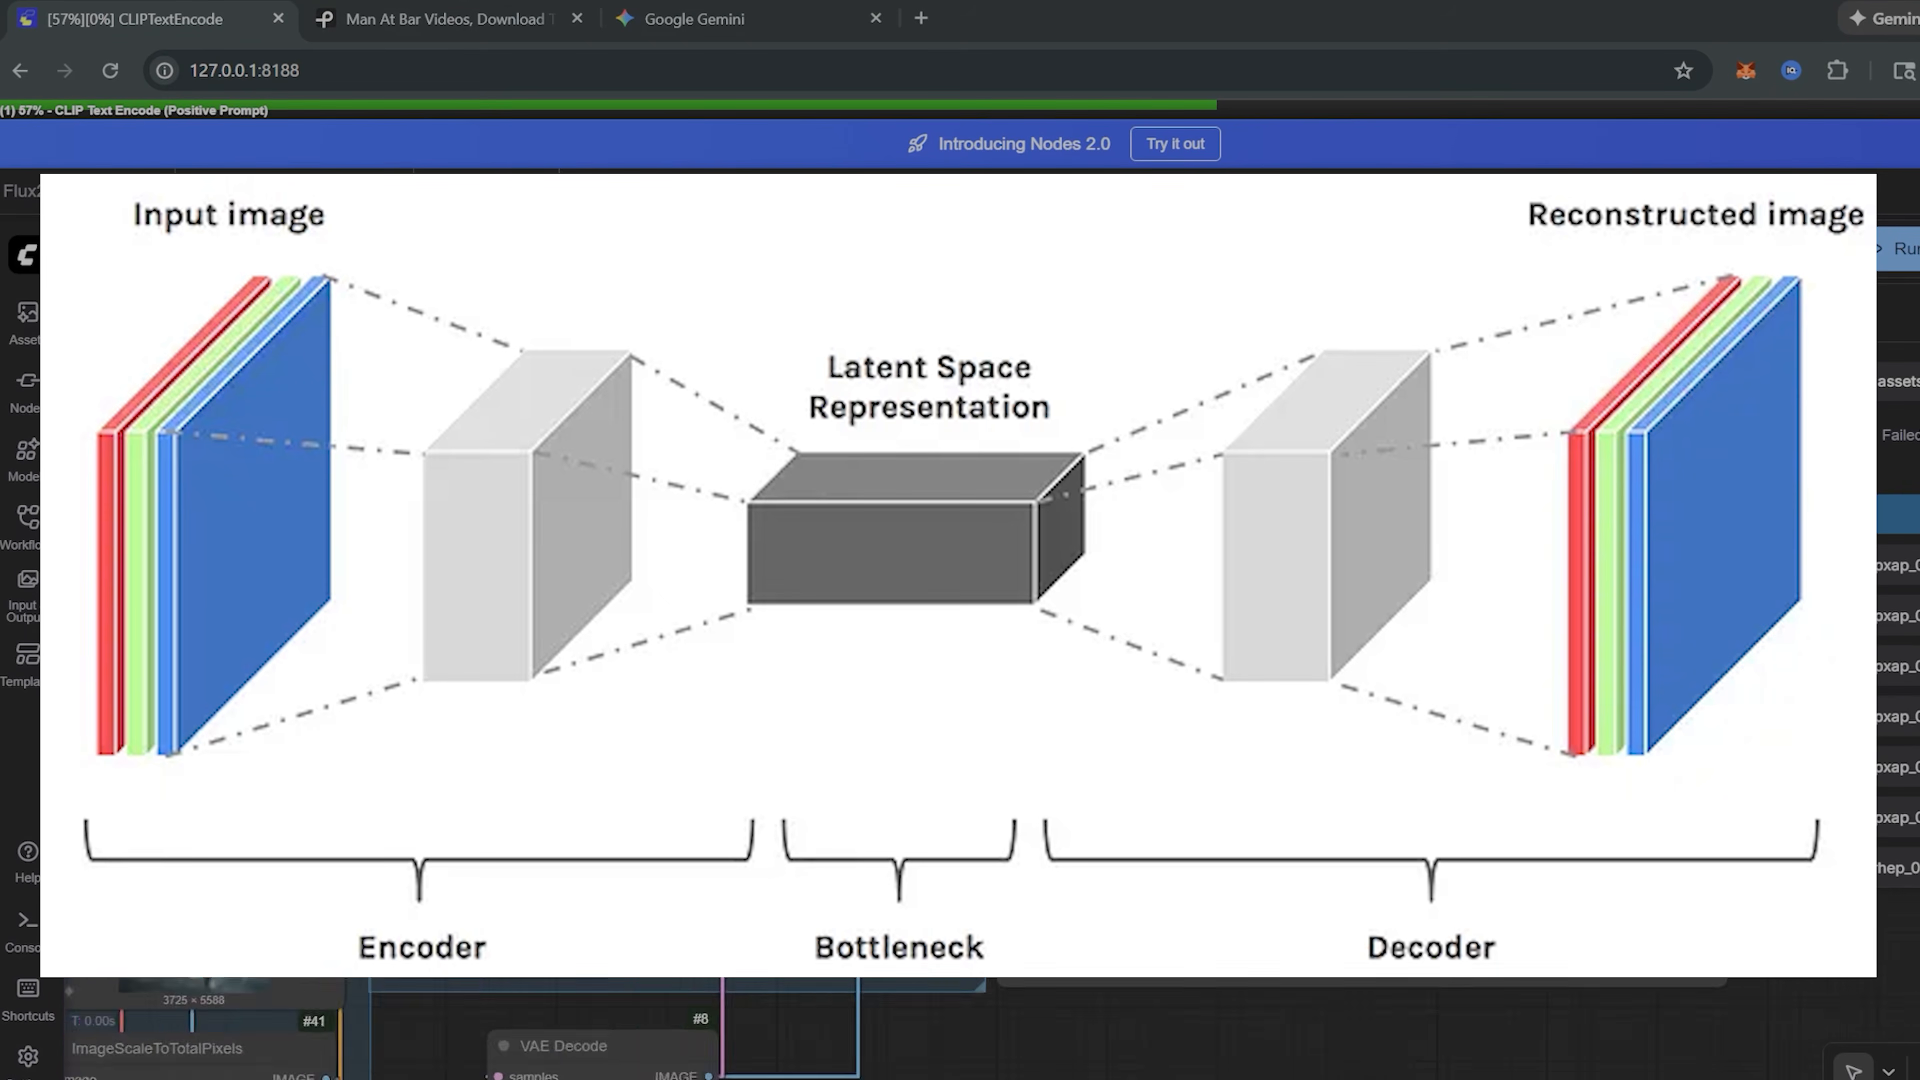
left_click_drag(1572, 605, 1682, 623)
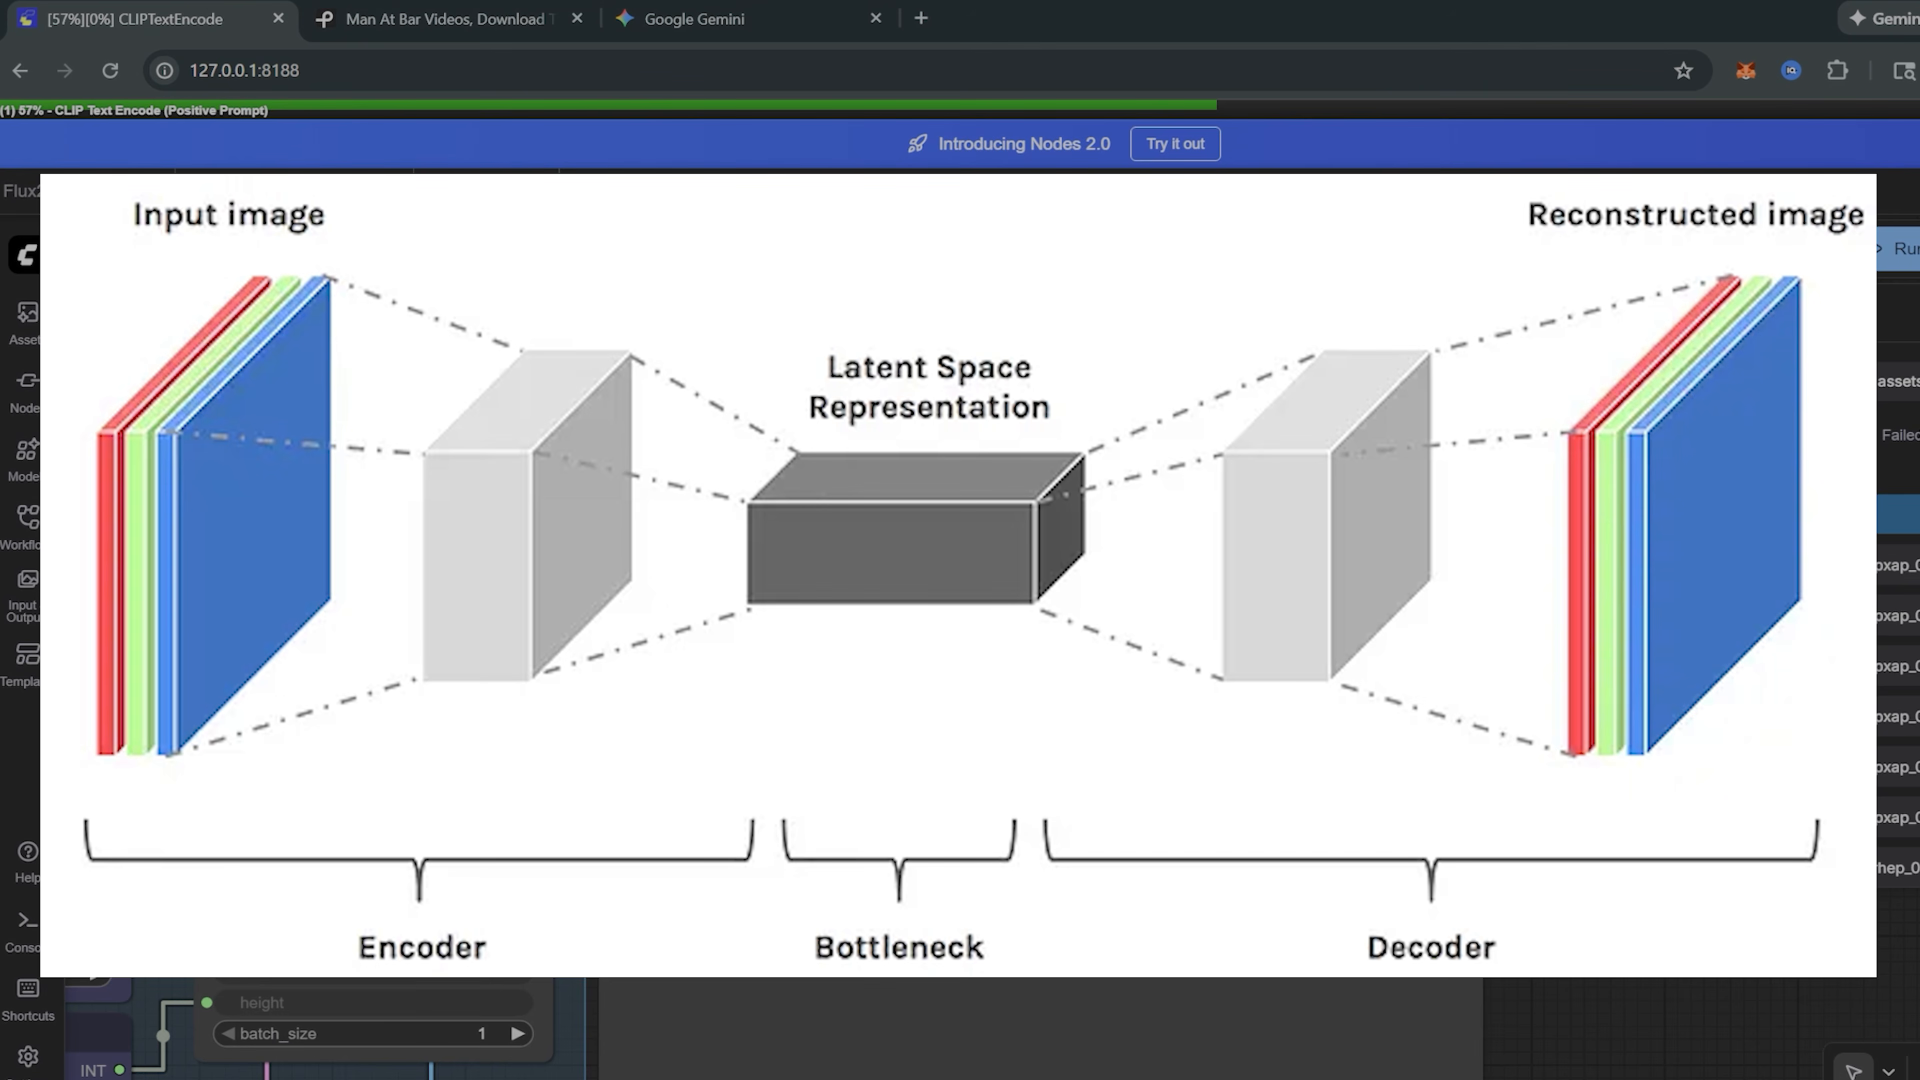
scroll(1682, 575, "up", 1)
scroll(1595, 630, "down", 2)
left_click_drag(1406, 704, 1342, 738)
scroll(1315, 748, "up", 2)
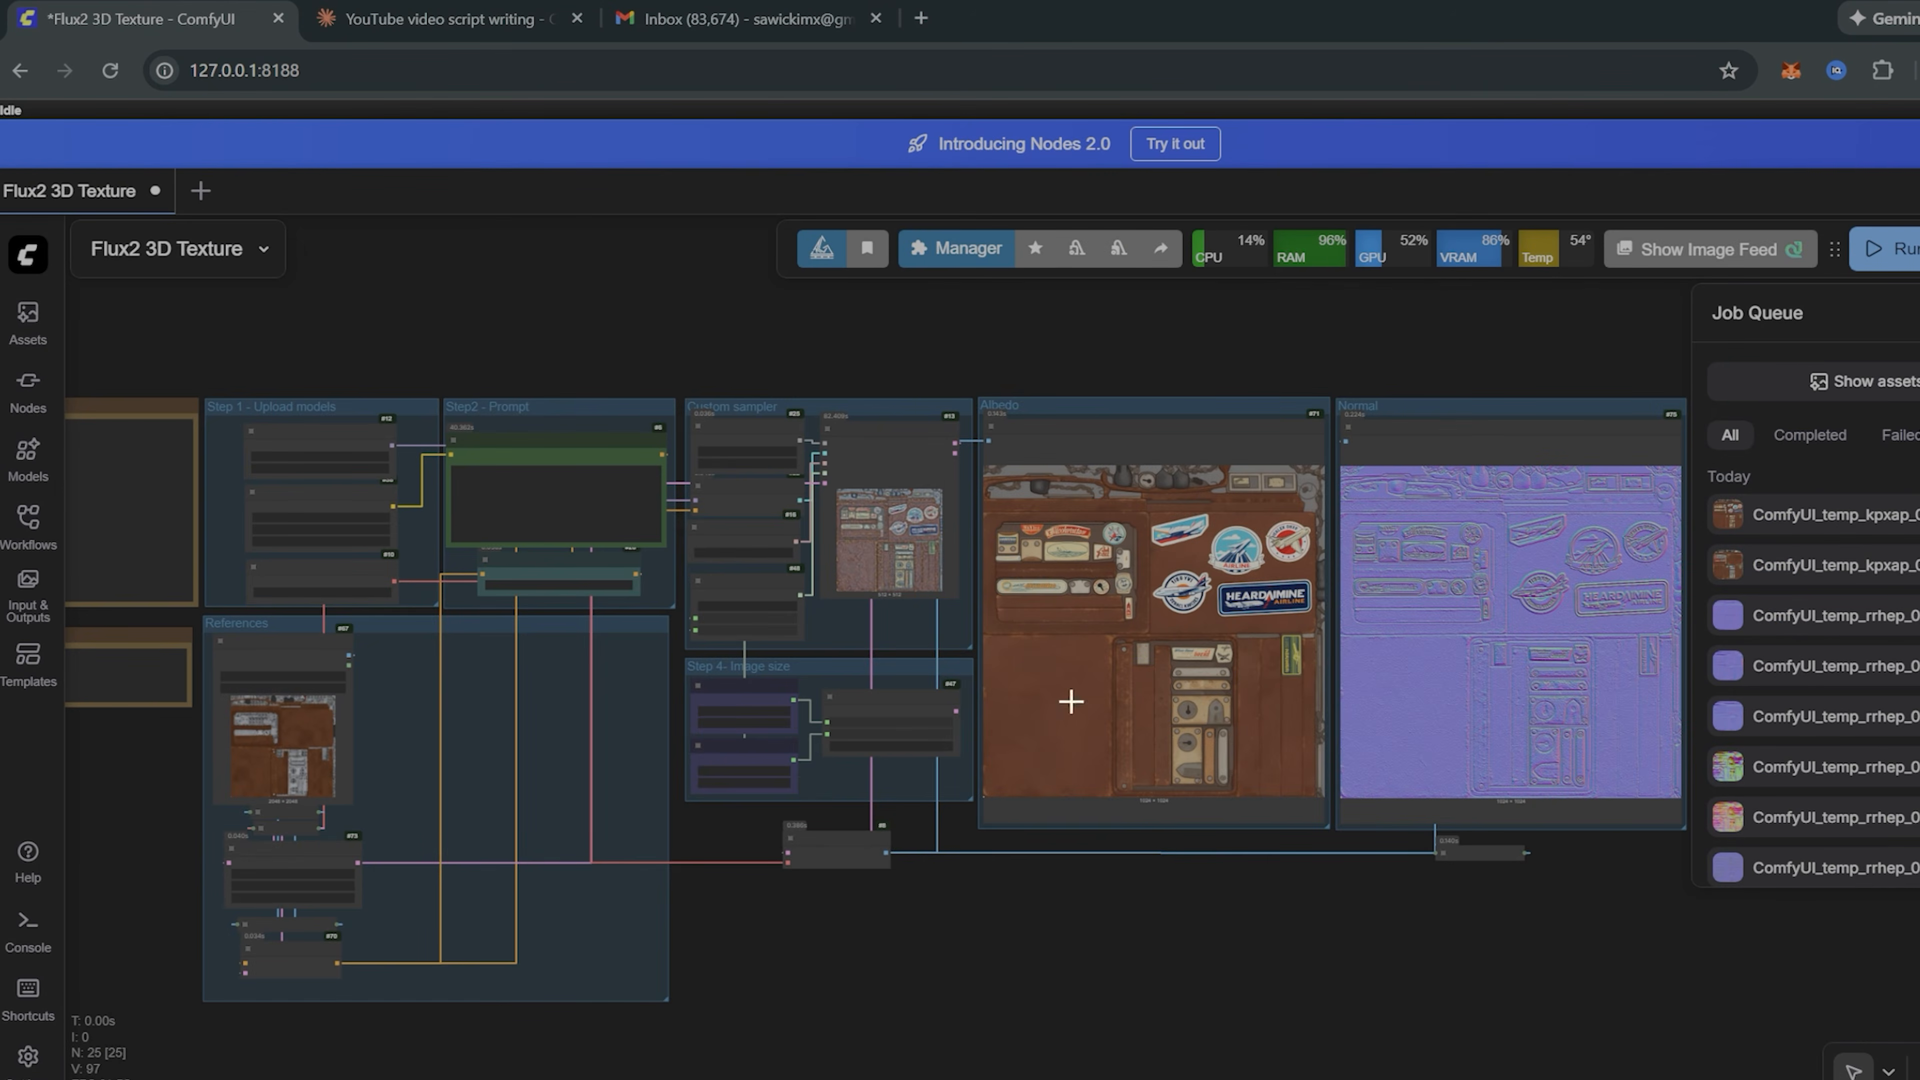
scroll(839, 551, "up", 5)
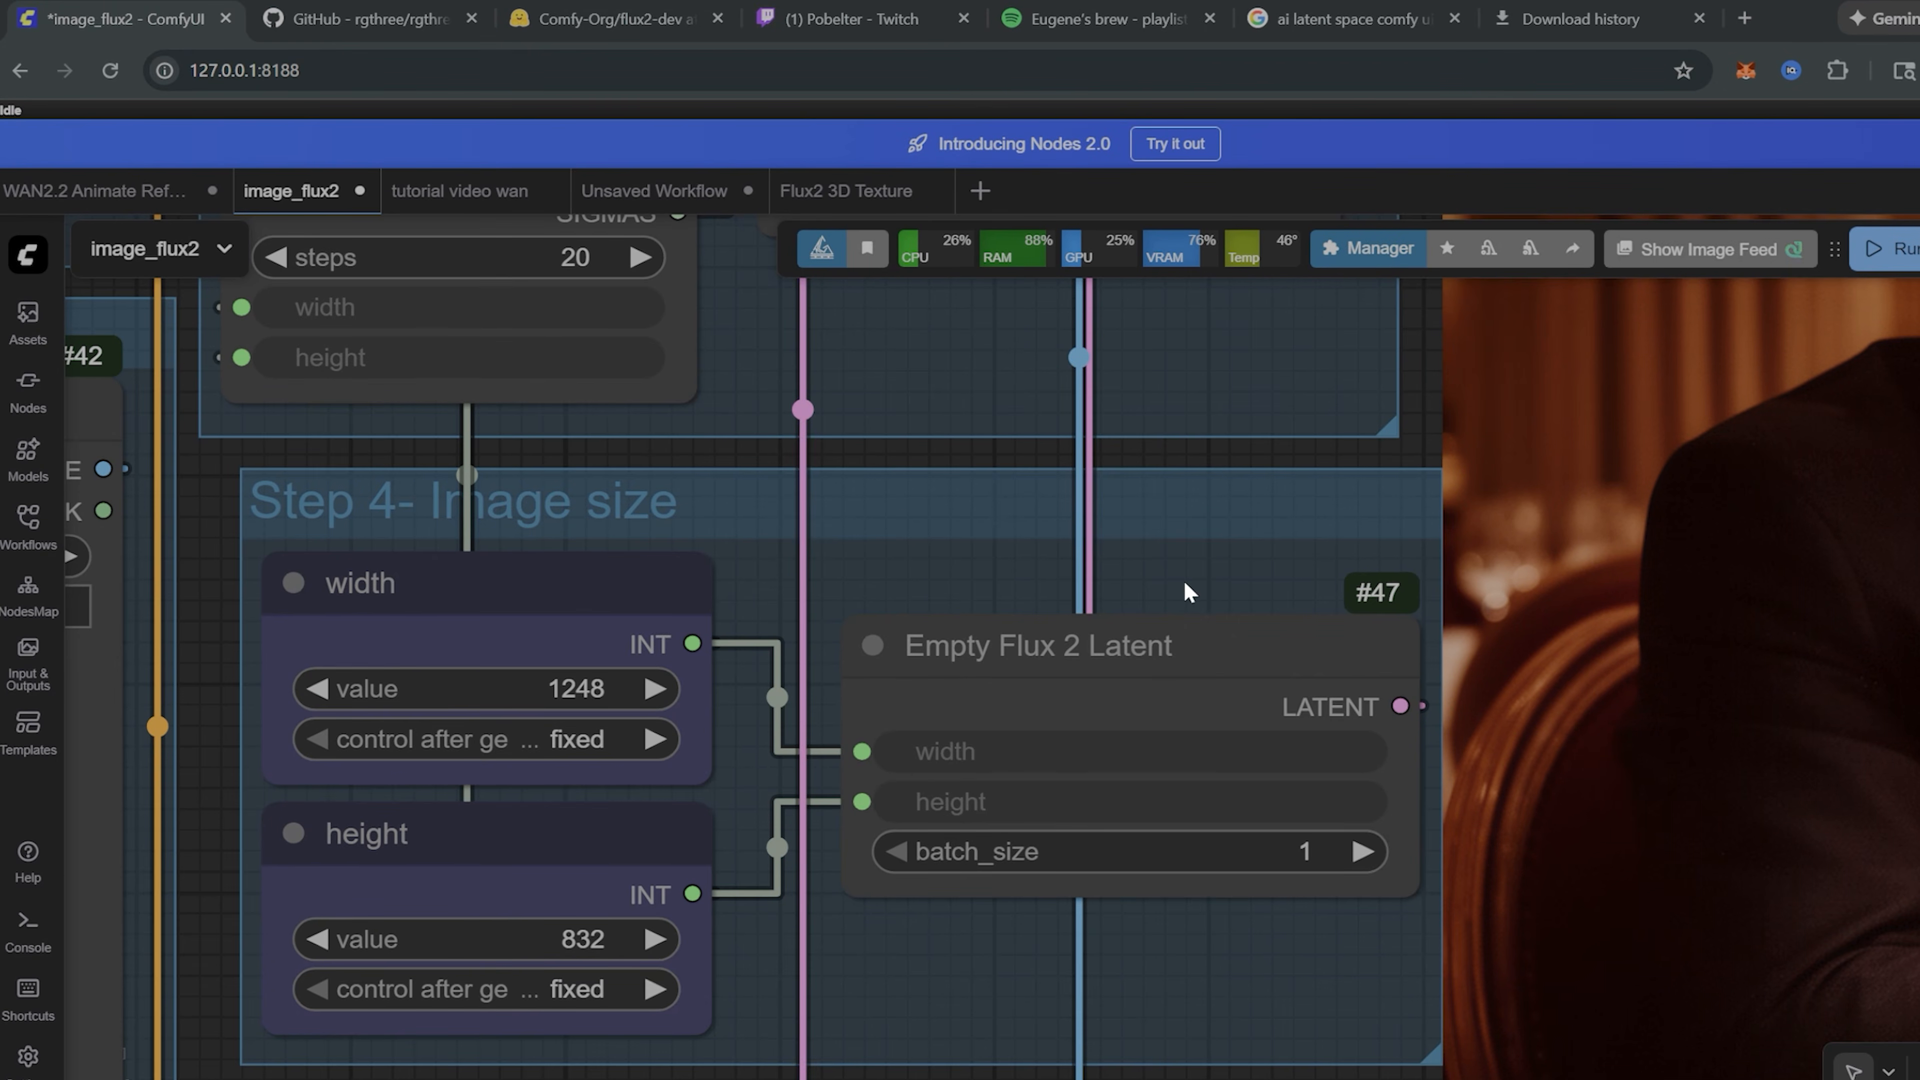
Step: Nudge the Empty Flux 2 Latent node slightly left in the Image size group, and look over the Custom sampler group
left_click_drag(1190, 592, 1152, 591)
left_click(951, 659)
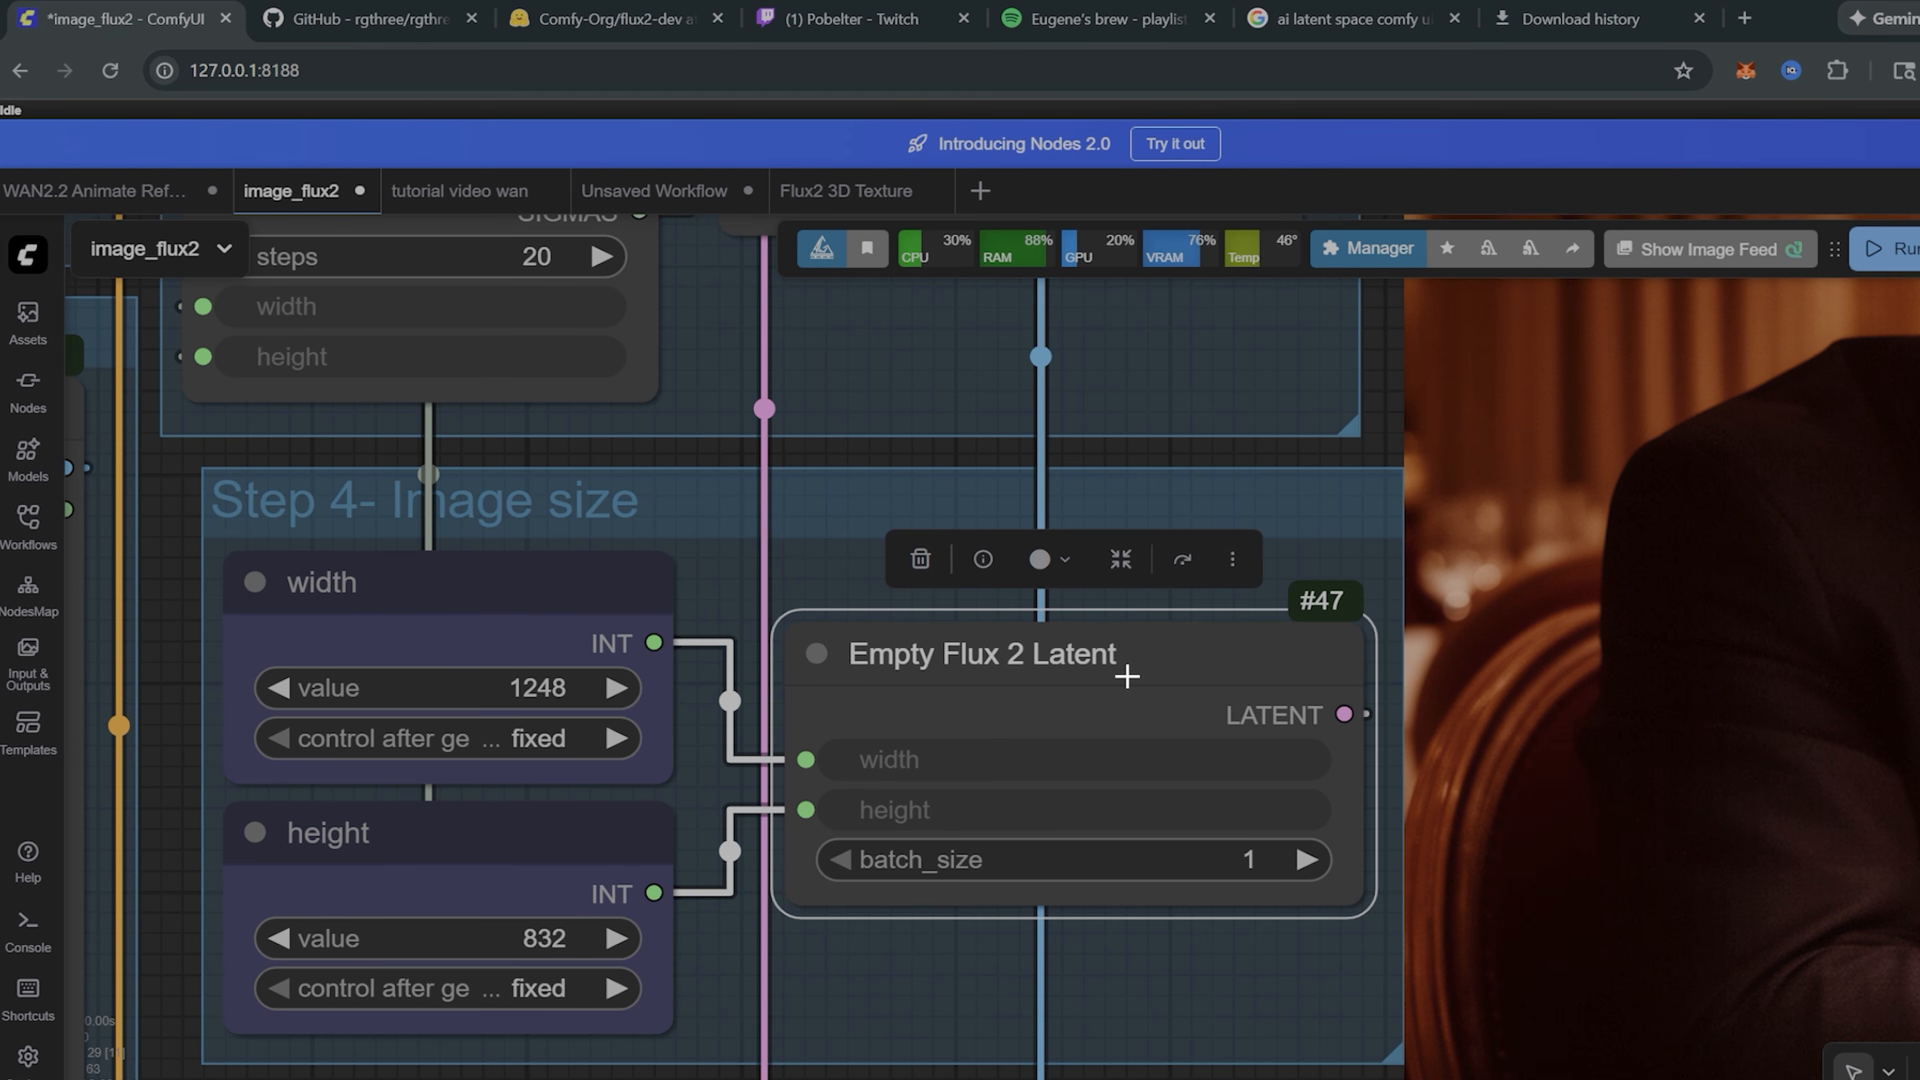
scroll(935, 406, "up", 10)
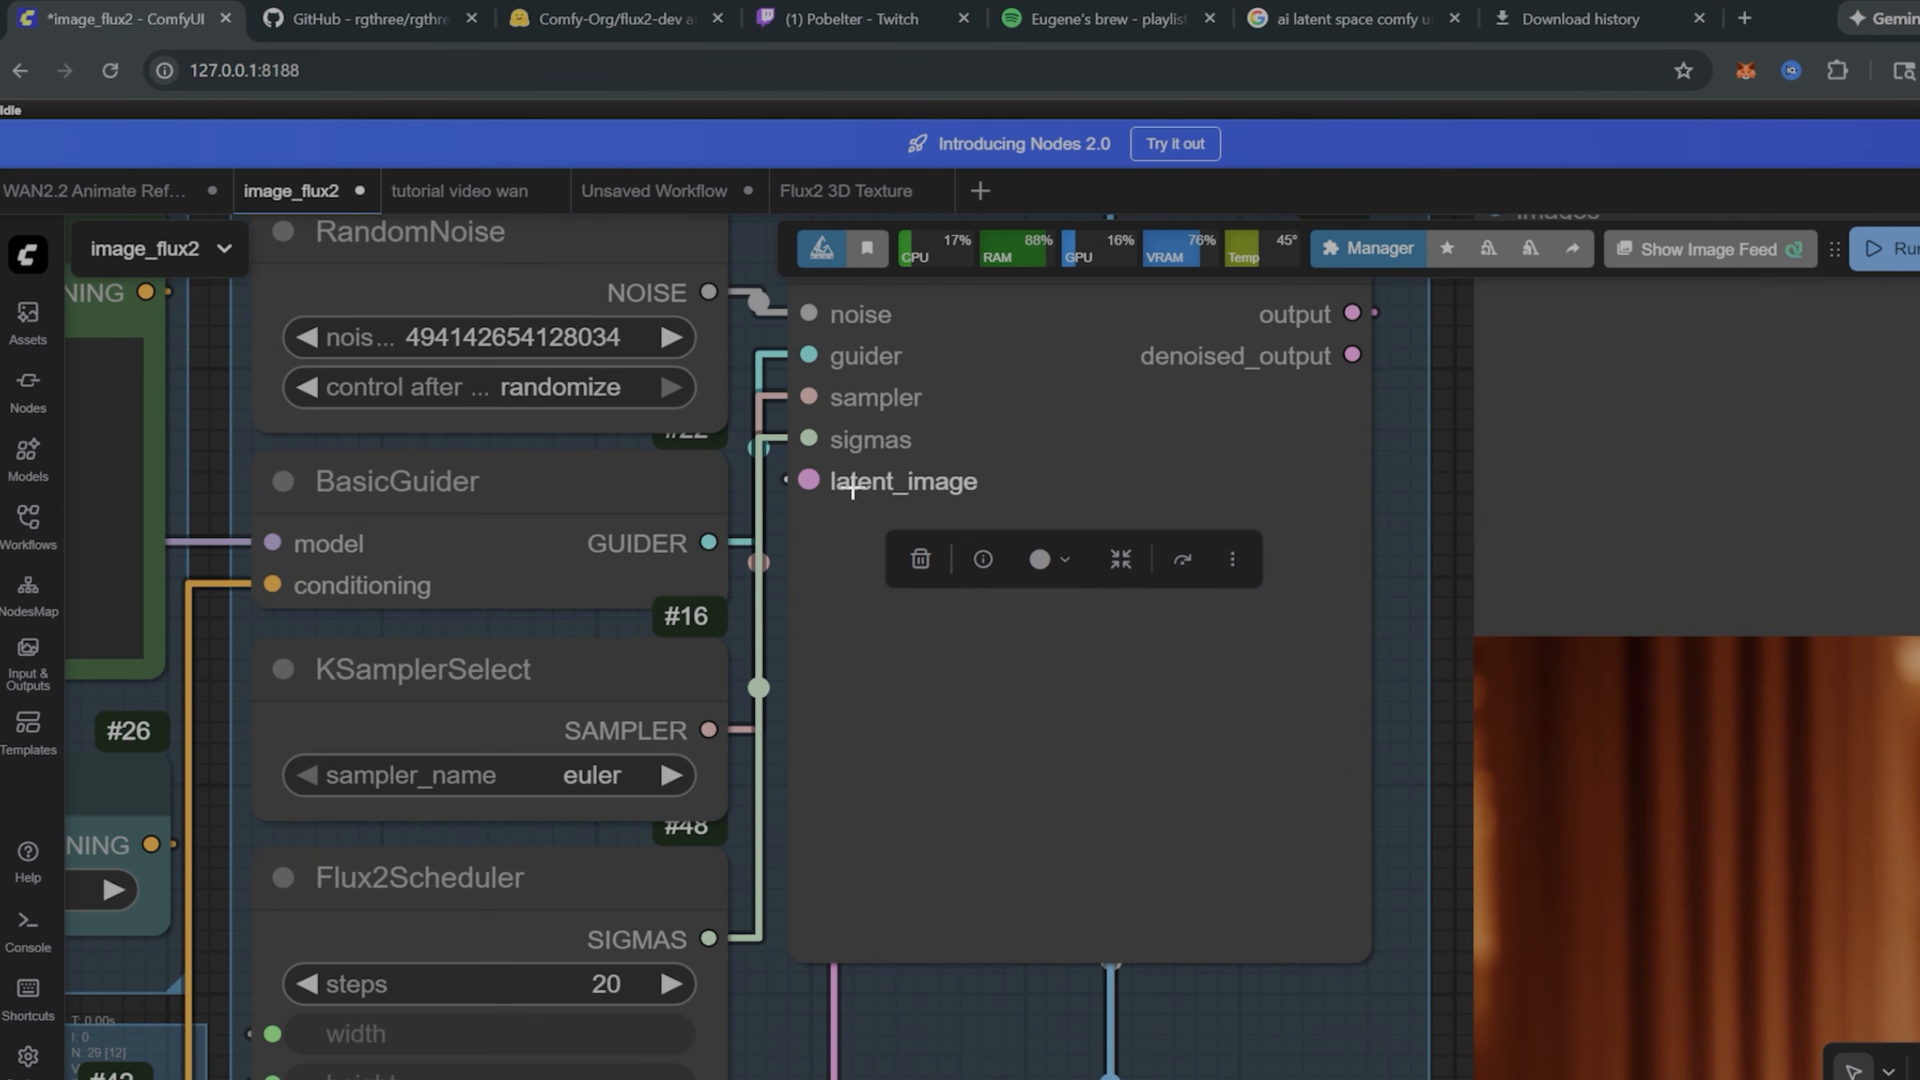
scroll(1050, 737, "down", 8)
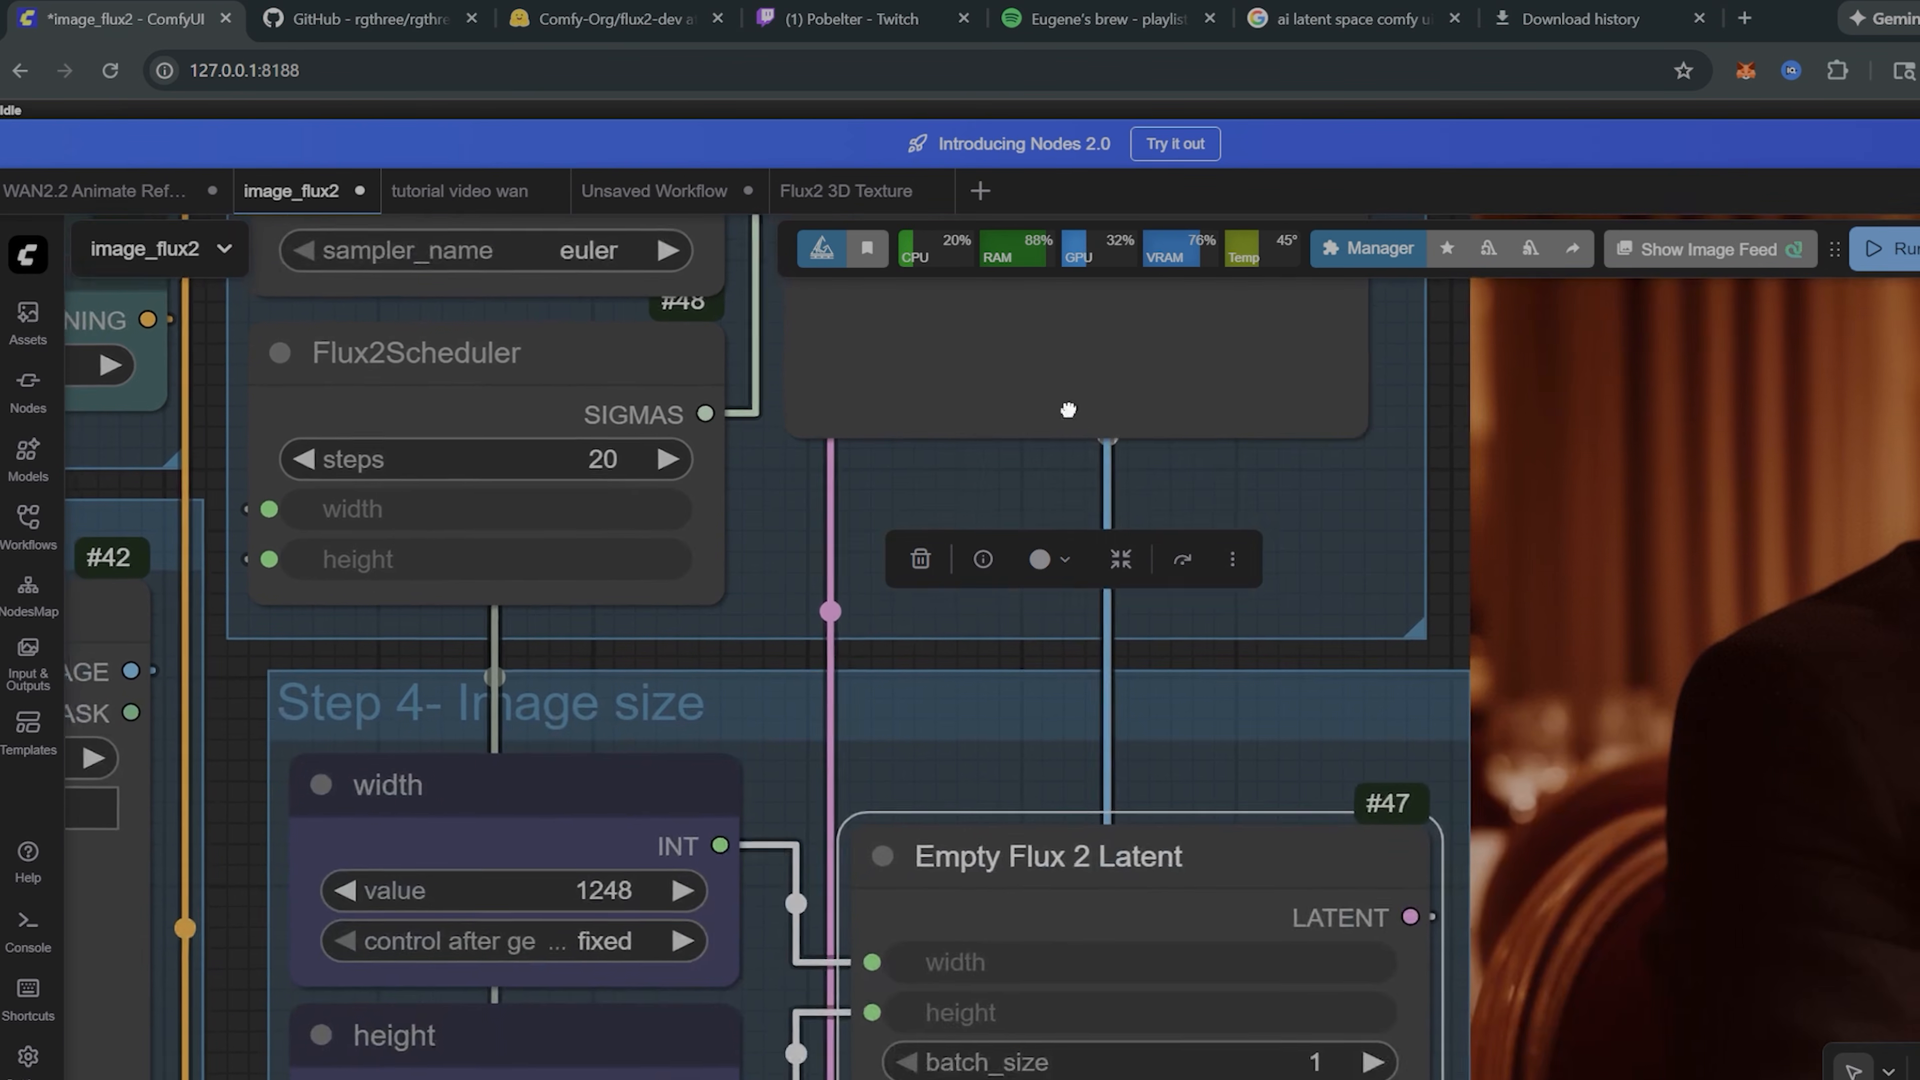
scroll(1037, 715, "down", 2)
left_click_drag(1072, 665, 1041, 668)
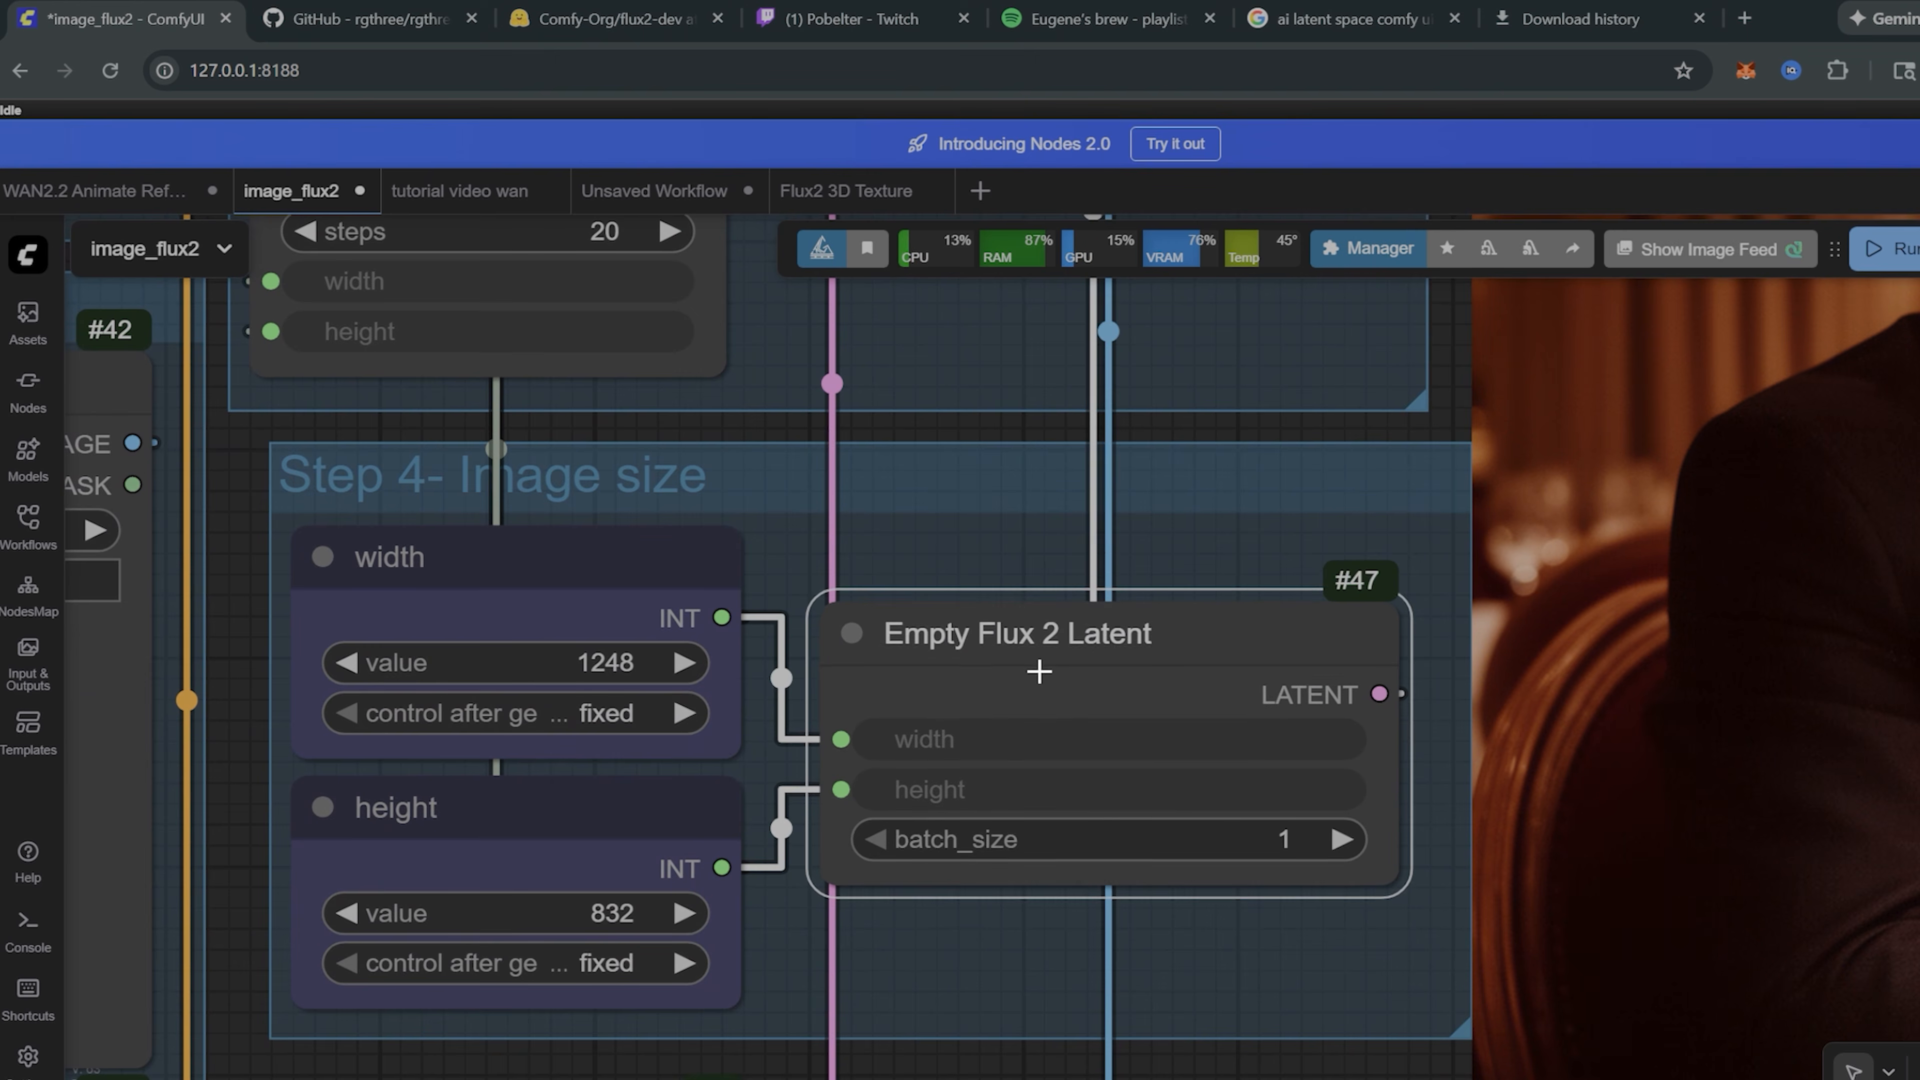
scroll(1273, 634, "down", 5)
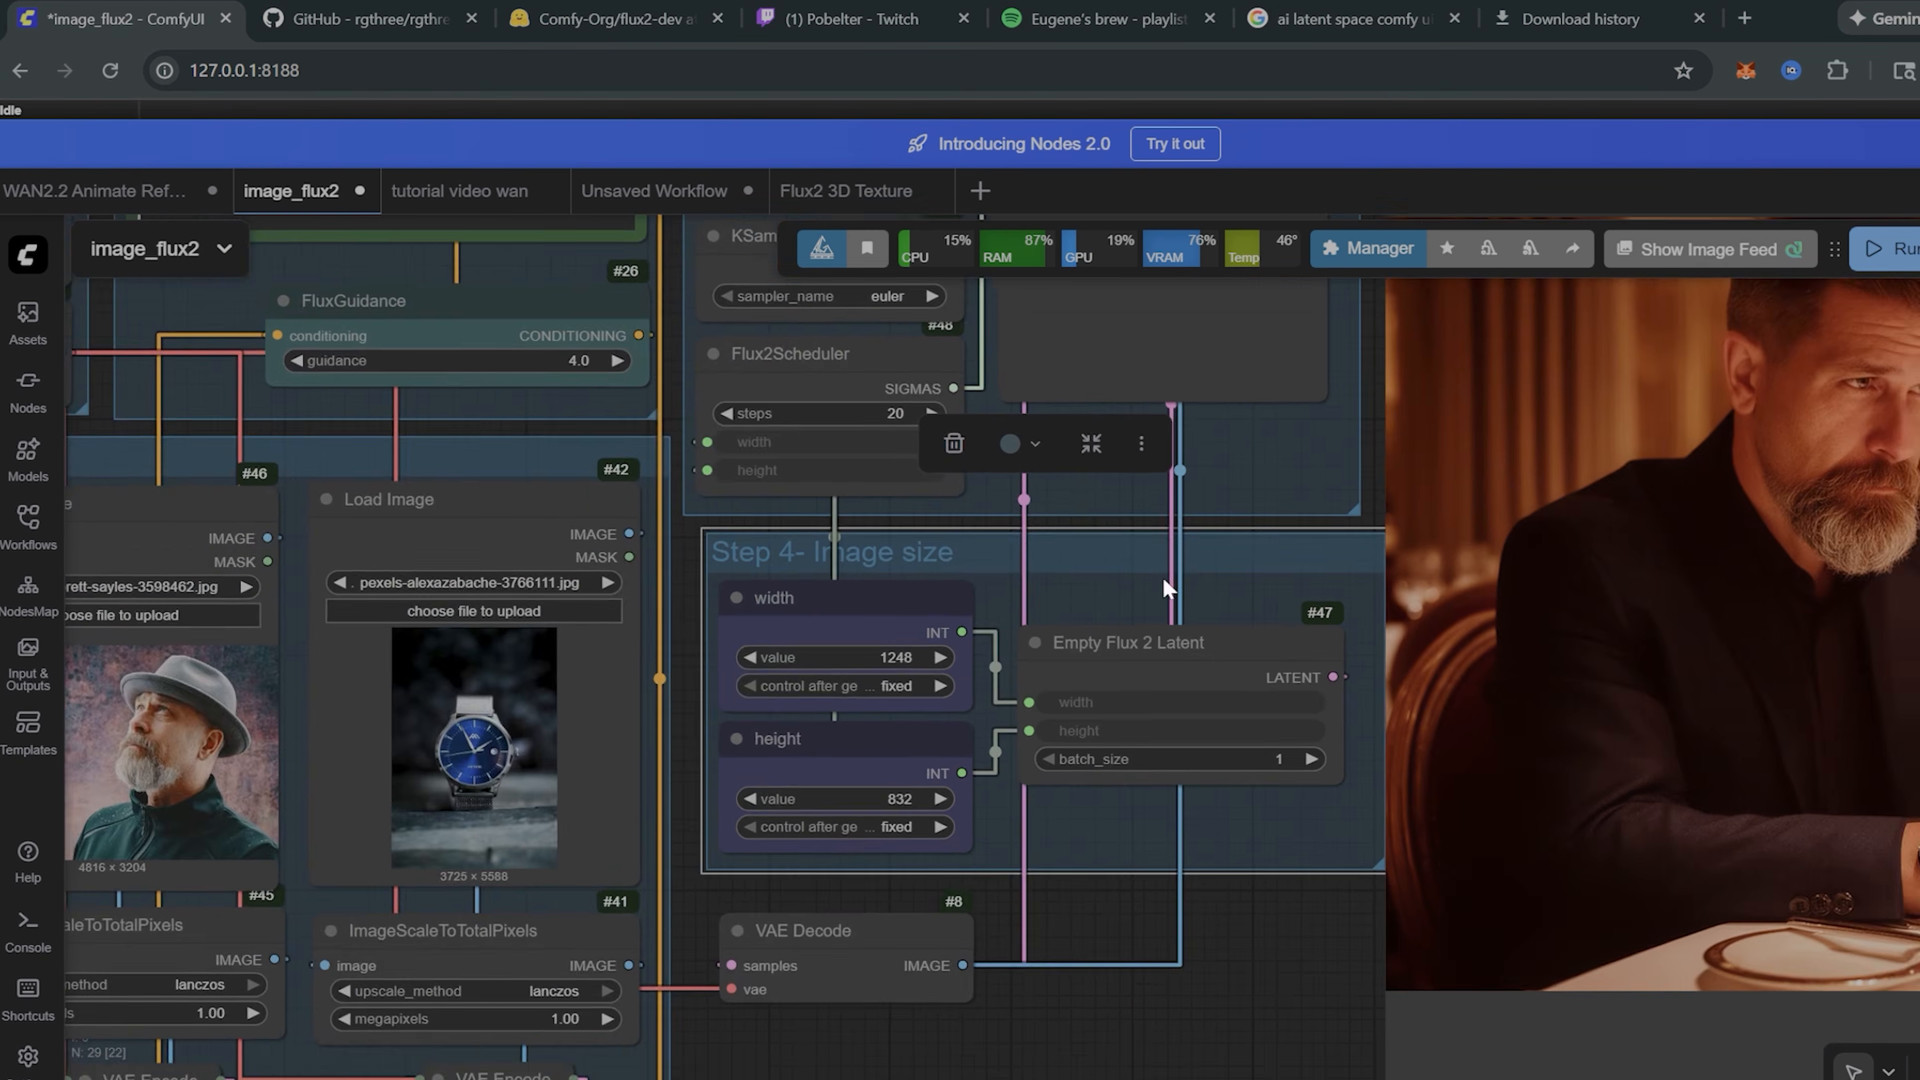
scroll(1164, 681, "up", 5)
scroll(1057, 457, "up", 5)
scroll(1057, 457, "up", 2)
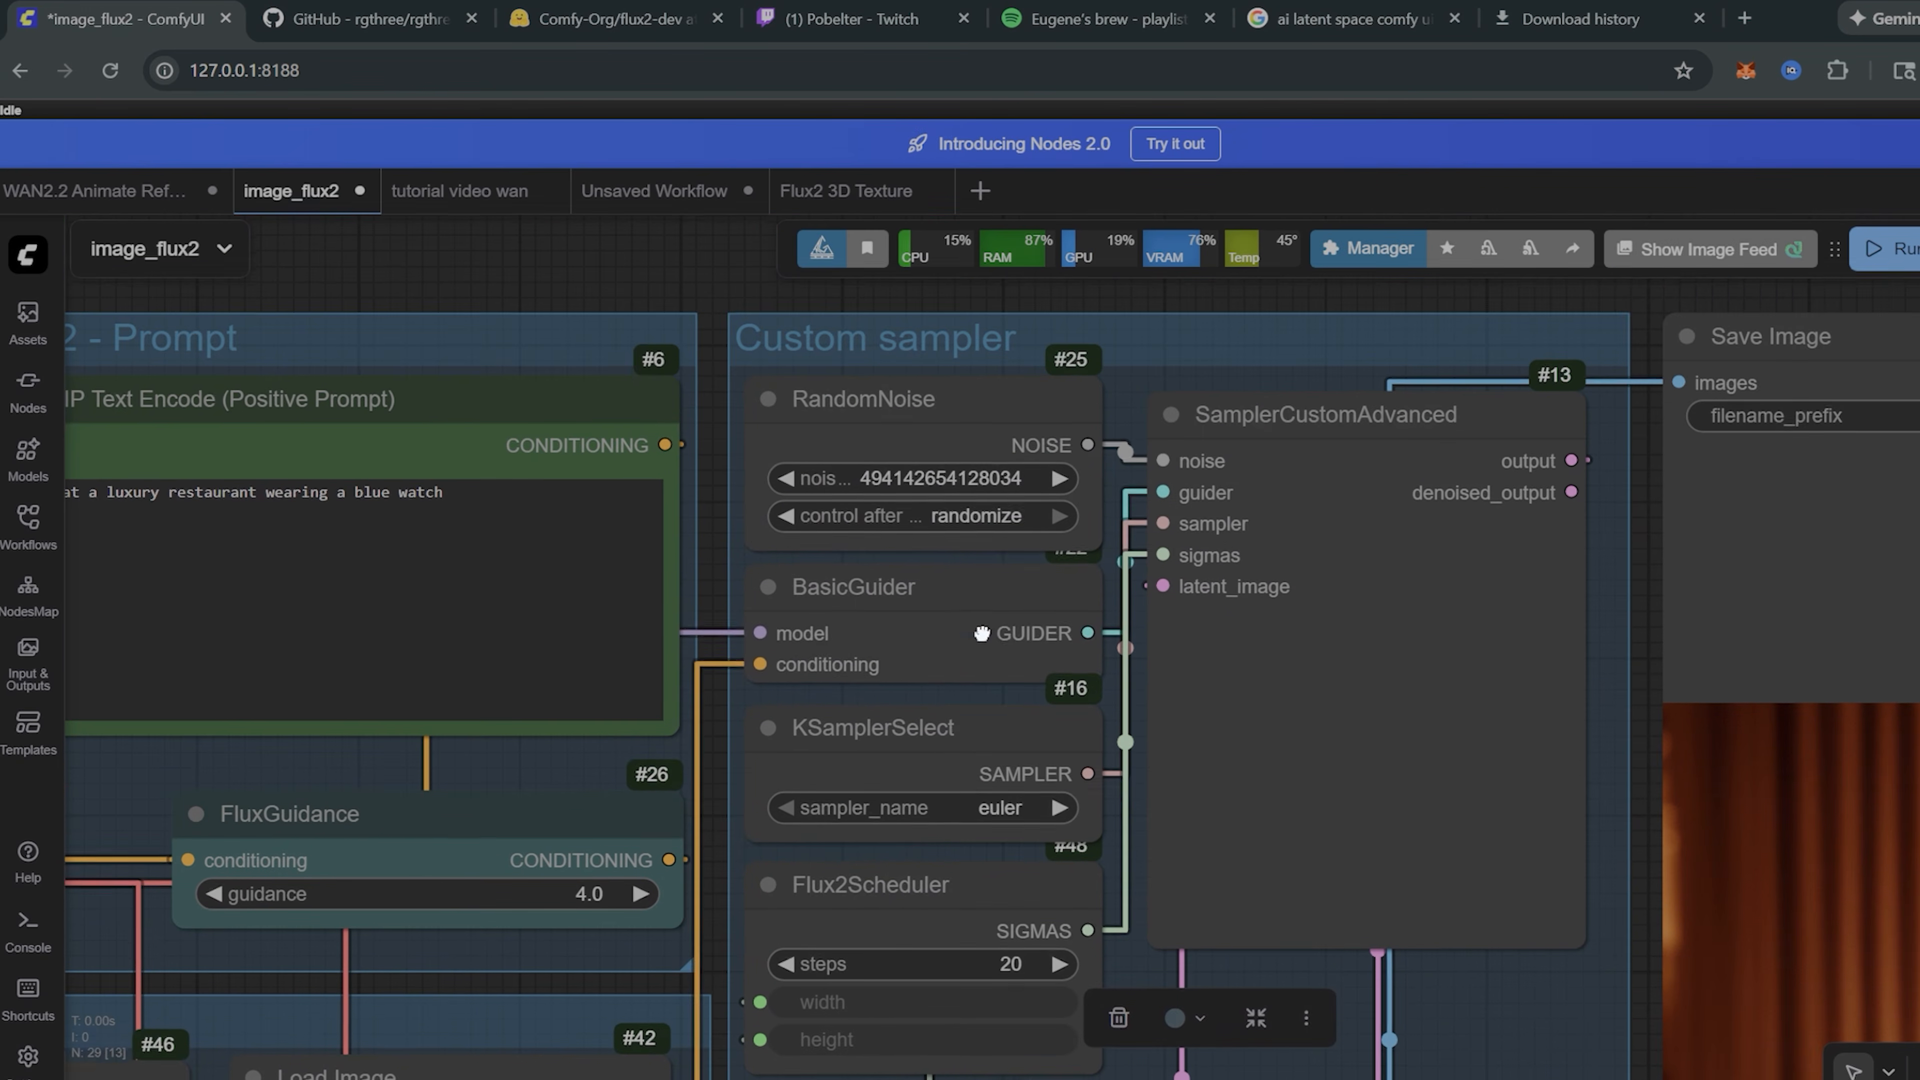
left_click(965, 605)
scroll(1202, 541, "down", 6)
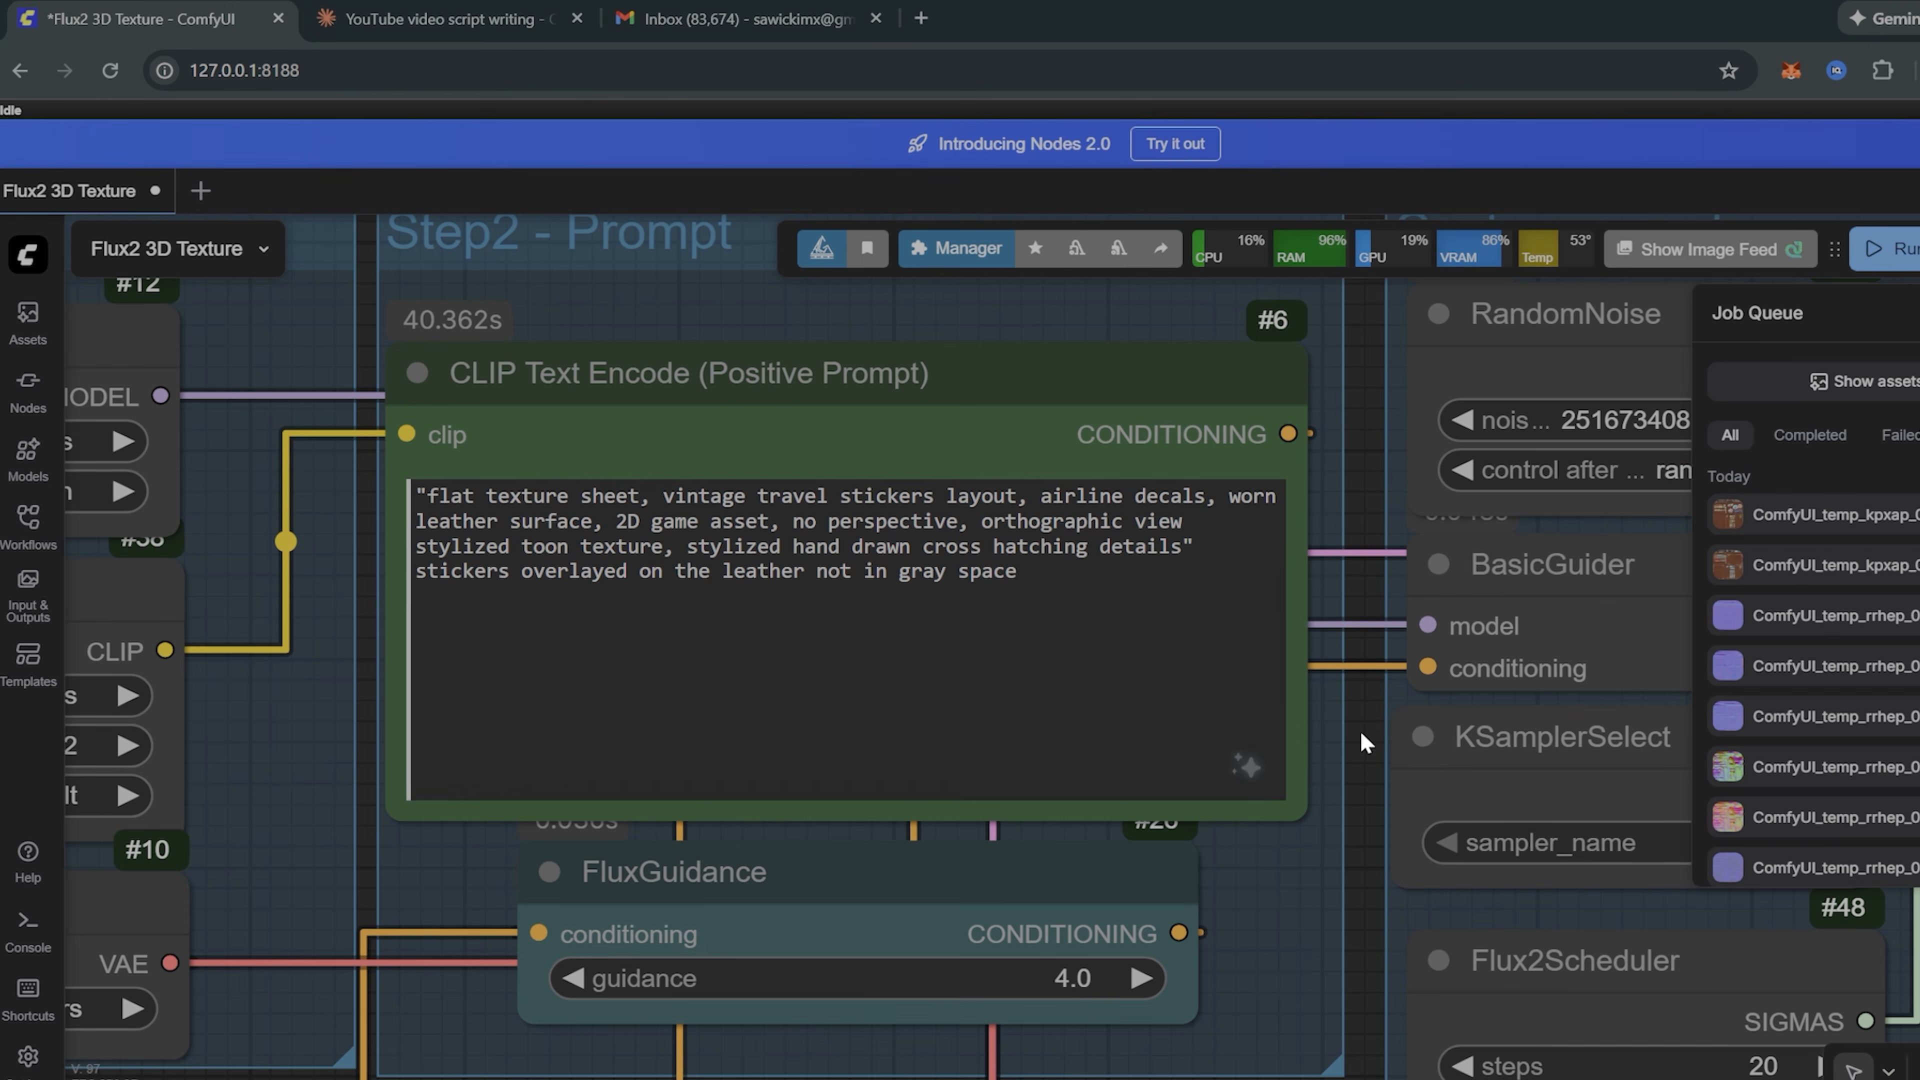
Step: Read the suitcase workflow's positive prompt and sampler settings, and examine the stickers and metal parts in the Albedo preview
scroll(1361, 731, "down", 1)
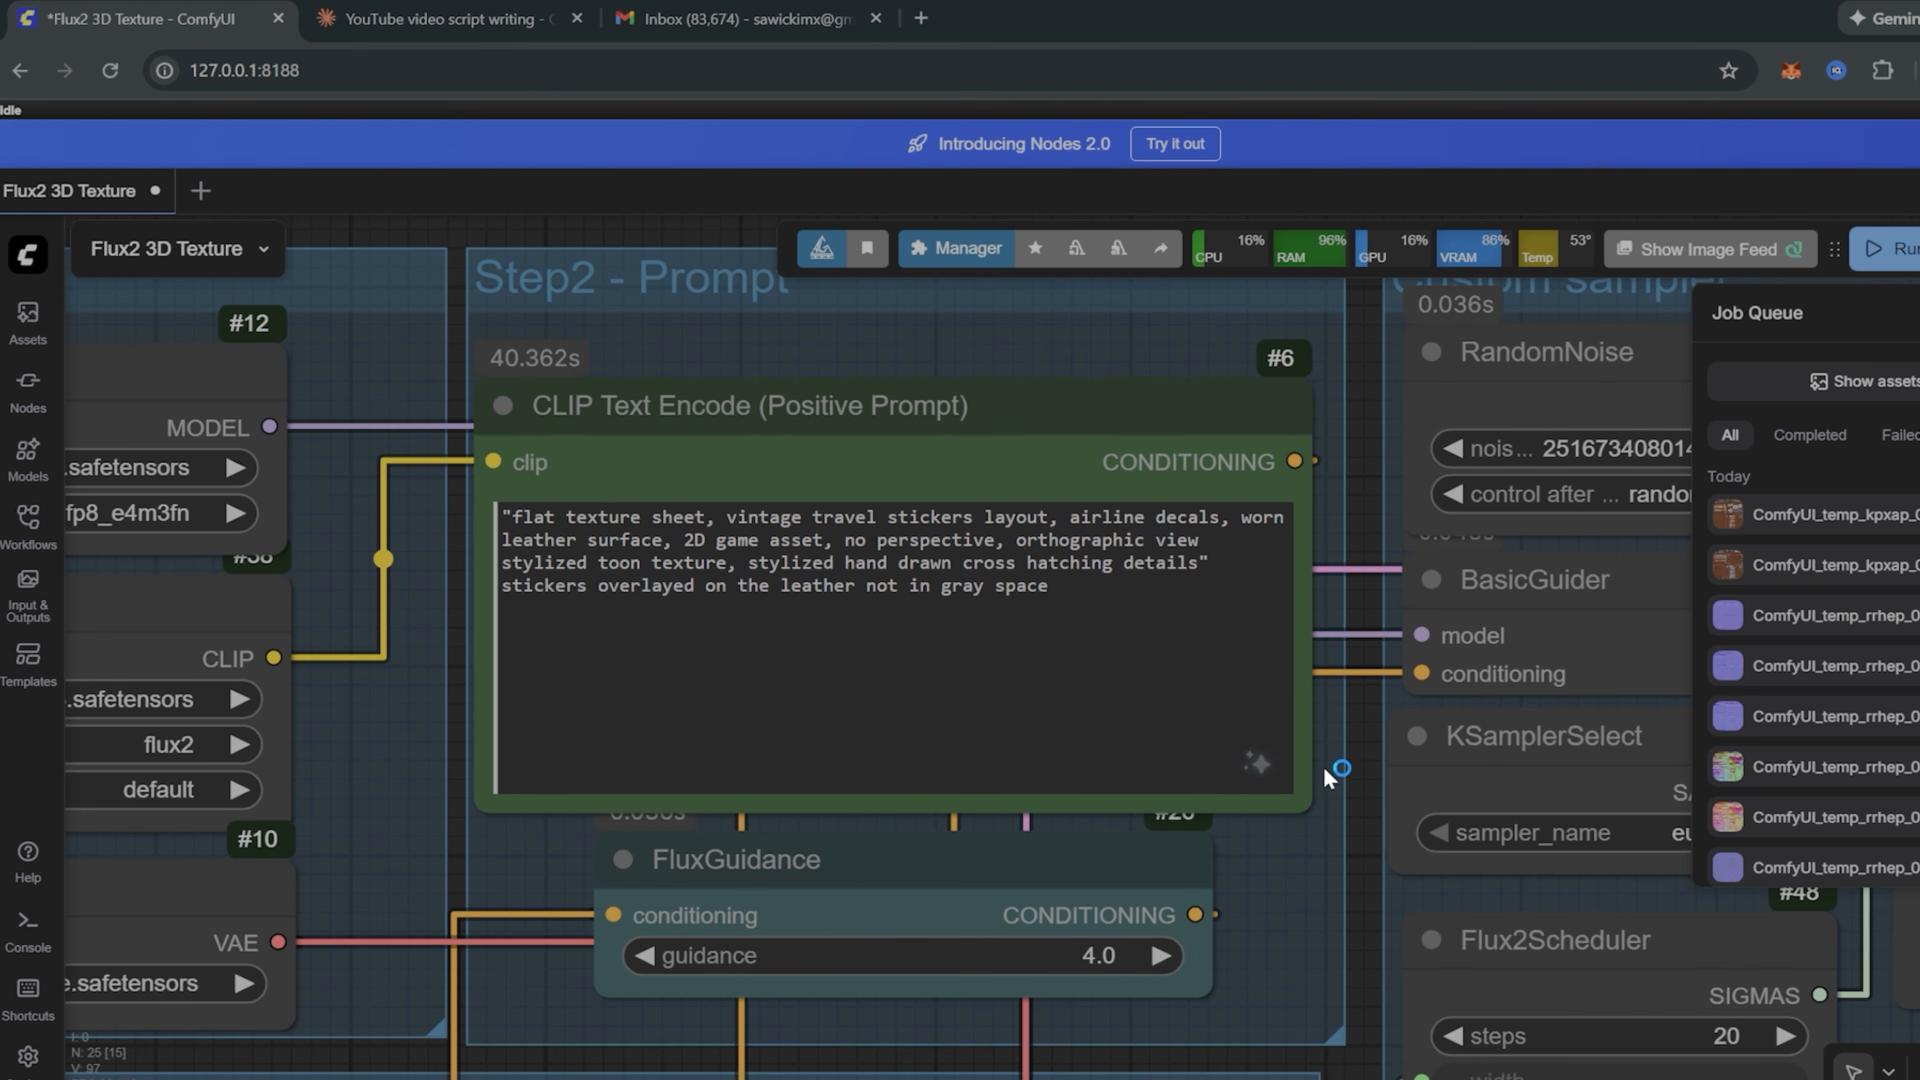
scroll(1328, 776, "down", 1)
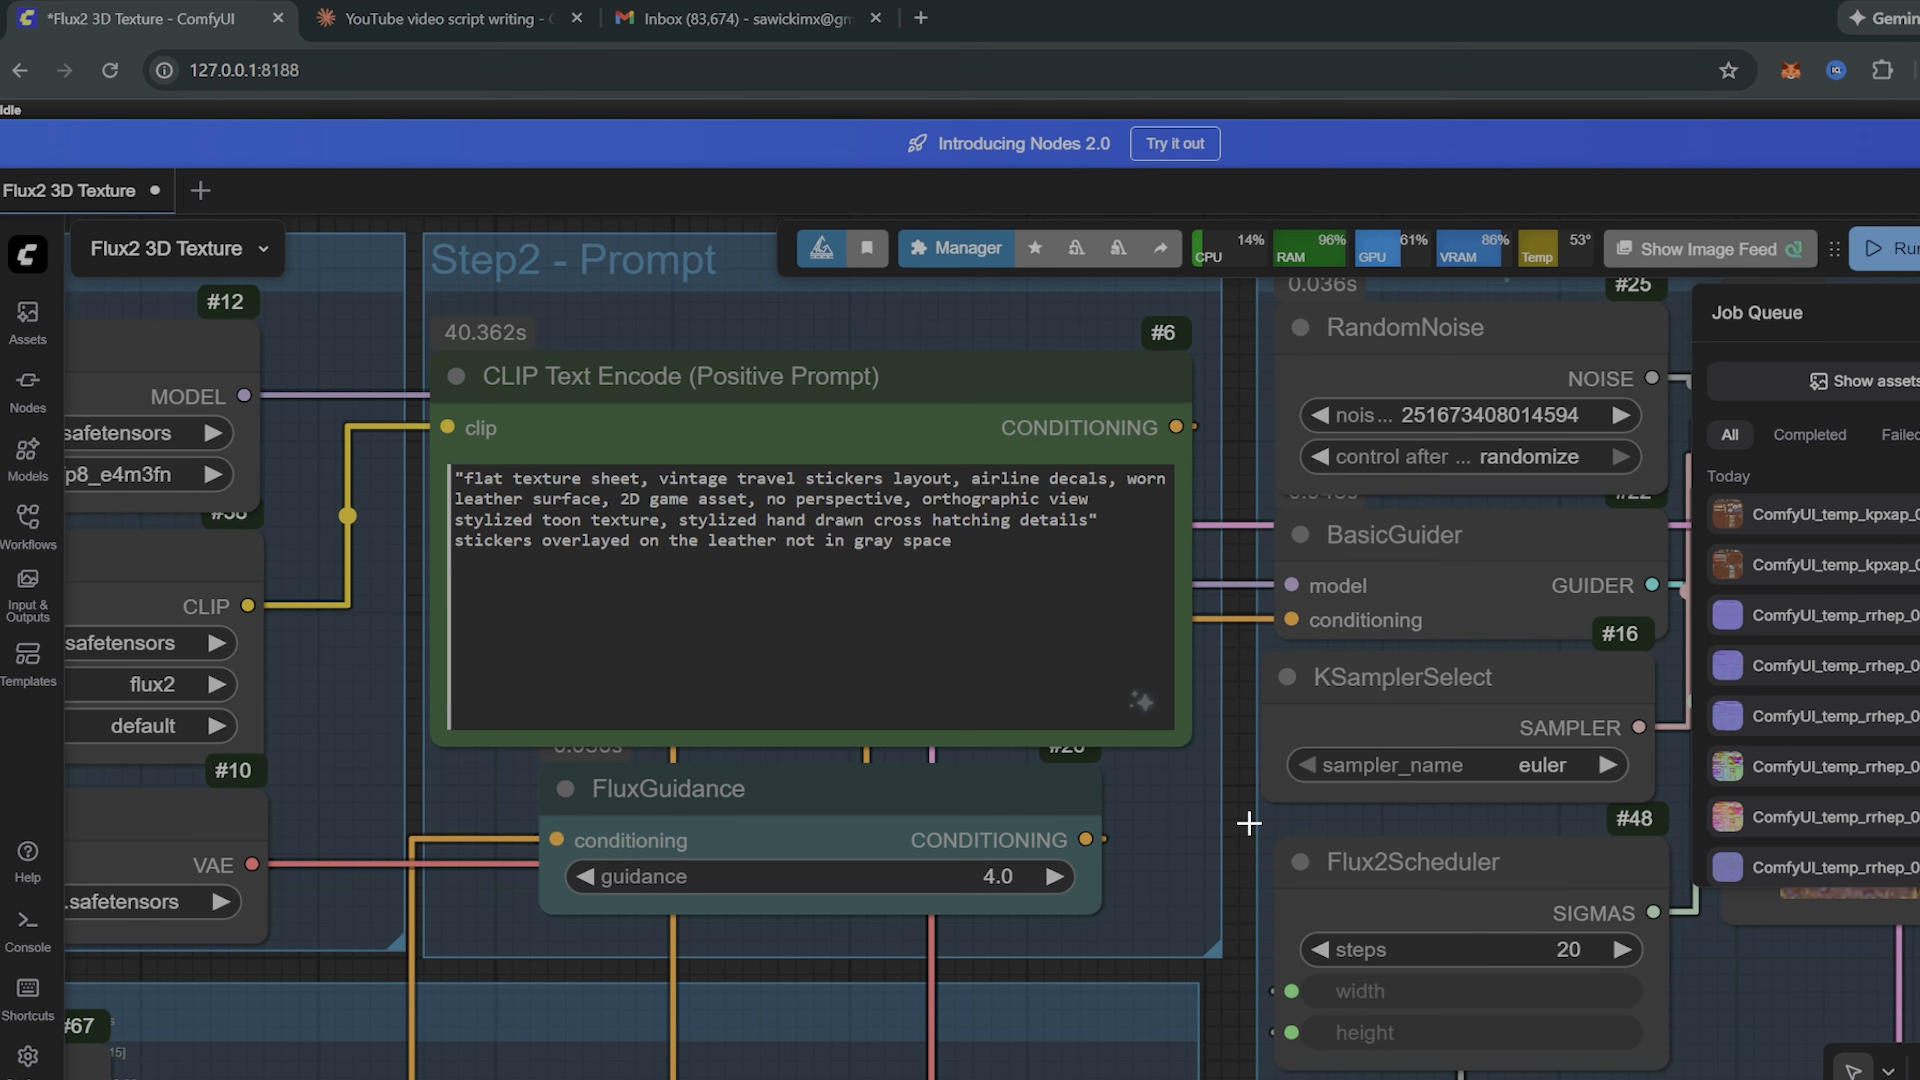
scroll(1244, 874, "down", 2)
left_click(1244, 875)
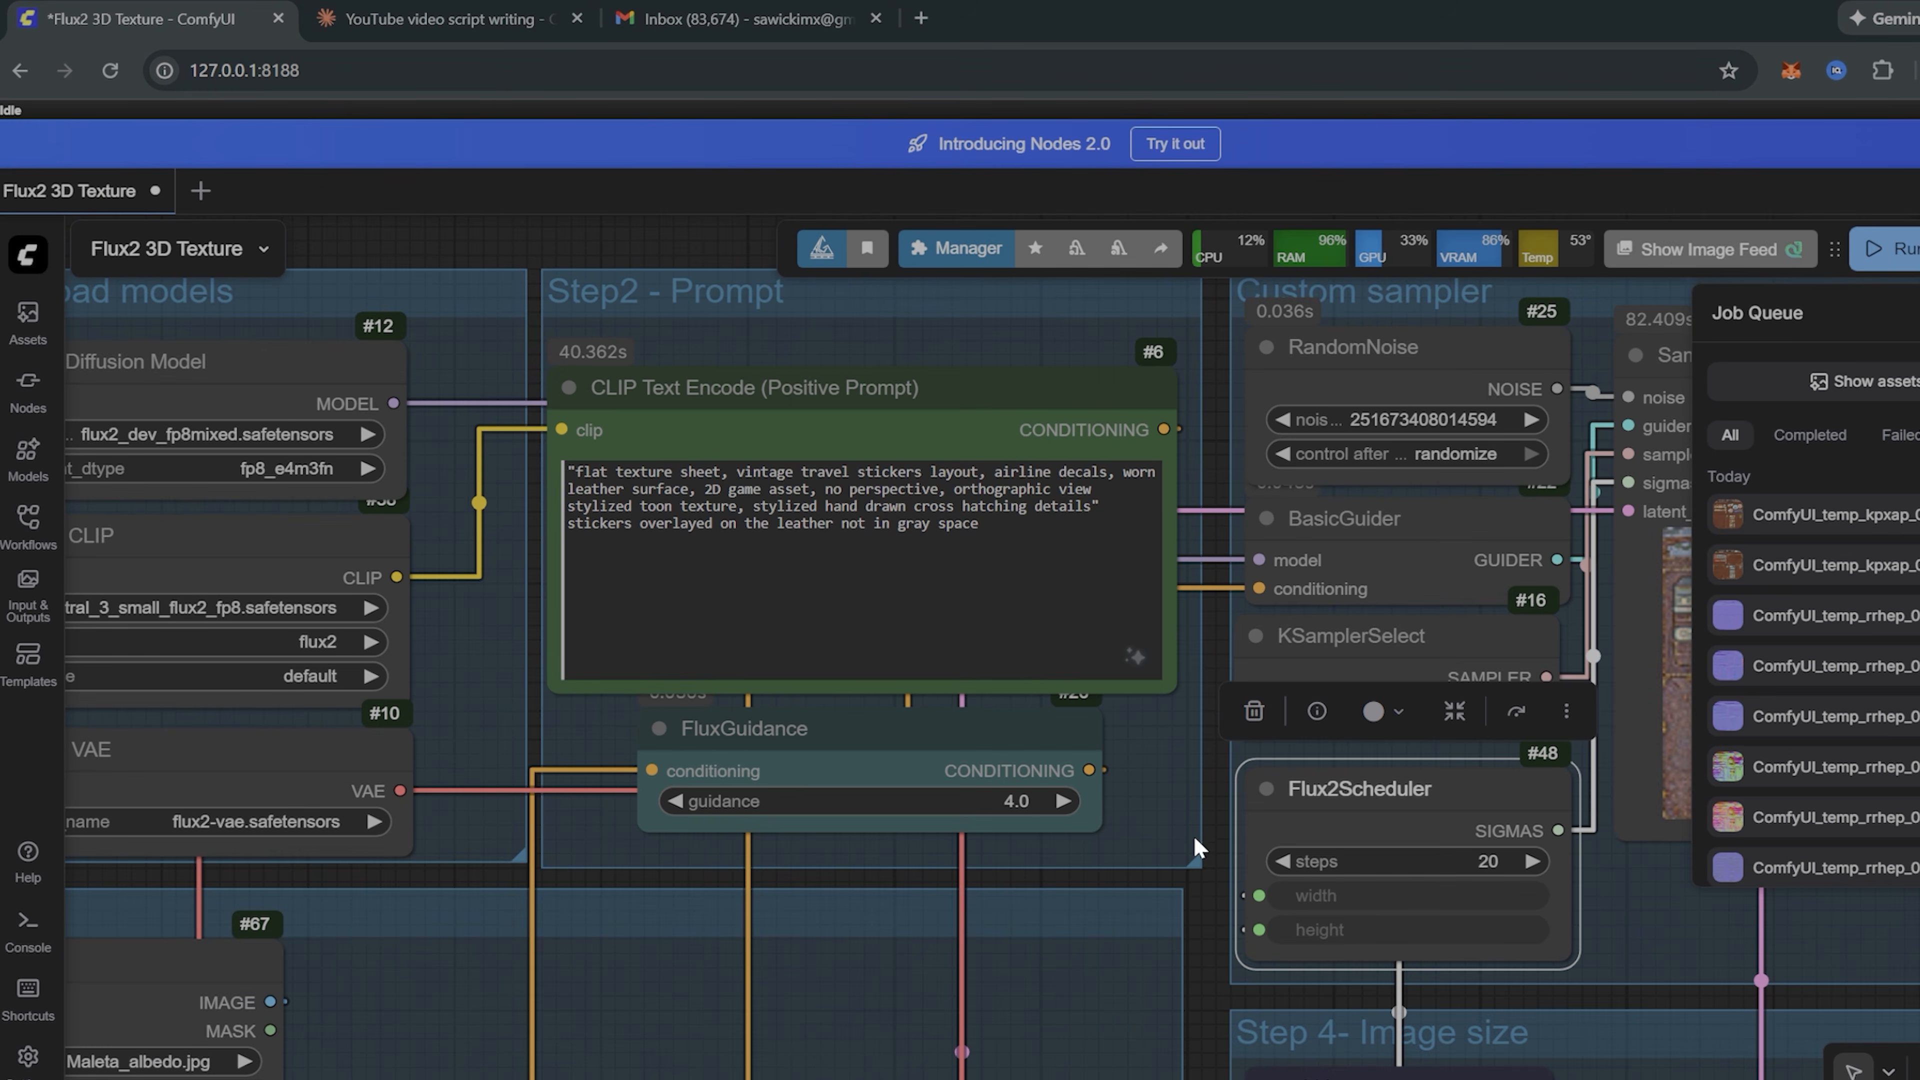
scroll(1201, 894, "down", 8)
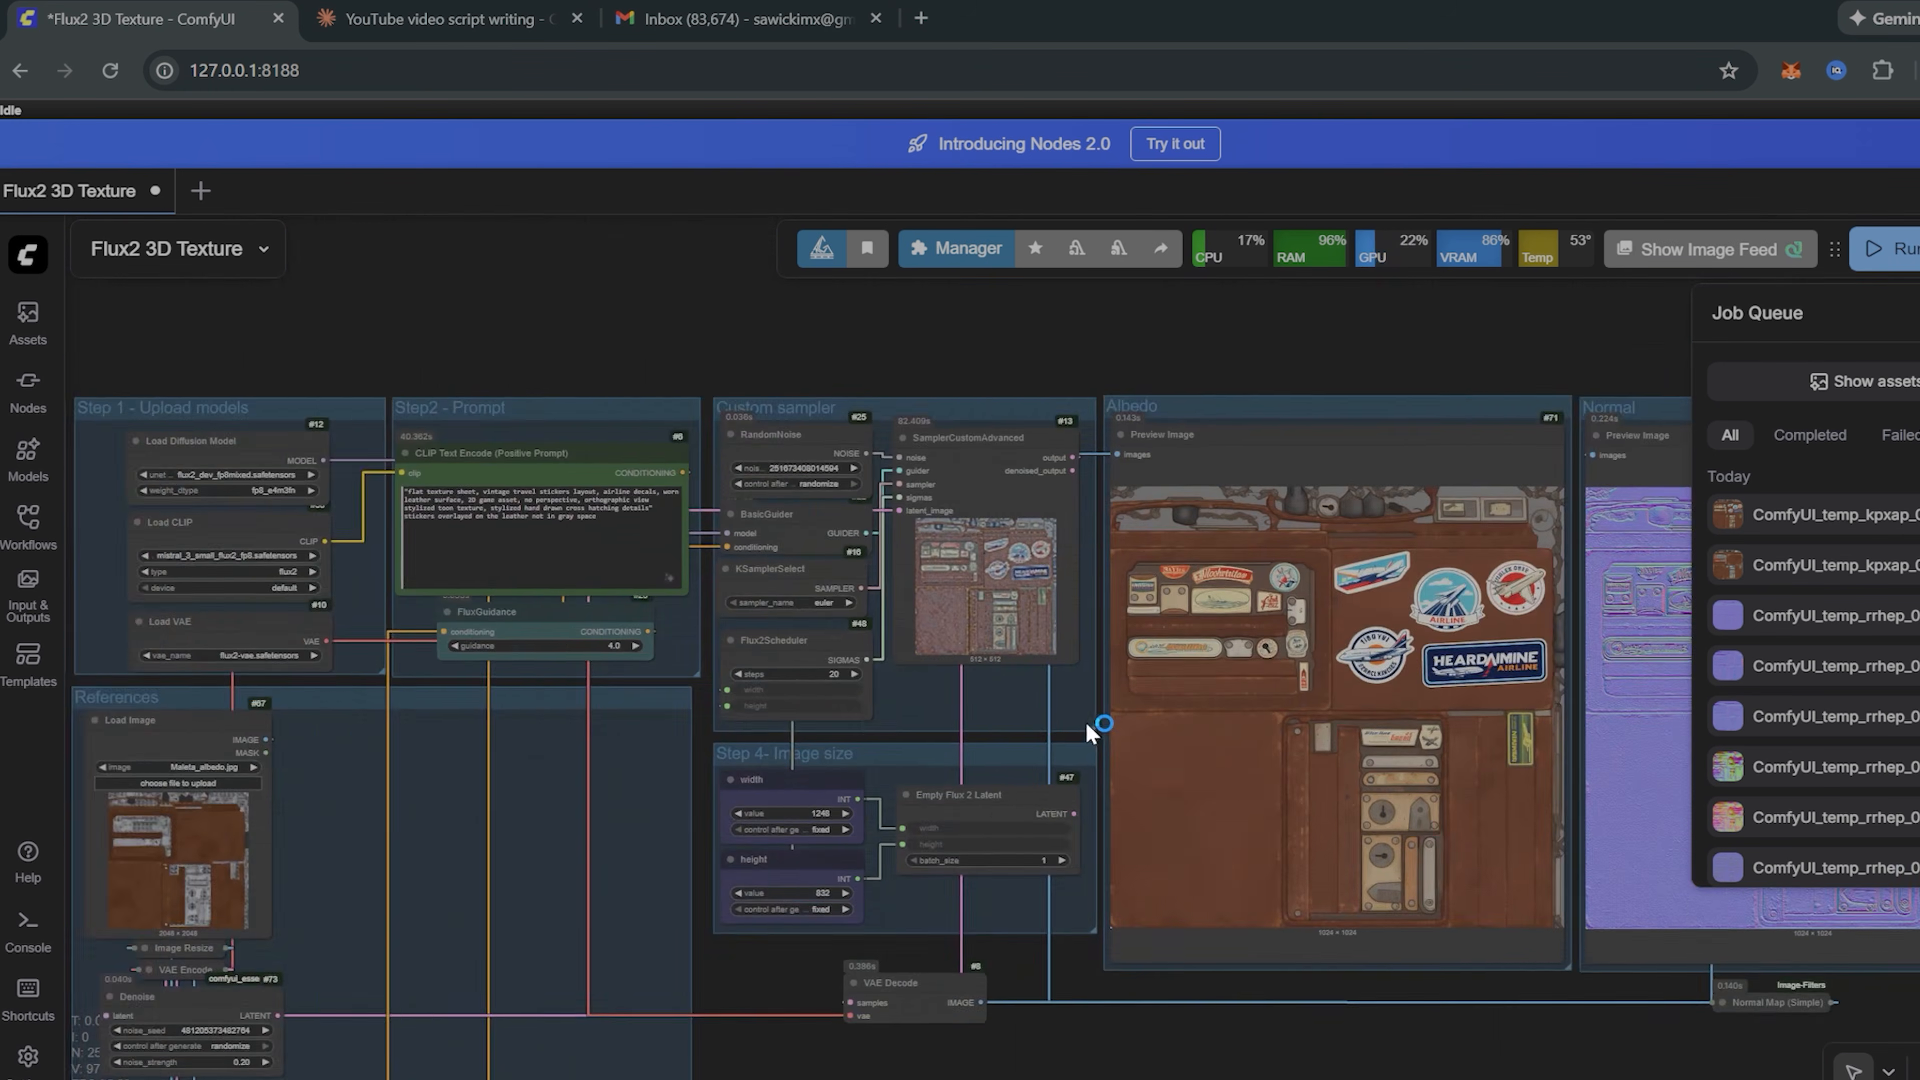
scroll(1073, 729, "up", 10)
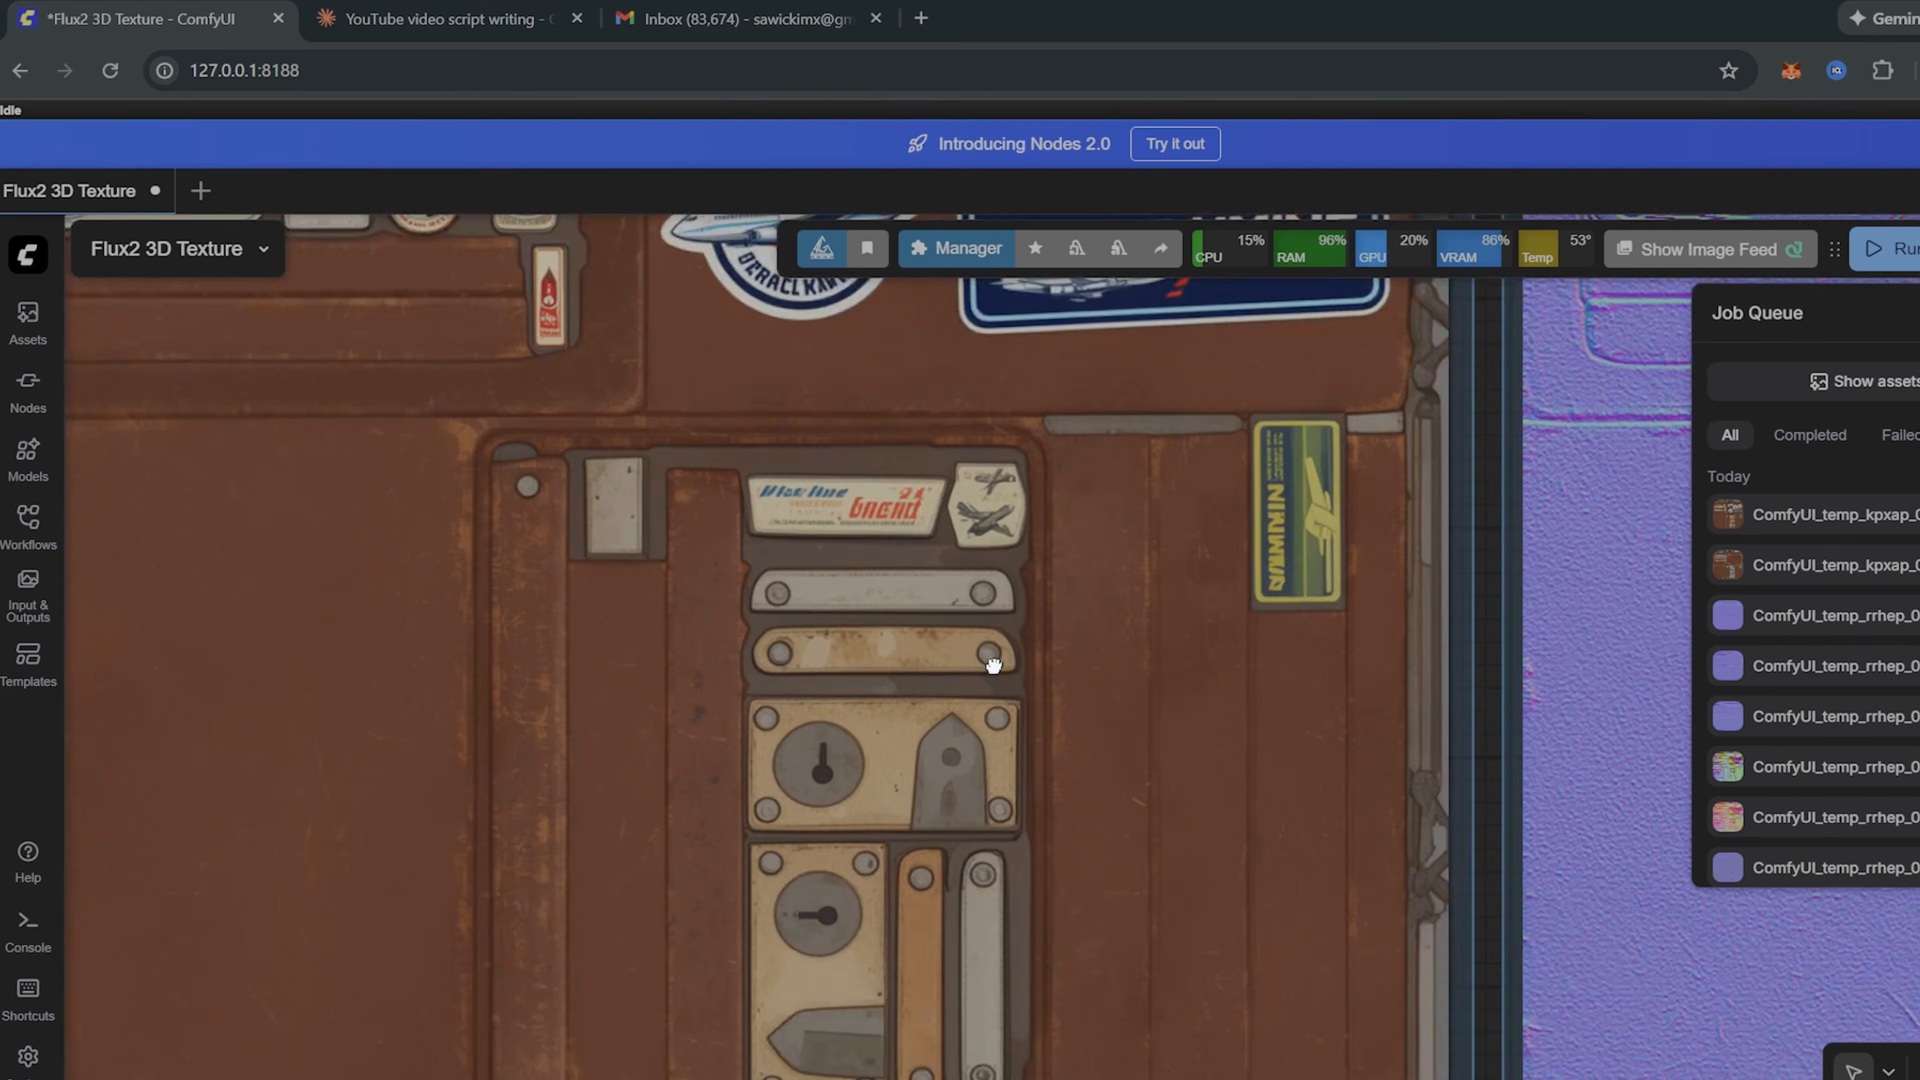
scroll(874, 767, "up", 3)
scroll(703, 452, "down", 8)
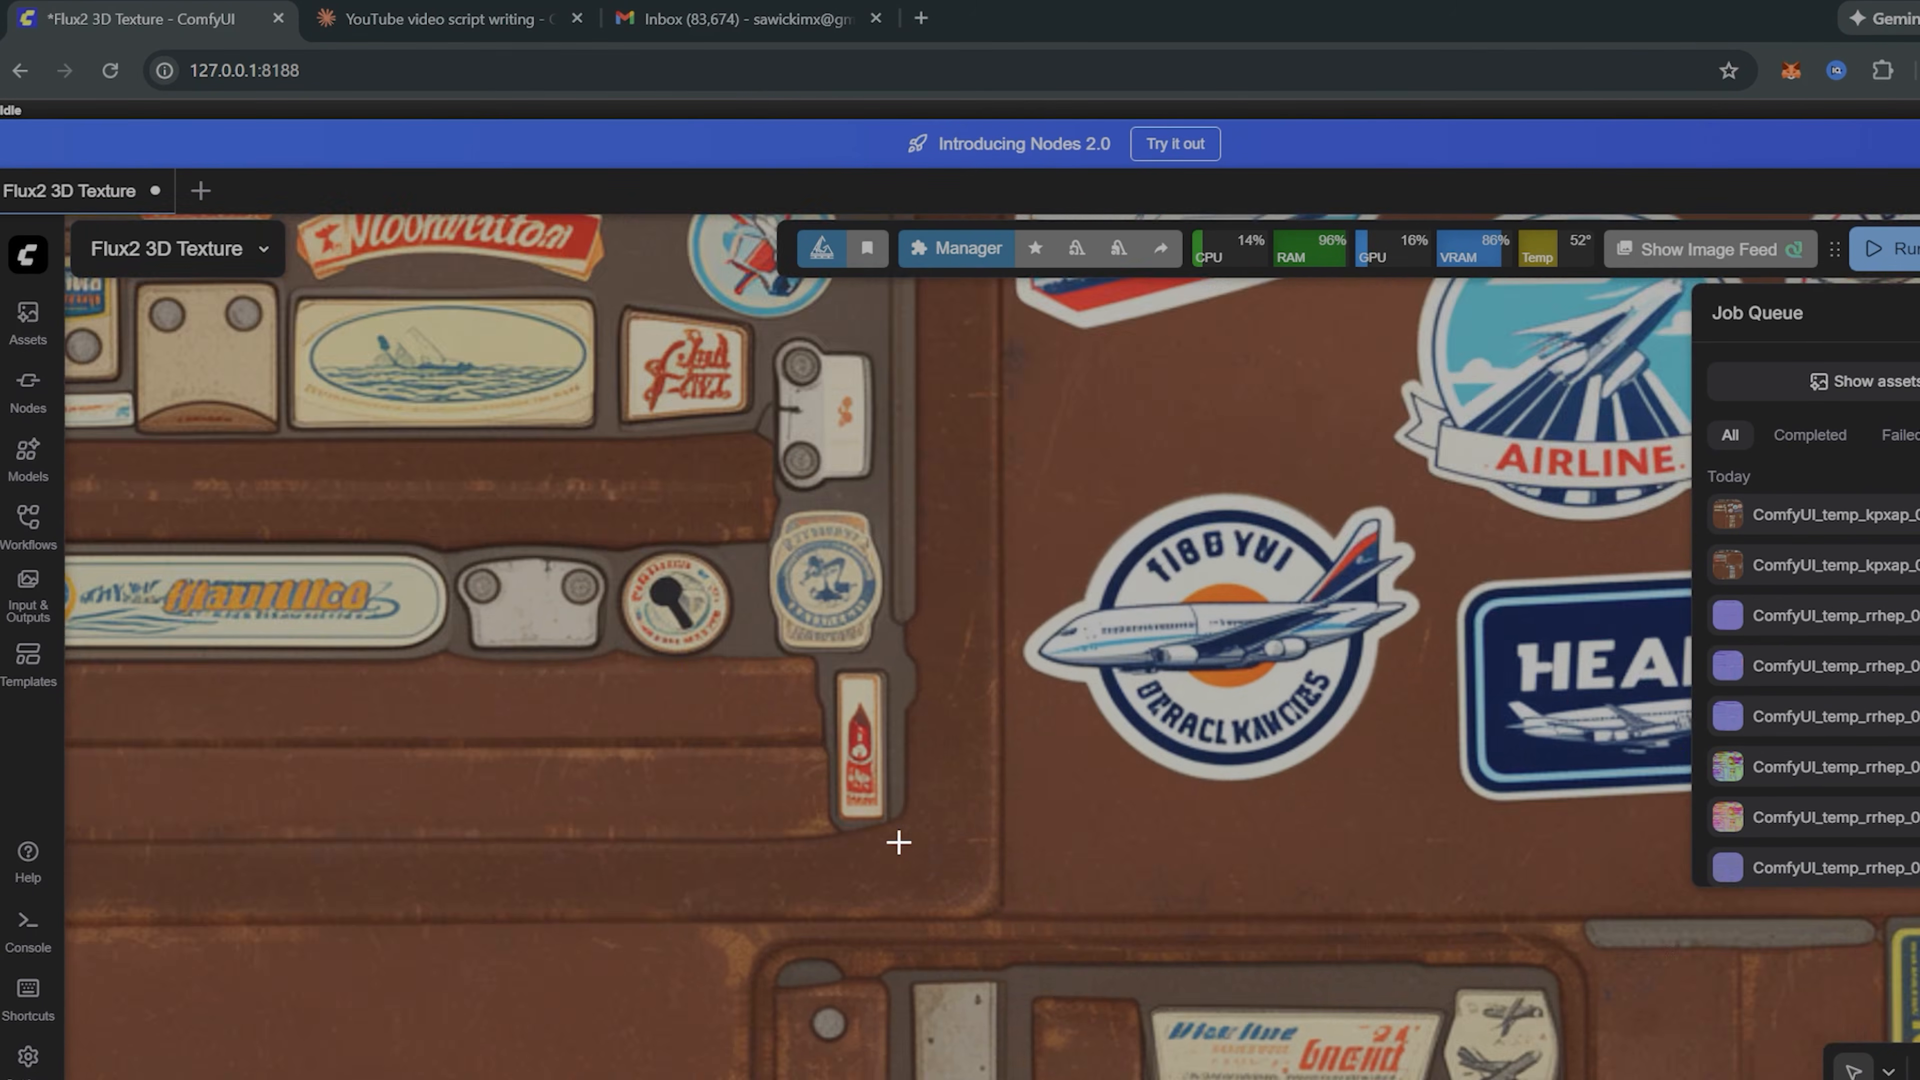
scroll(898, 838, "down", 6)
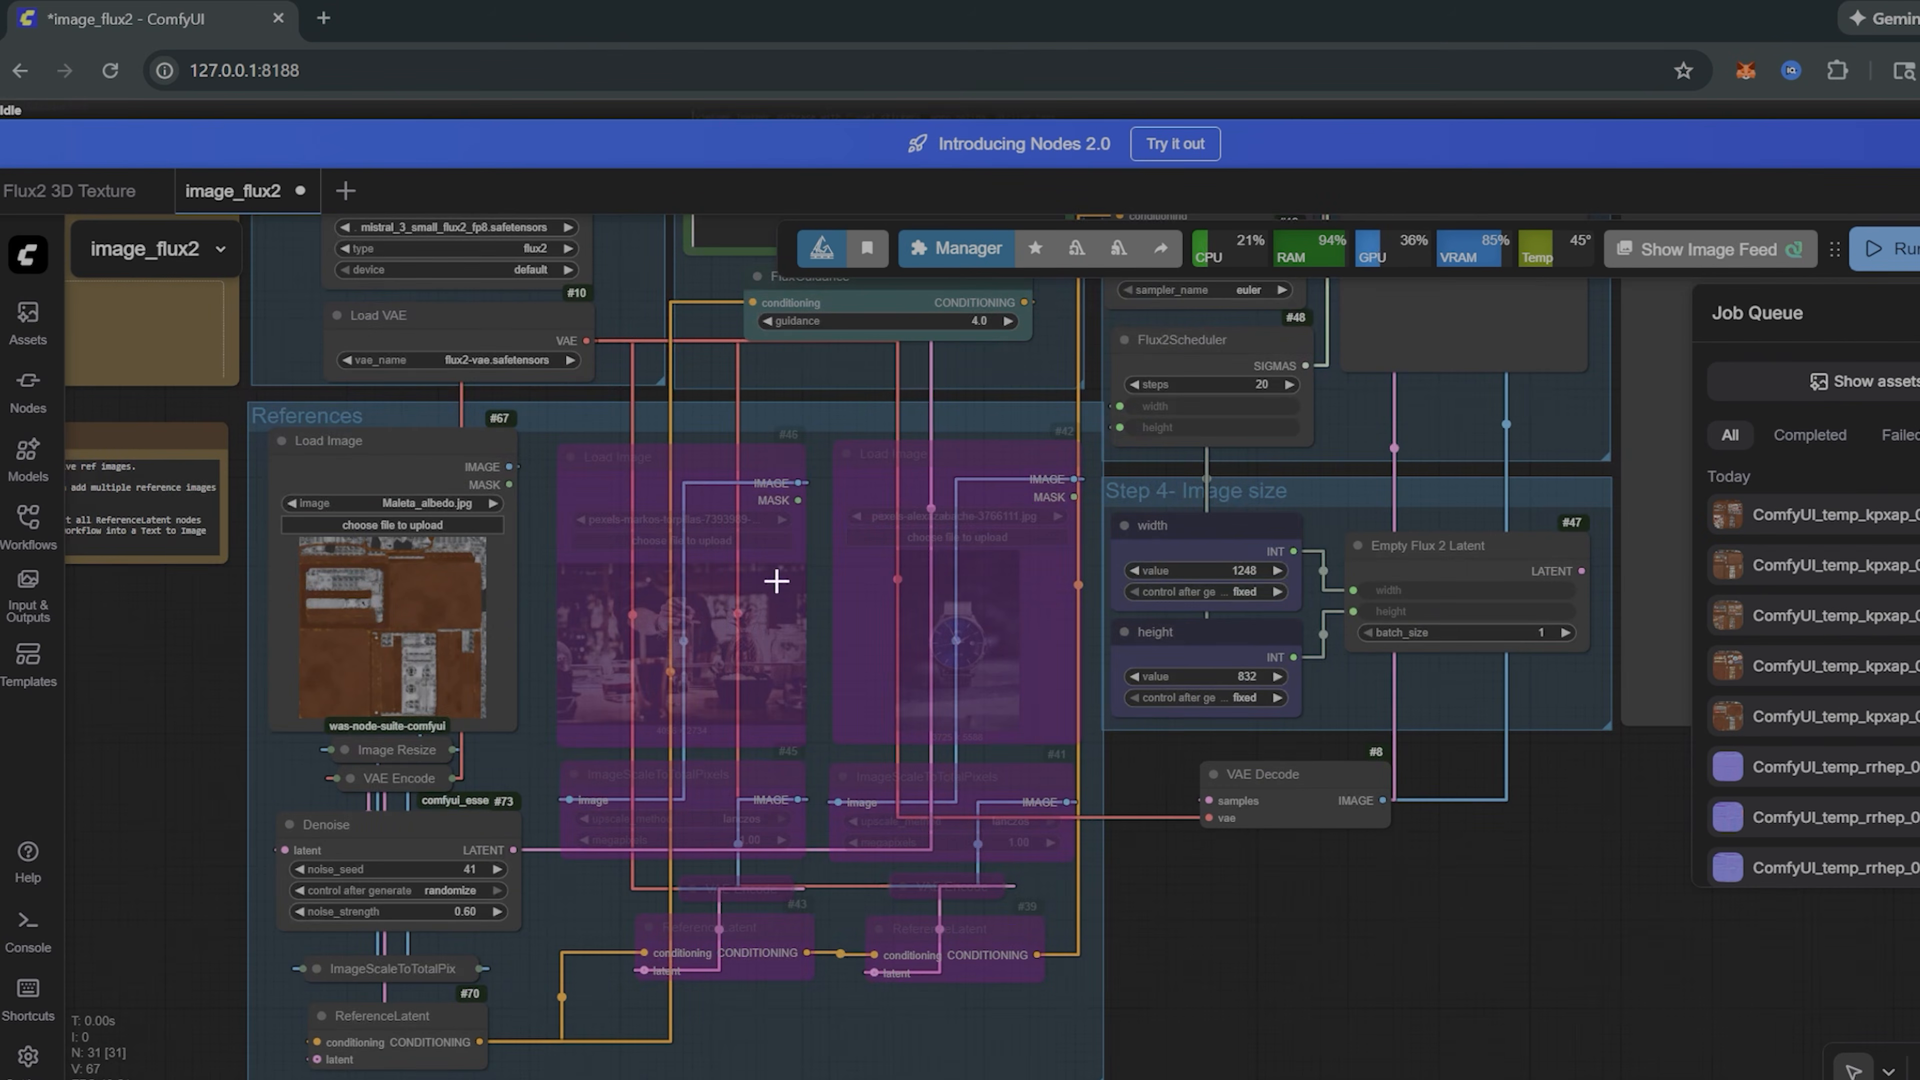
Step: Delete the two bypassed Load Image nodes and their two bypassed image scaling nodes from the References group
left_click(783, 469)
key("Delete")
left_click(982, 457)
key("Delete")
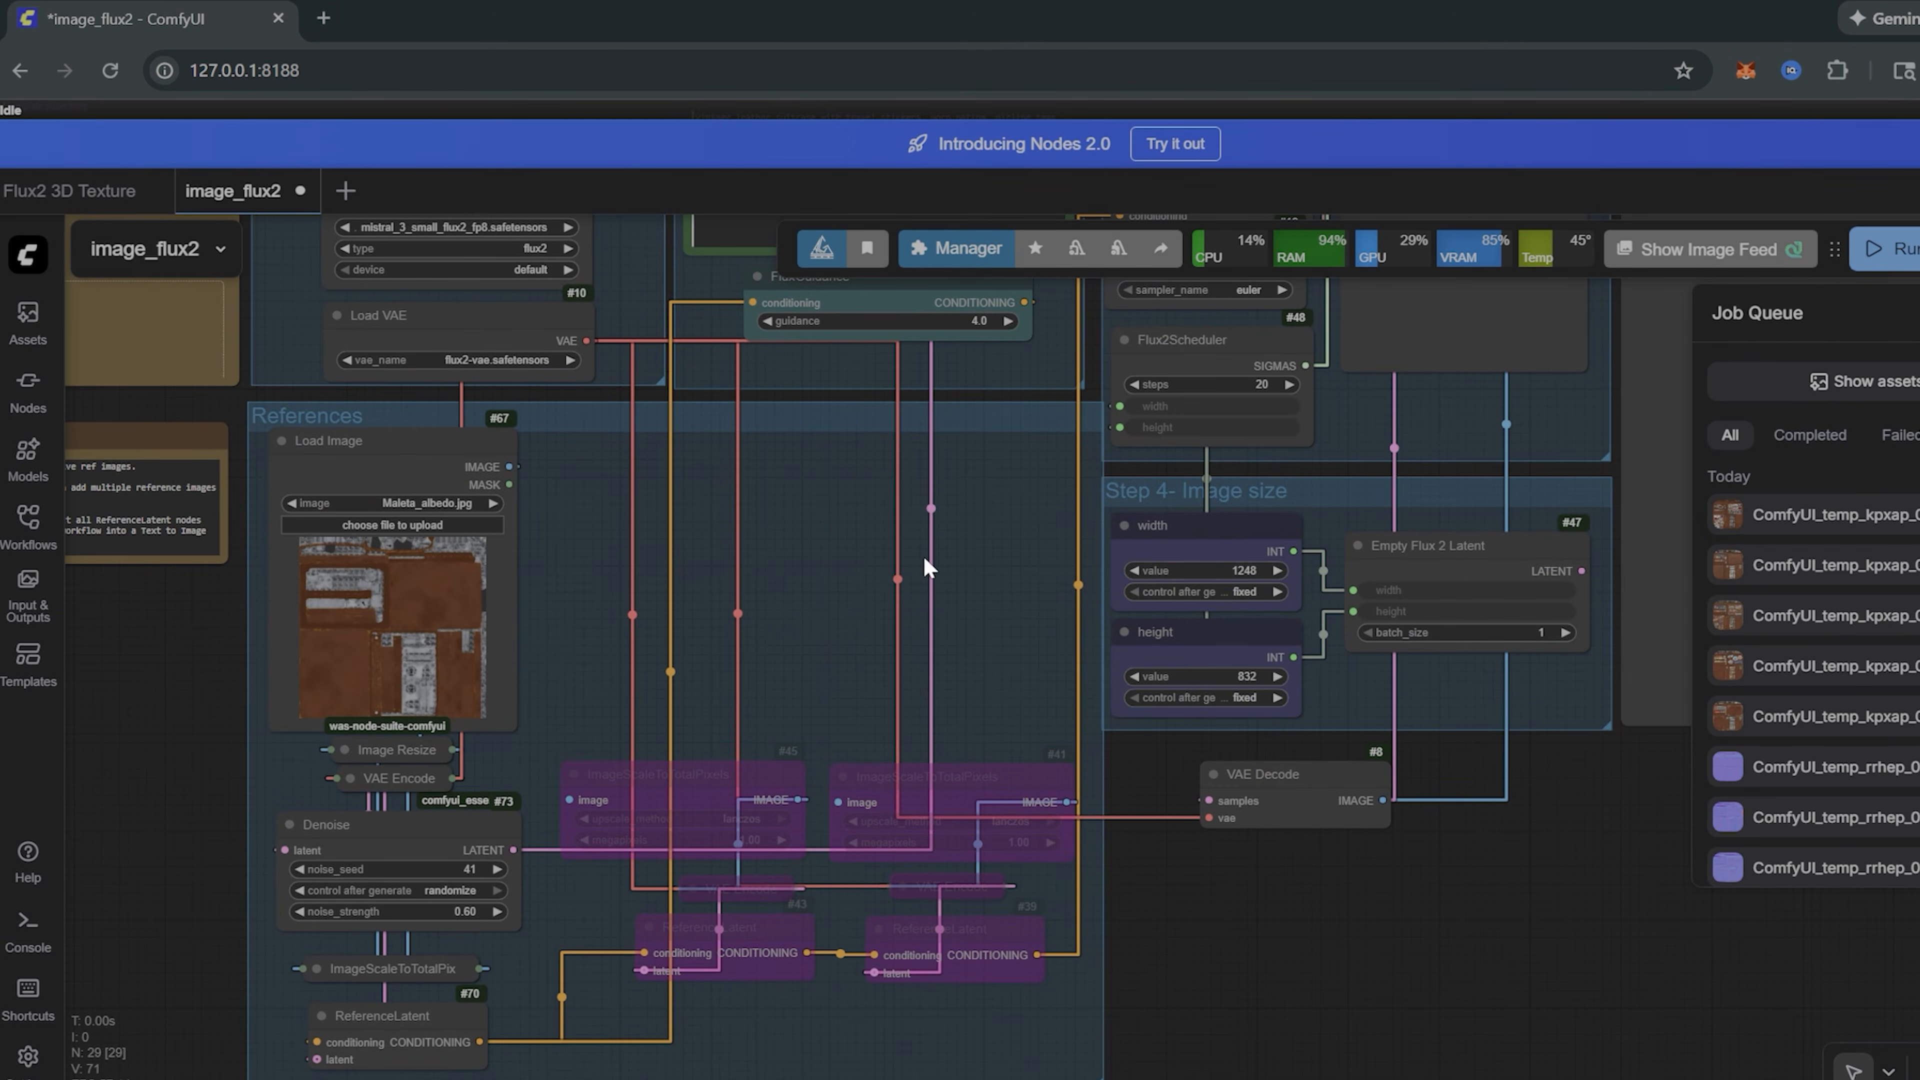
left_click(784, 776)
key("Delete")
left_click(951, 789)
key("Delete")
Step: Delete the two bypassed VAE Encode nodes and the two bypassed ReferenceLatent nodes from the References group
left_click(763, 875)
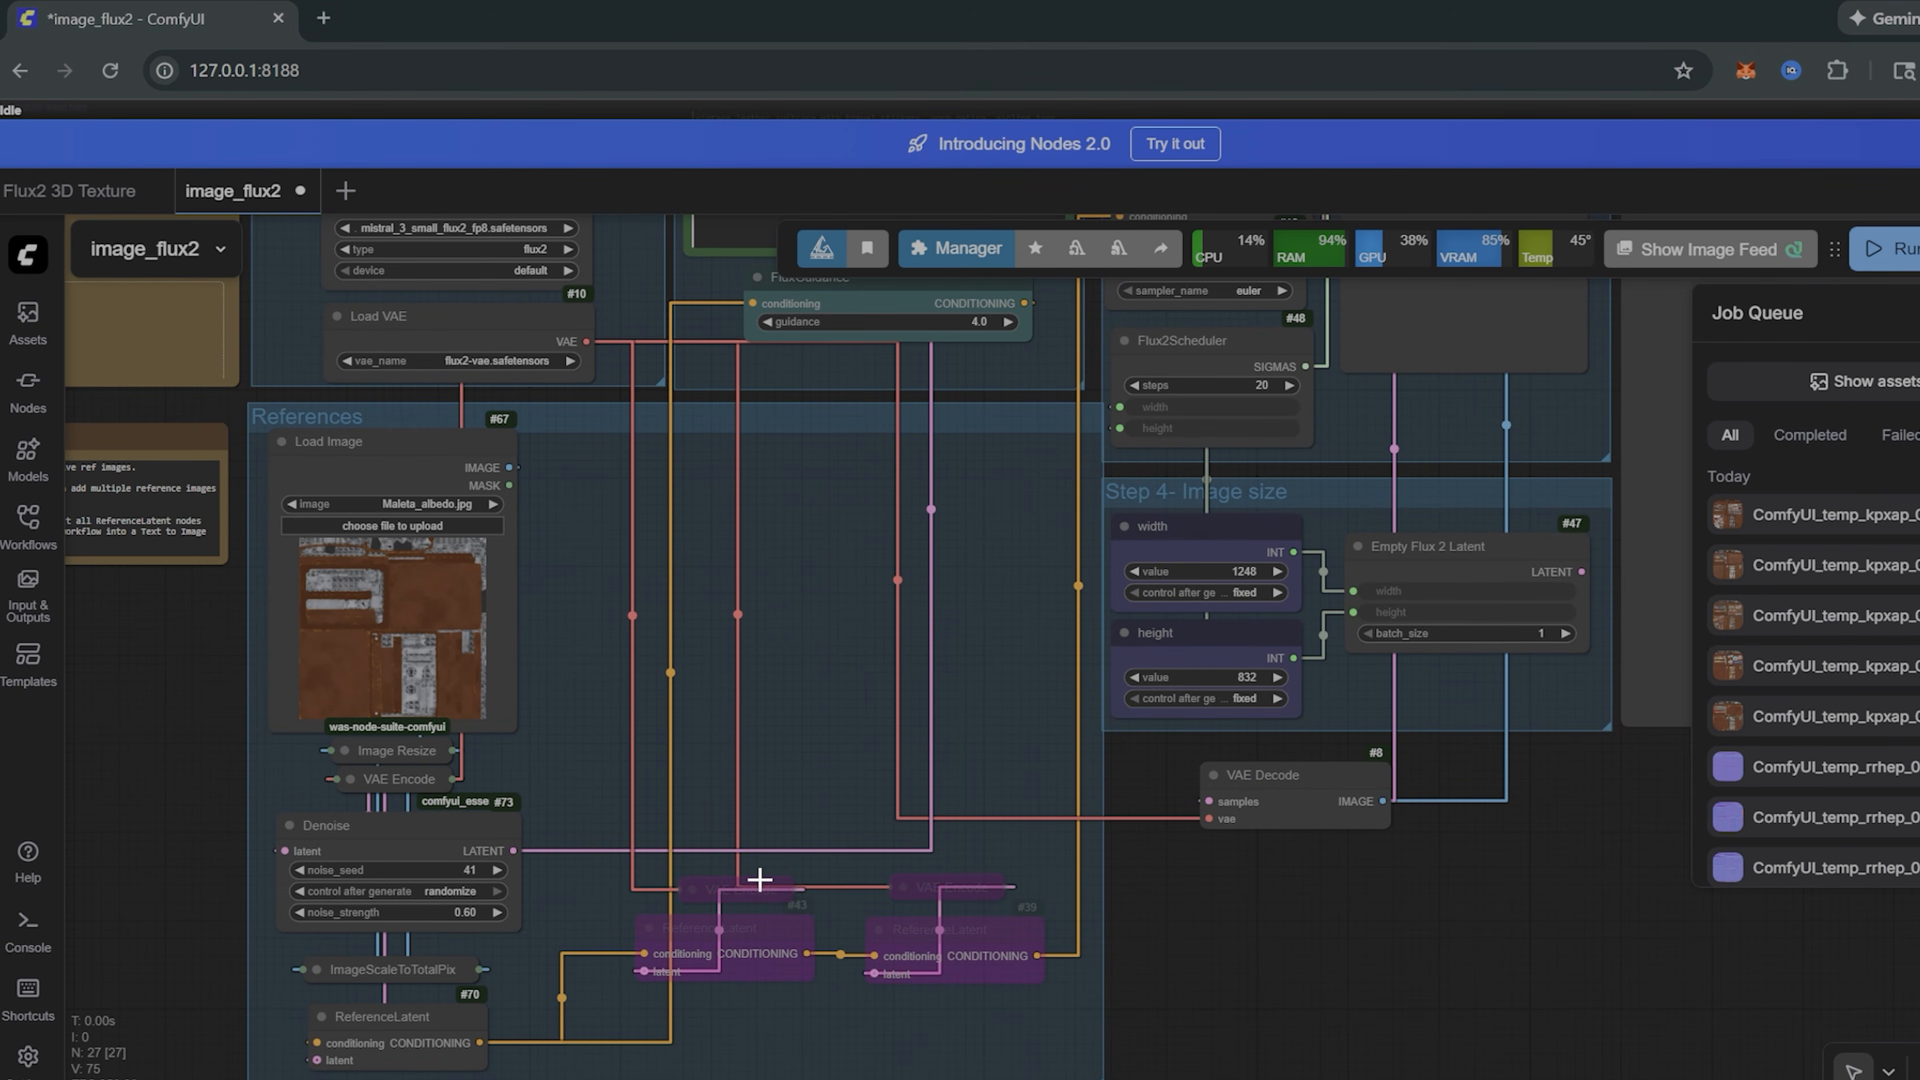
key("Delete")
left_click(942, 879)
key("Delete")
left_click(934, 932)
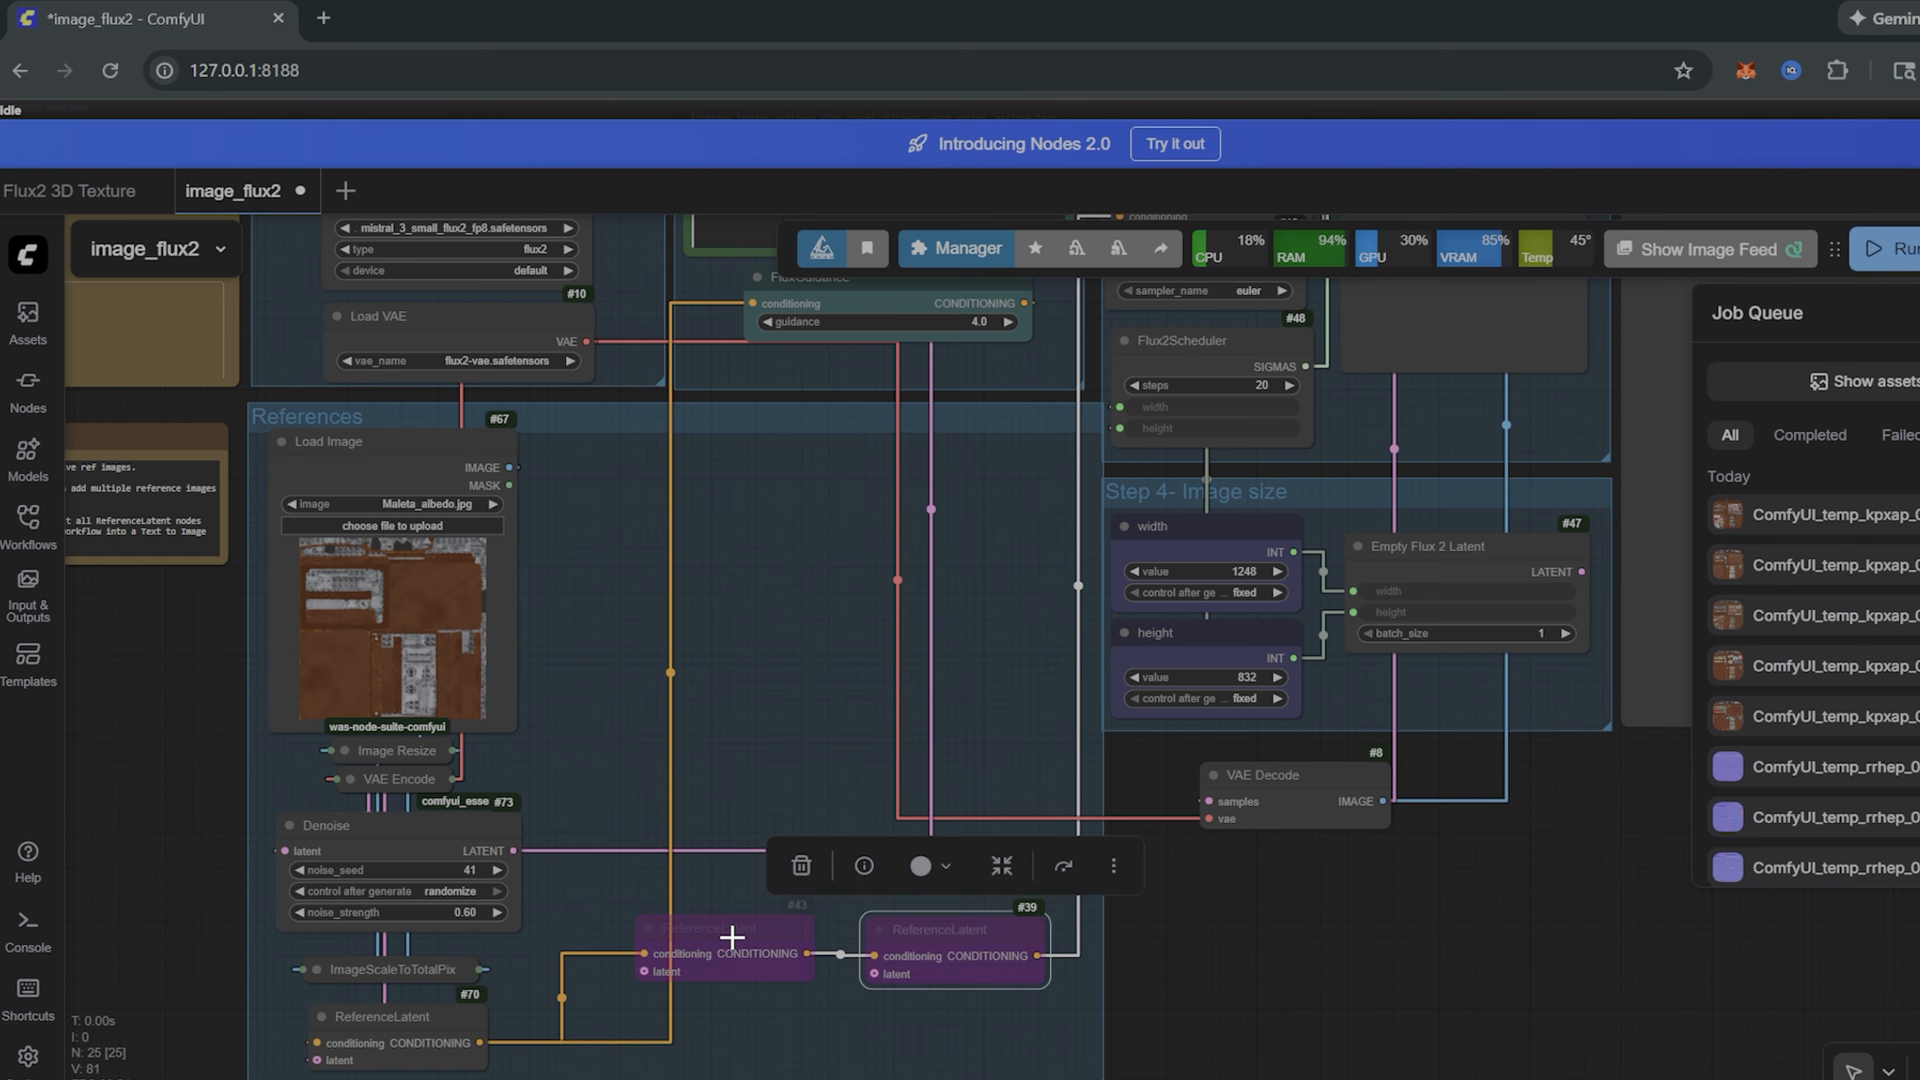
key("Delete")
left_click(731, 937)
key("Delete")
scroll(869, 953, "down", 3)
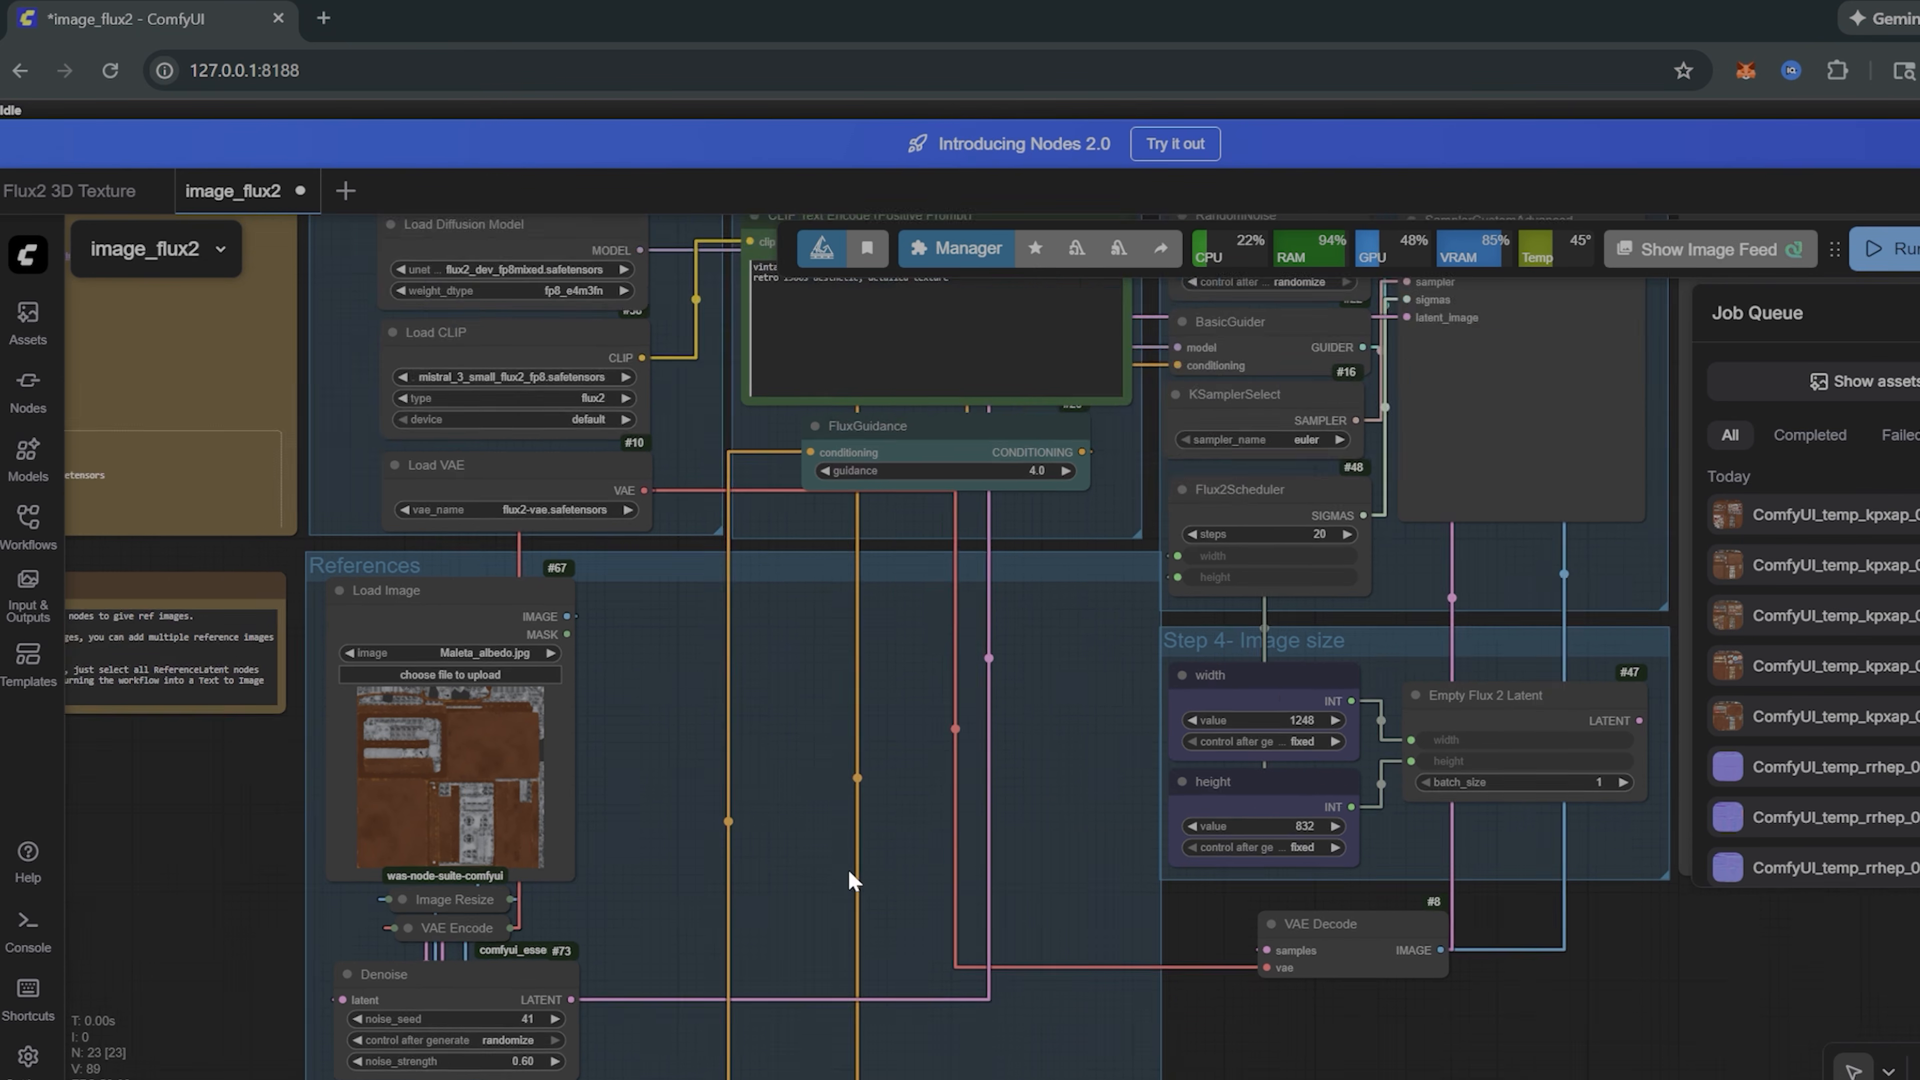
Step: Nudge the width node slightly, and shift the Empty Flux 2 Latent node slightly up and right within the Image size group
scroll(1130, 654, "up", 3)
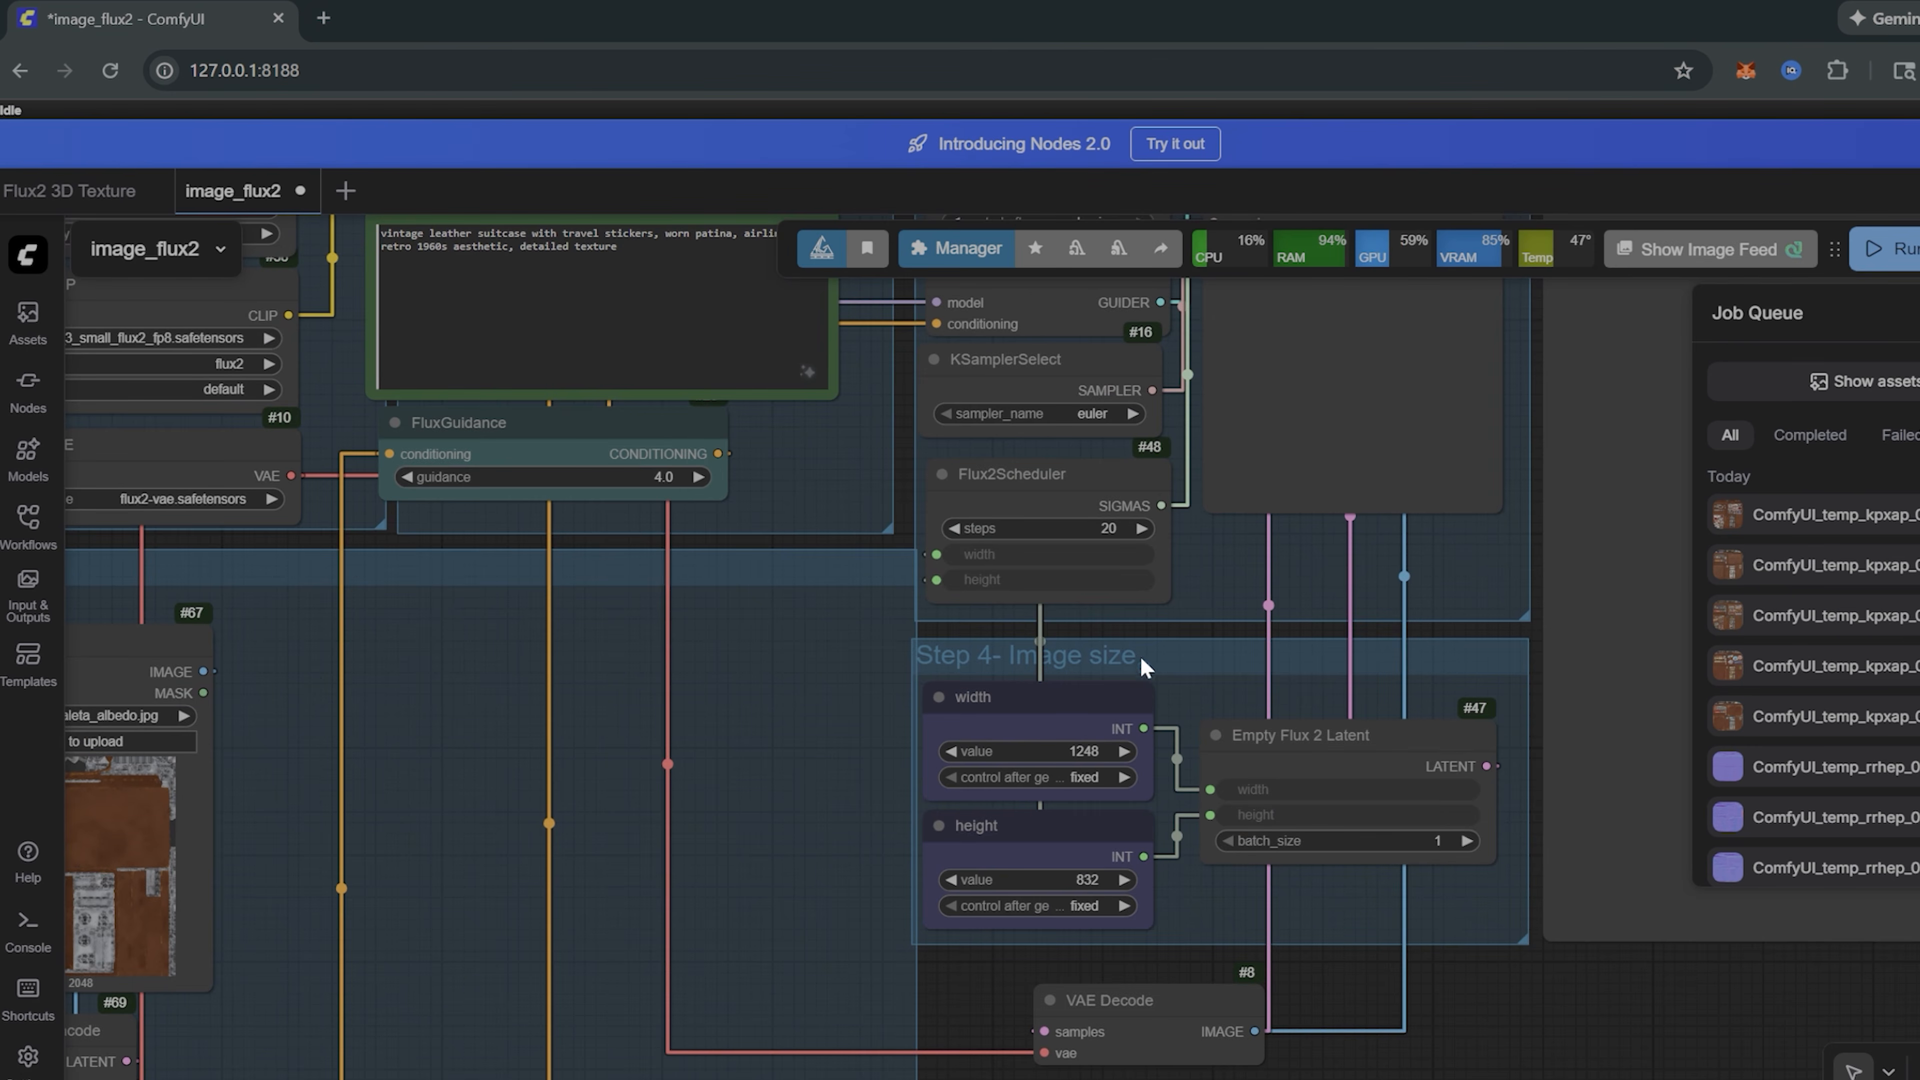
scroll(1142, 658, "up", 4)
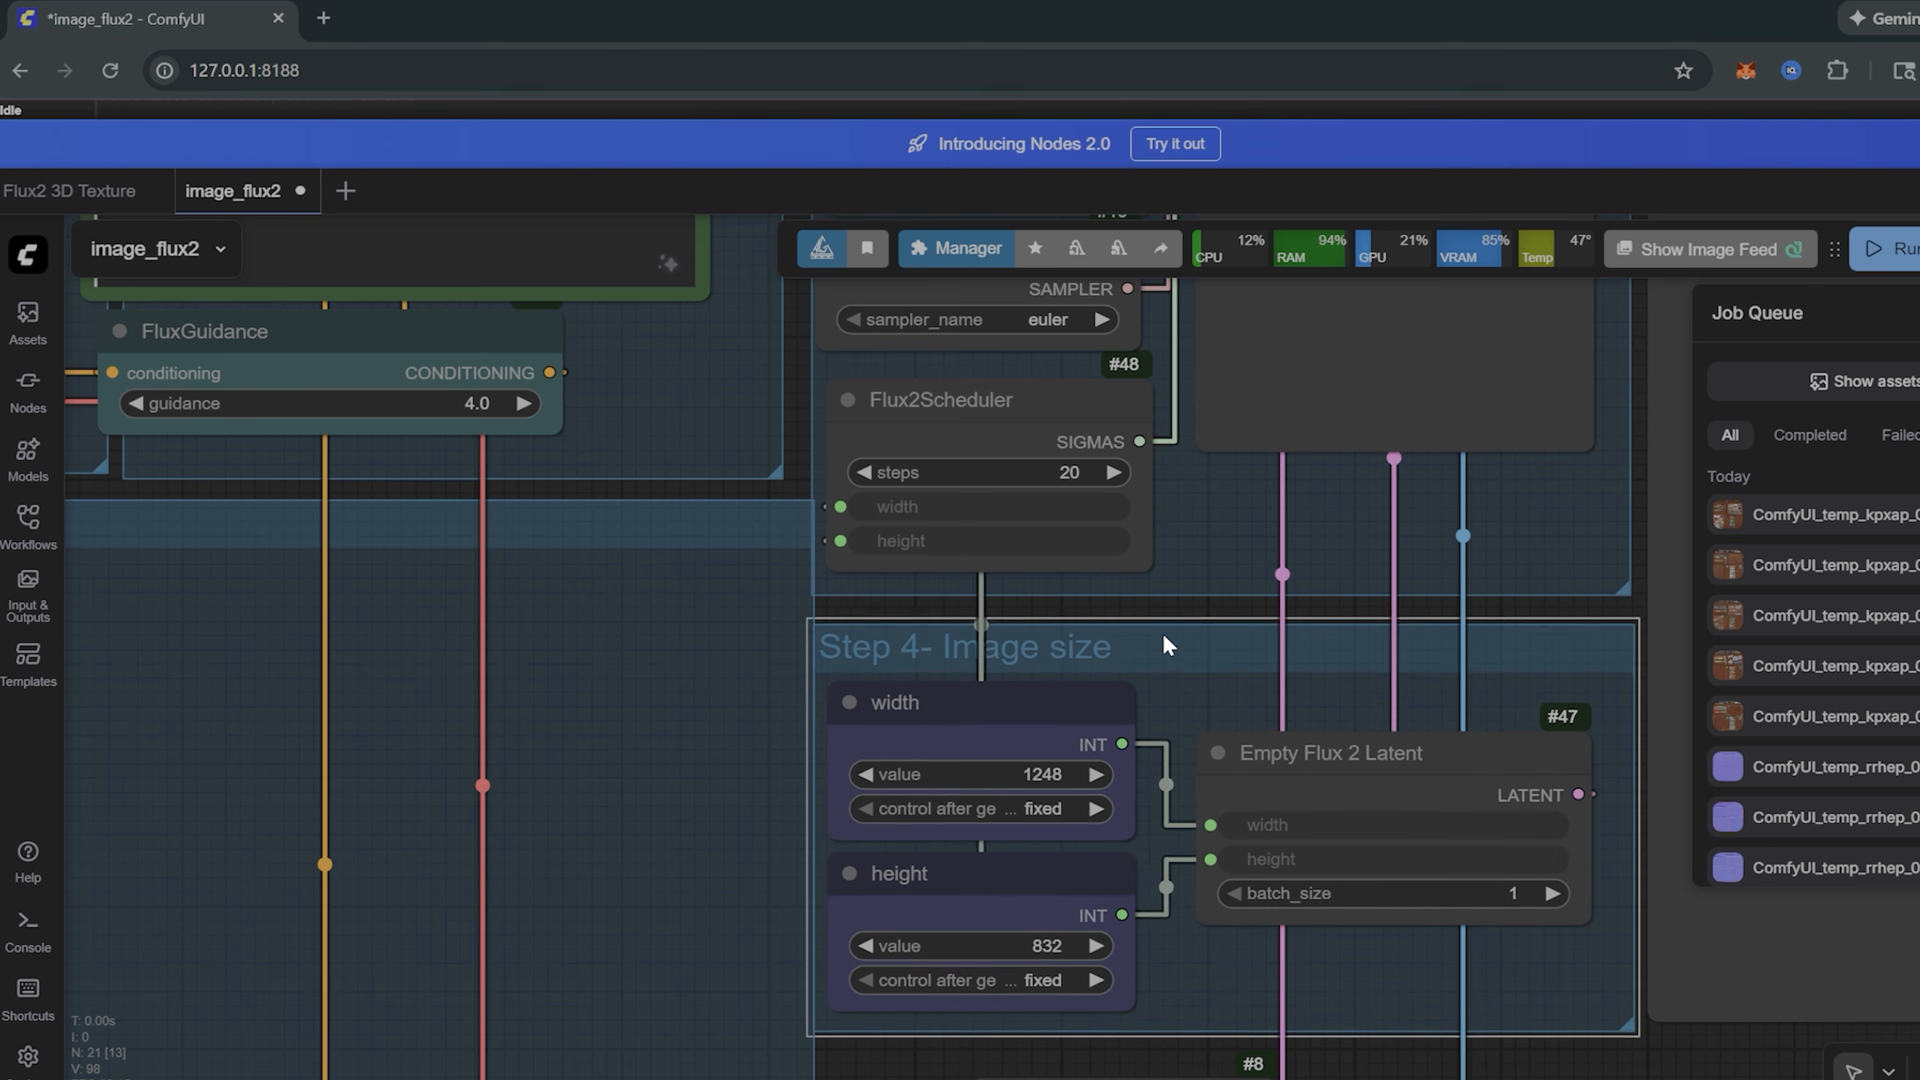
left_click_drag(1164, 637, 1162, 632)
scroll(1224, 726, "up", 2)
left_click_drag(952, 679, 948, 671)
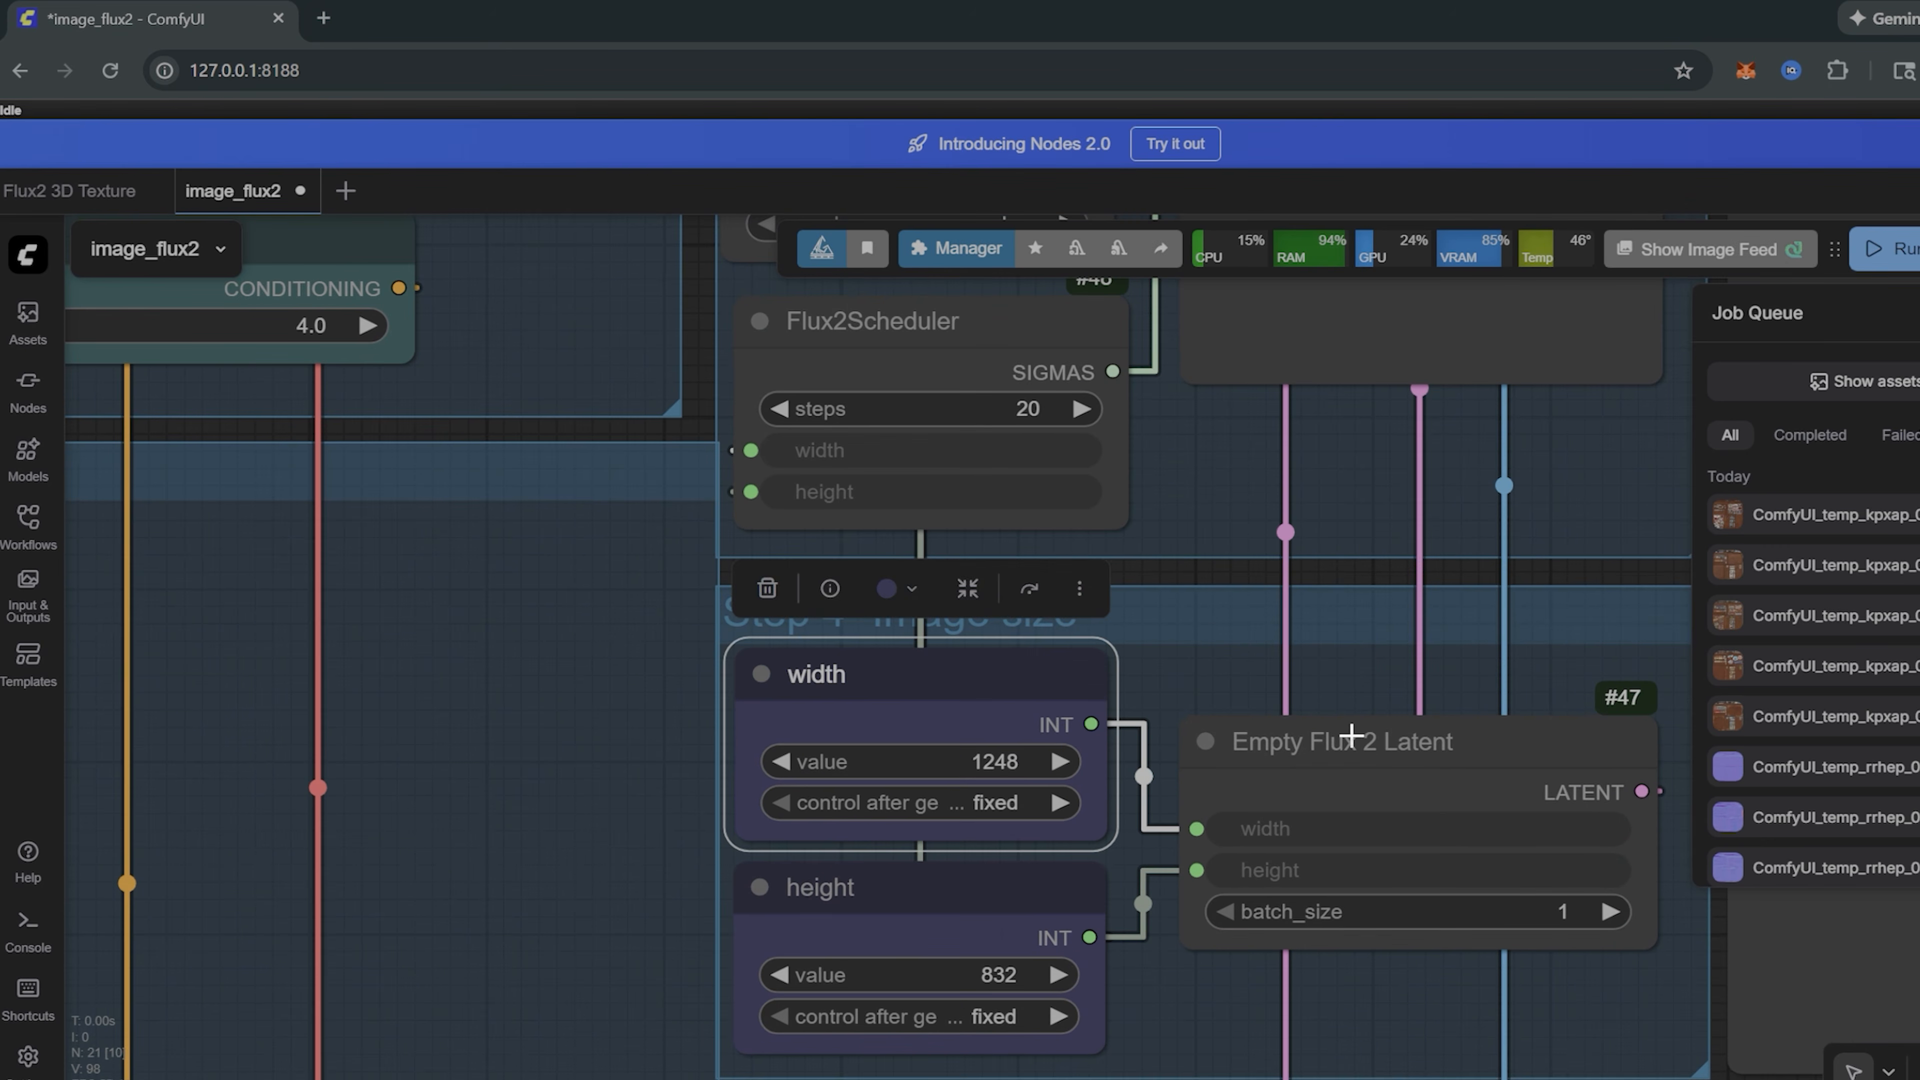
left_click_drag(1351, 735, 1368, 729)
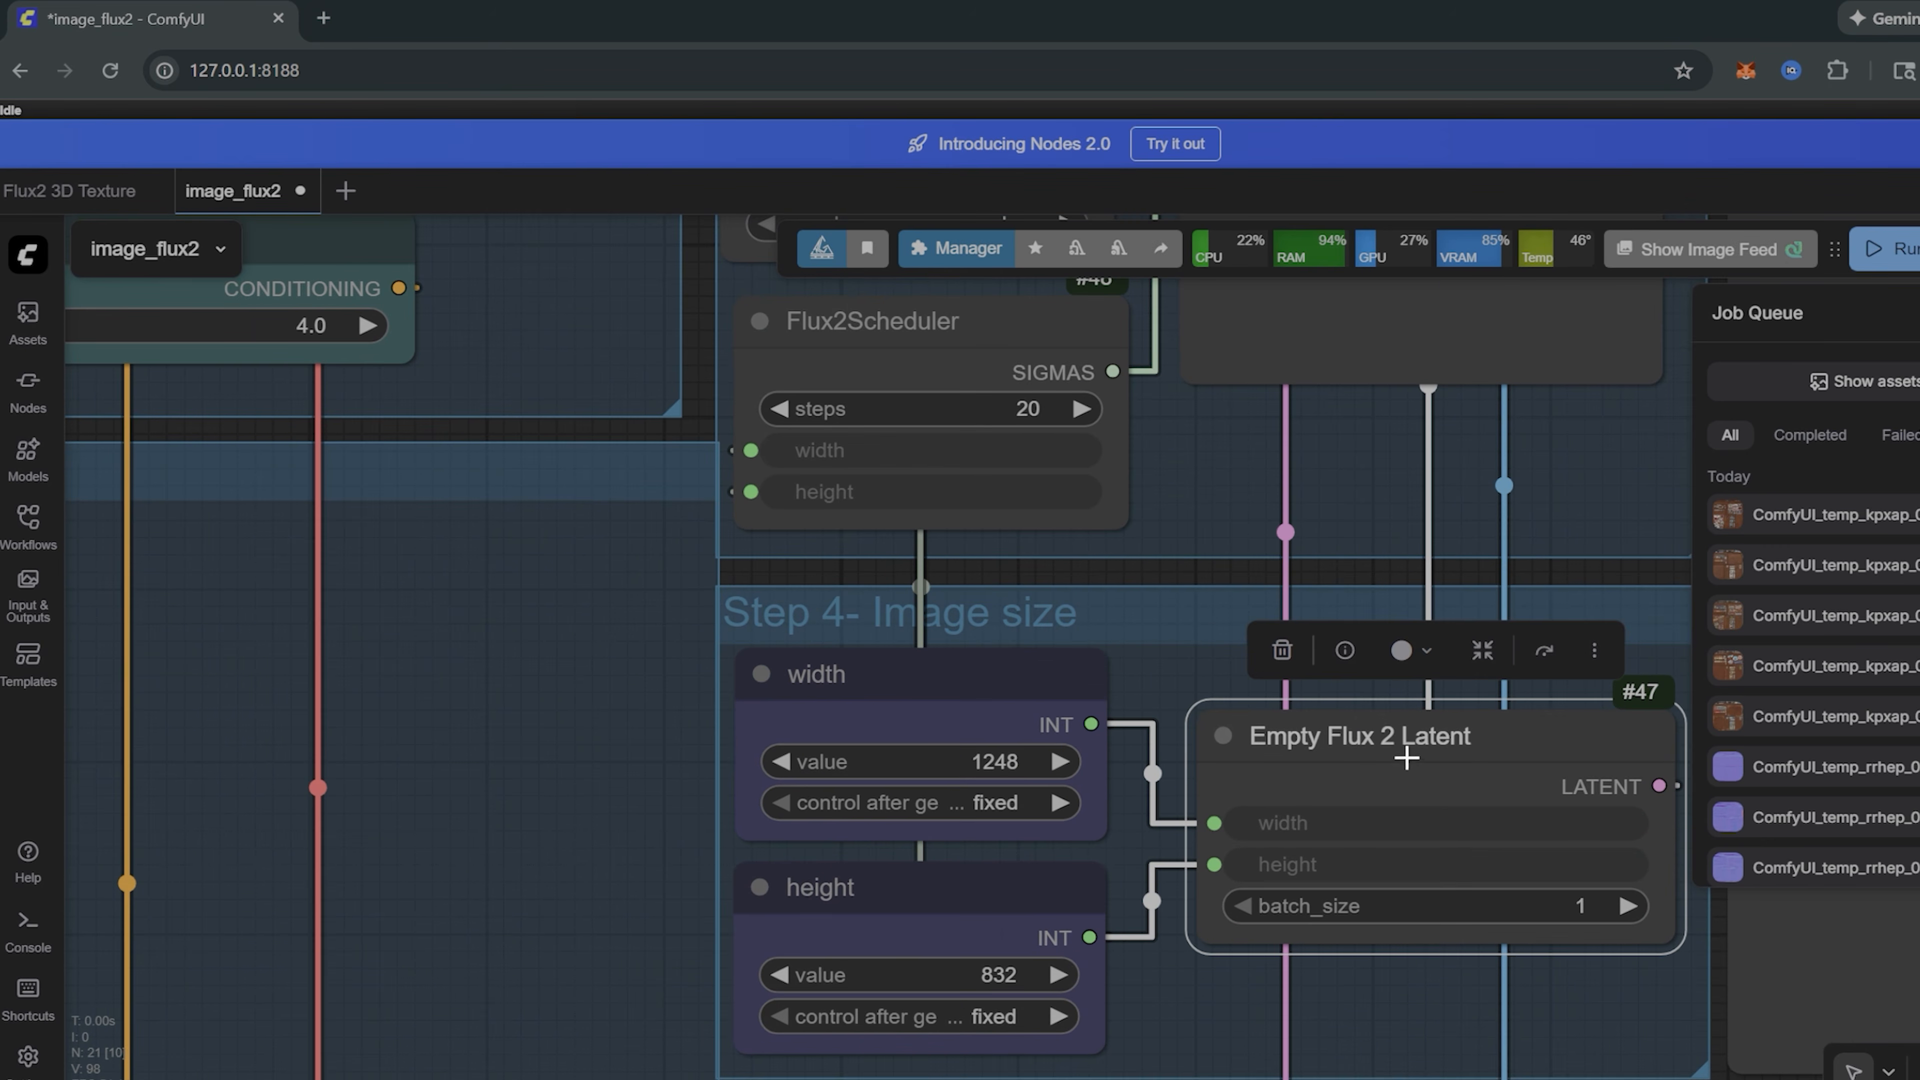
Step: Nudge the Load Image node holding Maleta_albedo.jpg slightly down, just above the VAE Encode node
scroll(975, 695, "down", 9)
left_click_drag(597, 677, 1493, 605)
scroll(1208, 721, "up", 5)
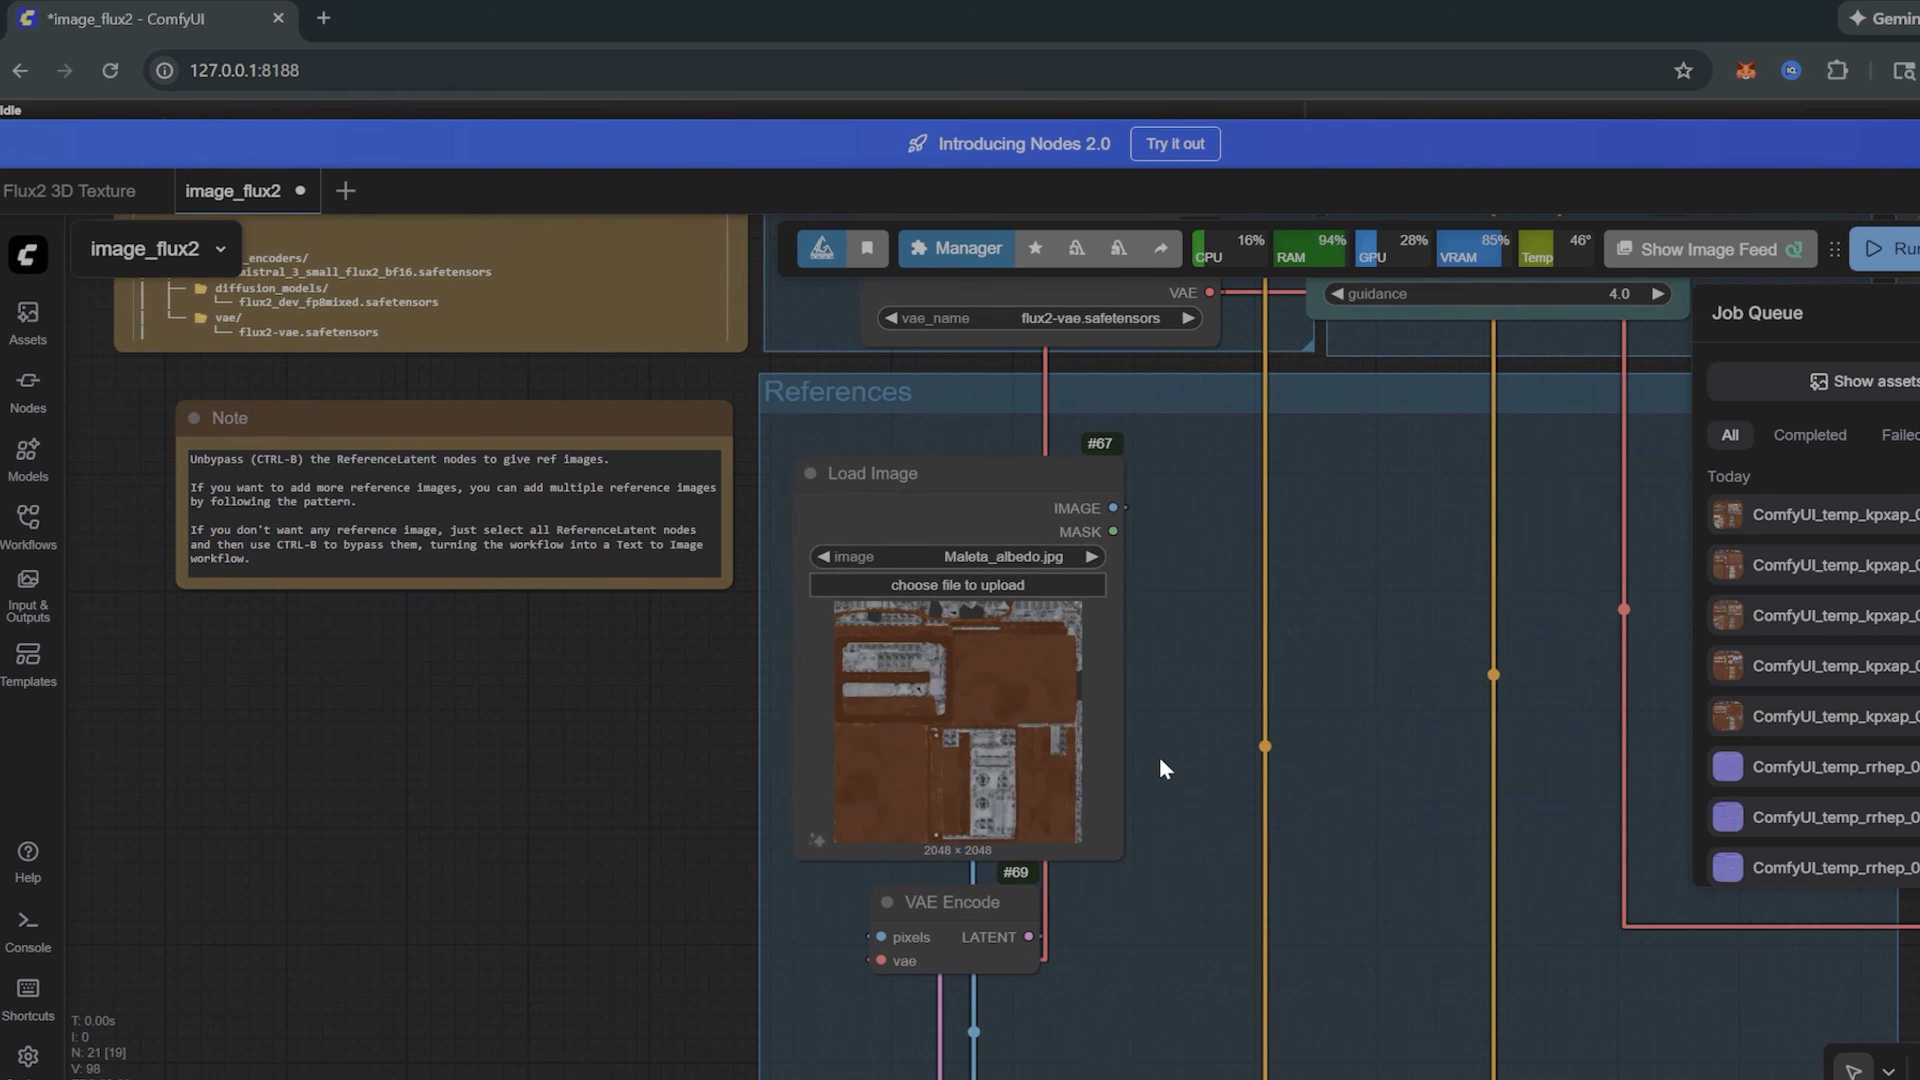
left_click_drag(982, 518, 972, 522)
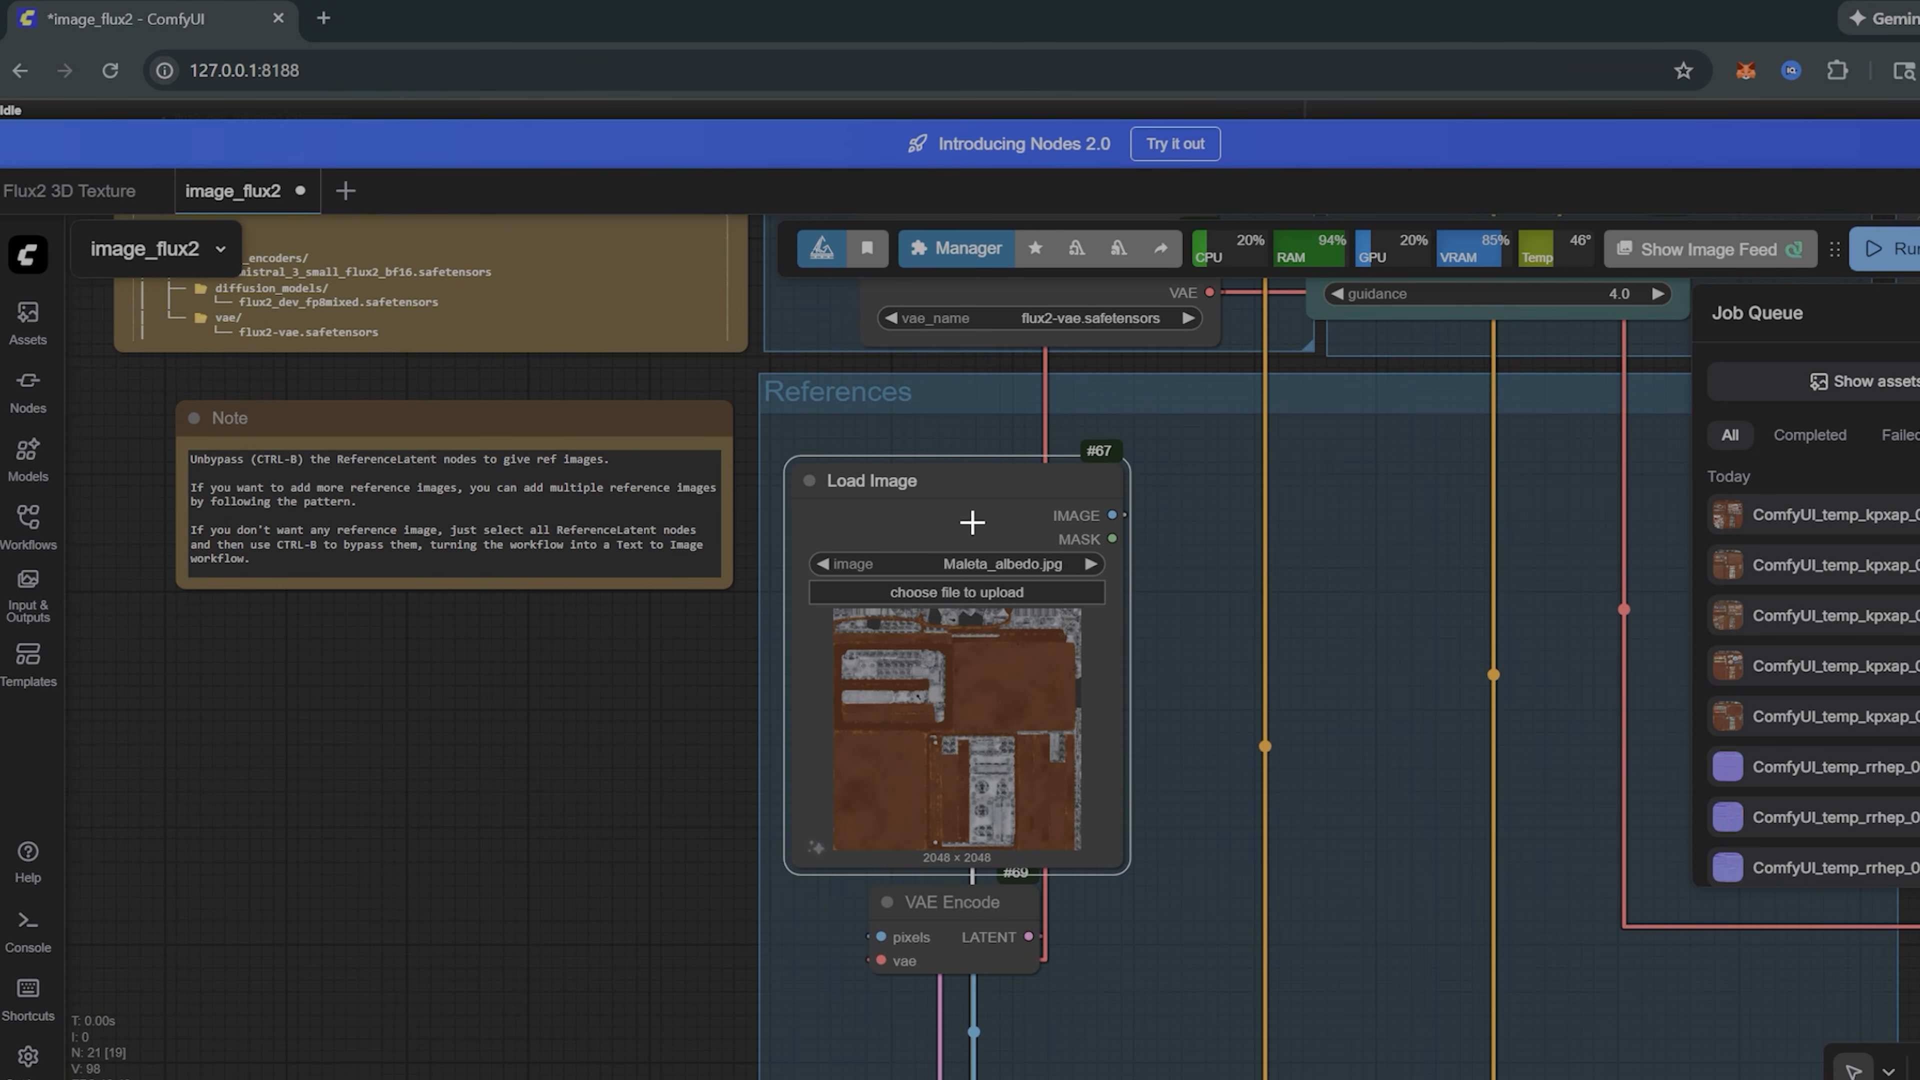
scroll(1124, 960, "up", 3)
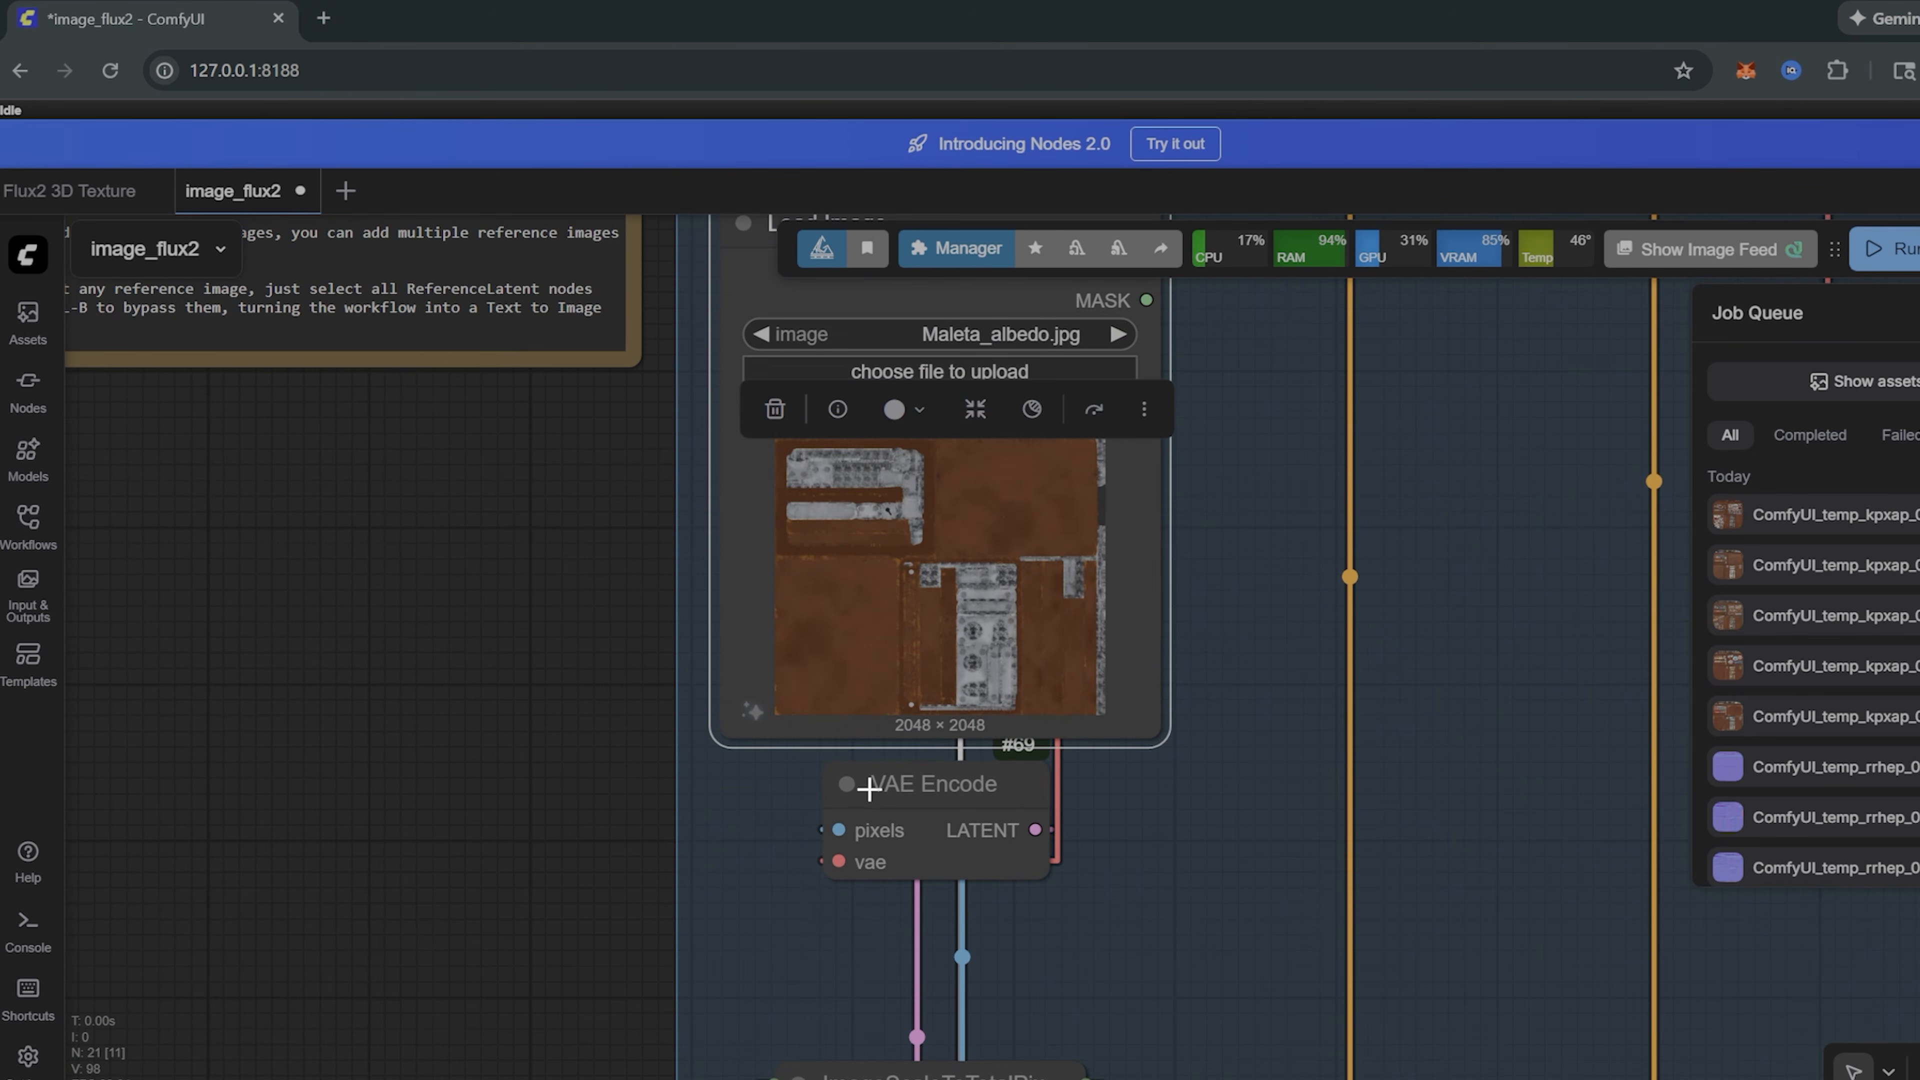
left_click(851, 783)
left_click(855, 788)
Step: Delete the width, height and Empty Flux 2 Latent nodes together with the Step 4 Image size group
left_click_drag(1170, 803, 1156, 595)
left_click_drag(1497, 506, 1001, 876)
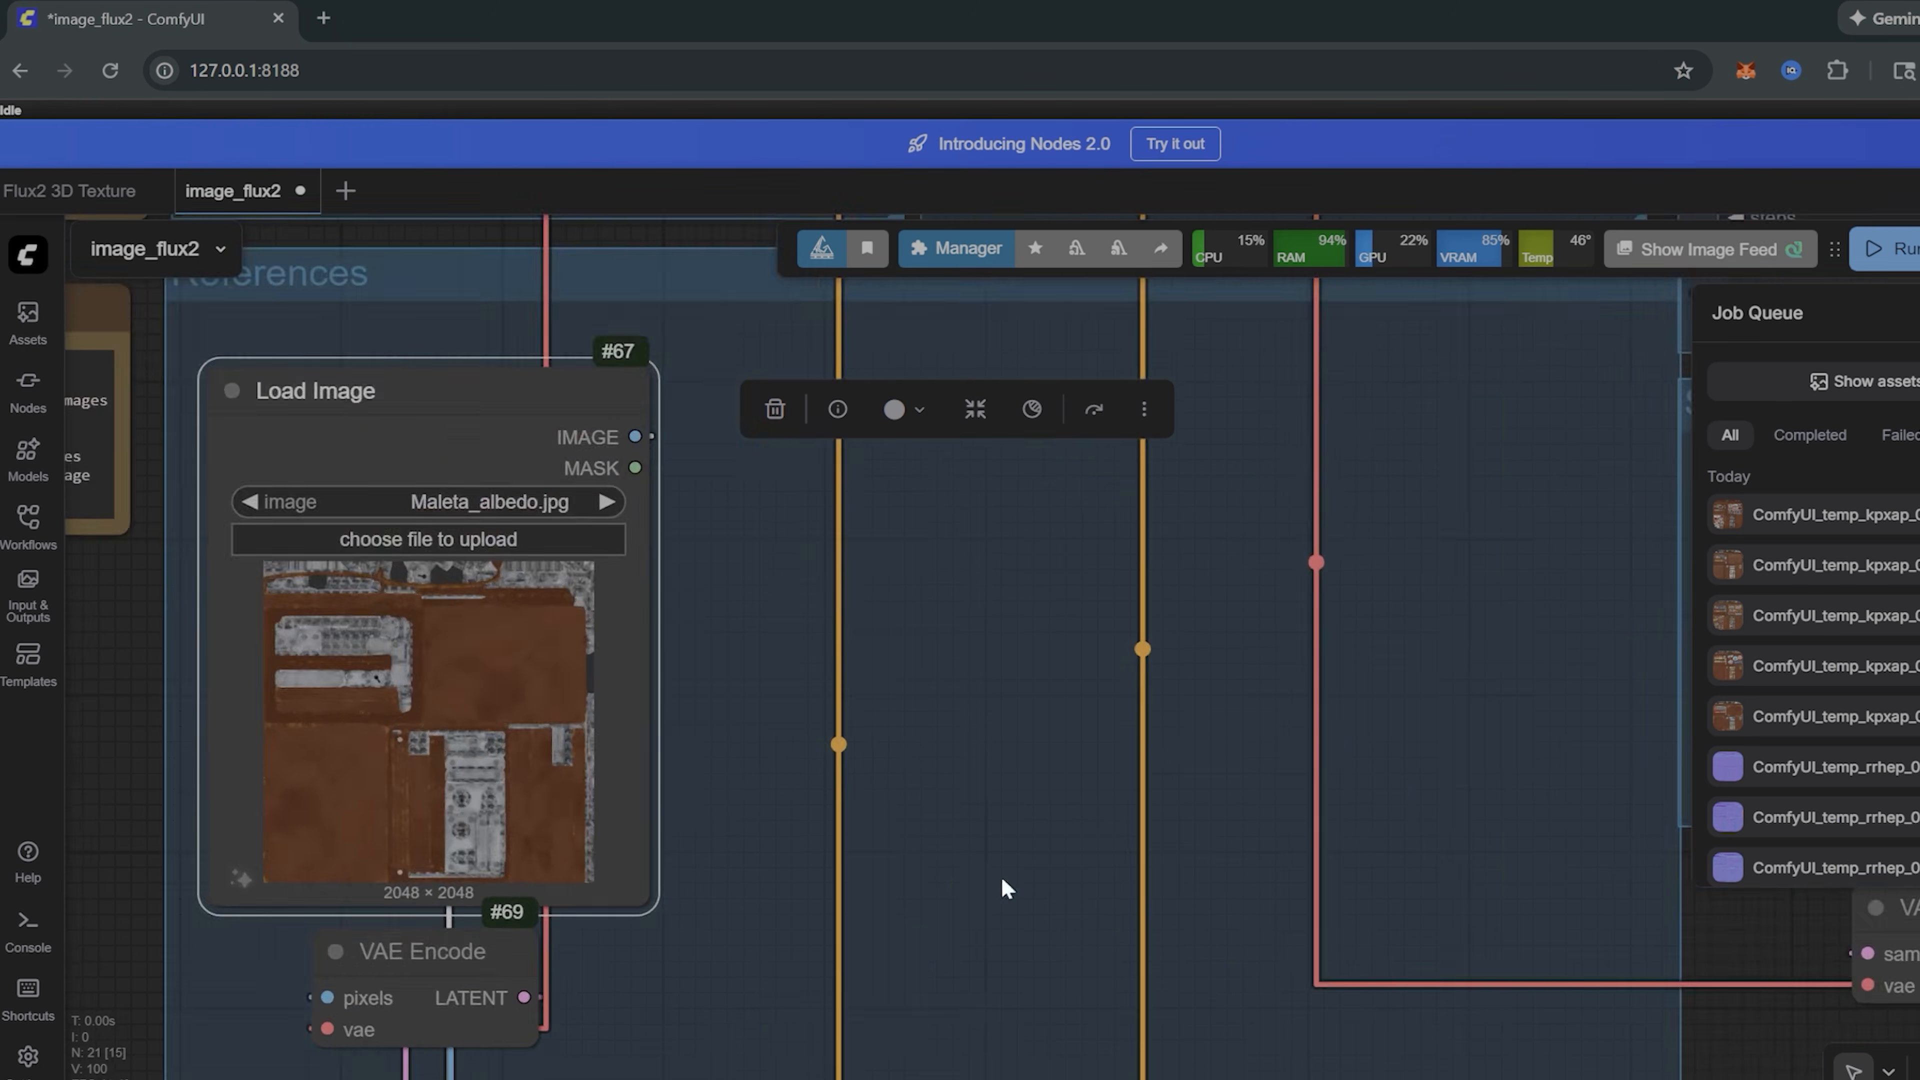
scroll(1001, 876, "down", 4)
left_click_drag(1209, 660, 1060, 927)
left_click_drag(898, 863, 1195, 630)
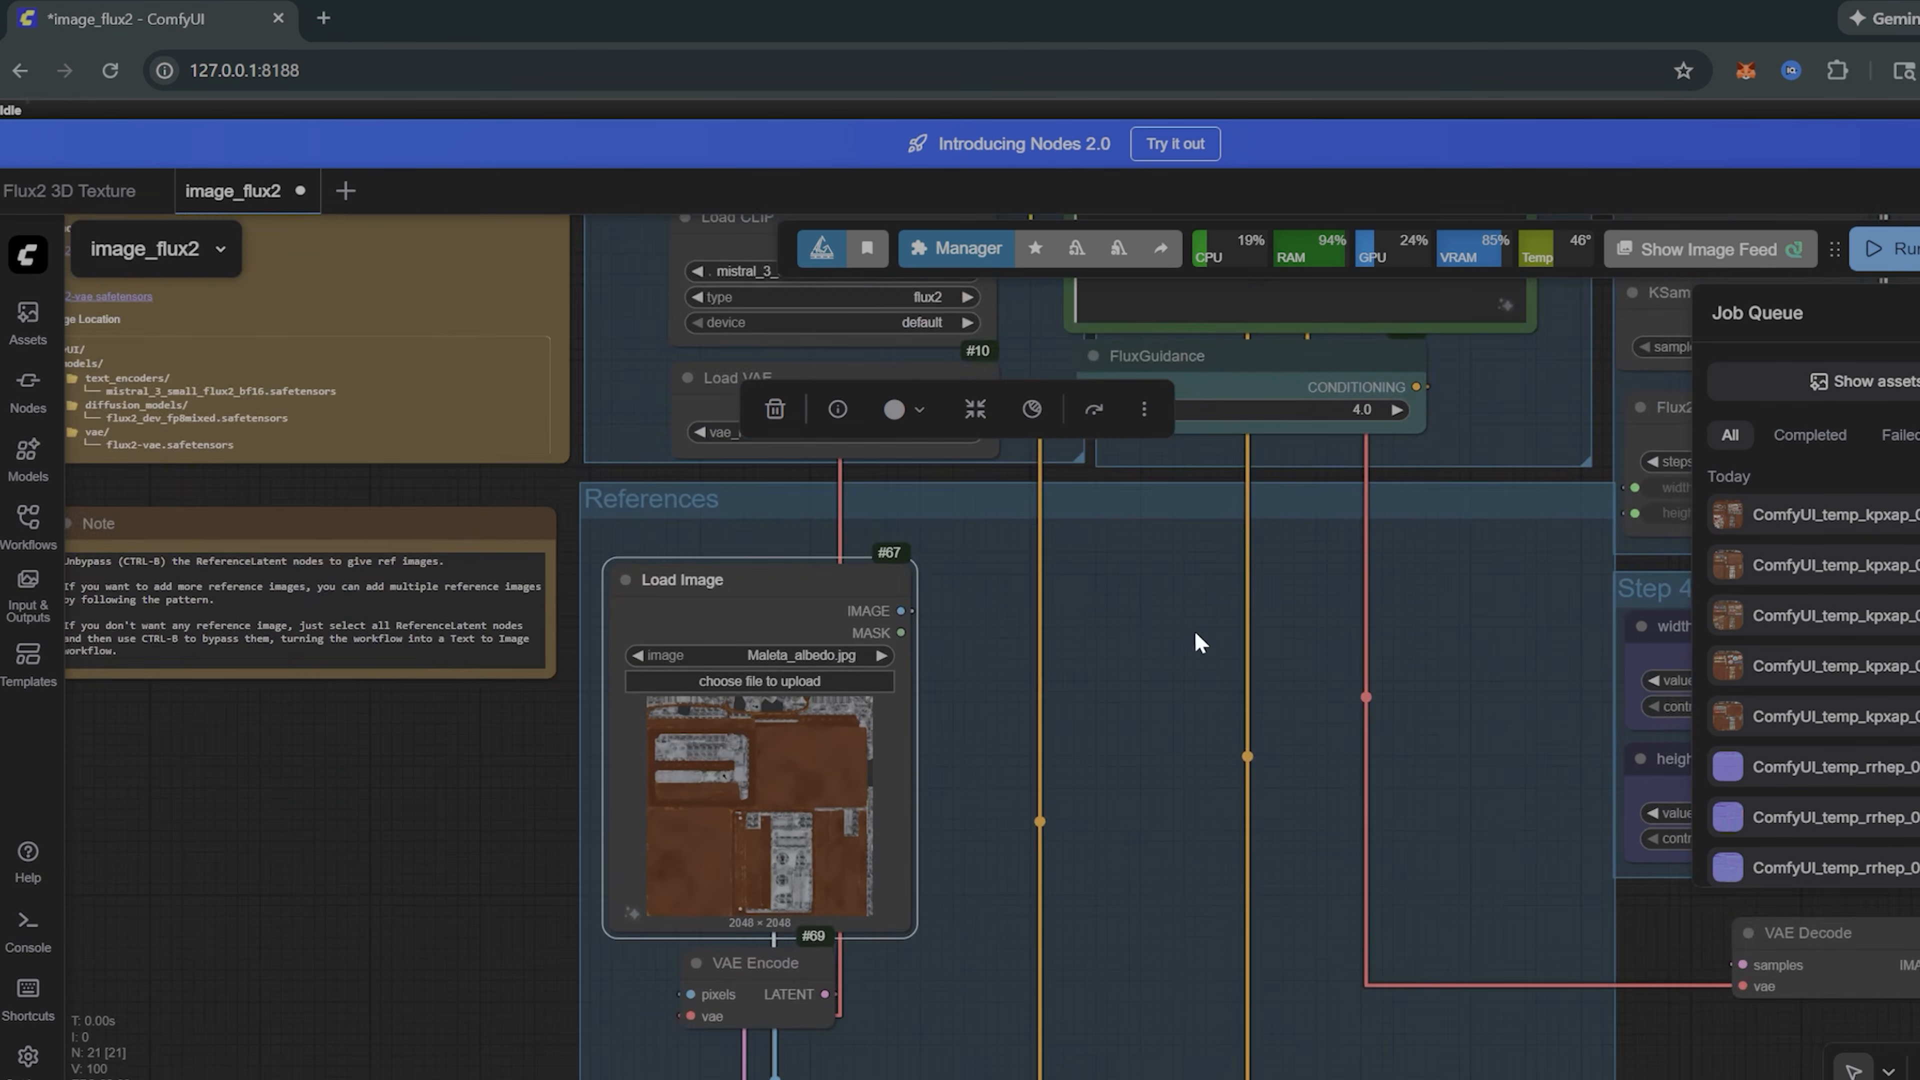
scroll(1169, 655, "down", 2)
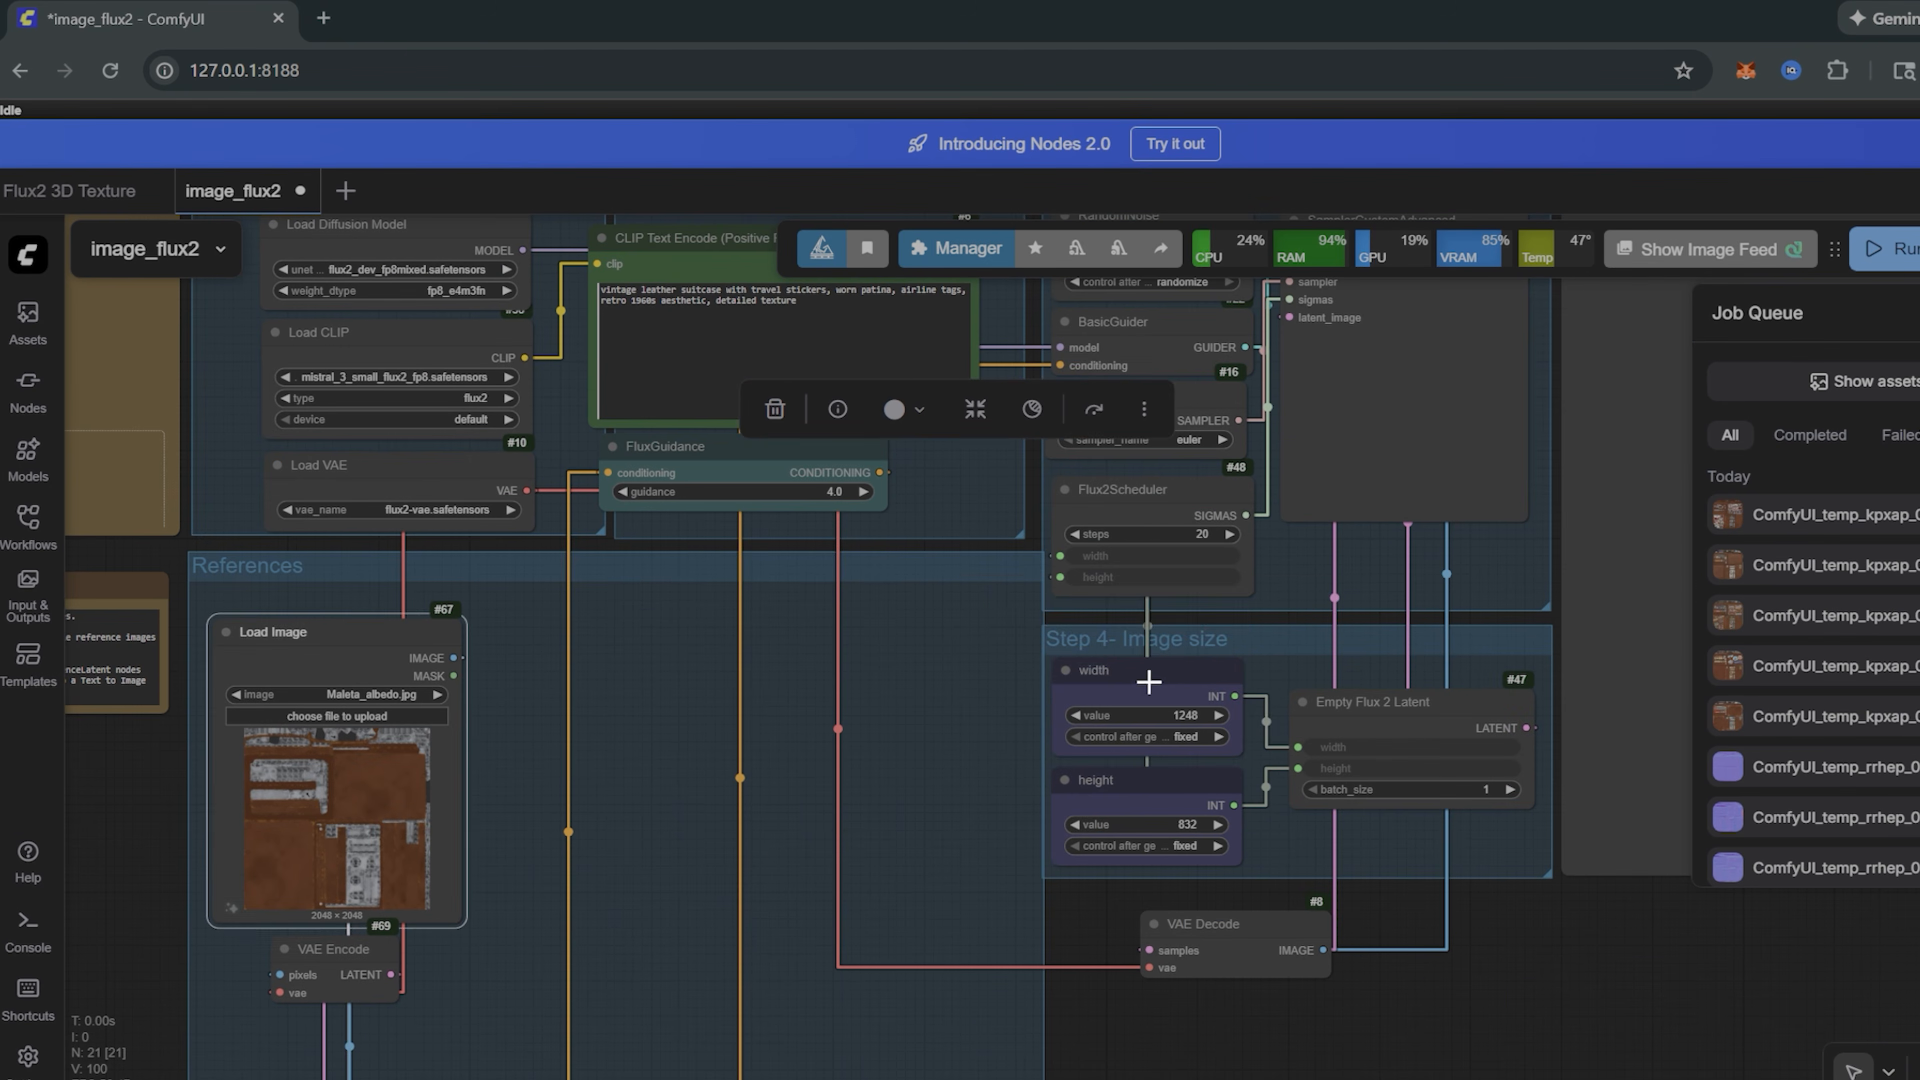
left_click(1147, 685)
key("Delete")
left_click(1319, 702)
key("Delete")
left_click(1188, 651)
key("Delete")
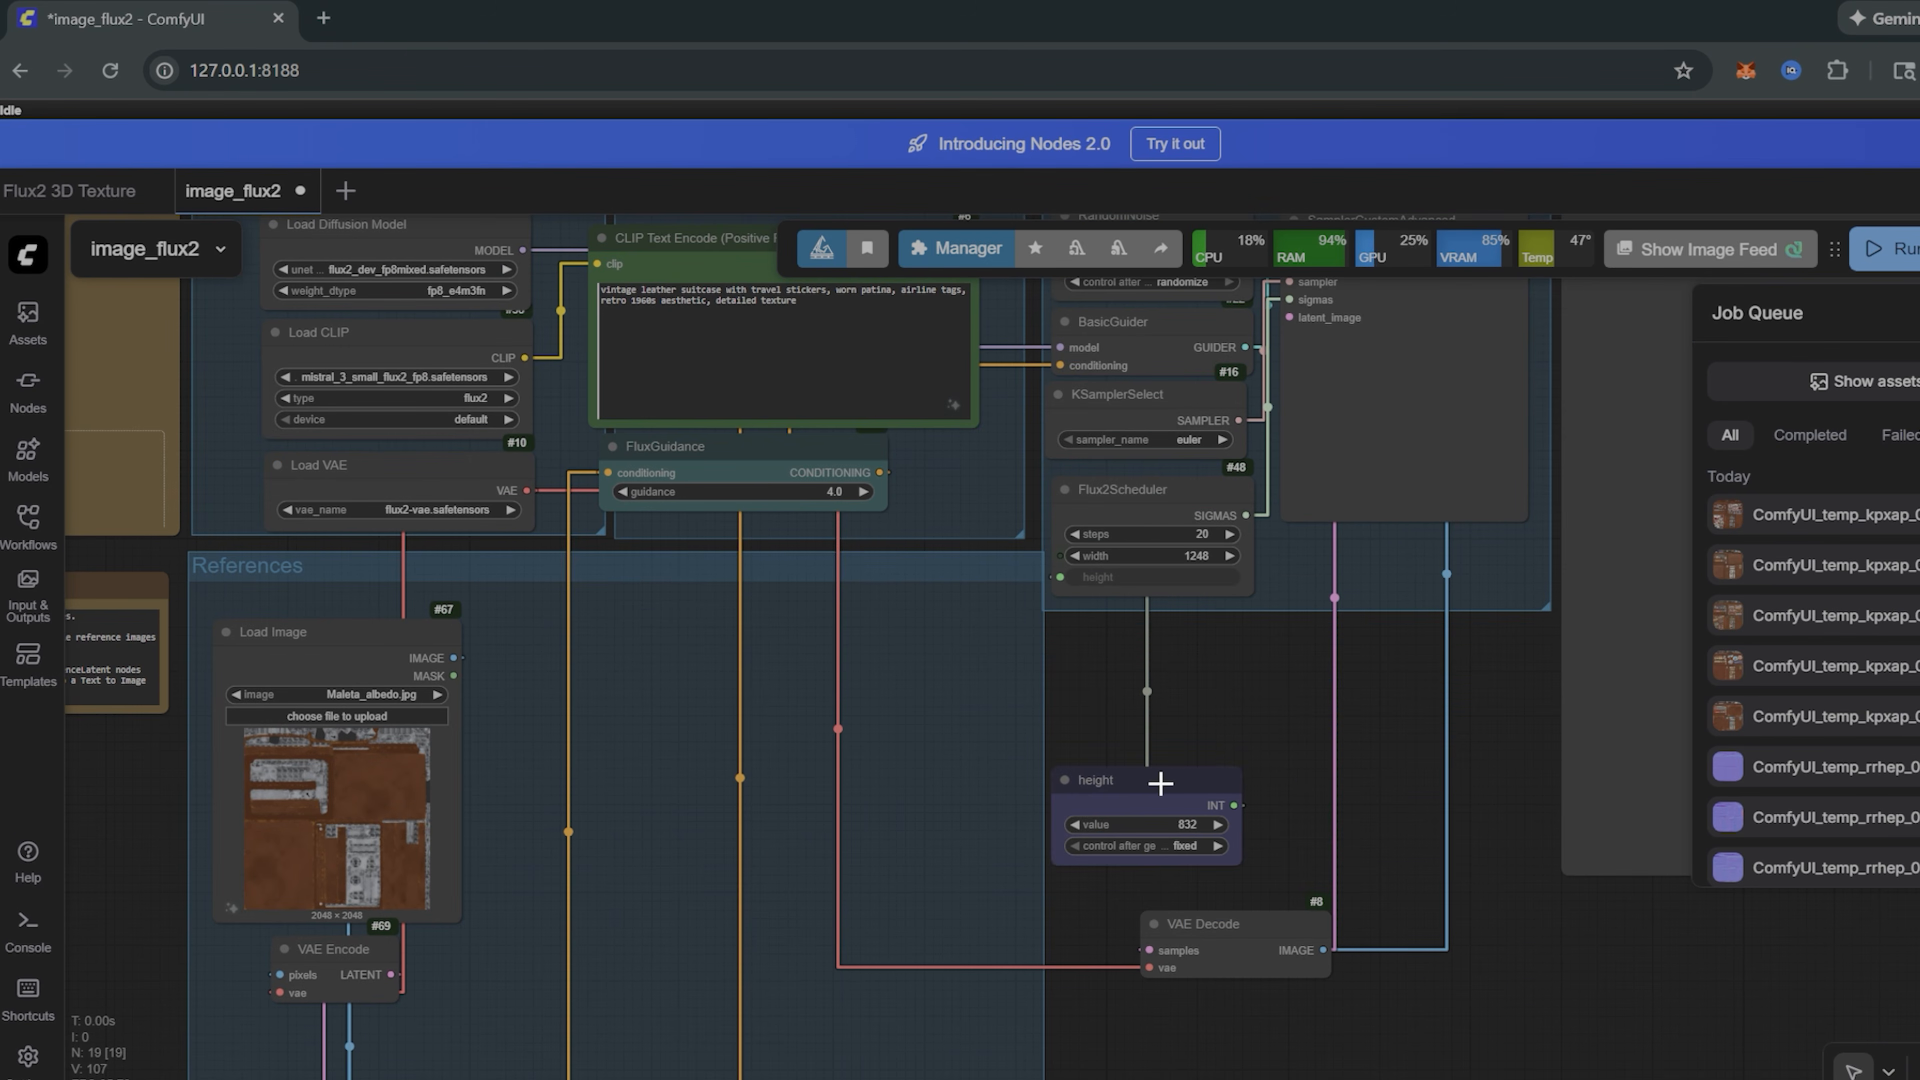
left_click(1162, 784)
key("Delete")
Step: Search the node library for "image resize node" and add a Resize Image node next to the Load Image node
left_click_drag(496, 893, 1174, 778)
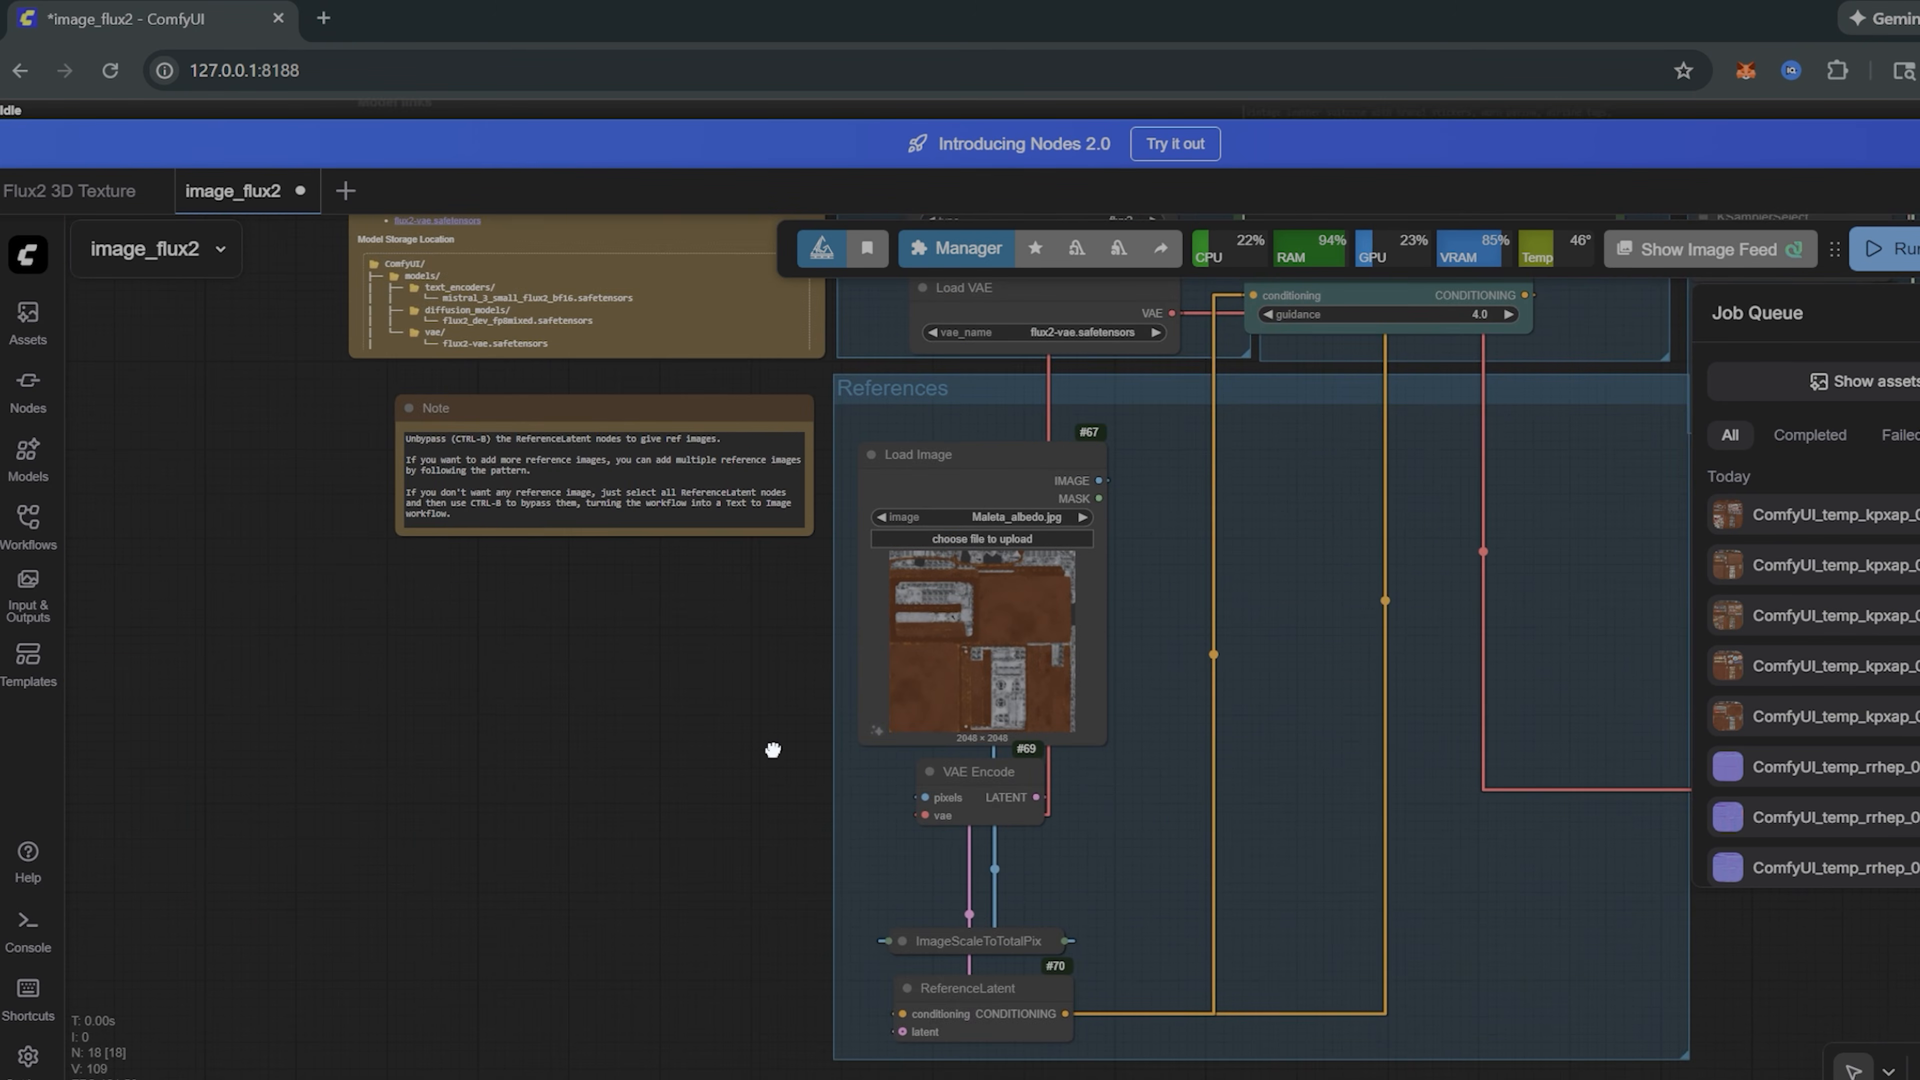
double_click(926, 798)
type("image re")
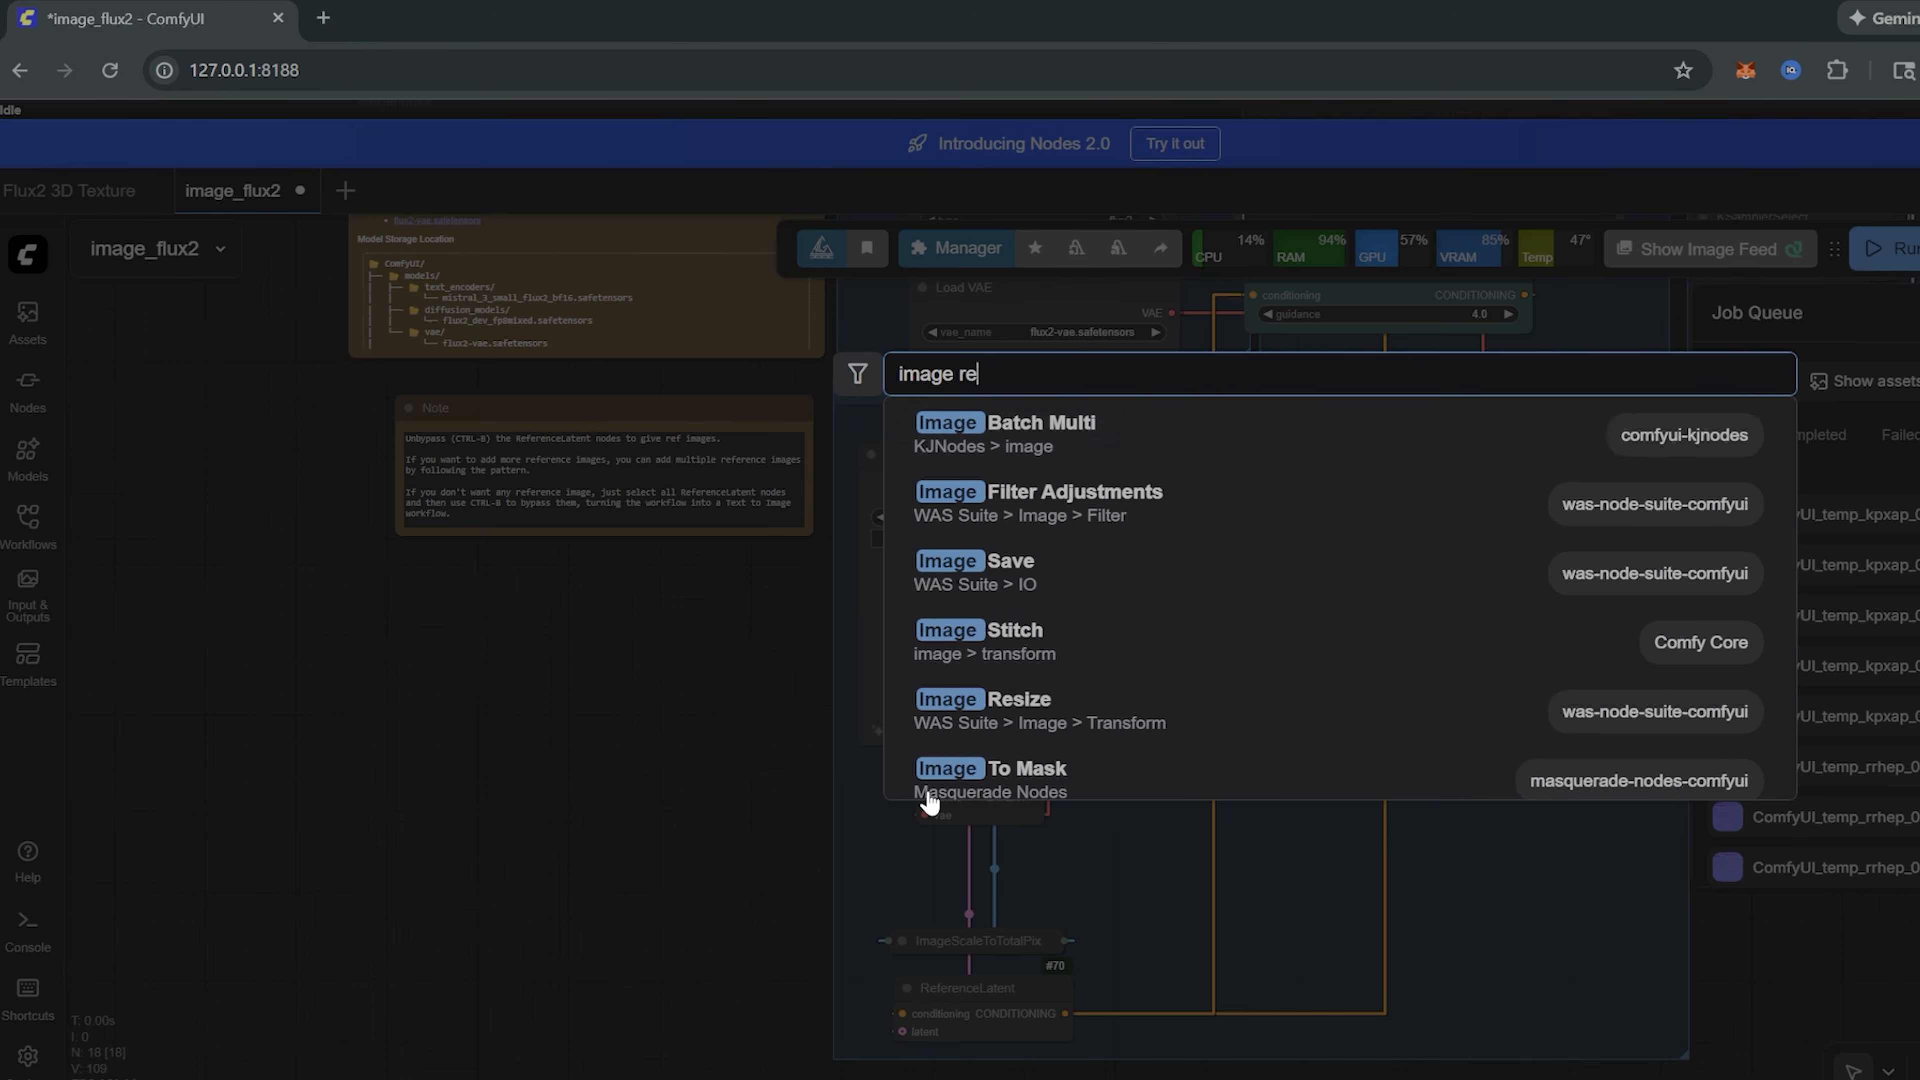
type("size node")
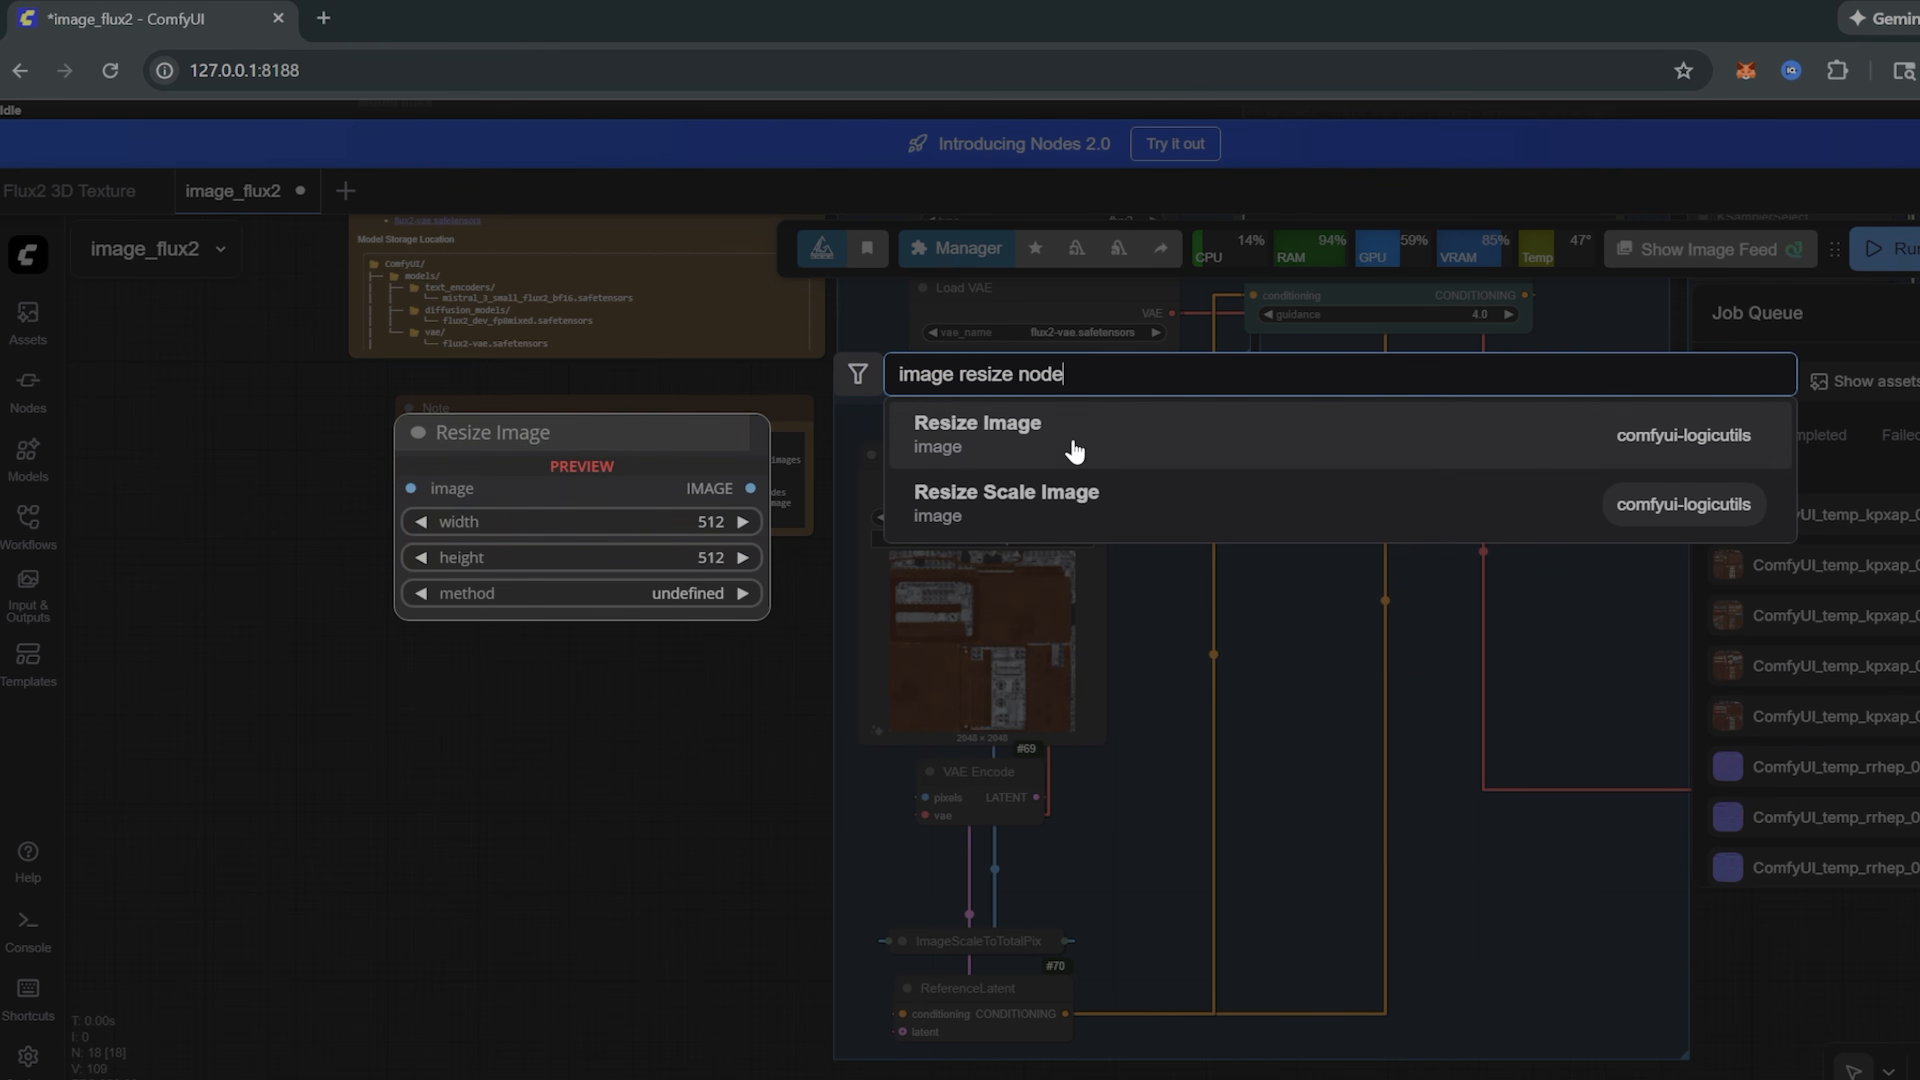
left_click(1074, 451)
left_click_drag(785, 728, 544, 687)
scroll(1088, 870, "up", 4)
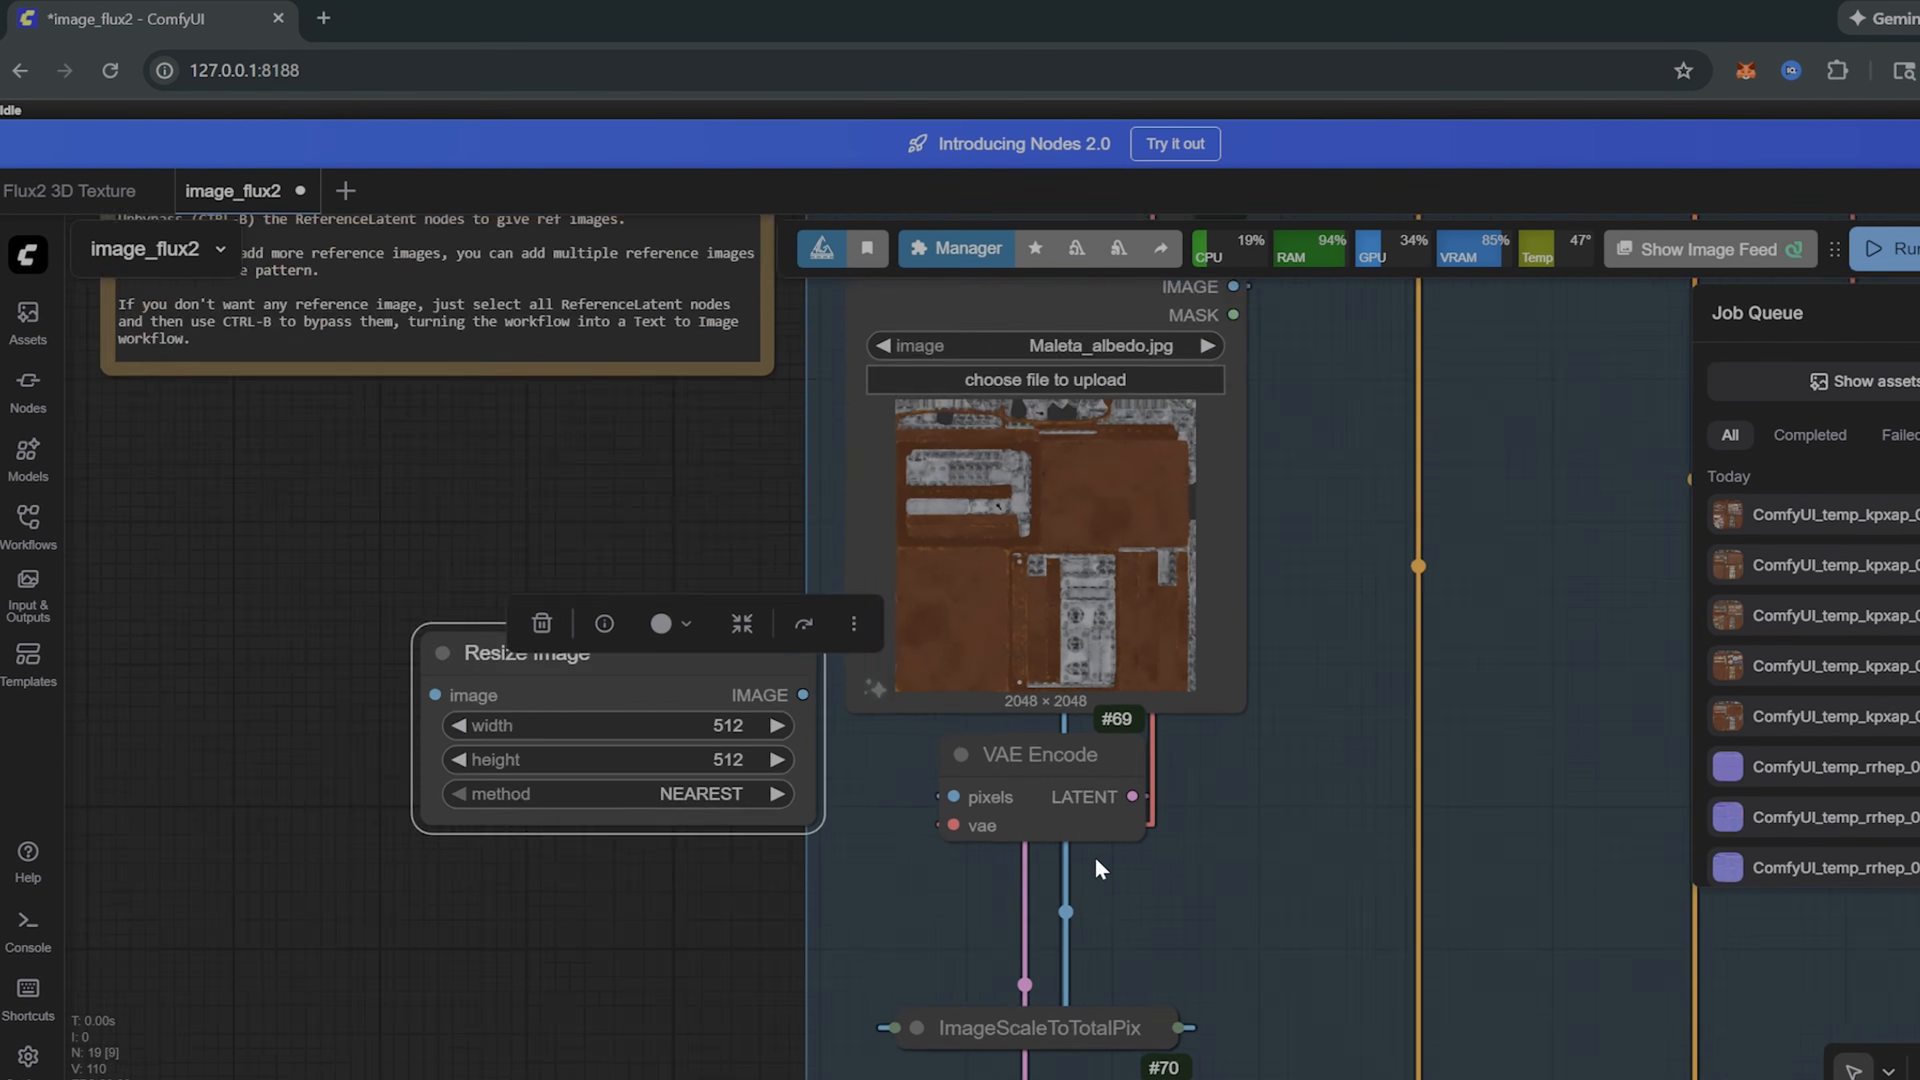
Step: Set the Resize Image node's width and height to 1024 each
left_click(857, 710)
left_click_drag(857, 711, 952, 828)
scroll(1134, 798, "up", 3)
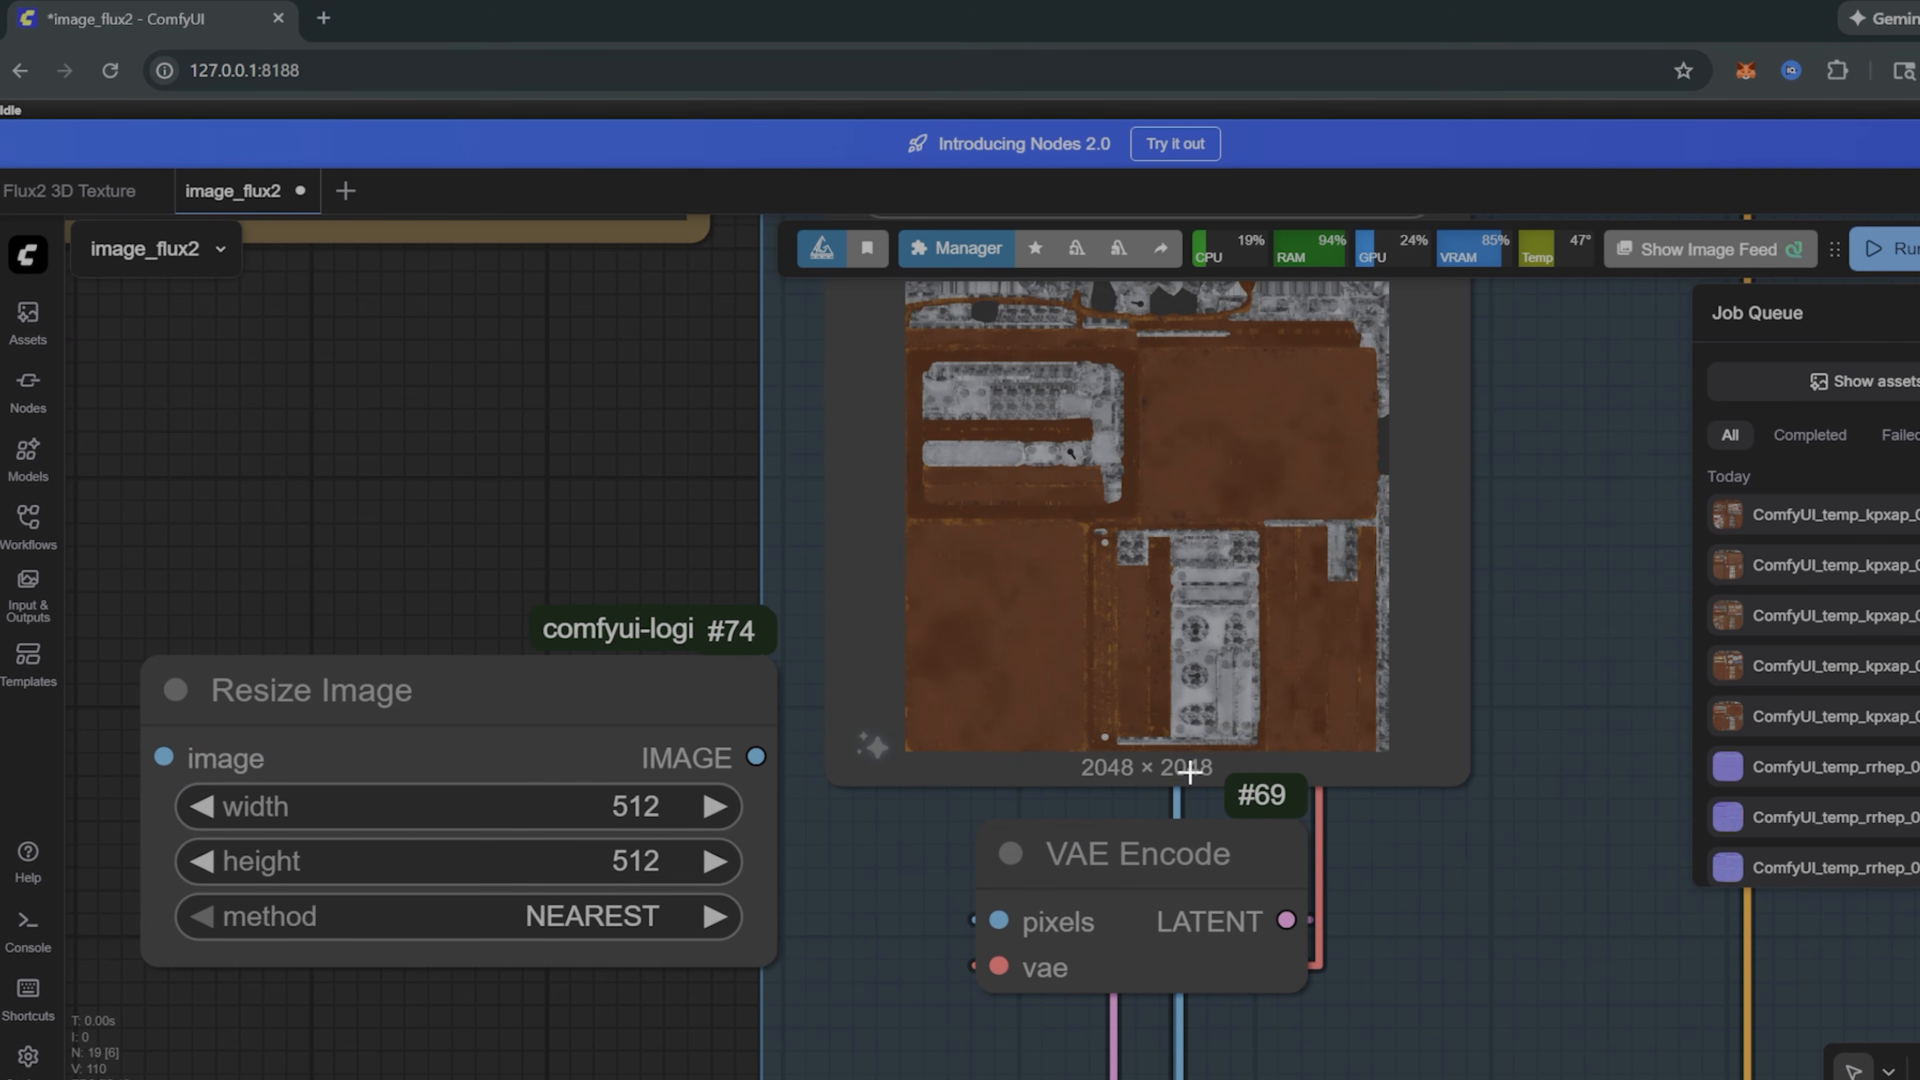
left_click(640, 820)
type("1024")
key("Return")
left_click(639, 861)
type("1024")
key("Return")
Step: Stack Resize Image and the expanded ImageScaleToTotalPixels node under Load Image, with VAE Encode beside them
scroll(928, 779, "down", 4)
left_click_drag(1297, 410, 768, 794)
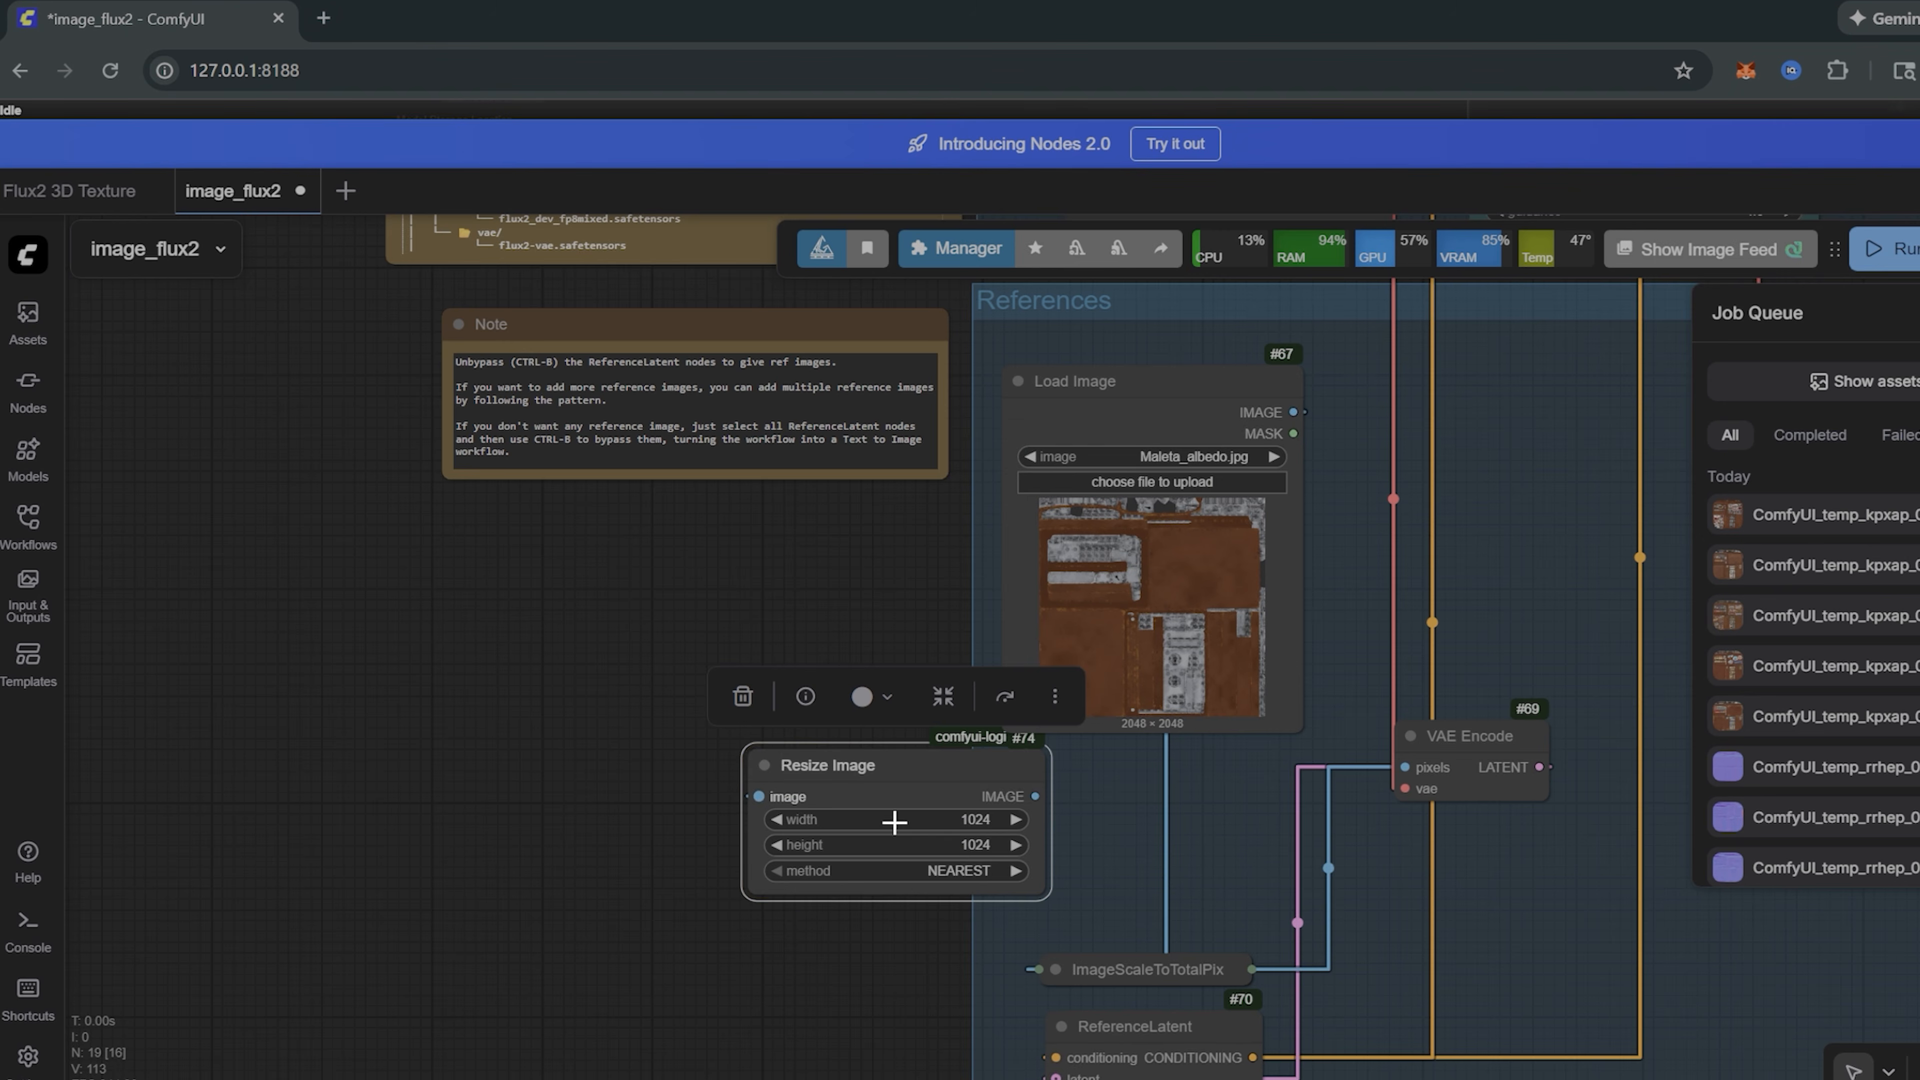
left_click_drag(1153, 867, 1126, 808)
left_click(1025, 909)
left_click_drag(1106, 913, 1116, 831)
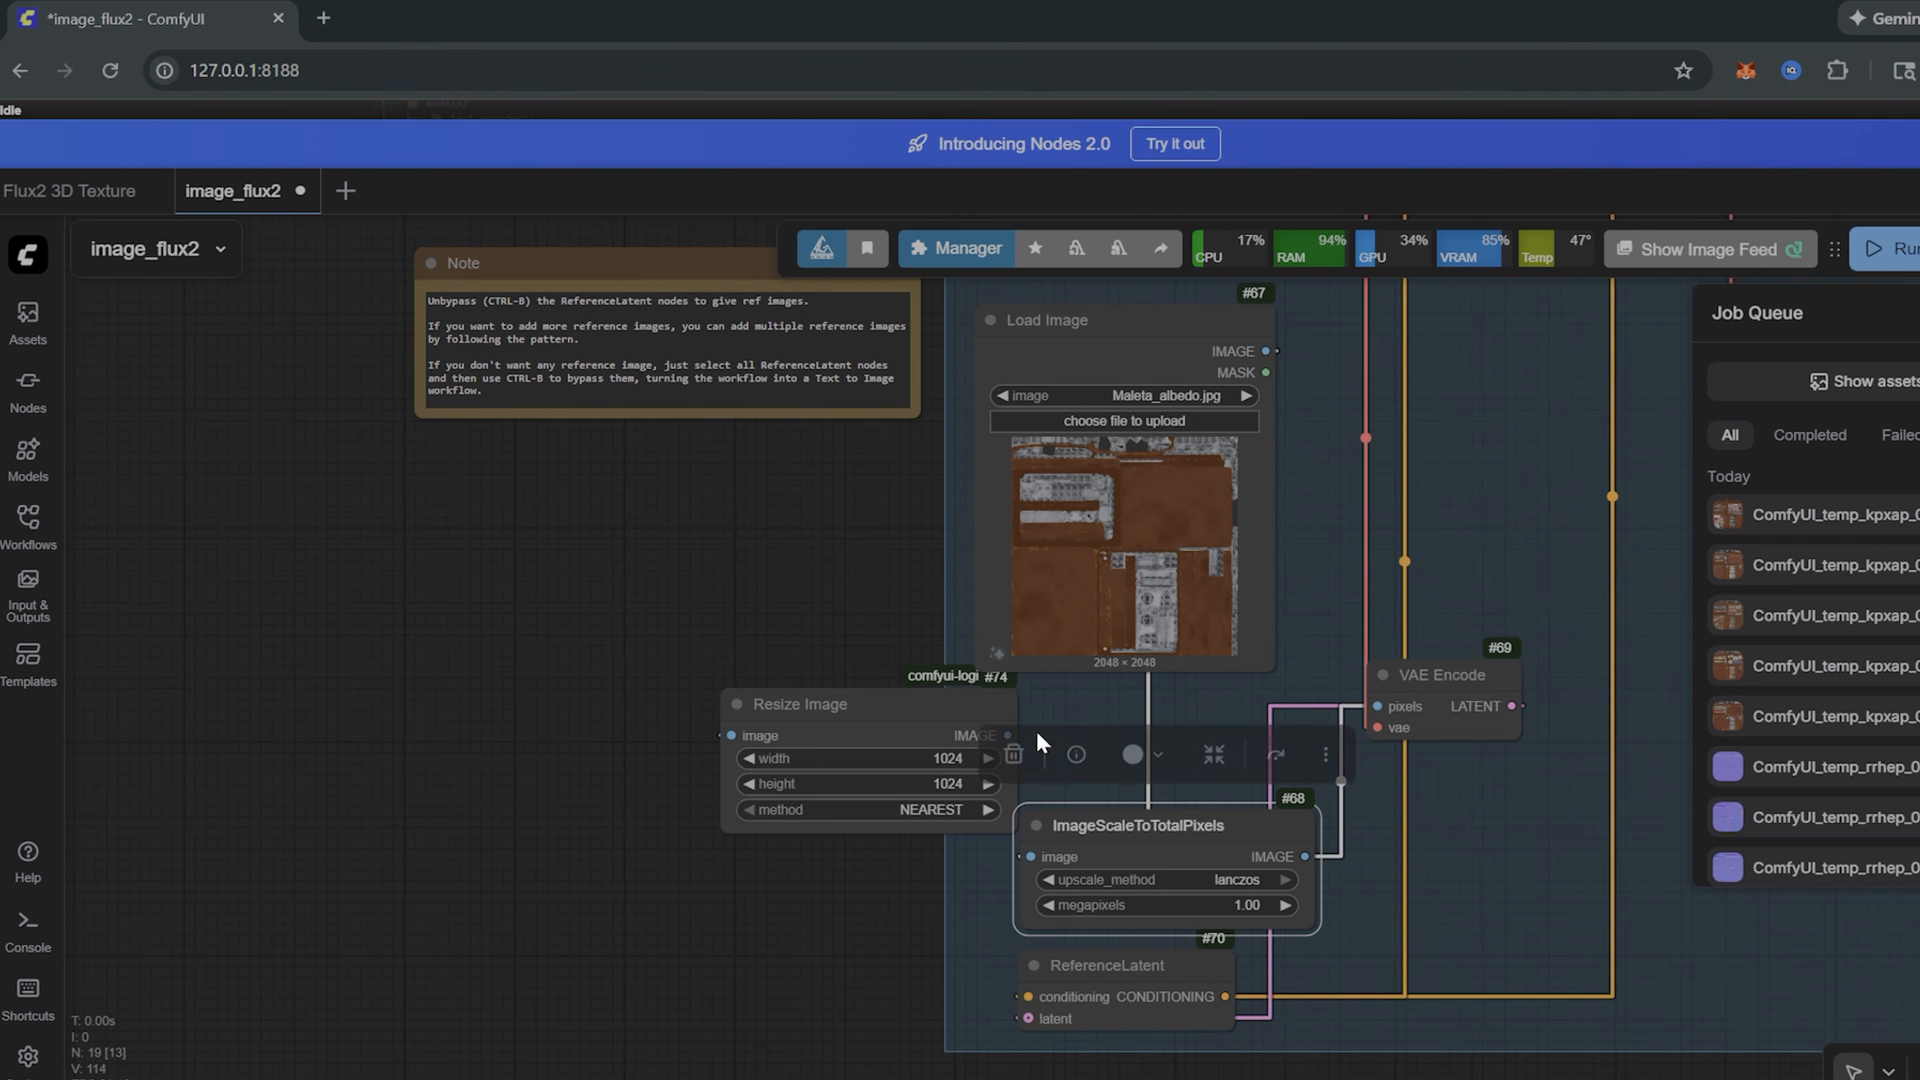
left_click(1029, 702)
left_click_drag(1019, 744, 1035, 861)
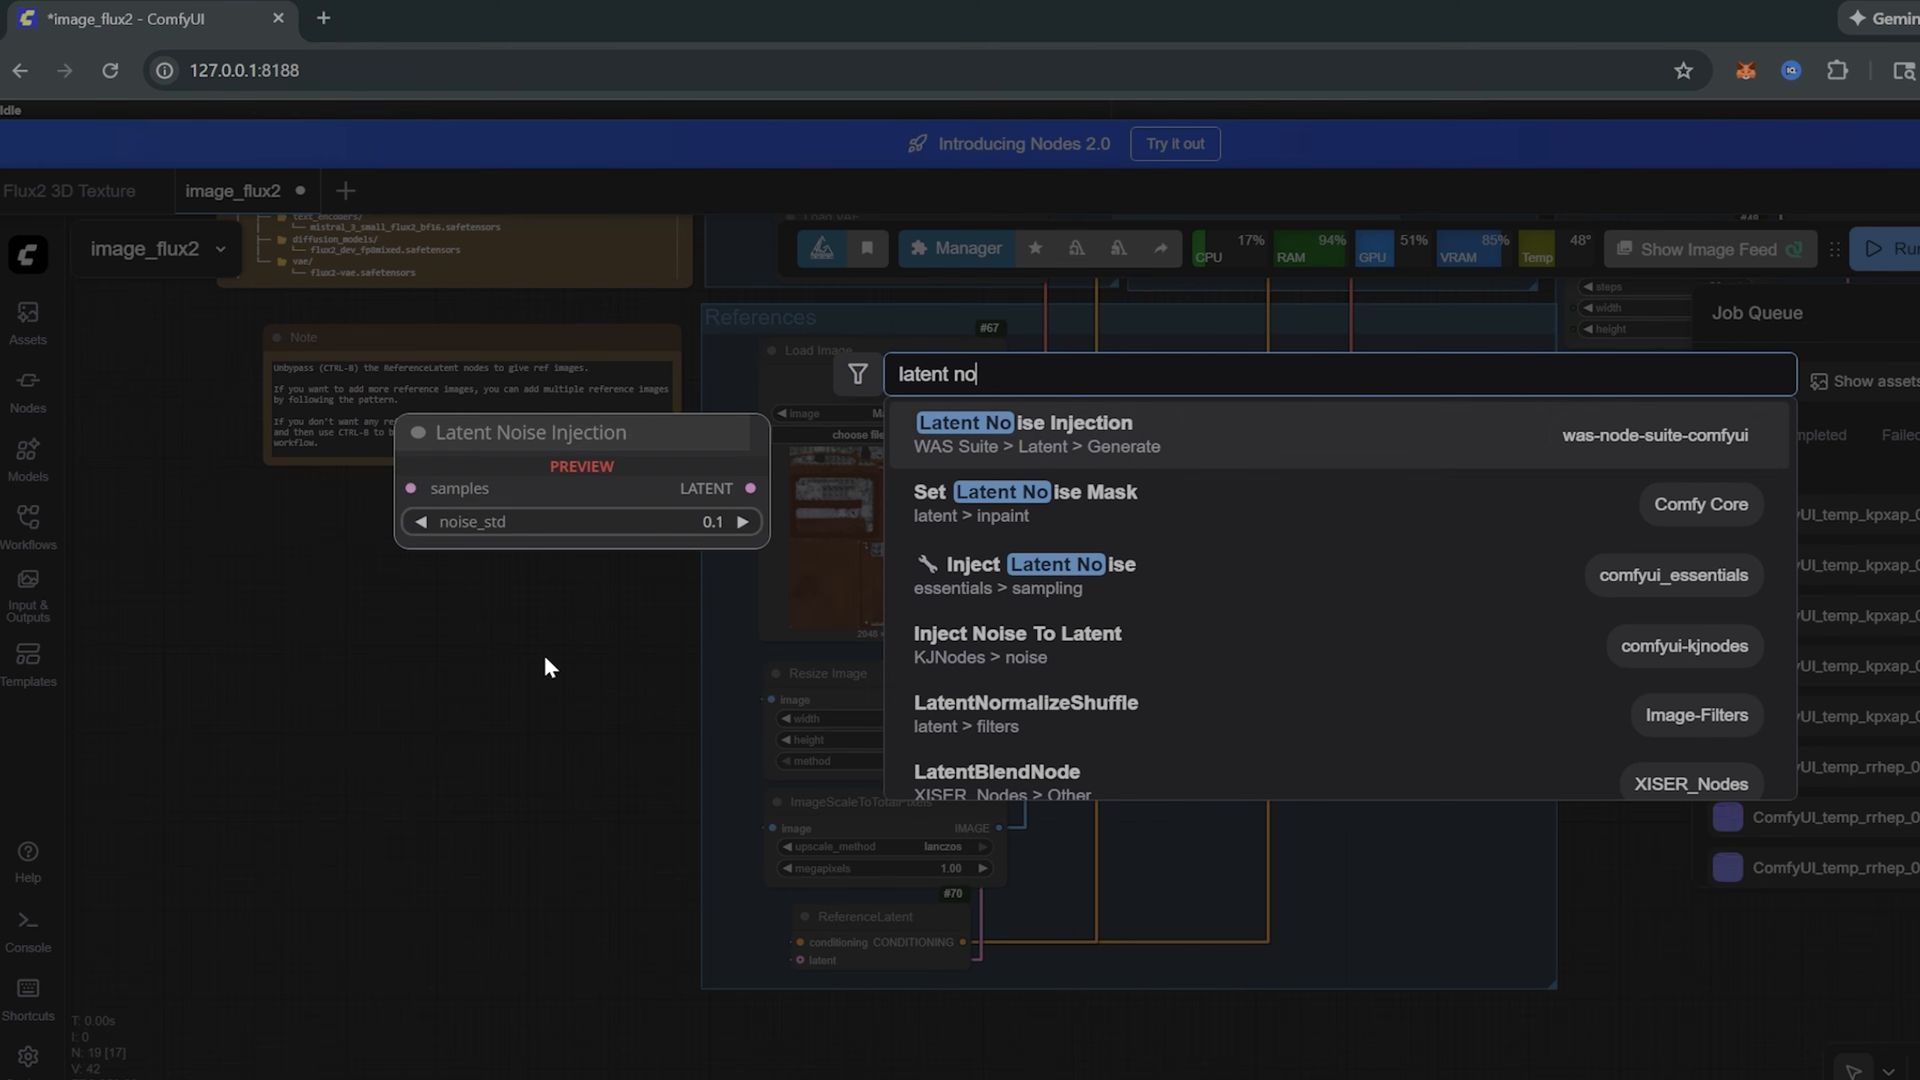
Step: Search for "latent noise" and add an Inject Latent Noise node, placing it just below and right of VAE Encode
type("ise")
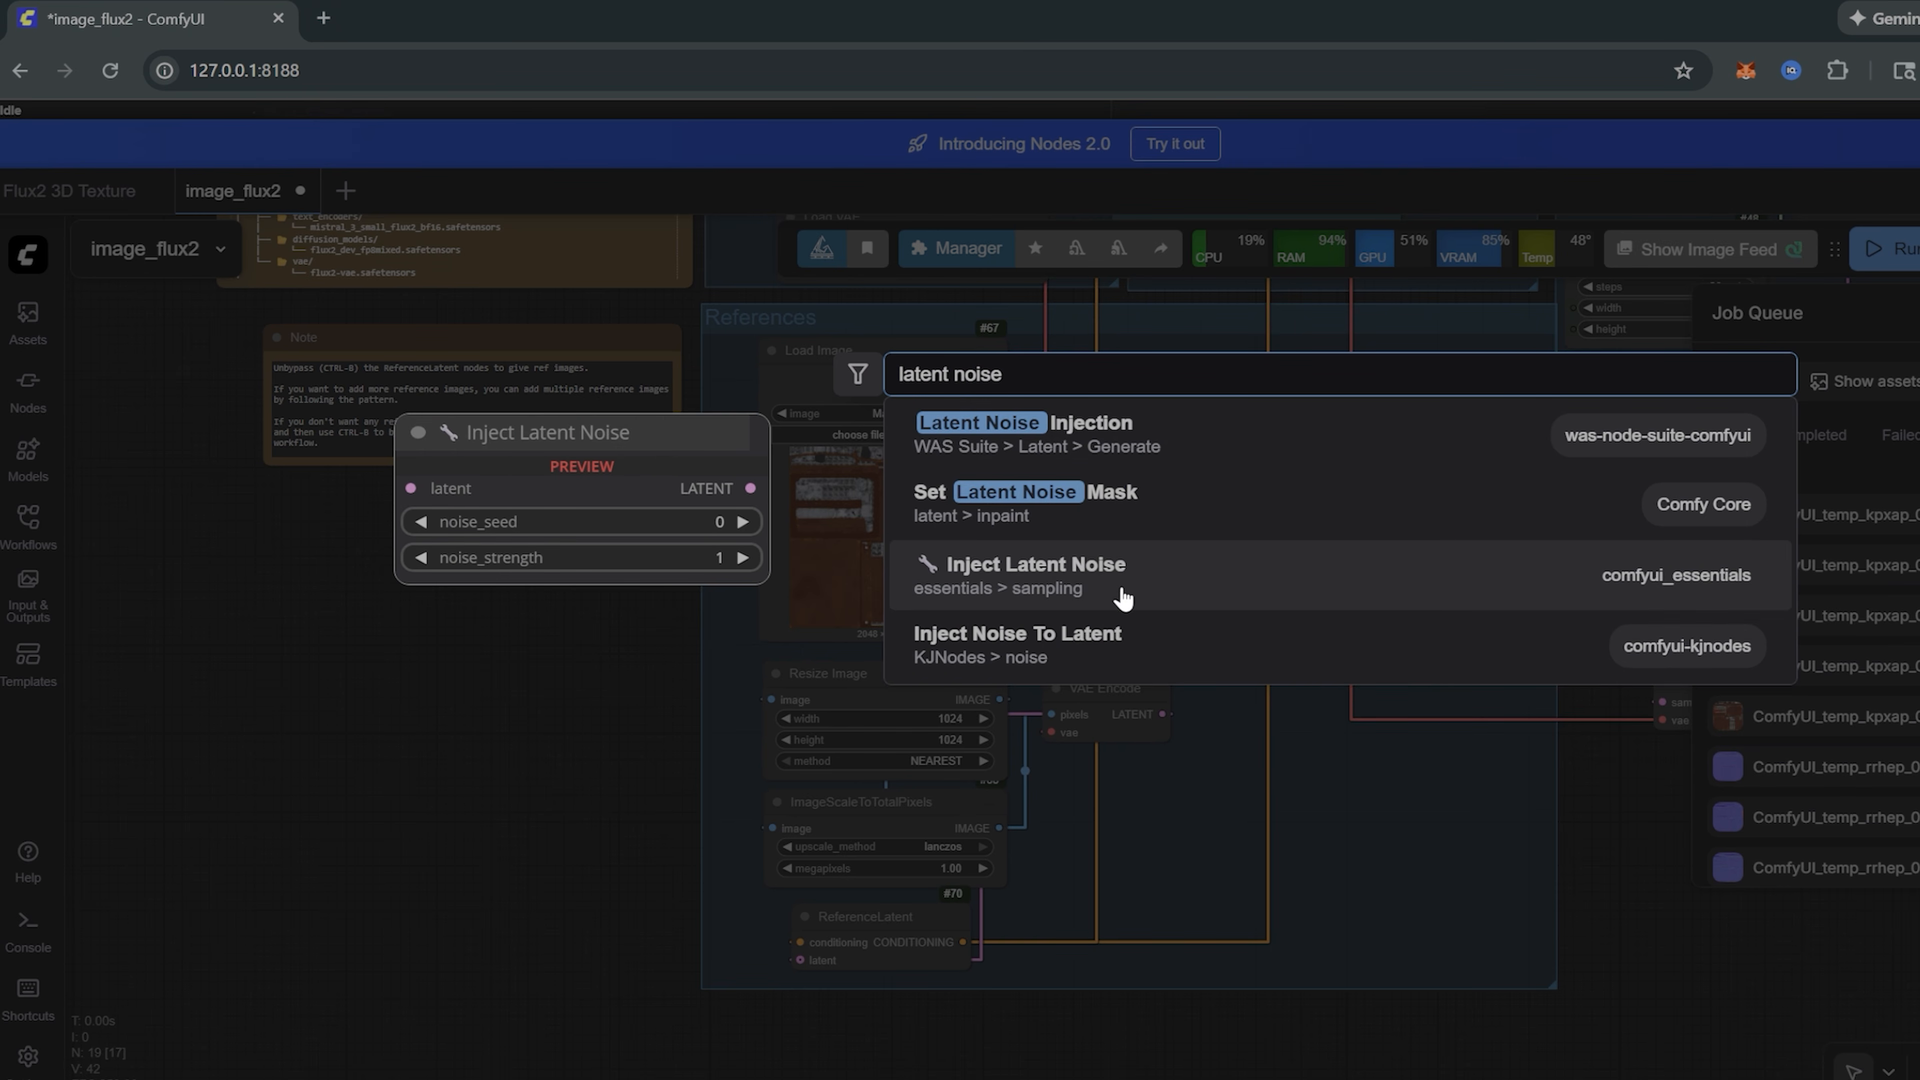
left_click(1073, 586)
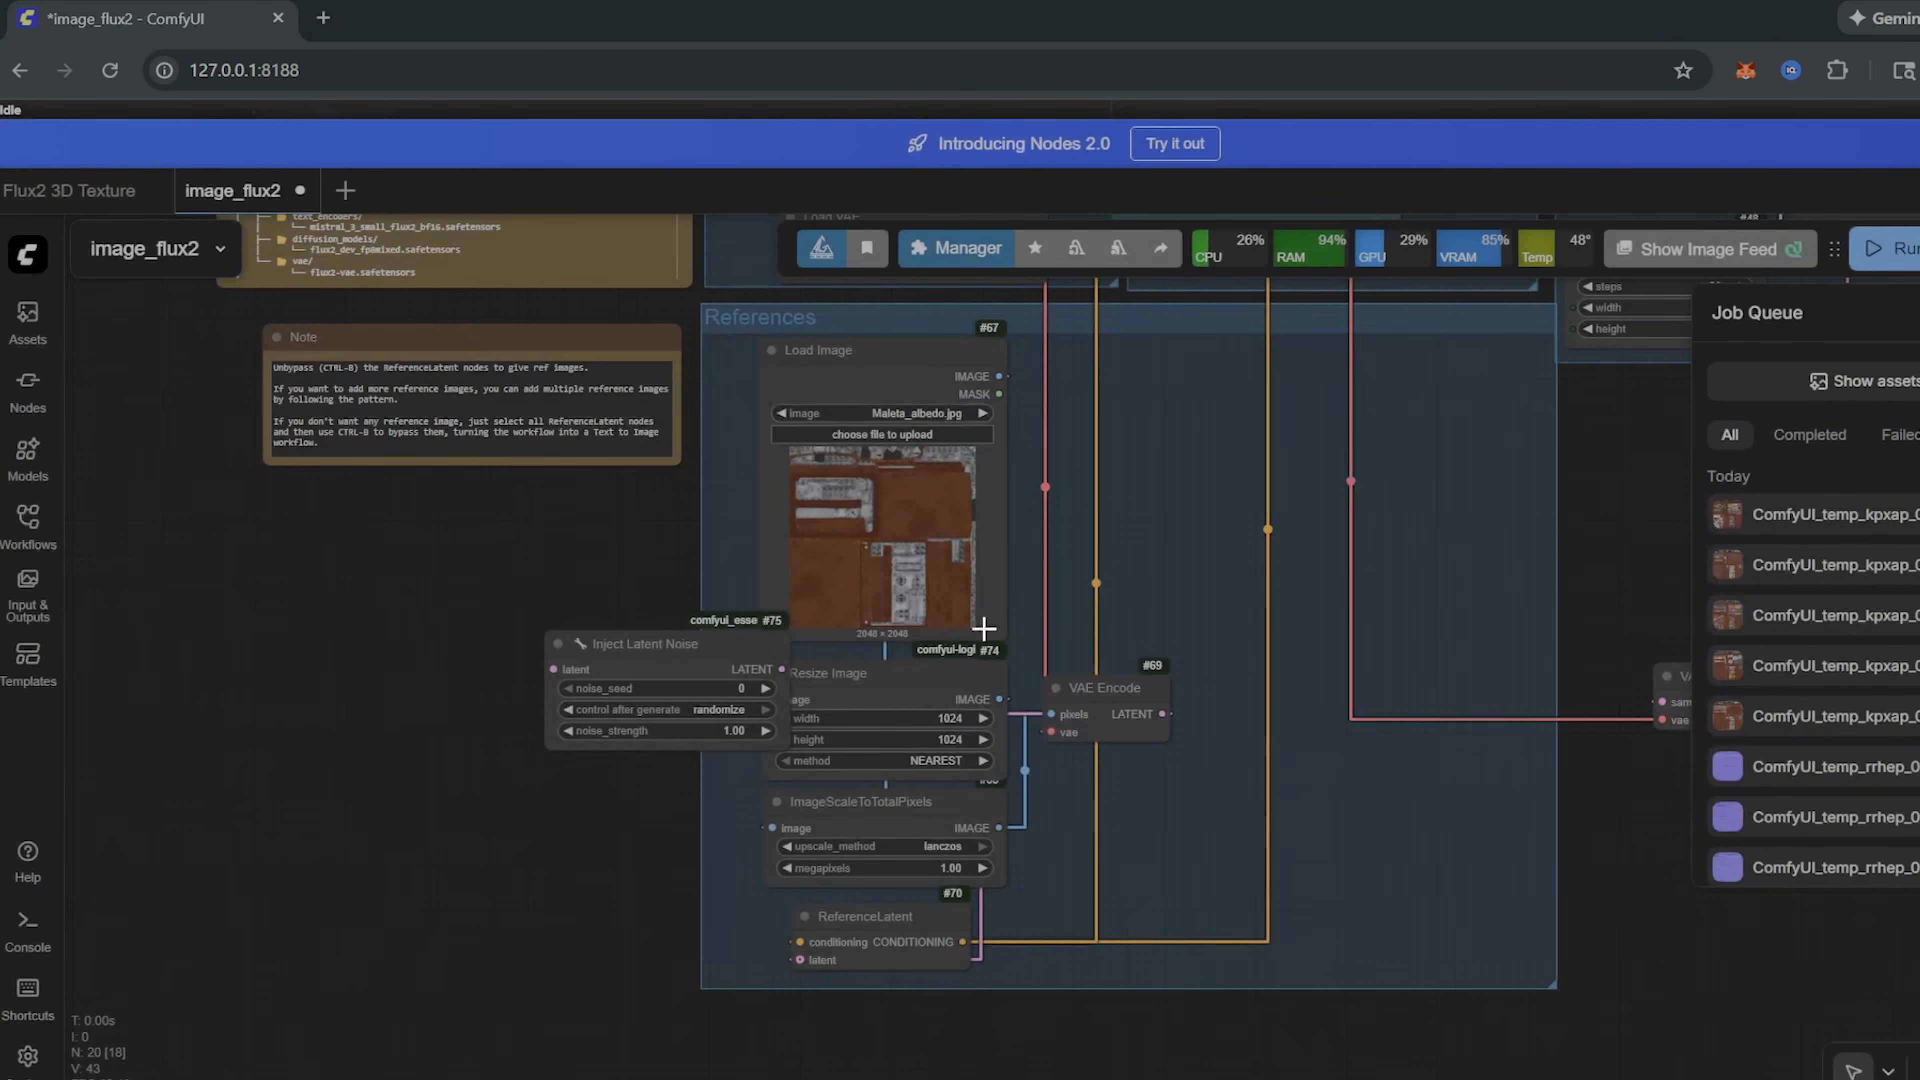
left_click_drag(650, 664, 1201, 743)
scroll(1191, 801, "up", 7)
scroll(1285, 726, "down", 4)
left_click_drag(989, 385, 1107, 597)
scroll(1194, 515, "up", 1)
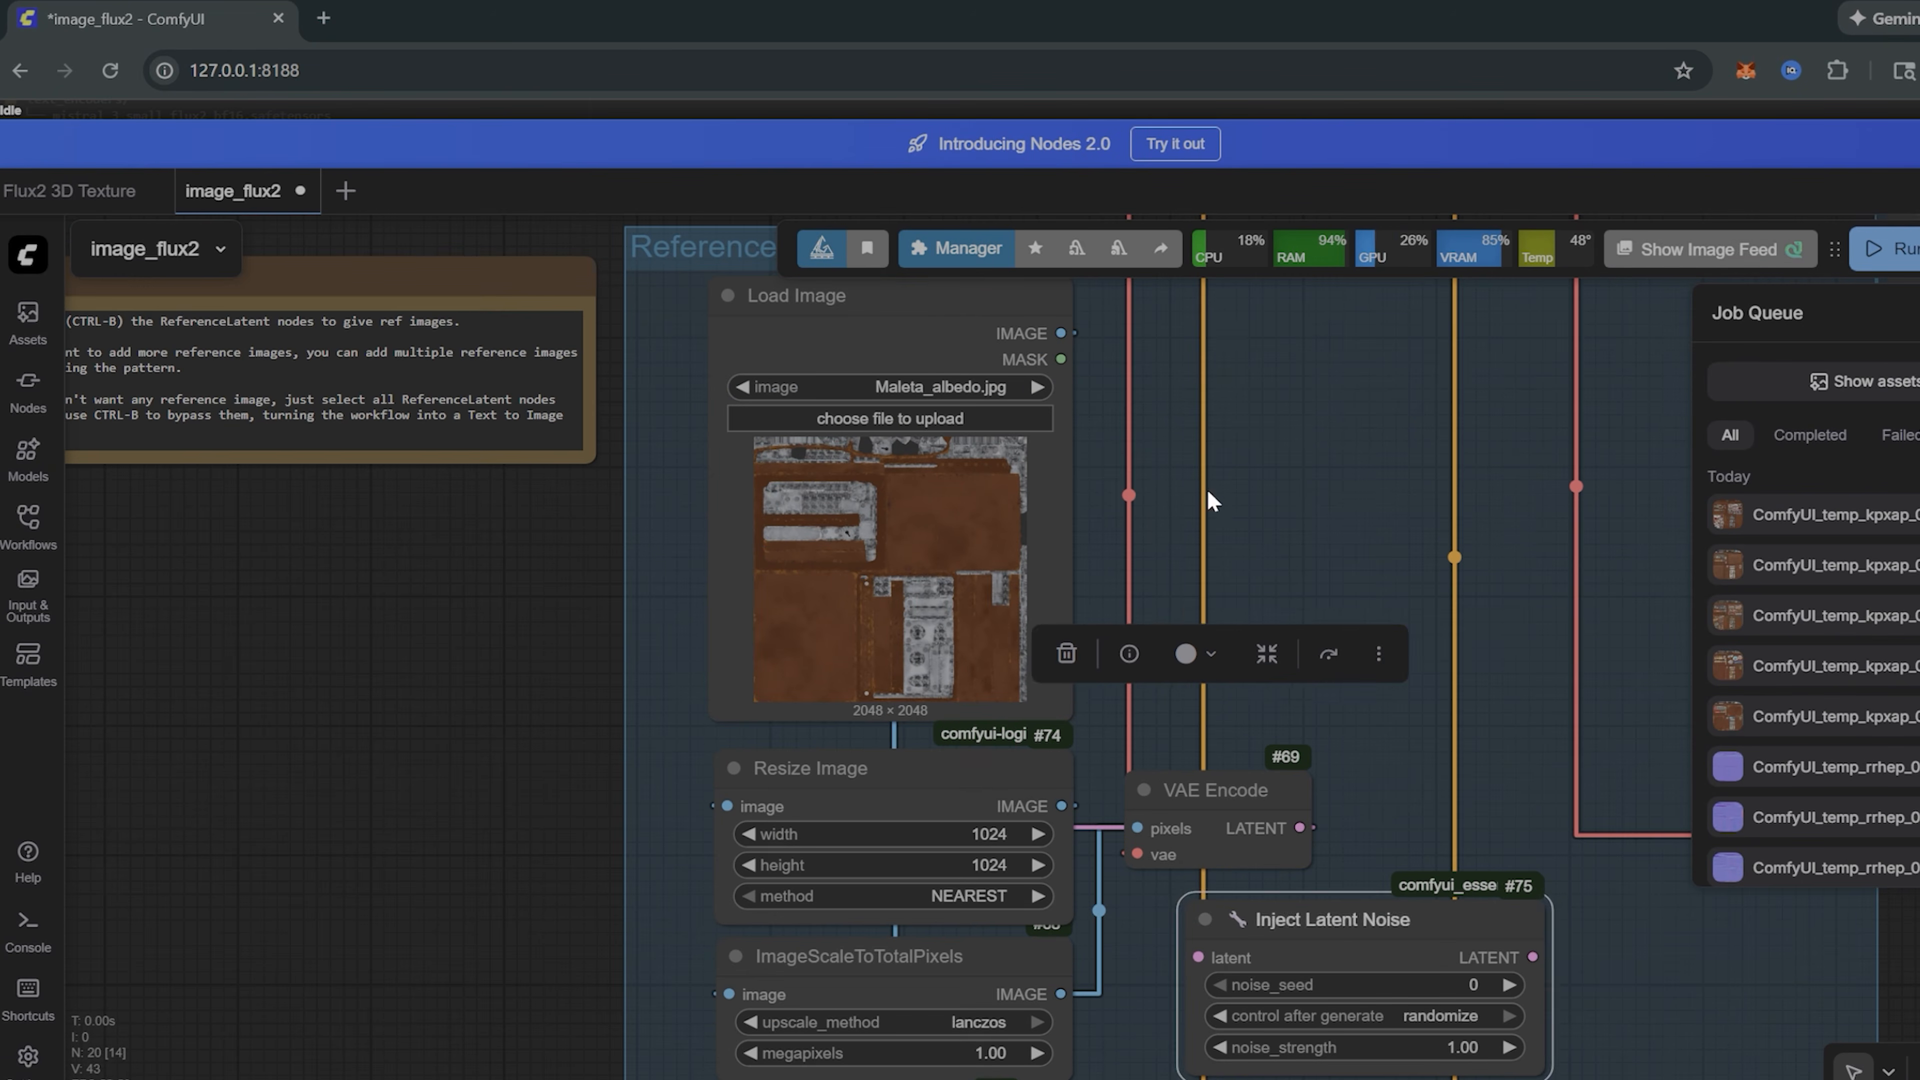
left_click(1206, 492)
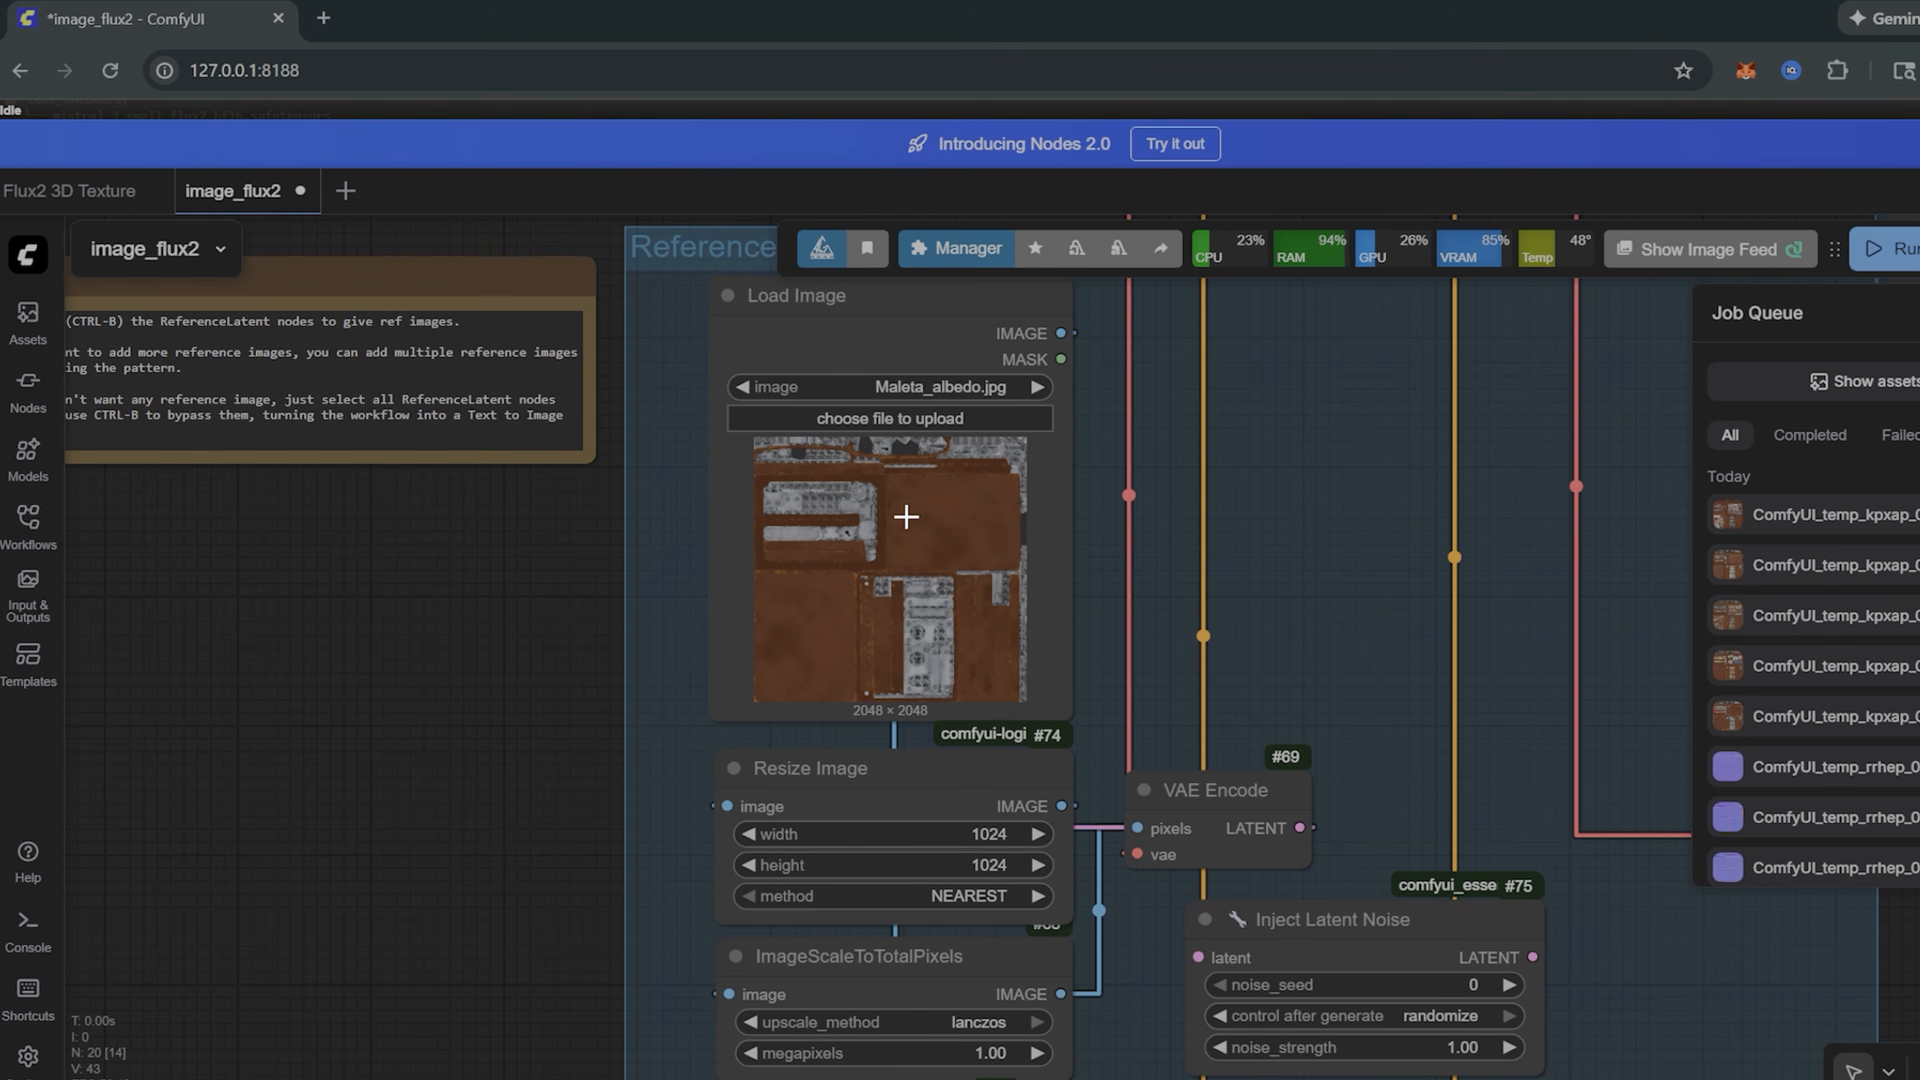
Step: Set the noise_strength of the Inject Latent Noise node to 0.2
scroll(923, 531, "up", 9)
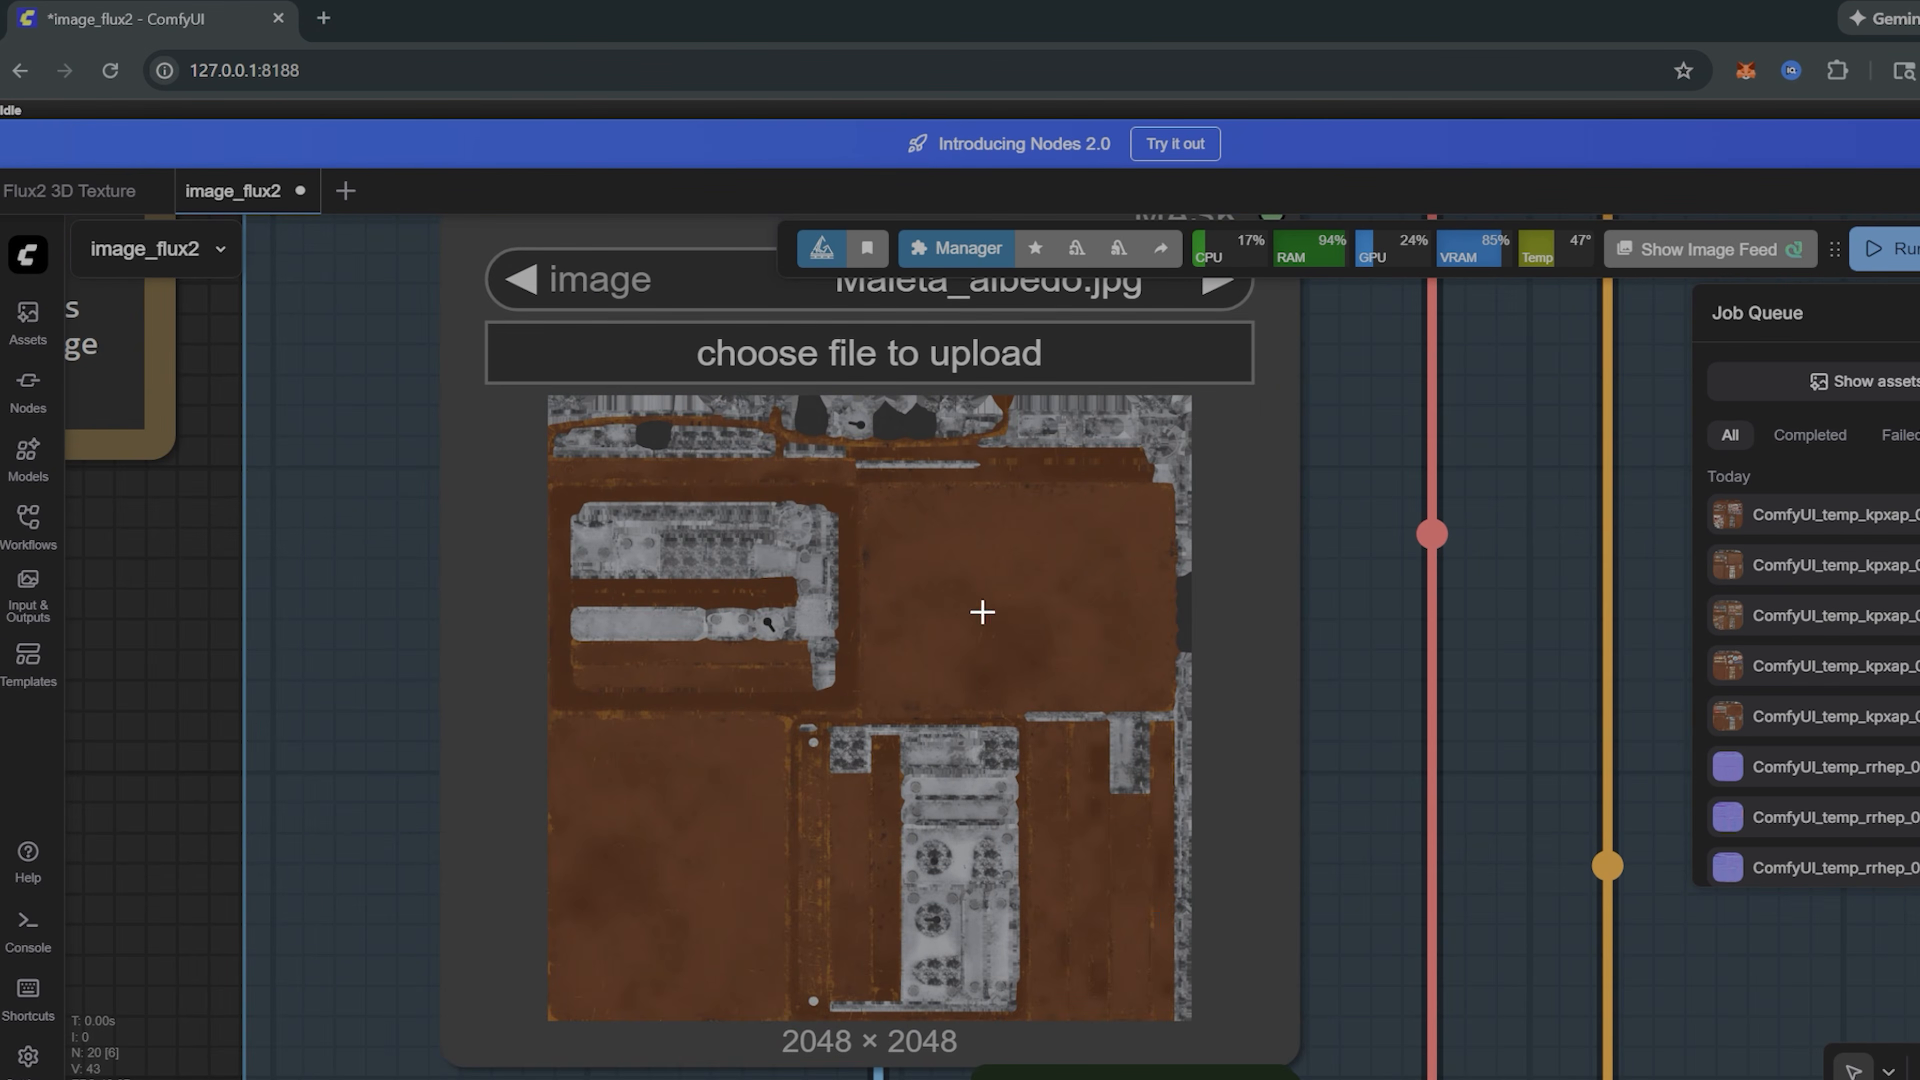
left_click_drag(1301, 832, 1290, 723)
left_click_drag(1050, 529, 1054, 531)
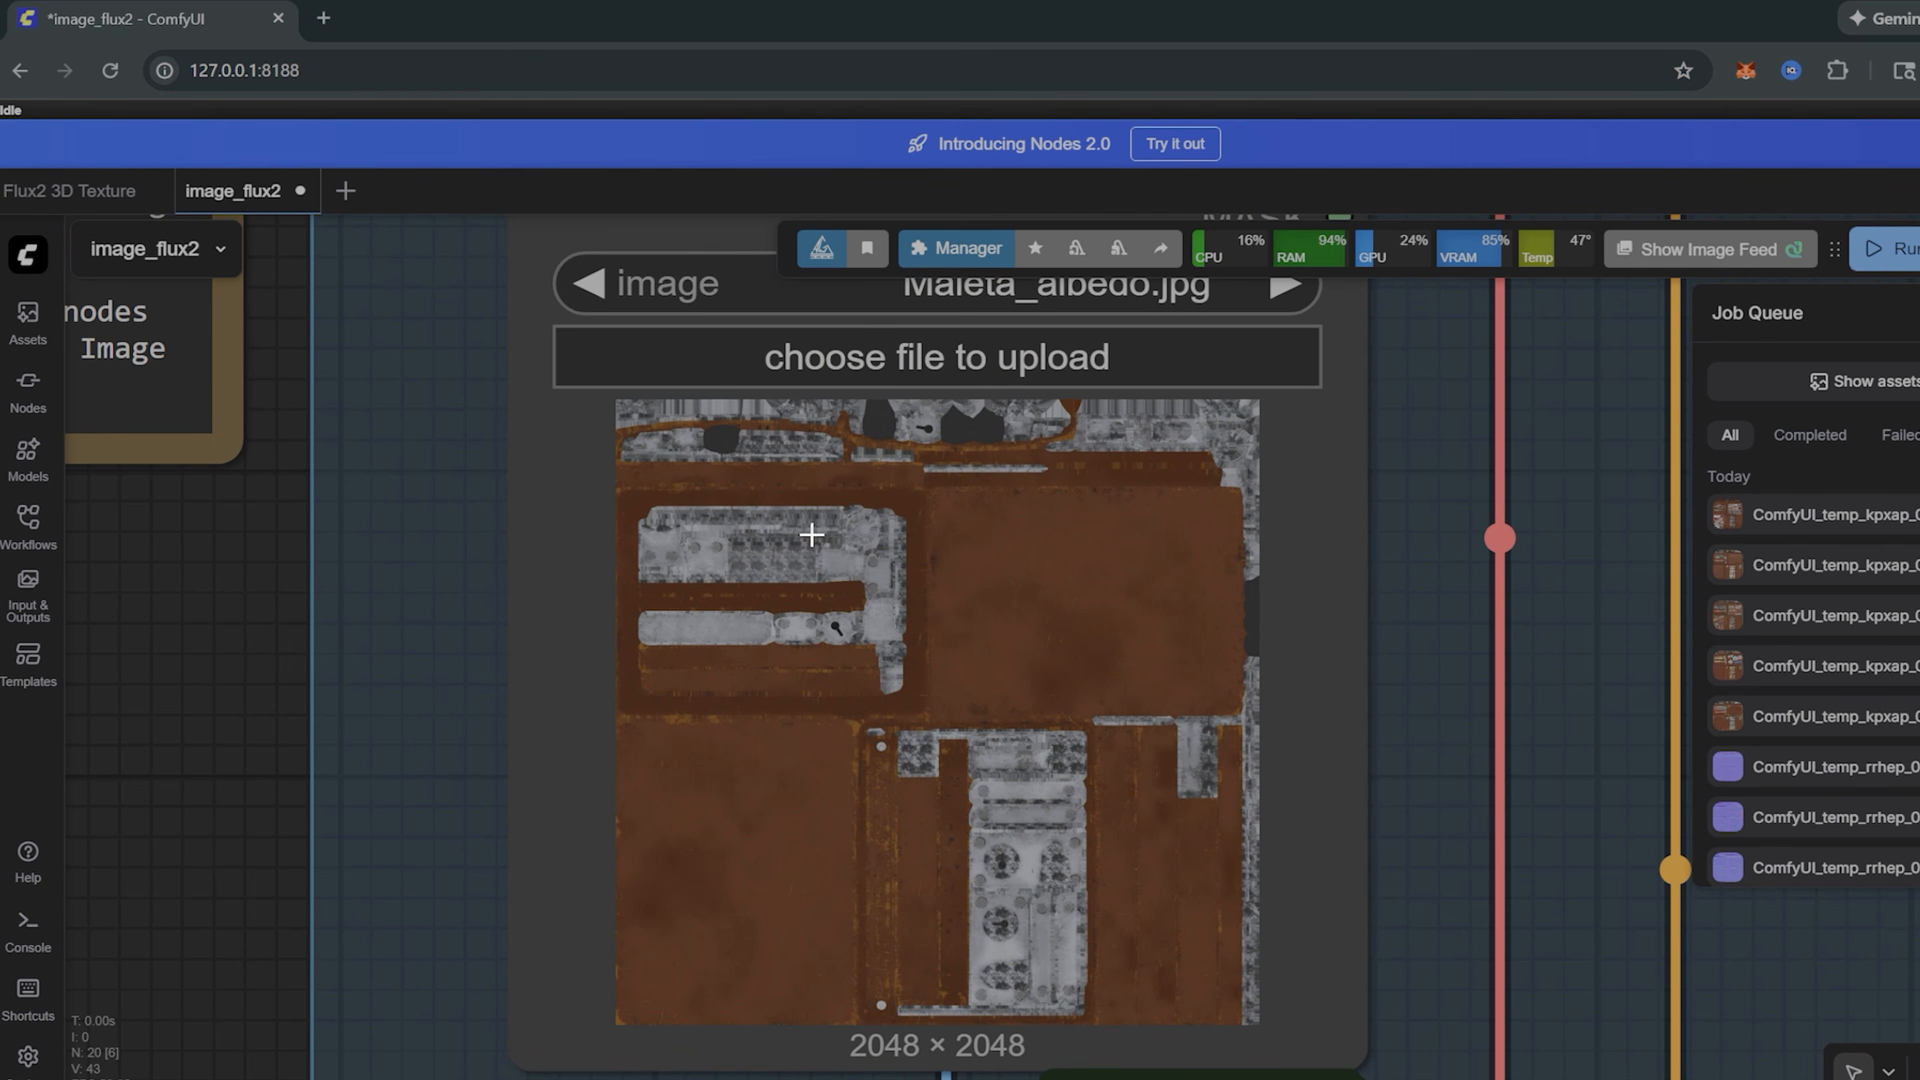
scroll(1009, 697, "down", 7)
left_click_drag(1337, 738, 1132, 407)
scroll(1517, 879, "up", 5)
left_click_drag(1610, 1029, 1384, 871)
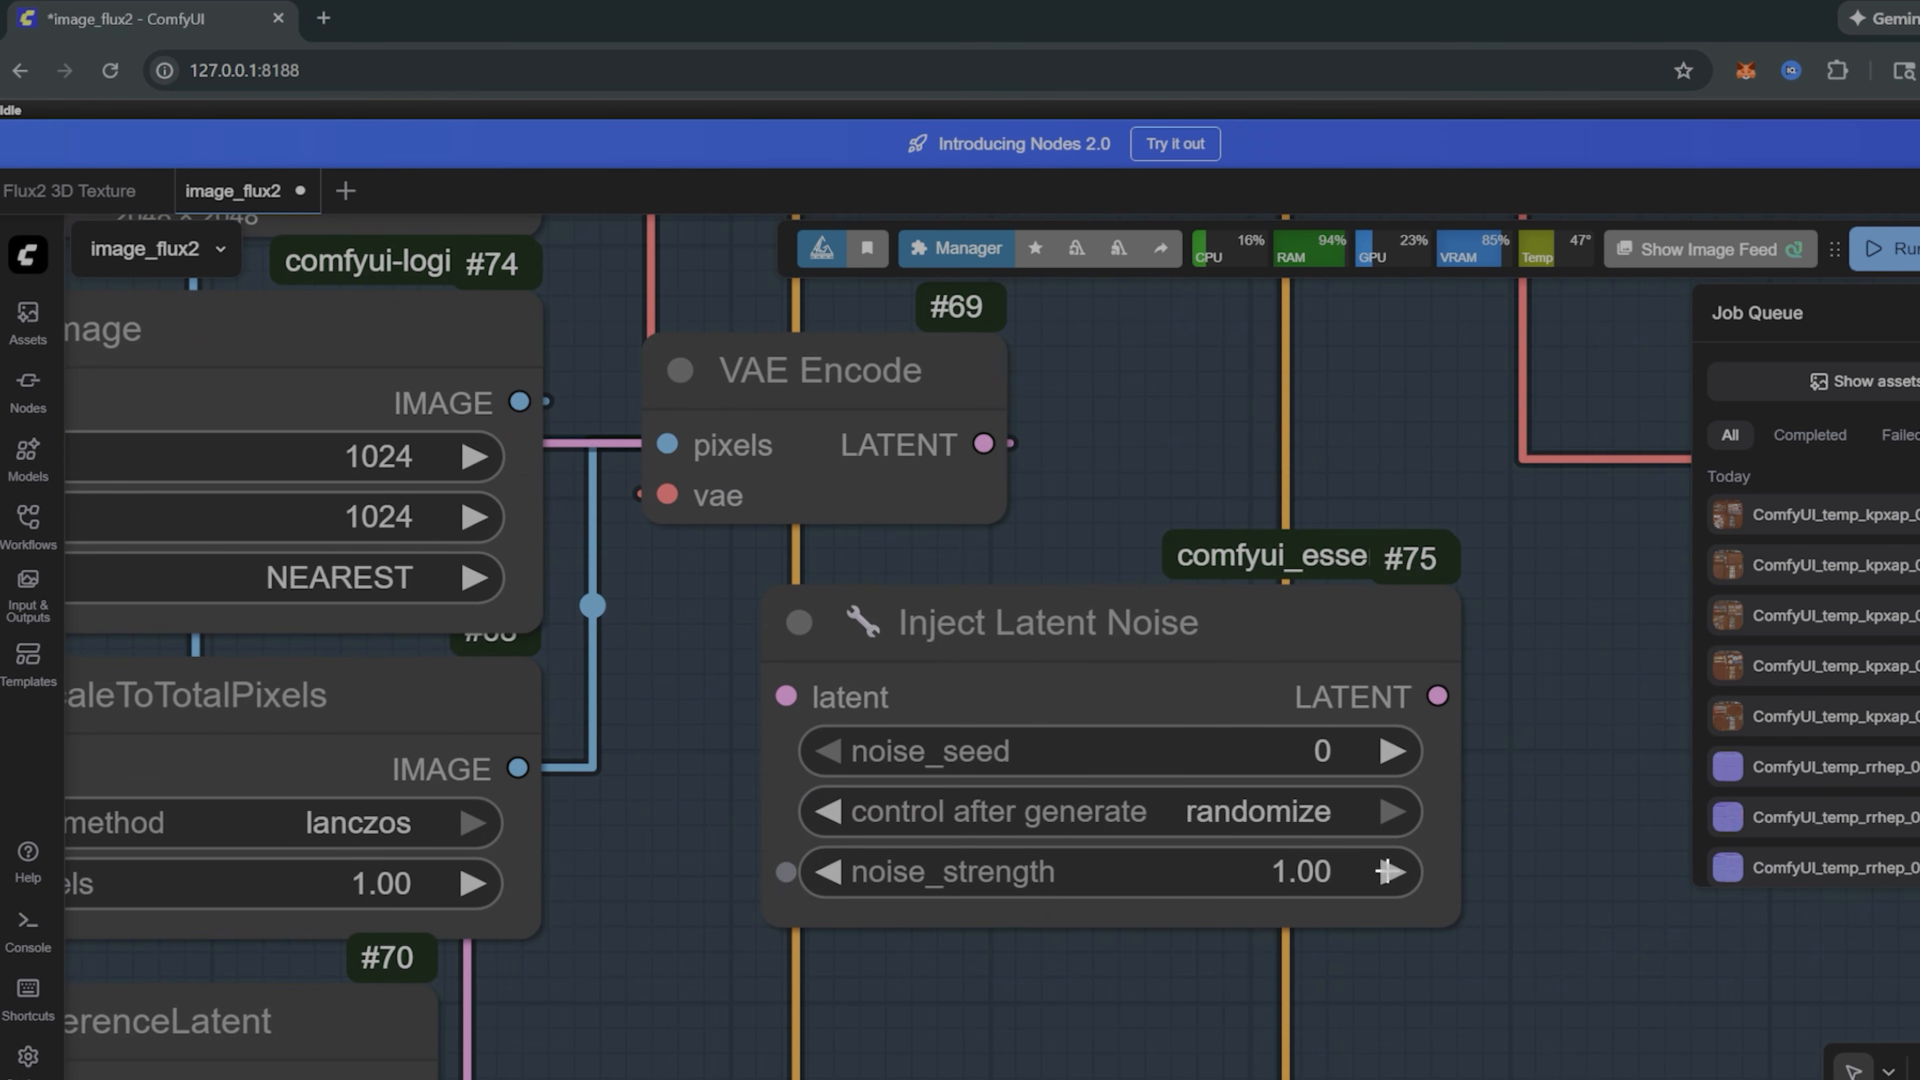
left_click(1296, 897)
type("0.2")
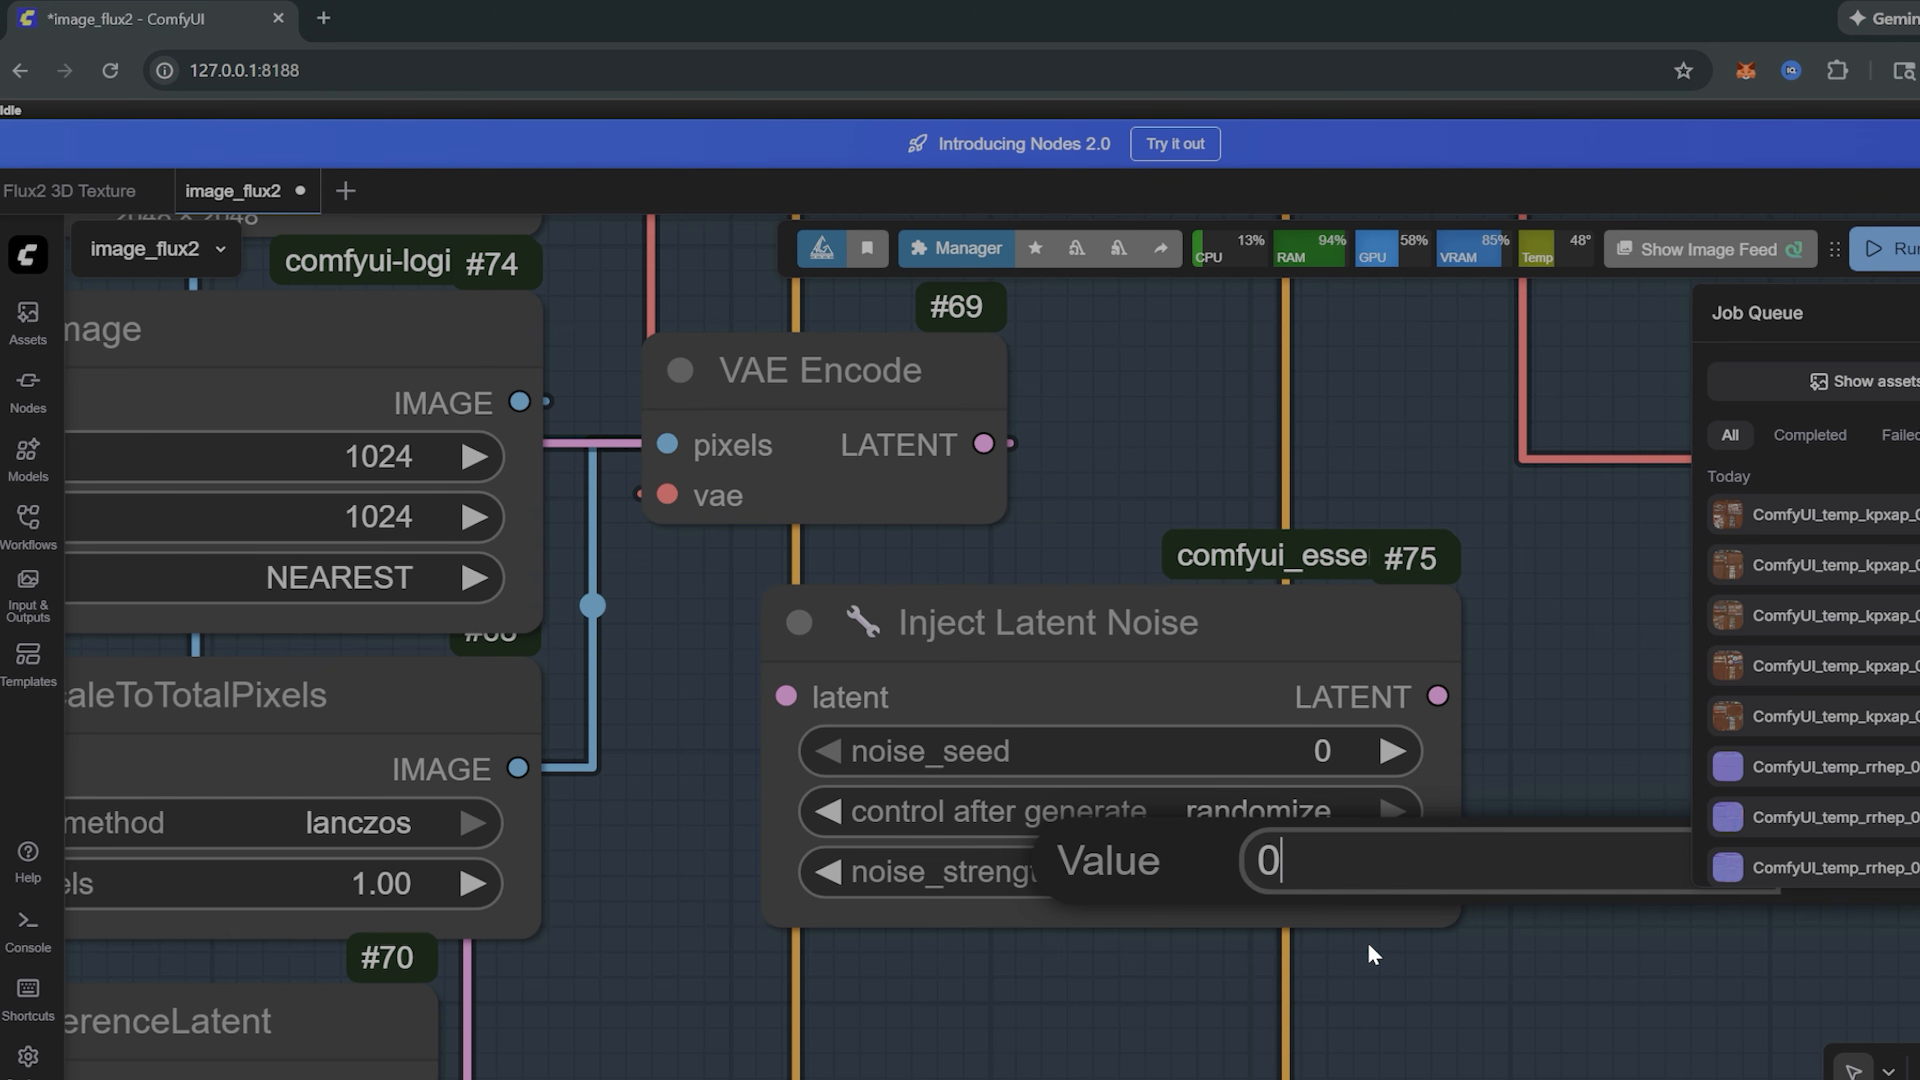
key("Return")
Step: Connect the VAE Encode LATENT output to the latent input of Inject Latent Noise
scroll(1319, 670, "down", 5)
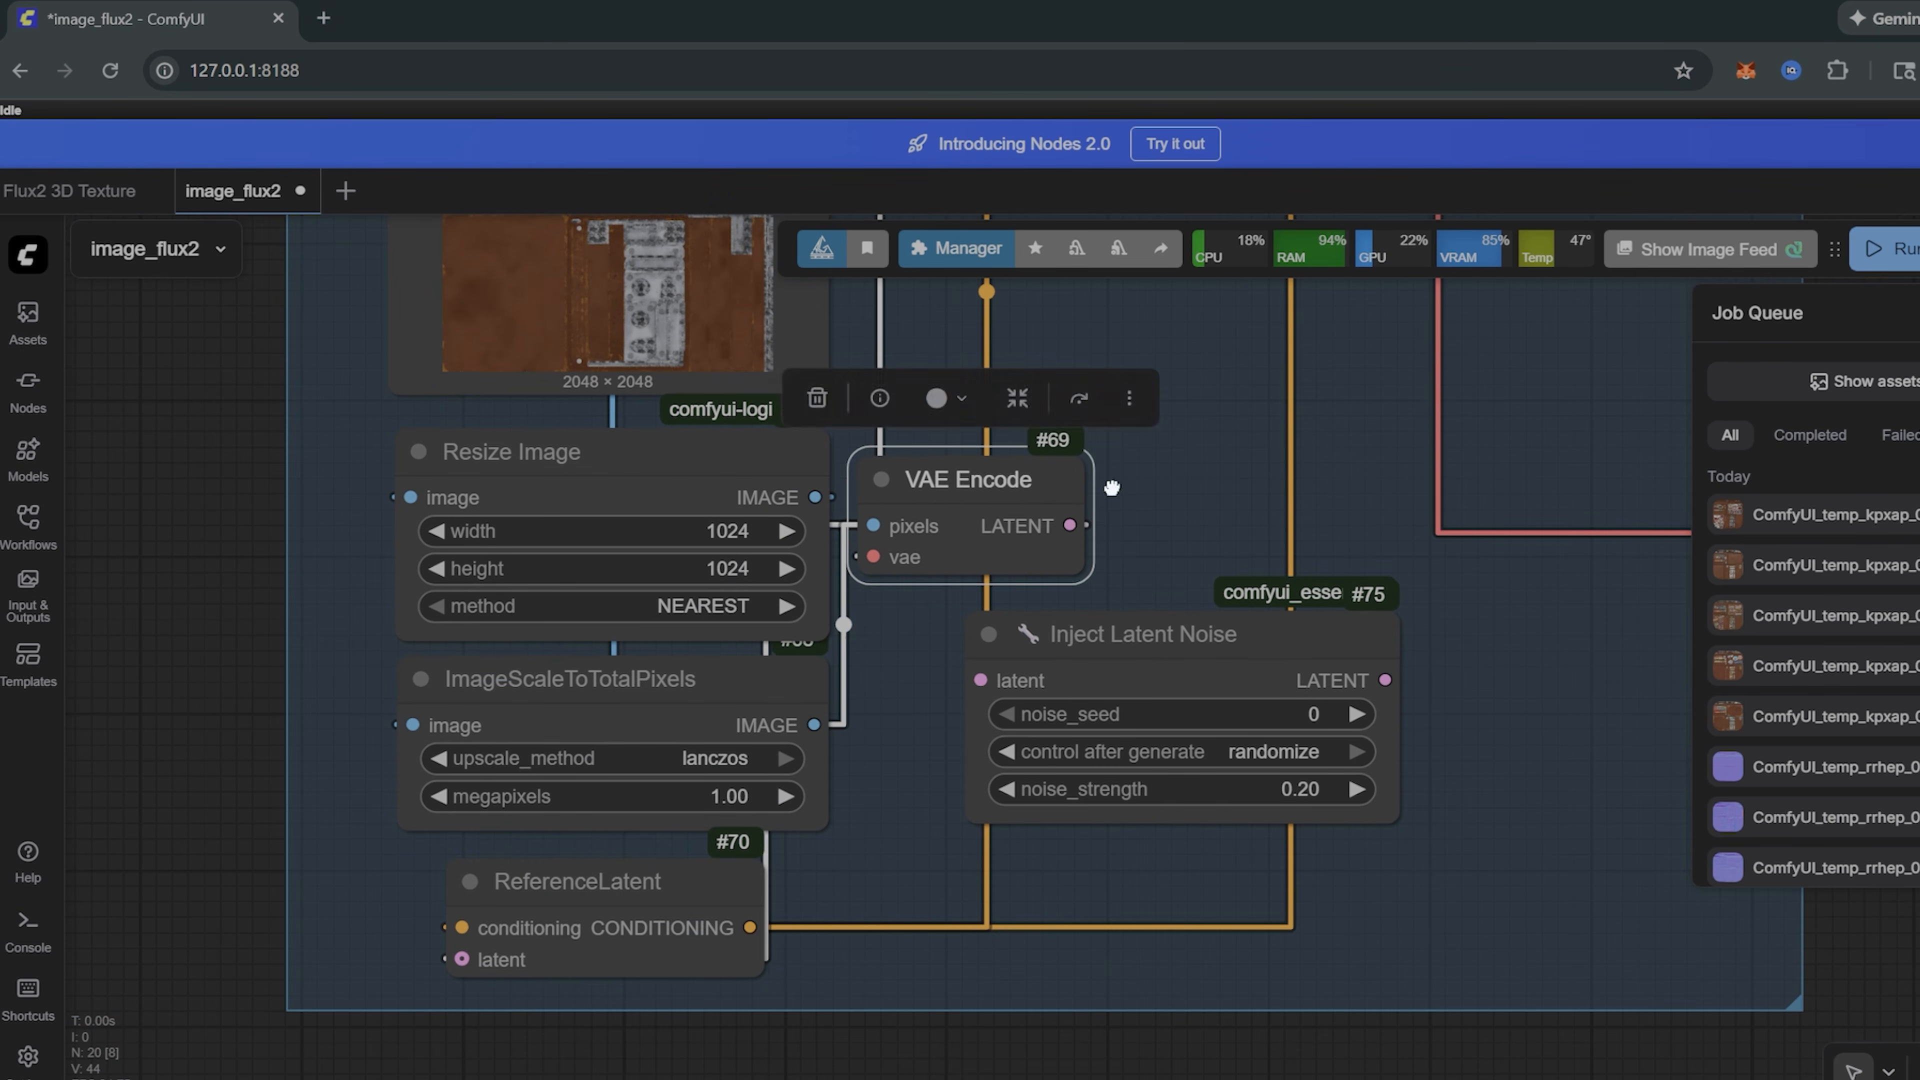
left_click_drag(1069, 525, 1073, 539)
left_click_drag(1239, 423, 843, 594)
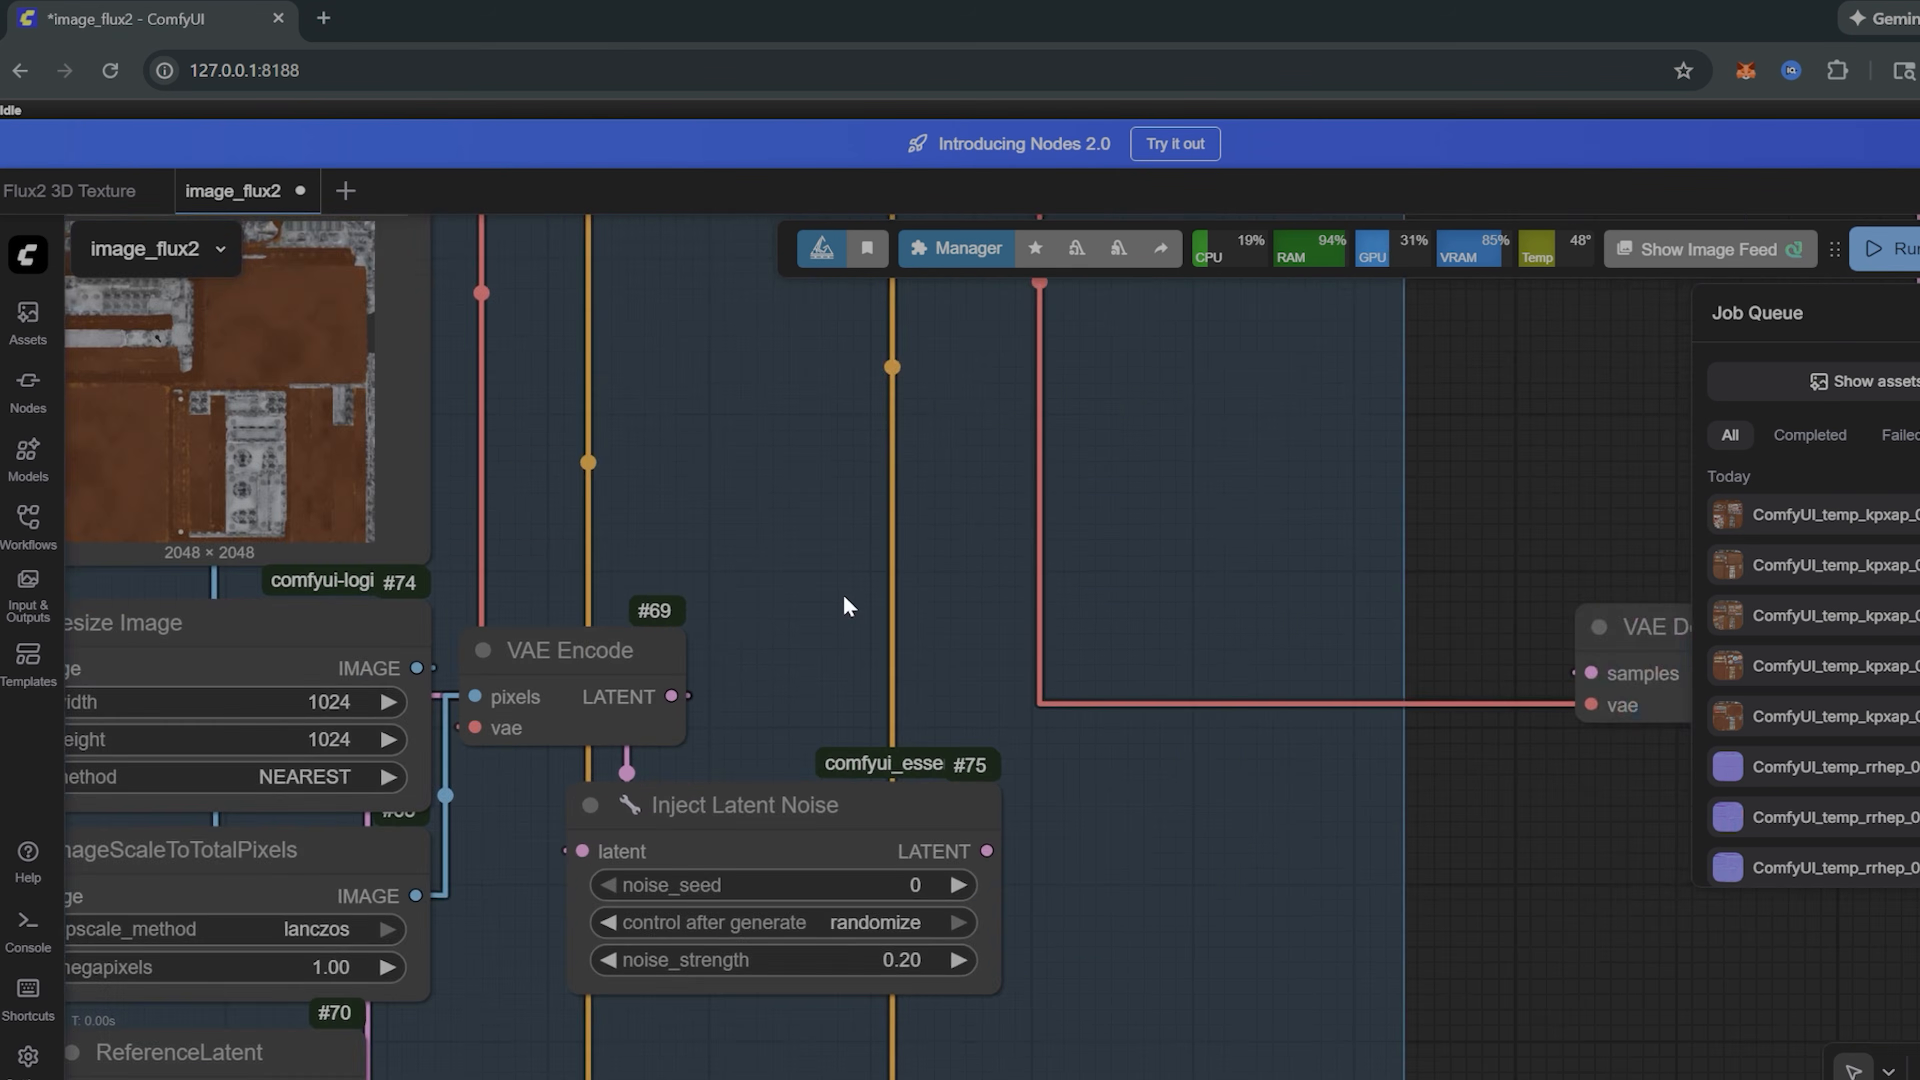
Step: Connect the Inject Latent Noise LATENT output to the latent_image input of SamplerCustomAdvanced
scroll(839, 596, "down", 4)
left_click_drag(816, 747, 813, 740)
scroll(1179, 446, "down", 4)
left_click_drag(1190, 443, 929, 982)
scroll(1251, 508, "up", 4)
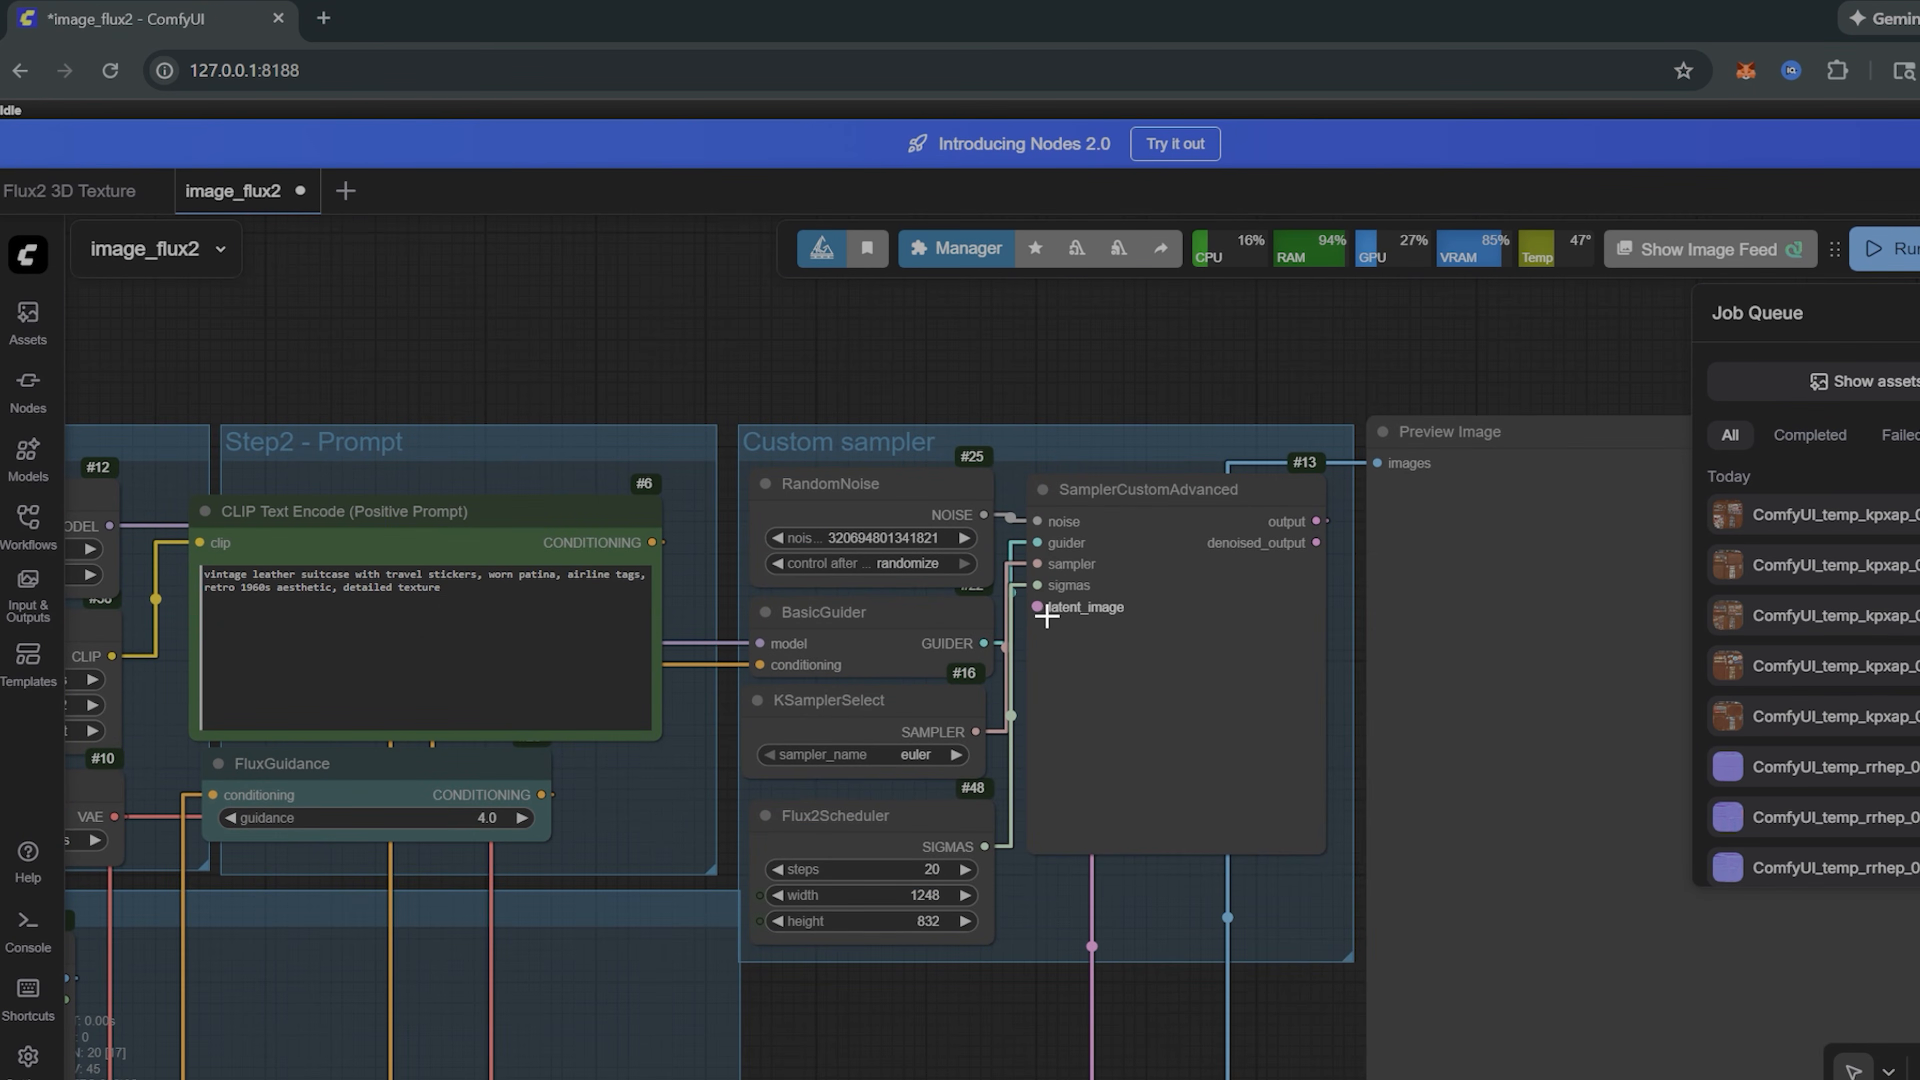
scroll(1042, 614, "down", 3)
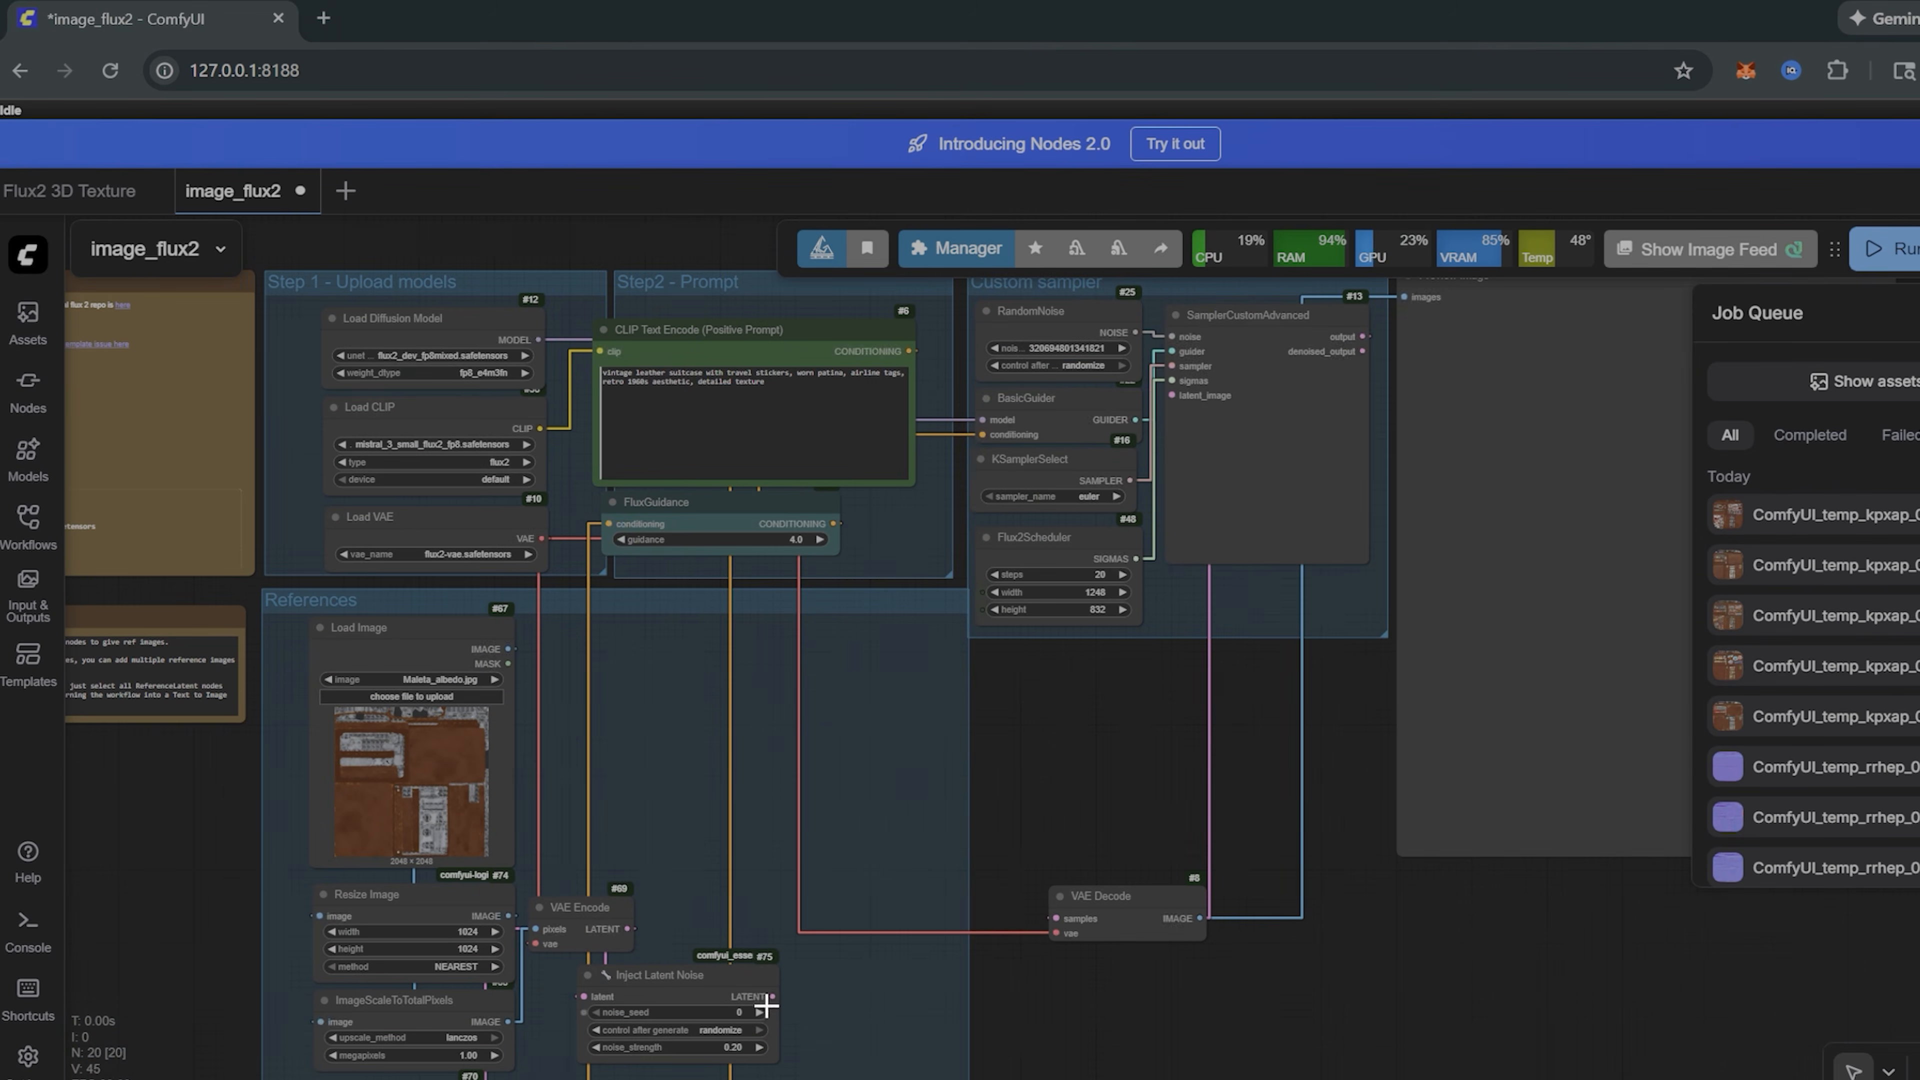
left_click_drag(1053, 856, 1163, 666)
scroll(1163, 666, "up", 3)
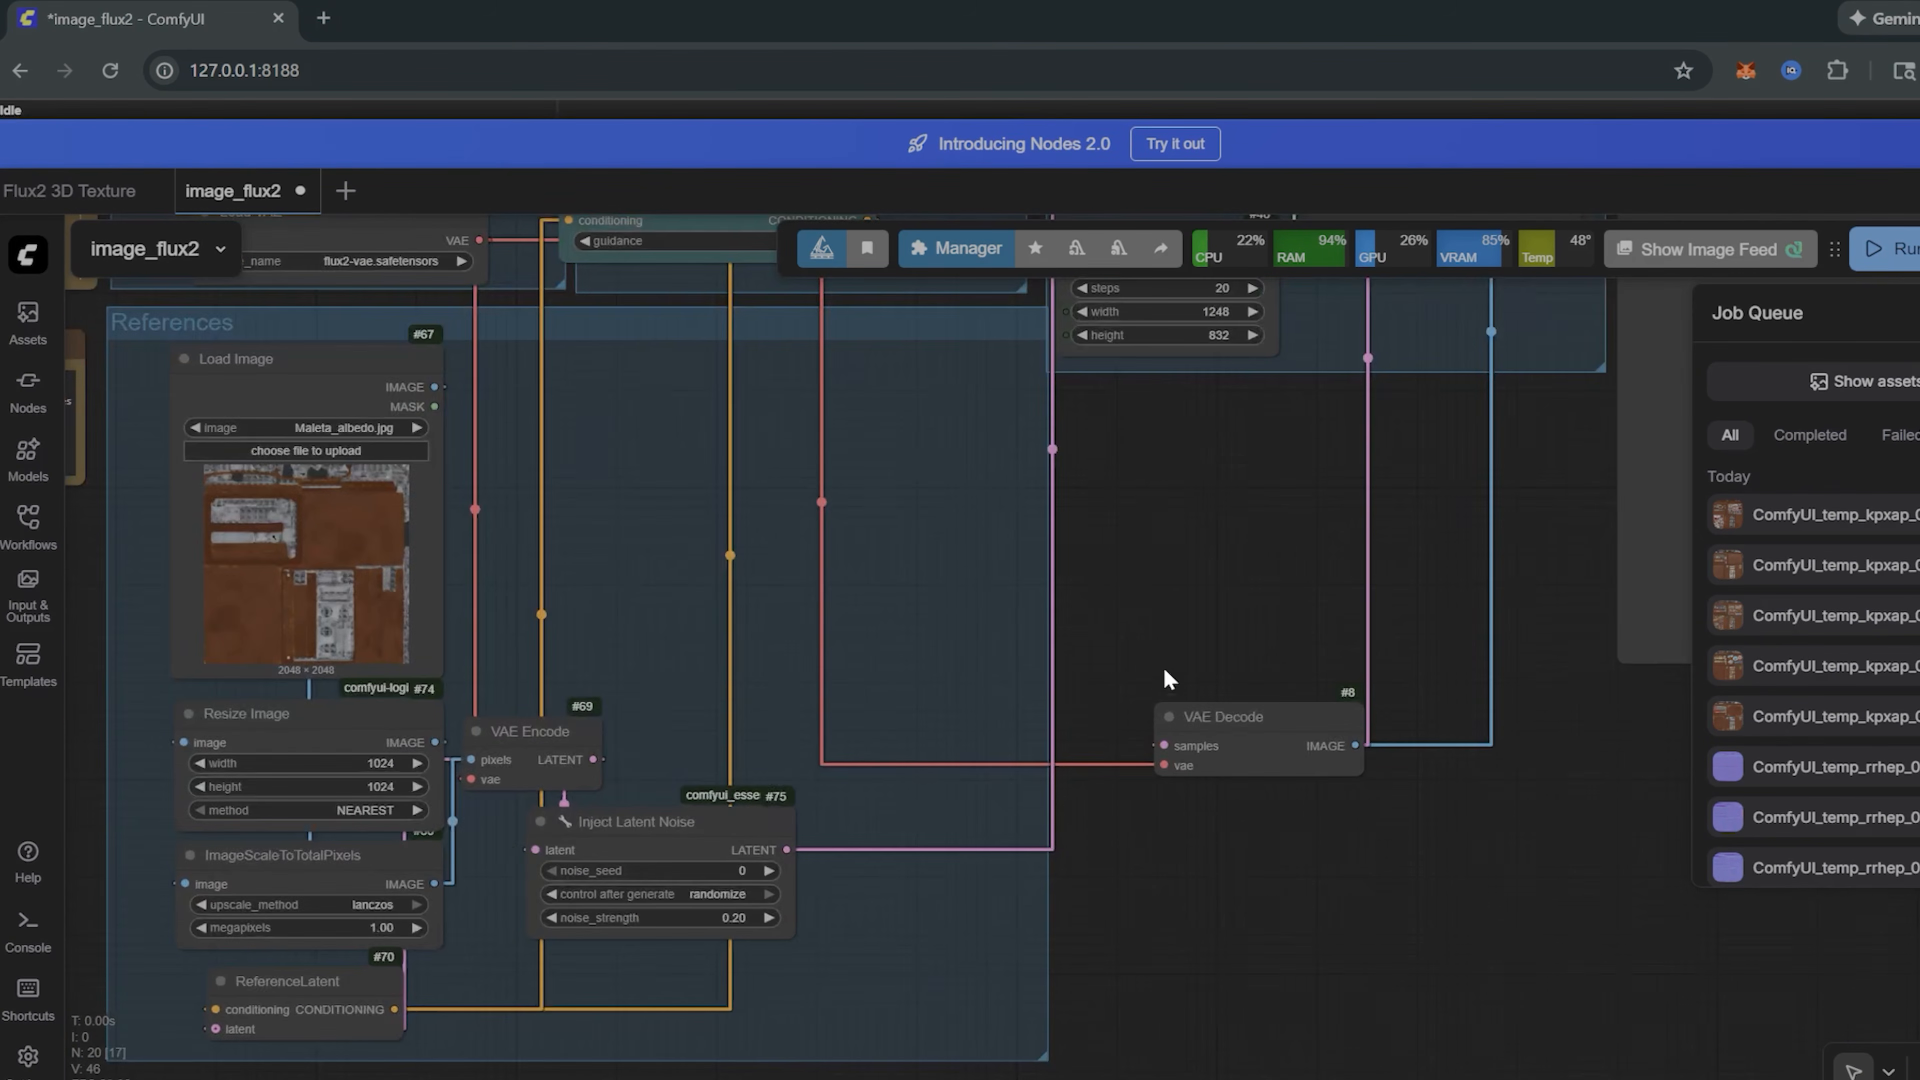
Step: Examine the albedo texture in Load Image and review the rewired graph through to the Preview Image node
scroll(1268, 523, "down", 3)
left_click_drag(1268, 524, 908, 665)
scroll(840, 716, "up", 4)
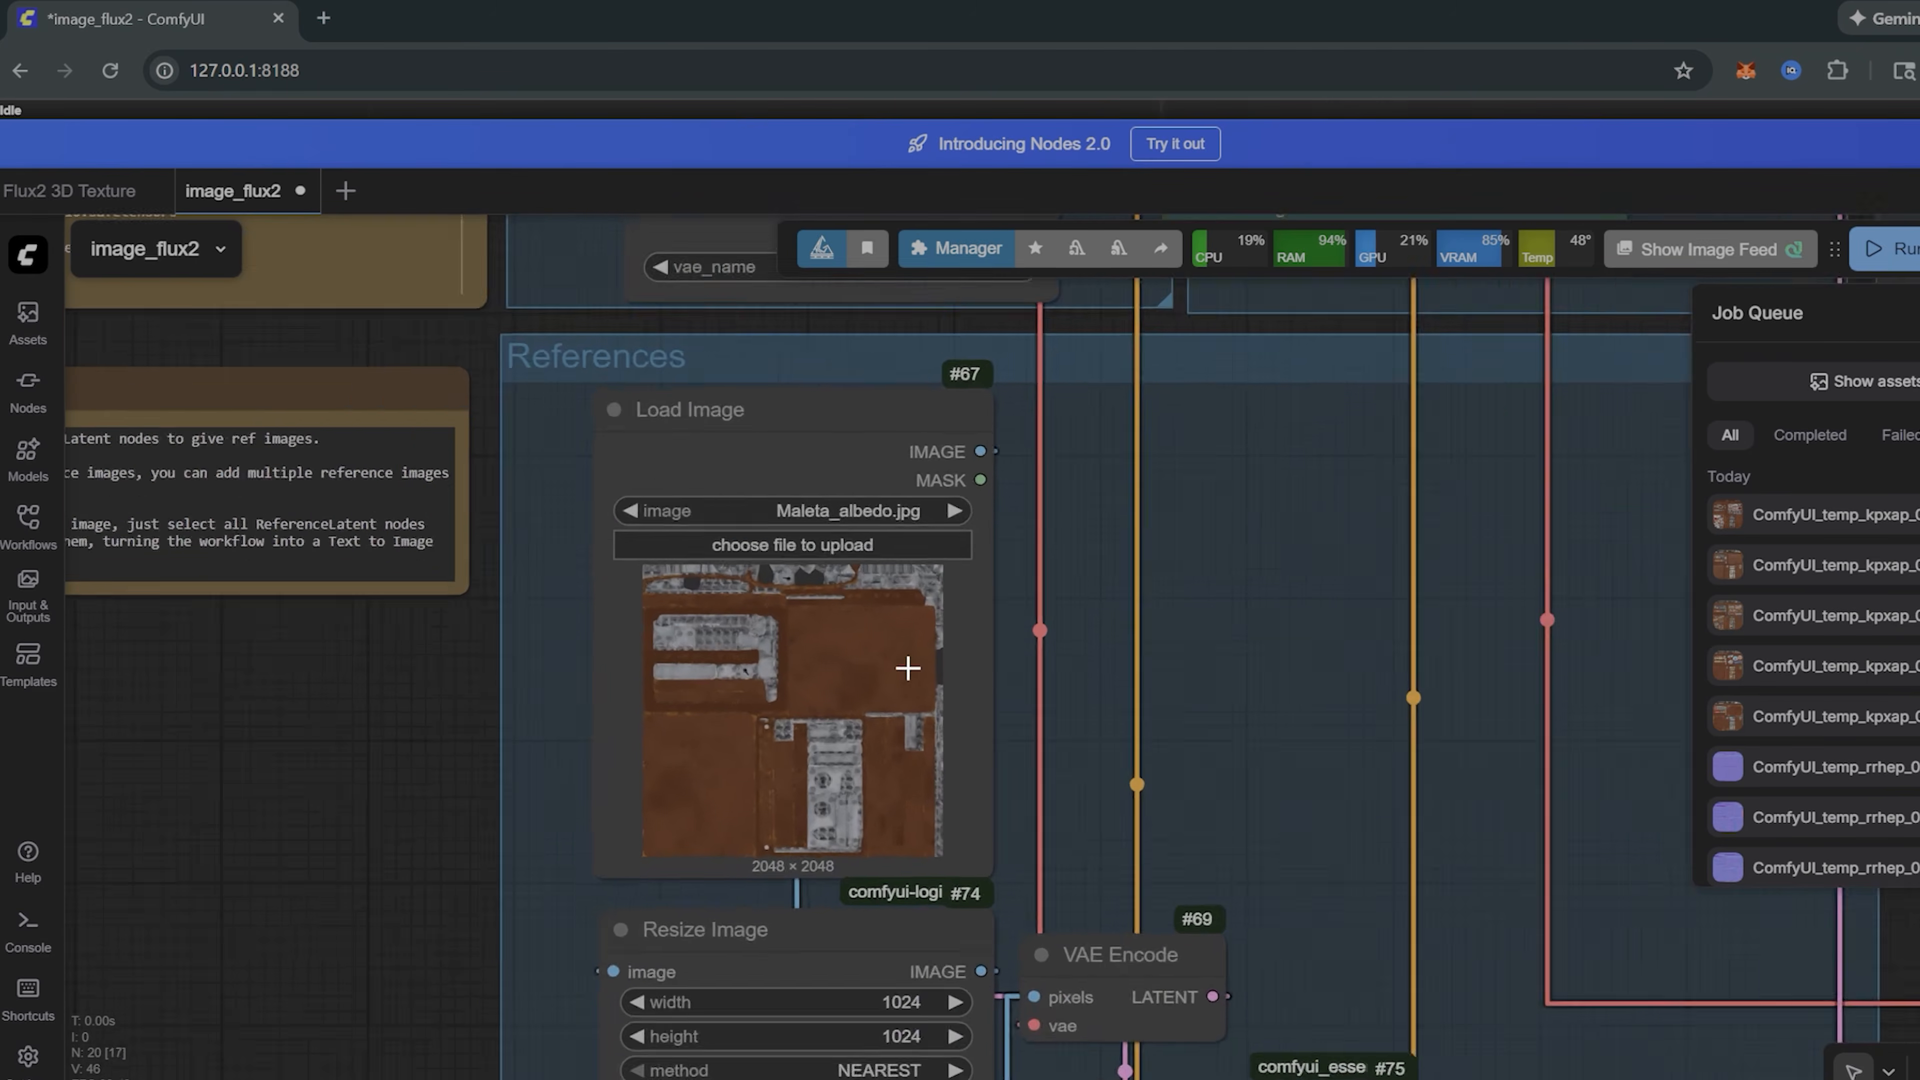
scroll(699, 707, "up", 5)
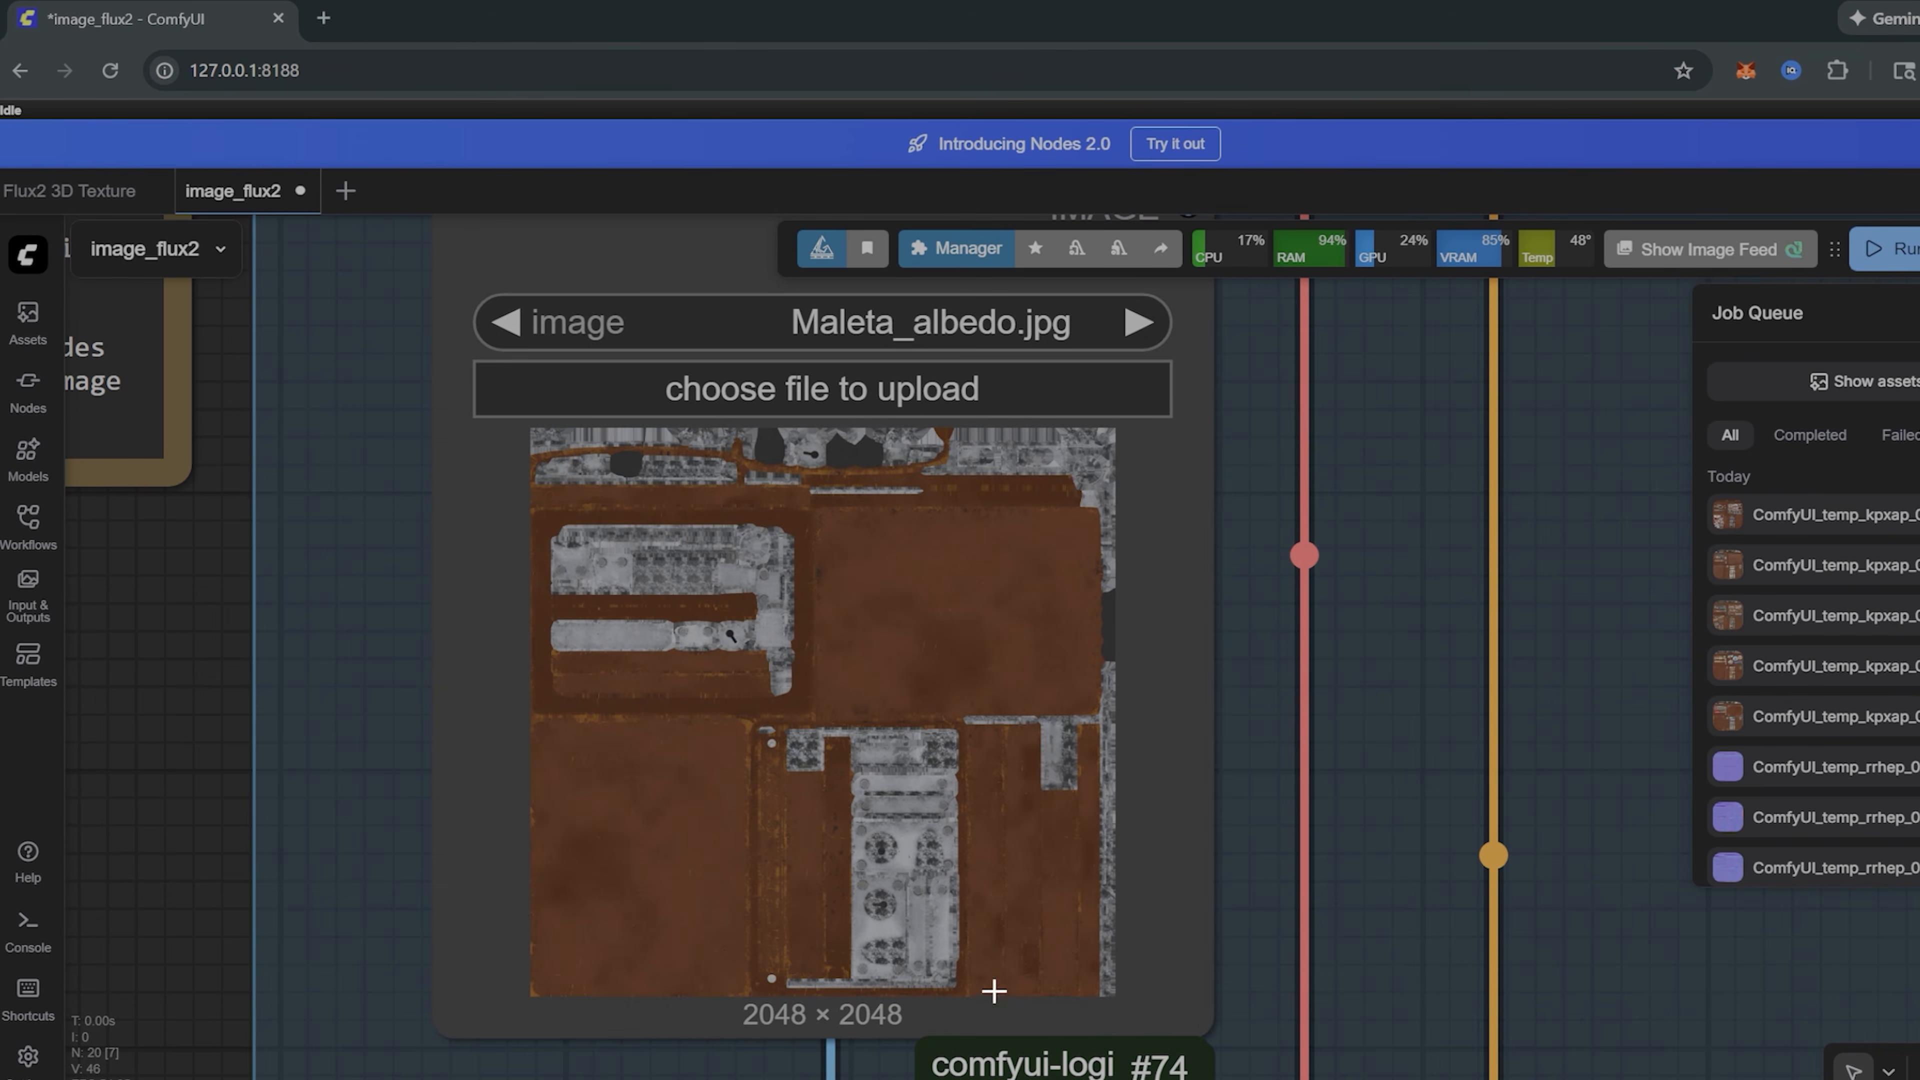
scroll(1295, 680, "down", 12)
left_click_drag(1296, 707, 869, 680)
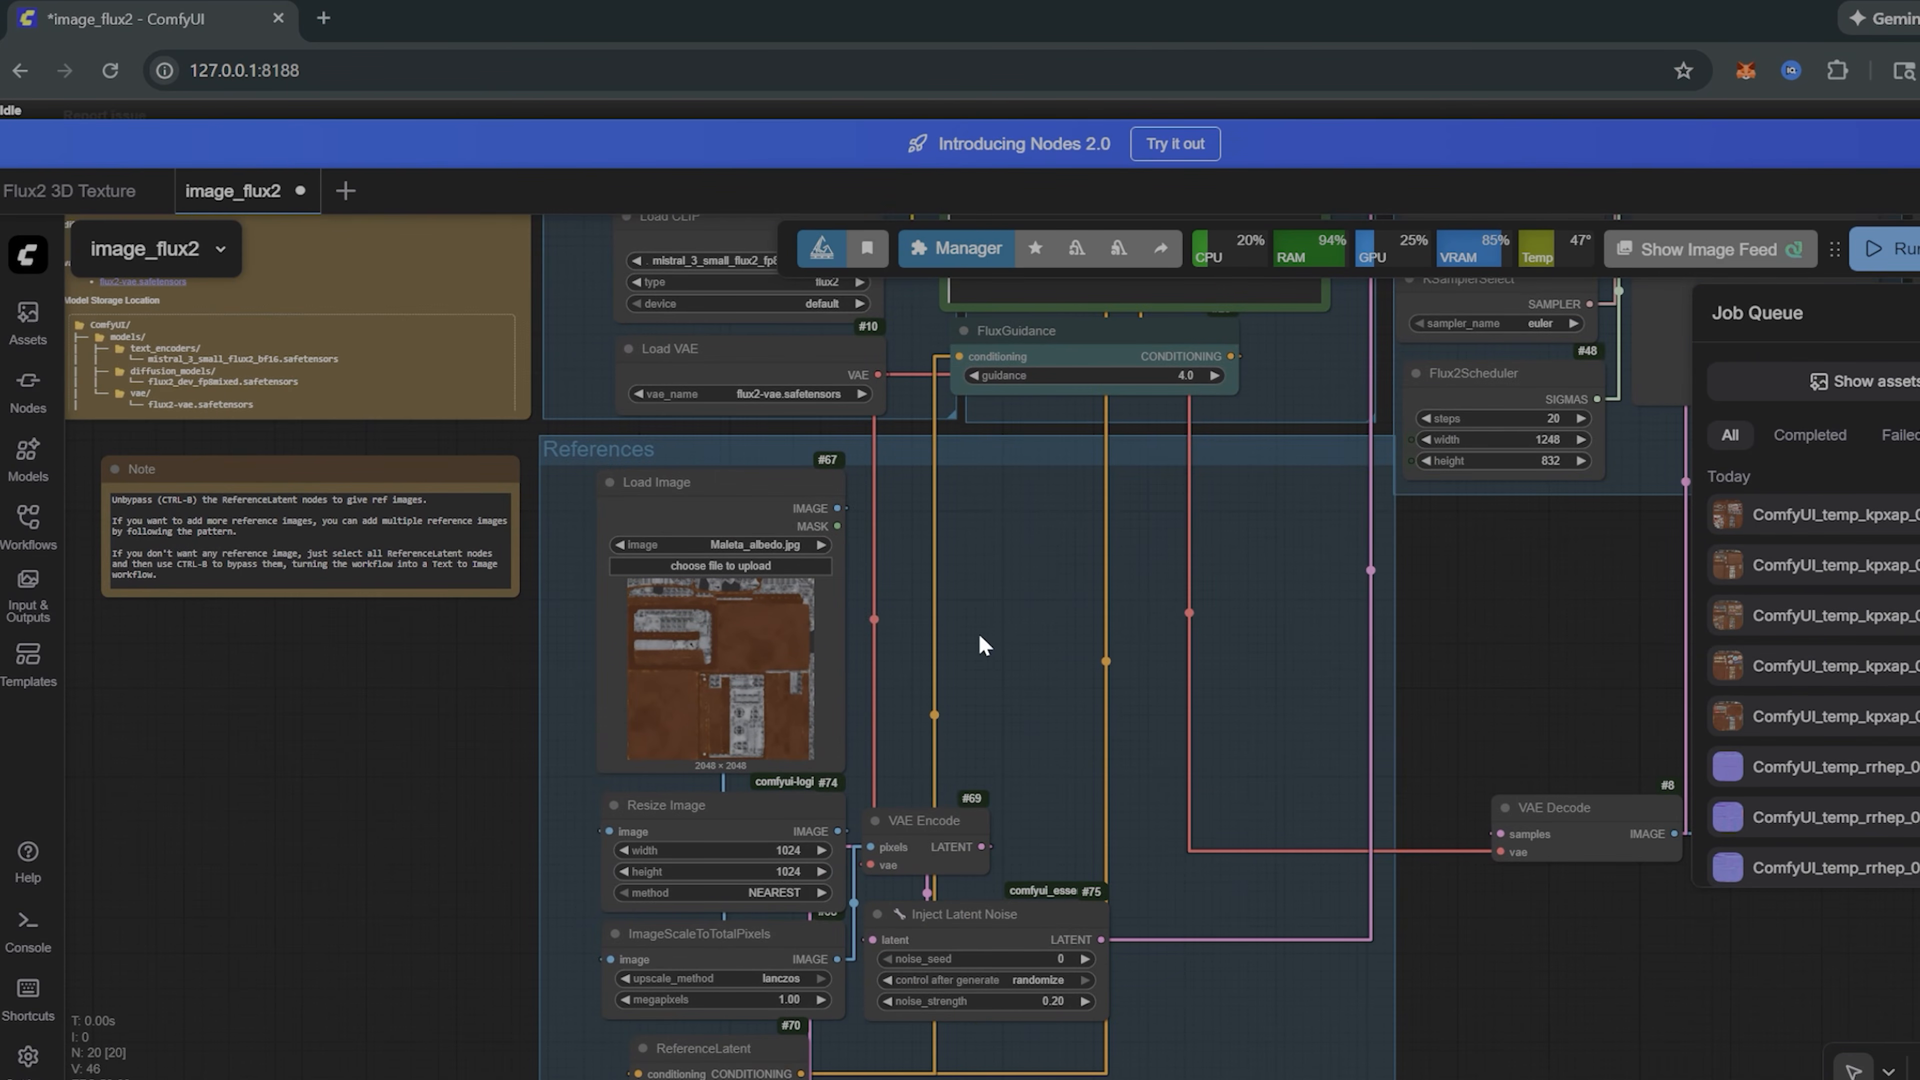
scroll(983, 653, "down", 5)
left_click_drag(1587, 521, 1222, 519)
scroll(1221, 519, "up", 3)
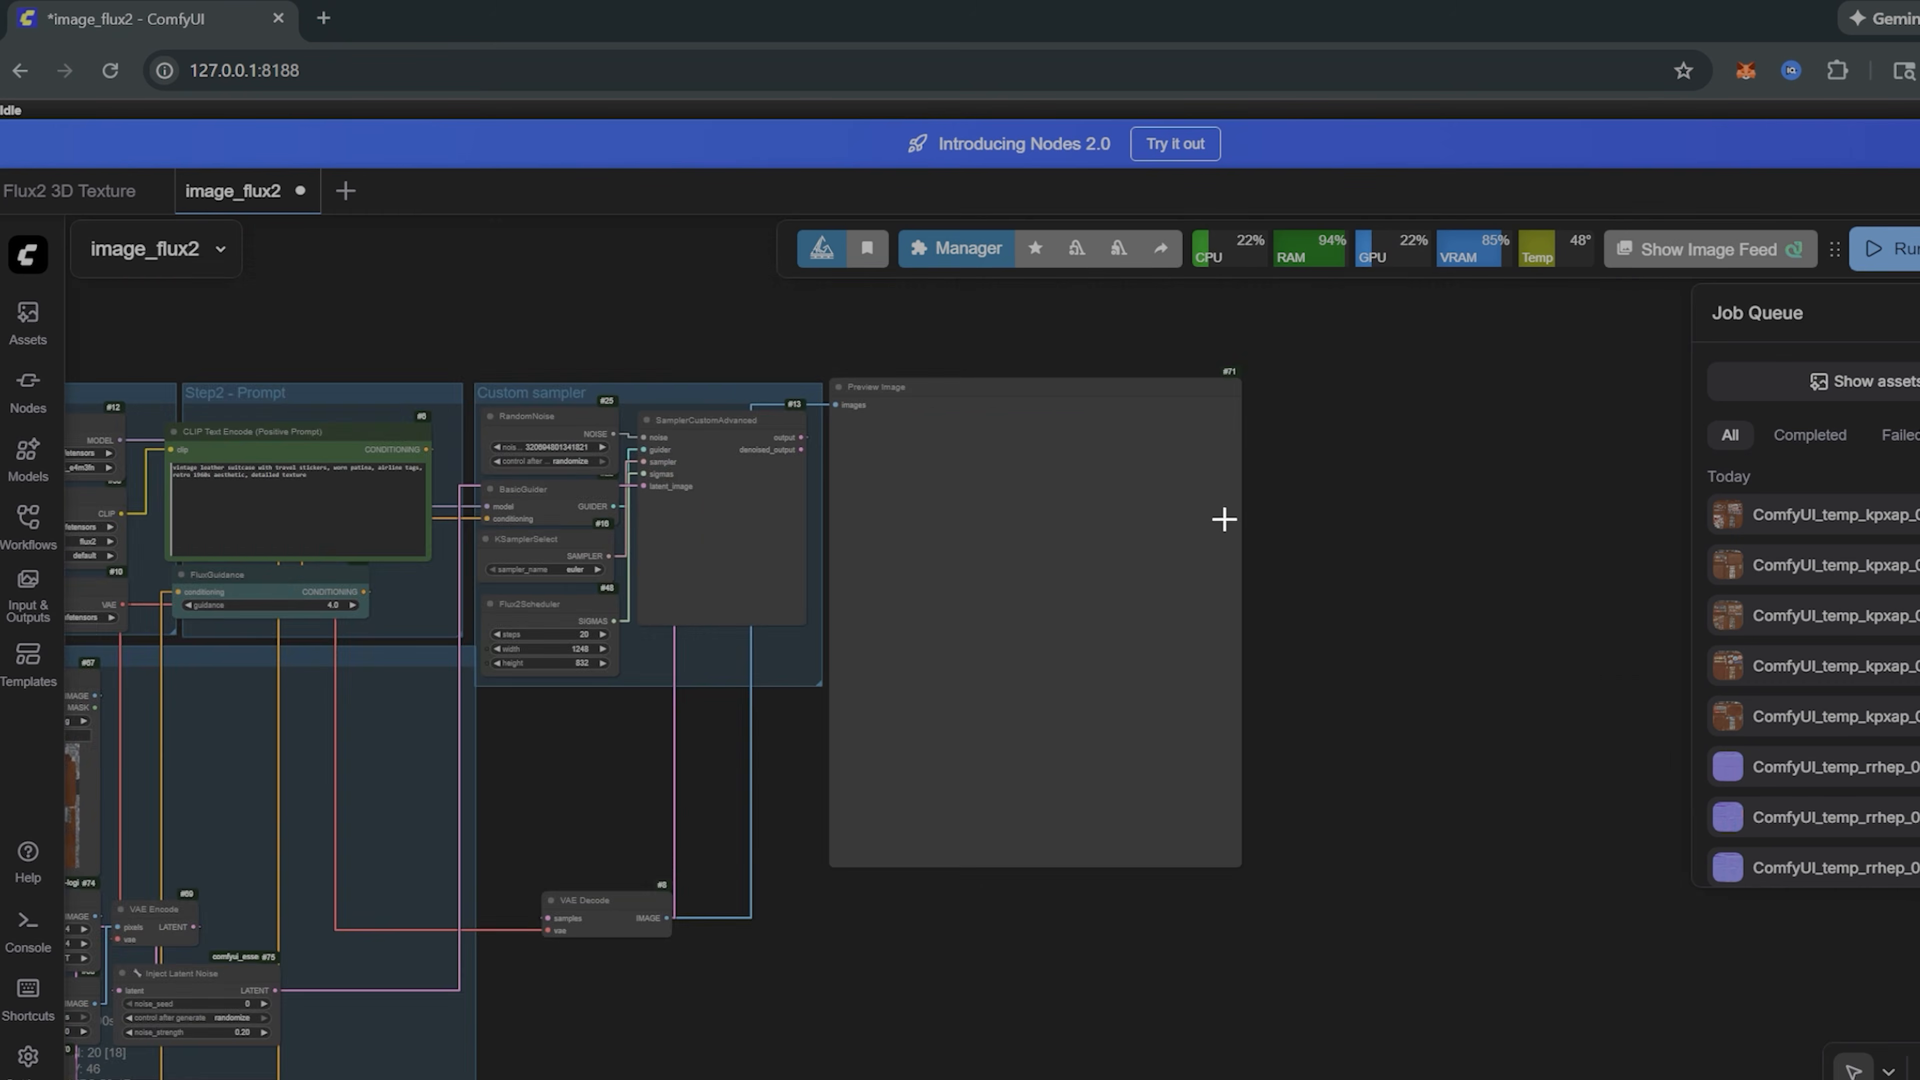
left_click_drag(578, 665, 840, 665)
scroll(754, 656, "down", 2)
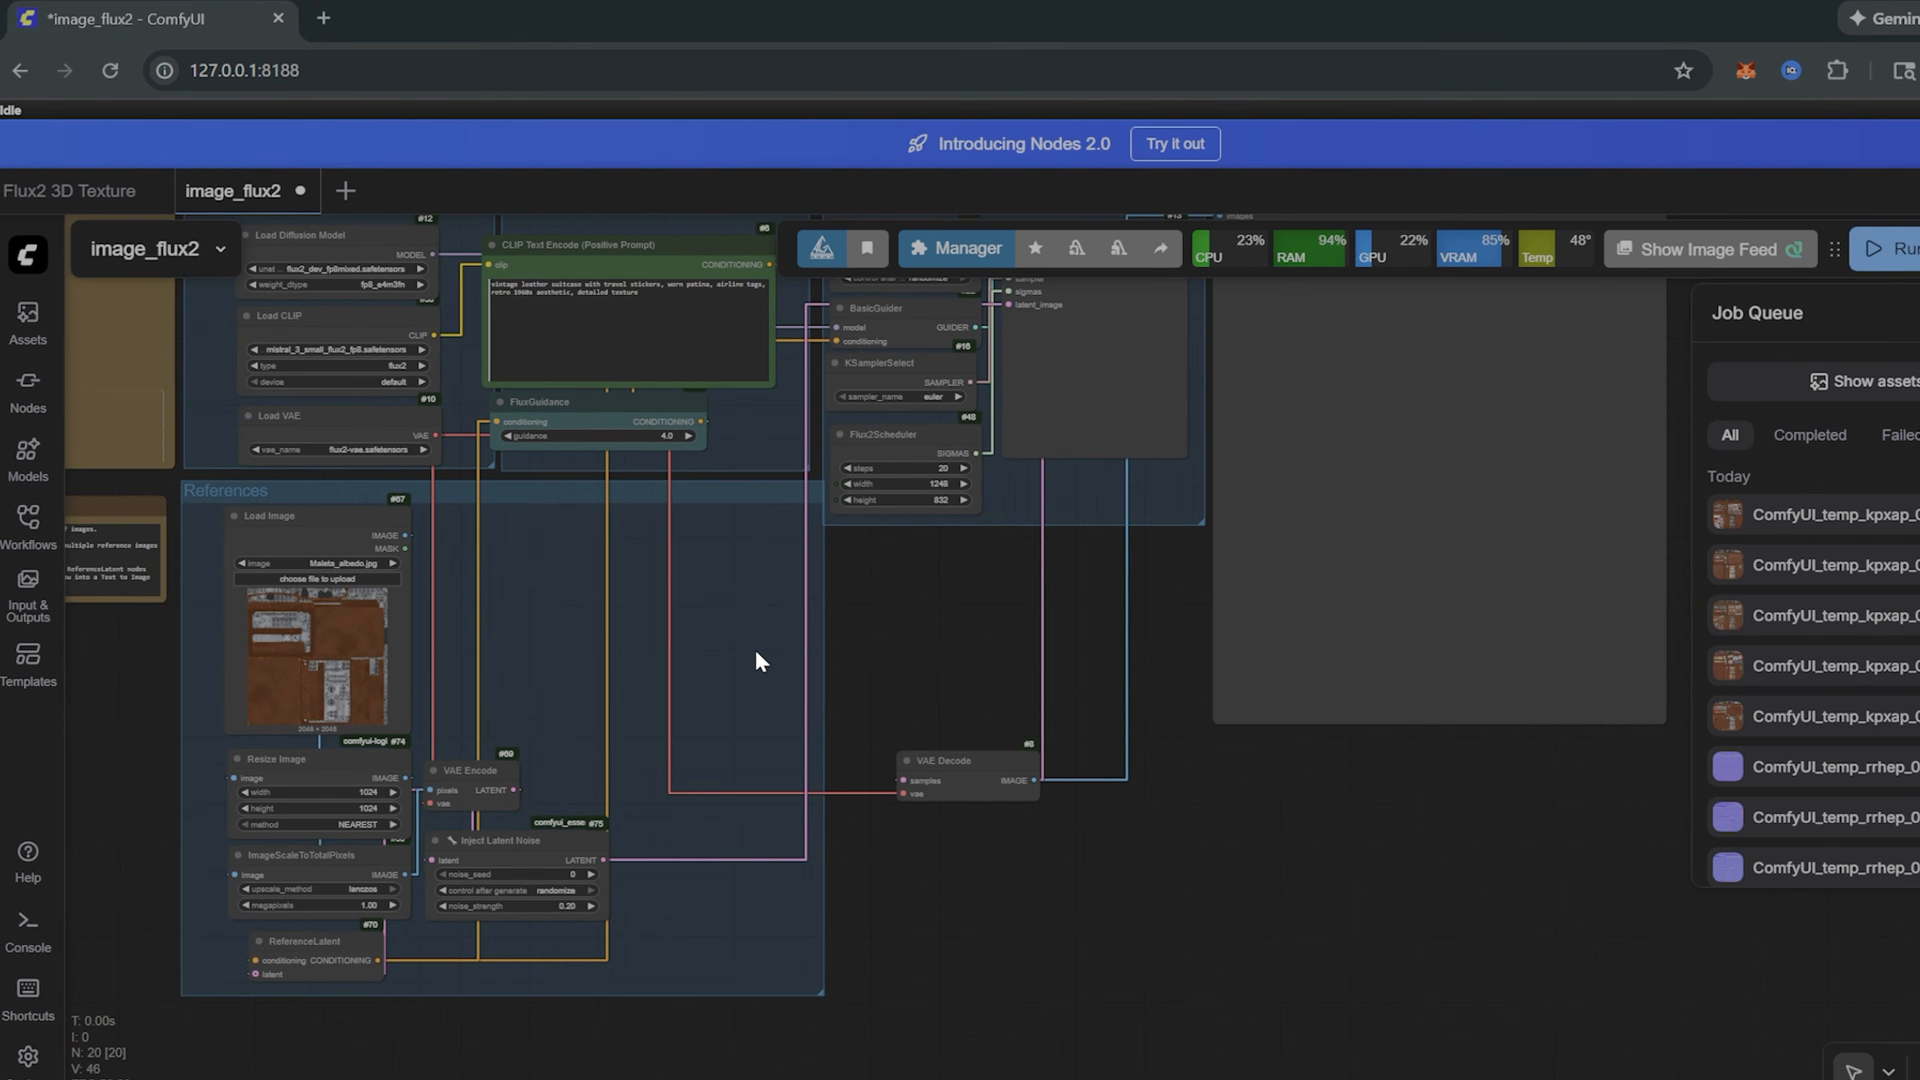
Step: Search for "normal map" and add a Normal Map (Simple) node beside the VAE Decode node
double_click(1037, 849)
type("normal map")
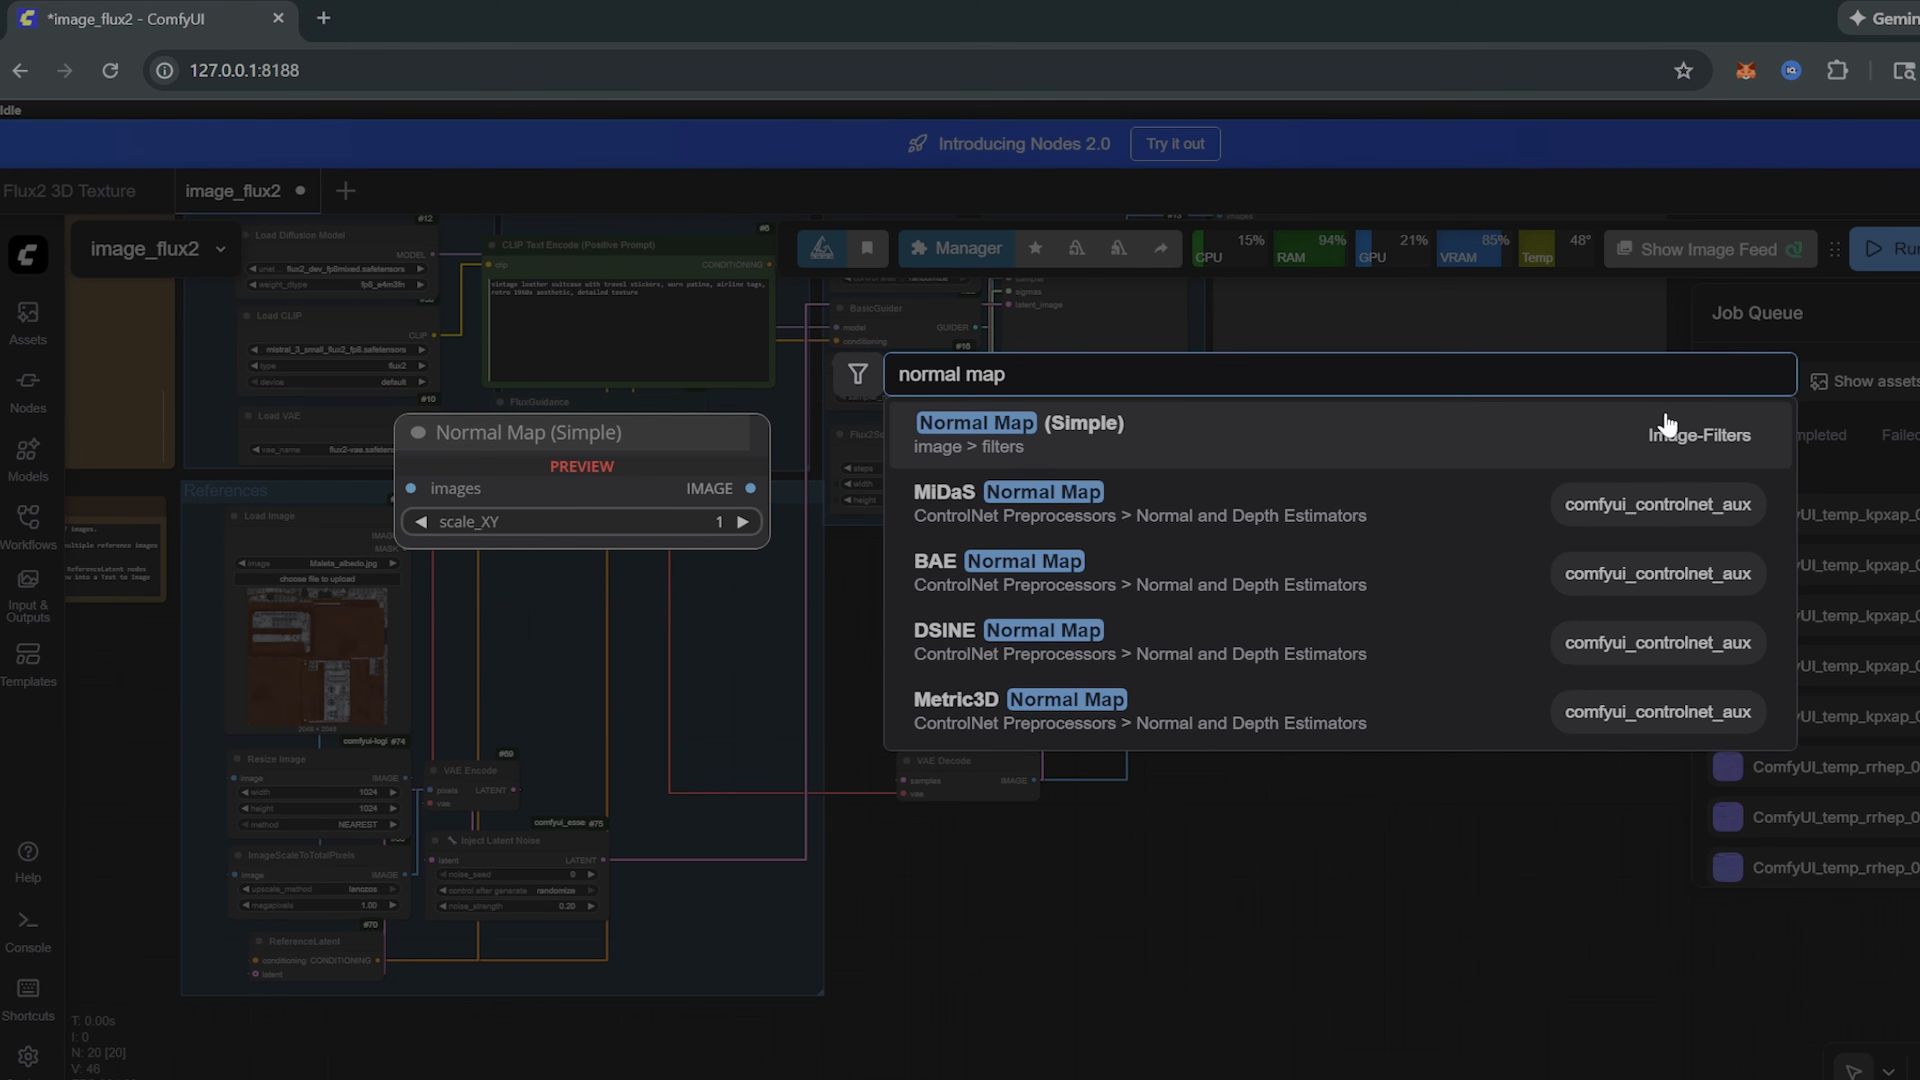
left_click(1163, 449)
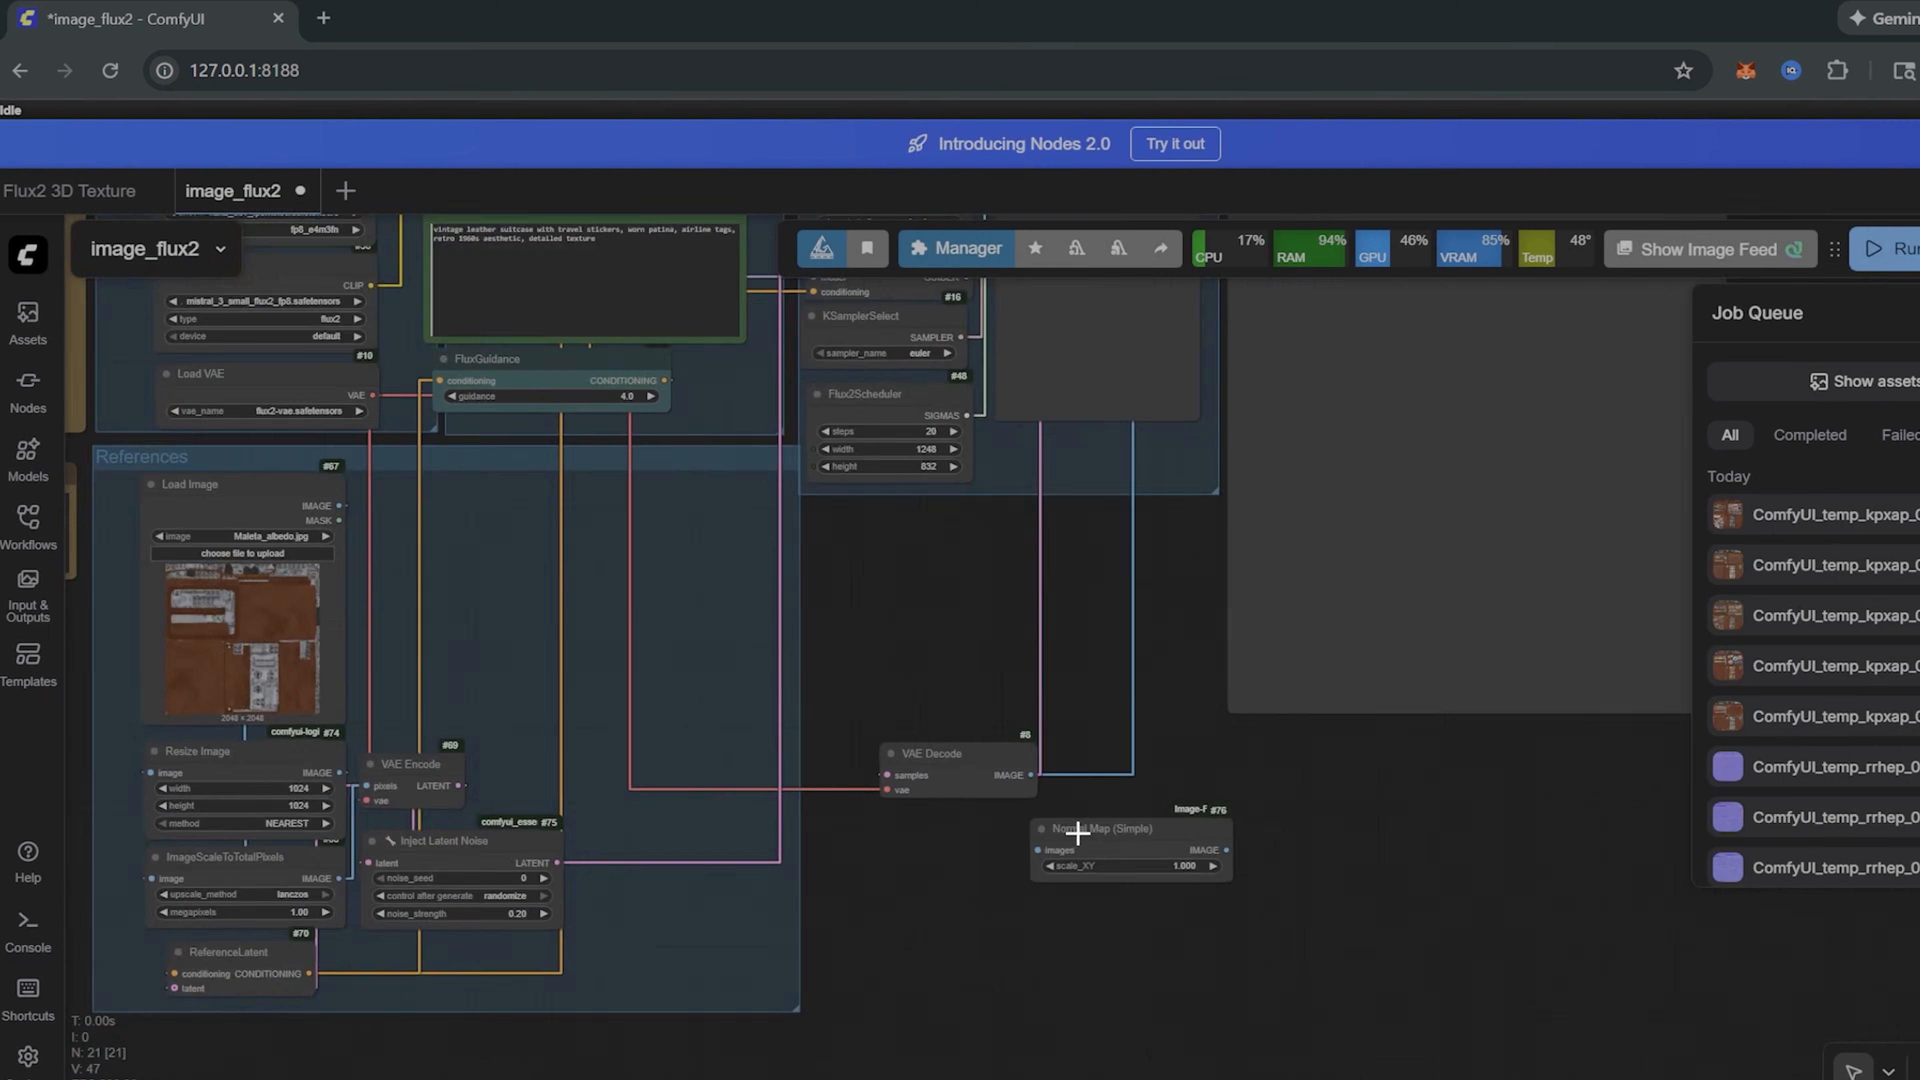
scroll(1071, 835, "up", 5)
left_click_drag(1149, 835, 1262, 785)
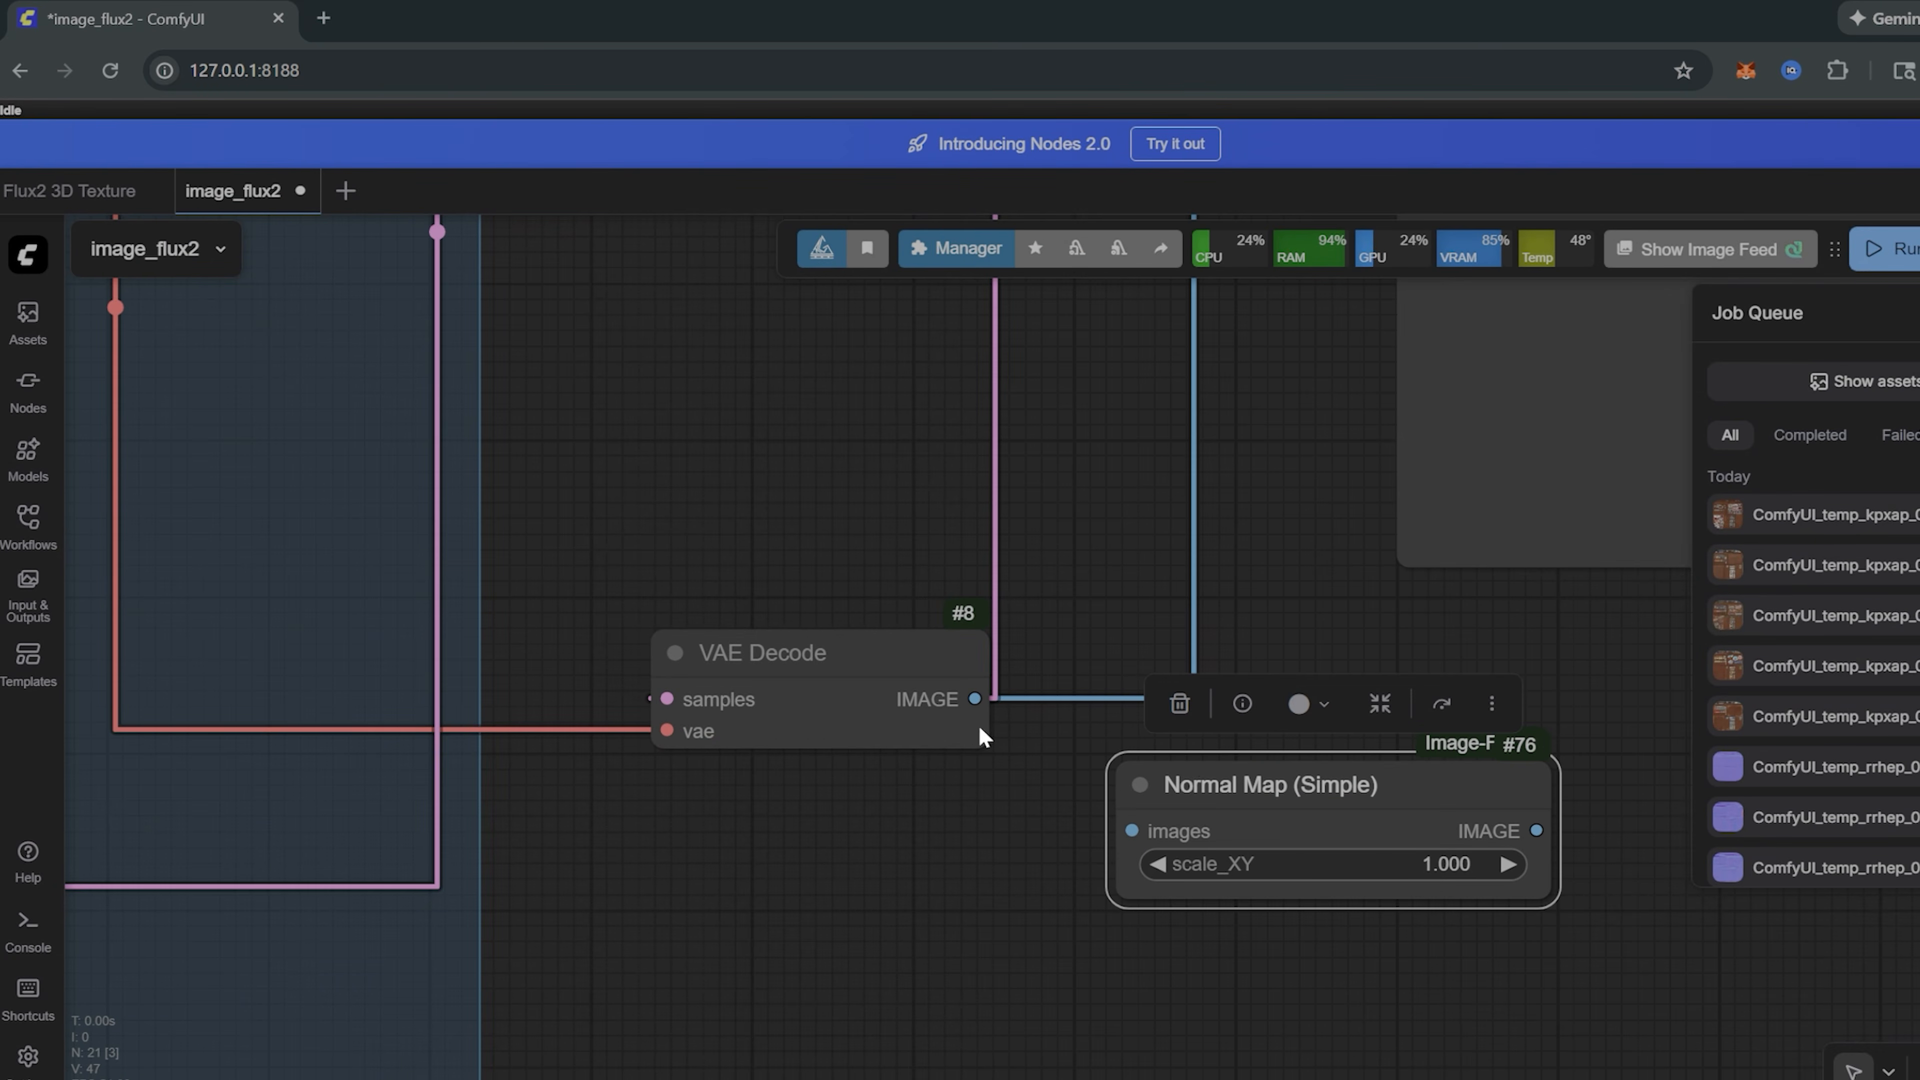
scroll(1067, 827, "up", 4)
left_click_drag(1403, 819, 1316, 794)
scroll(714, 846, "up", 1)
left_click_drag(714, 846, 583, 809)
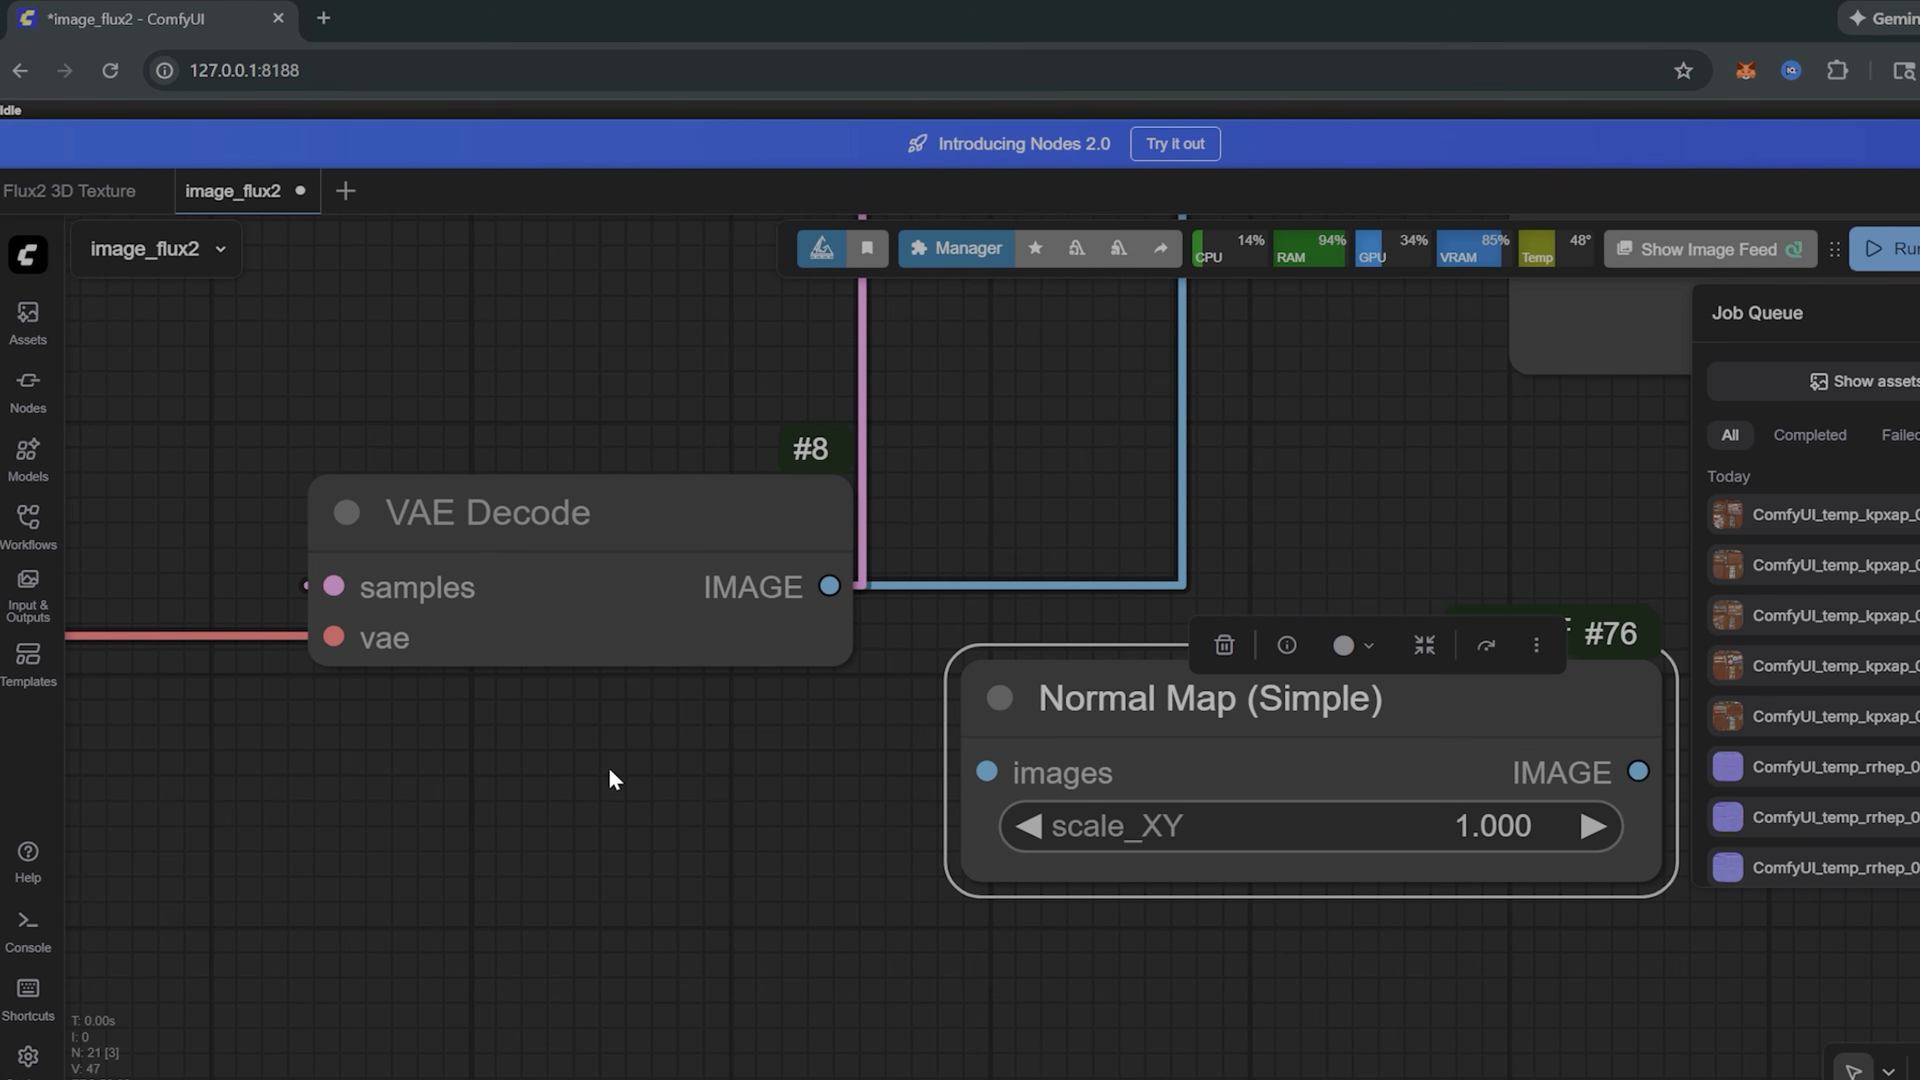
left_click(806, 767)
scroll(806, 767, "down", 5)
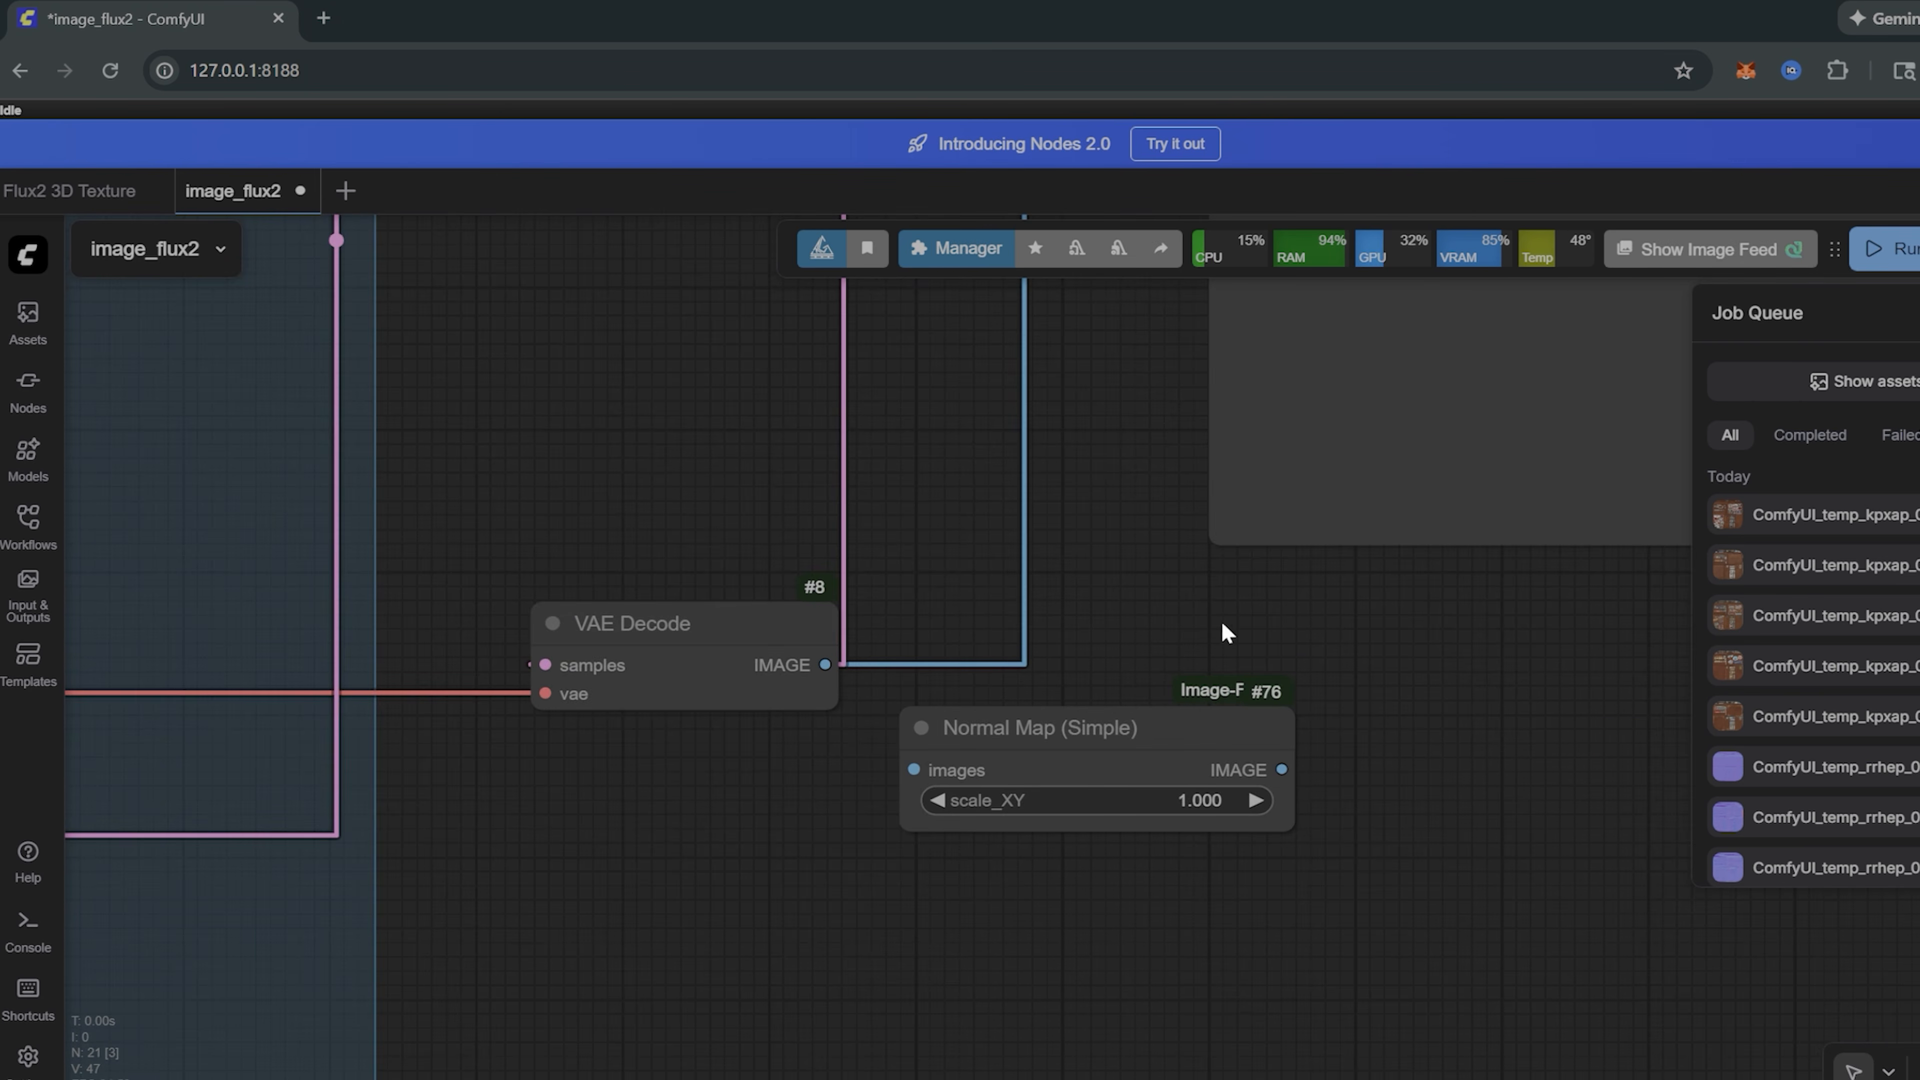
Step: Move the Normal Map (Simple) node farther from VAE Decode, just below the Preview Image node
left_click_drag(1222, 624, 957, 575)
left_click_drag(840, 690, 1375, 618)
scroll(1074, 756, "down", 9)
left_click_drag(1170, 459, 970, 658)
left_click(1063, 391)
Step: Connect the VAE Decode IMAGE output to the images input of Normal Map (Simple)
scroll(877, 946, "up", 3)
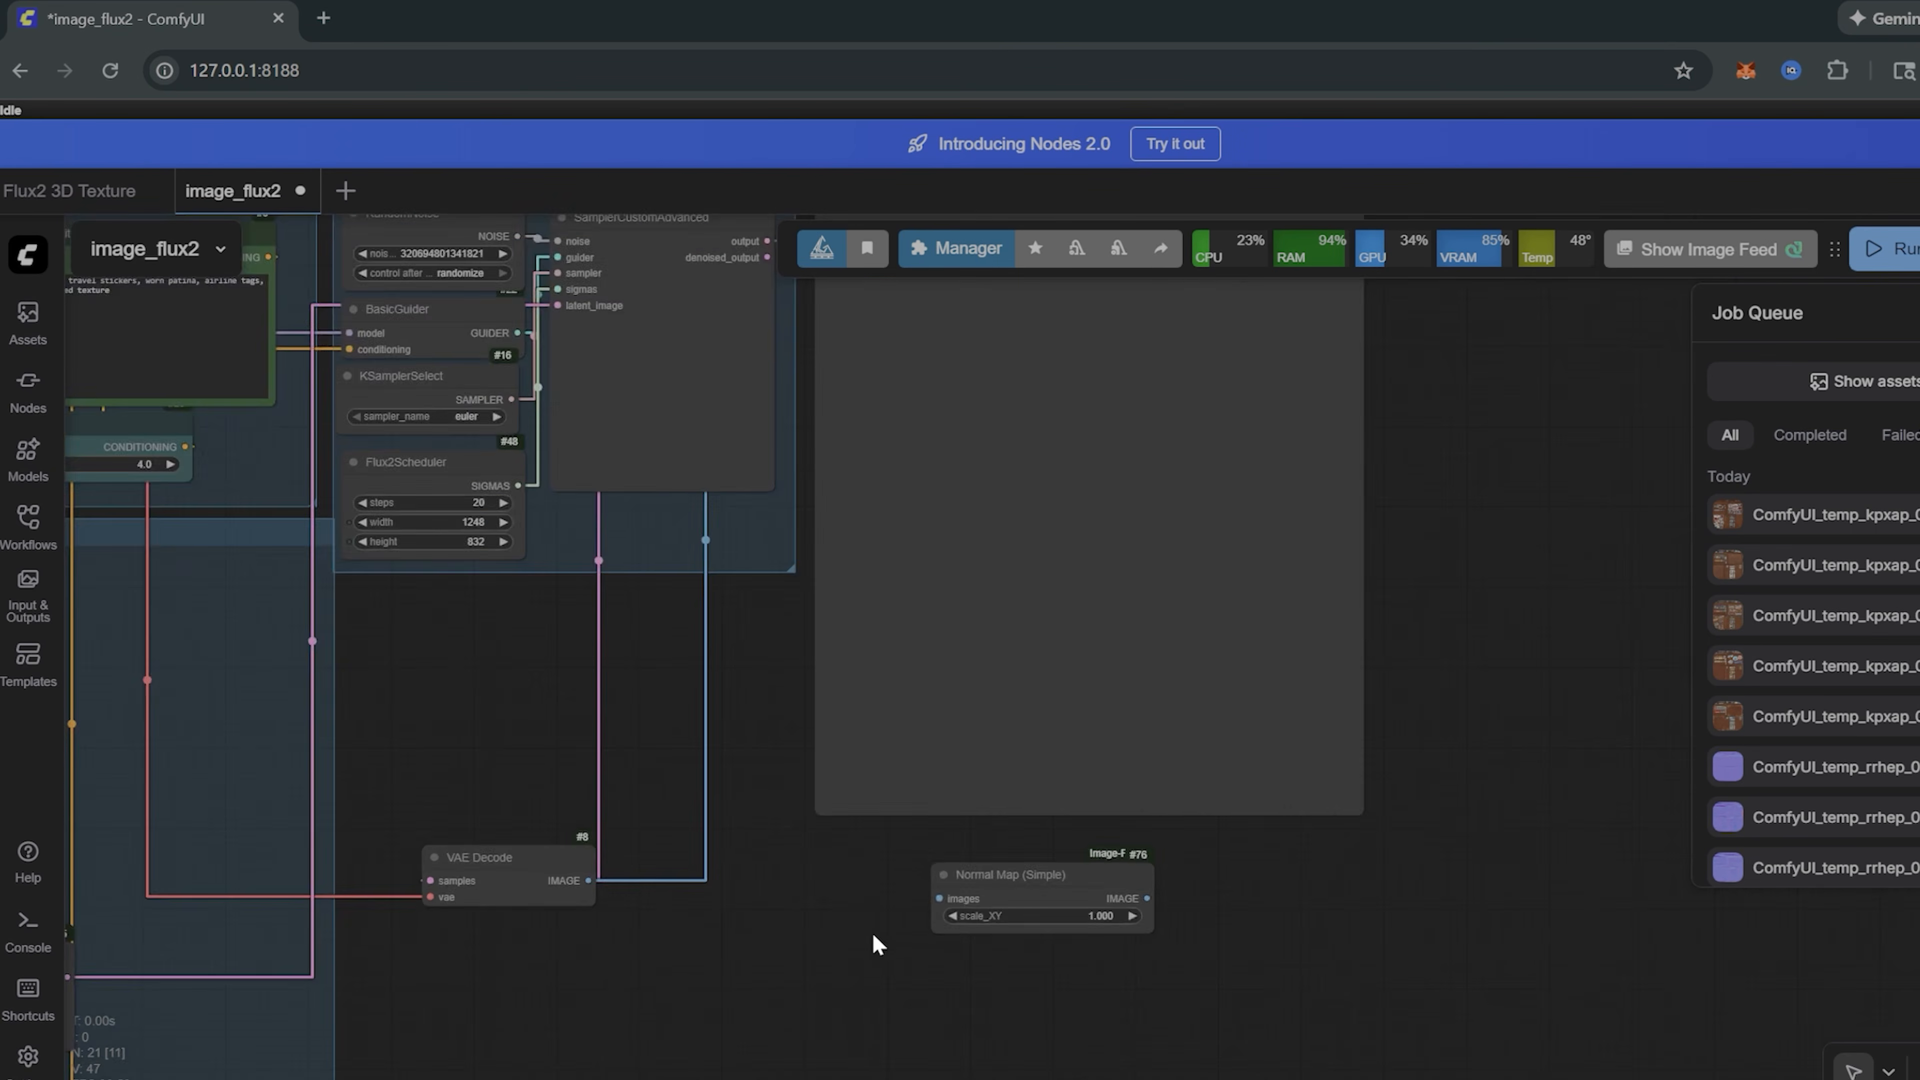
scroll(832, 946, "up", 3)
scroll(620, 847, "left", 3)
scroll(557, 713, "down", 3)
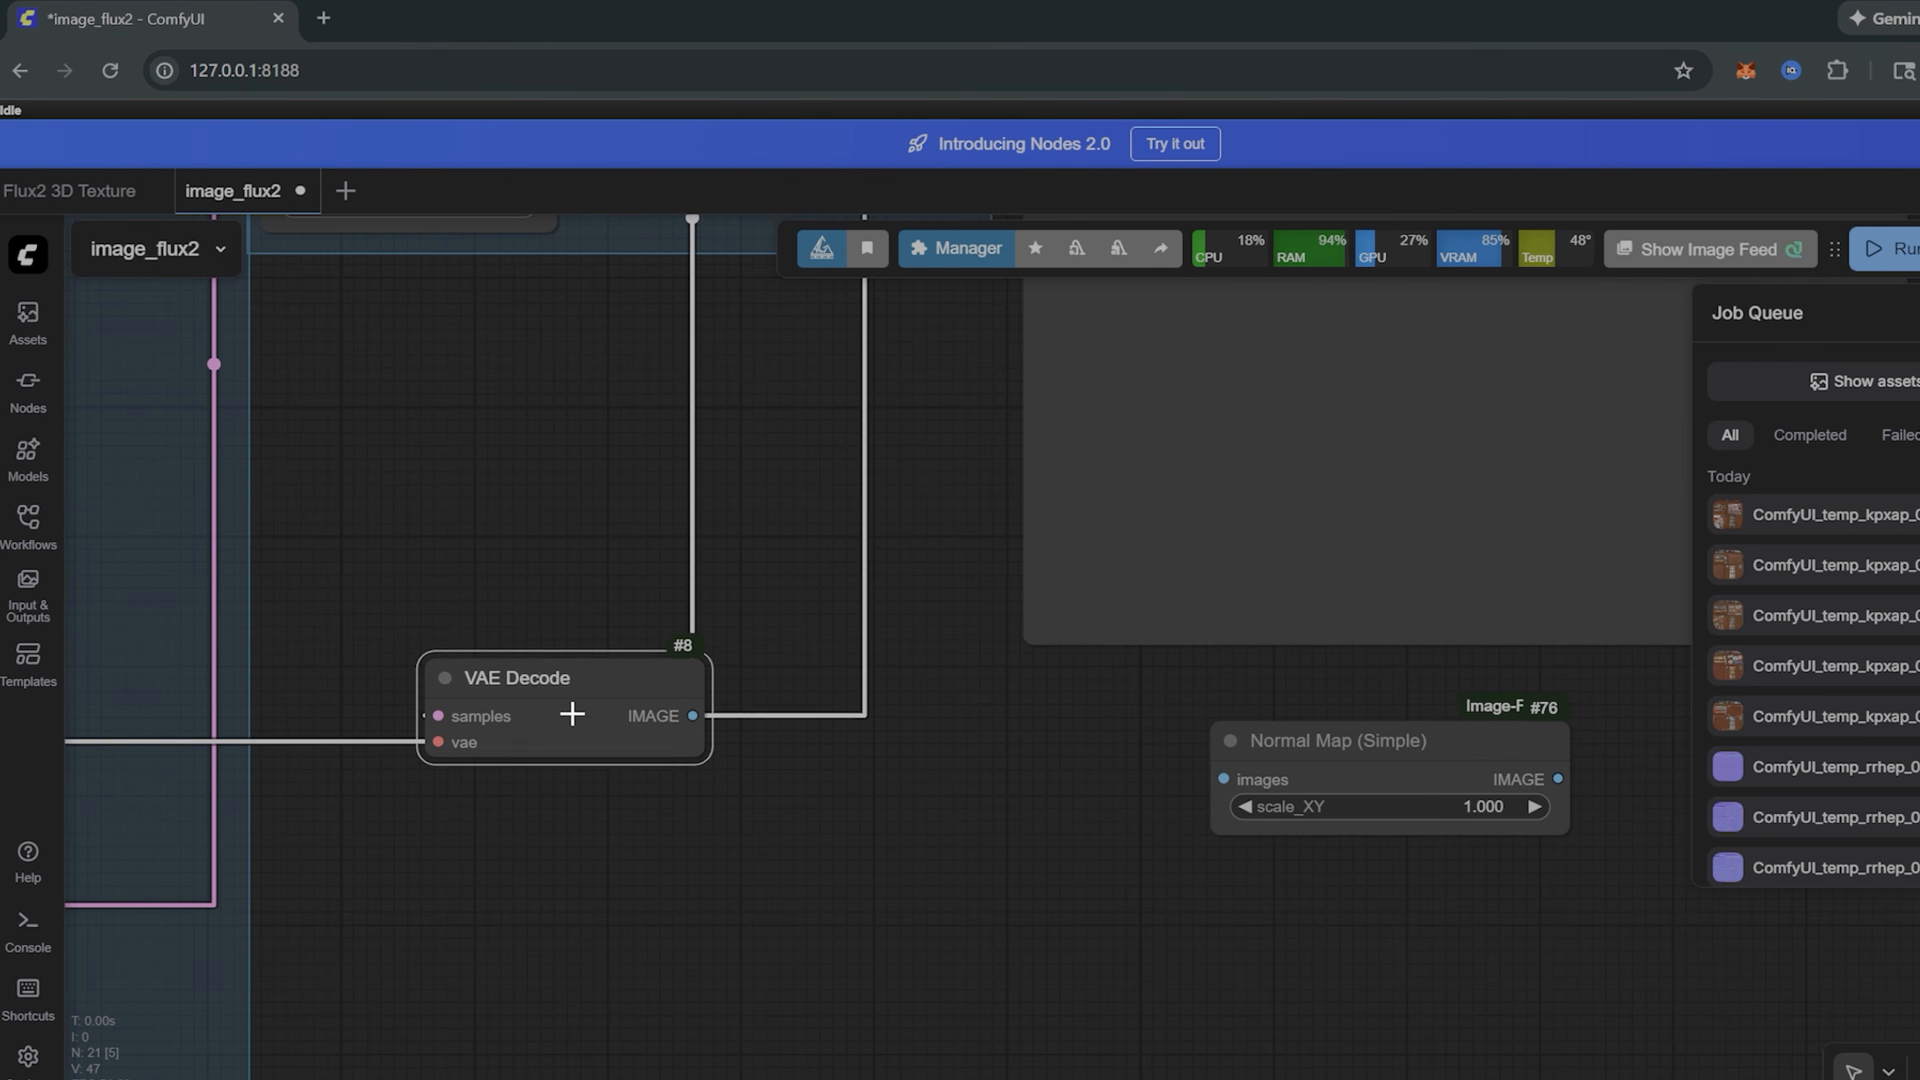
scroll(835, 716, "up", 4)
scroll(904, 549, "down", 3)
scroll(748, 959, "up", 1)
scroll(748, 958, "up", 3)
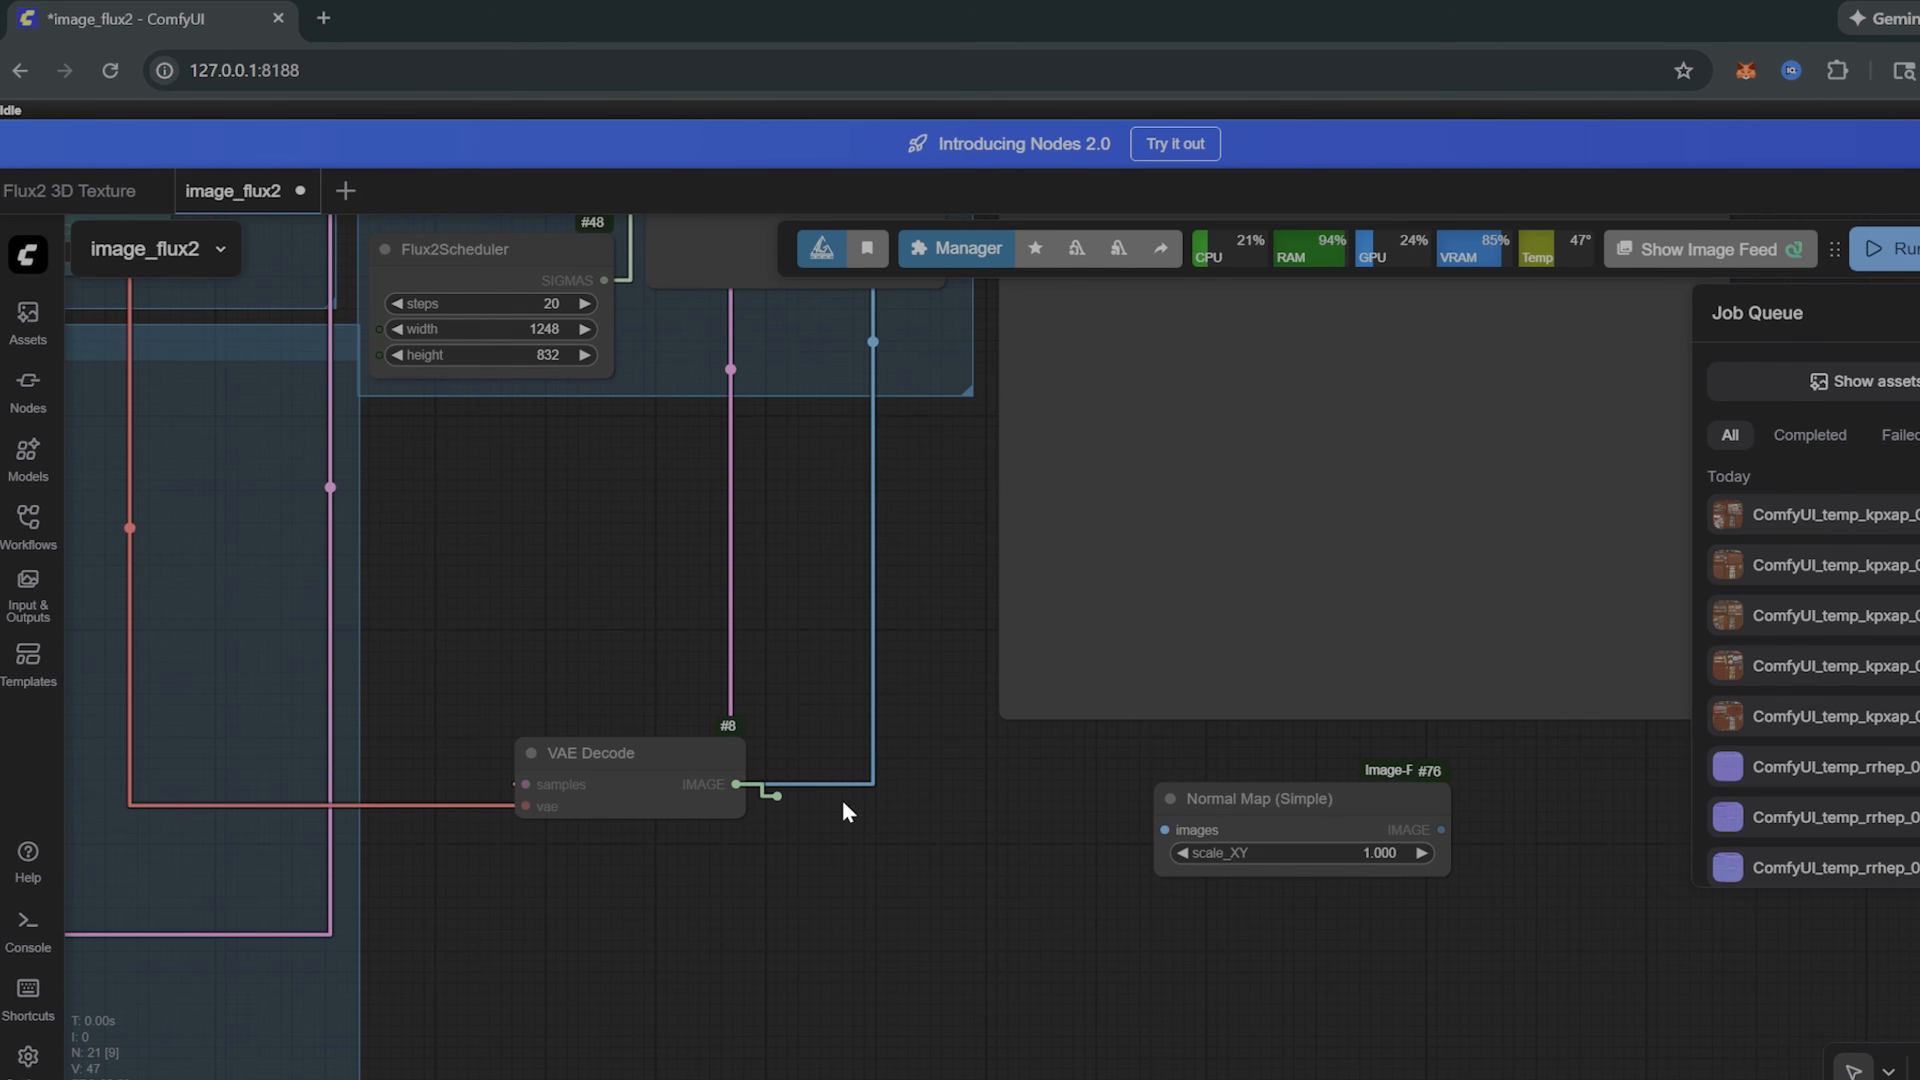
left_click_drag(1168, 825, 1169, 825)
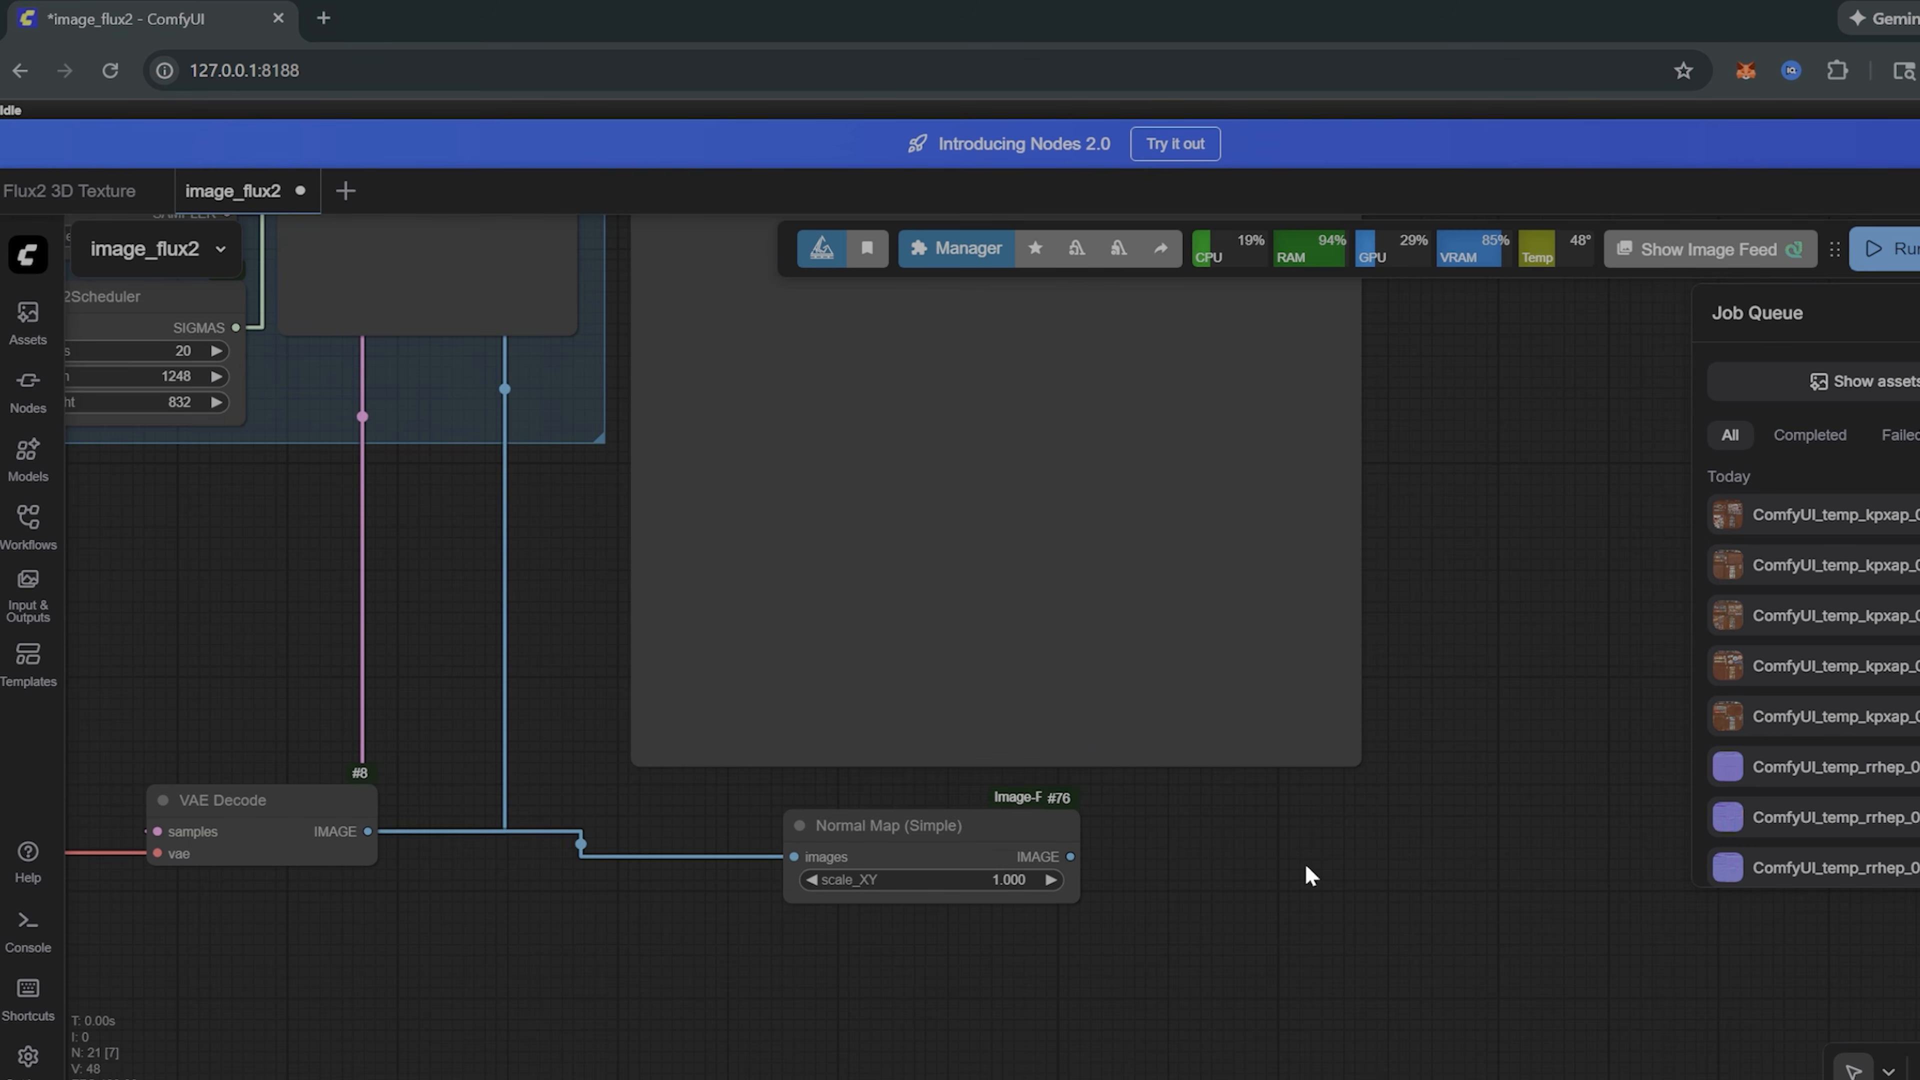
Step: Search for "preview" and add a Preview Image node in the empty canvas area beside the existing large Preview Image node
left_click_drag(1253, 565, 1148, 785)
scroll(1148, 785, "down", 5)
double_click(1296, 788)
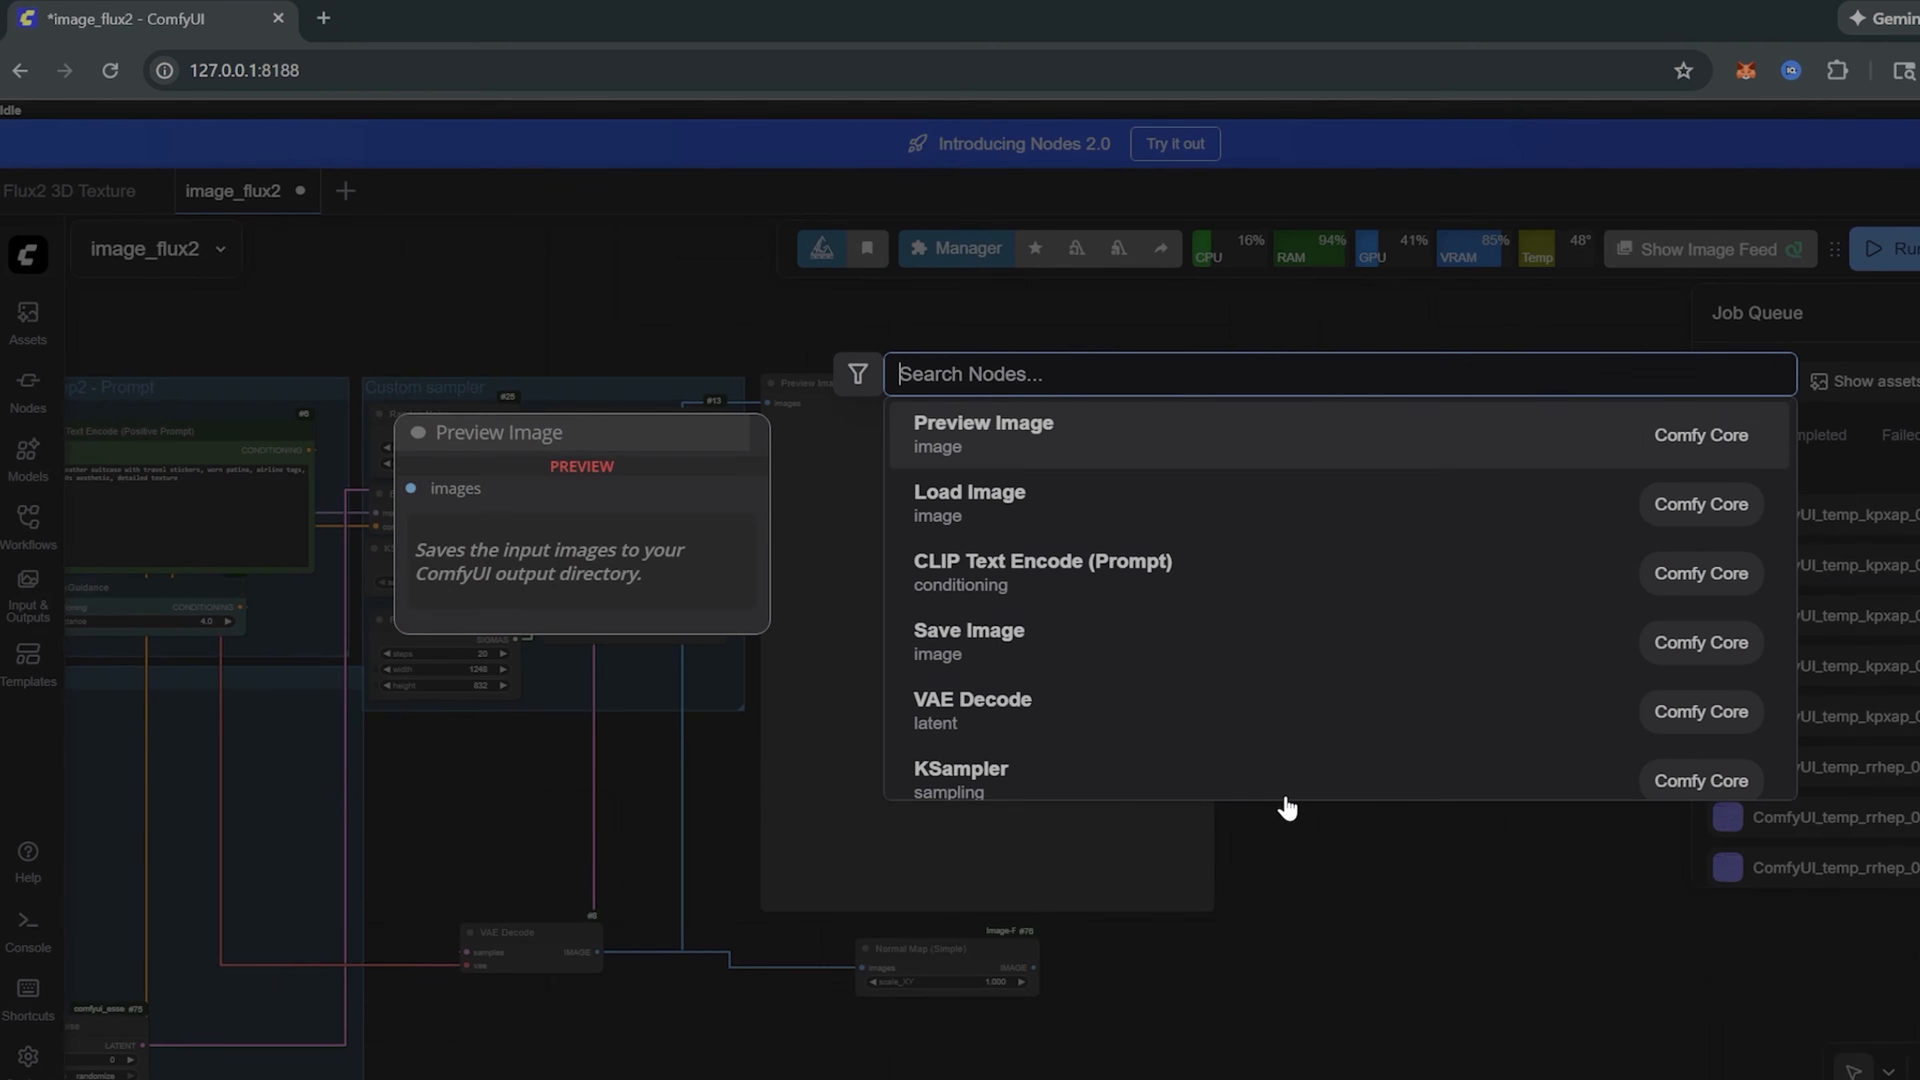
type("preview")
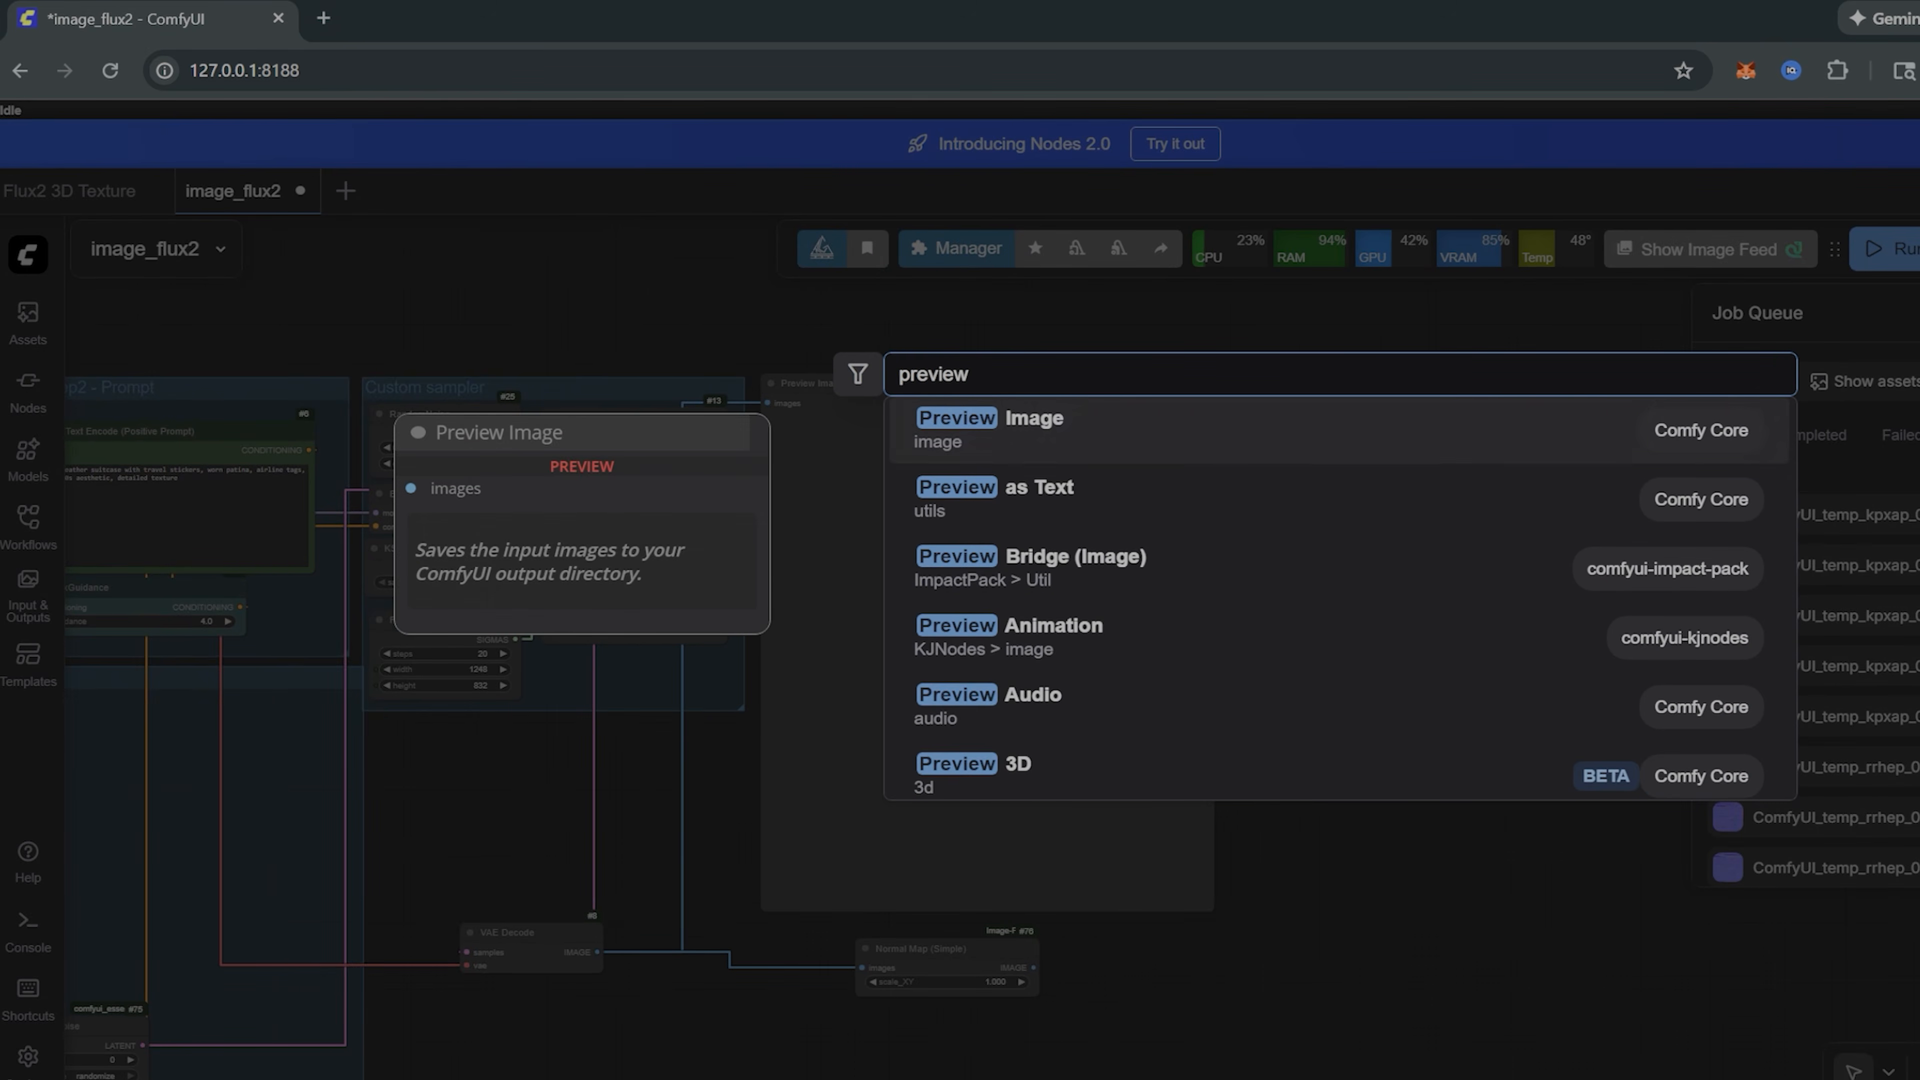
key("Return")
left_click_drag(1389, 804, 1568, 1046)
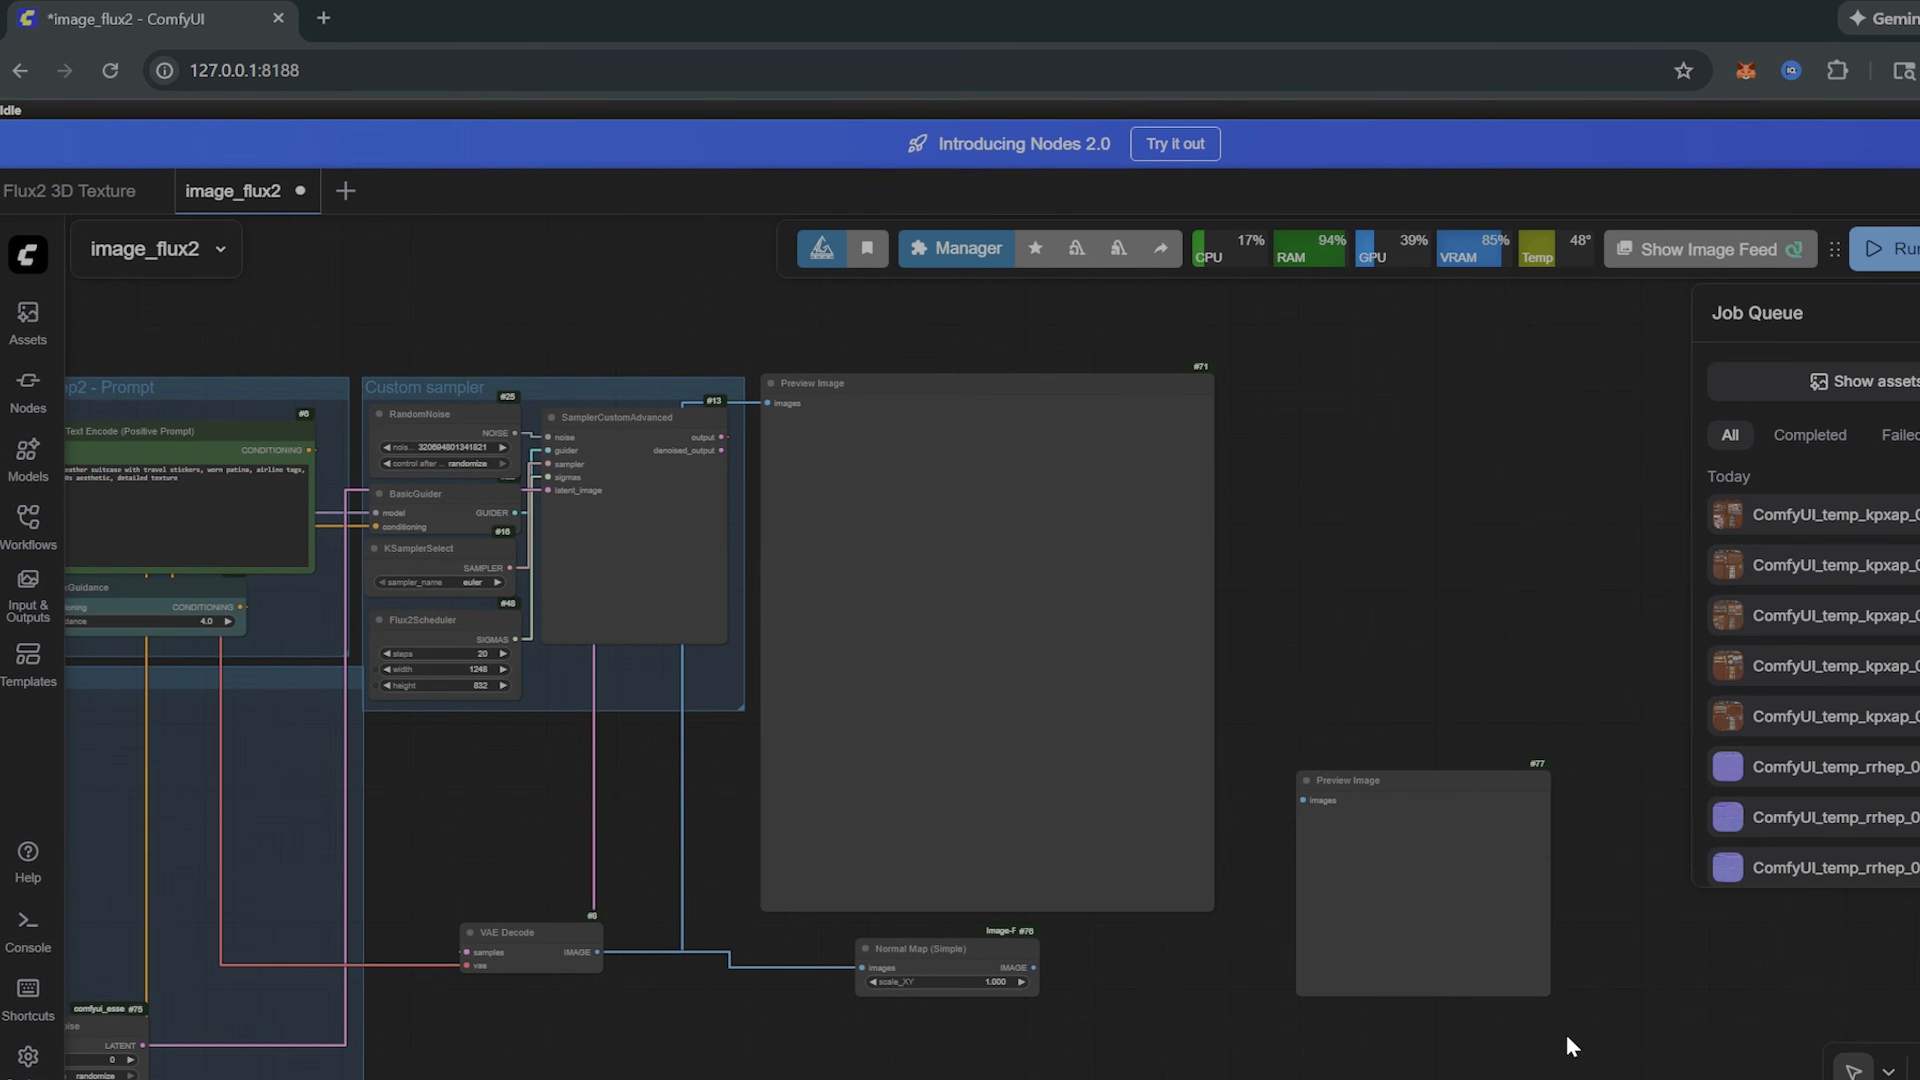
Step: Align the new Preview Image node beside the first one at matching size, and open the first one's group title
left_click_drag(1405, 777, 1340, 370)
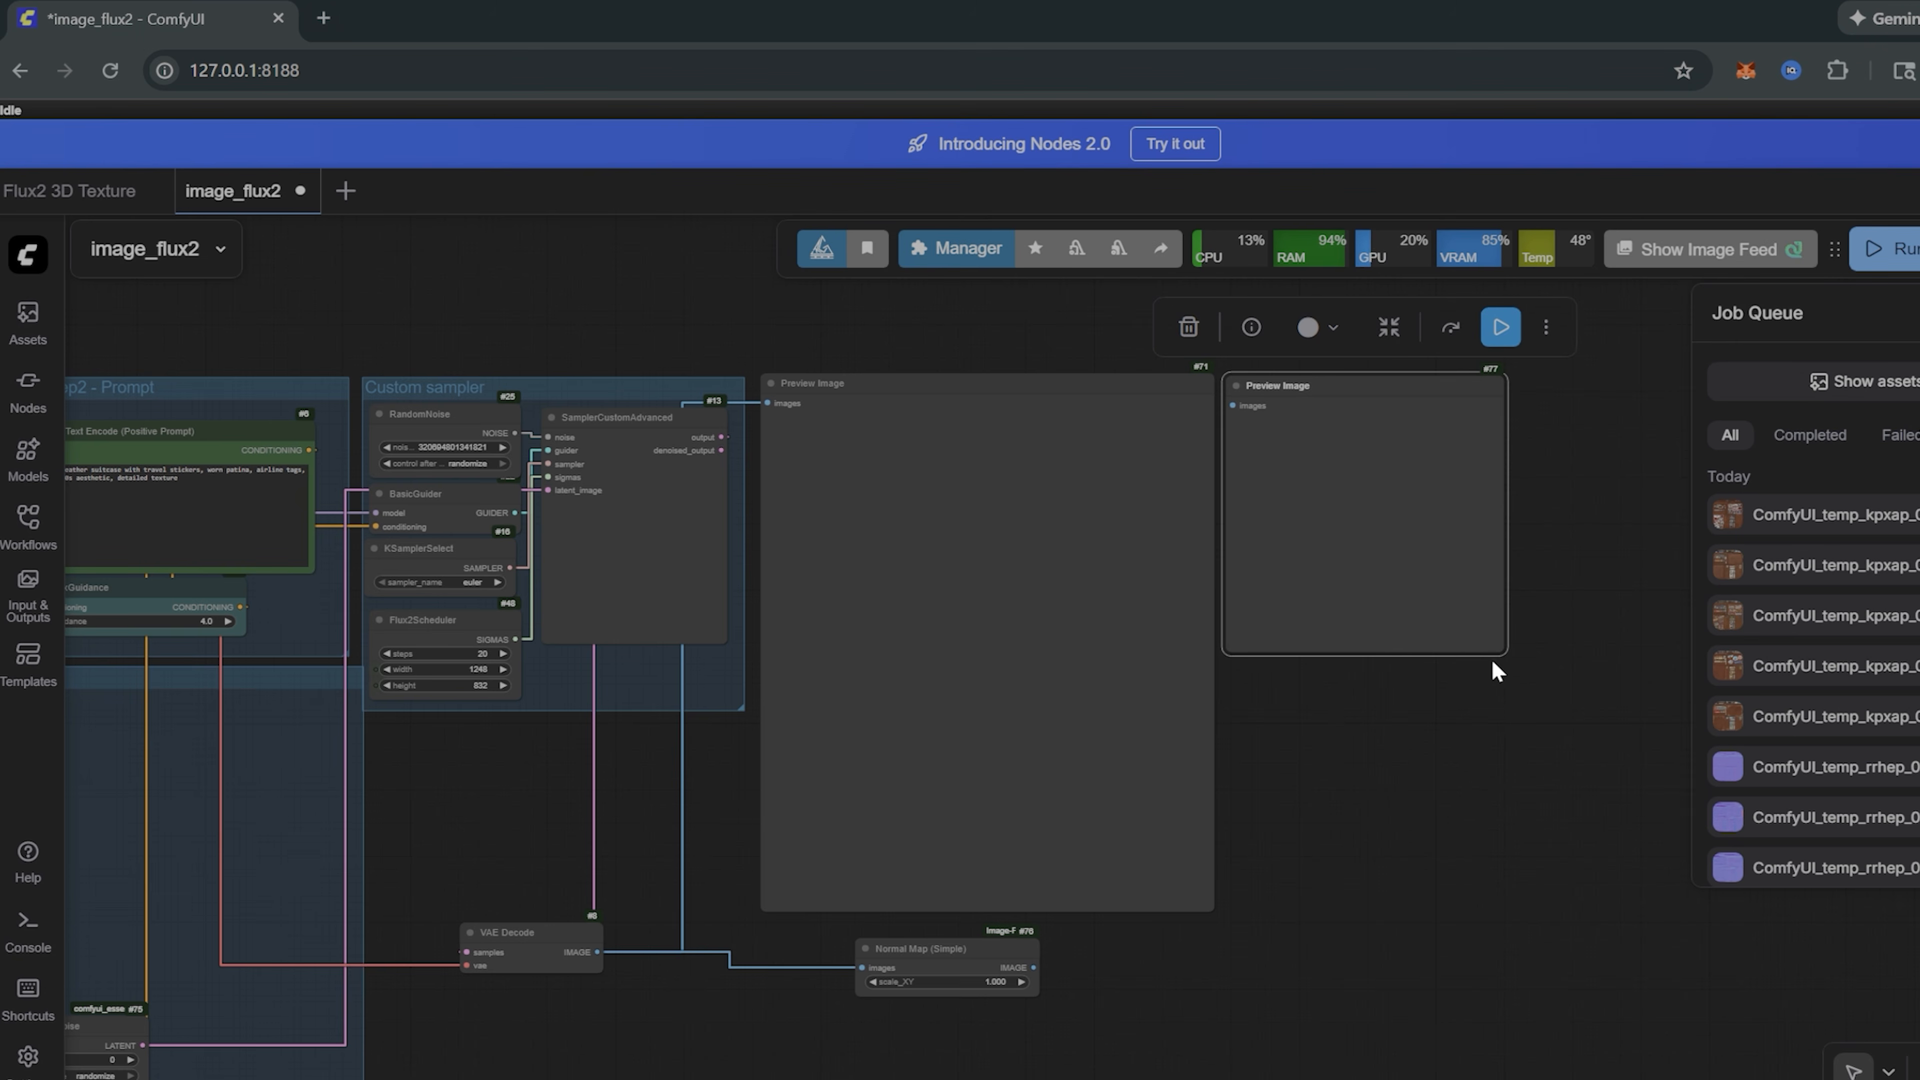
left_click_drag(1509, 669, 1608, 913)
scroll(1276, 962, "down", 1)
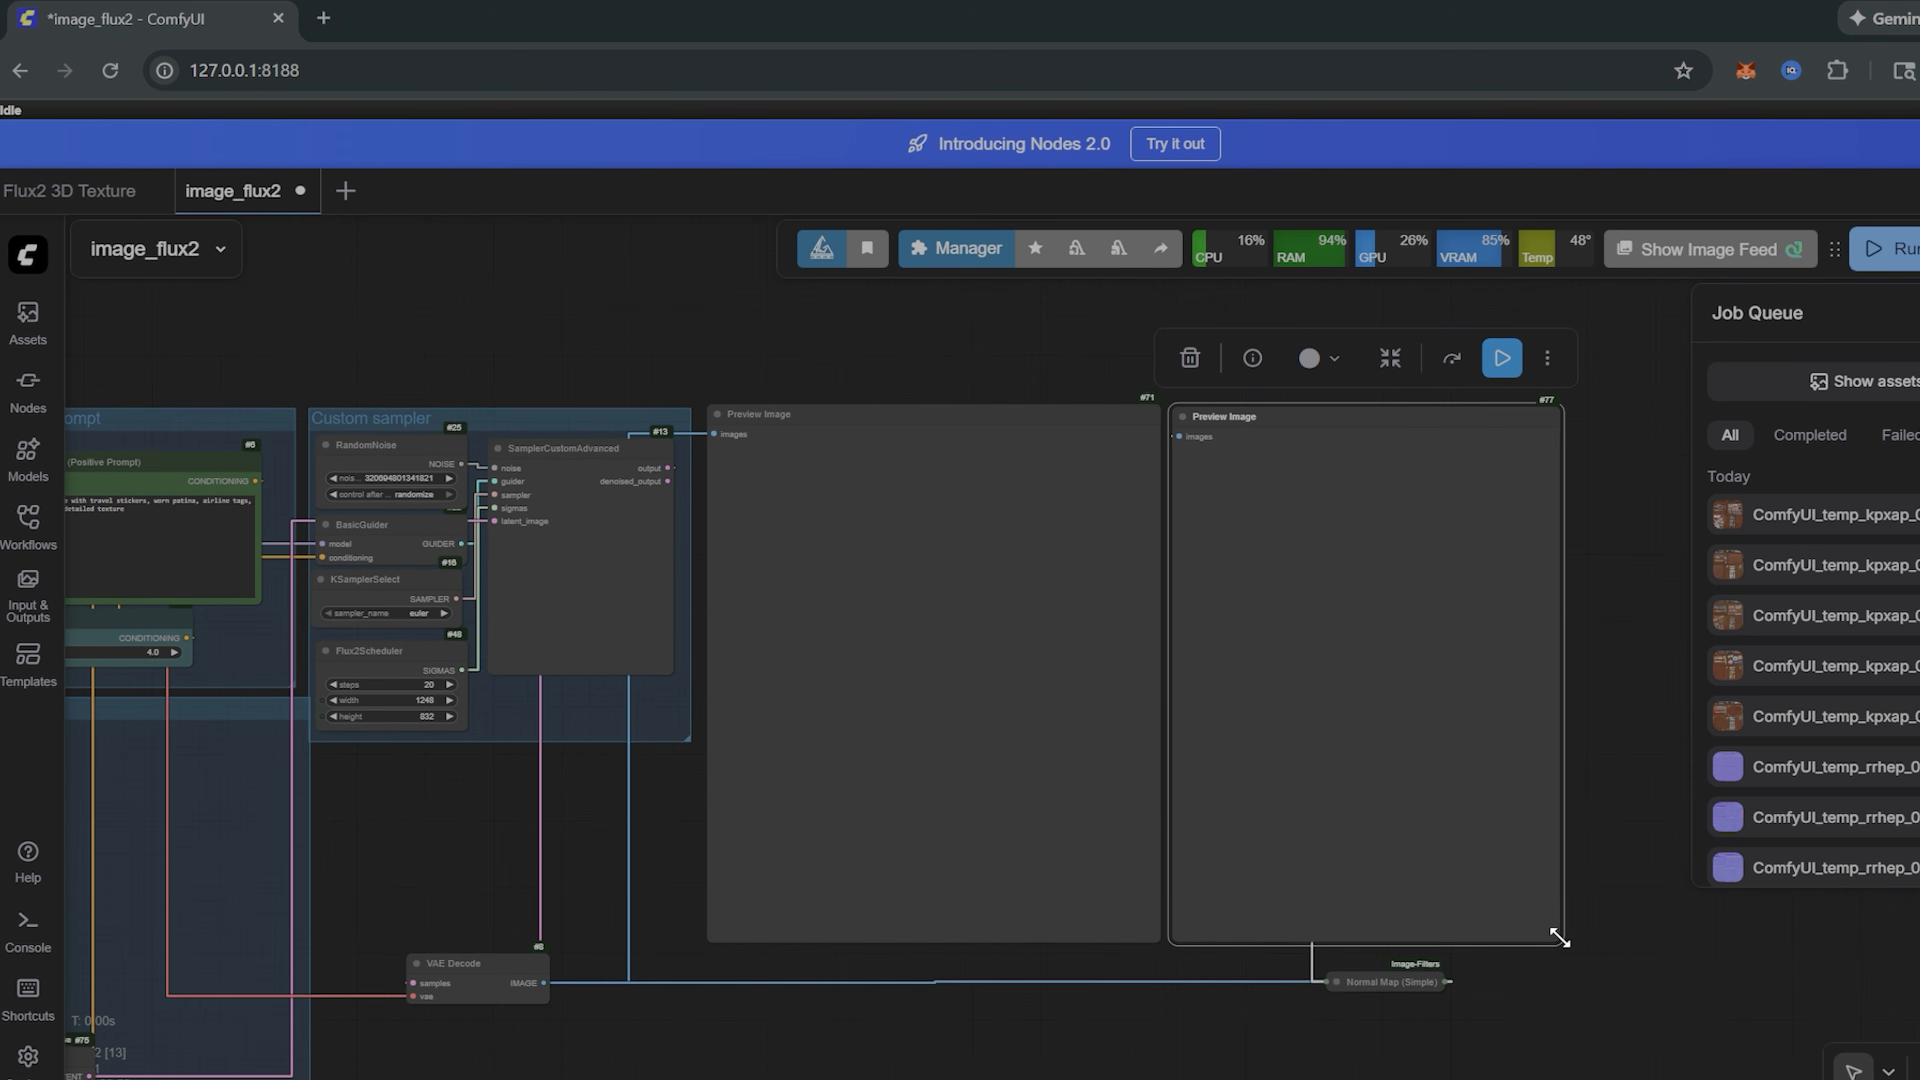
left_click_drag(1560, 939, 1625, 935)
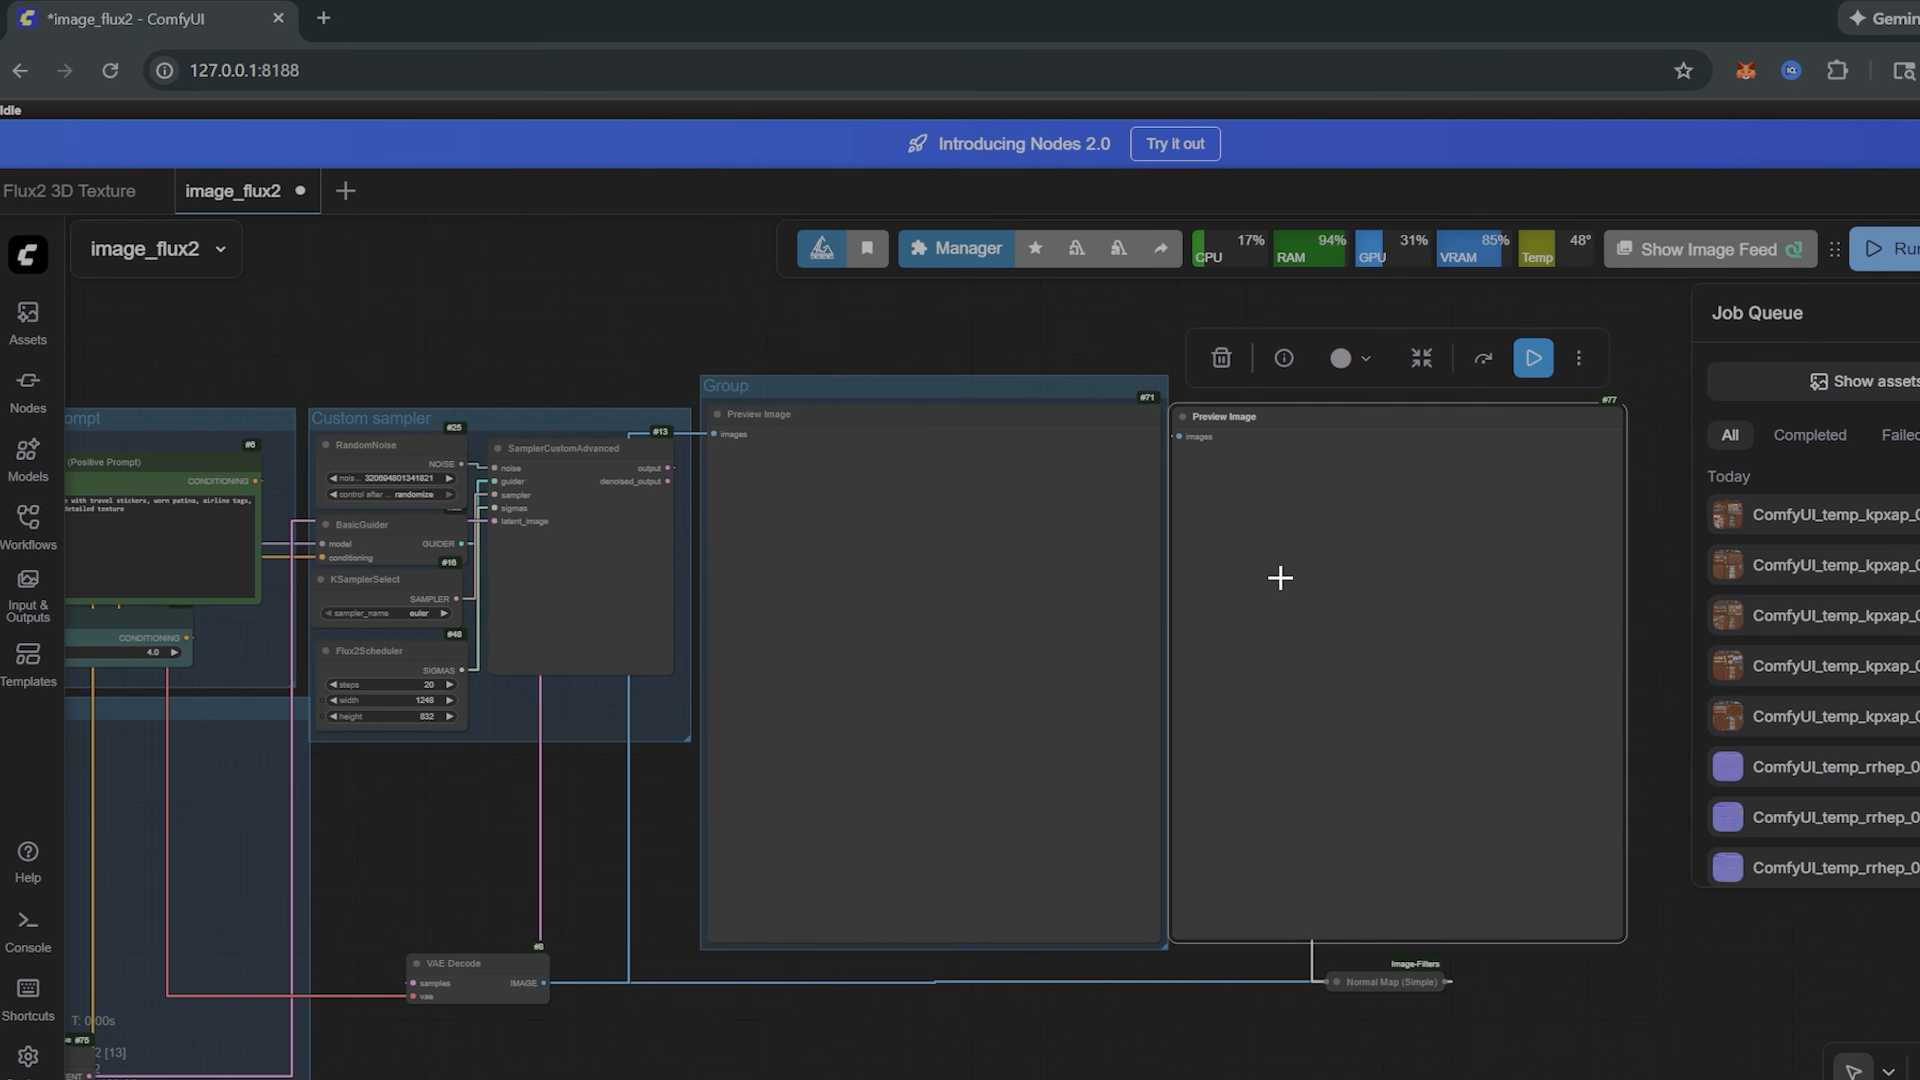
left_click(750, 391)
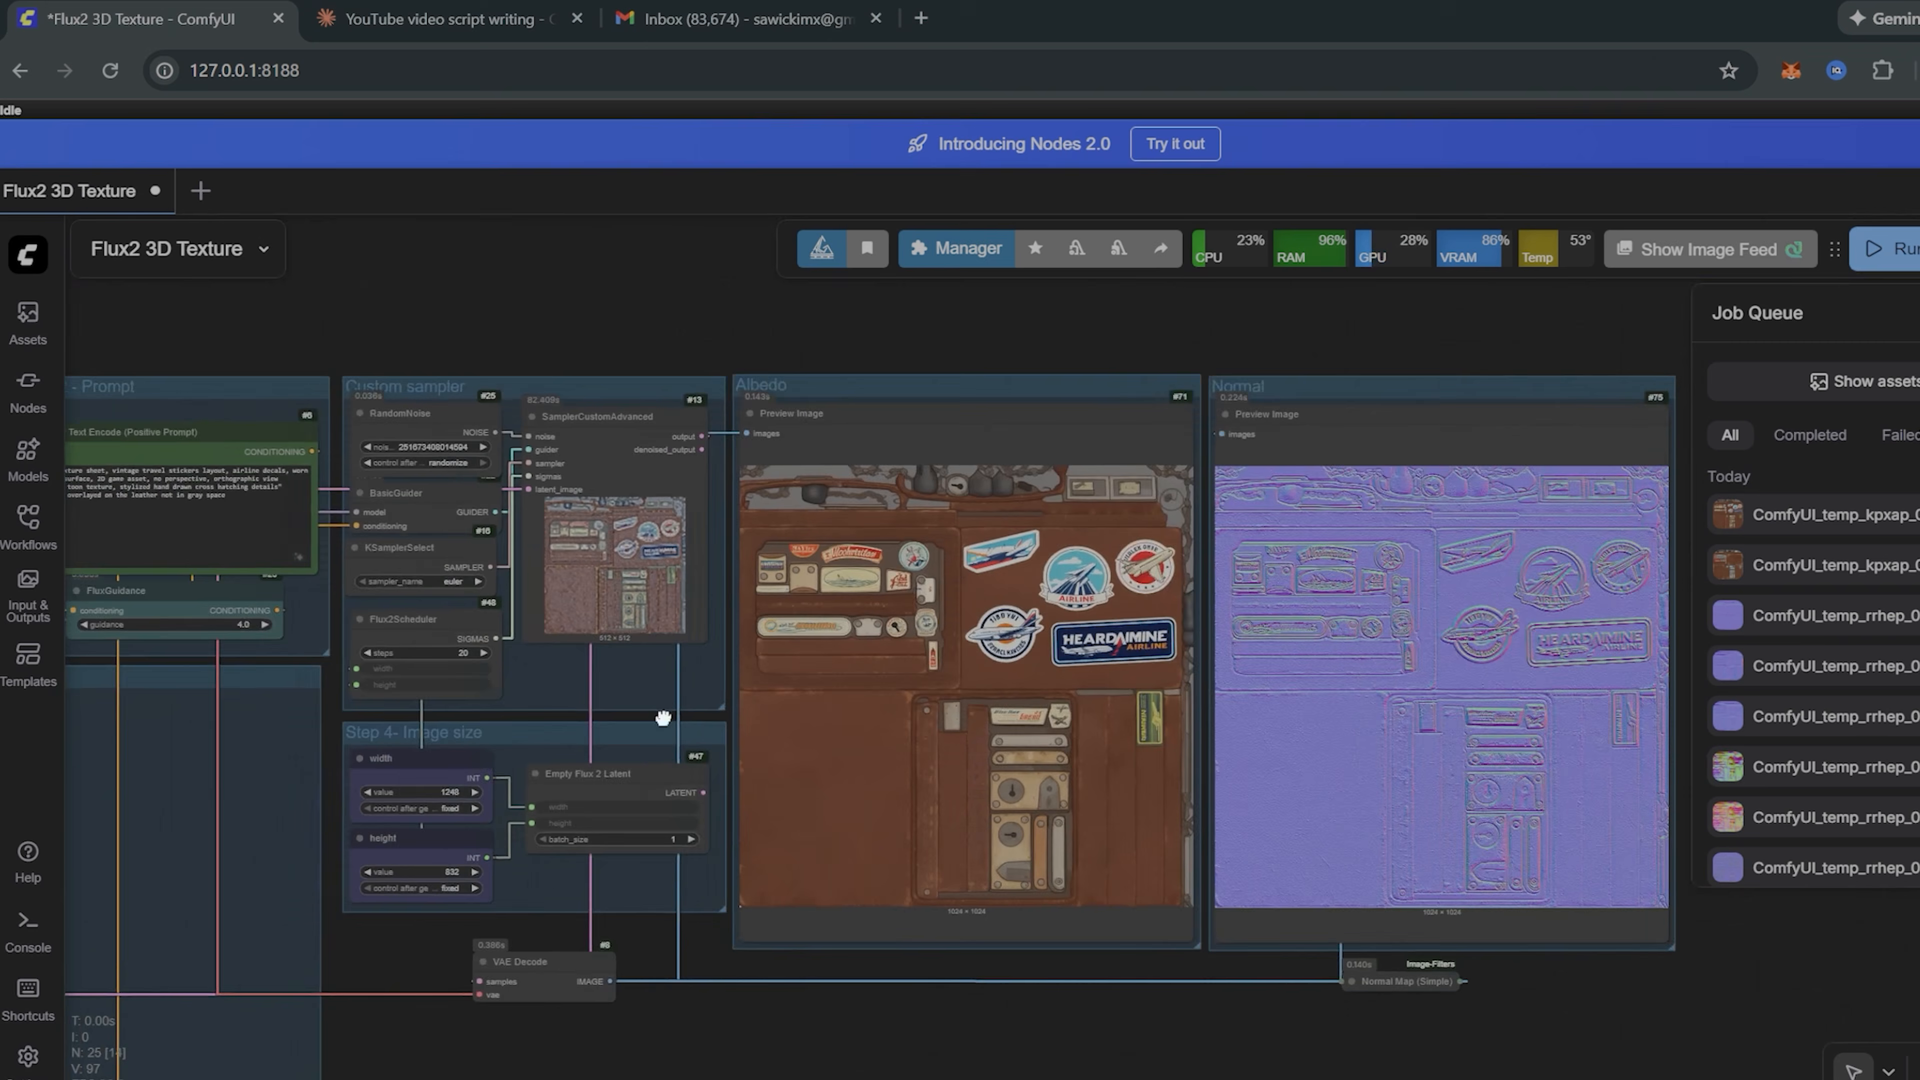
Step: Examine the stickers, locks and worn leather of the generated texture in the Albedo preview up close
scroll(1055, 729, "up", 10)
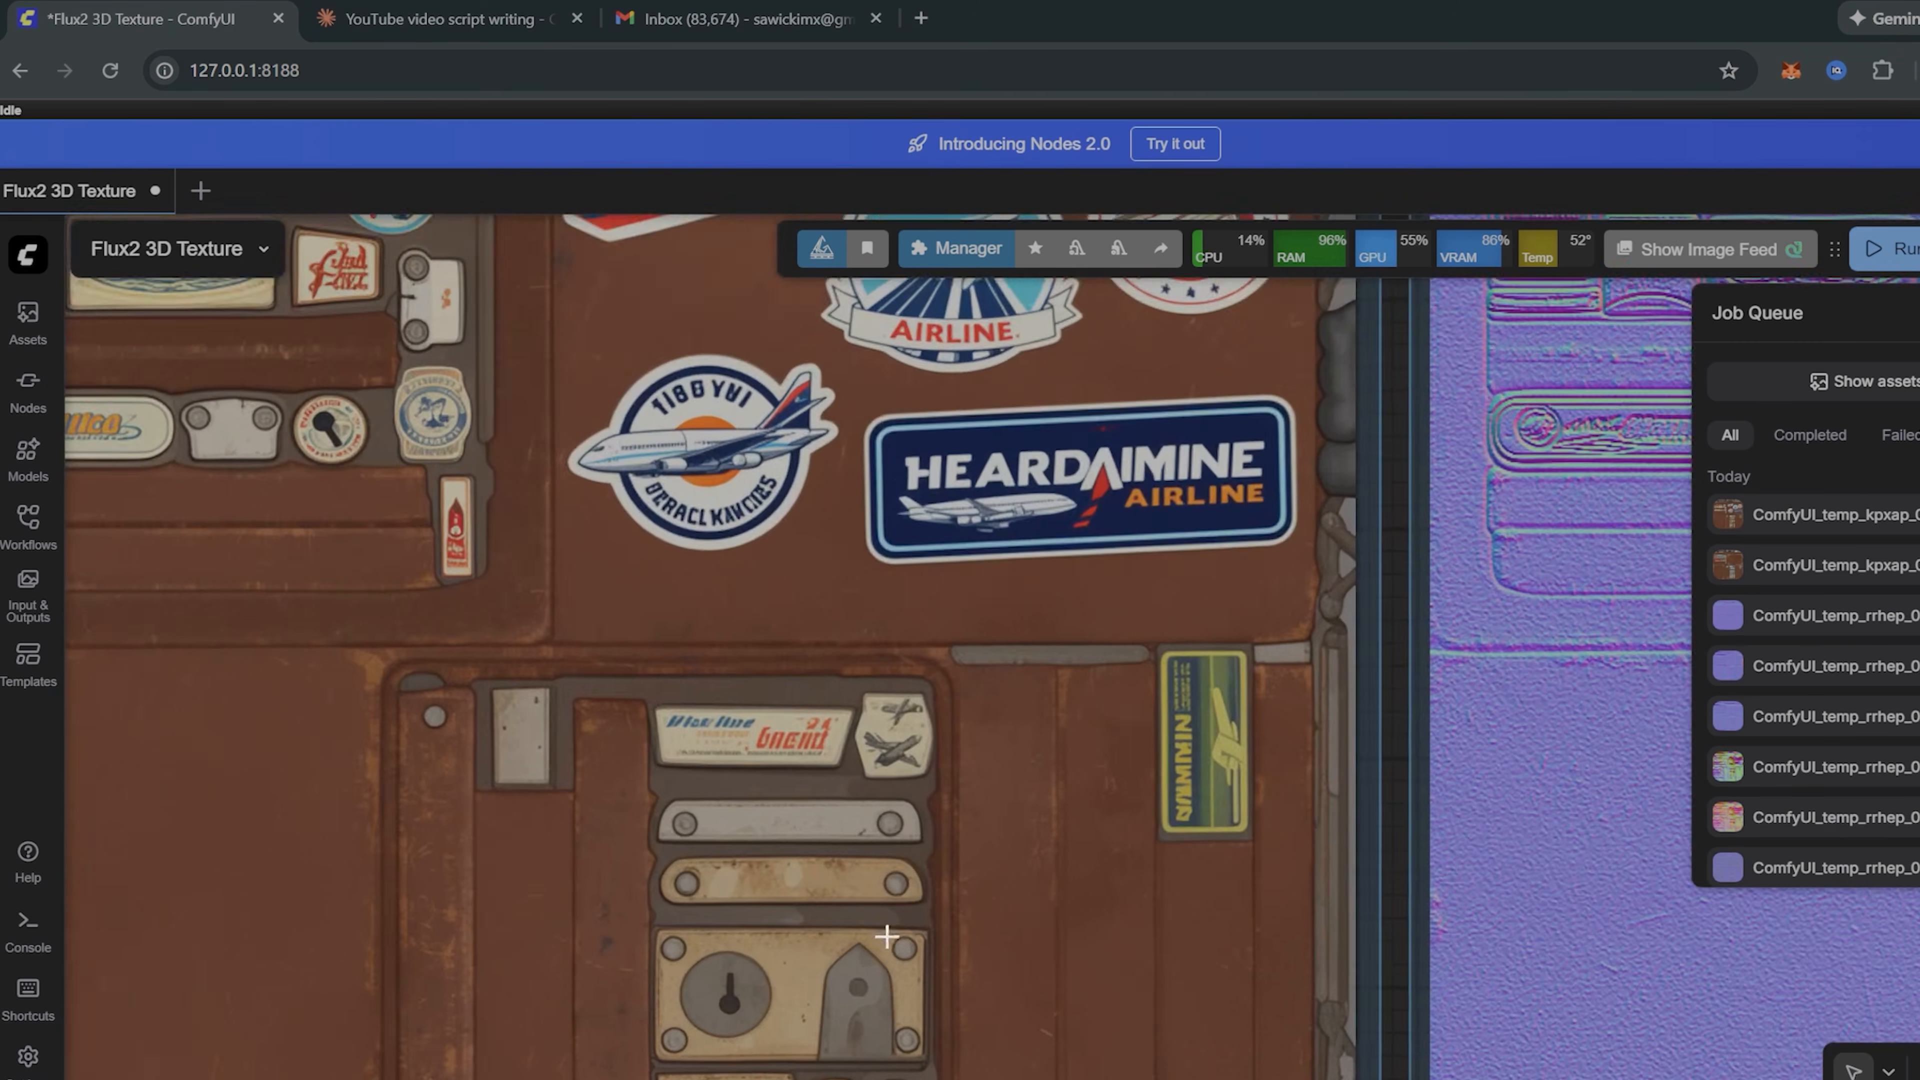
scroll(870, 832, "down", 7)
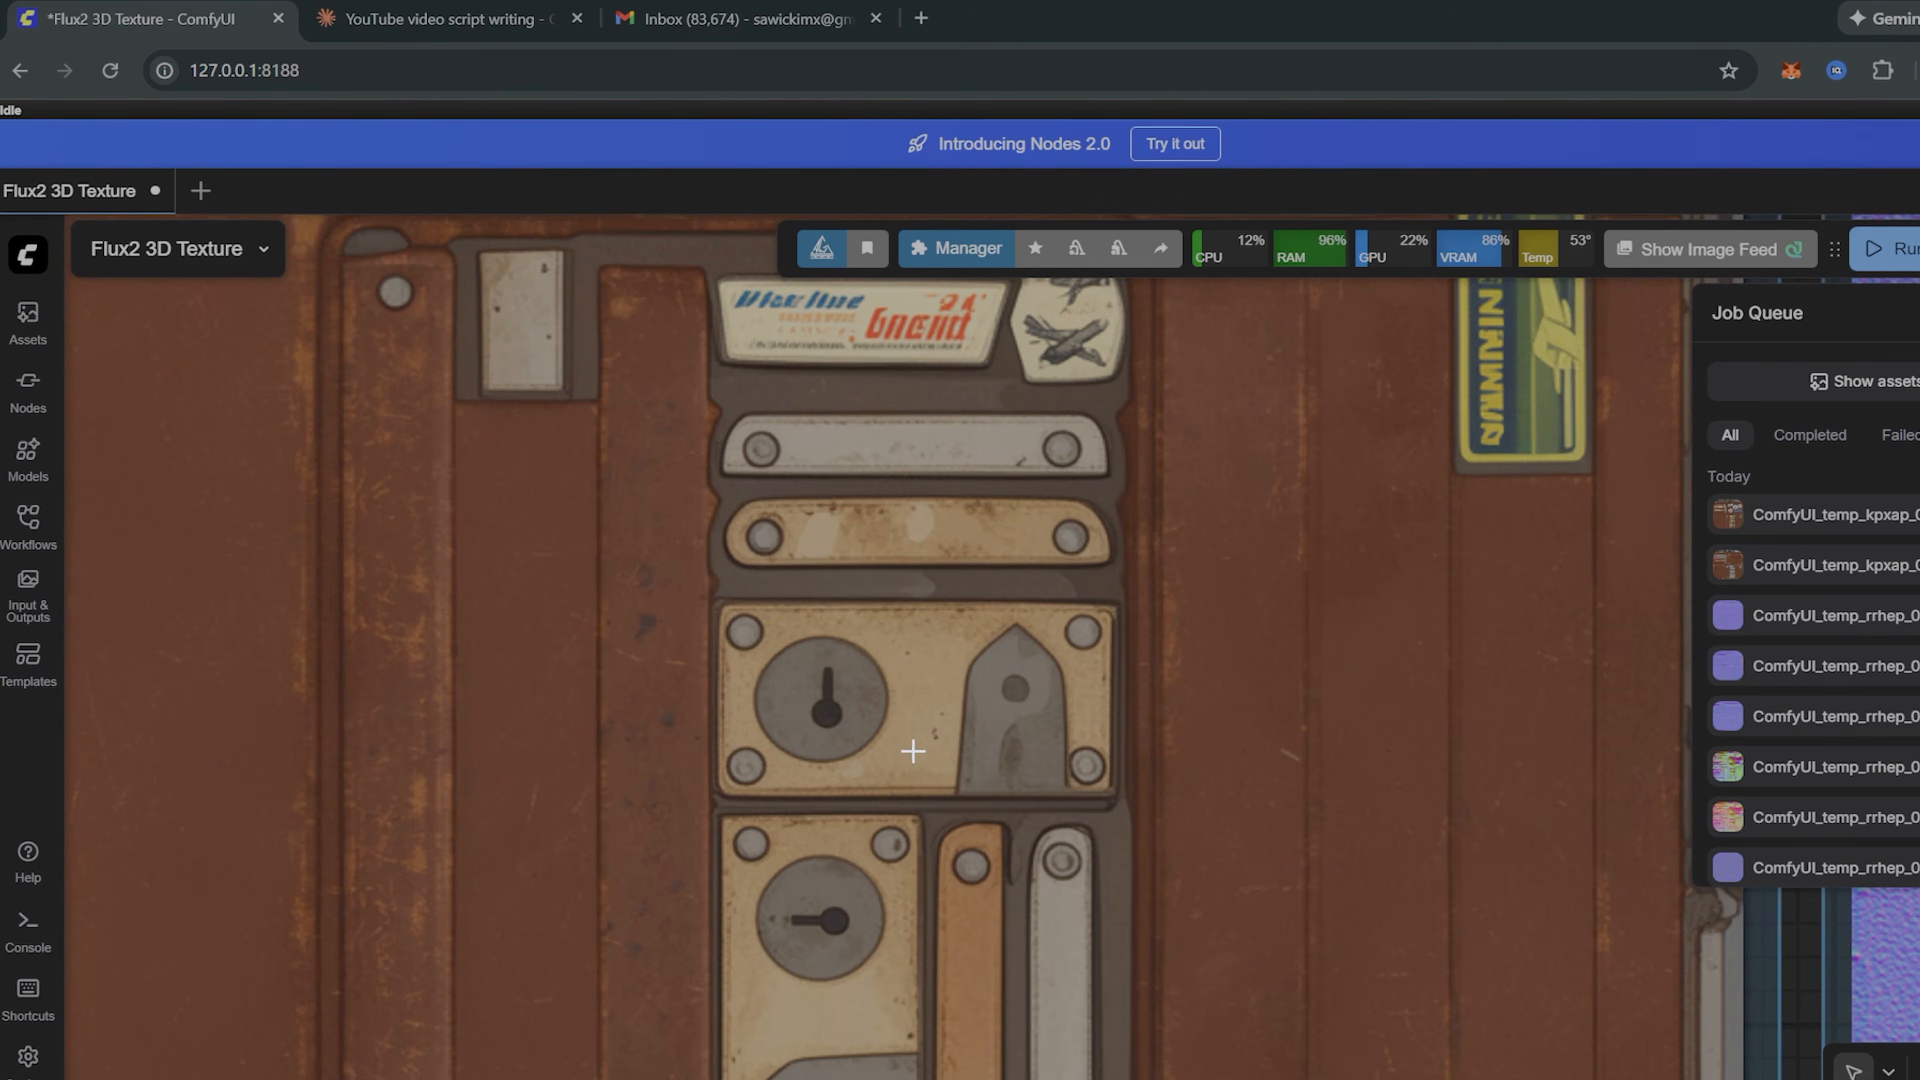
scroll(845, 896, "up", 5)
scroll(928, 894, "up", 3)
scroll(929, 894, "down", 12)
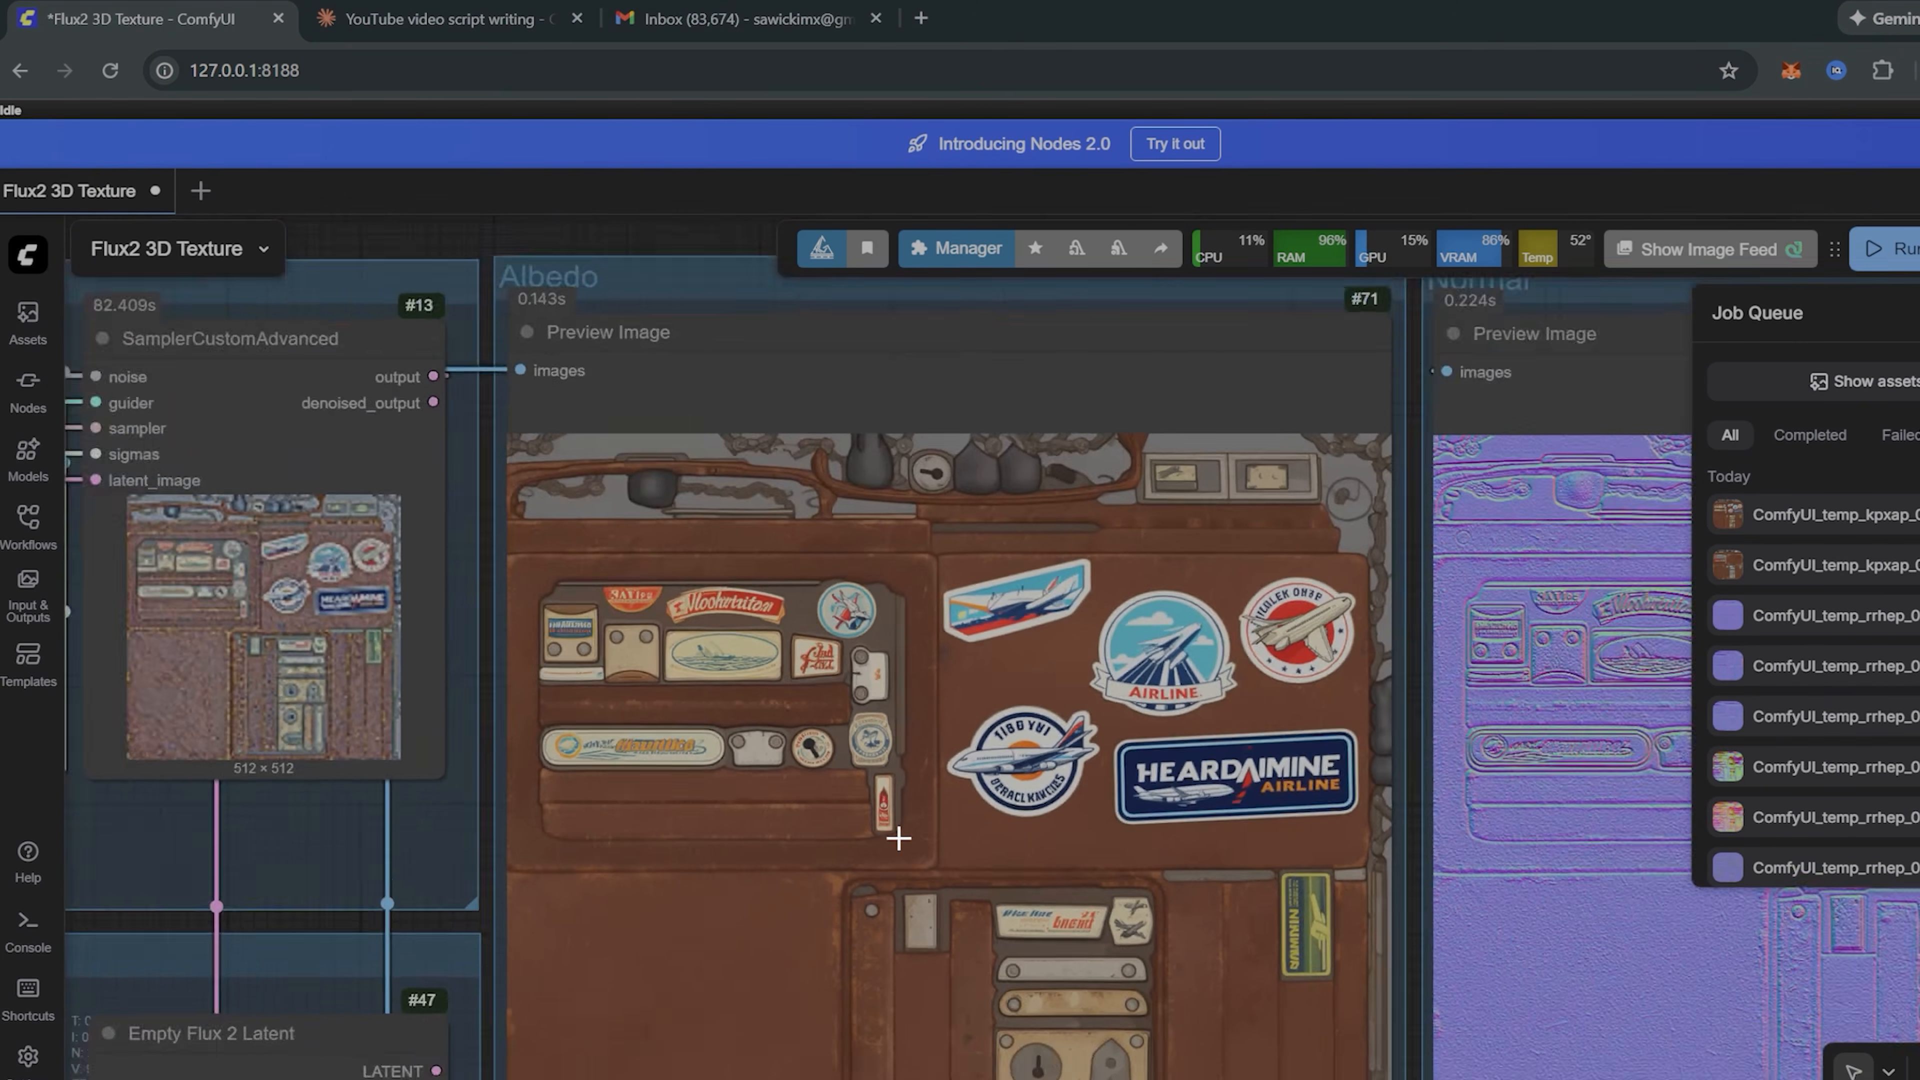
scroll(752, 668, "up", 3)
scroll(752, 668, "down", 8)
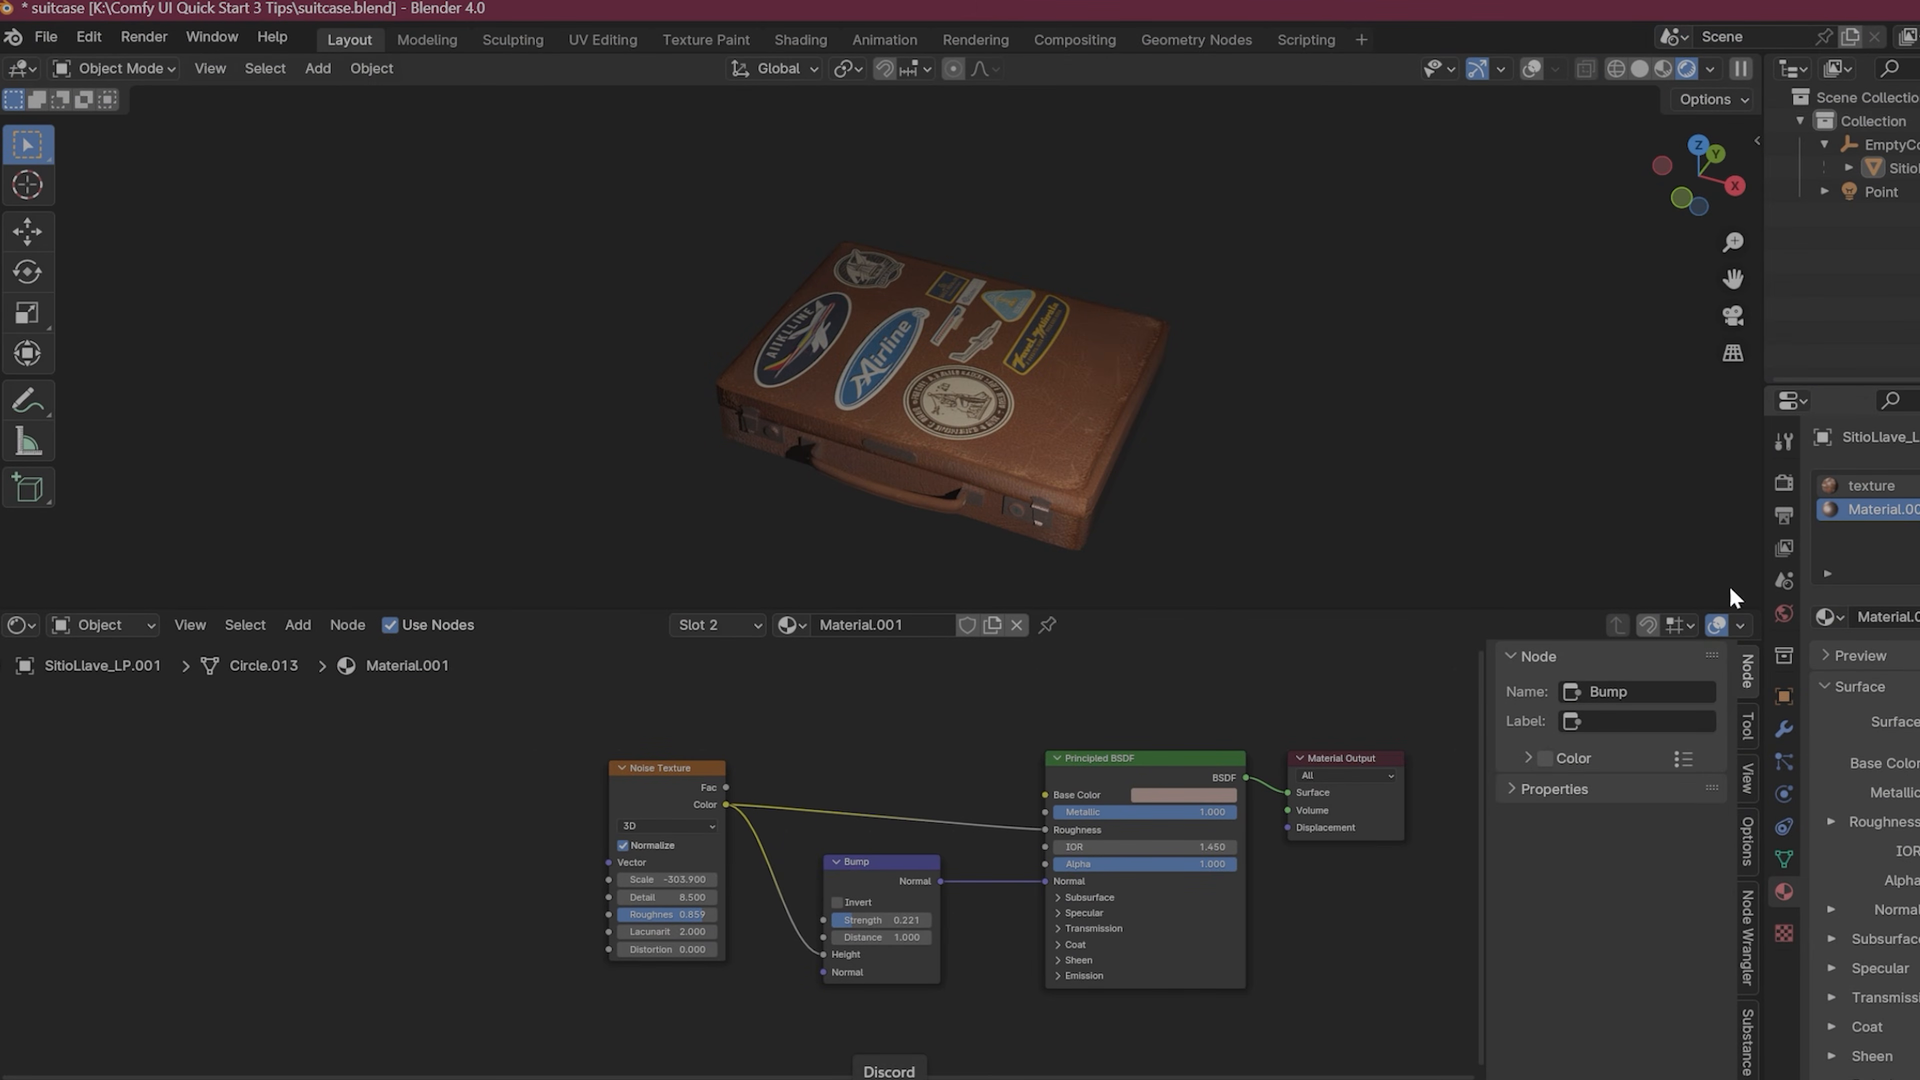
Step: In Blender, choose the suitcase's texture material slot and show all of the mesh's UVs over toon3.png in Edit Mode
left_click(1874, 485)
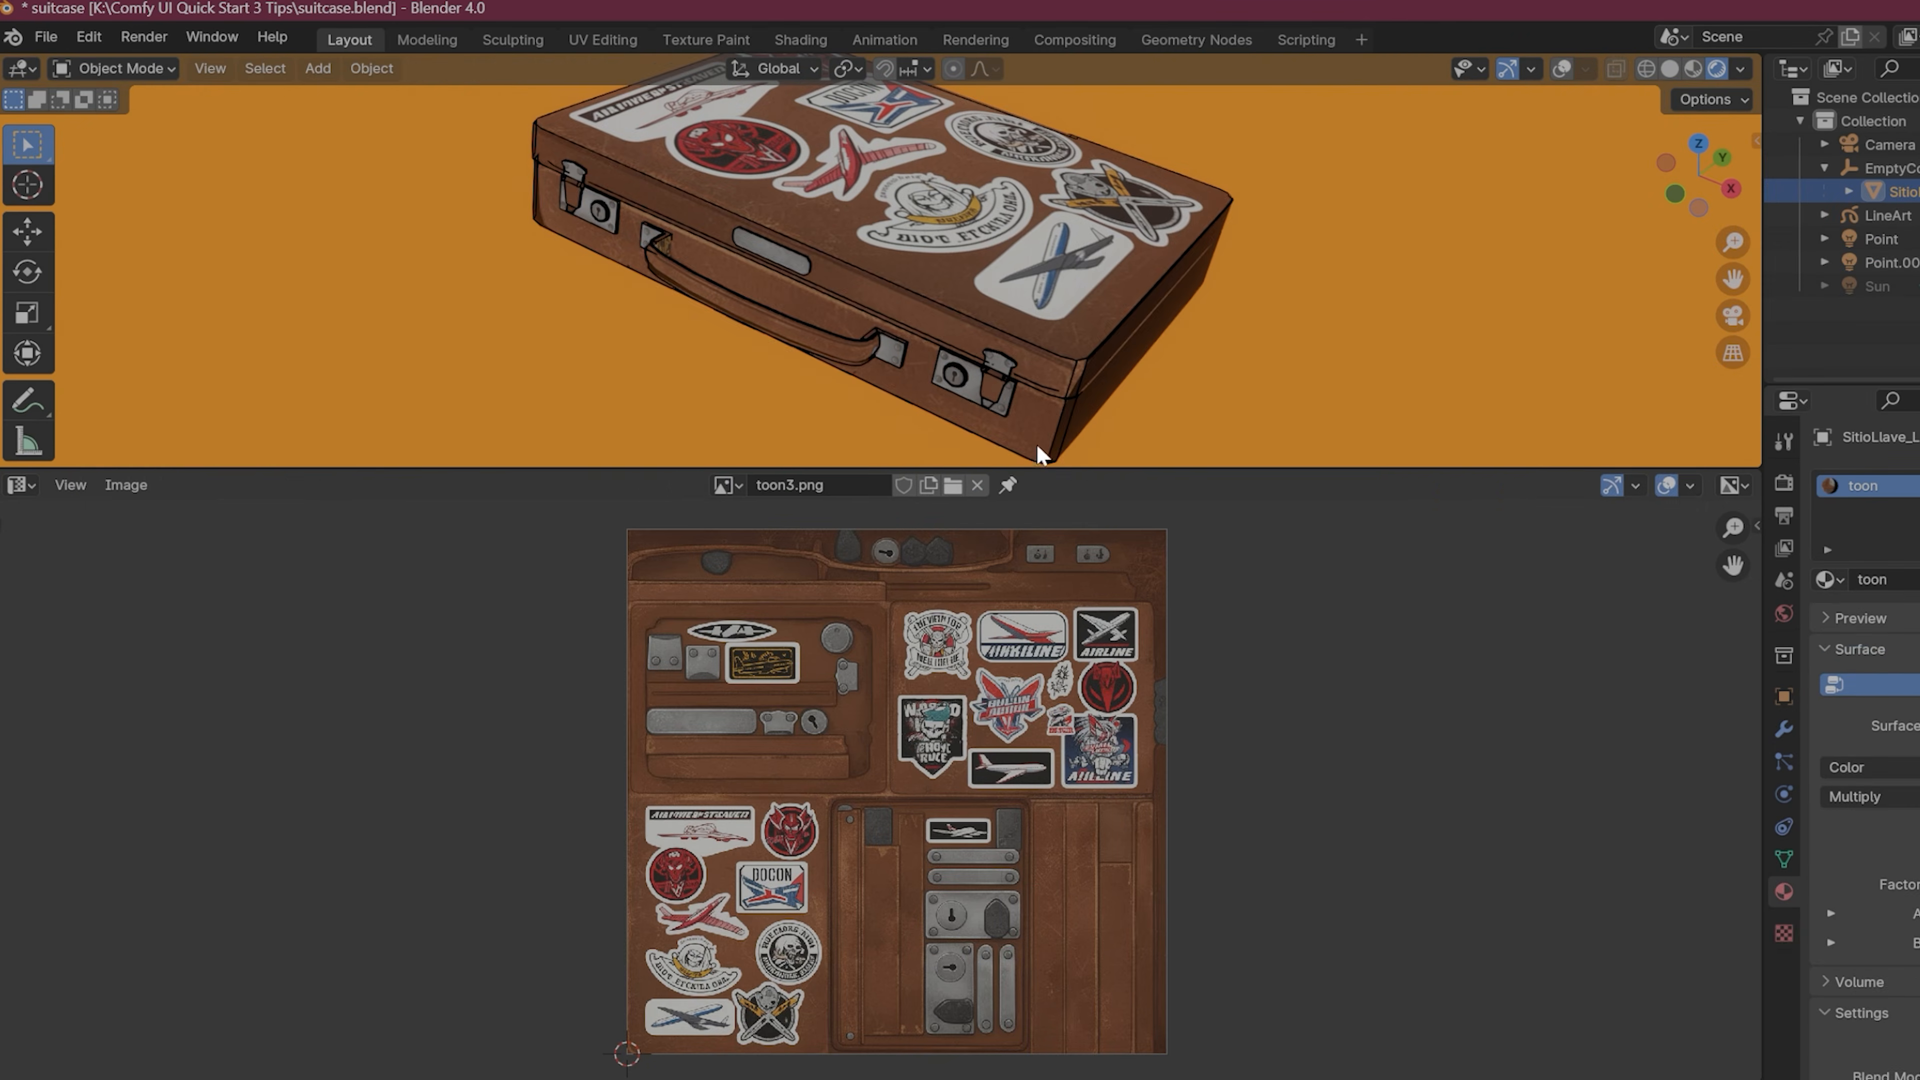
key("Tab")
key("a")
scroll(1177, 722, "up", 4)
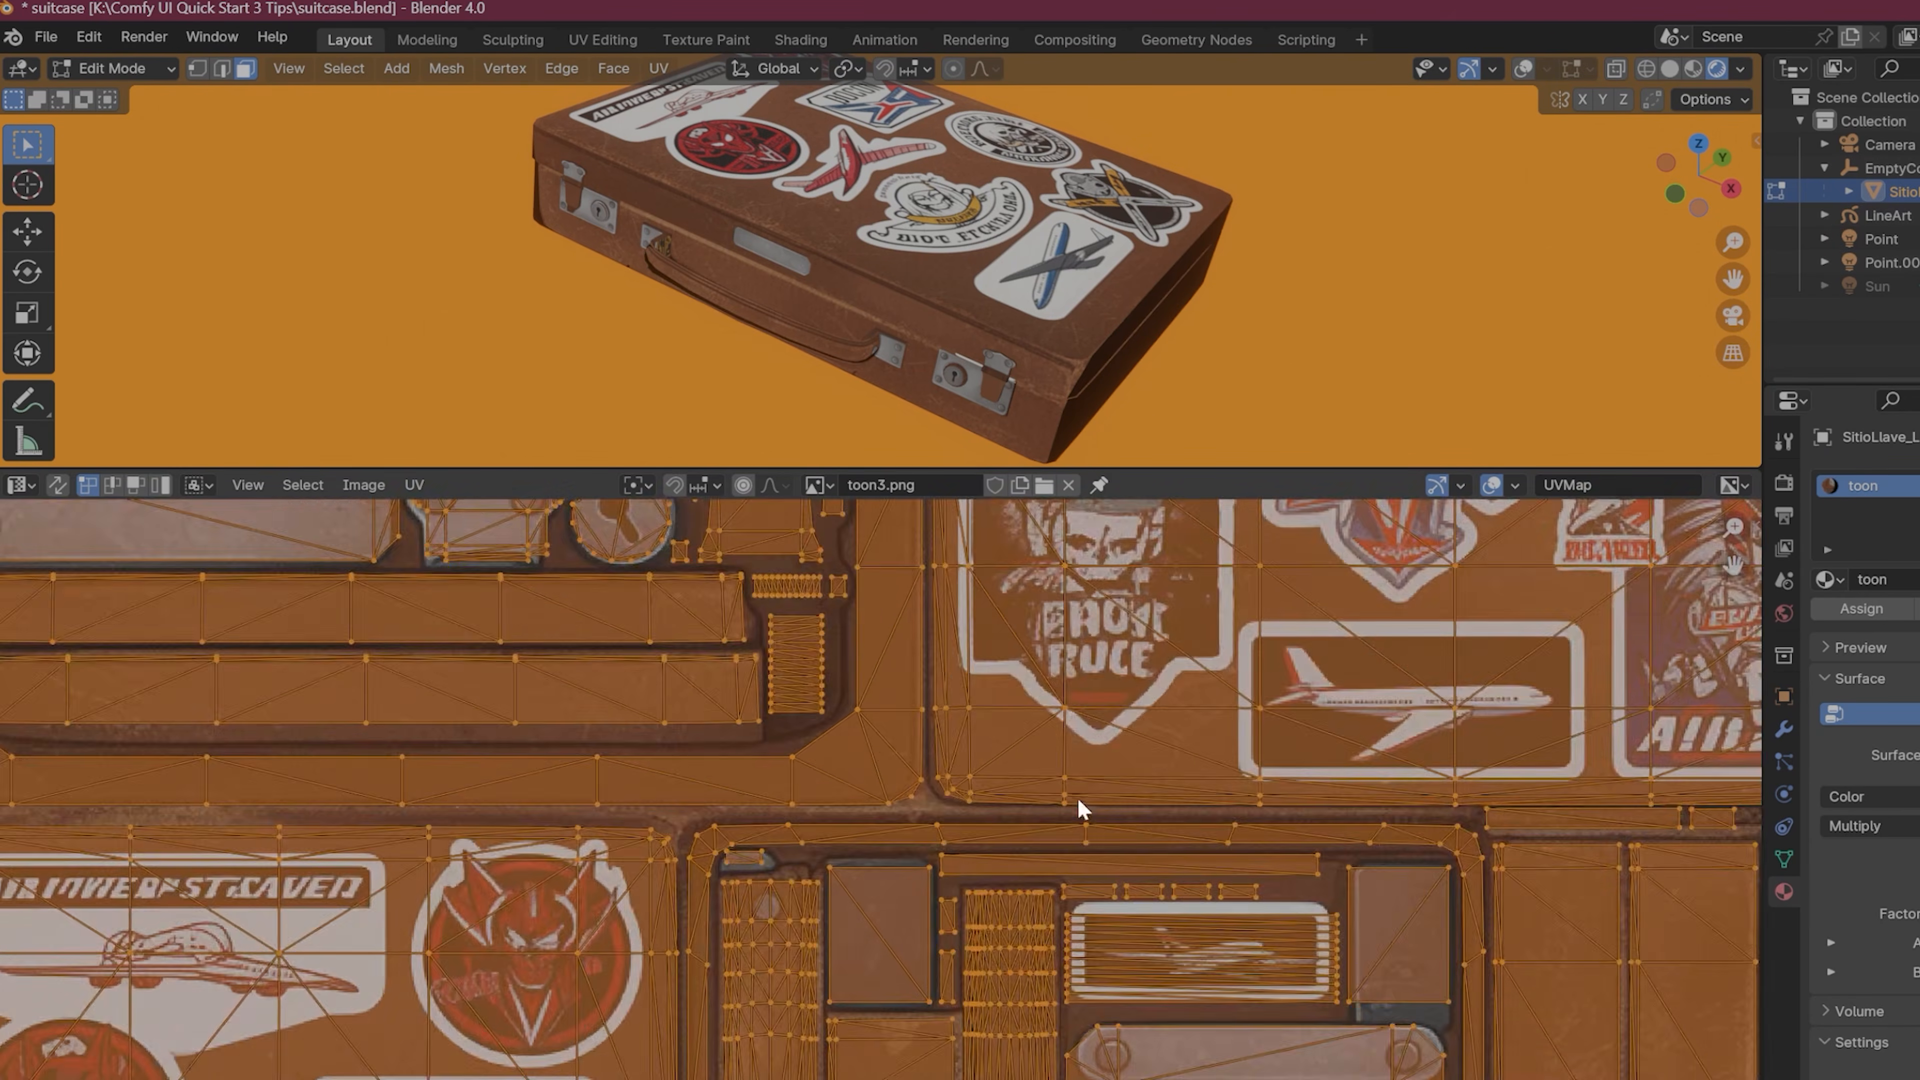
scroll(927, 958, "up", 2)
scroll(926, 958, "down", 1)
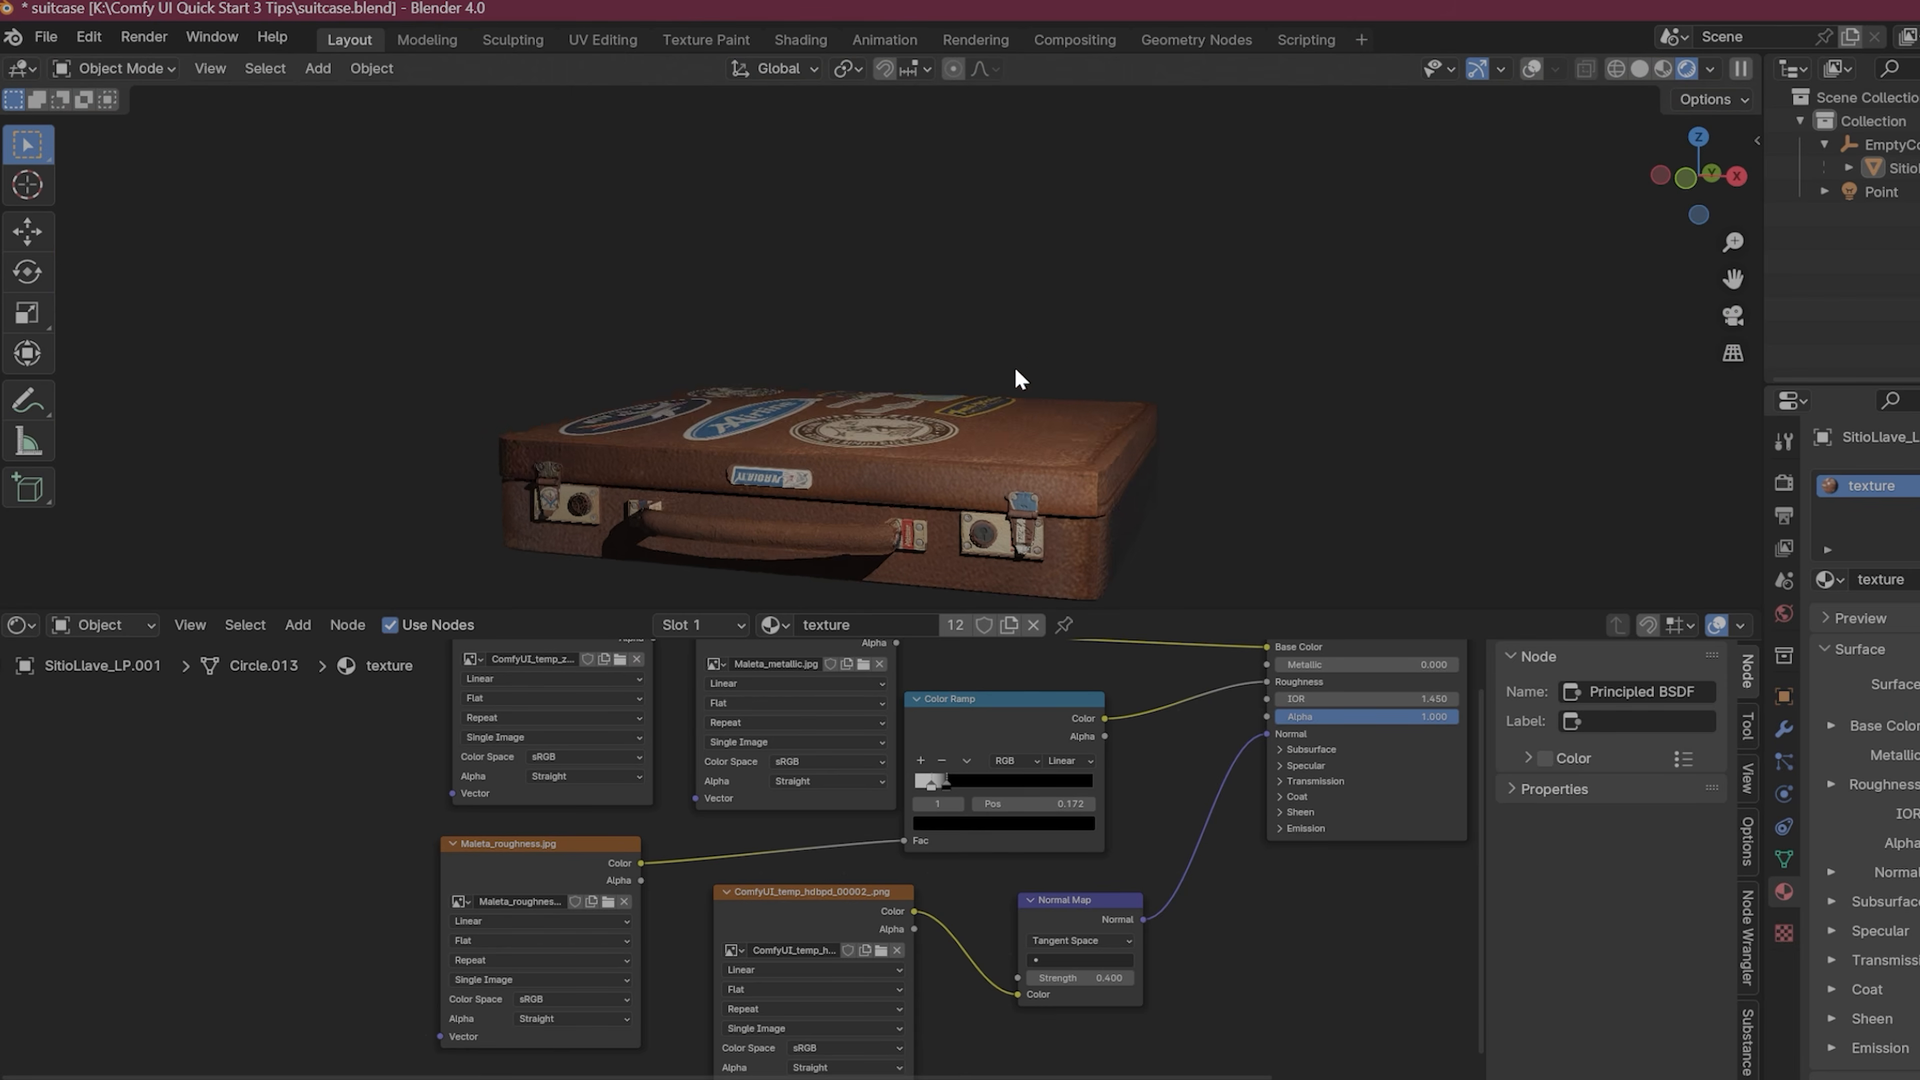
Step: Adjust the Normal Map node's strength in the texture material while checking the suitcase surface from several angles
key("KP_1")
left_click_drag(1038, 361, 1016, 396)
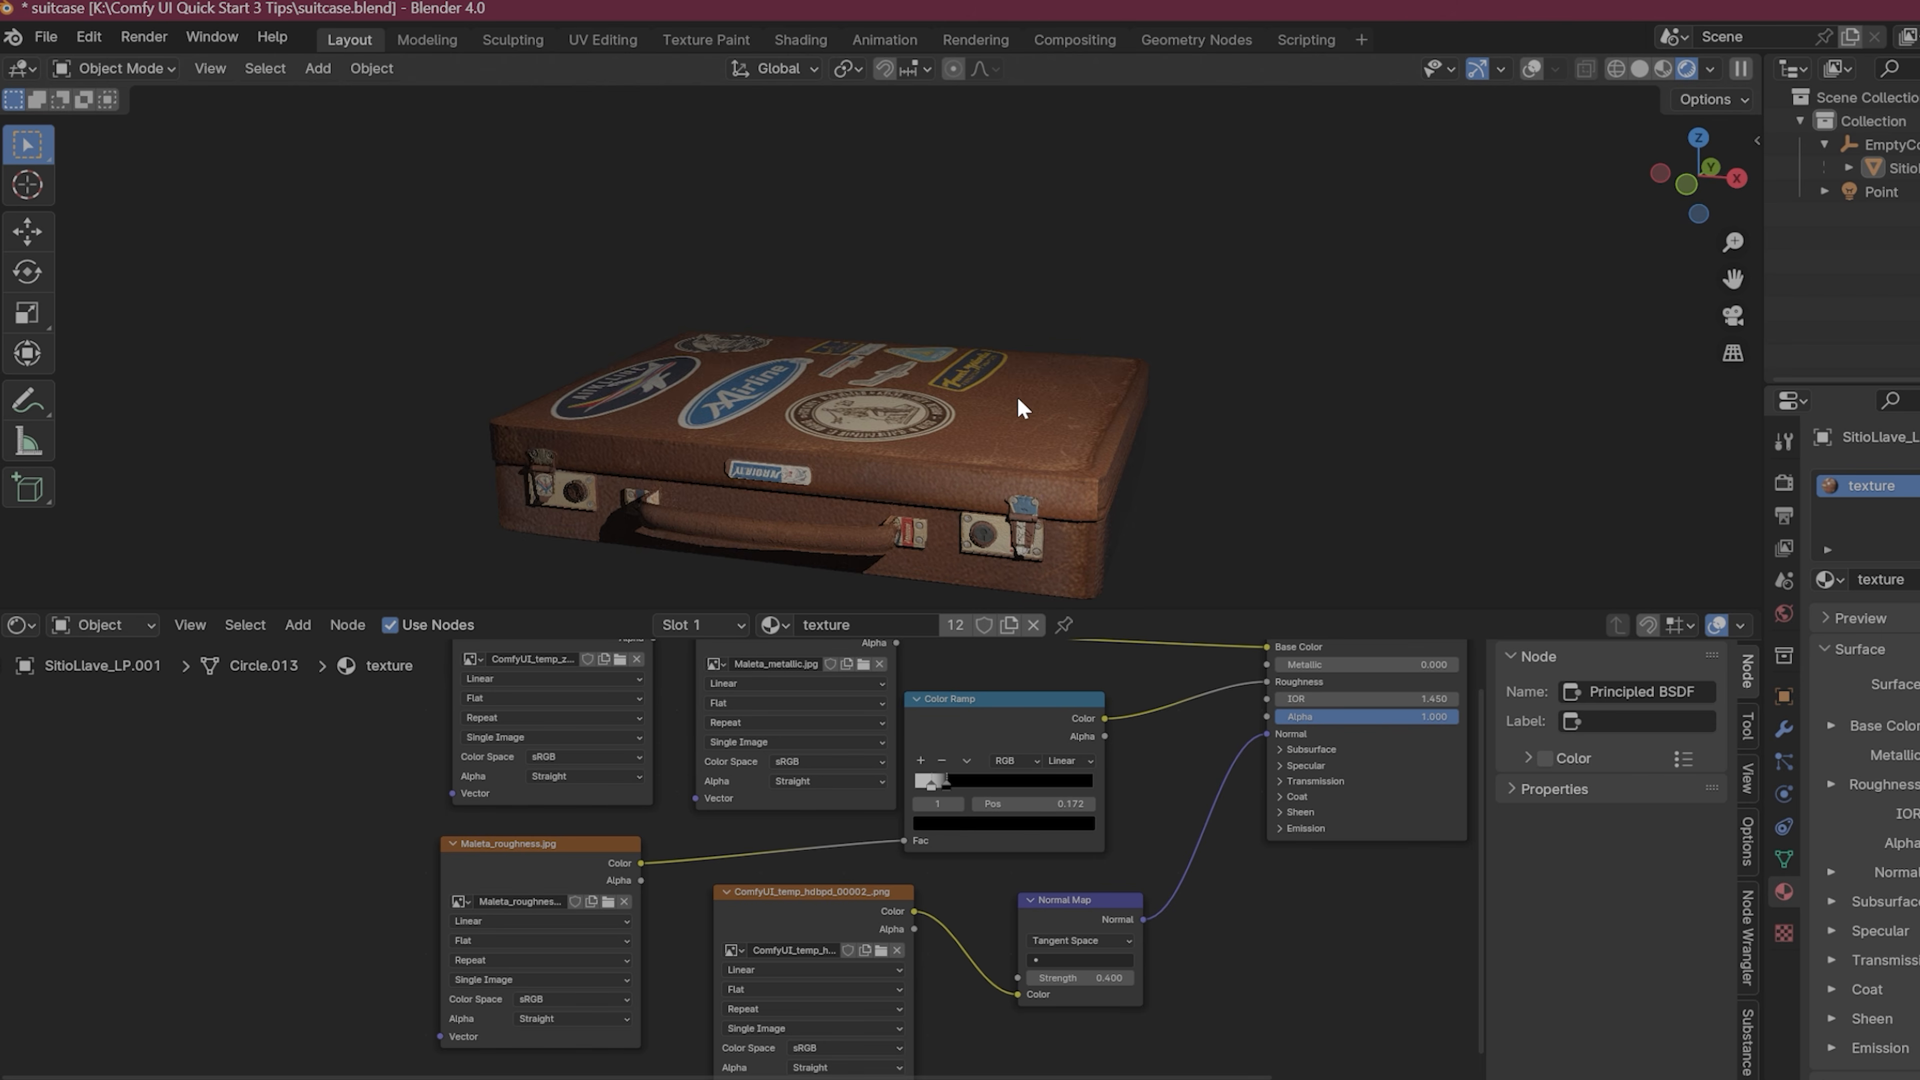
left_click_drag(1019, 488, 973, 471)
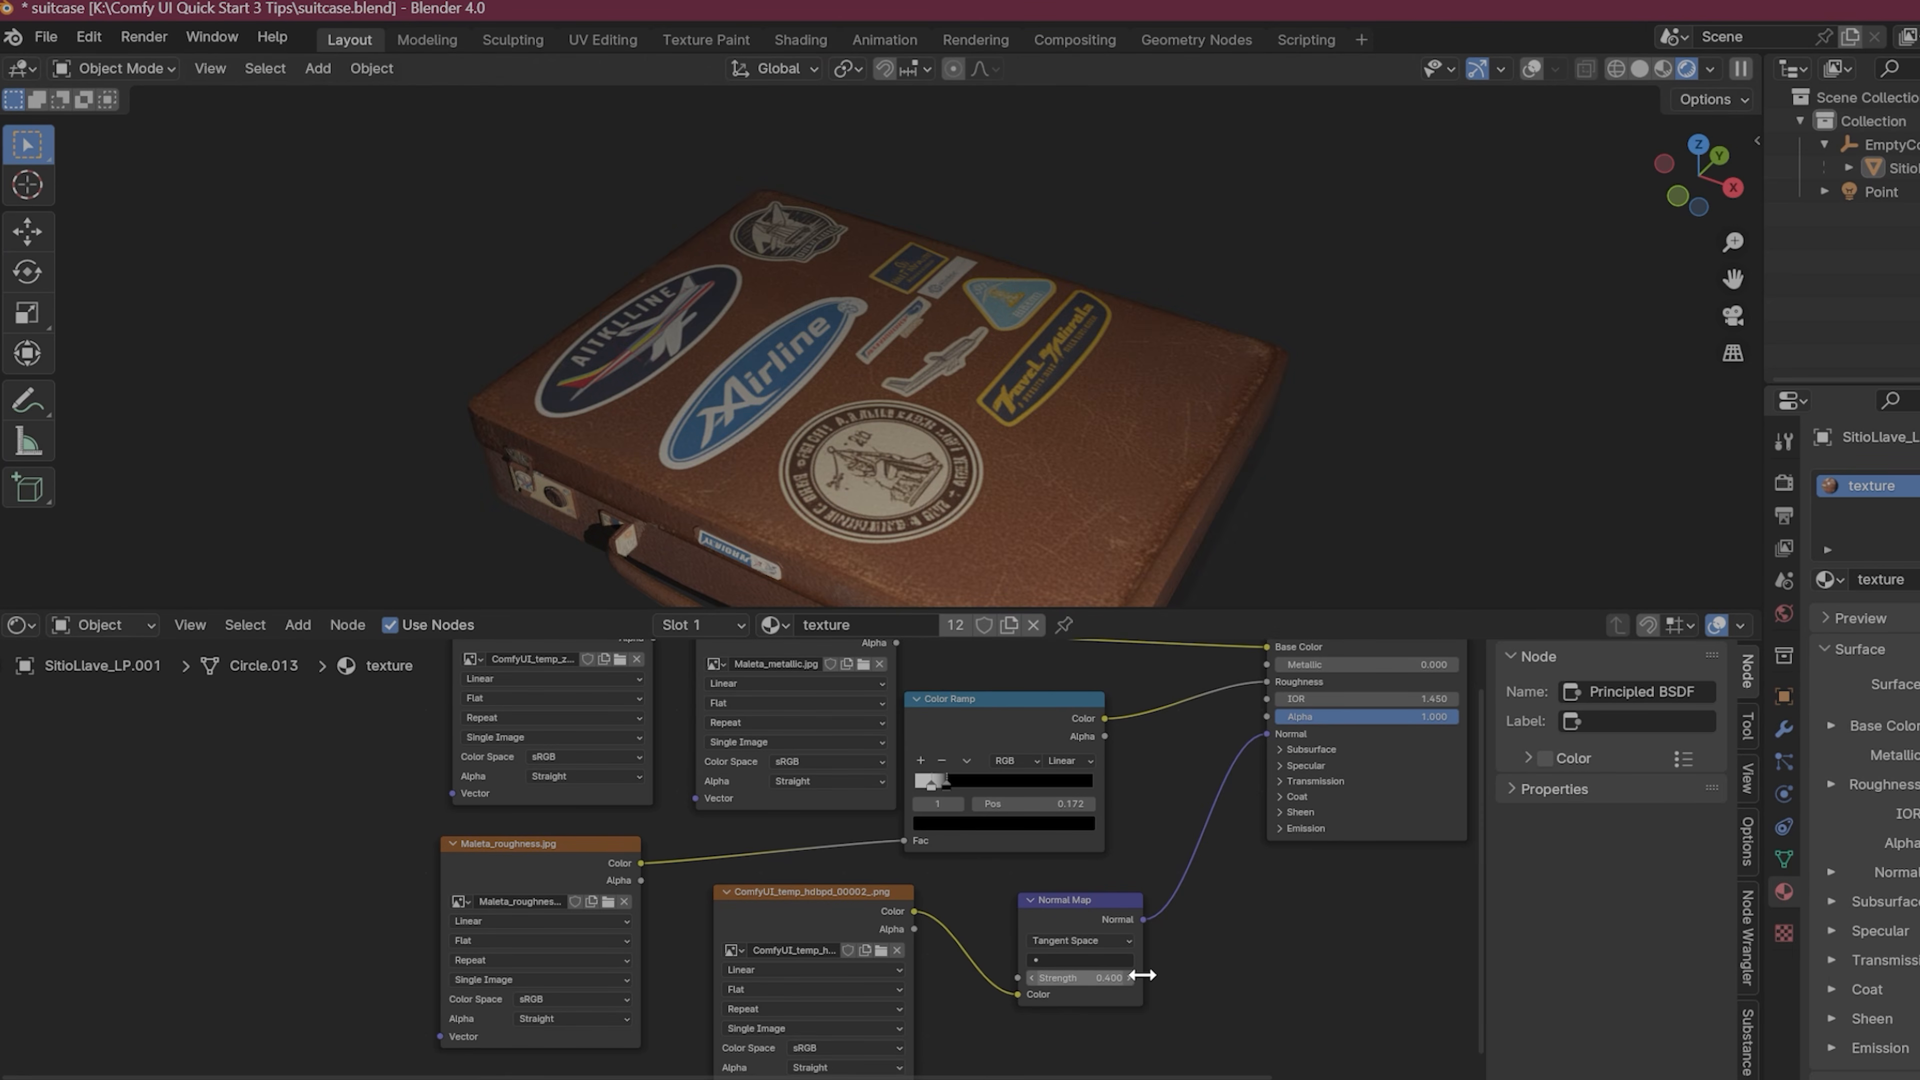
left_click_drag(1141, 976, 1209, 976)
left_click_drag(1081, 977, 1105, 977)
left_click_drag(975, 575, 1025, 352)
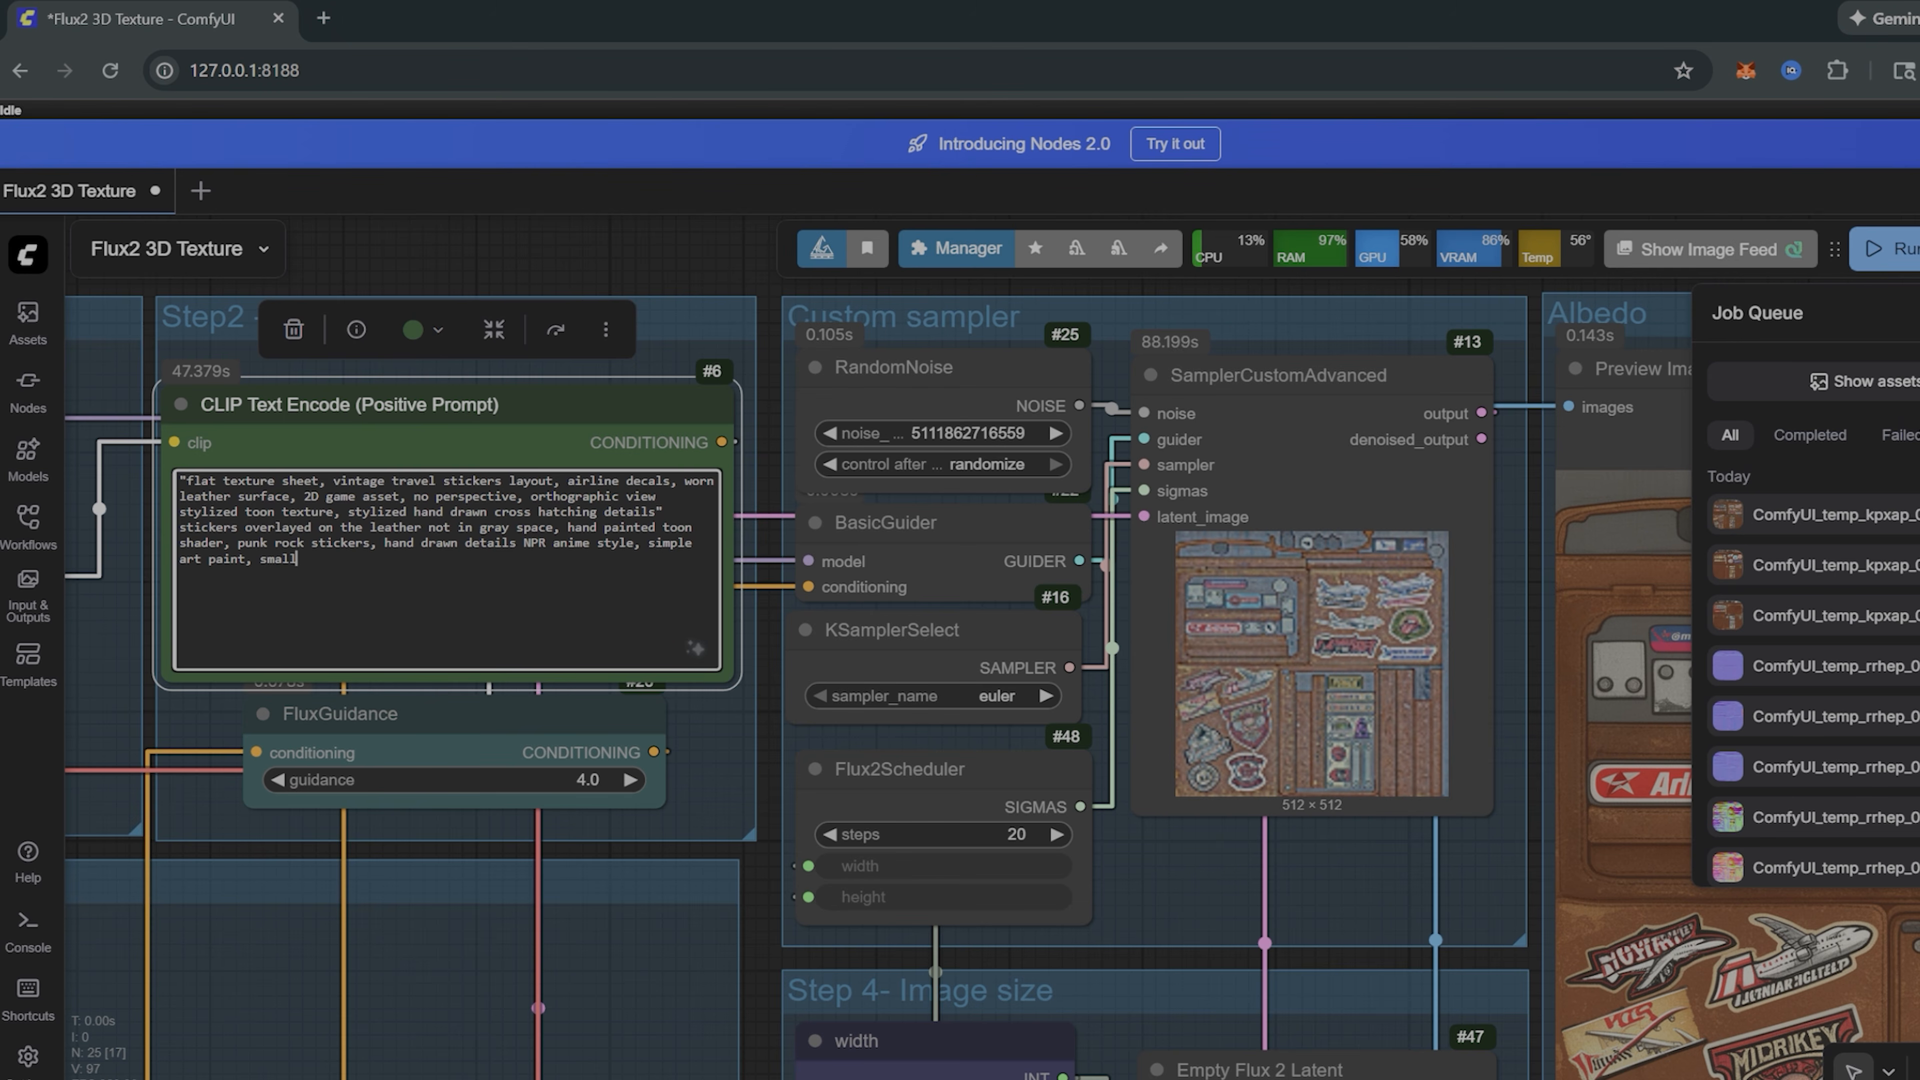
Step: Switch to ComfyUI and examine the positive prompt, the sampler preview and the sticker texture in the Albedo preview
left_click_drag(1009, 541, 1247, 630)
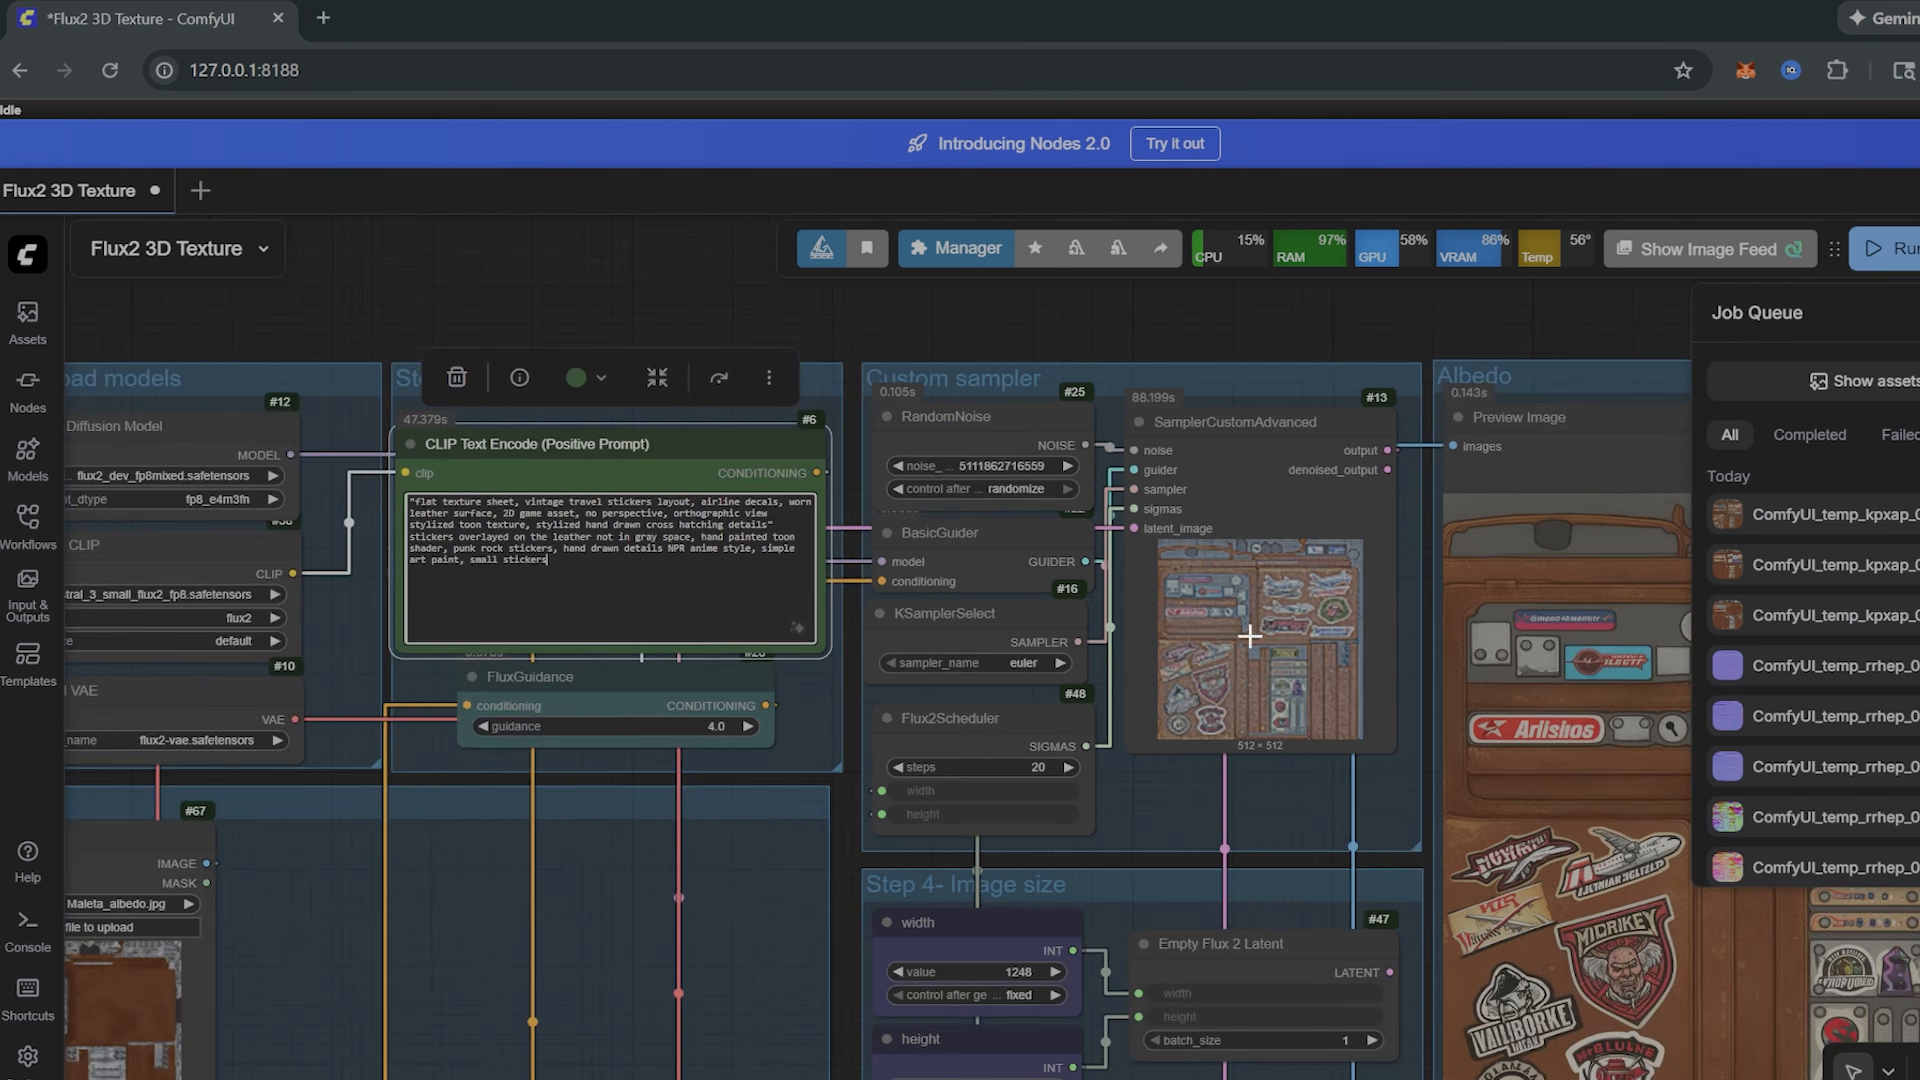
scroll(977, 497, "down", 2)
left_click_drag(978, 497, 1329, 523)
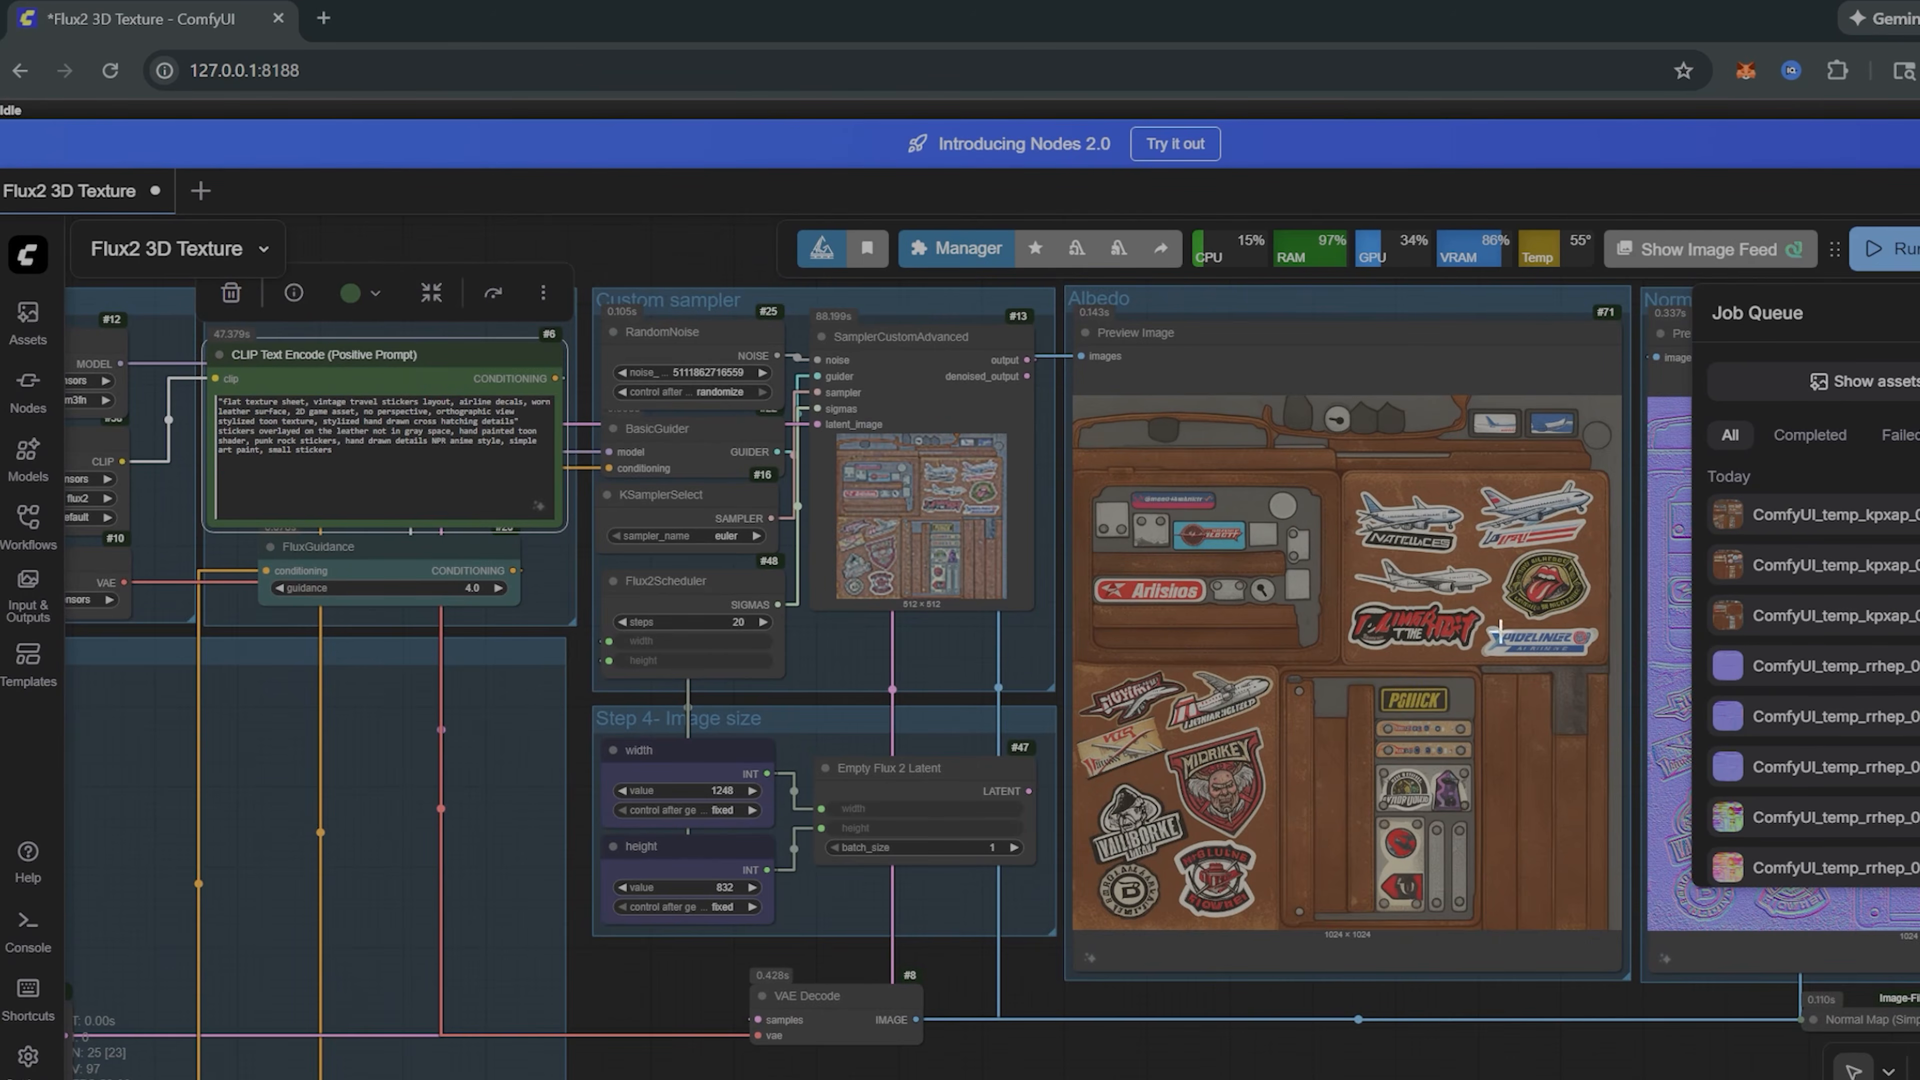
scroll(1499, 627, "up", 3)
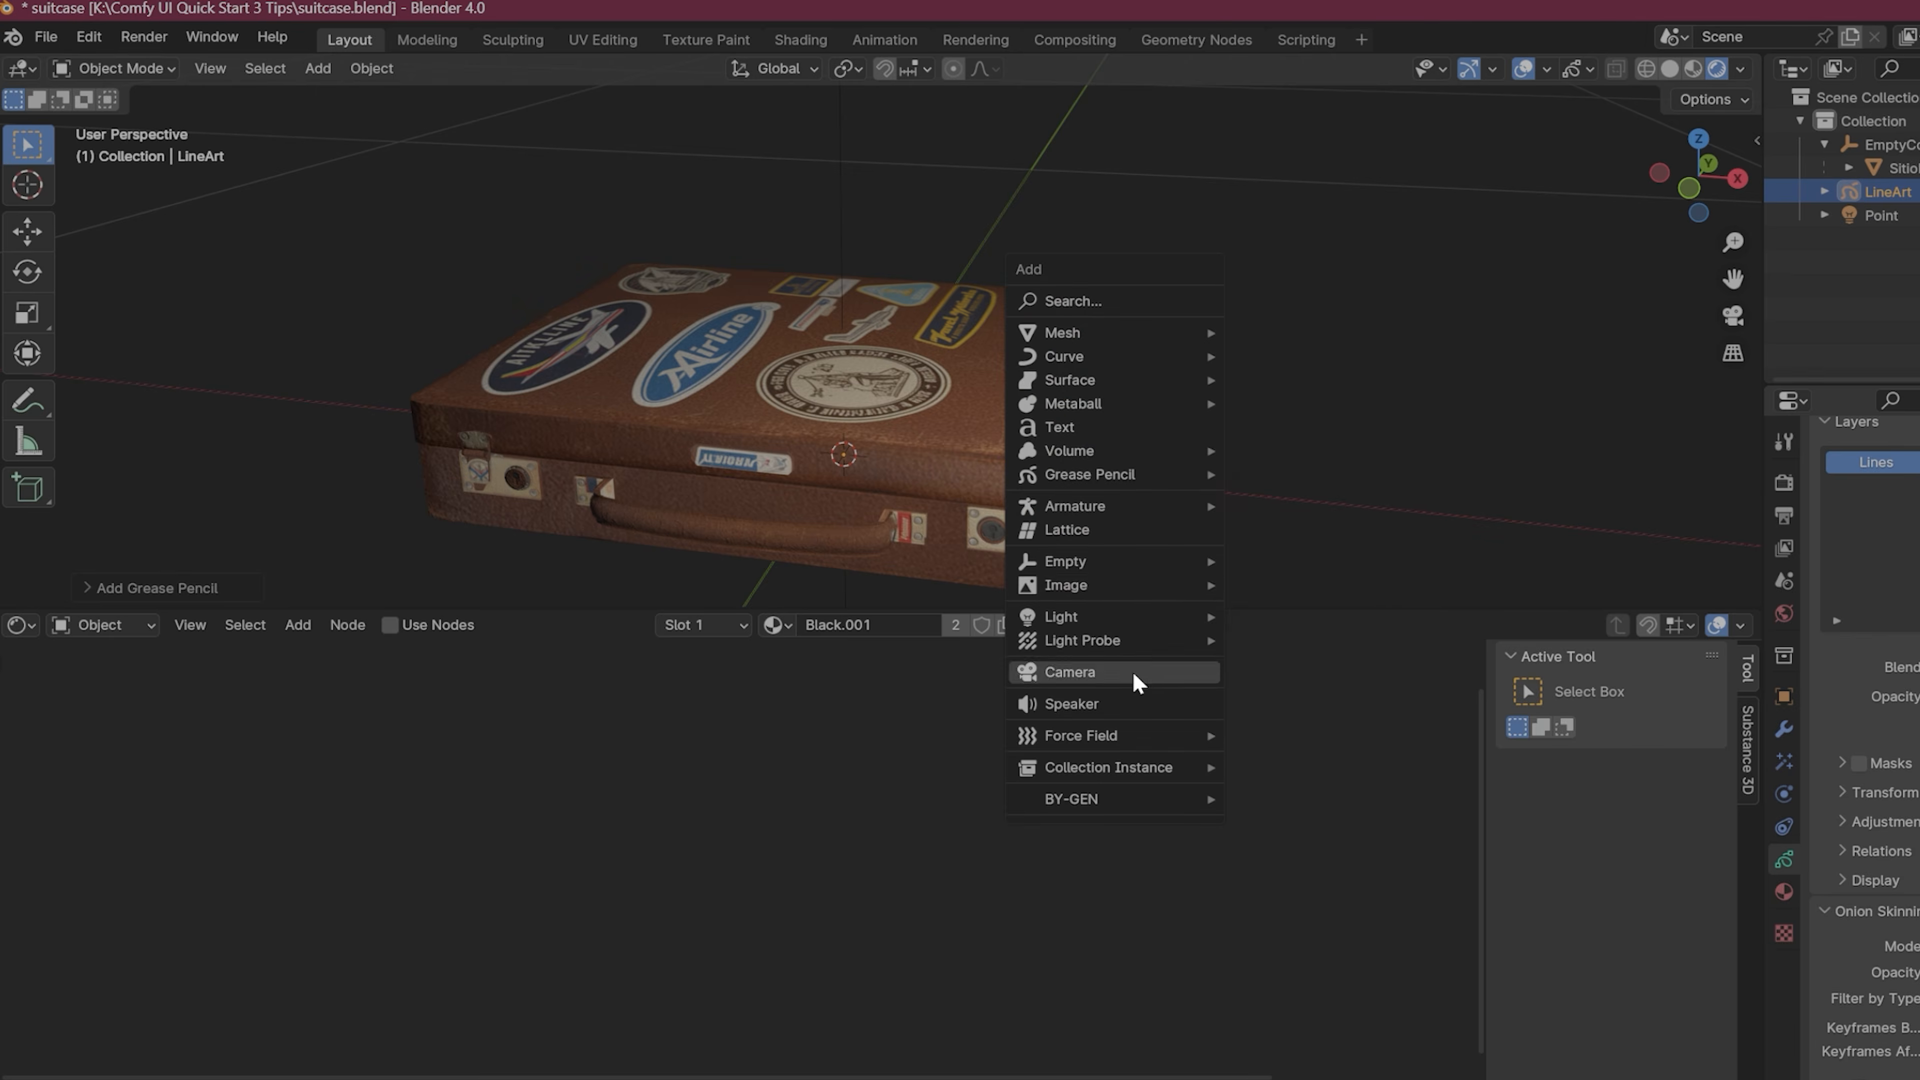
Step: In Blender, add a camera, position it in front of the suitcase and adjust its framing through the camera view
left_click(1049, 673)
key("g")
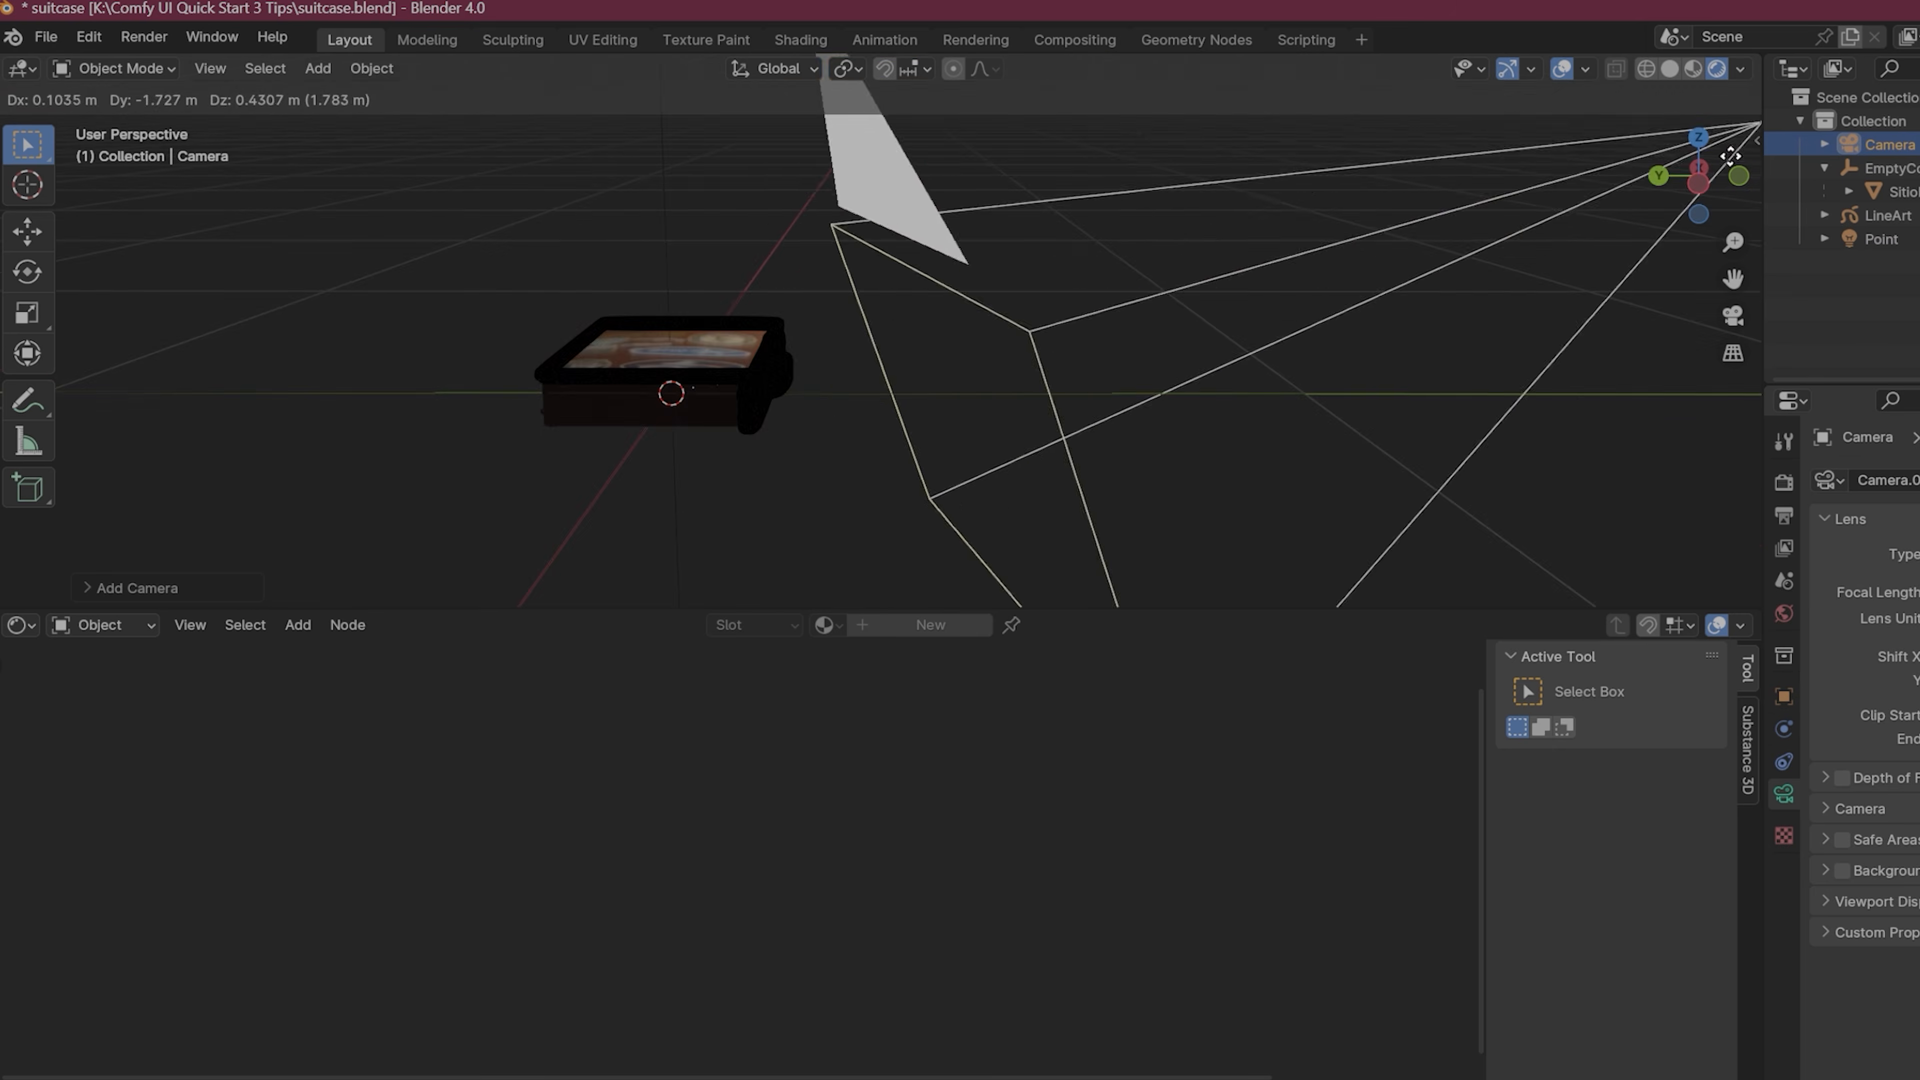
left_click(1230, 351)
key("KP_0")
key("g")
left_click(1152, 345)
Step: Select the LineArt grease pencil object around the suitcase and open its modifier settings
left_click(1060, 438)
scroll(1881, 665, "down", 4)
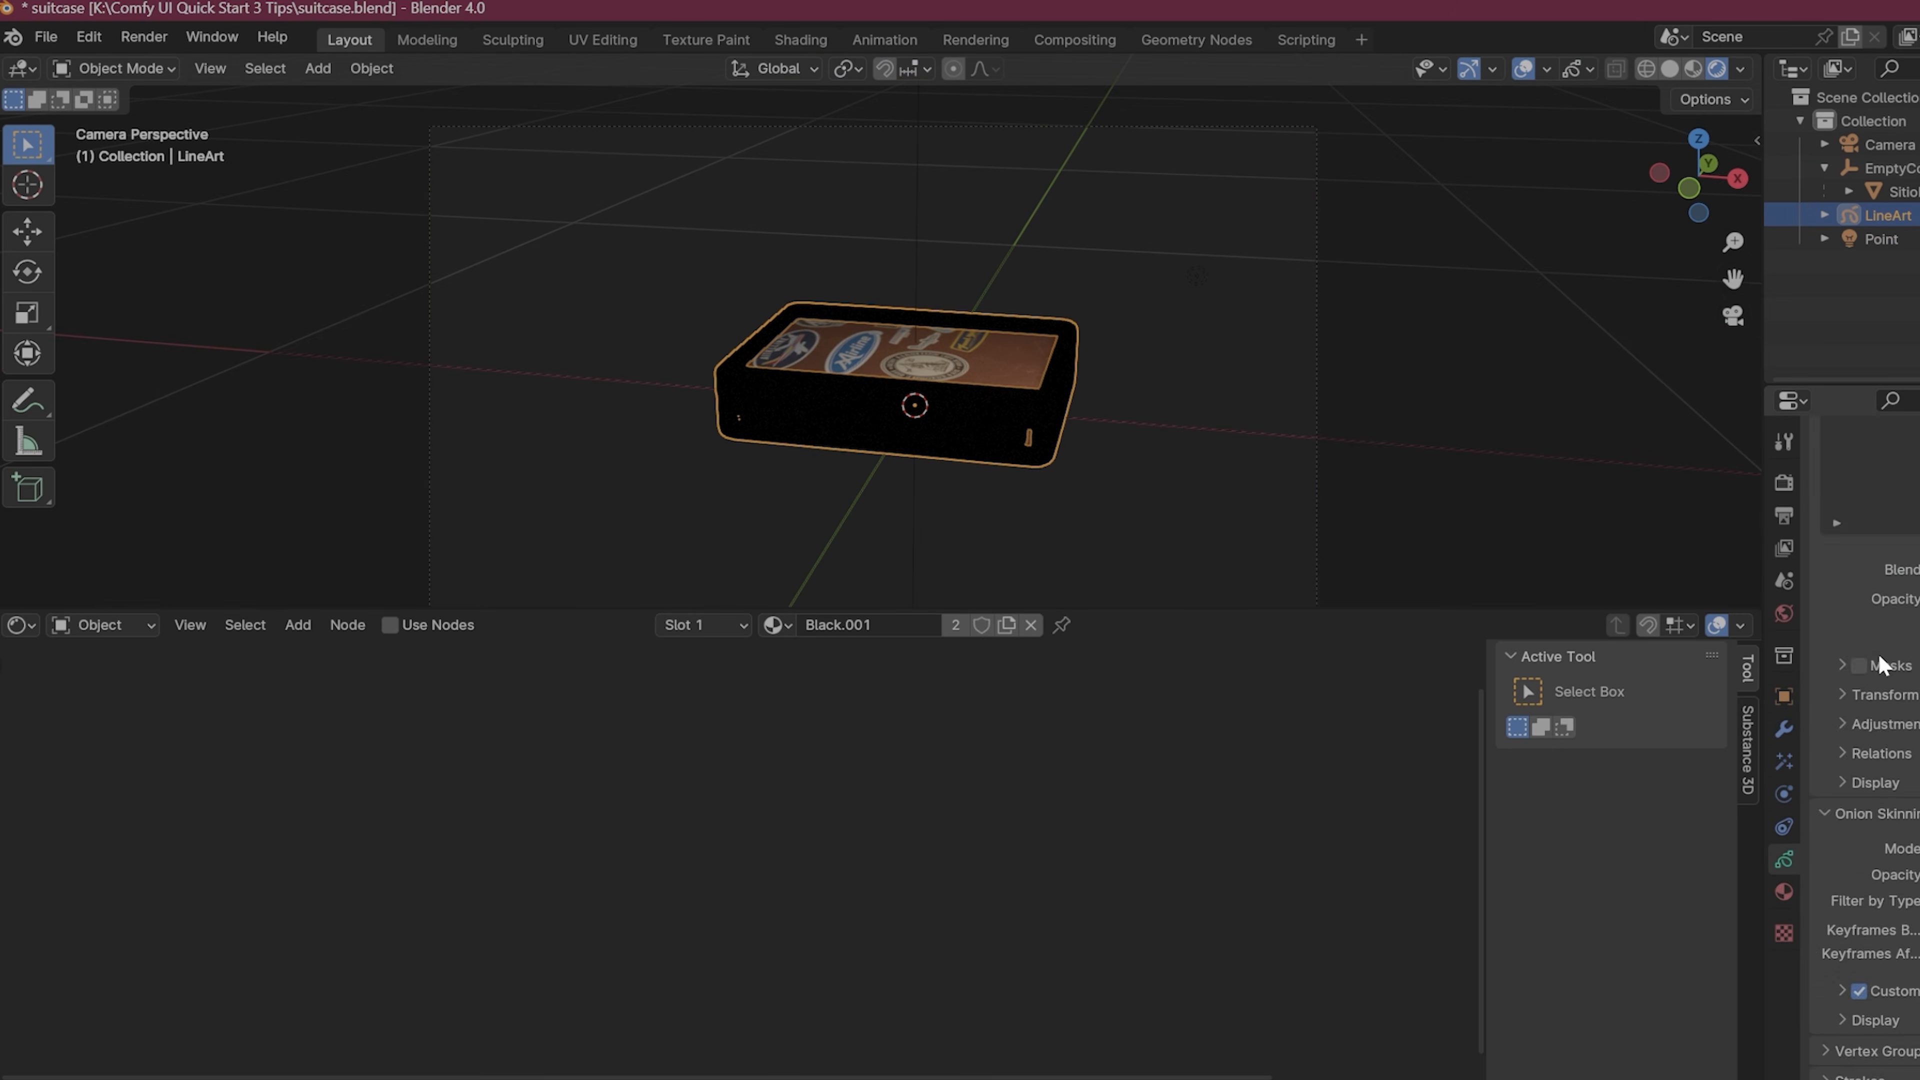
left_click(1784, 728)
scroll(913, 346, "up", 5)
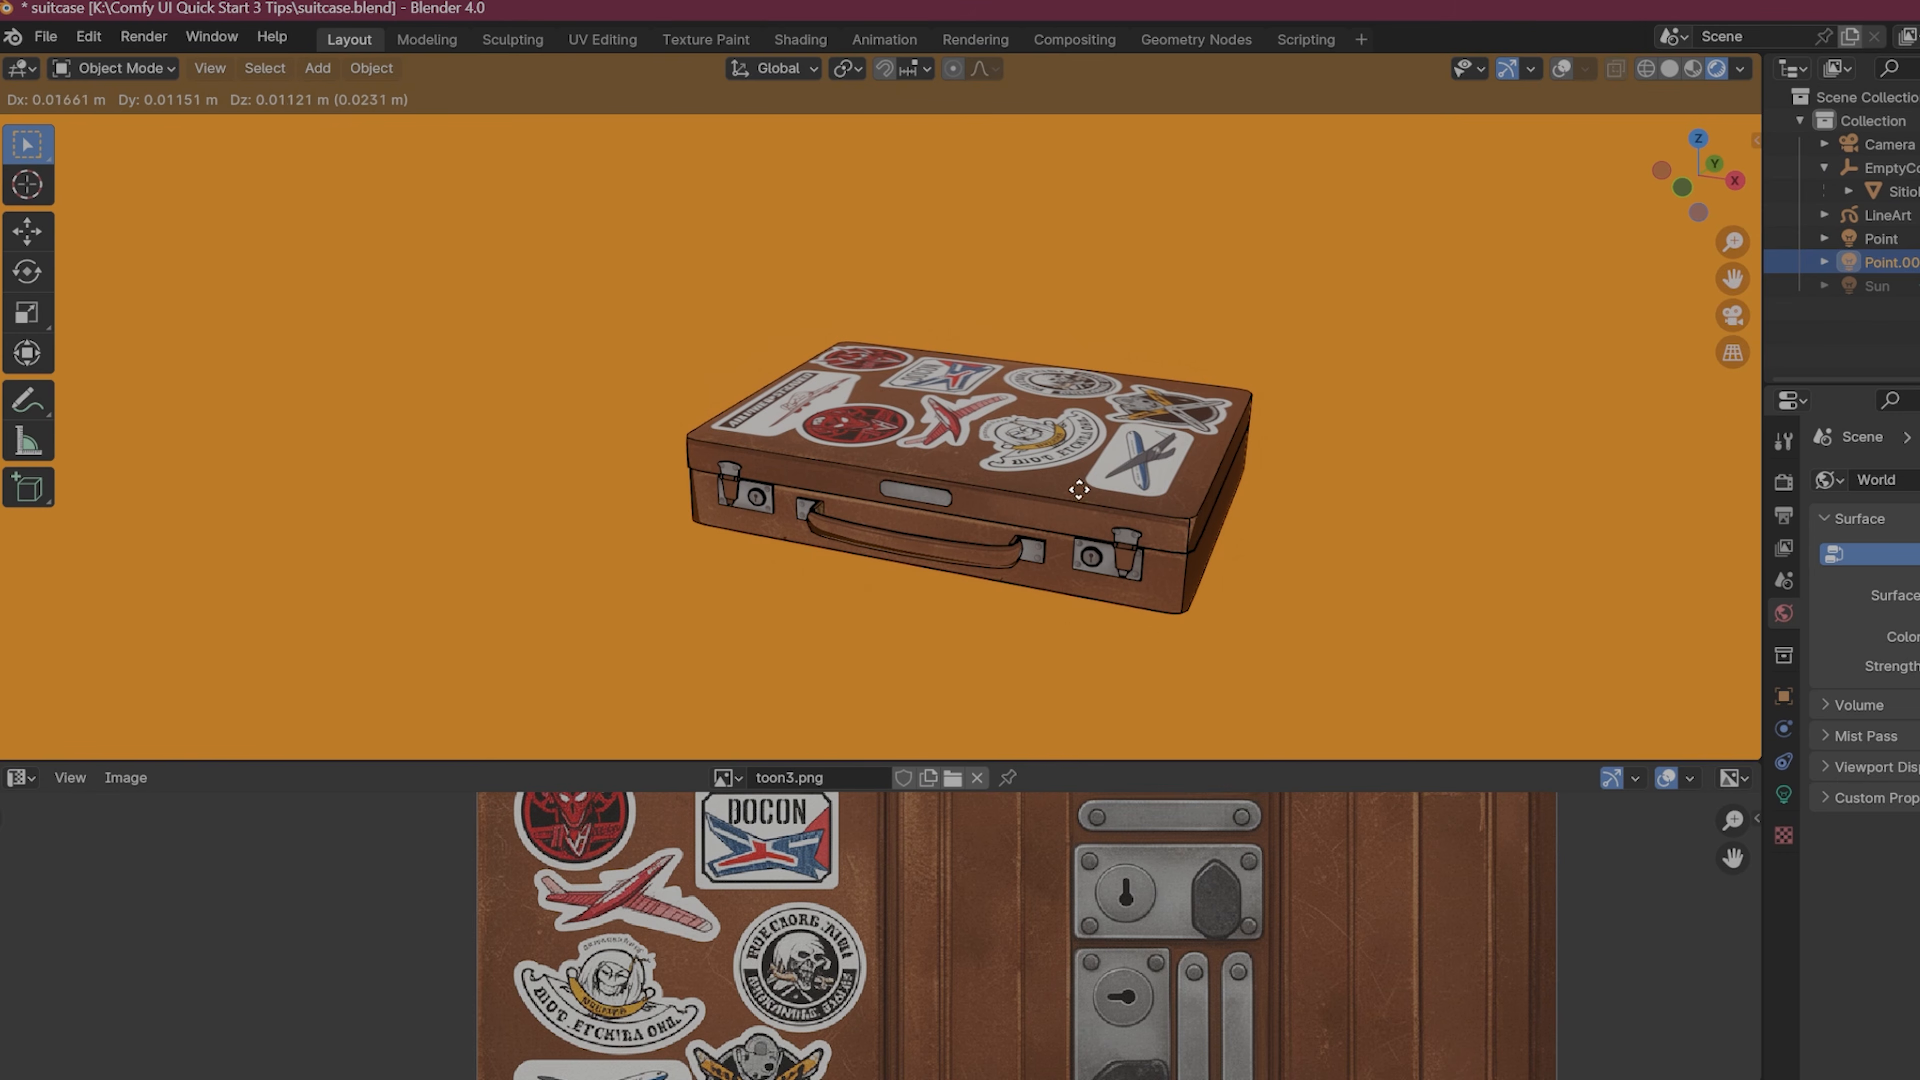
Step: Place the moved second point light near the suitcase and toggle the first point light's visibility off and on
left_click(713, 555)
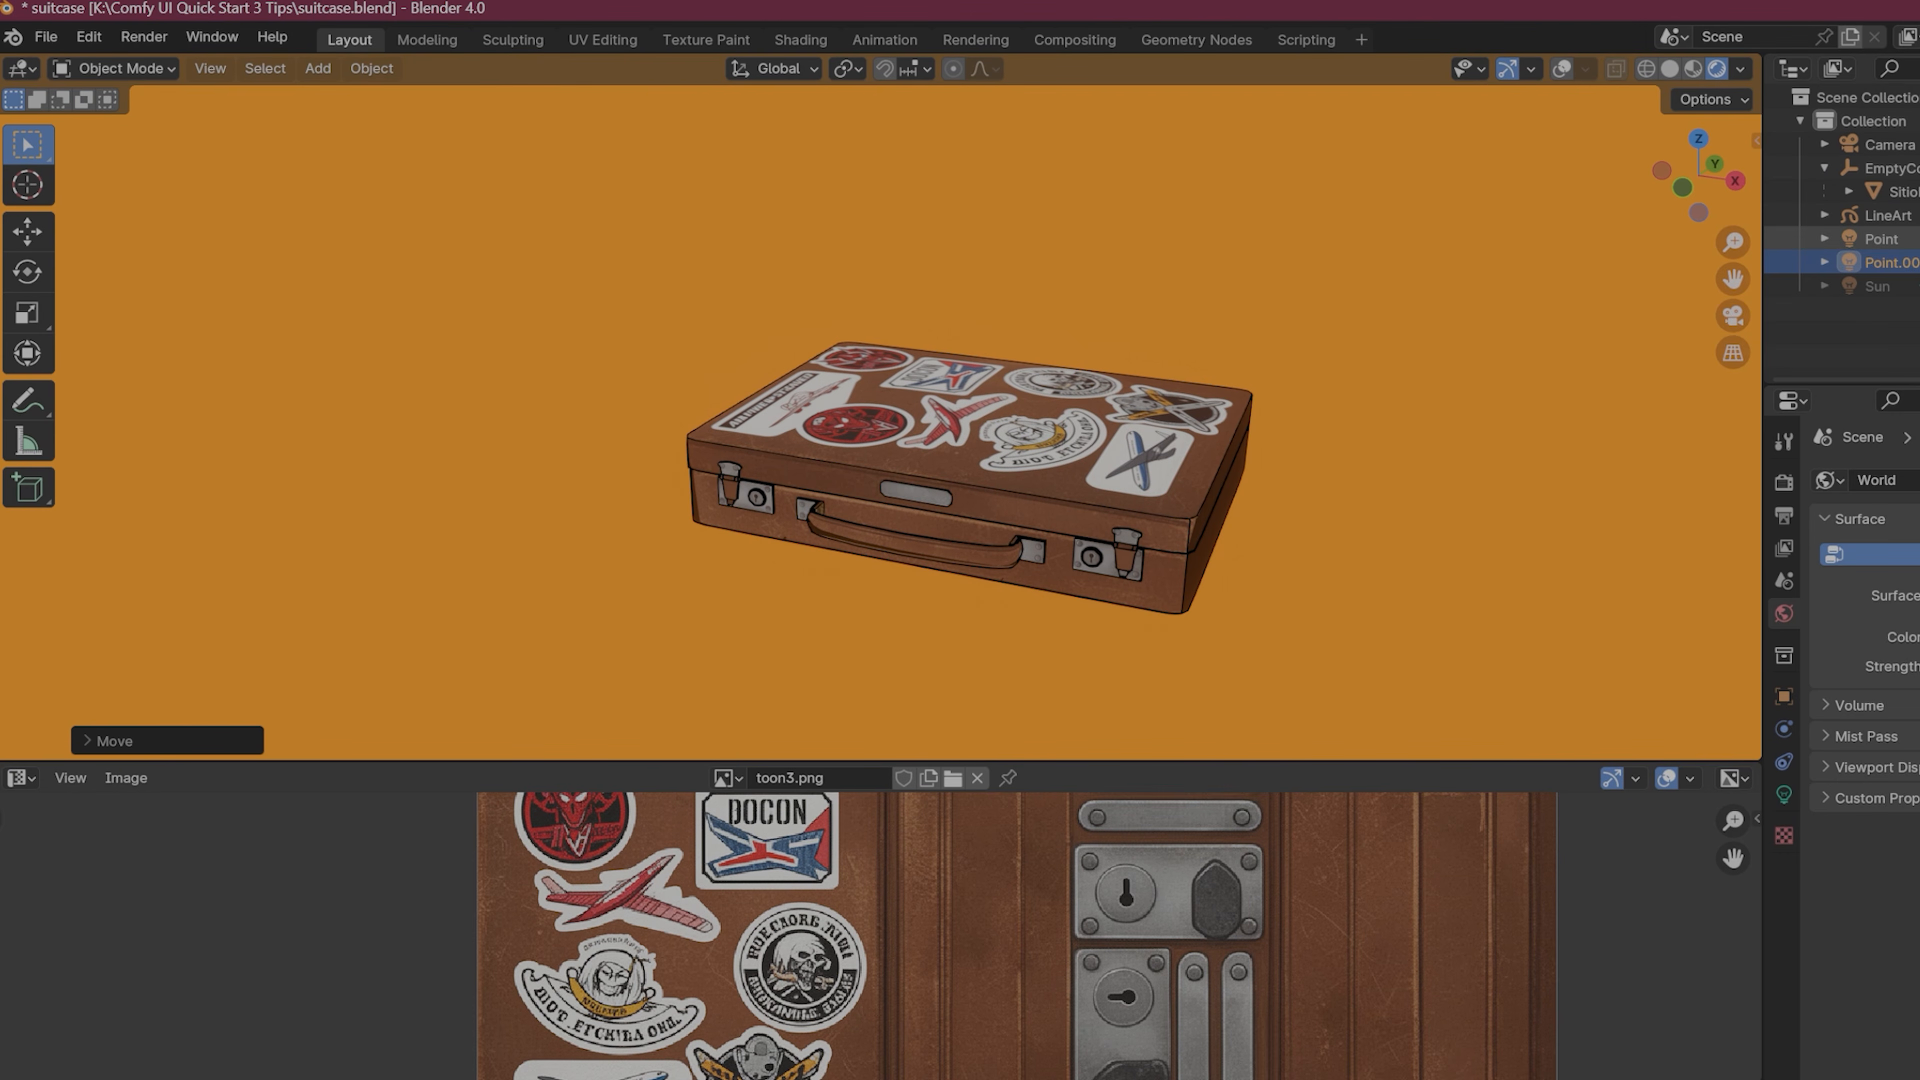
left_click(1918, 239)
left_click(1918, 239)
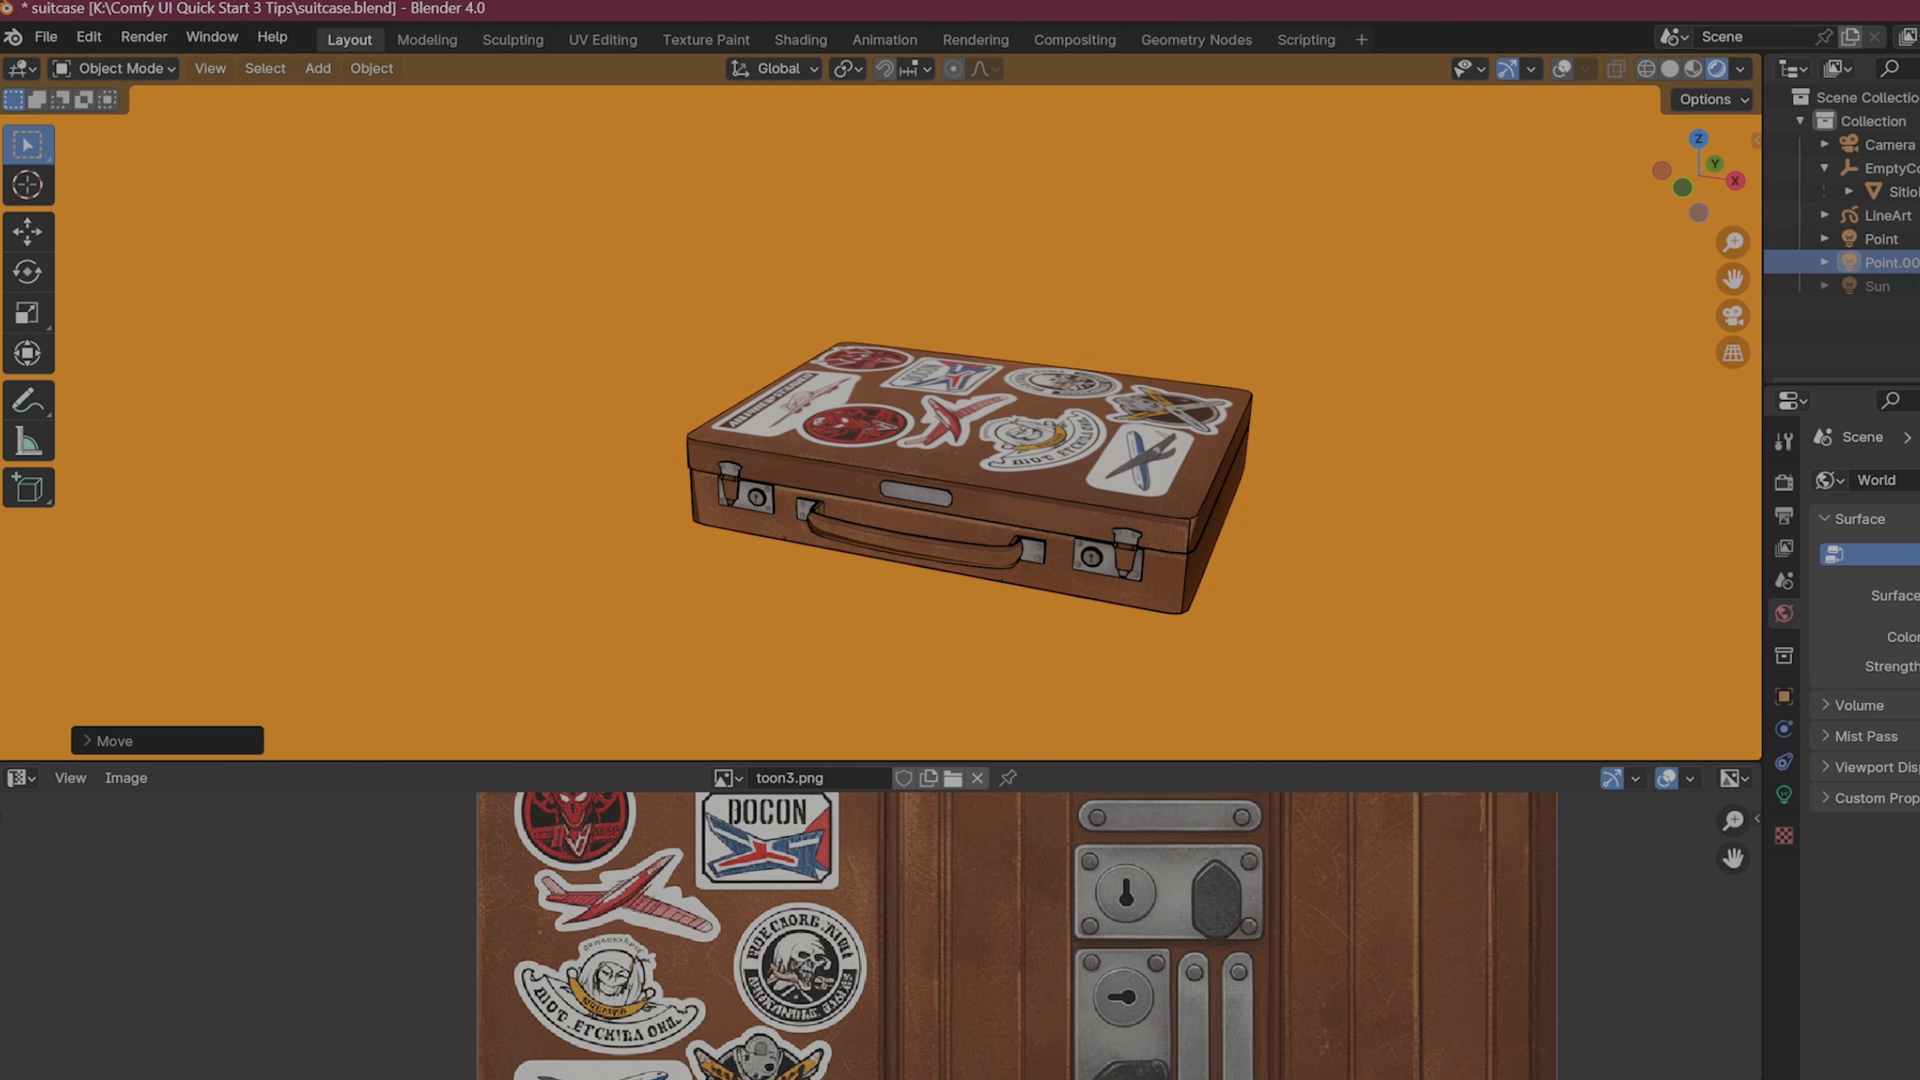
Step: Select the suitcase mesh in the scene hierarchy and rotate it freely with trackball rotation
left_click(1895, 192)
key("r")
key("r")
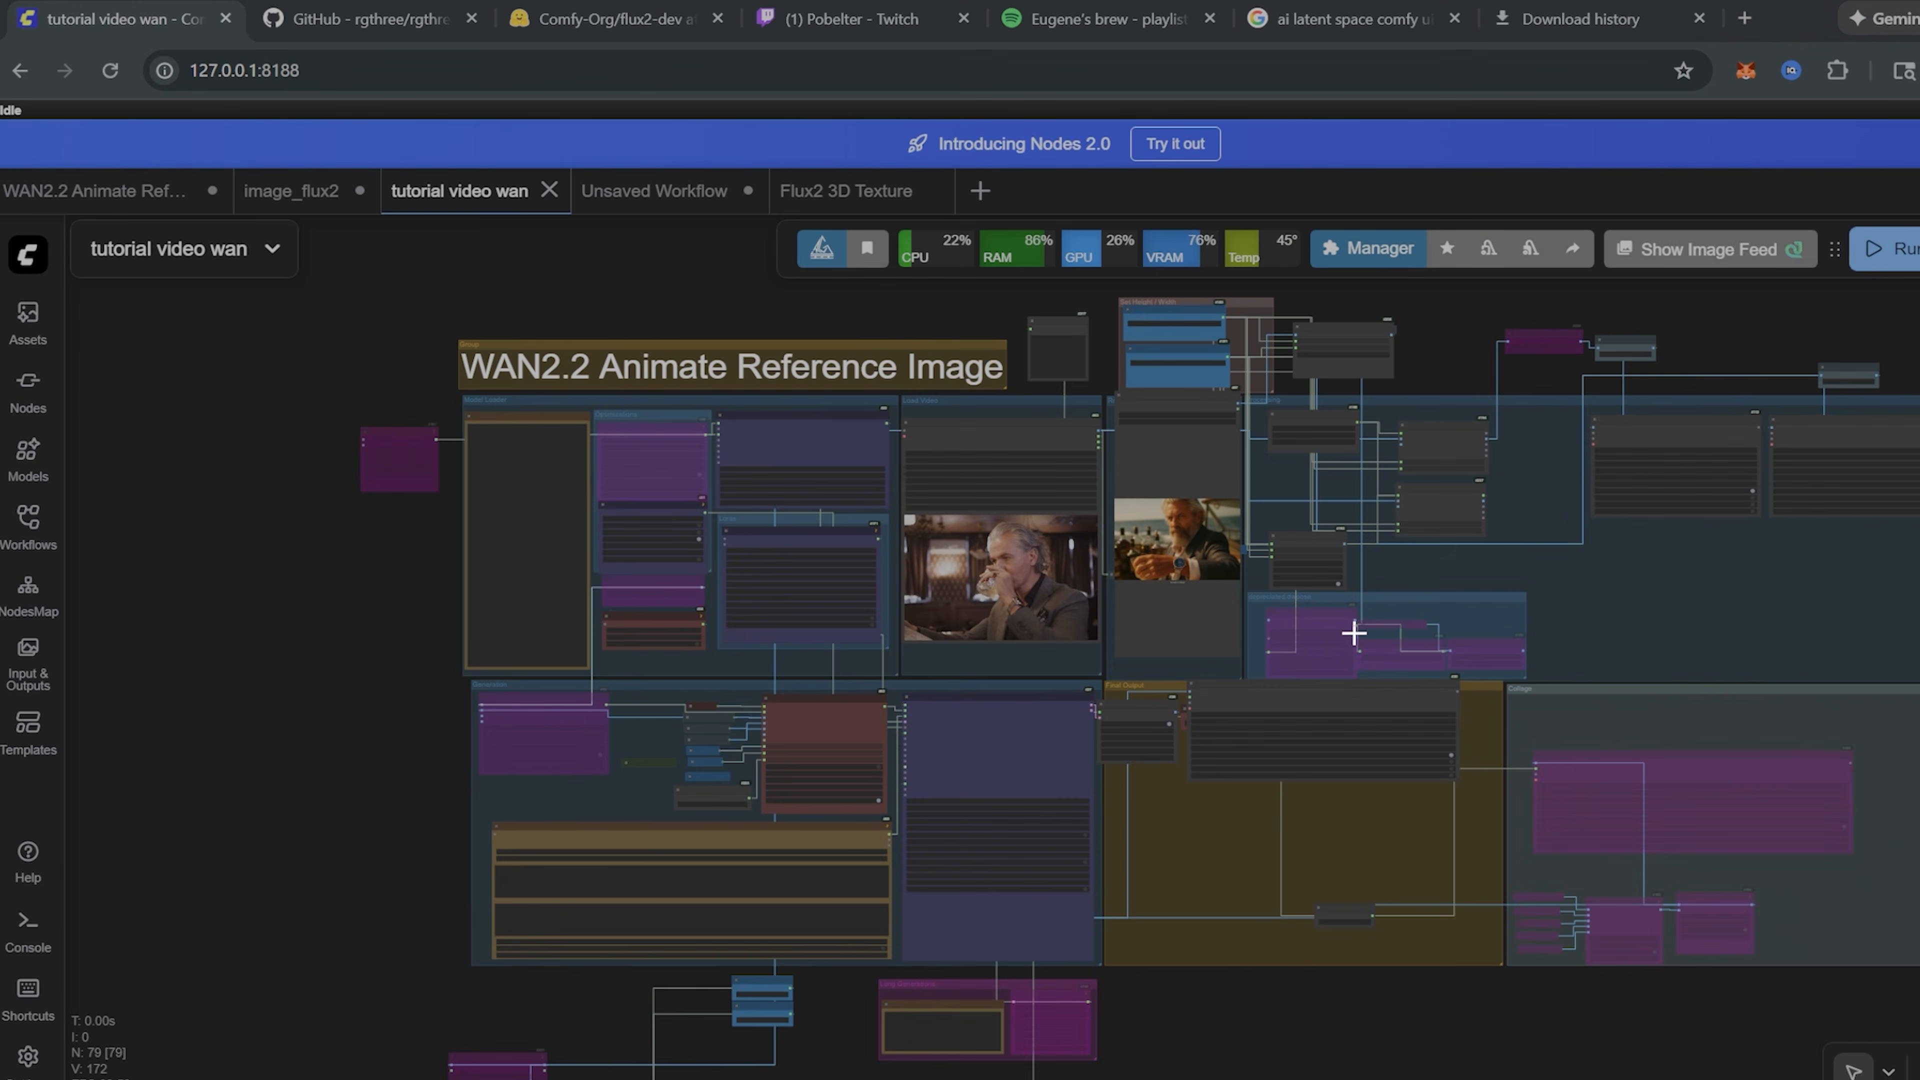
Step: In ComfyUI's tutorial video wan workflow, delete the Collage group frame beside the Final Output group
scroll(1354, 633, "up", 3)
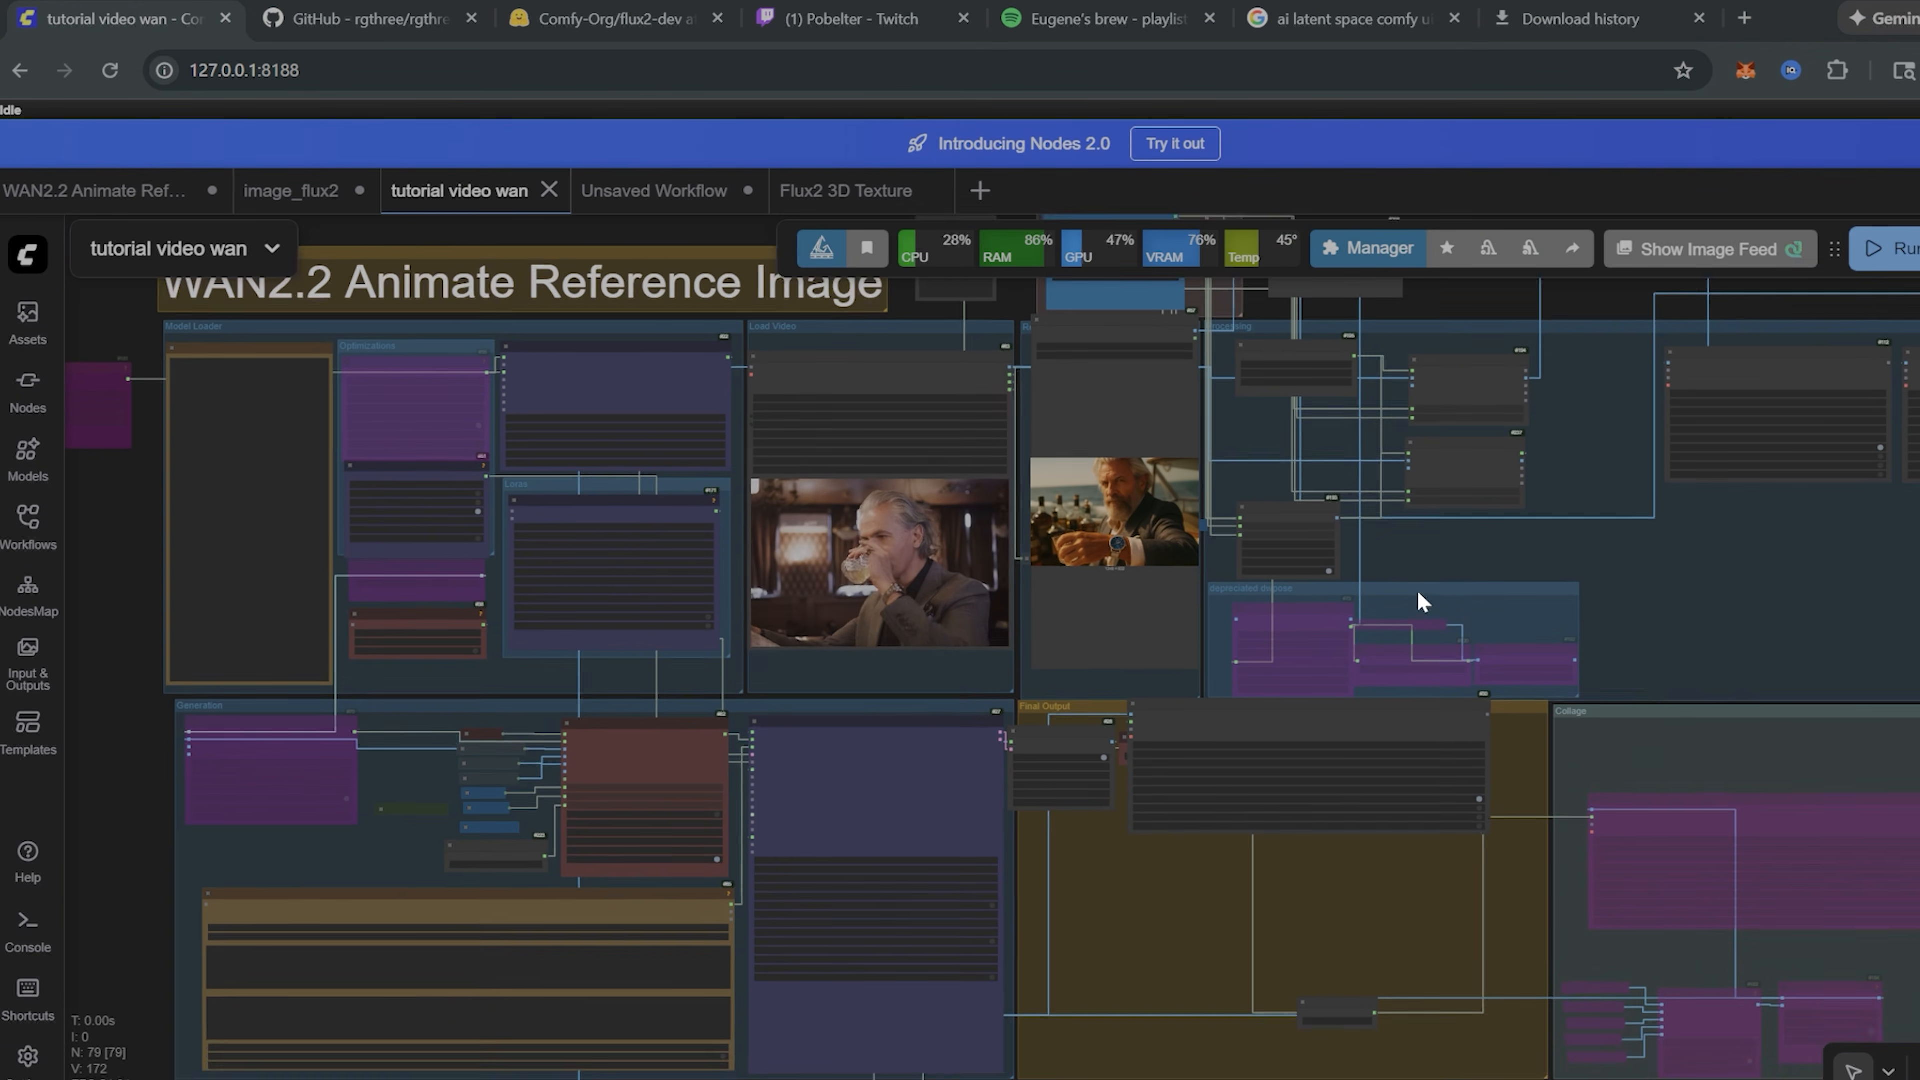
left_click_drag(1422, 590, 1421, 643)
scroll(1285, 608, "up", 4)
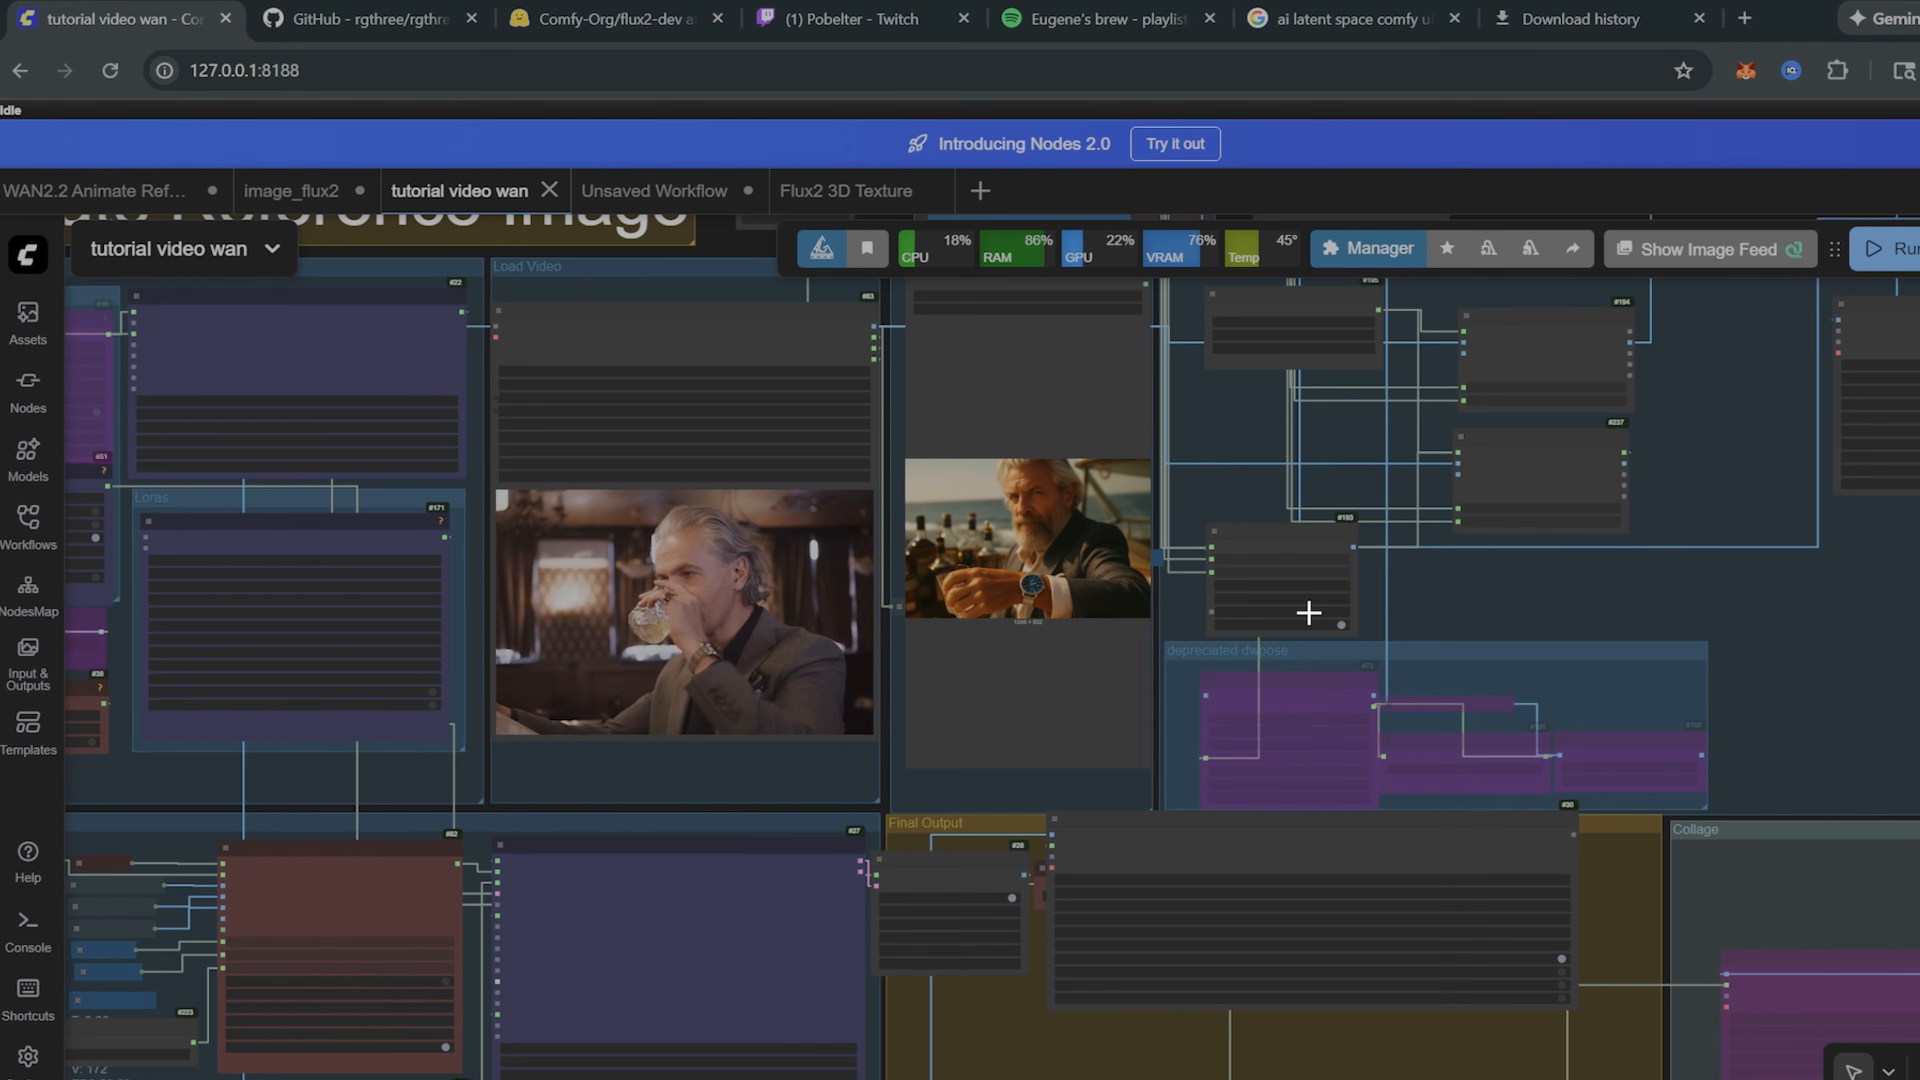
left_click_drag(1576, 618, 1074, 385)
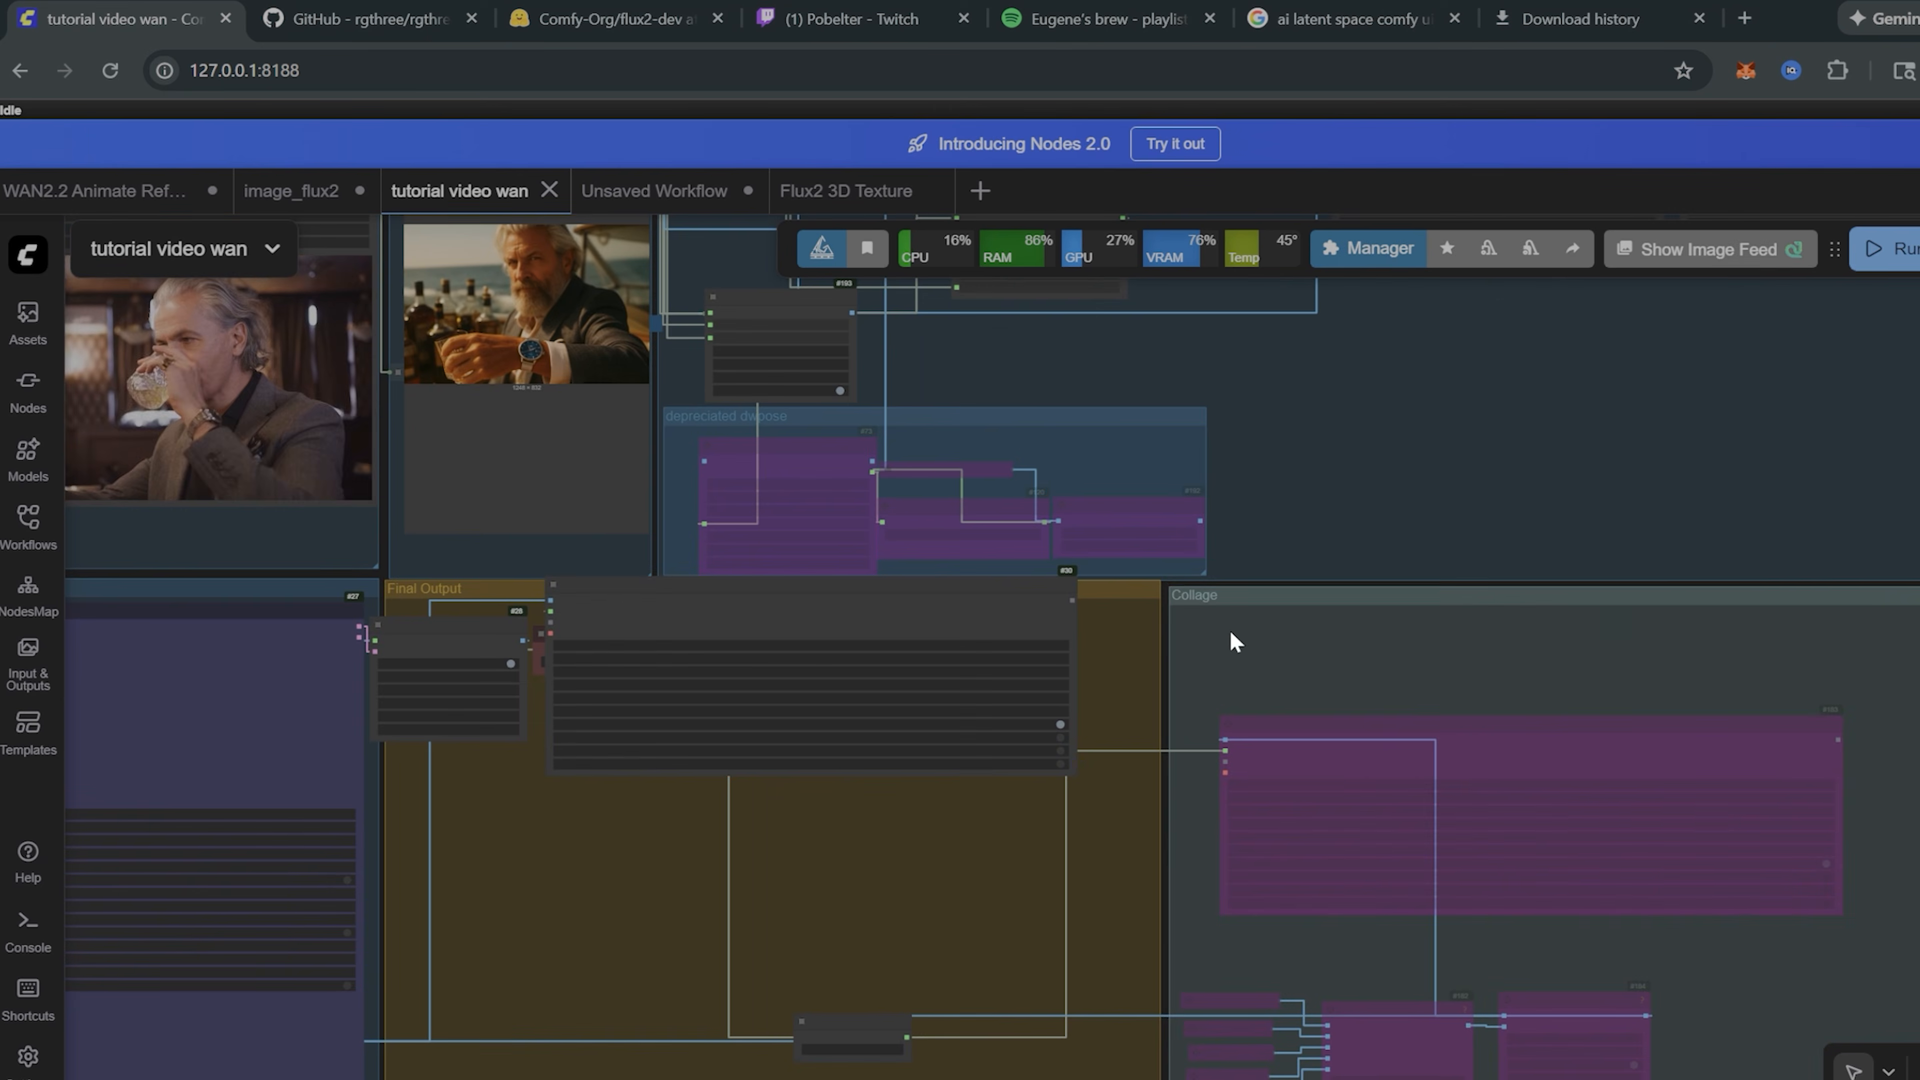
left_click(1294, 654)
key("Delete")
Step: Select the purple bypassed nodes left over from the Collage group and delete them
left_click(1483, 859)
left_click_drag(1693, 968, 1586, 756)
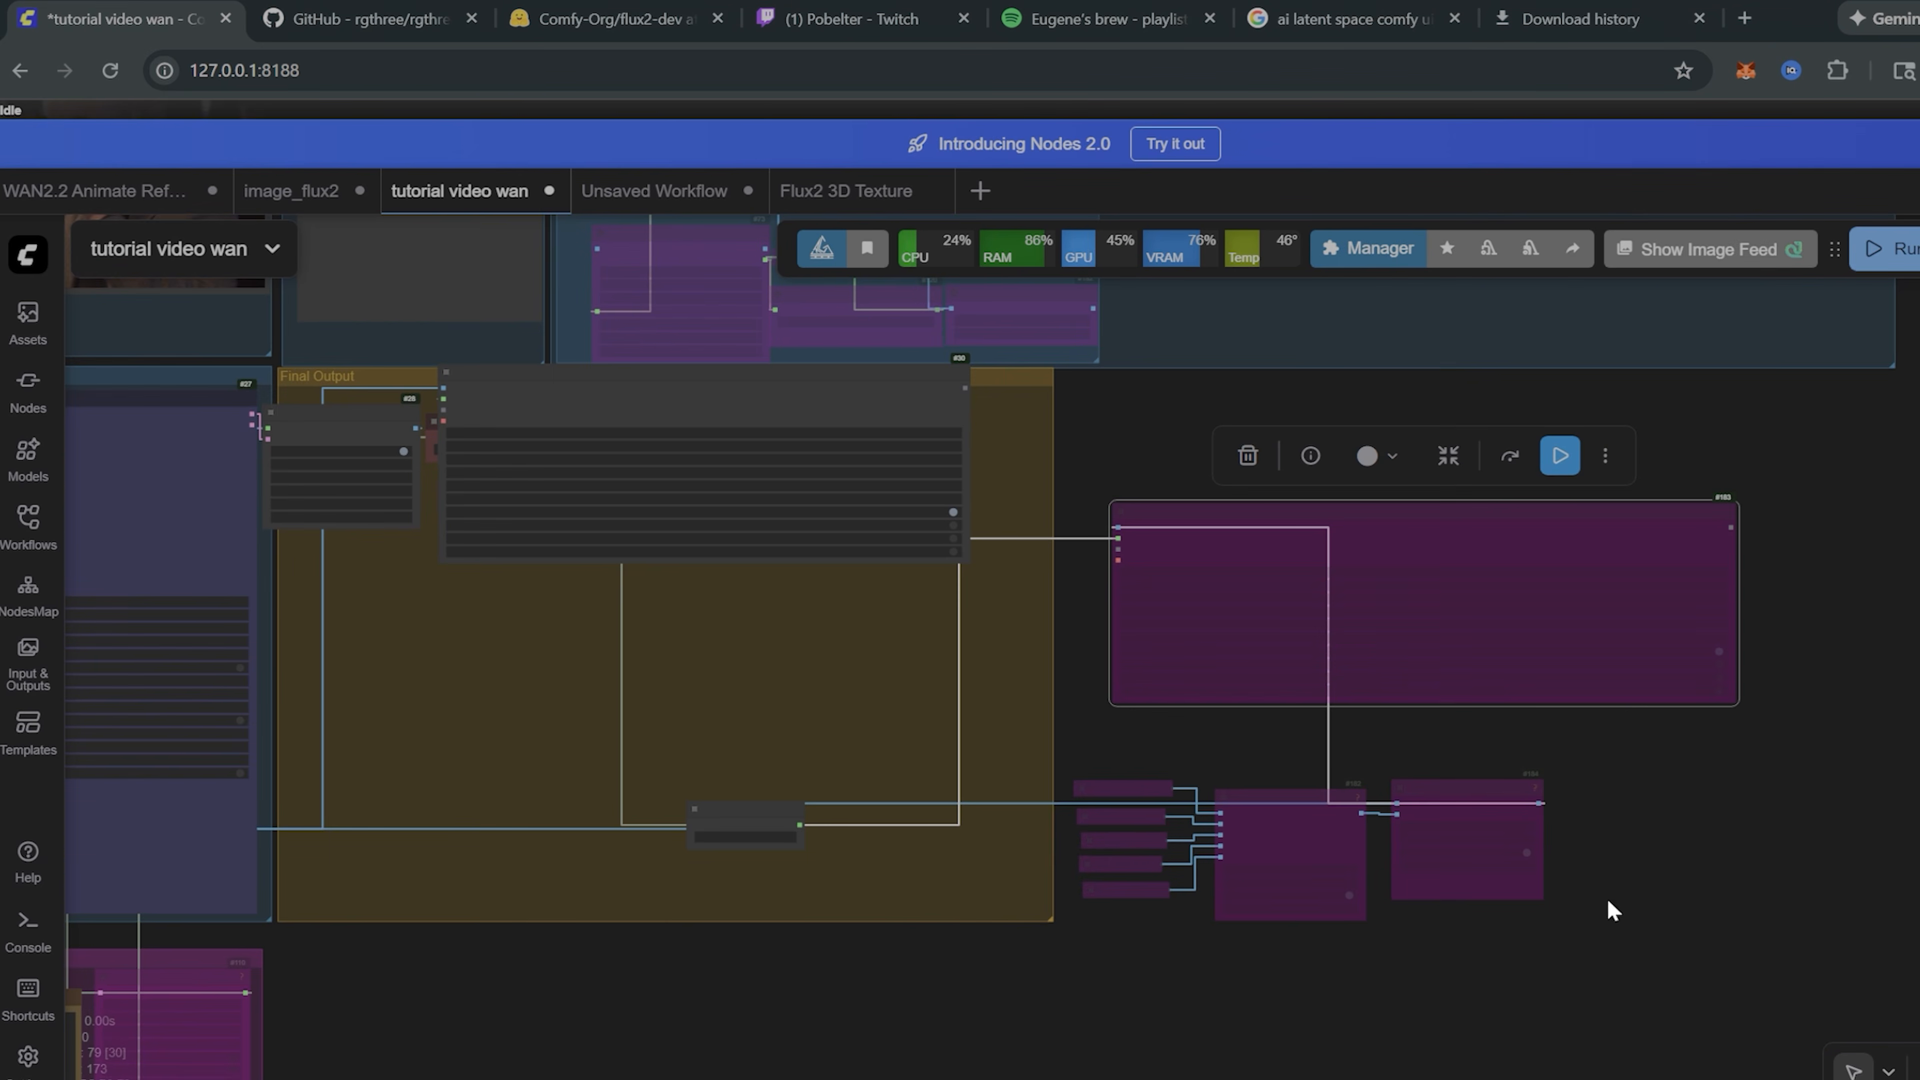
key("Delete")
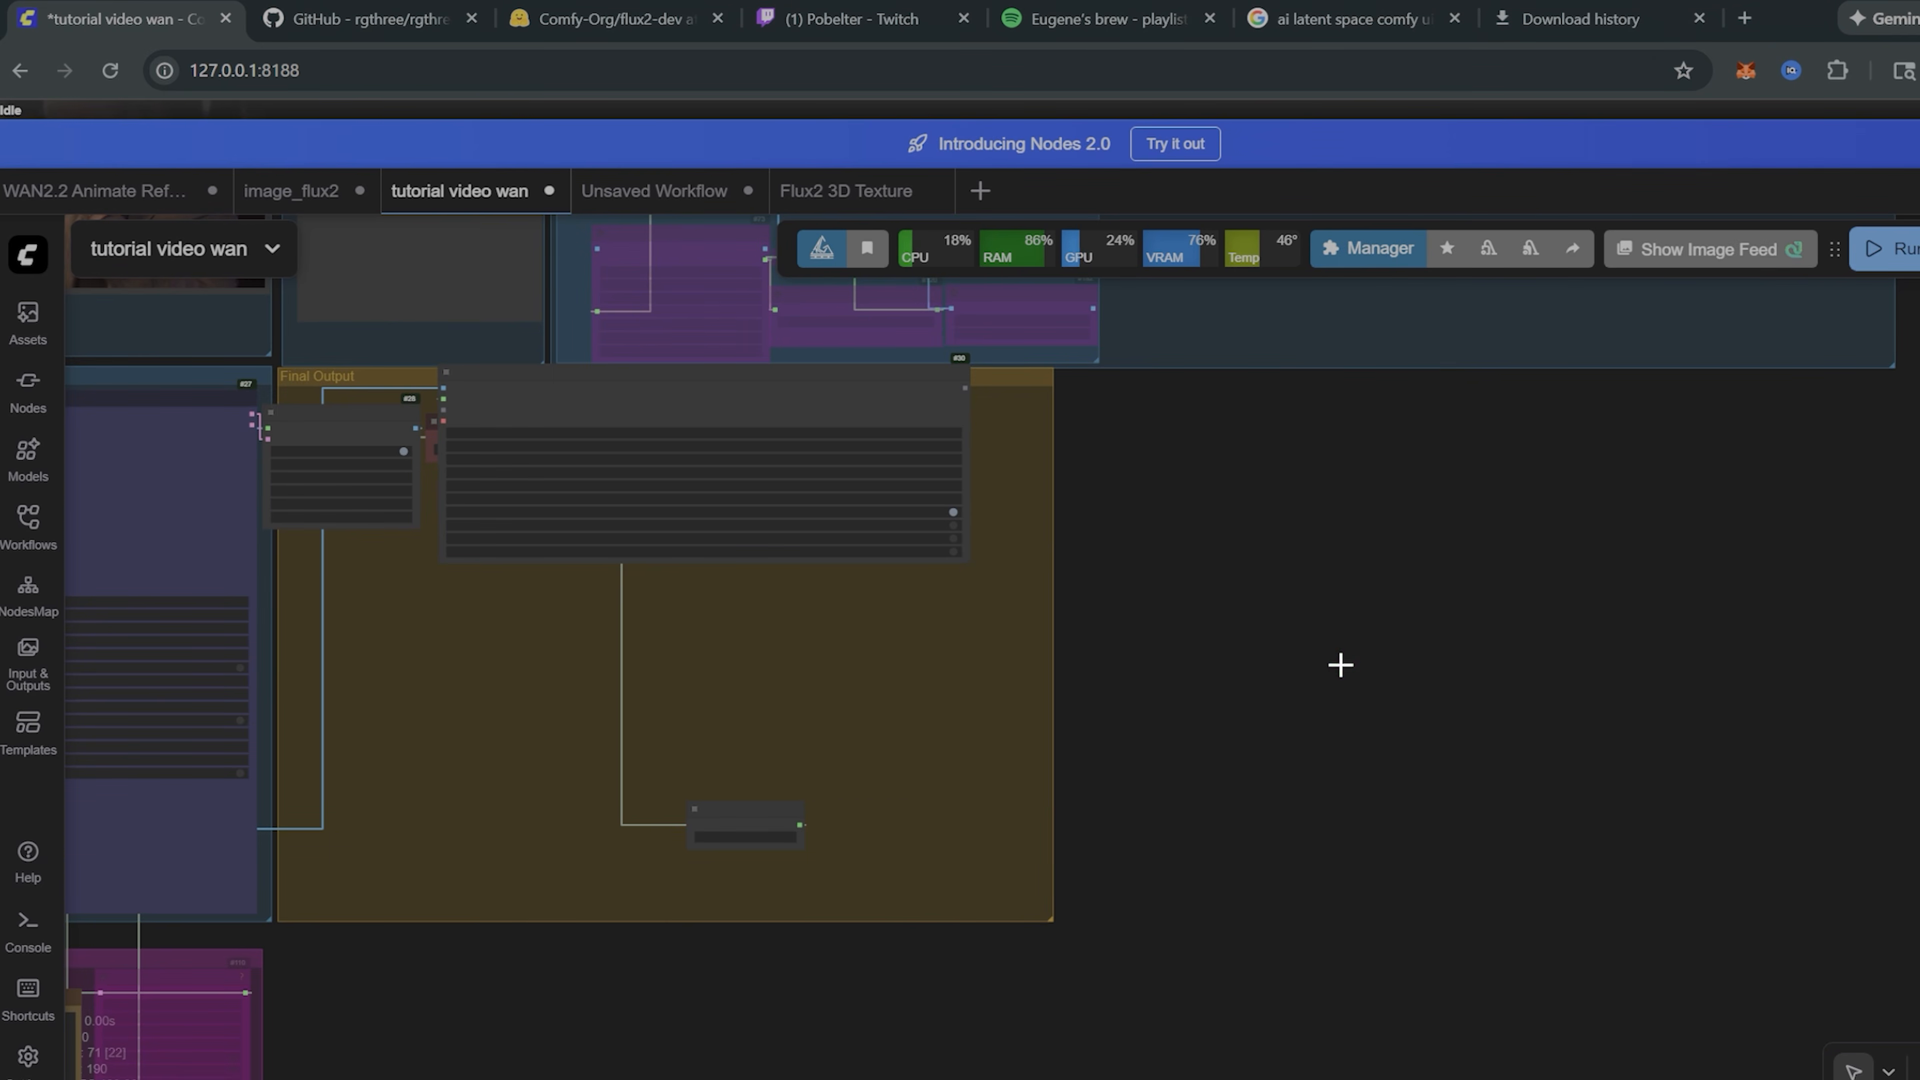
Step: Examine the WAN2.2 Animate Reference Image workflow, including its face detection, pose extraction, Load Video and reference image nodes
key(".")
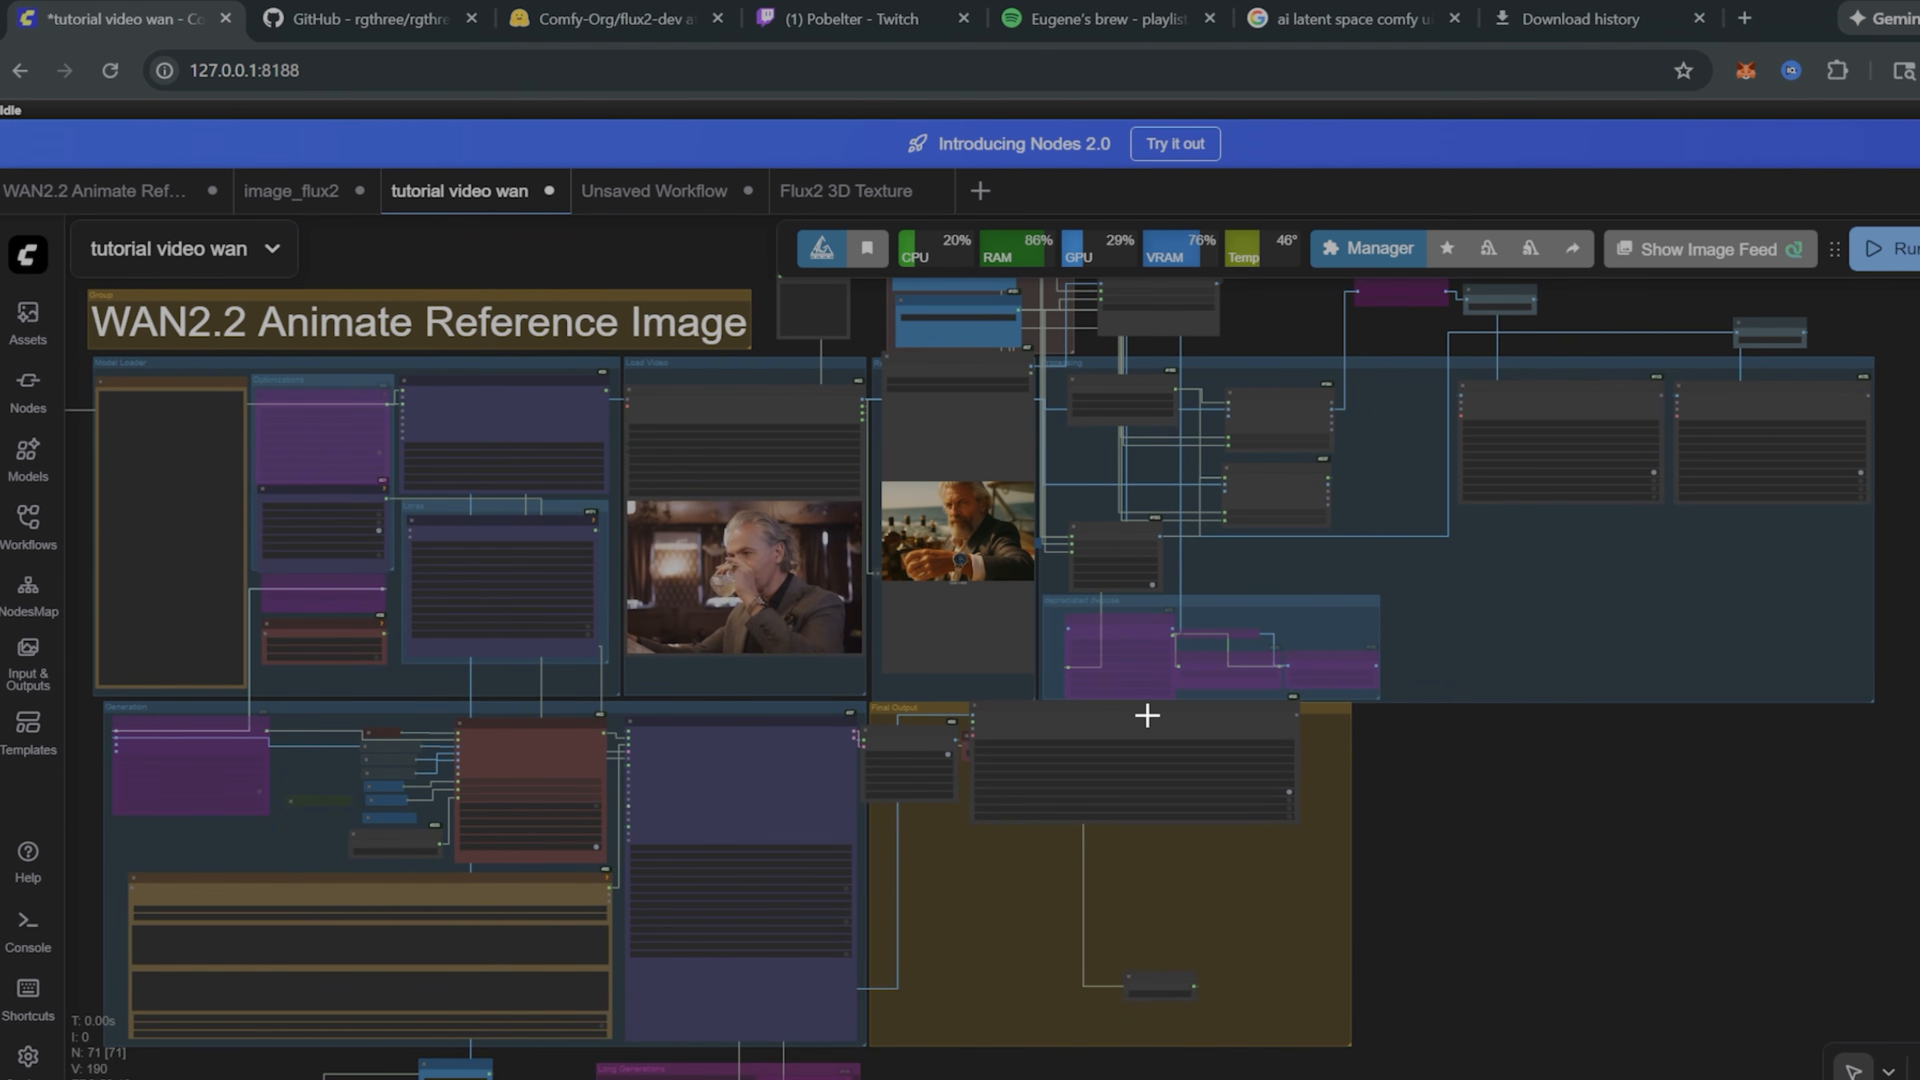
scroll(1418, 816, "down", 3)
left_click_drag(1333, 688, 1330, 728)
scroll(1490, 617, "up", 5)
scroll(1436, 661, "down", 6)
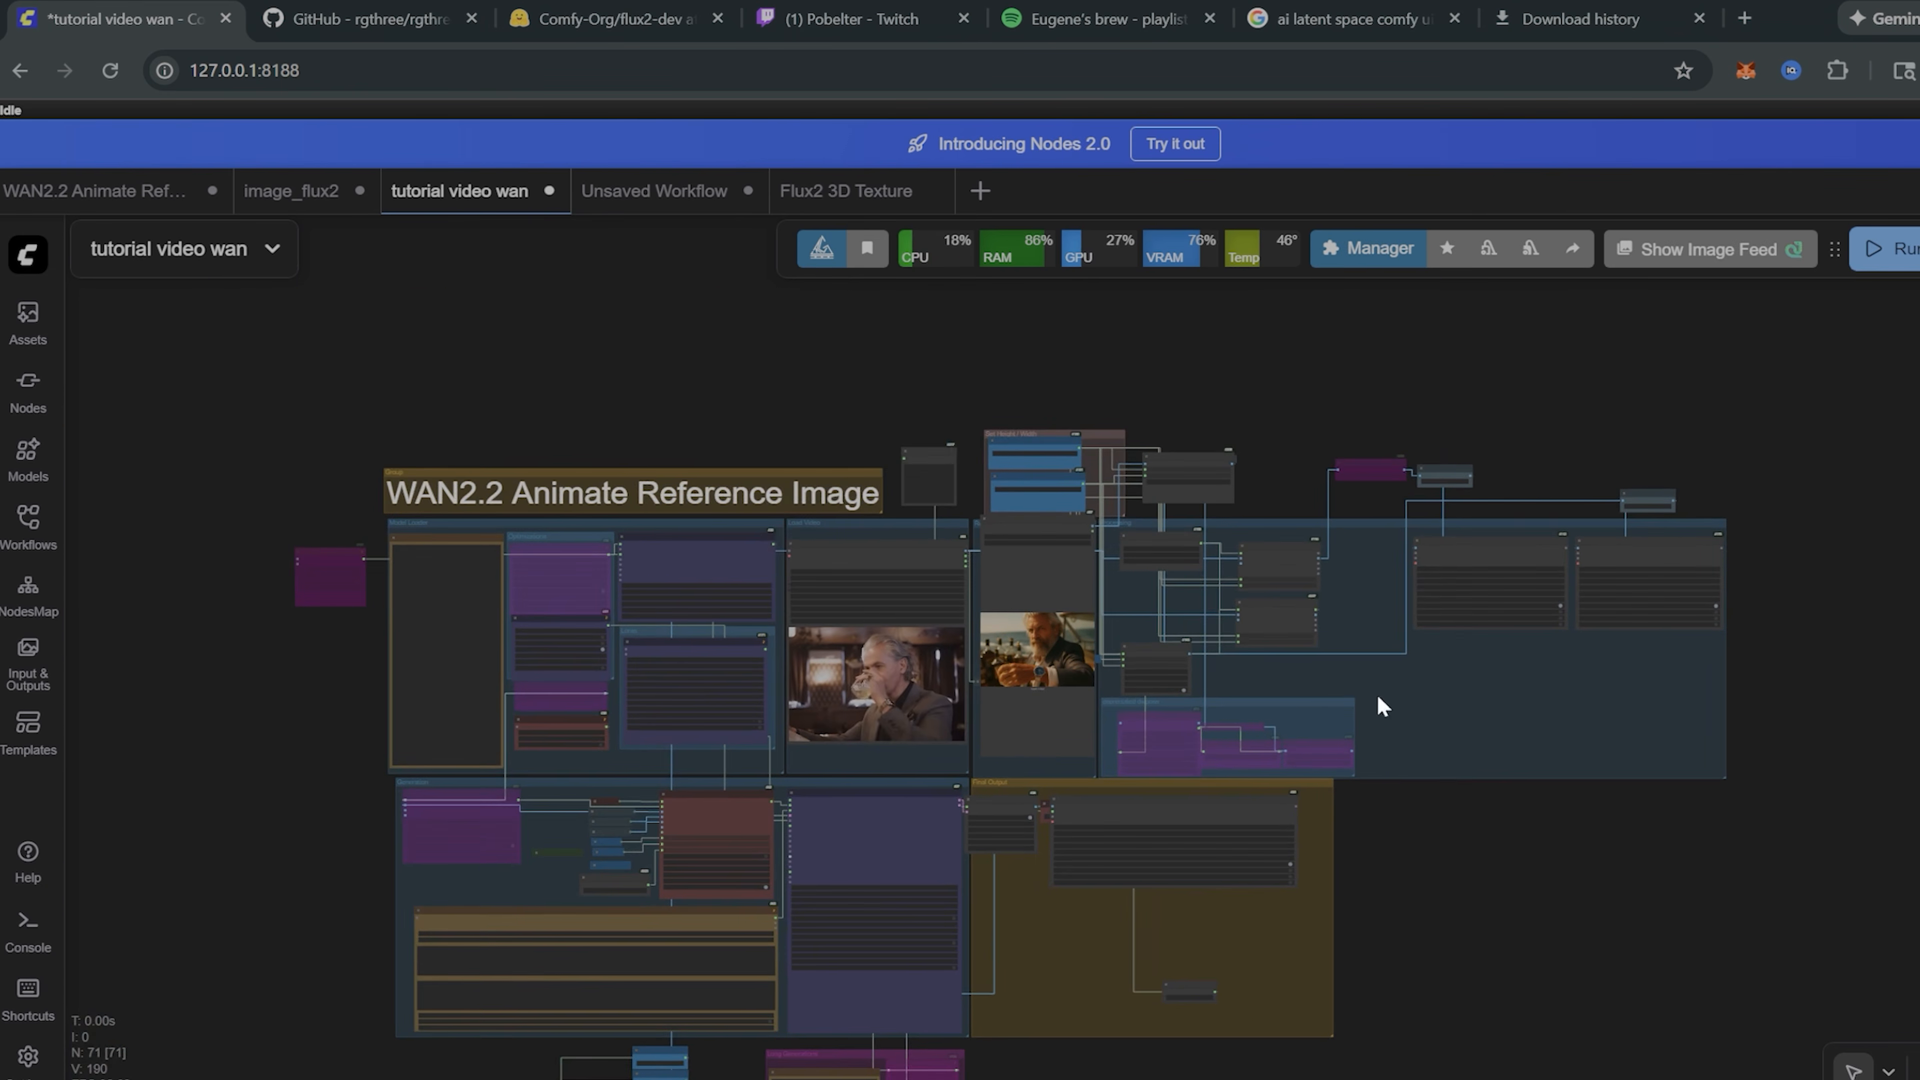
scroll(1445, 652, "up", 6)
scroll(1422, 711, "down", 4)
left_click_drag(1324, 741, 1470, 699)
scroll(1409, 725, "up", 4)
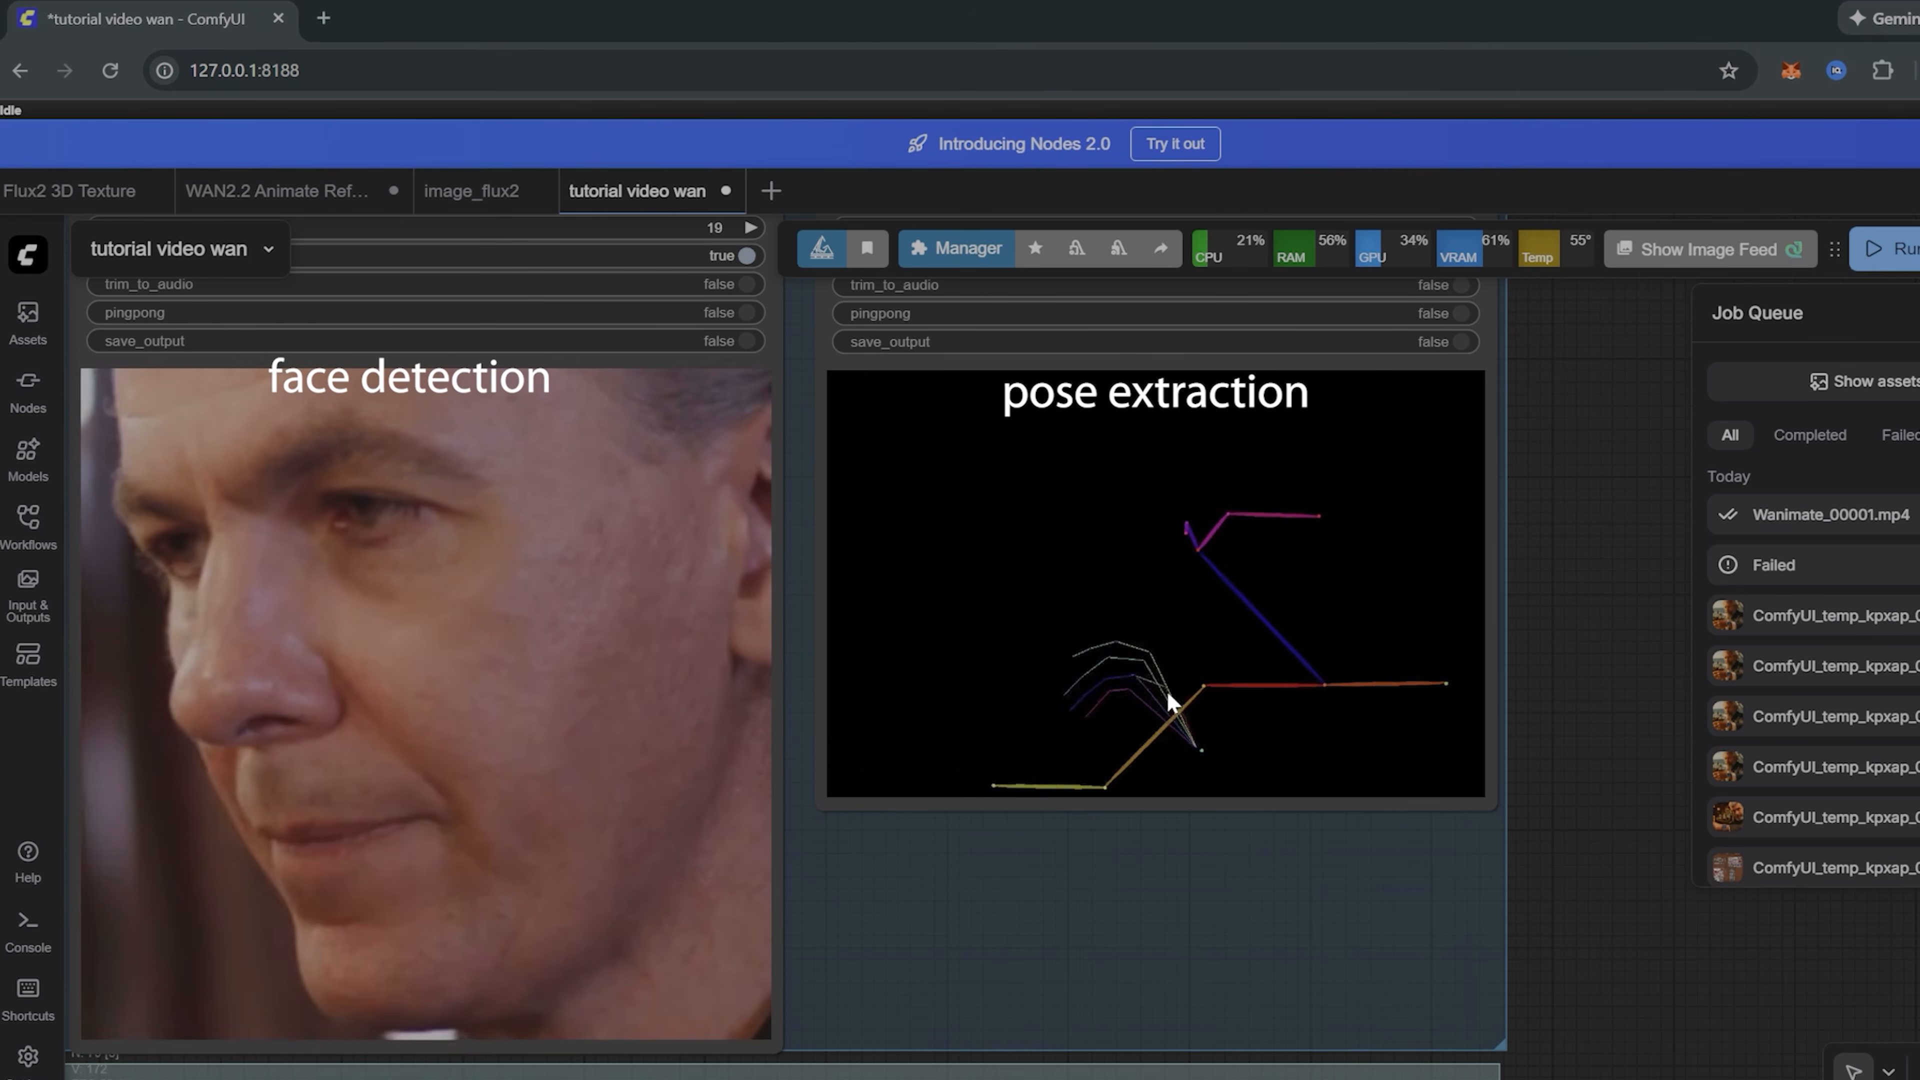
scroll(1067, 839, "down", 10)
left_click_drag(1071, 837, 1352, 582)
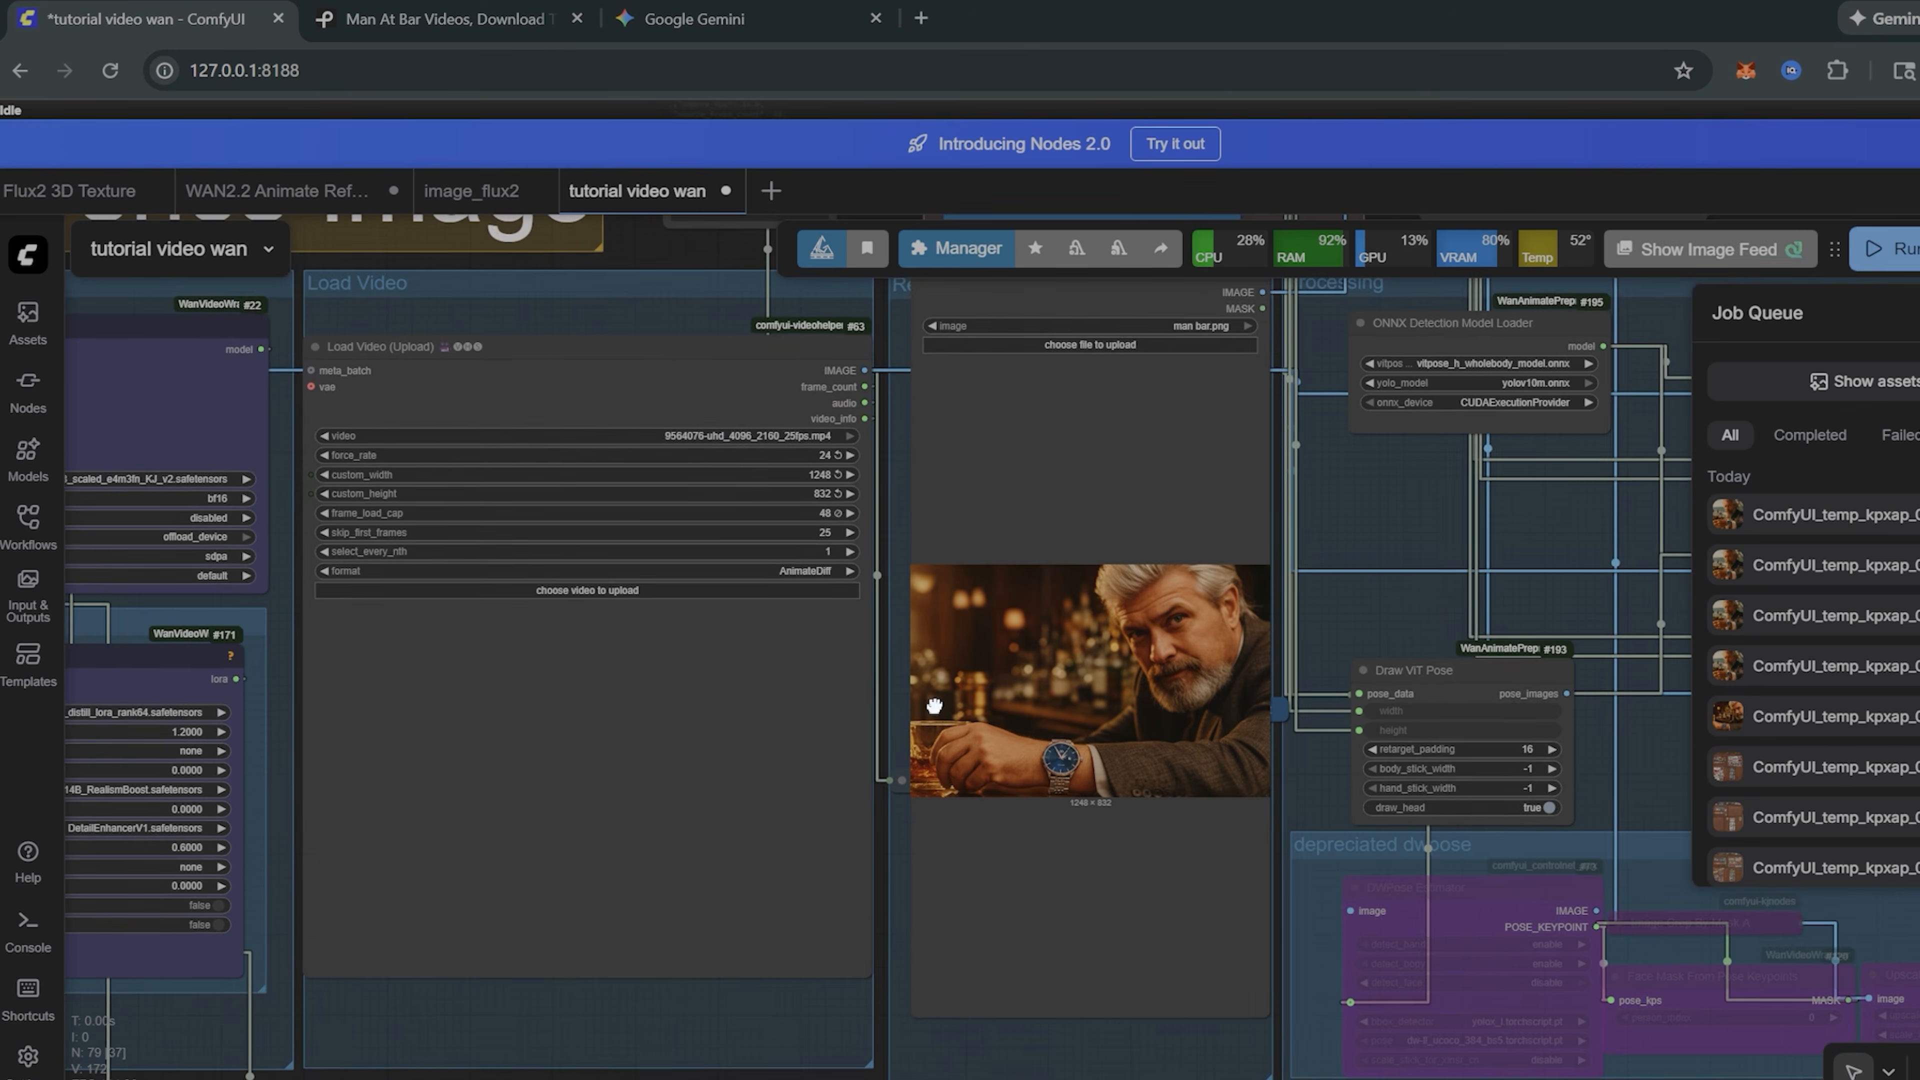
Step: Inspect the man-at-bar reference image and the generated video of him drinking whiskey up close
scroll(1102, 663, "up", 5)
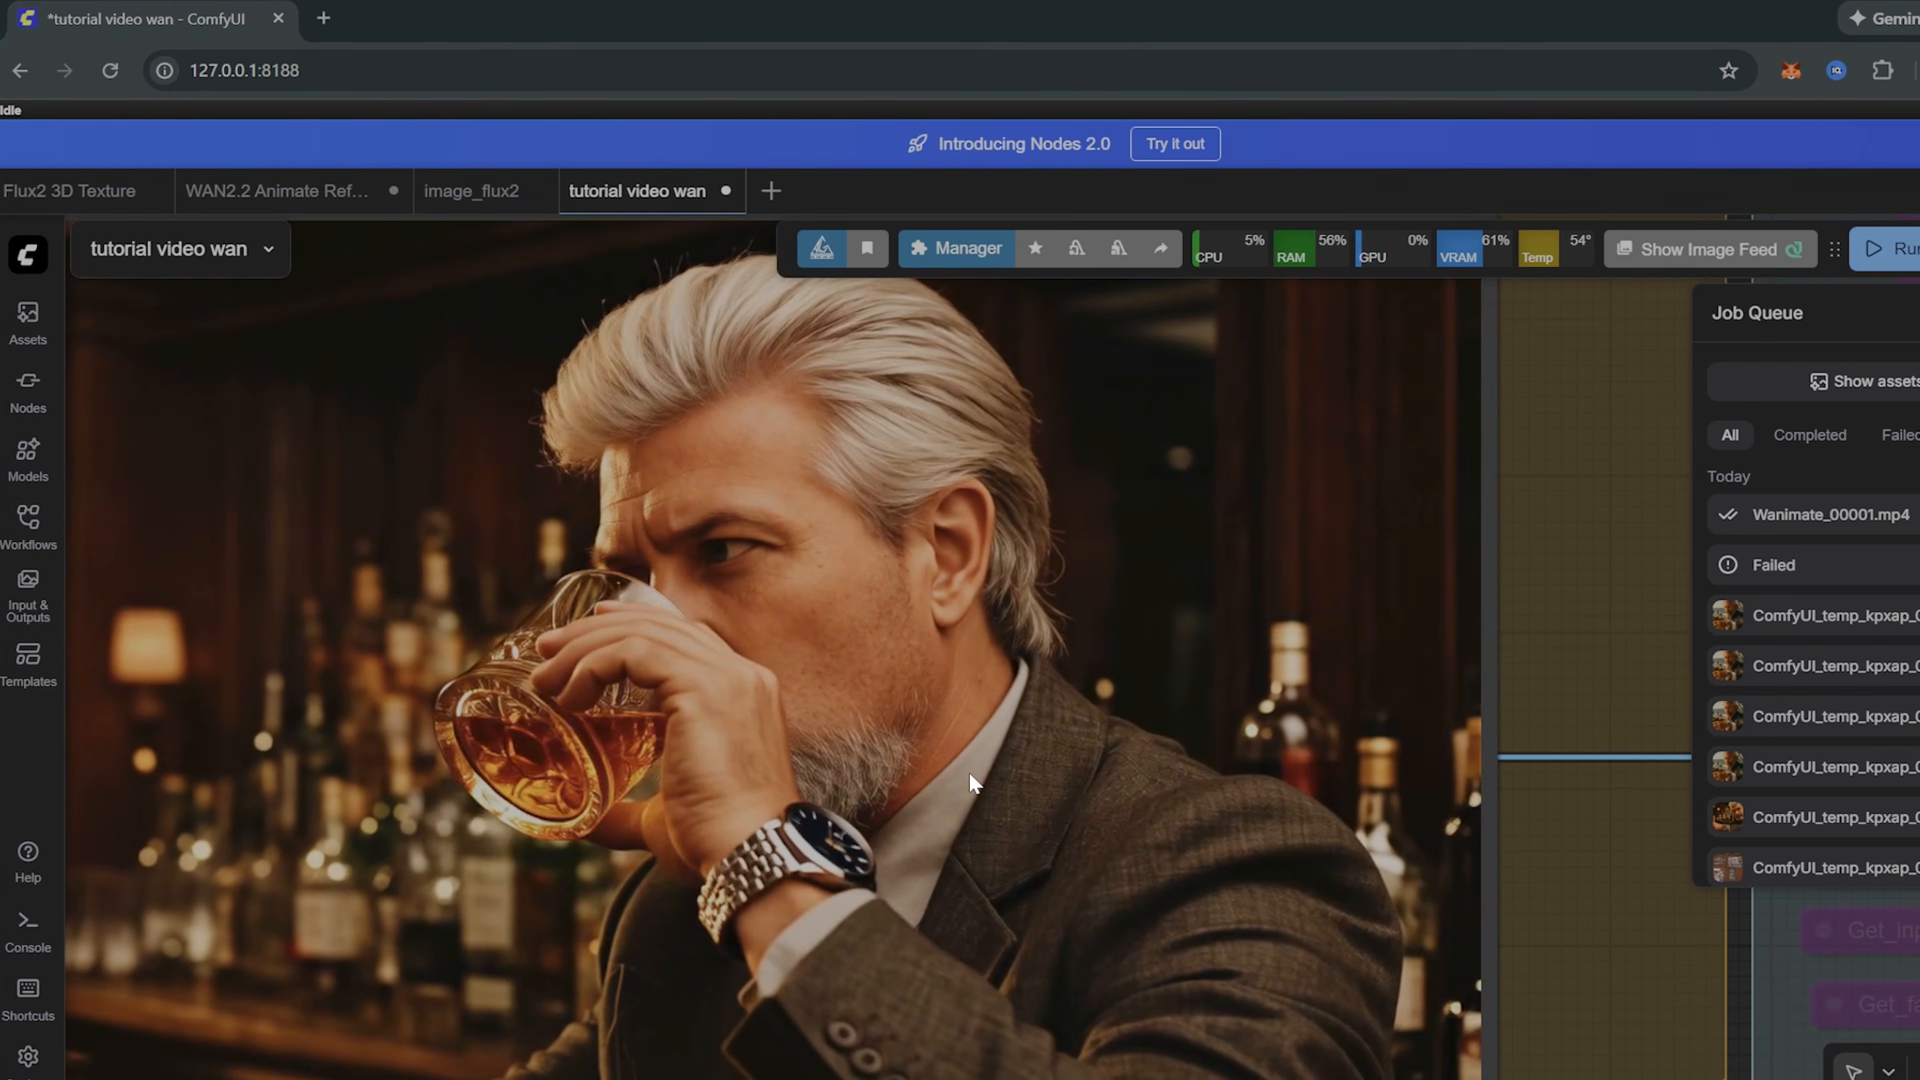
scroll(973, 785, "down", 1)
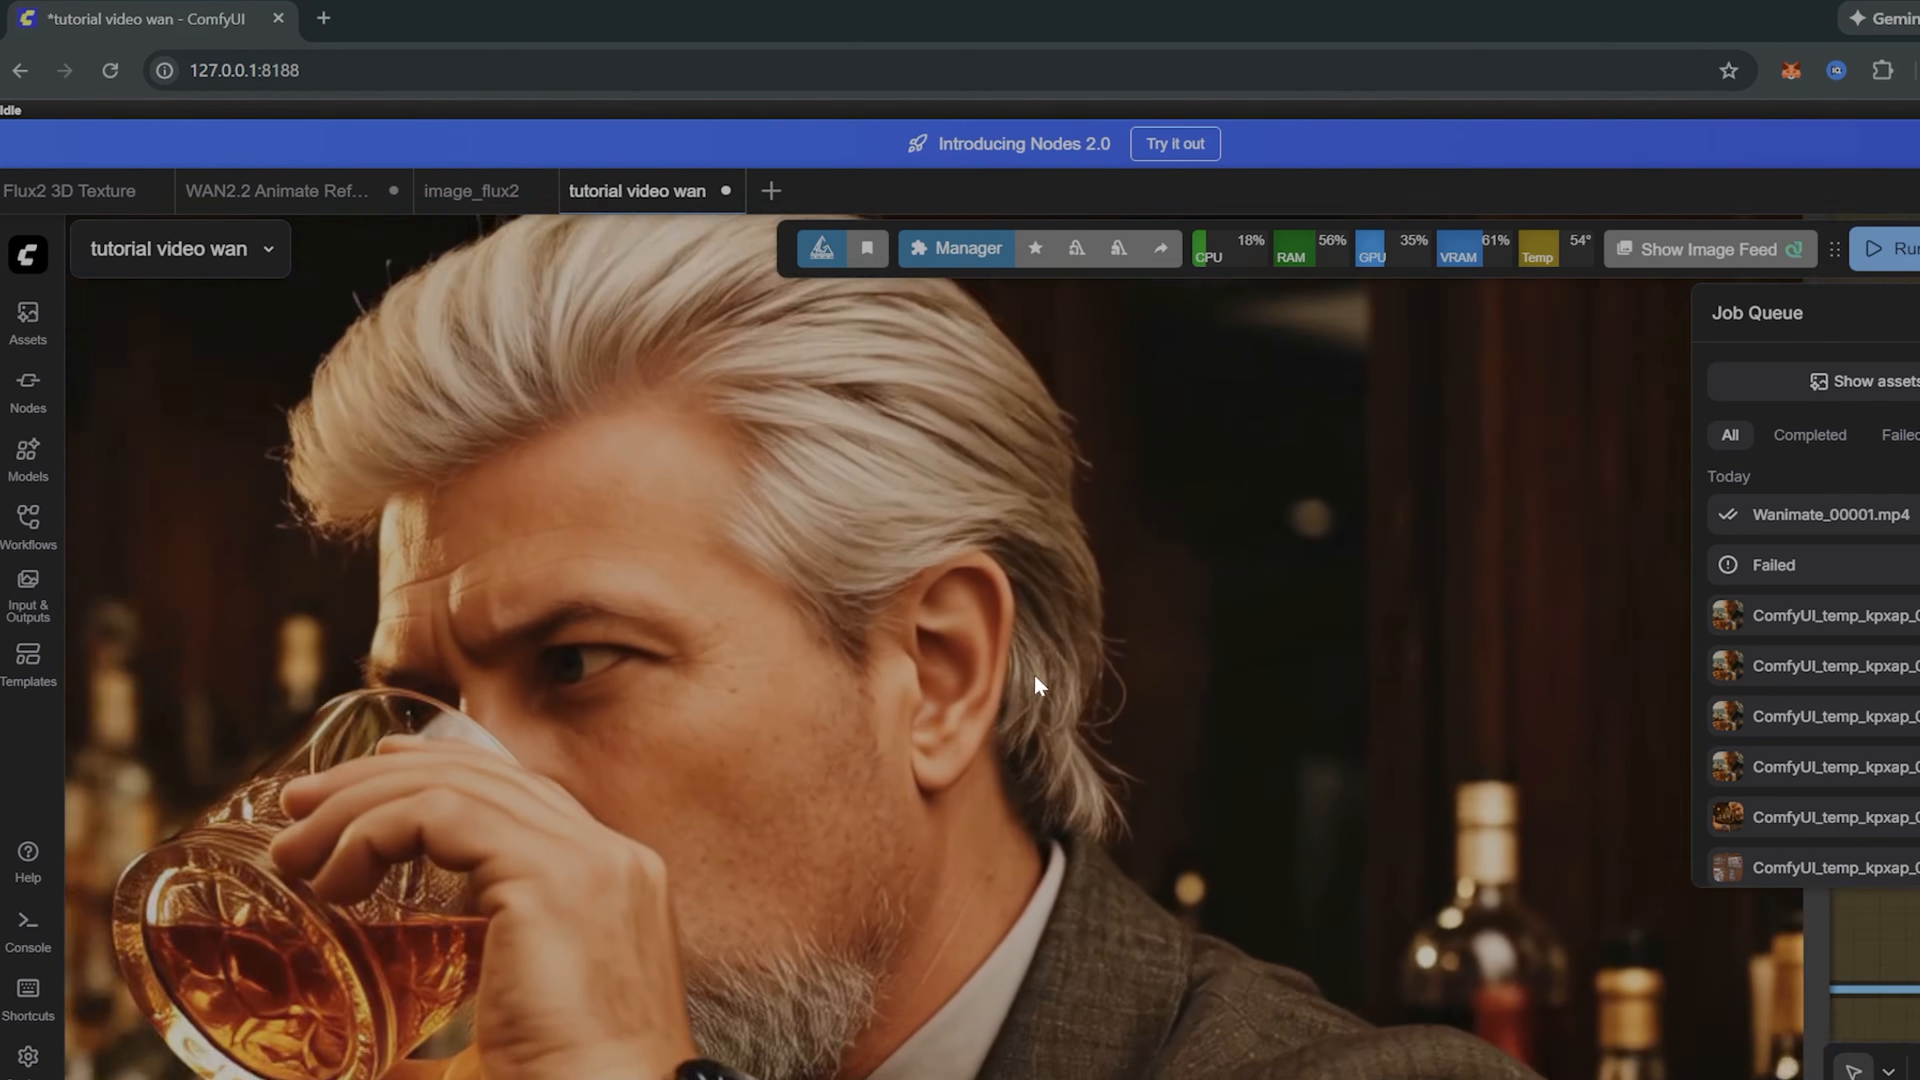
scroll(1034, 677, "down", 5)
scroll(1114, 759, "down", 2)
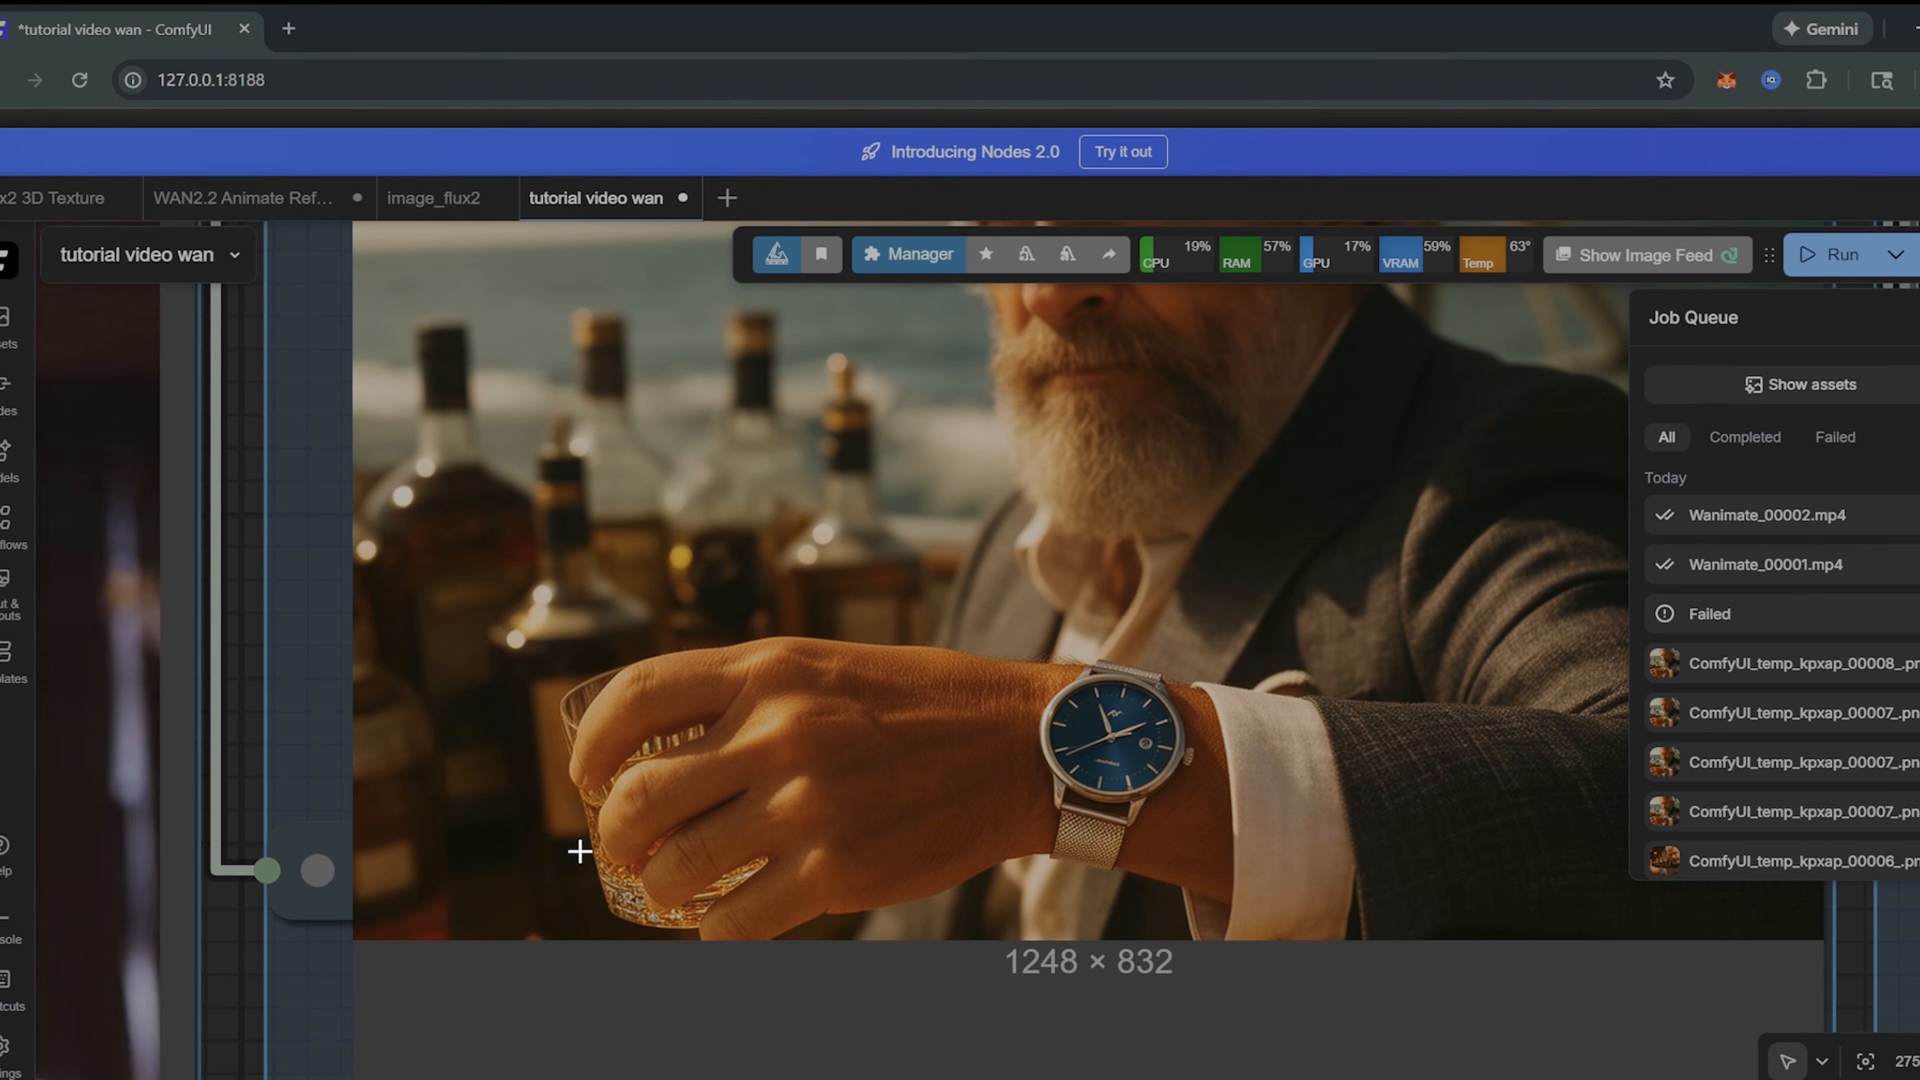
Step: Examine the yacht reference image beside the source video and inspect the face, glass and bottles in the generated yacht videos
scroll(708, 849, "down", 3)
scroll(695, 883, "down", 4)
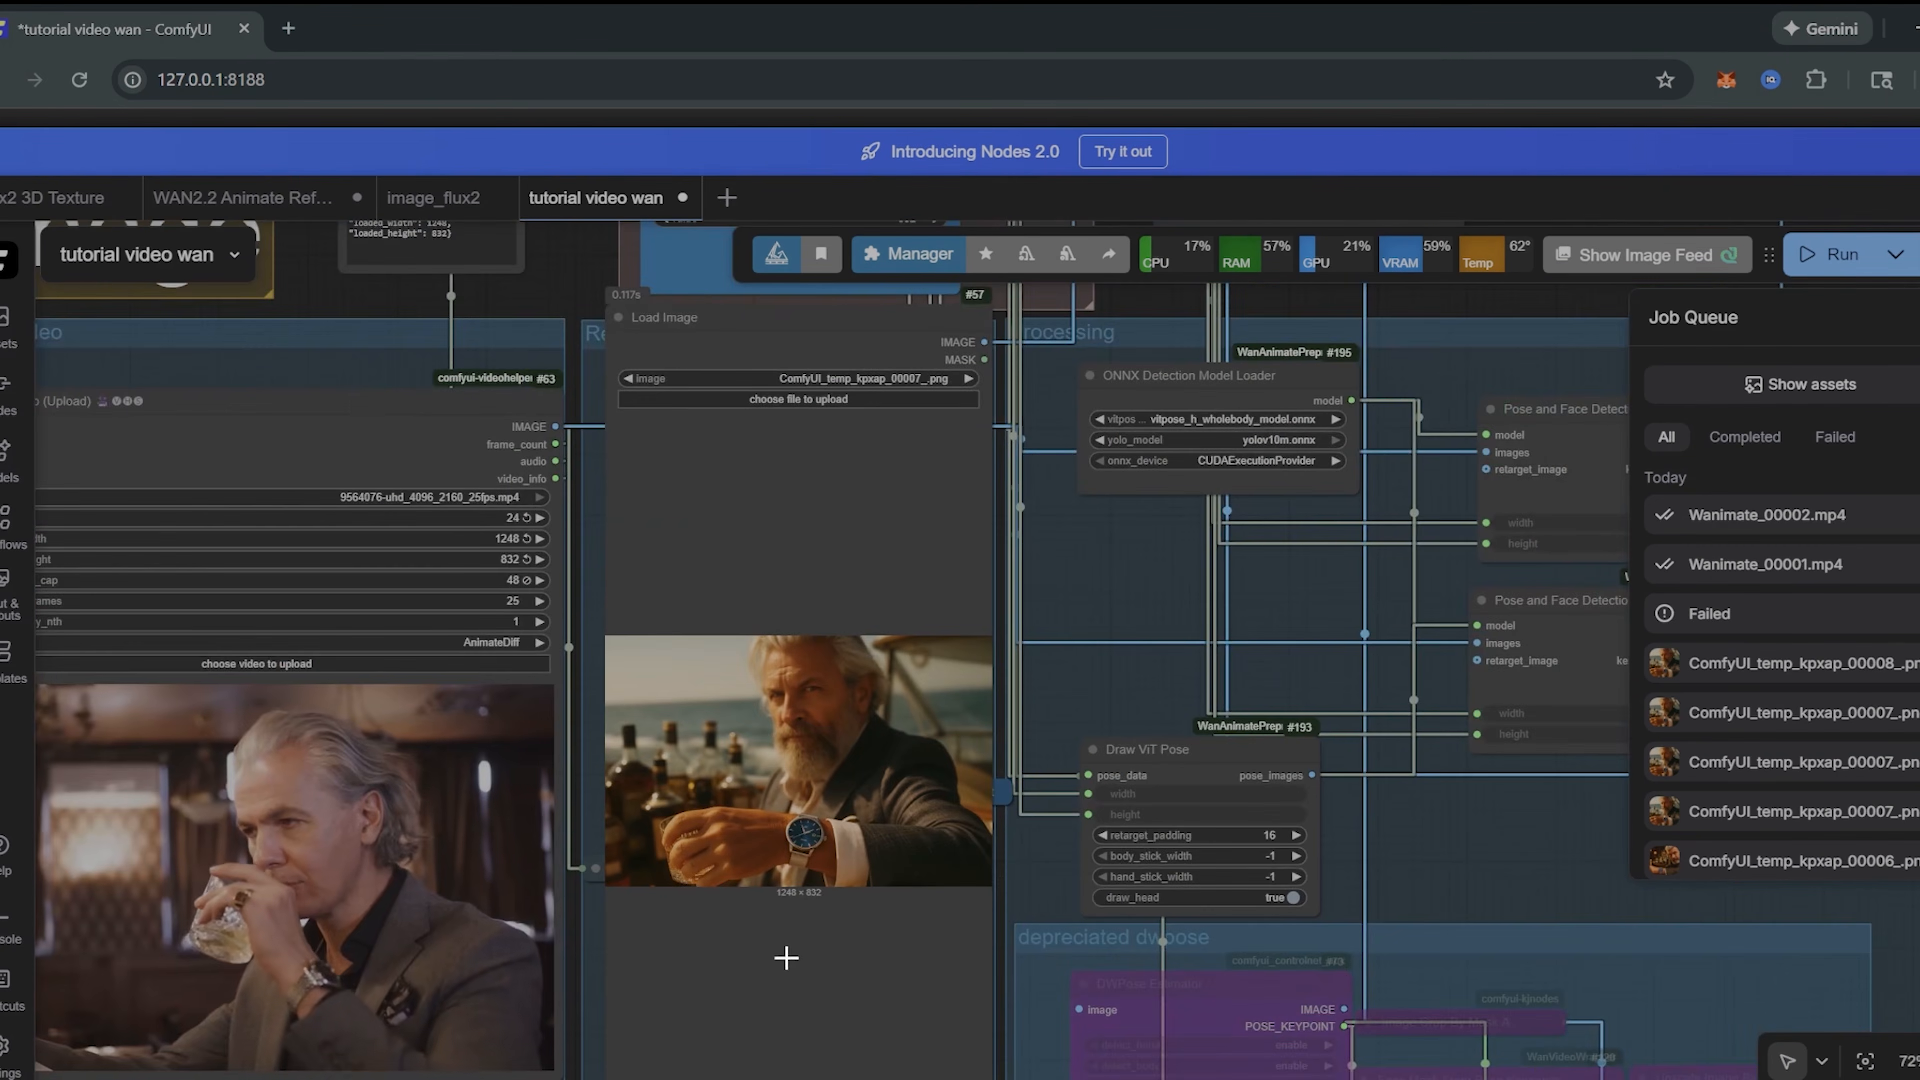
left_click_drag(784, 956, 654, 303)
left_click_drag(756, 988, 602, 521)
scroll(1001, 702, "up", 4)
left_click_drag(1001, 711, 899, 736)
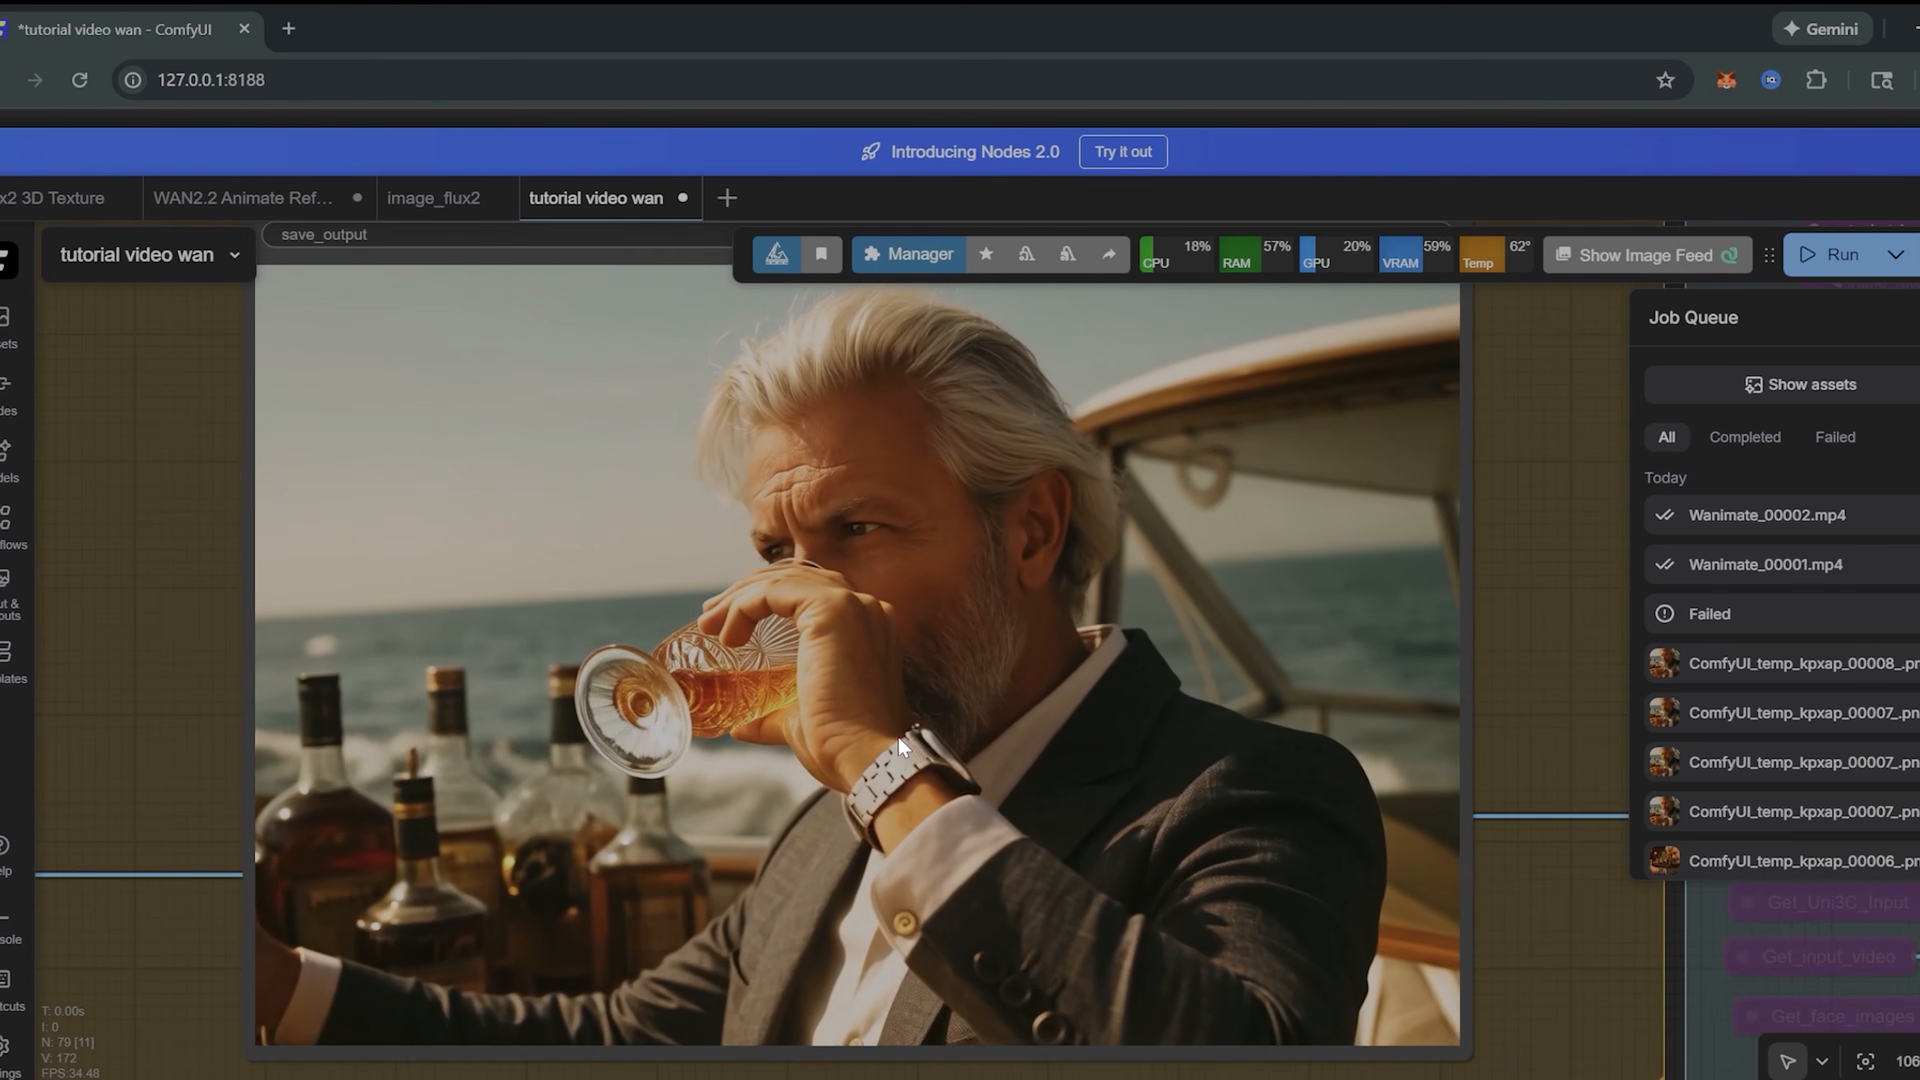
scroll(882, 747, "up", 1)
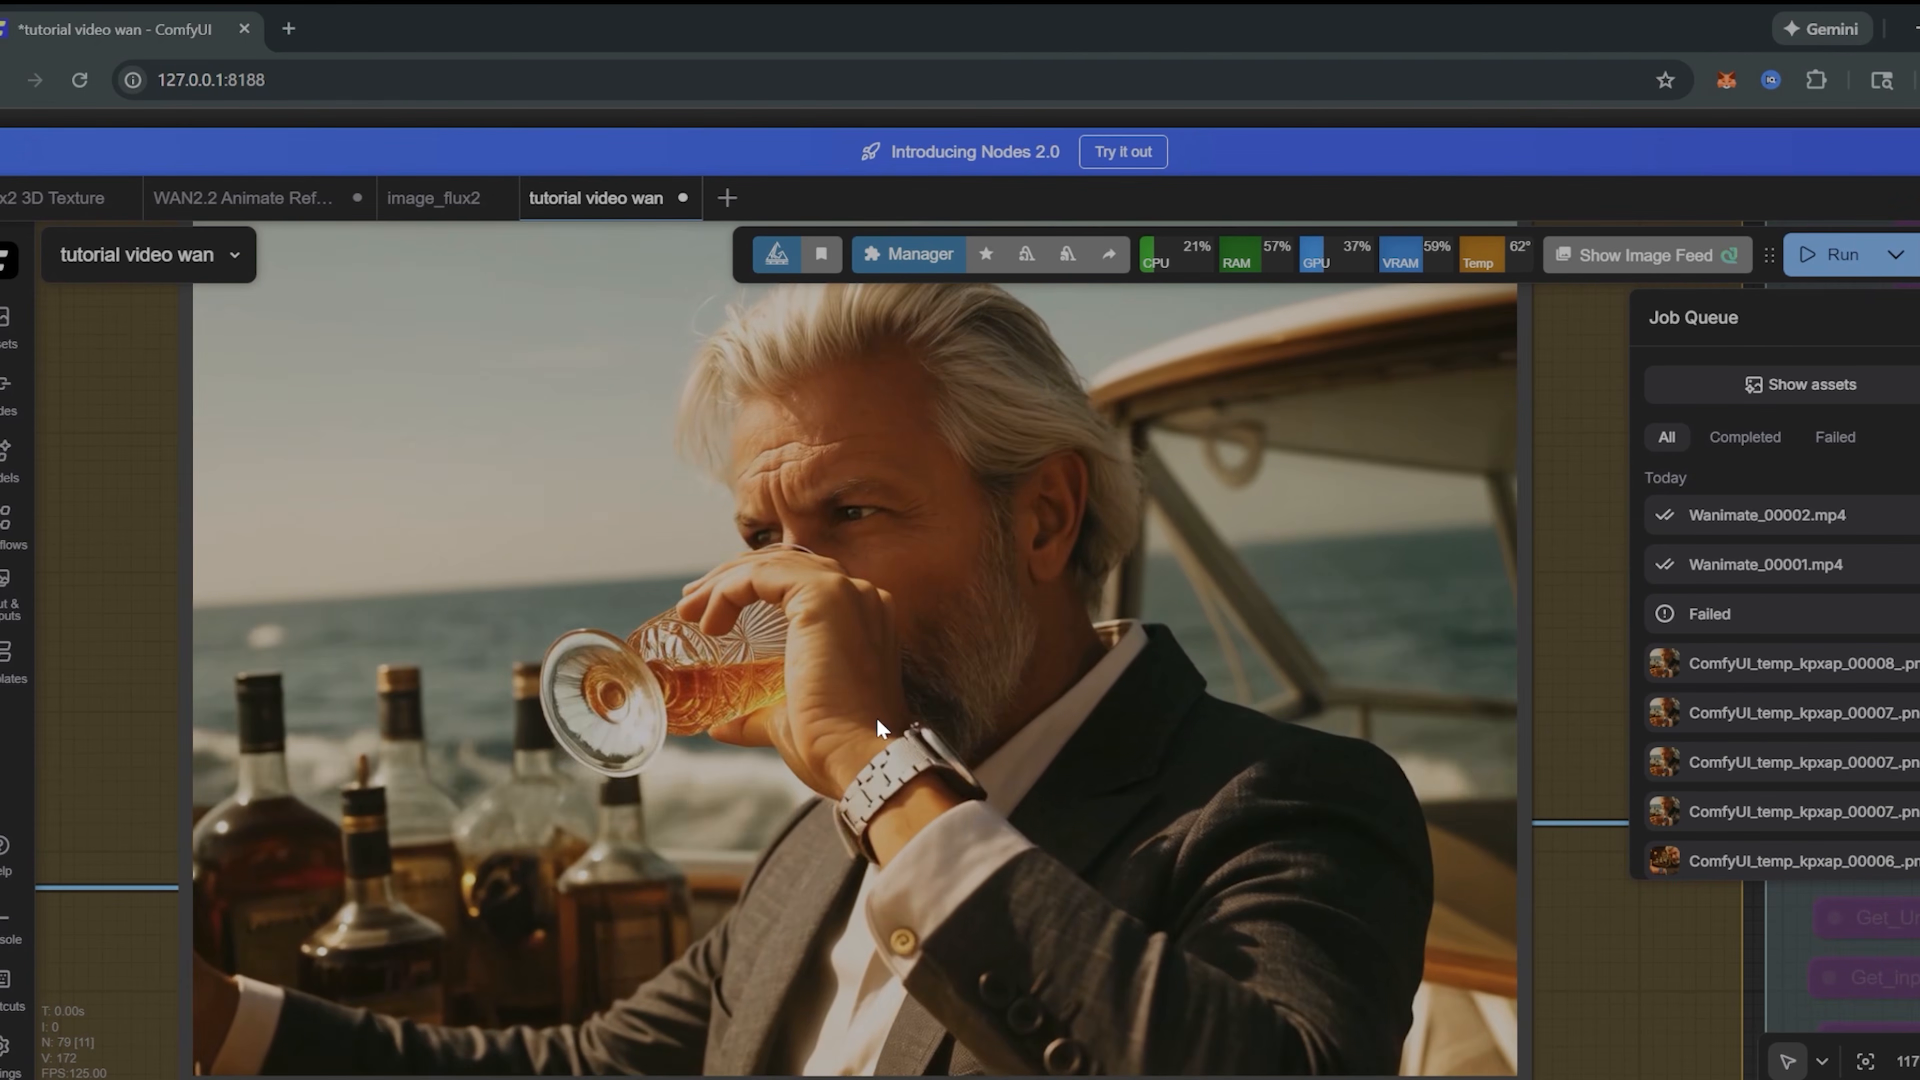
scroll(866, 720, "down", 2)
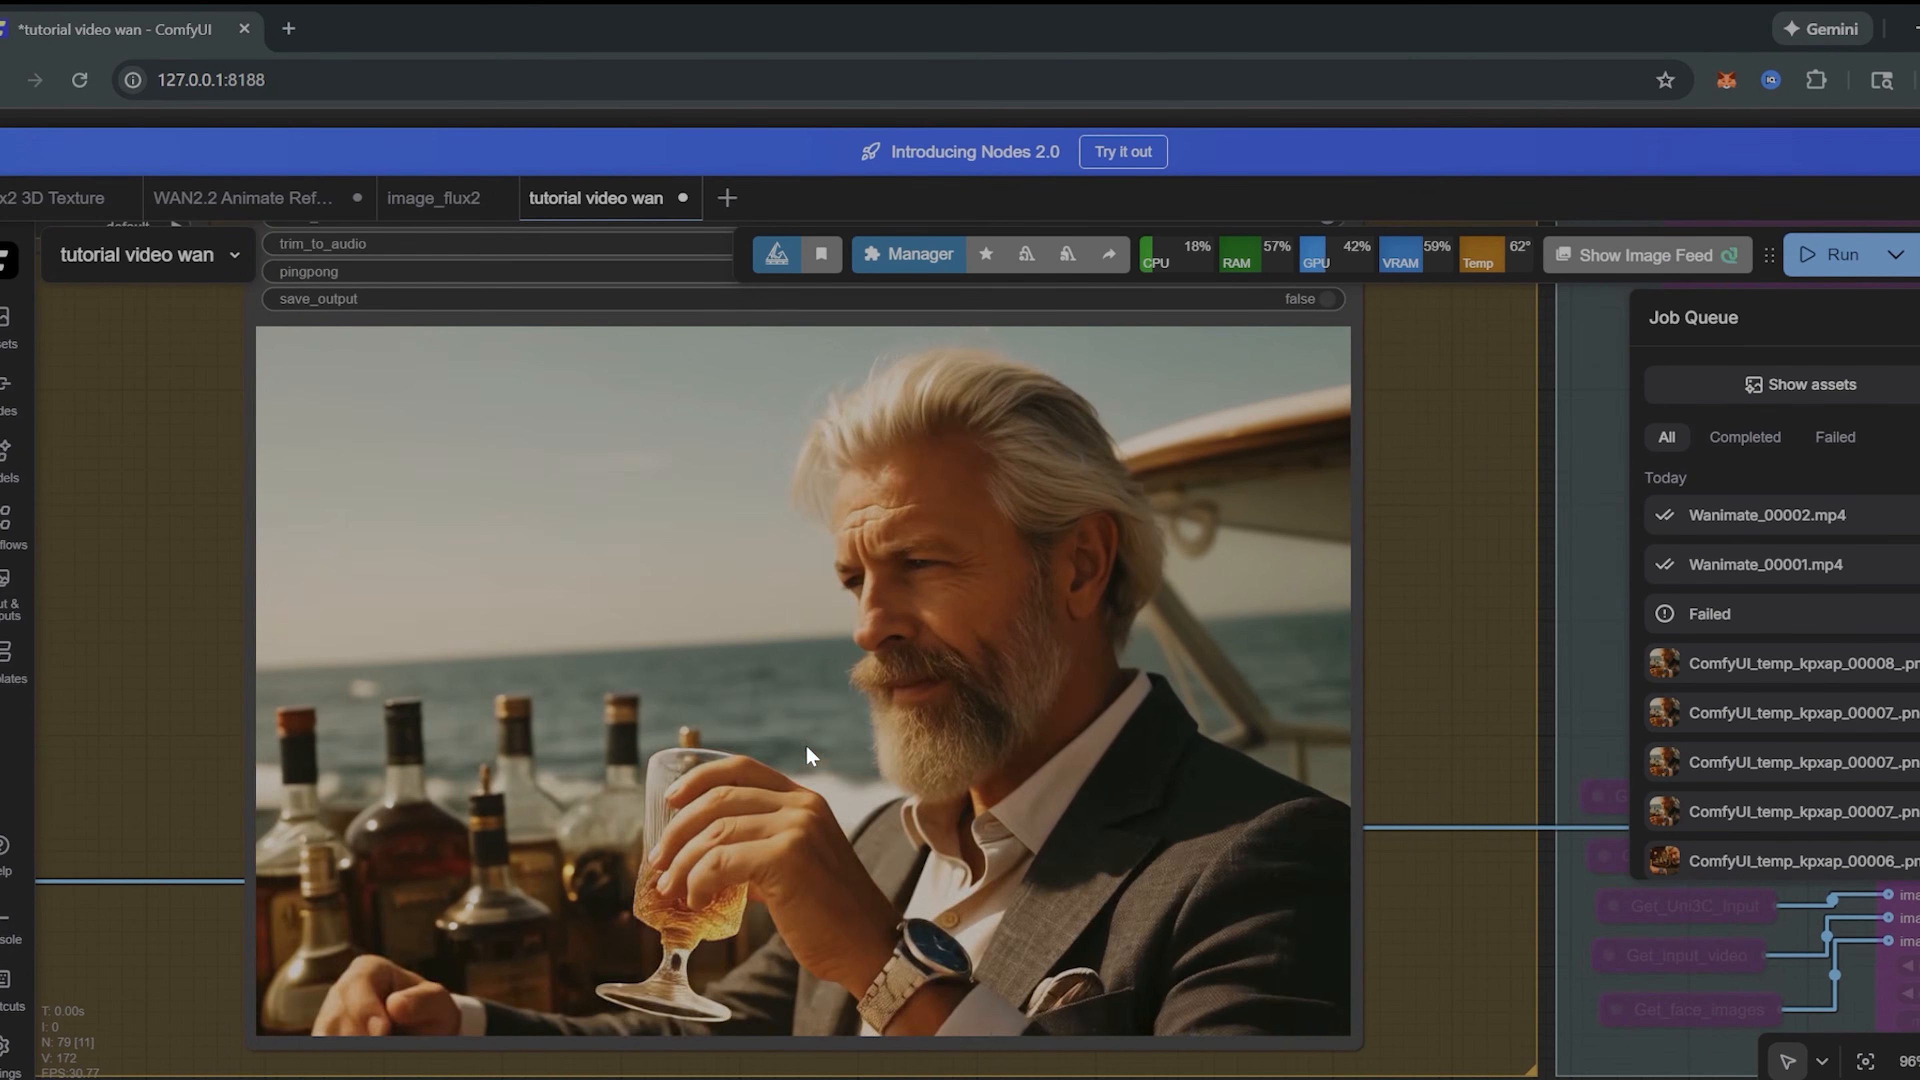
scroll(459, 776, "up", 14)
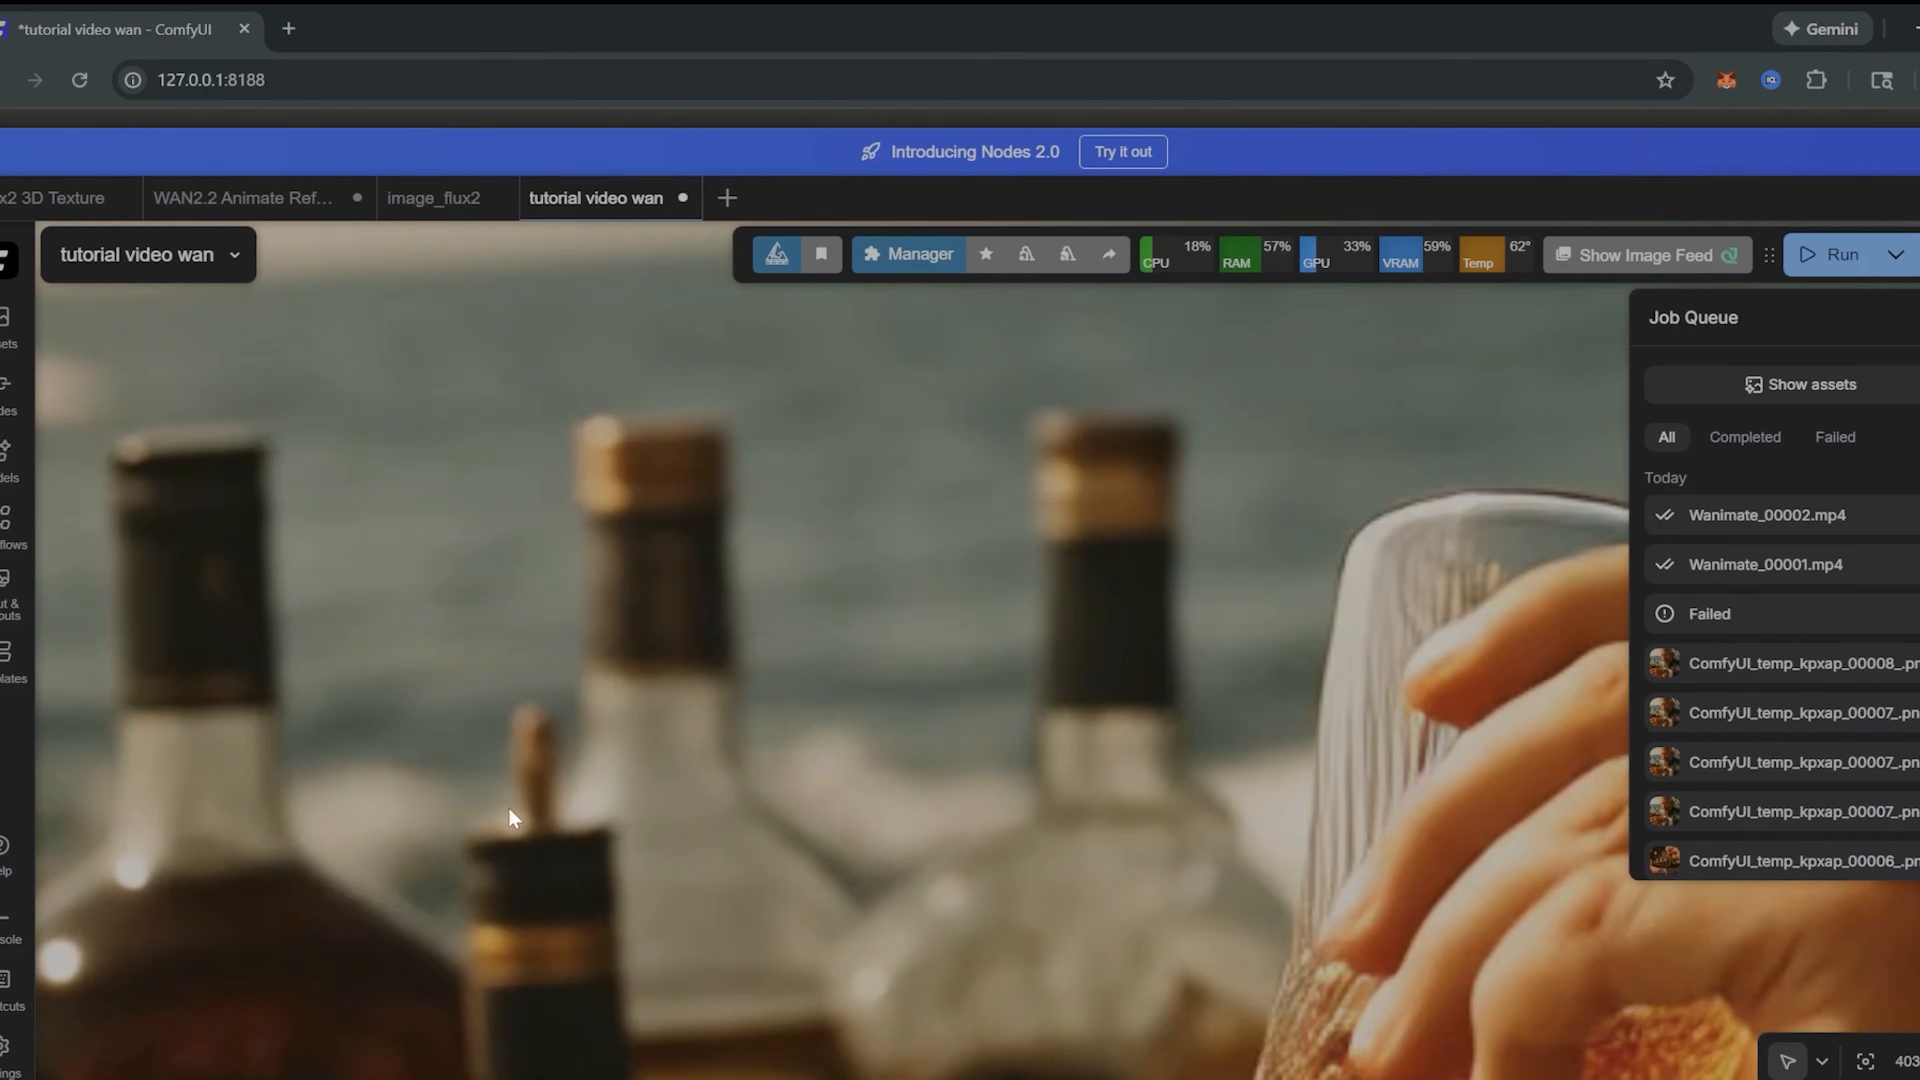
scroll(573, 803, "down", 7)
scroll(572, 792, "down", 4)
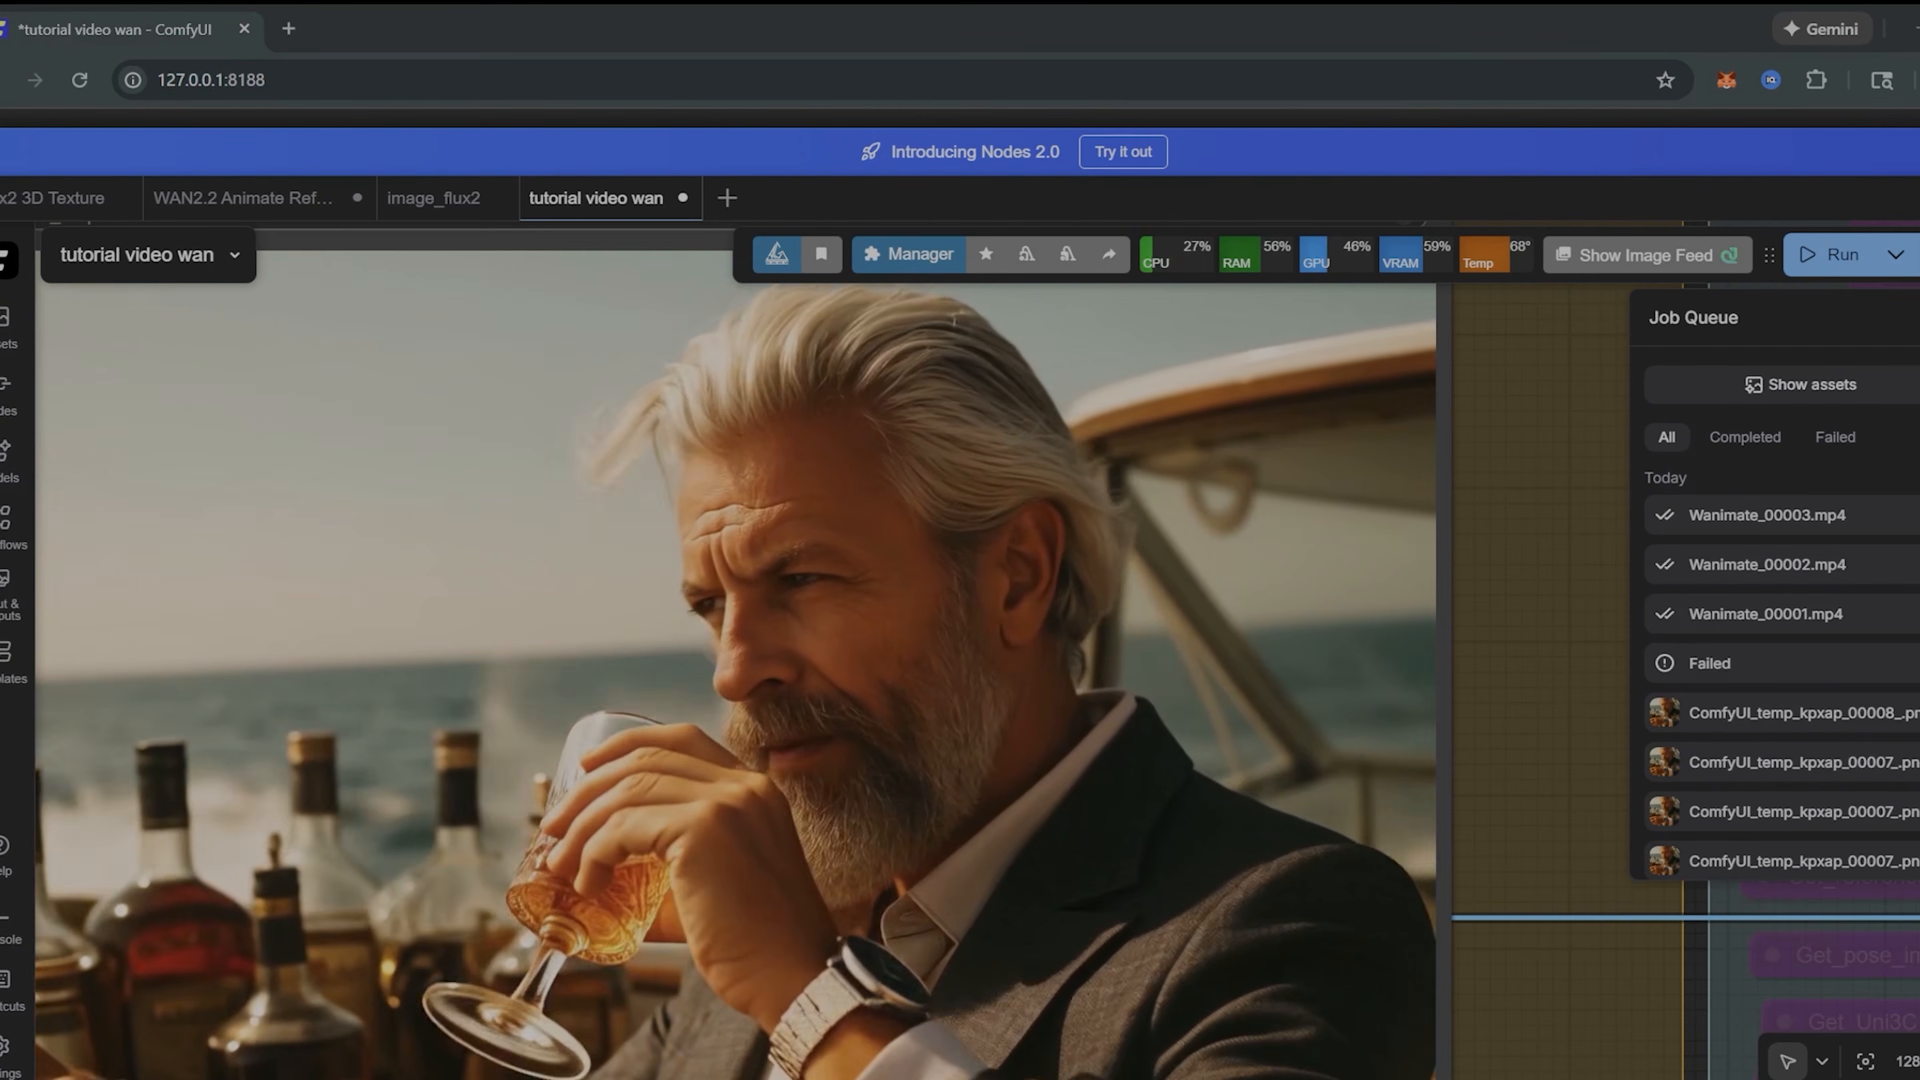
mouse_move(1686, 663)
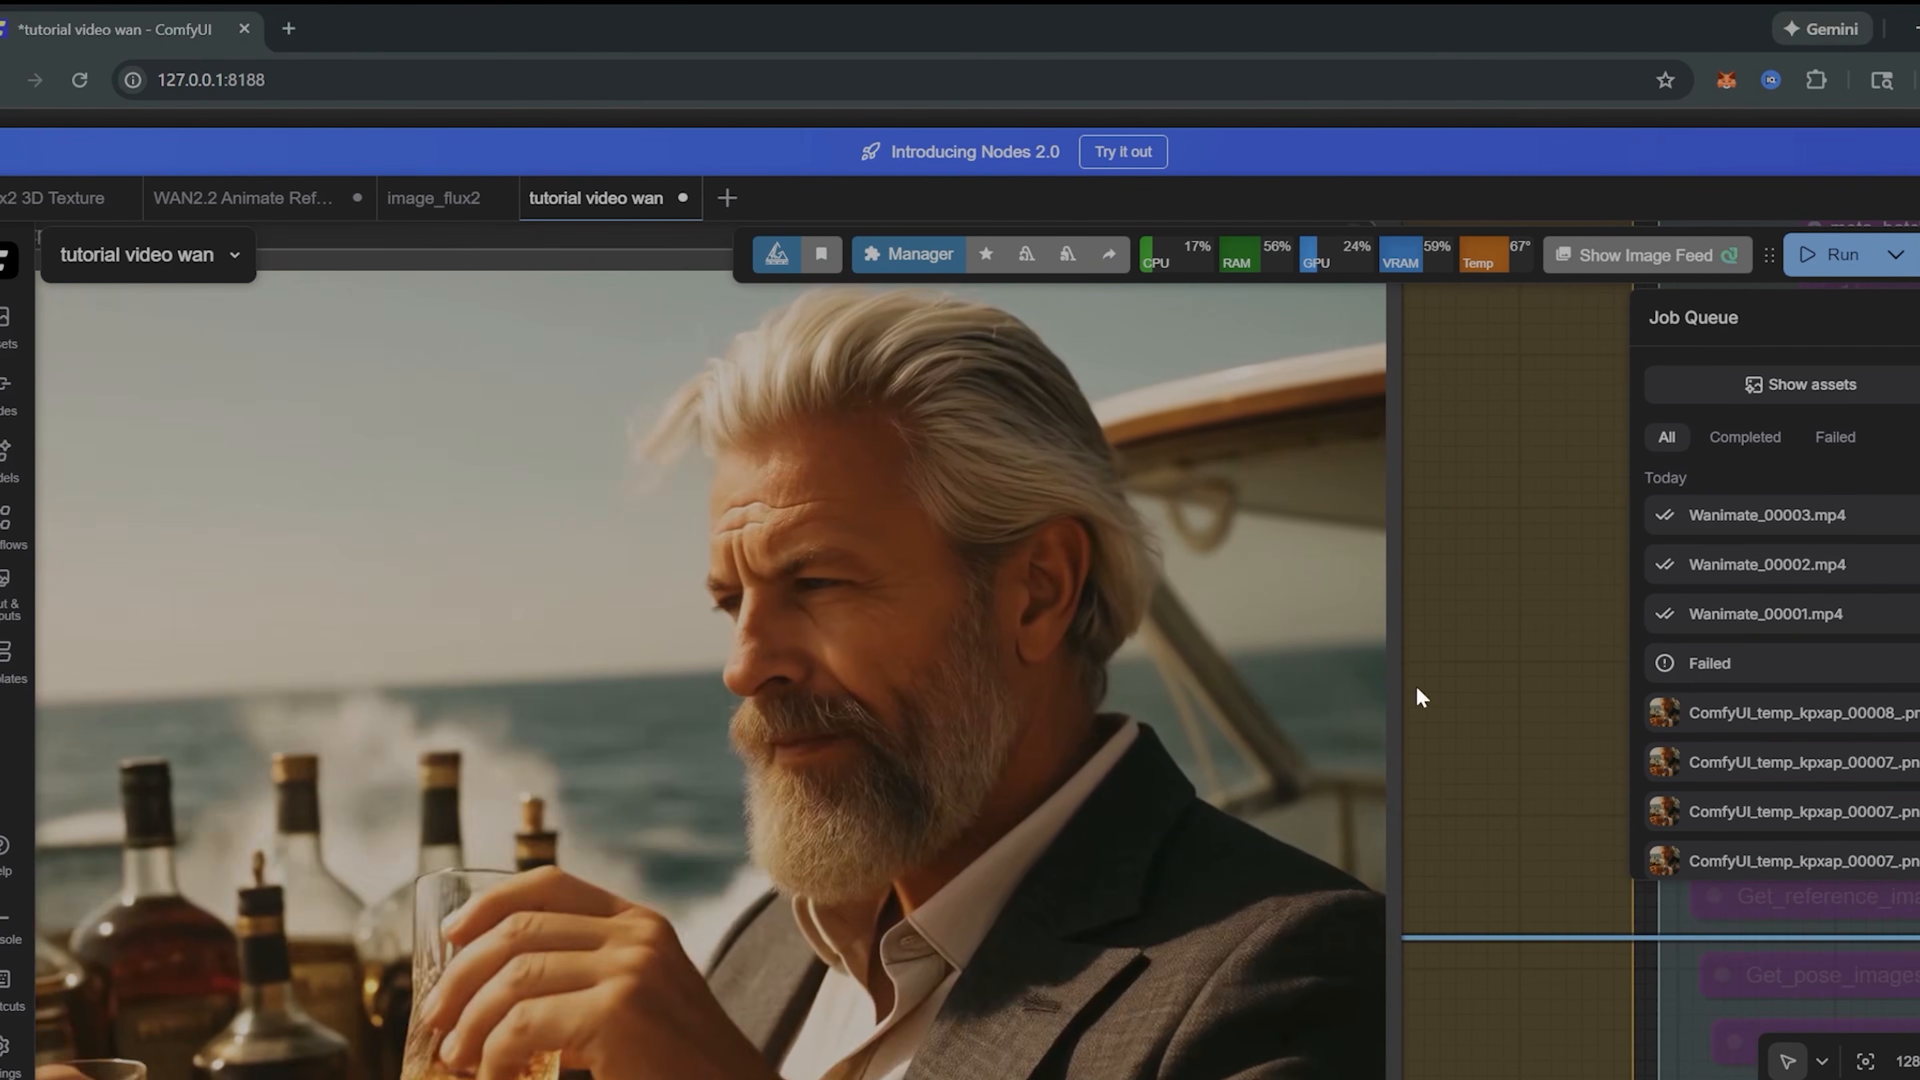
scroll(1416, 685, "up", 2)
left_click_drag(843, 718, 1285, 716)
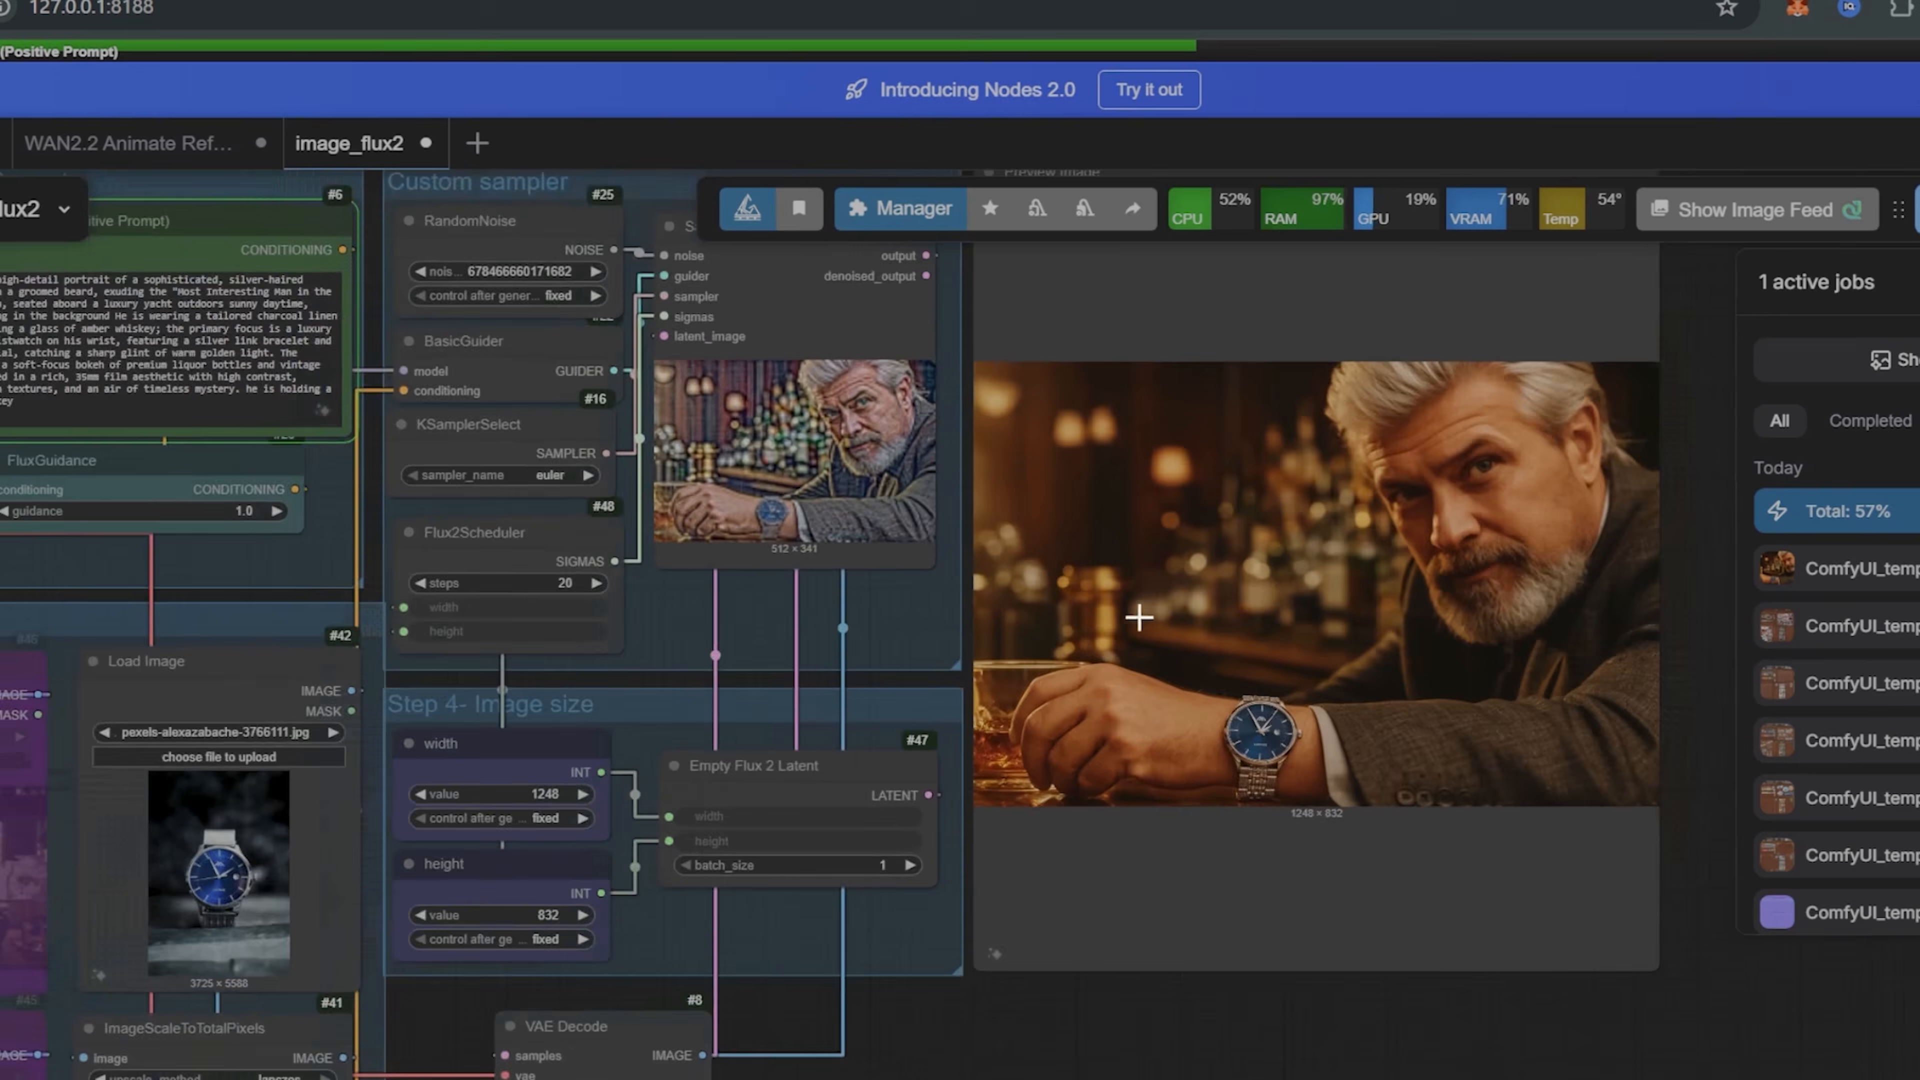
Step: Inspect the face, hand and blue-dial watch in the bar image previewed in the image_flux2 workflow
scroll(1139, 617, "up", 4)
left_click_drag(1139, 618, 458, 687)
left_click_drag(875, 650, 1146, 702)
scroll(1406, 797, "up", 2)
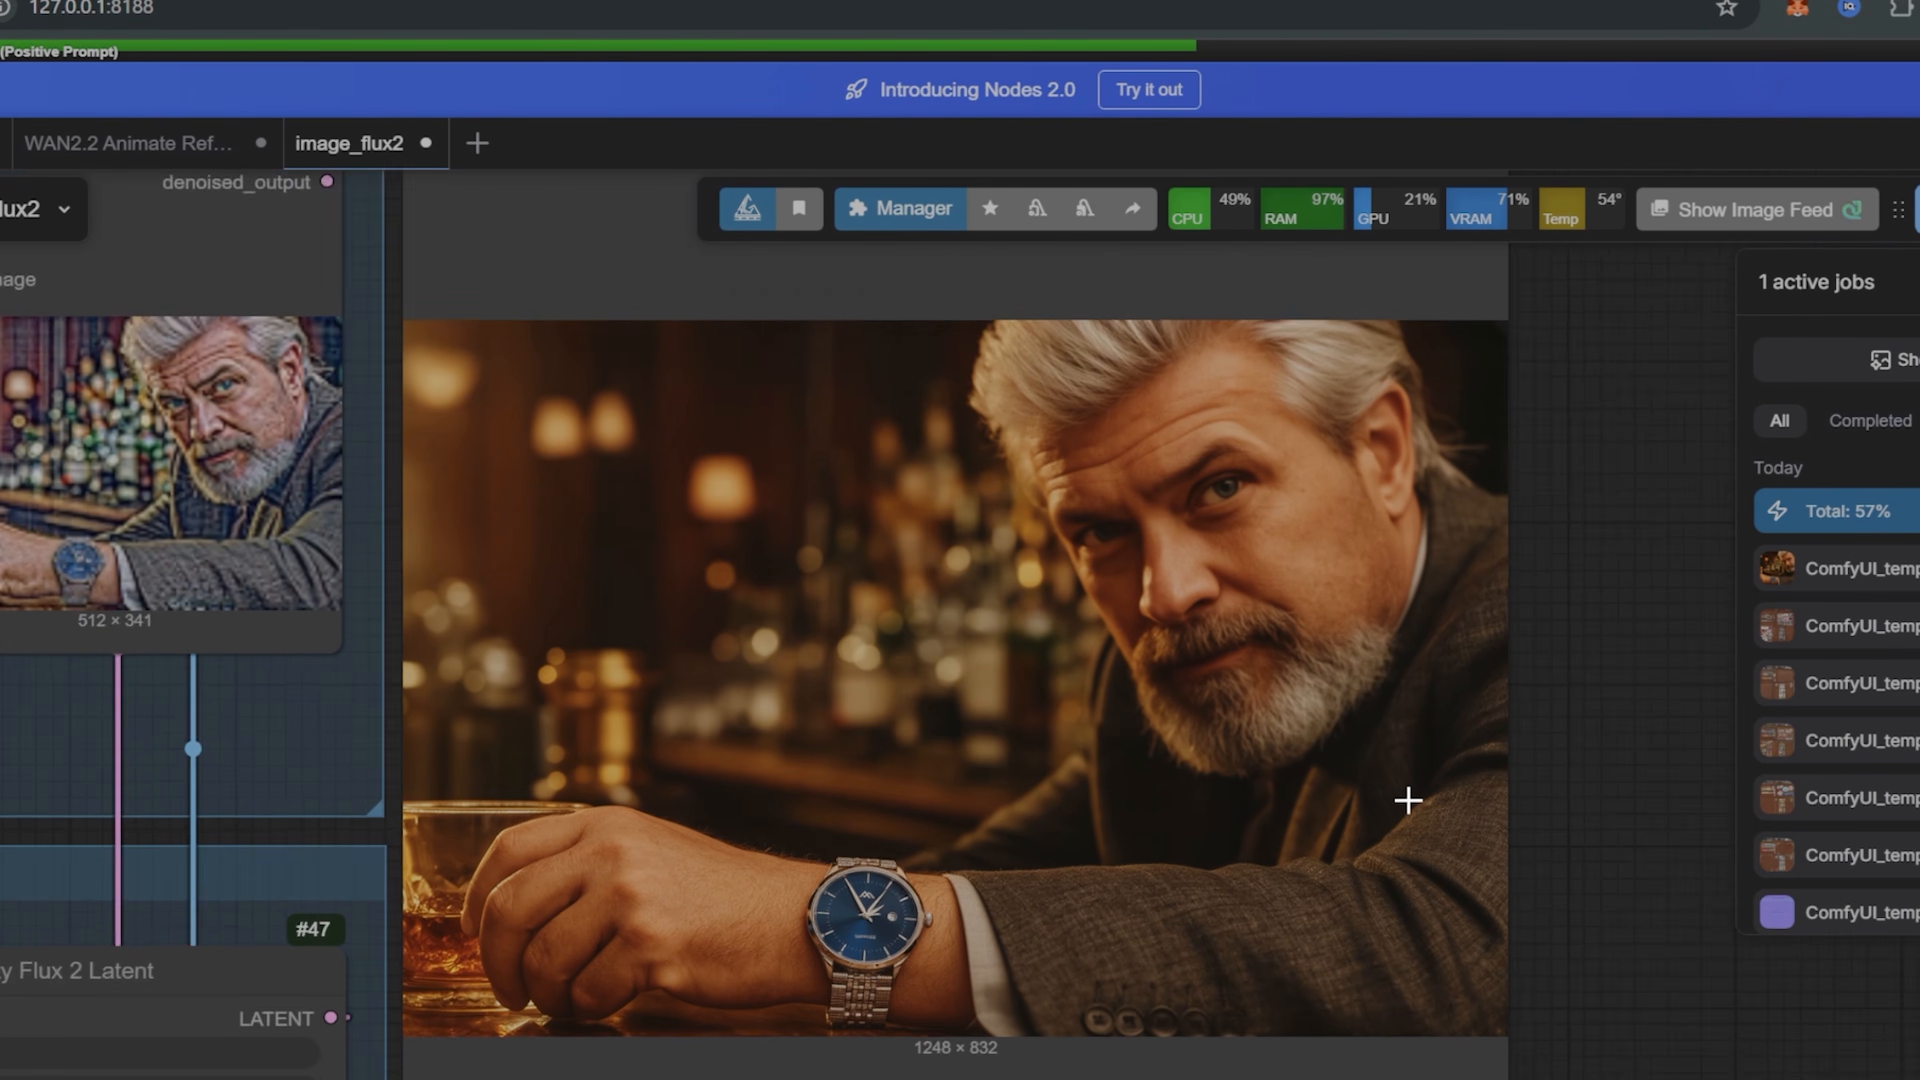
scroll(1401, 782, "down", 3)
left_click_drag(1275, 786, 1201, 825)
scroll(1253, 785, "up", 2)
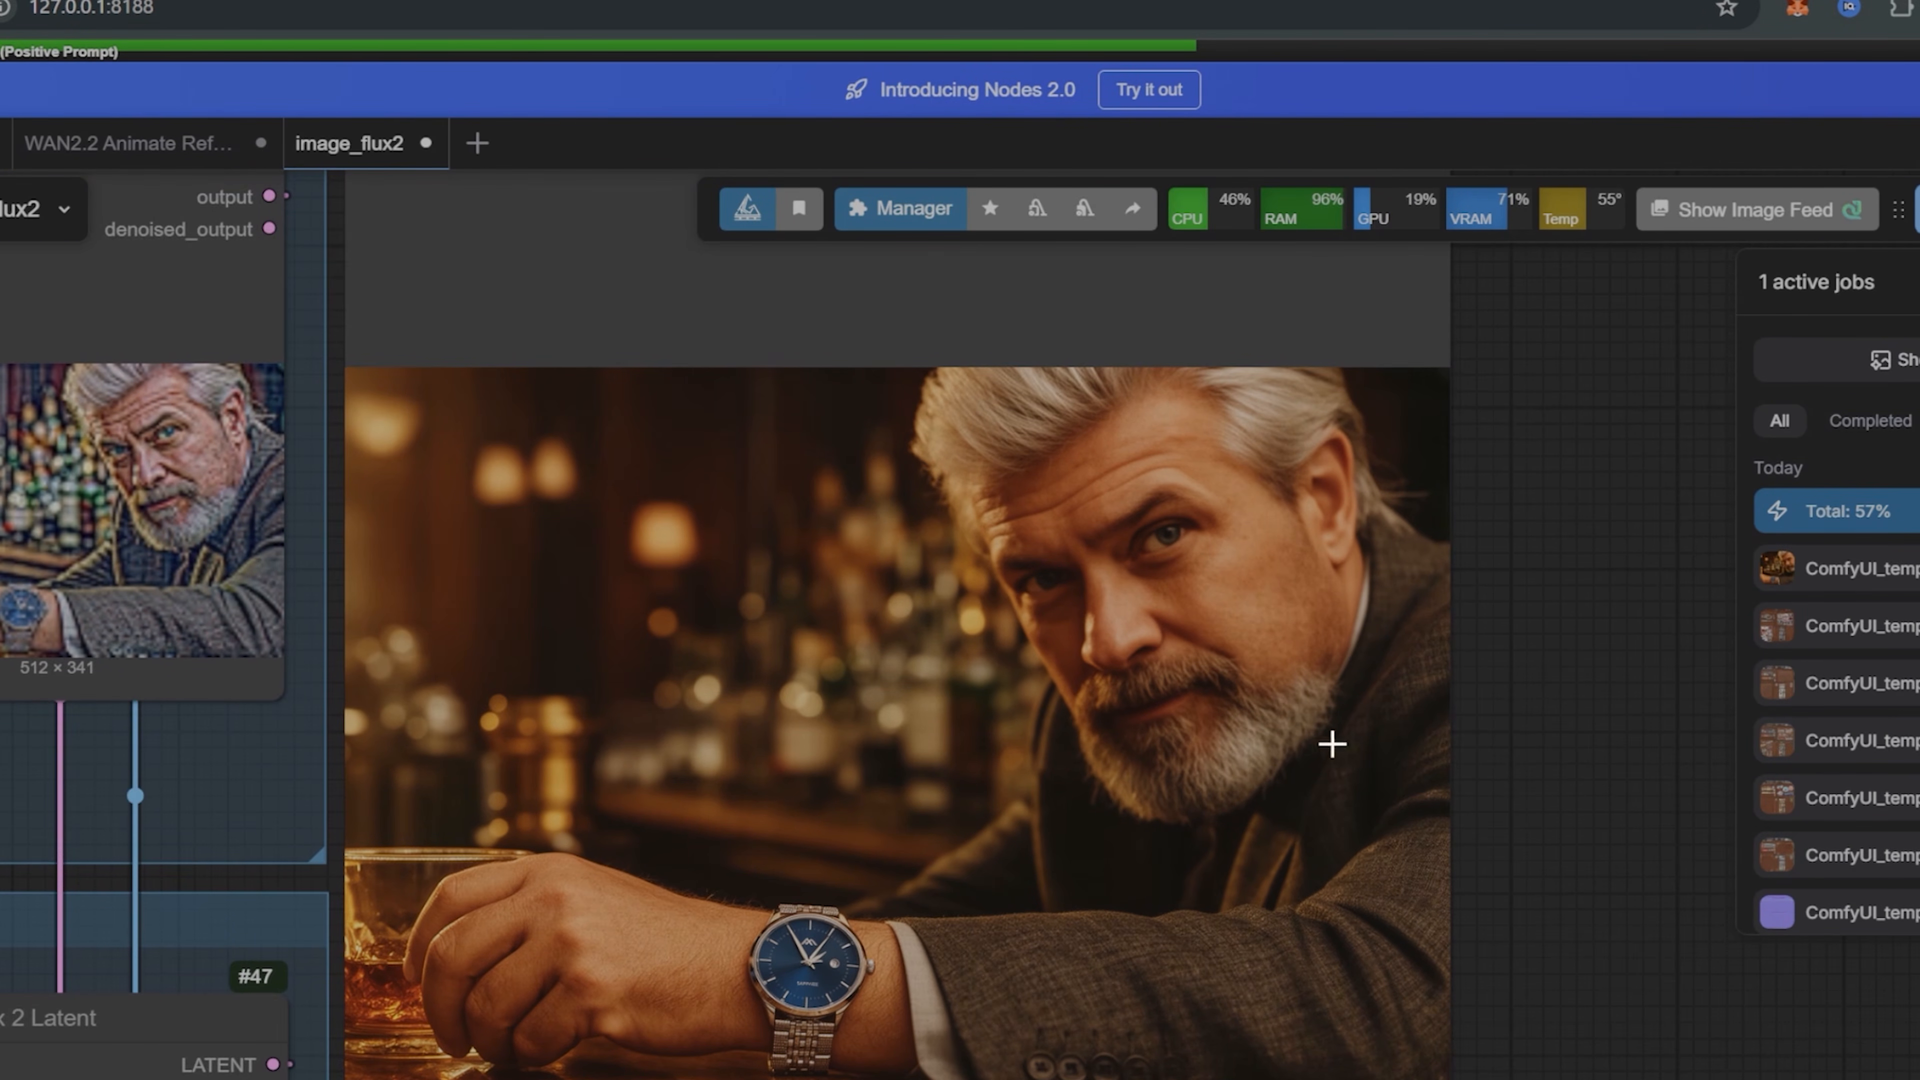
scroll(1140, 840, "up", 3)
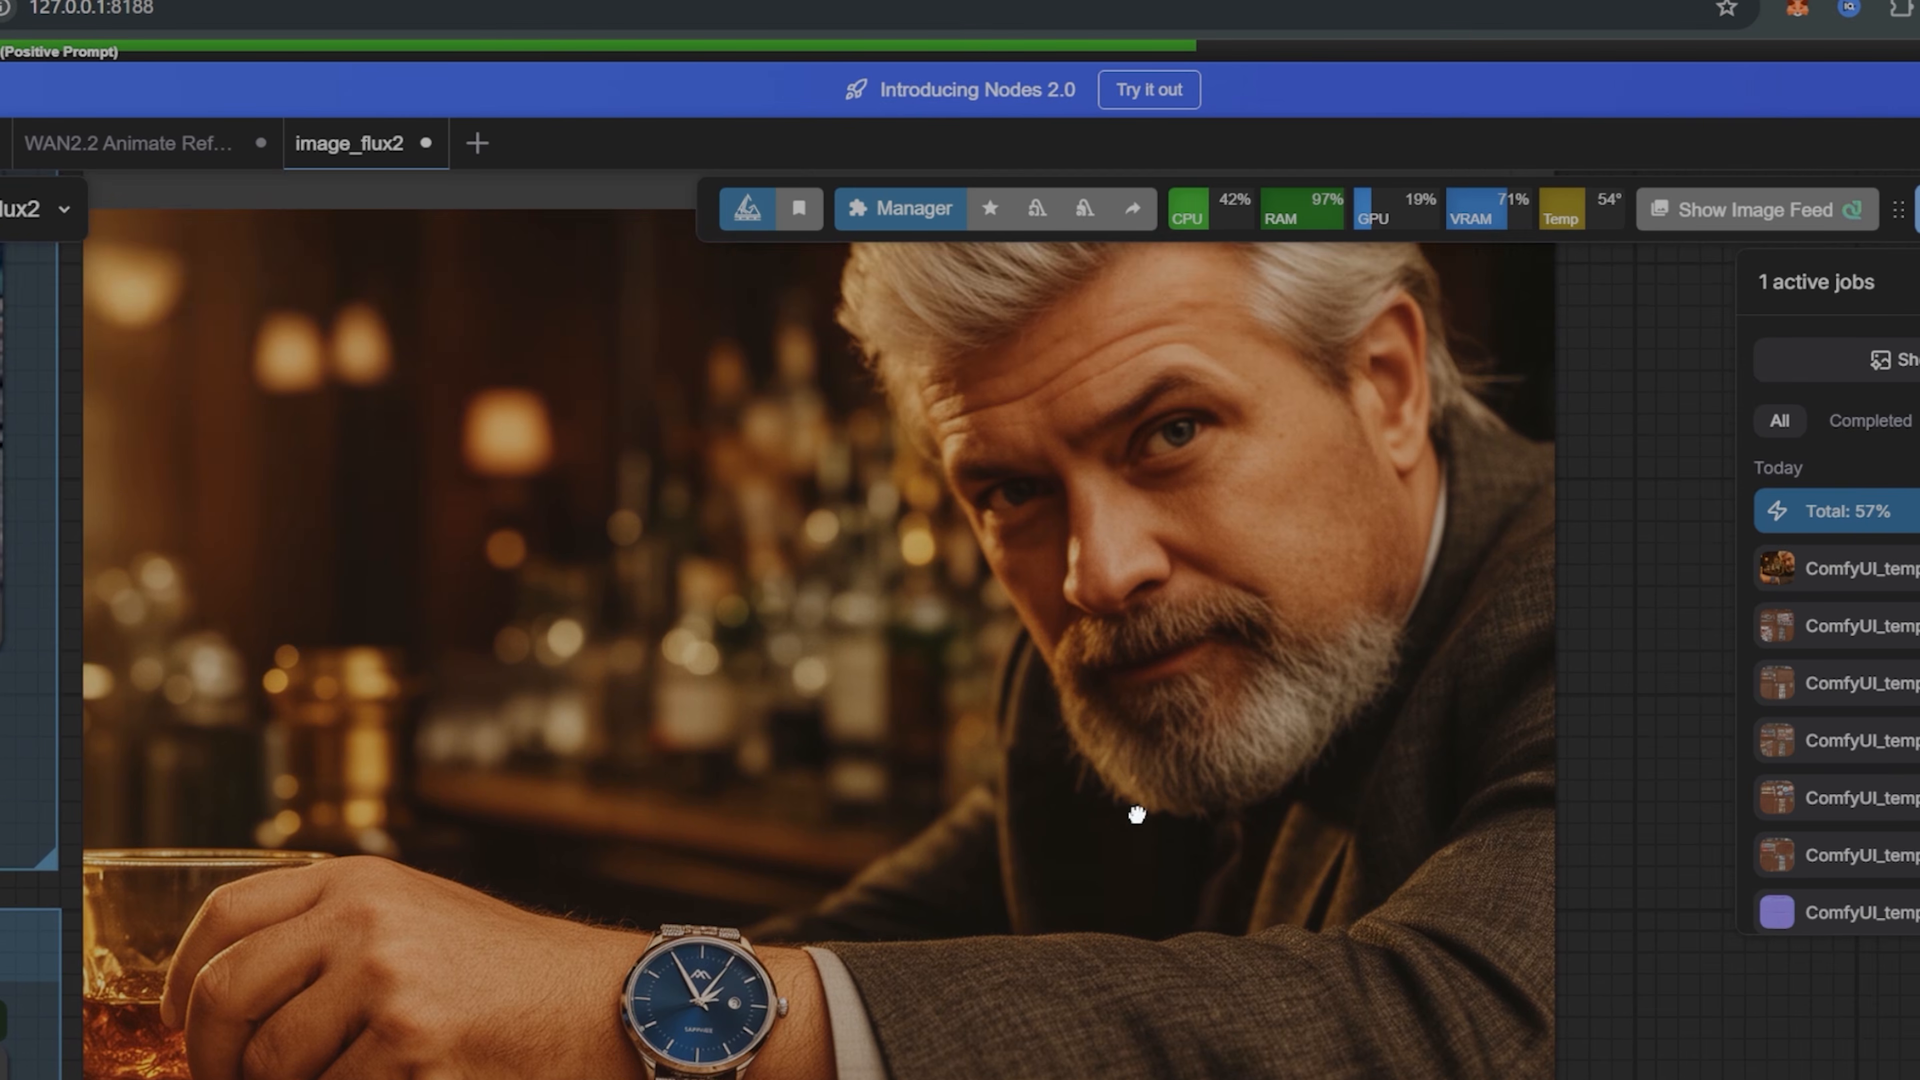
left_click_drag(1136, 815, 1211, 655)
scroll(704, 901, "up", 3)
scroll(1066, 811, "down", 4)
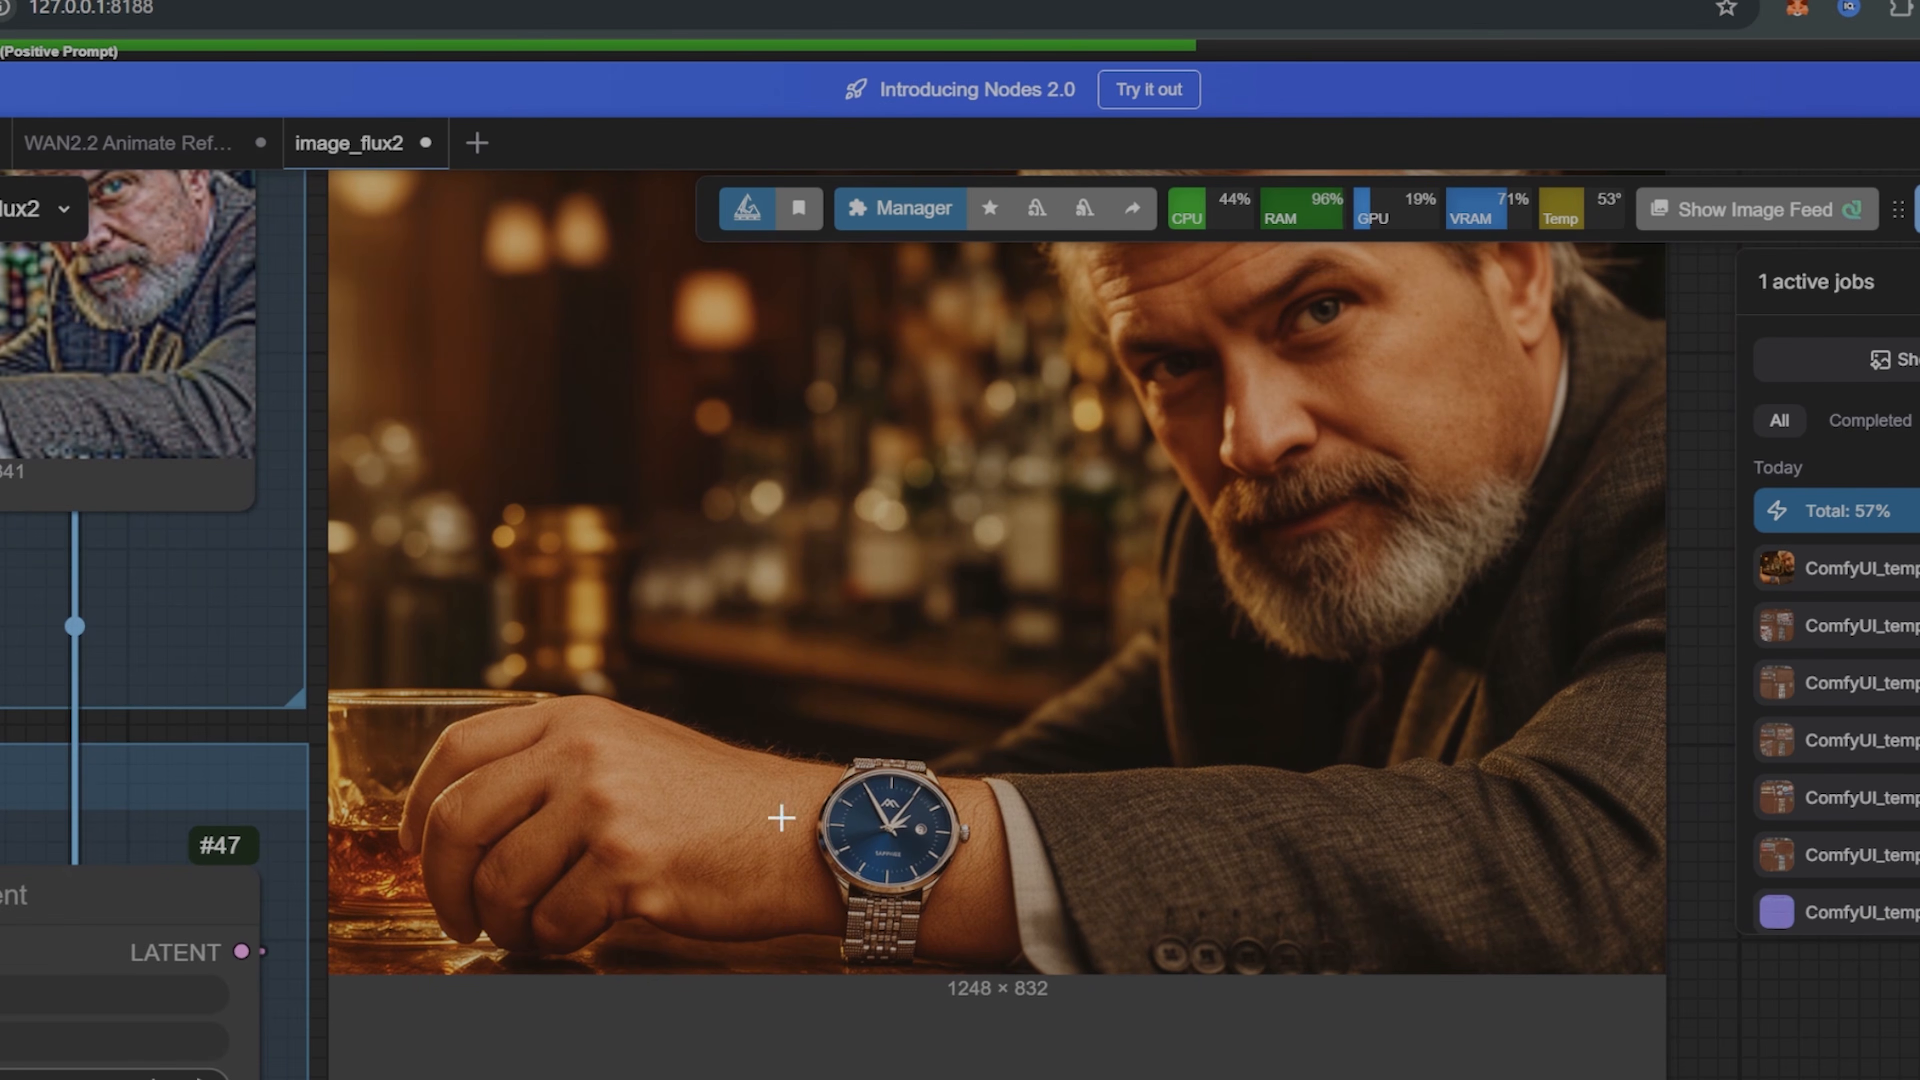
scroll(781, 817, "down", 2)
left_click_drag(781, 818, 1573, 658)
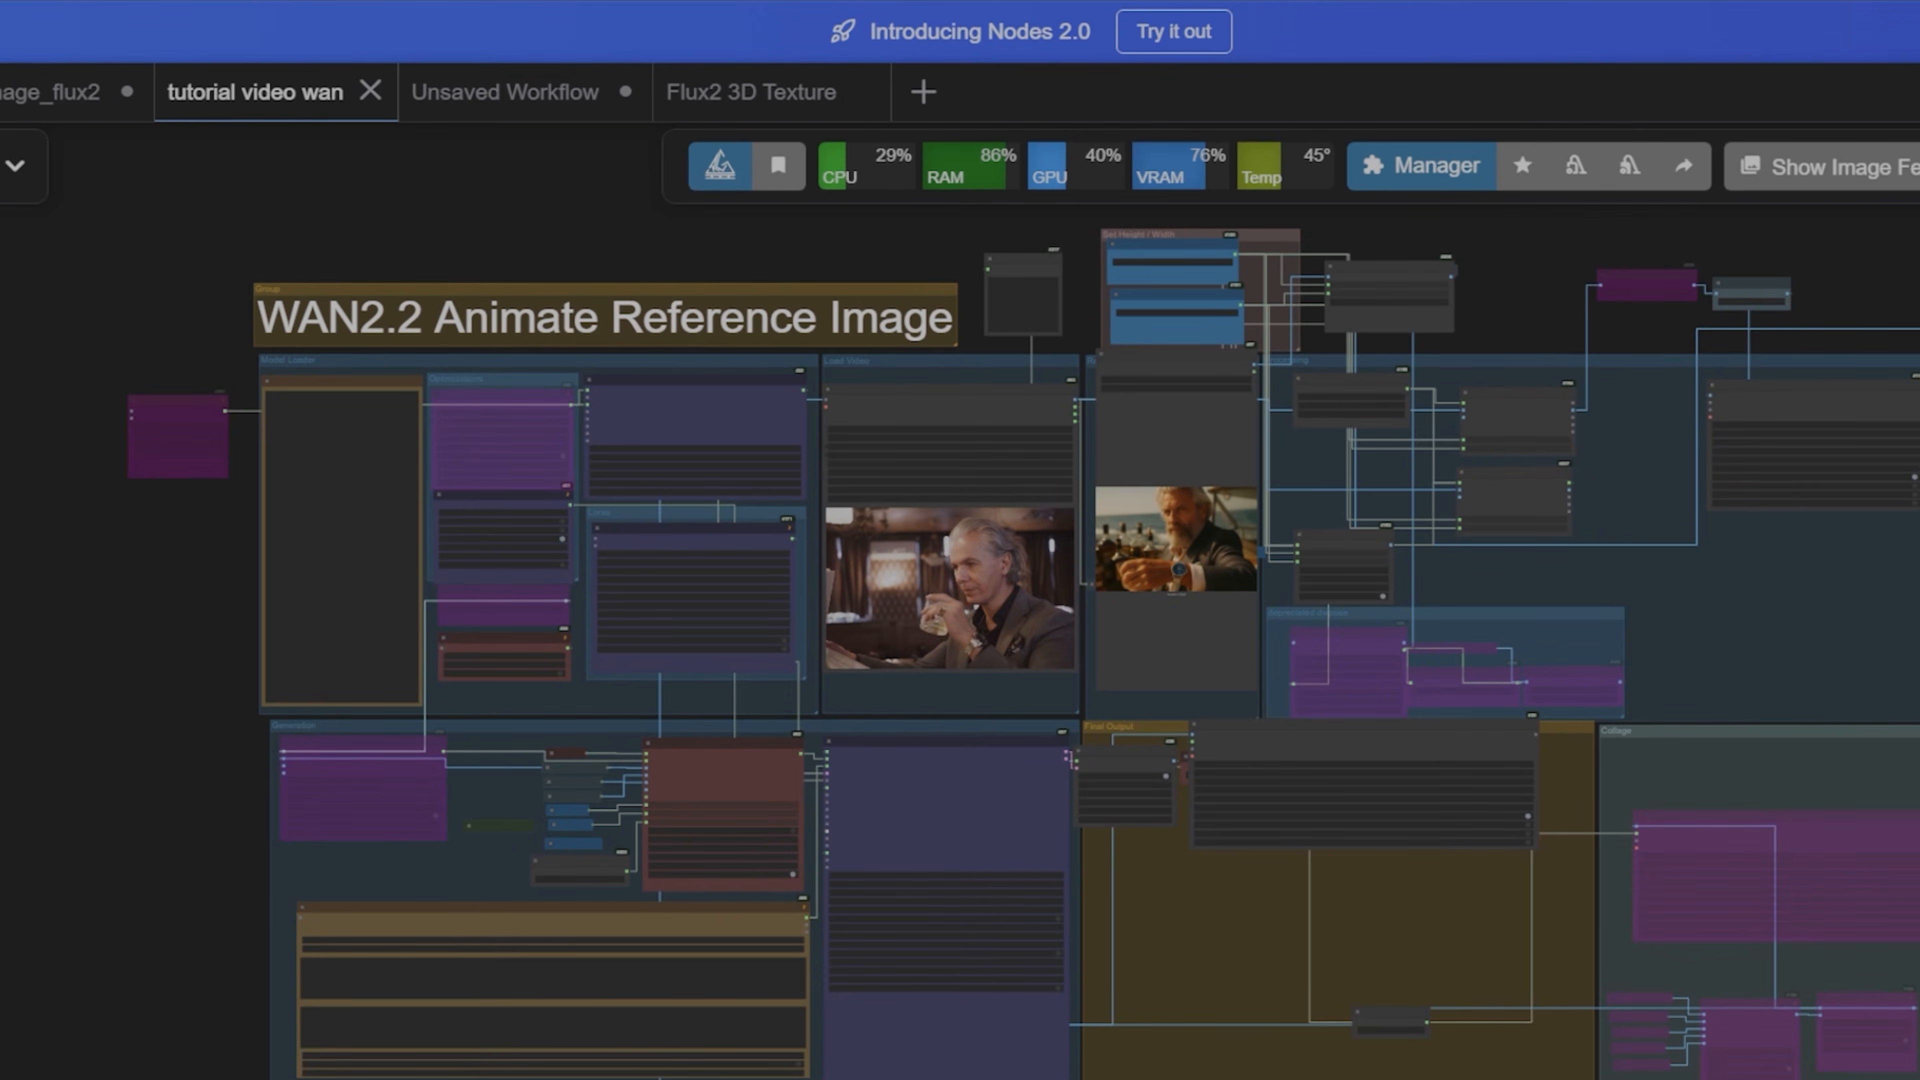
Step: Look over the source clip and the yacht reference image in the tutorial video wan workflow
scroll(1407, 655, "up", 2)
scroll(1491, 605, "up", 1)
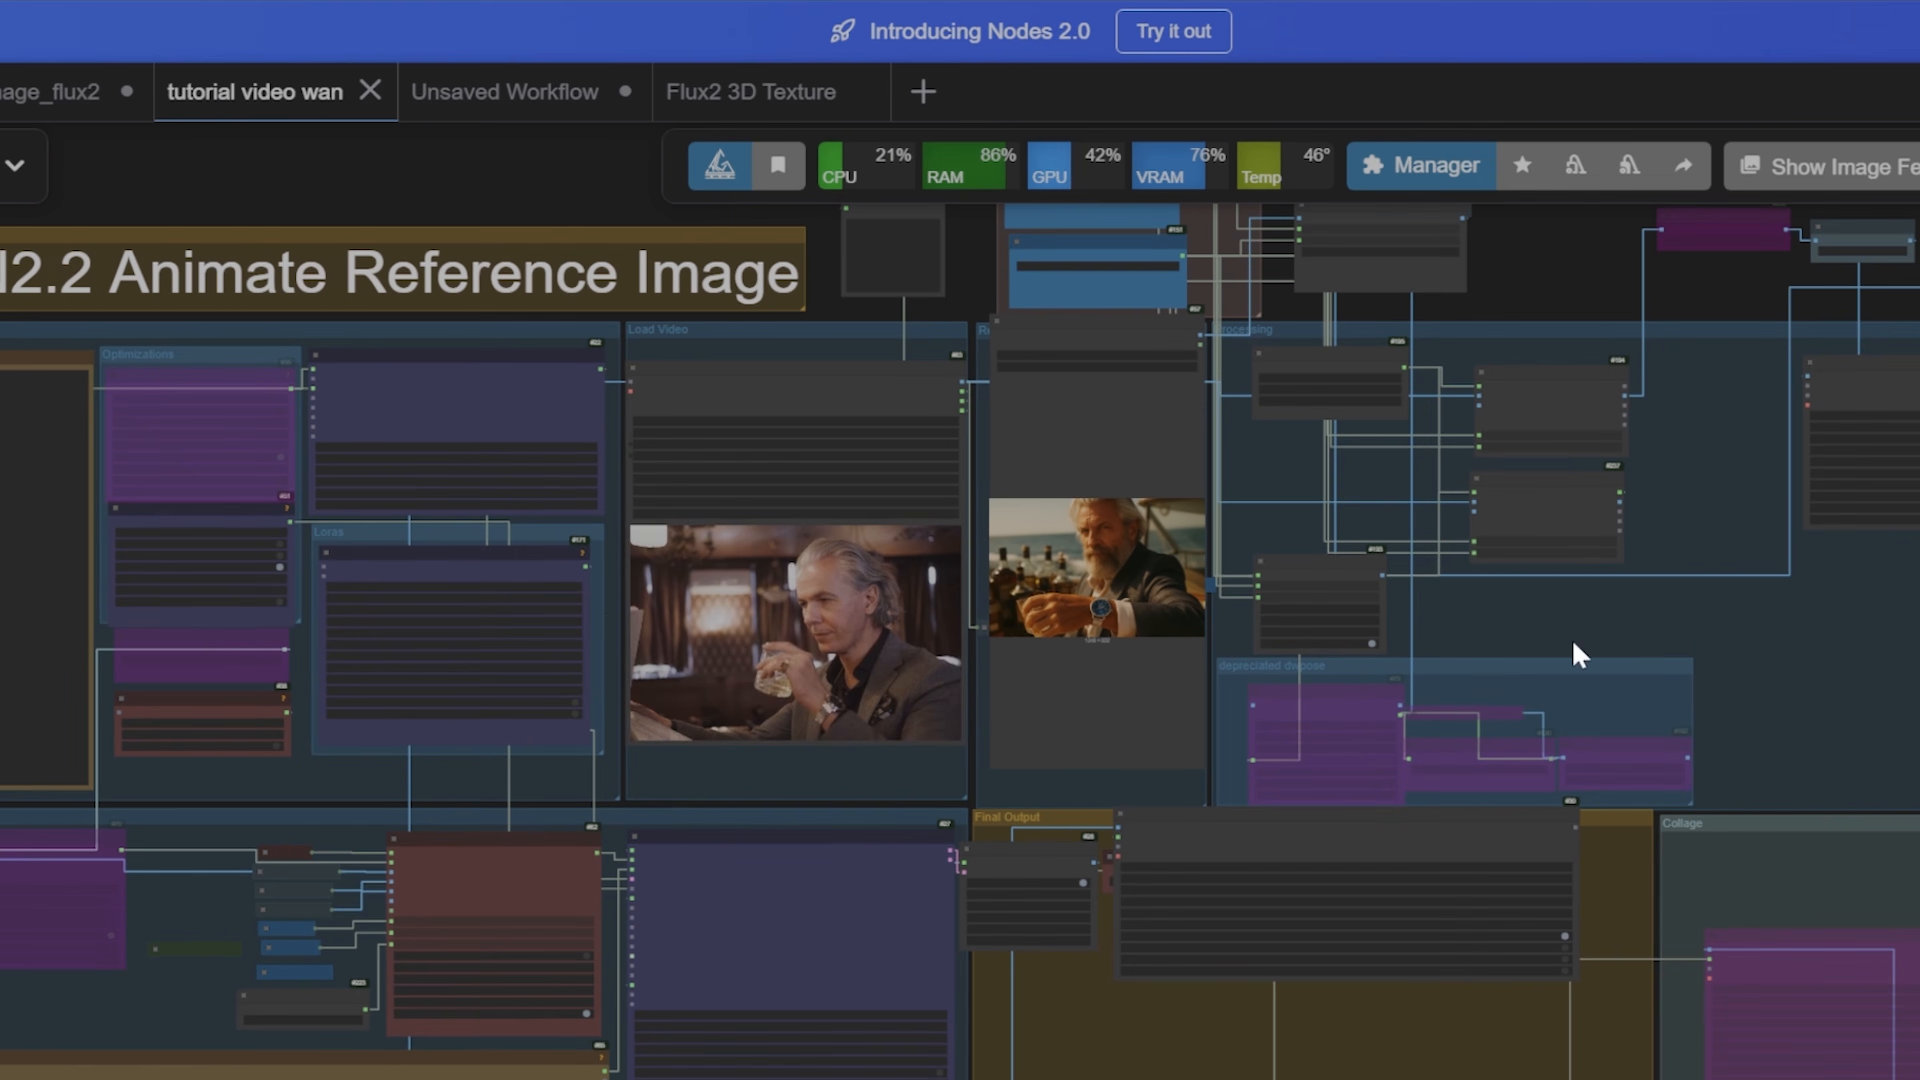
scroll(1345, 634, "up", 2)
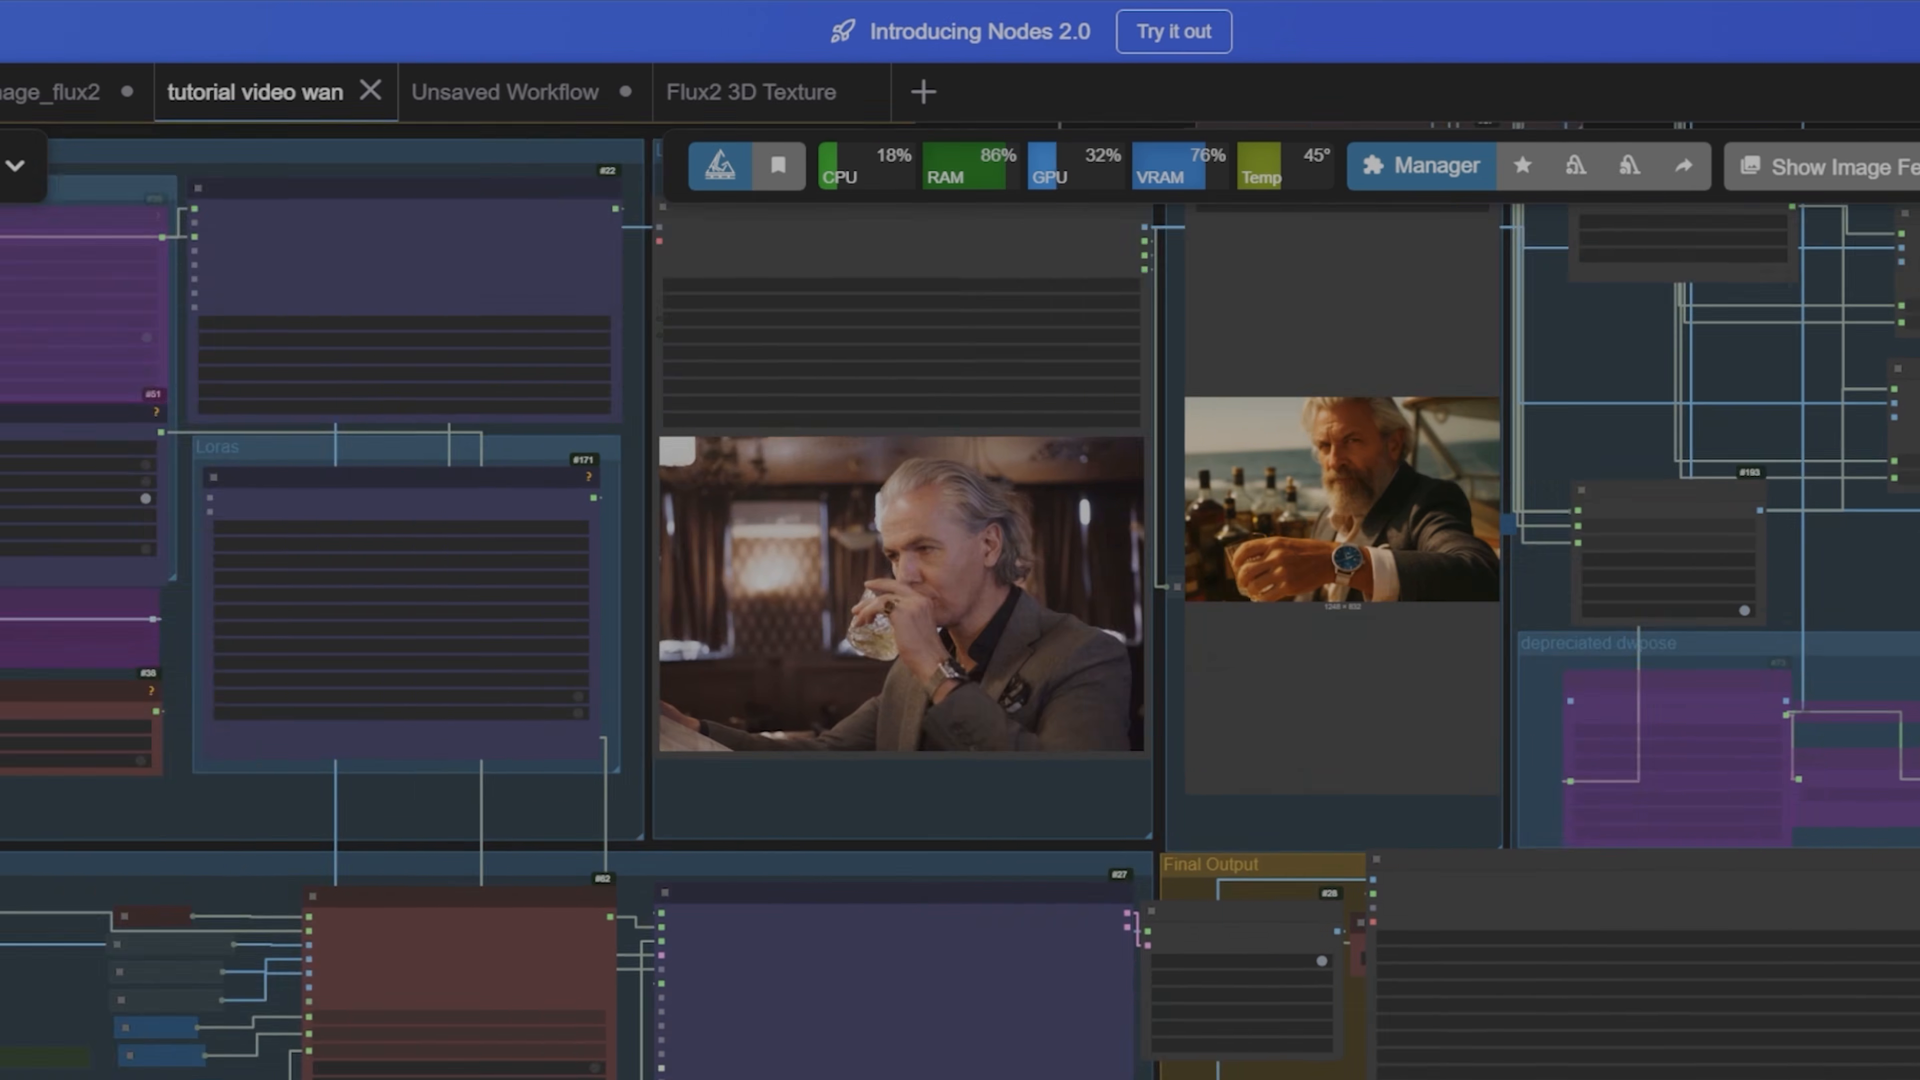
left_click_drag(1642, 586, 1075, 382)
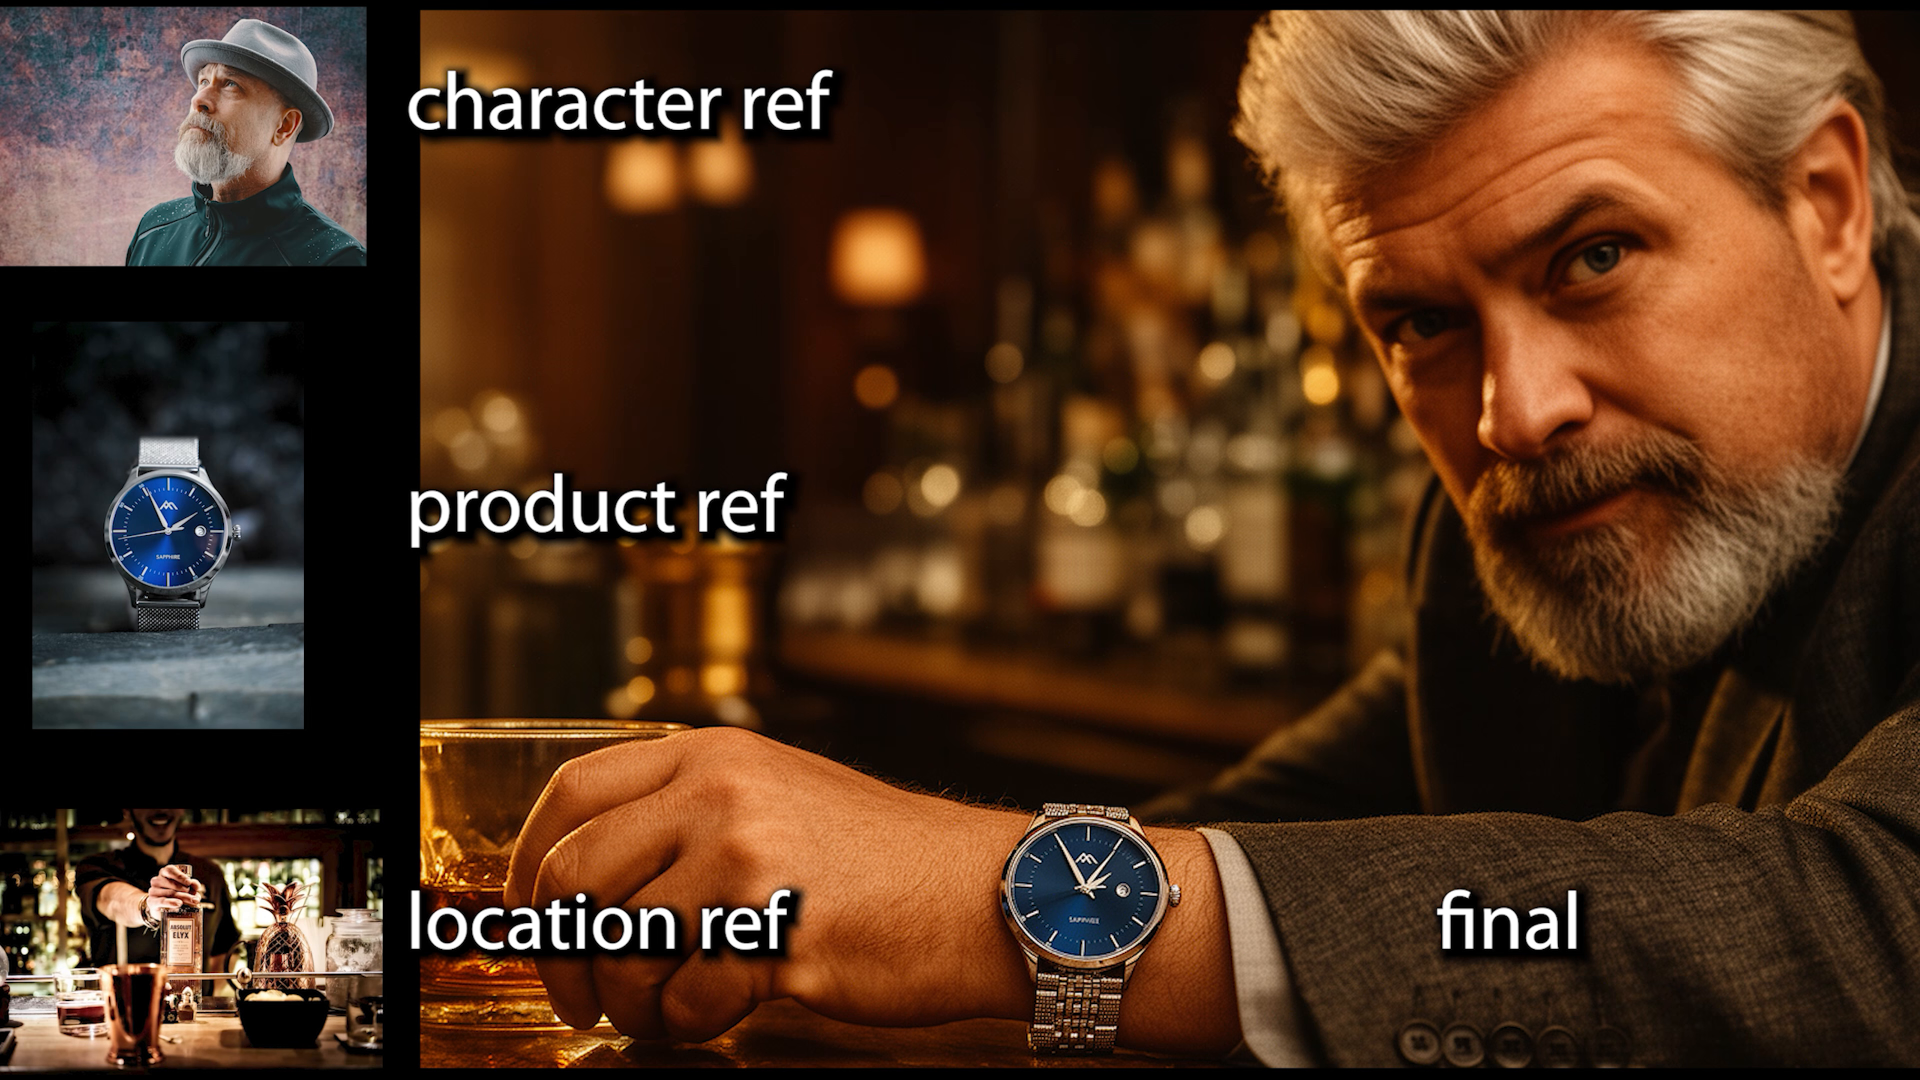